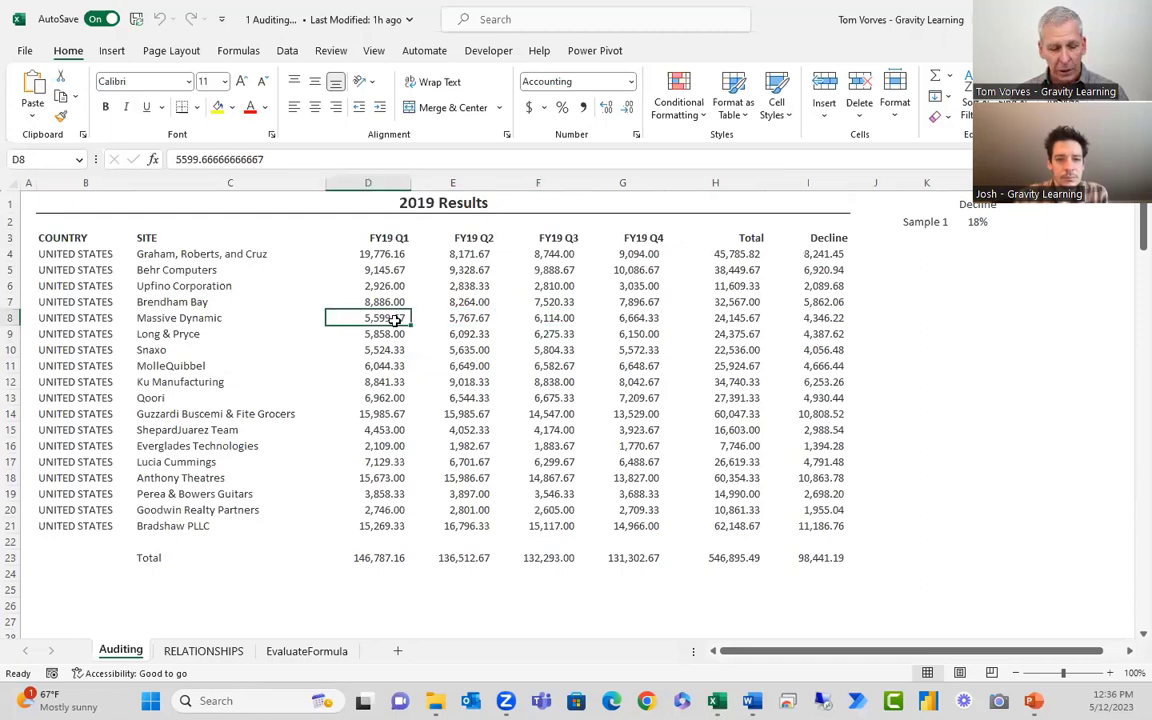
Check whether the quarterly figures in cells D4 and E11 are formulas or plain values
drag(247, 171, 340, 308)
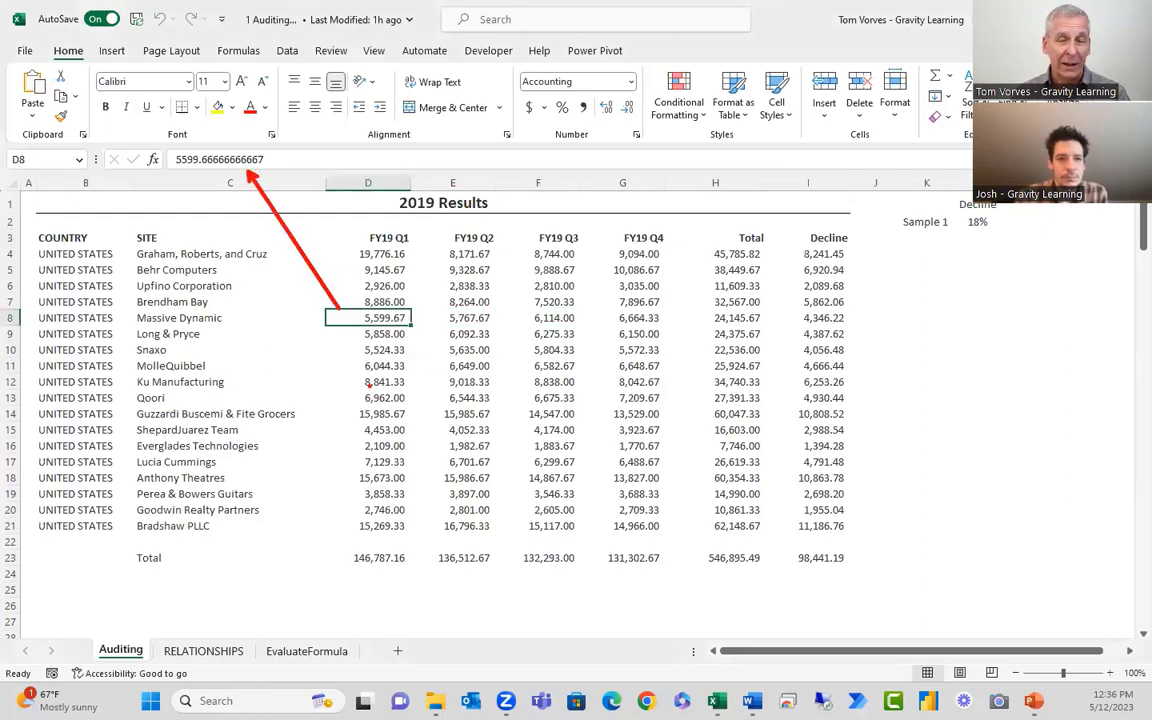
key(Escape)
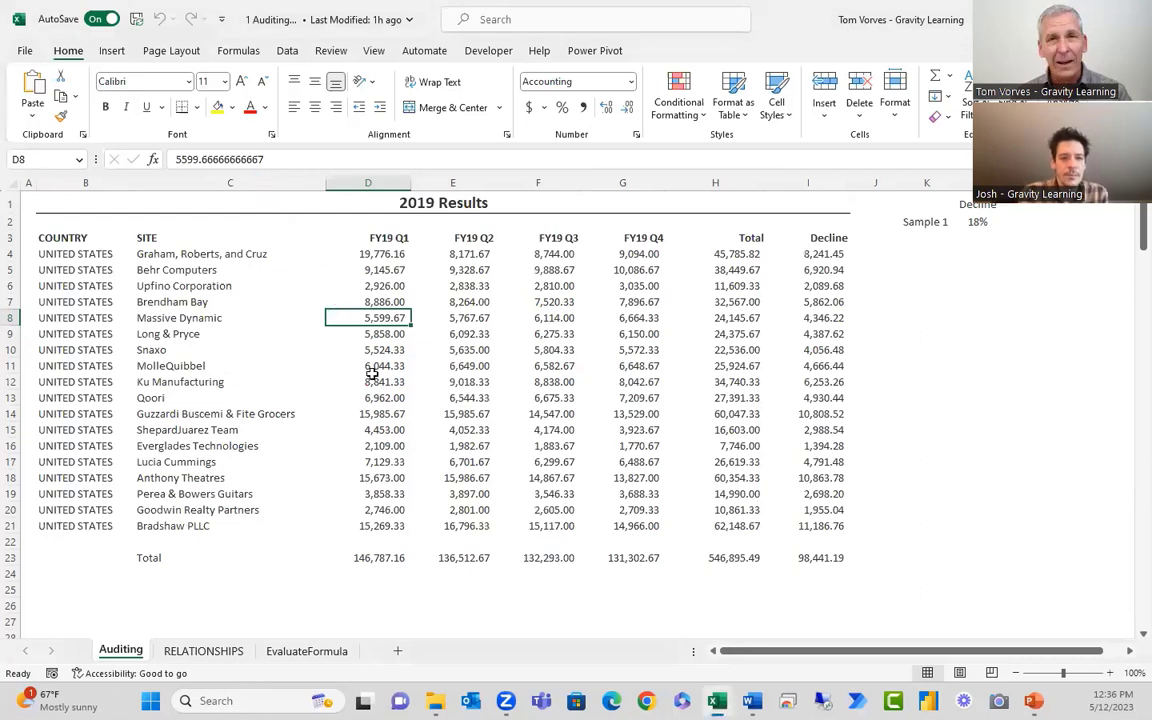
click(380, 253)
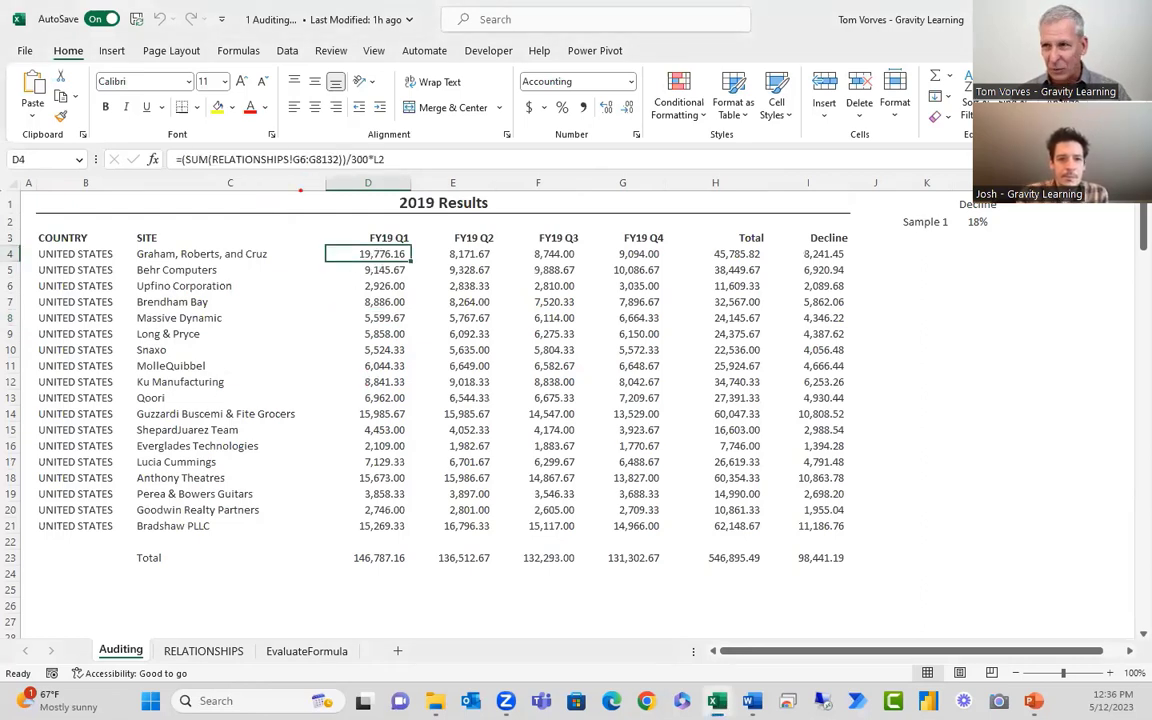
drag(299, 174, 347, 255)
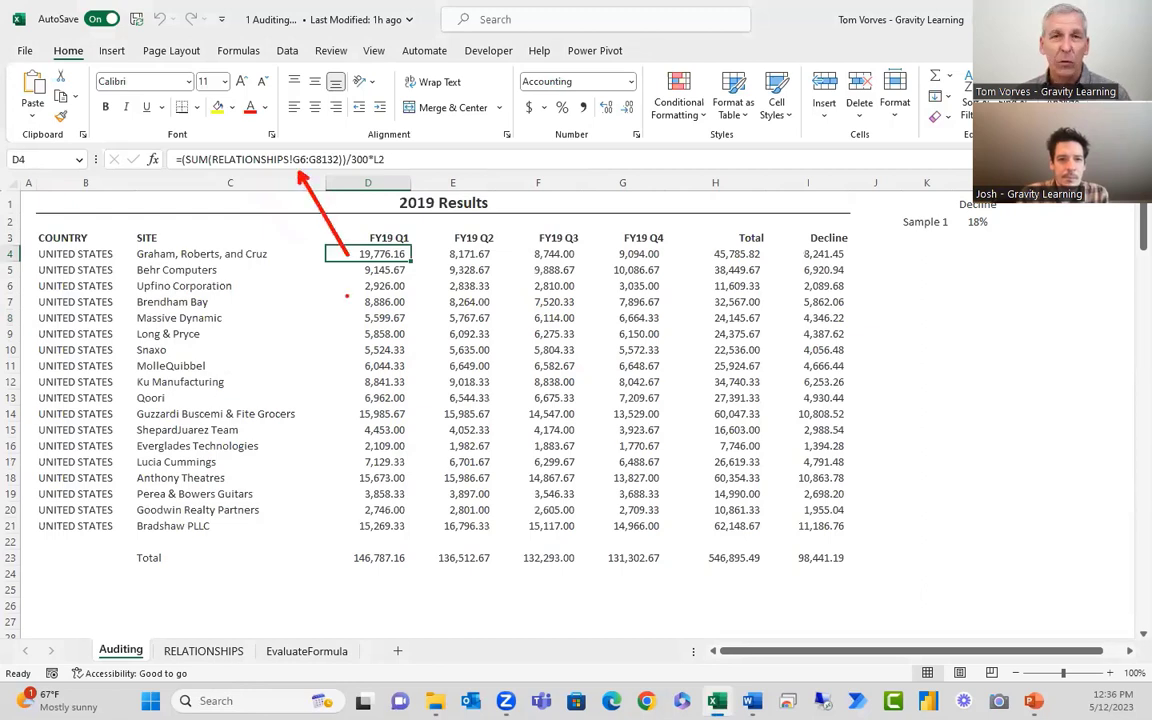
click(444, 368)
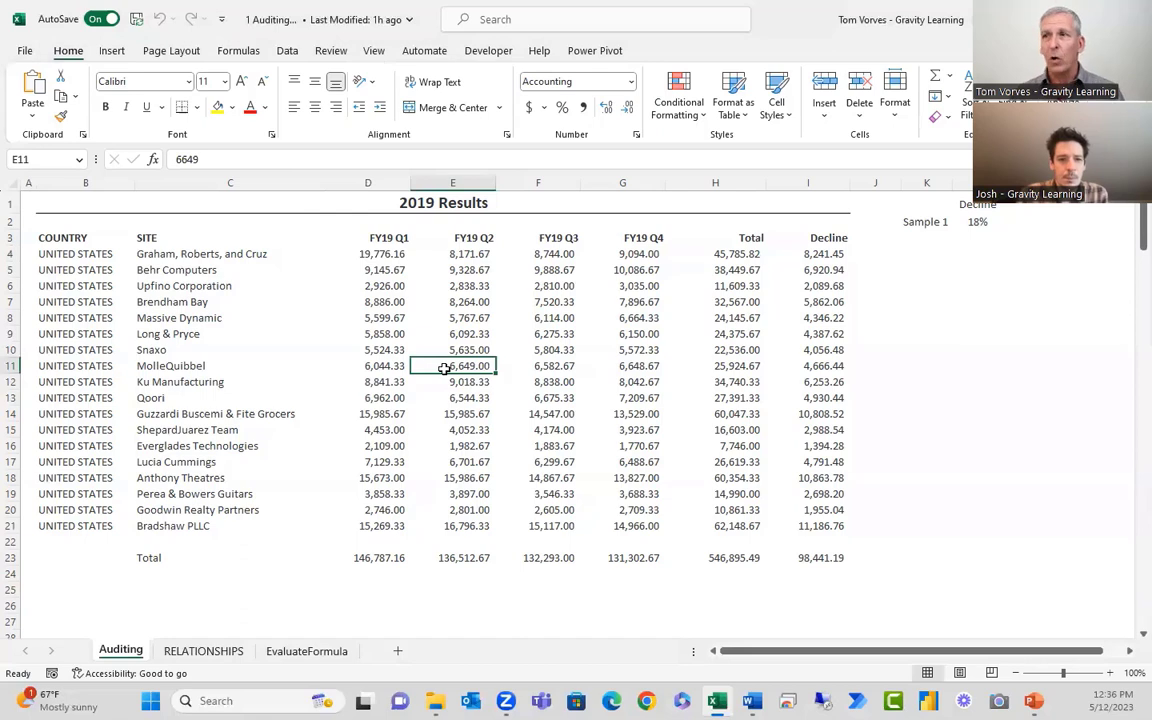
Display the formulas in the sheet's cells with Show Formulas and examine the Total and Decline columns
click(240, 52)
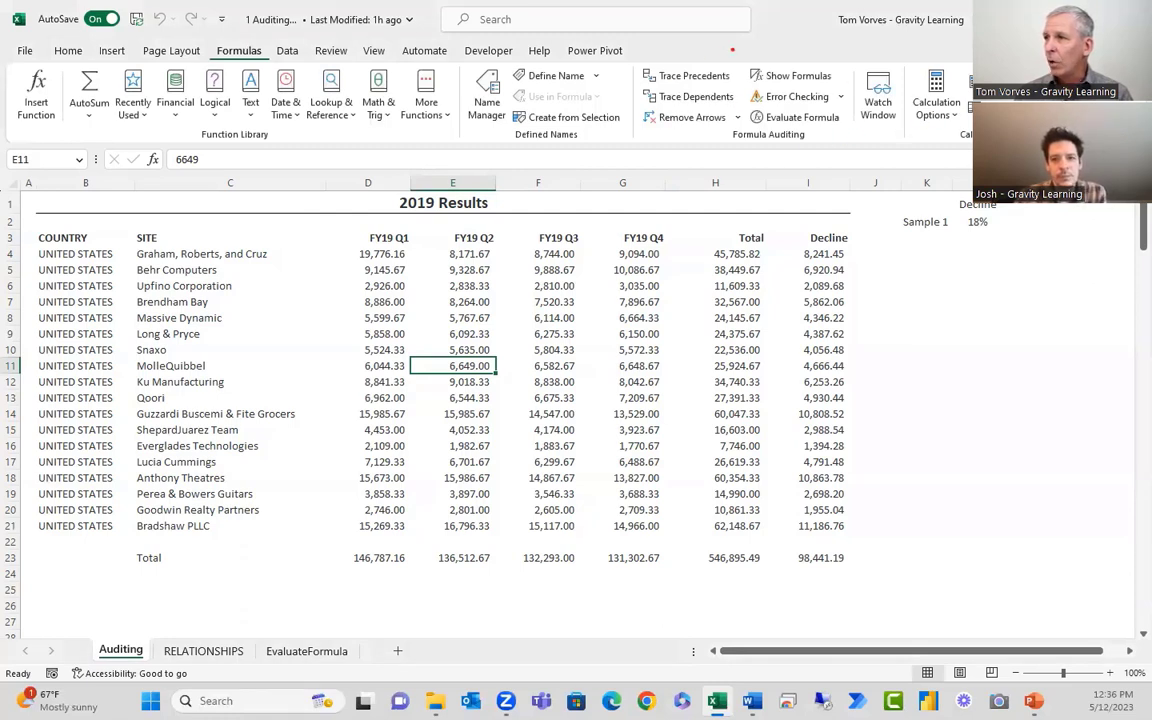
mouse_move(731, 50)
mouse_down()
mouse_move(771, 82)
mouse_move(845, 89)
mouse_move(908, 203)
mouse_up()
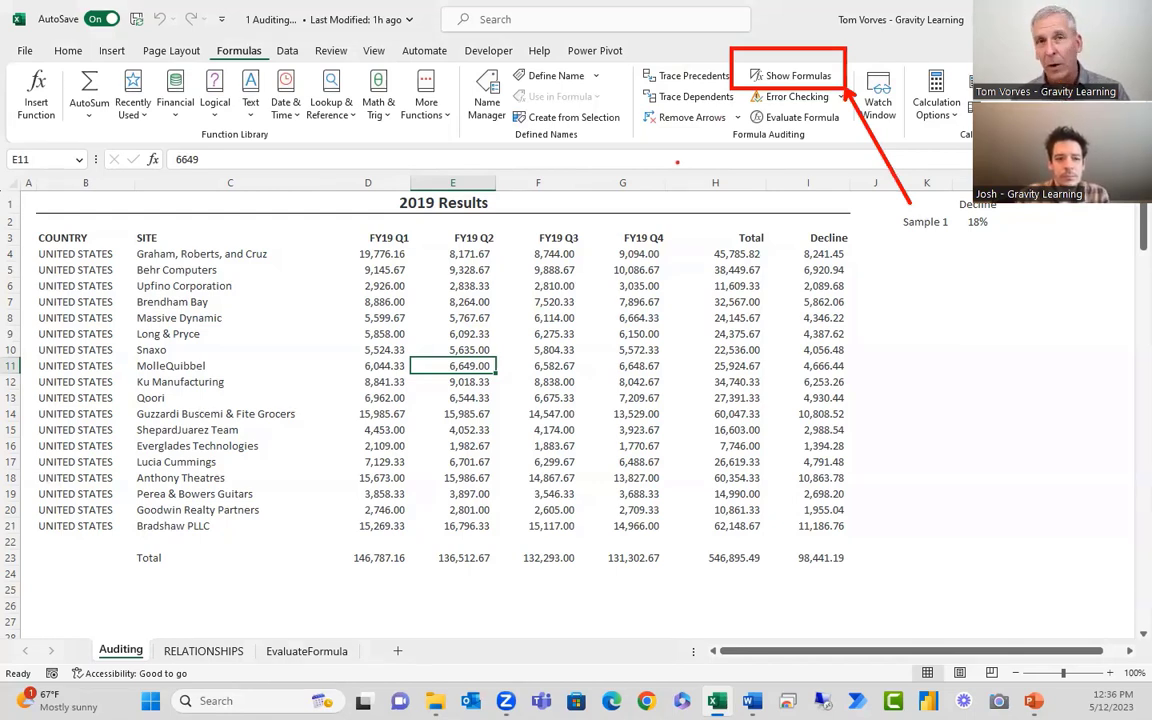
key(Escape)
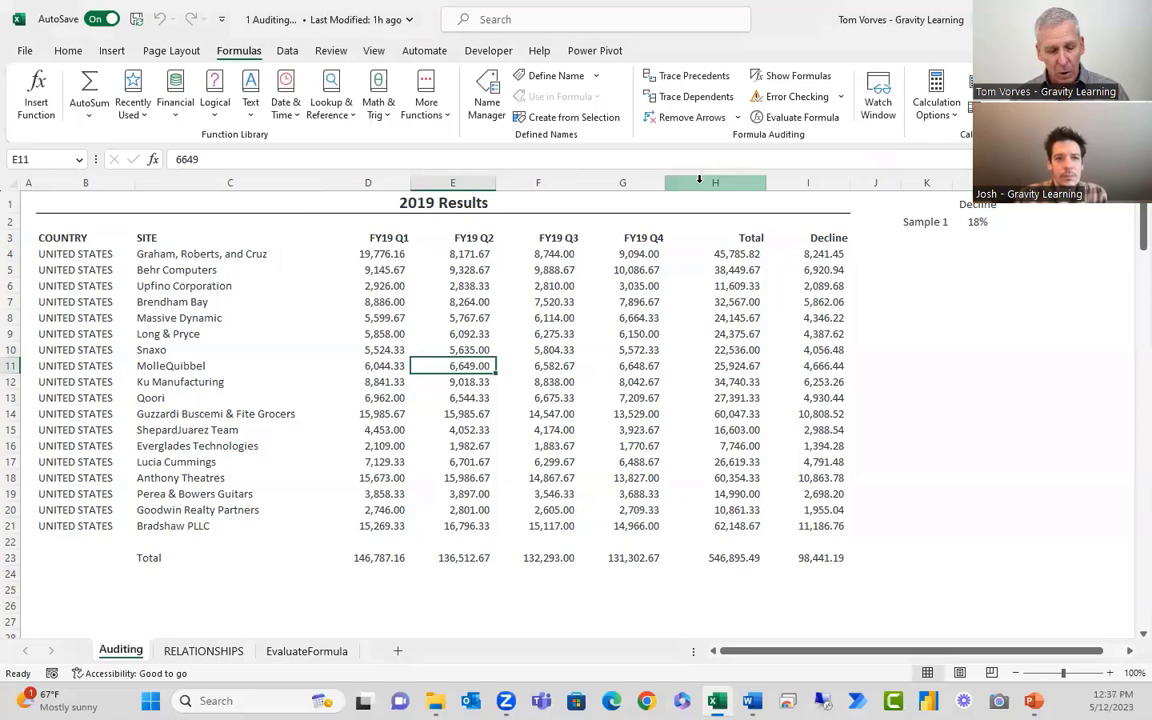
click(790, 76)
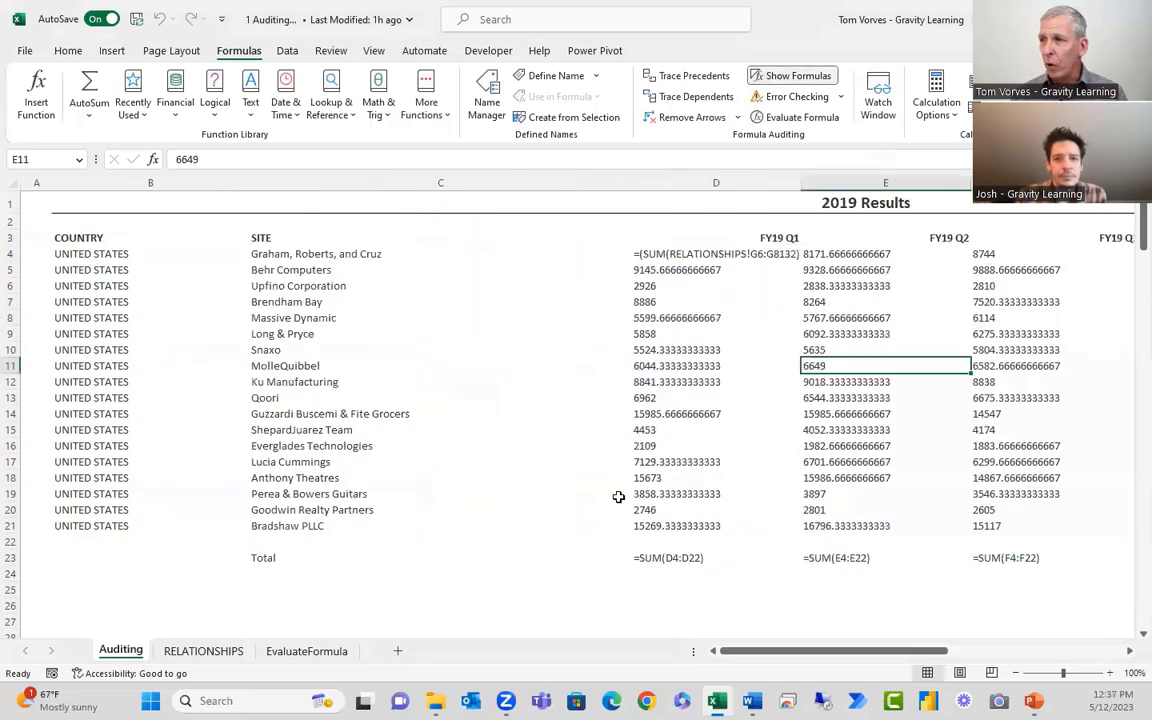
drag(728, 657, 857, 658)
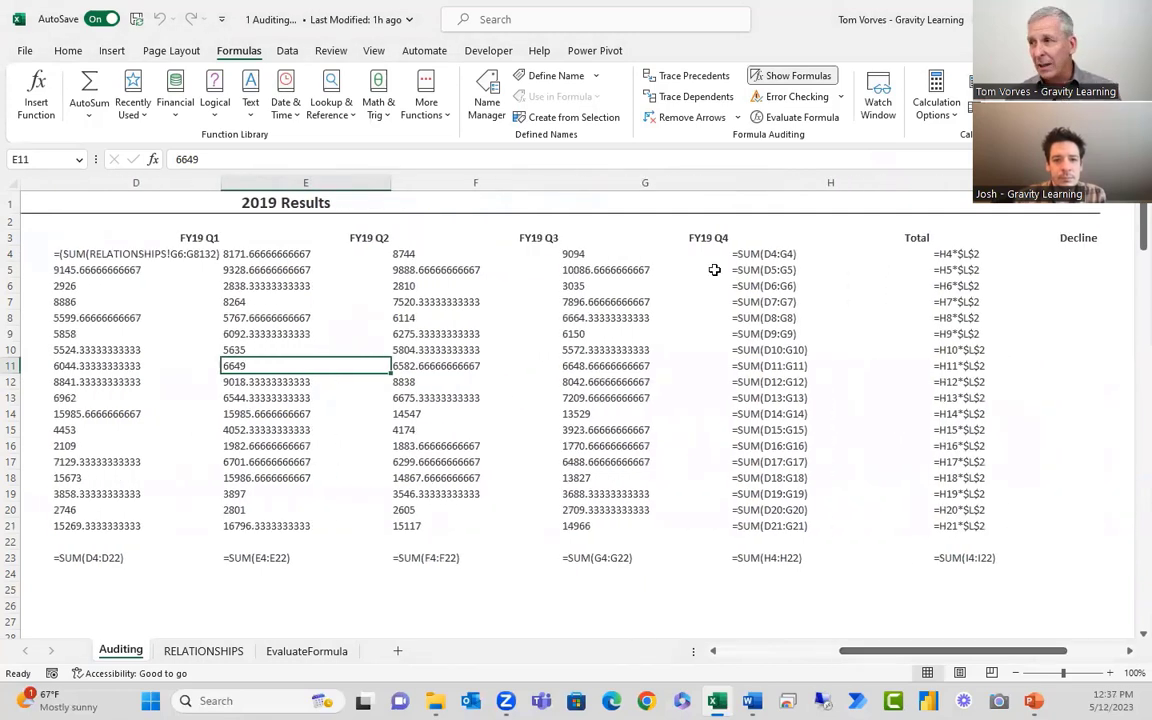
Inspect individual cells in the Decline, FY19 Q1 and FY19 Q2 columns, and switch the sheet back to showing values
click(750, 302)
click(962, 366)
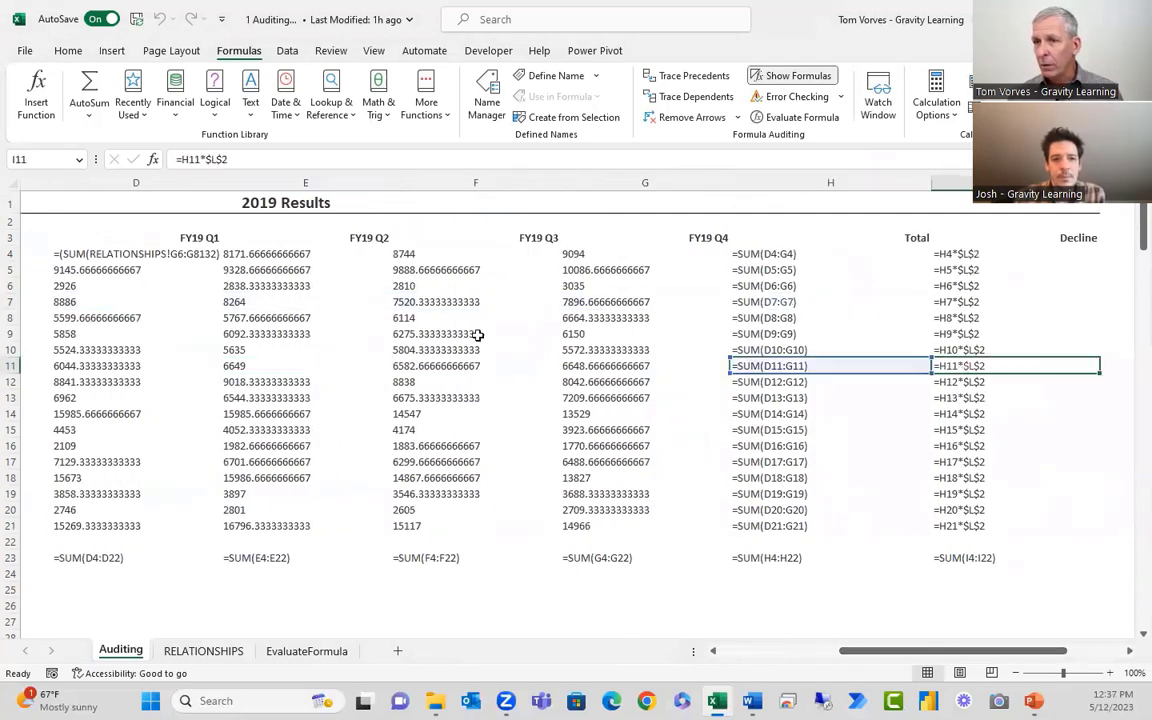
click(134, 256)
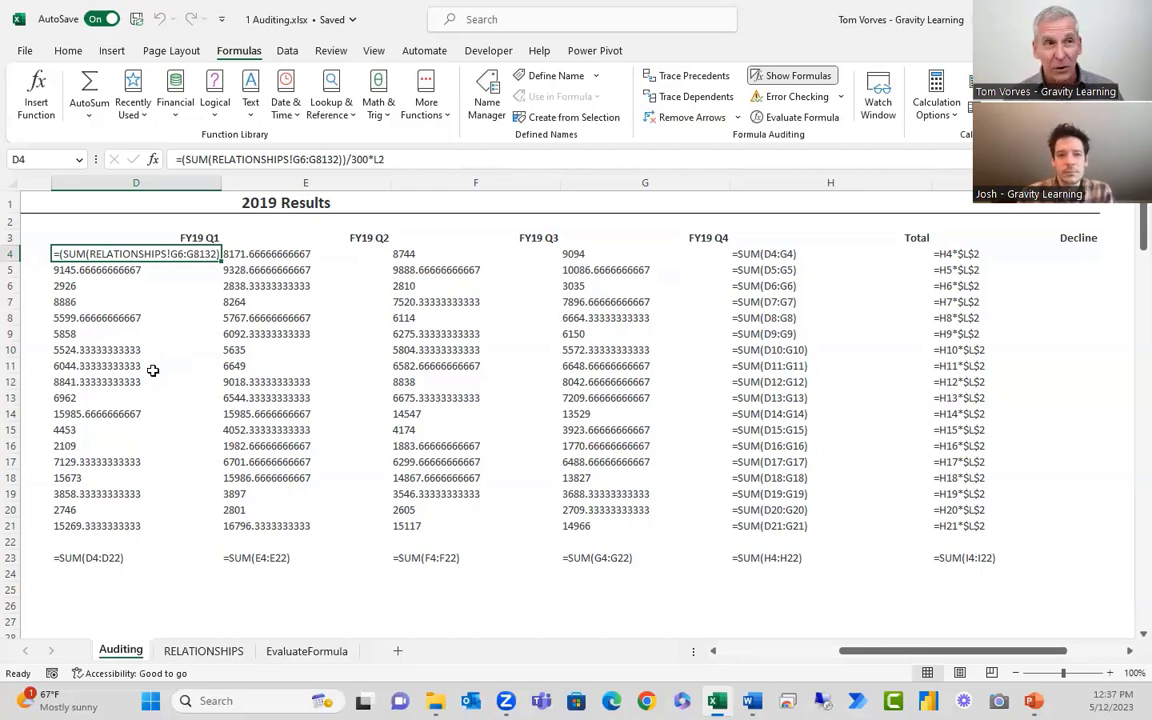
click(160, 380)
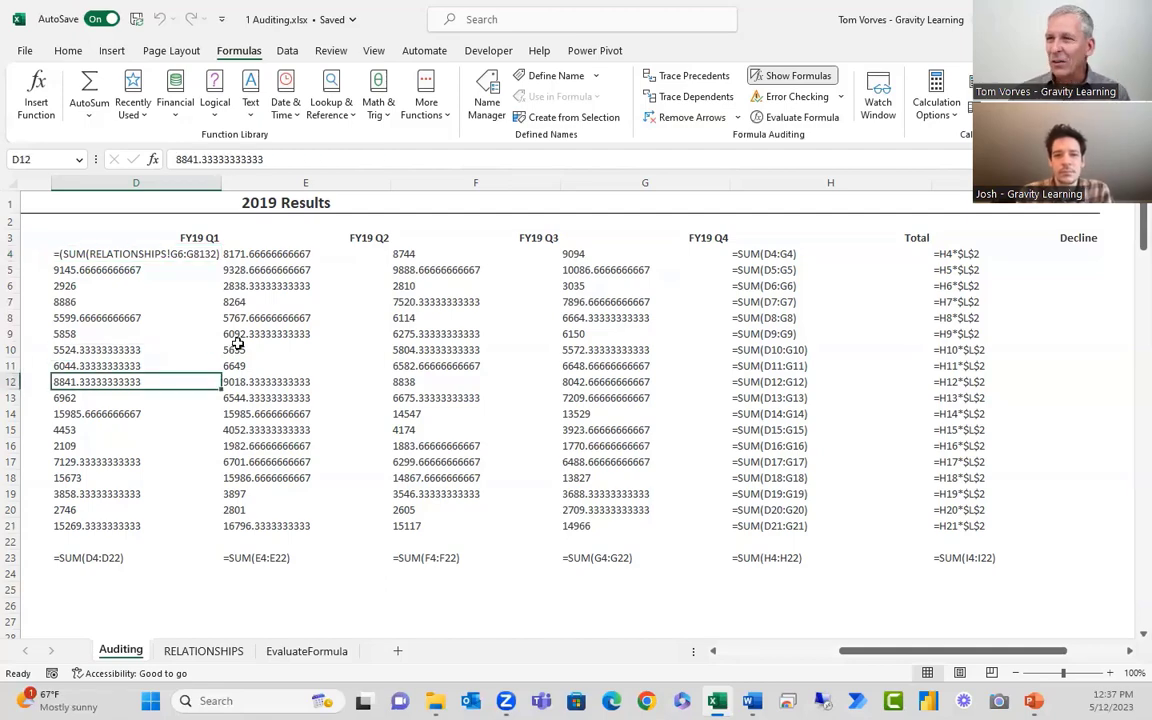
click(232, 346)
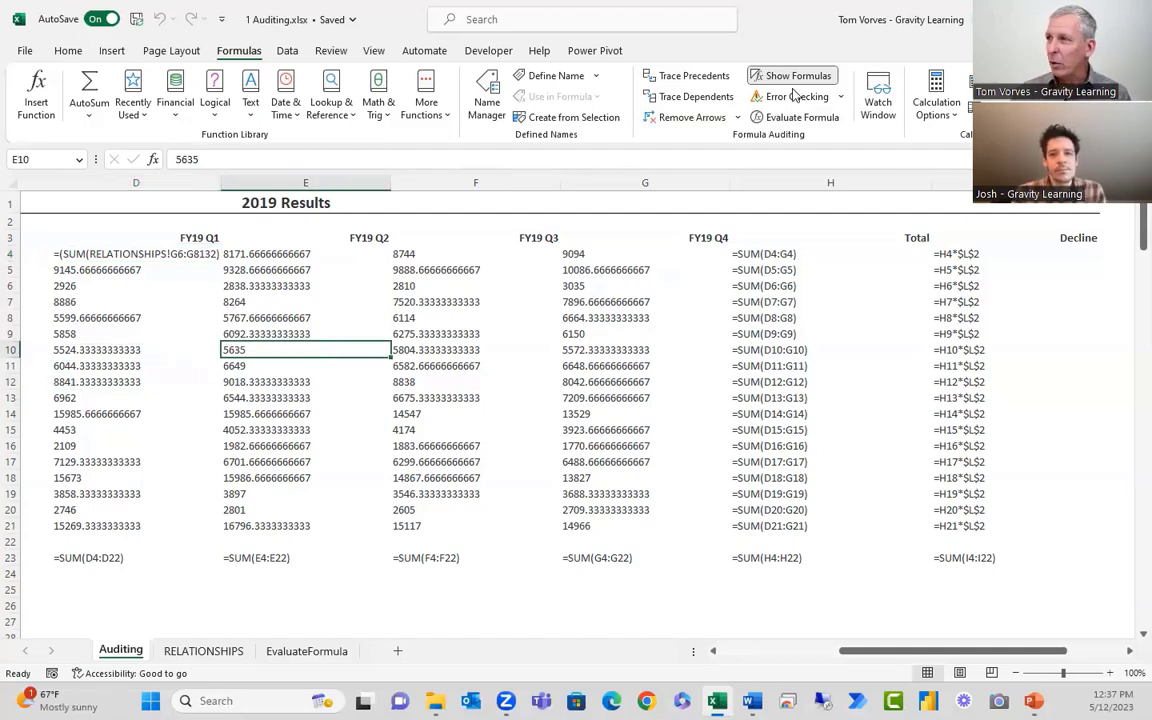
key(ctrl+grave)
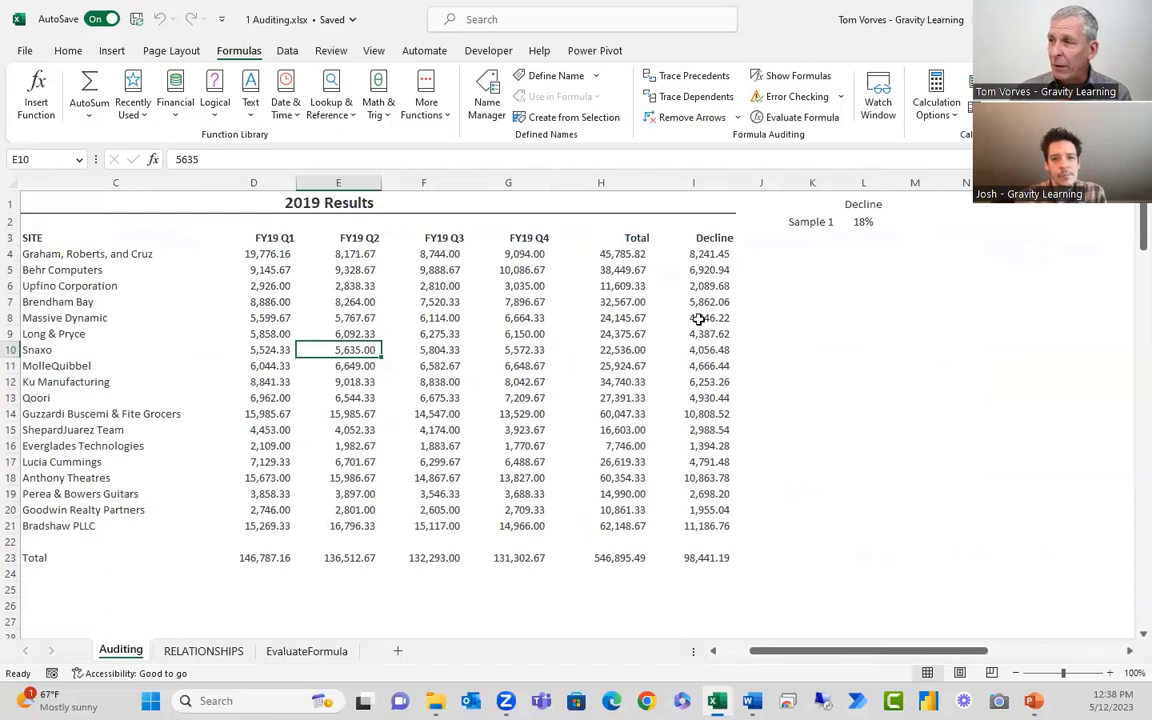
Check whether the decline rate in L2, the total in H11 and the Qoori FY19 Q4 figure are typed values or formulas
click(863, 221)
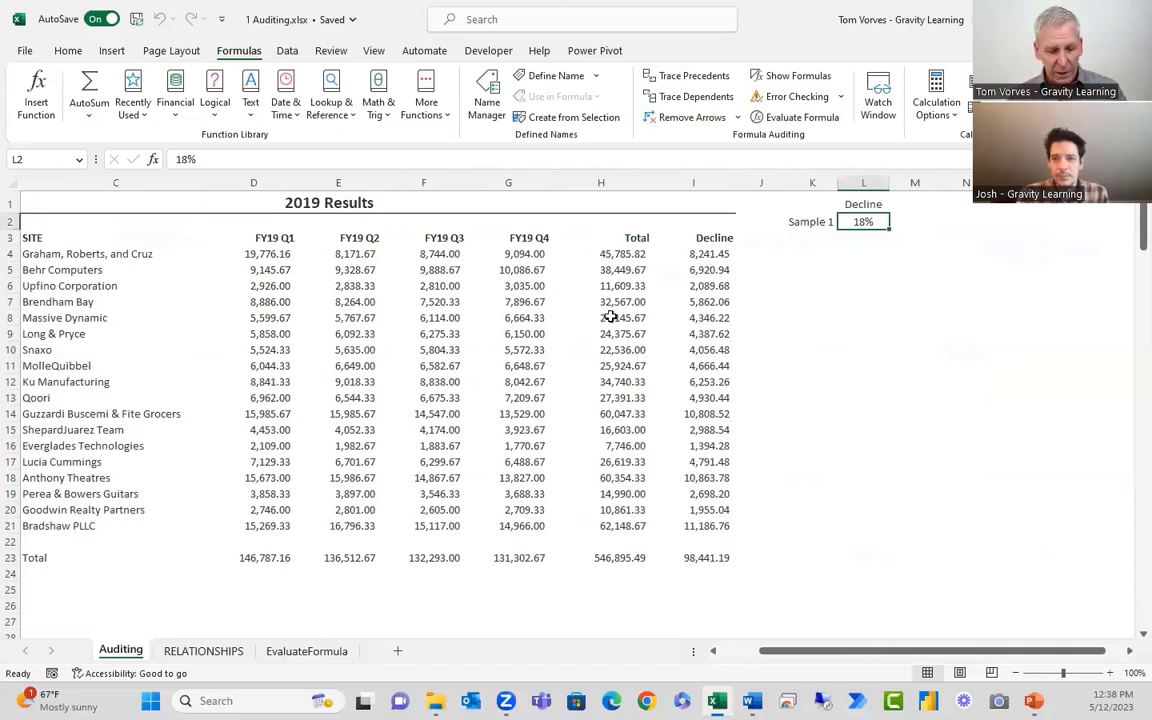
drag(165, 147, 208, 175)
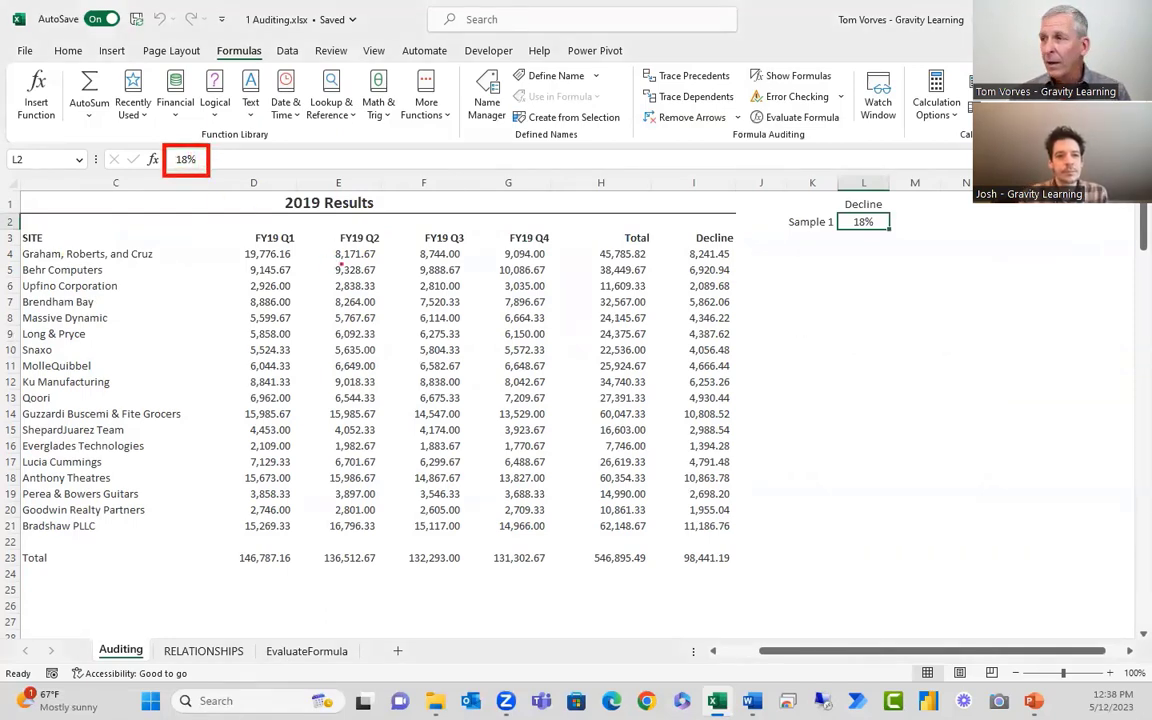
click(700, 302)
click(640, 361)
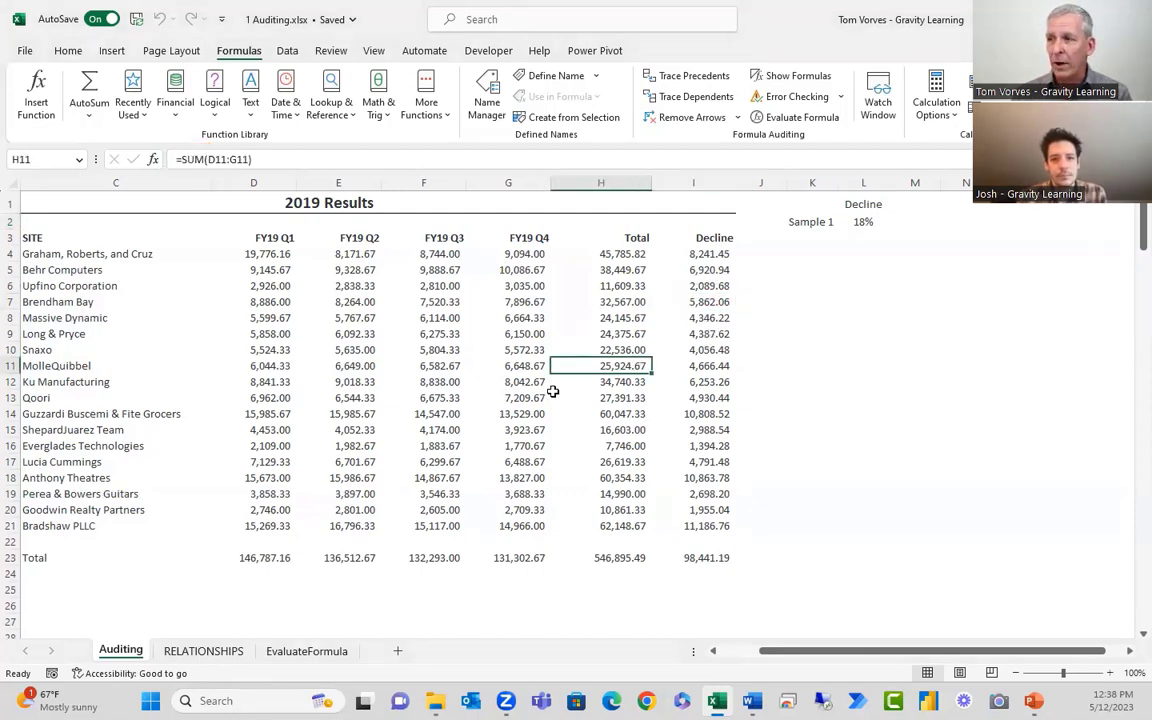
click(535, 394)
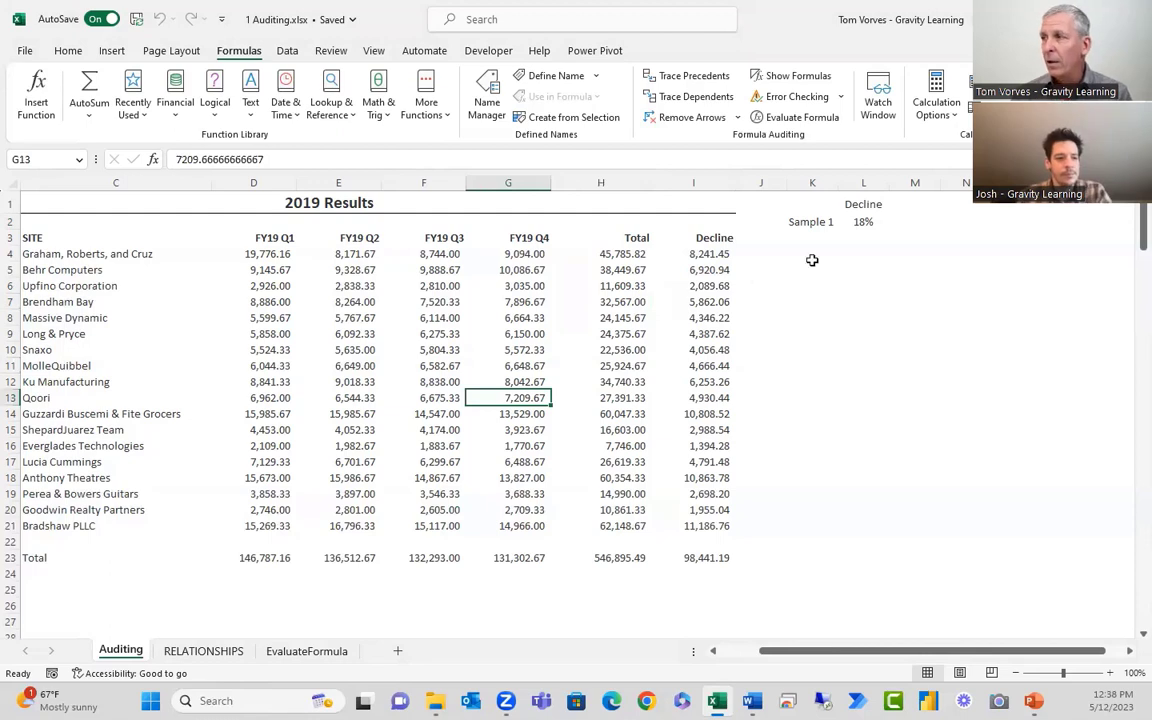
Open the Brendham Bay decline formula in I7 to examine its cell references, and leave it without editing
double_click(870, 221)
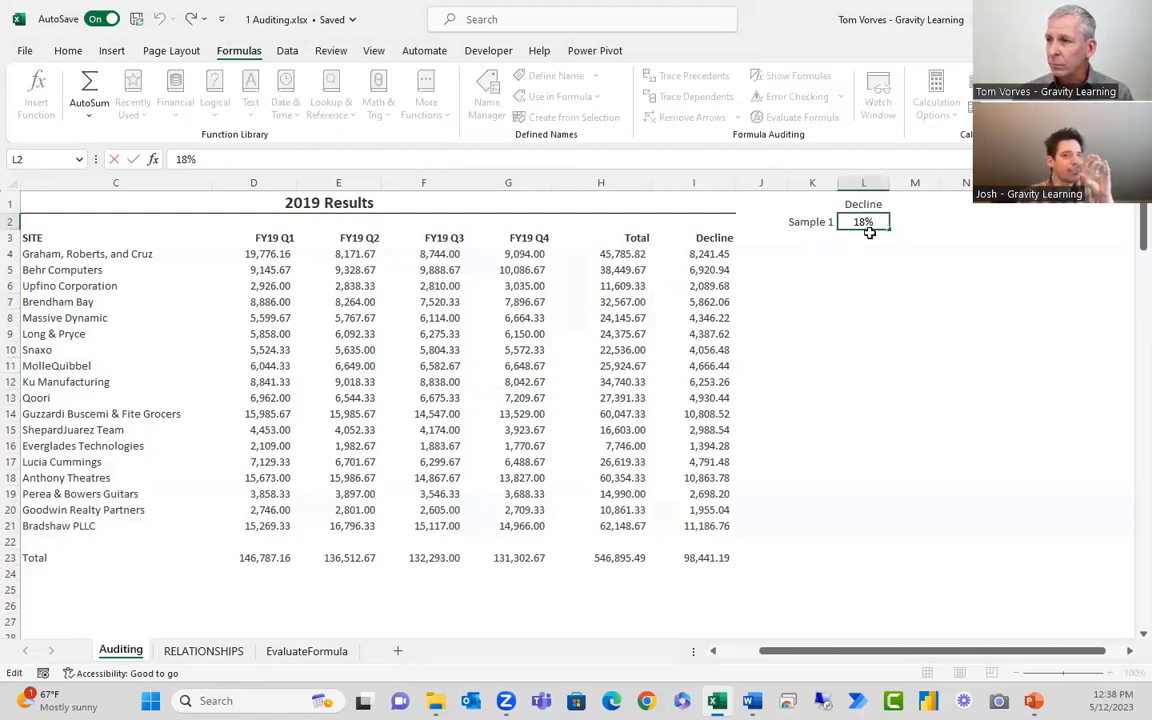
click(725, 304)
double_click(725, 304)
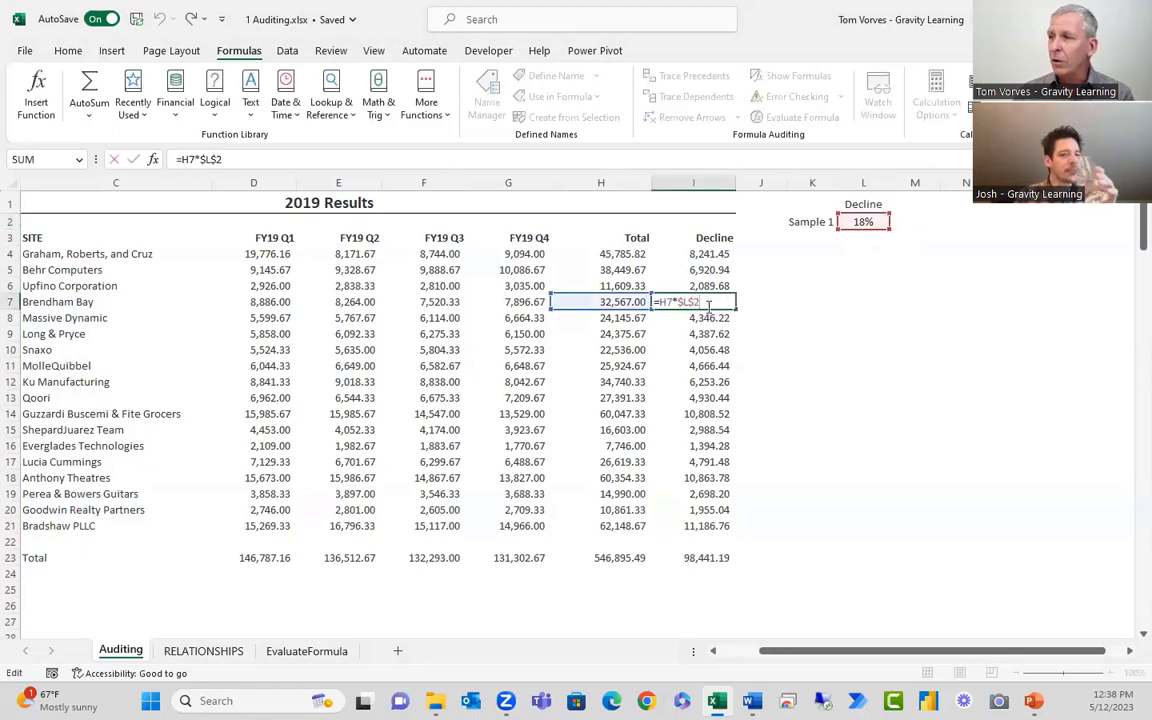
mouse_move(636, 317)
mouse_down()
mouse_move(638, 280)
mouse_move(575, 324)
mouse_up()
mouse_move(667, 268)
mouse_down()
mouse_move(680, 318)
mouse_move(712, 272)
mouse_move(845, 229)
mouse_up()
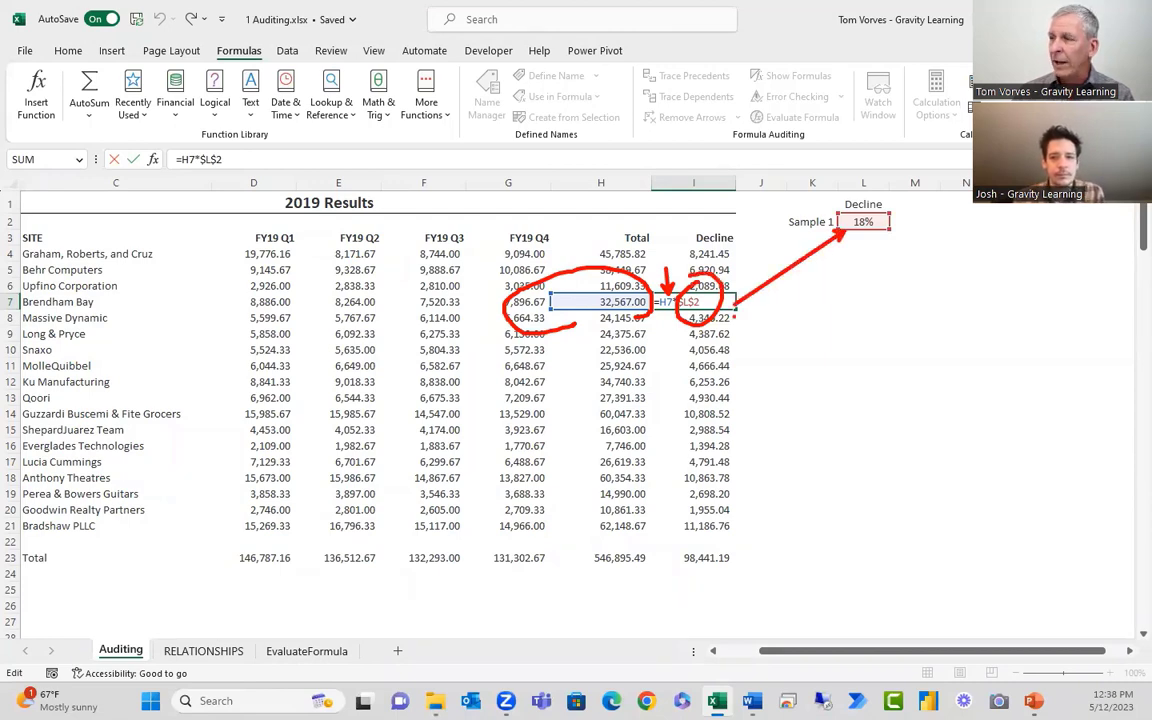
key(Escape)
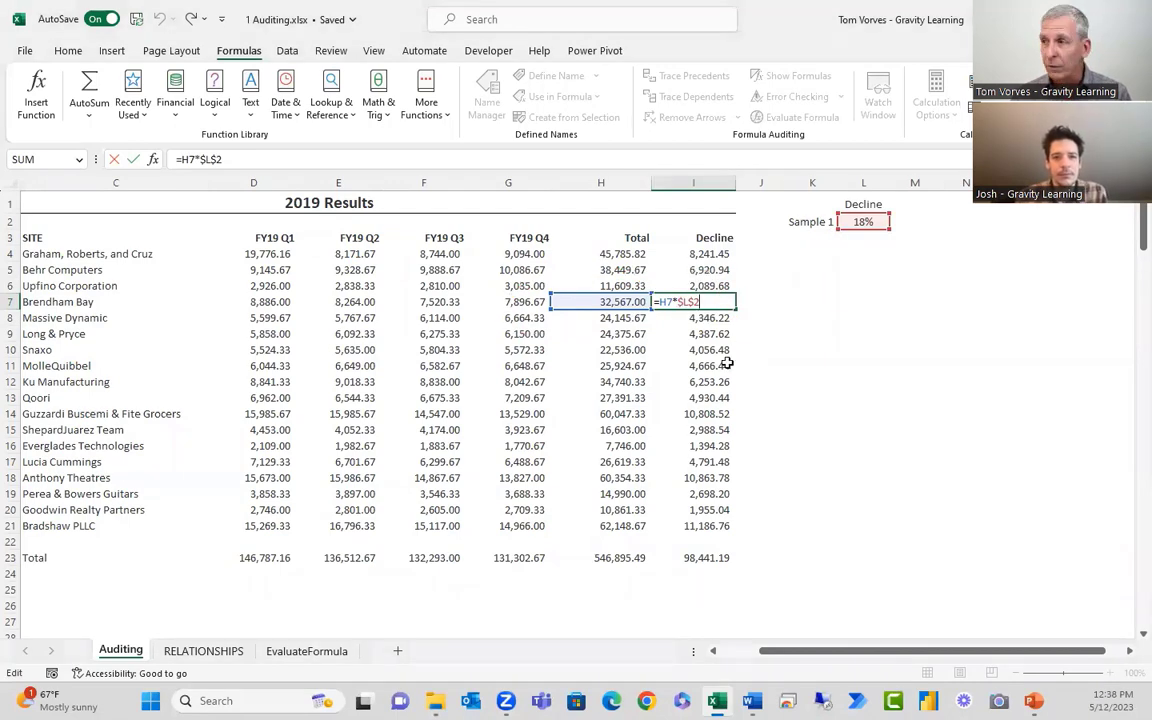
key(Escape)
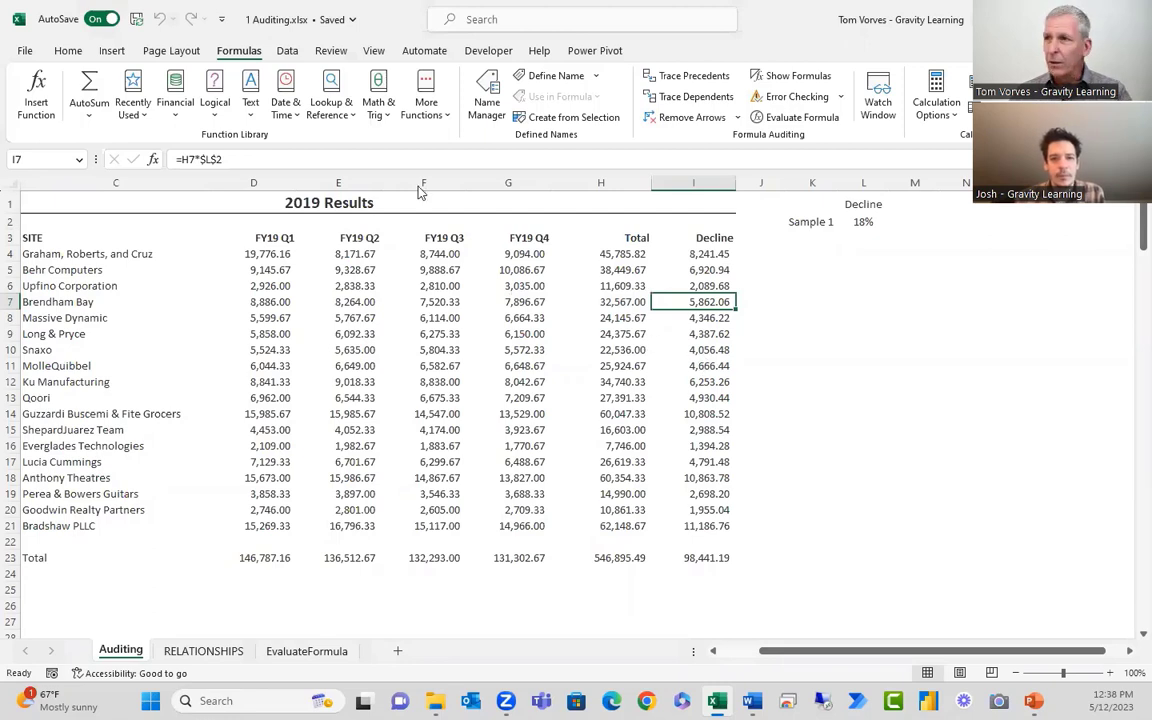
drag(211, 32, 273, 68)
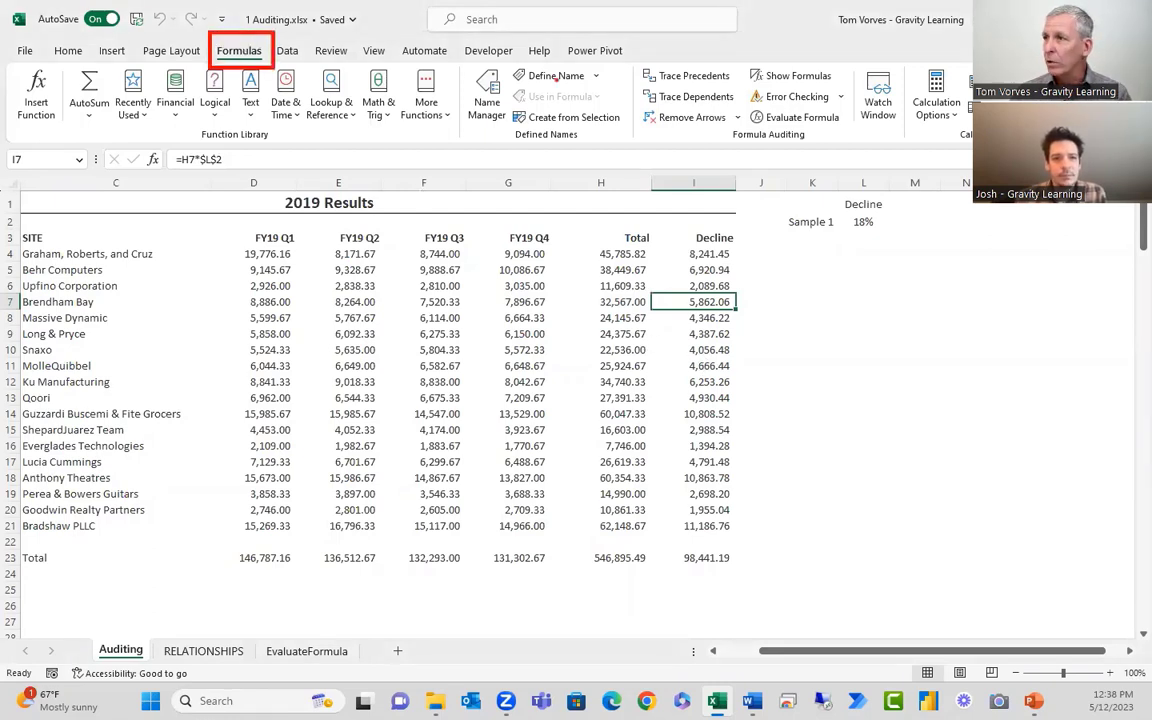
mouse_move(614, 62)
mouse_down()
mouse_move(784, 103)
mouse_move(859, 145)
mouse_move(906, 150)
mouse_up()
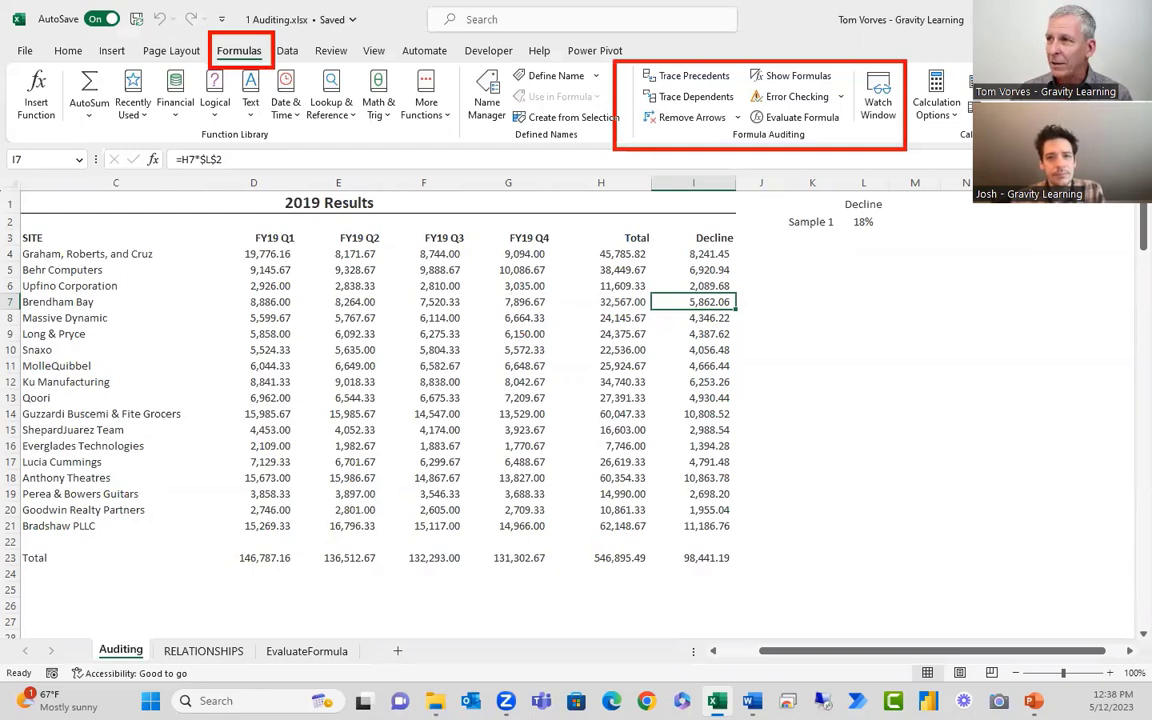
key(Escape)
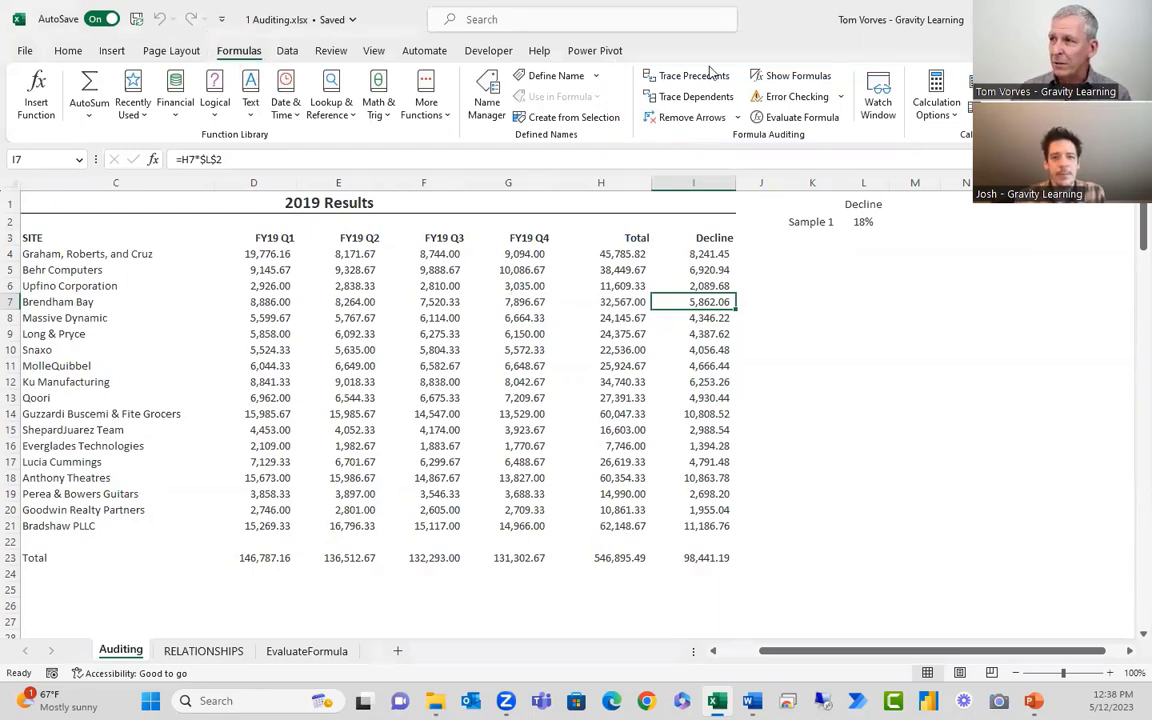
Trace the dependents of the decline rate in L2, and remove the tracer arrows
click(864, 222)
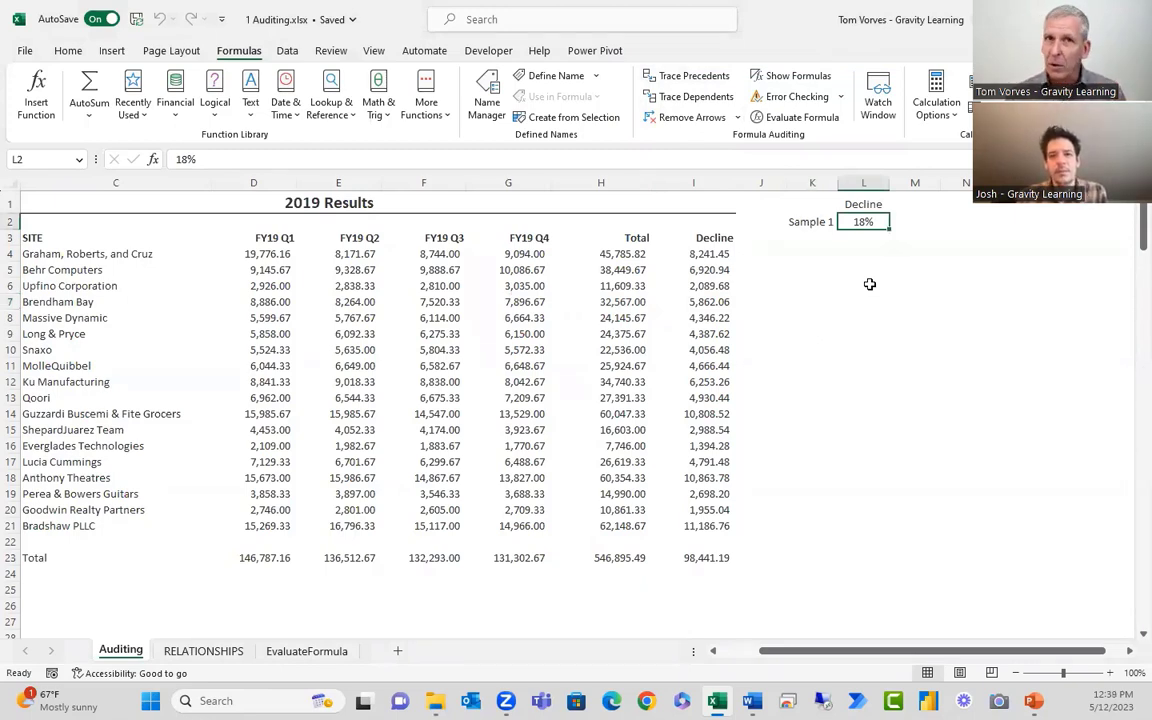
click(722, 104)
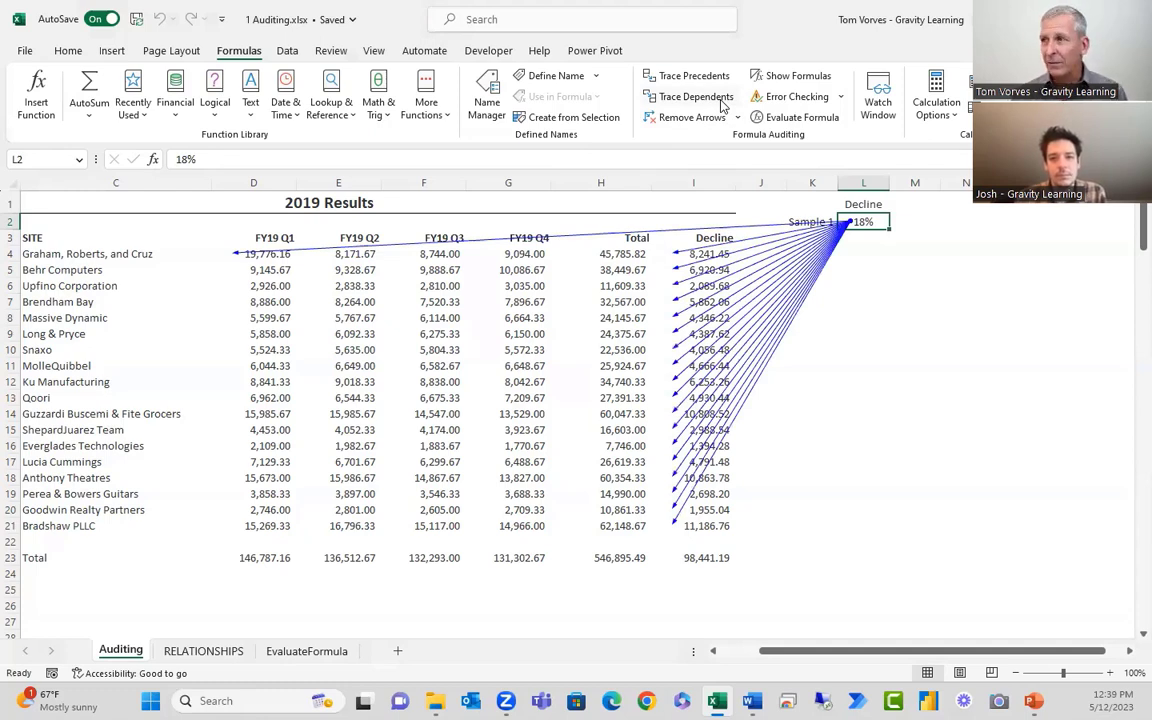
click(702, 117)
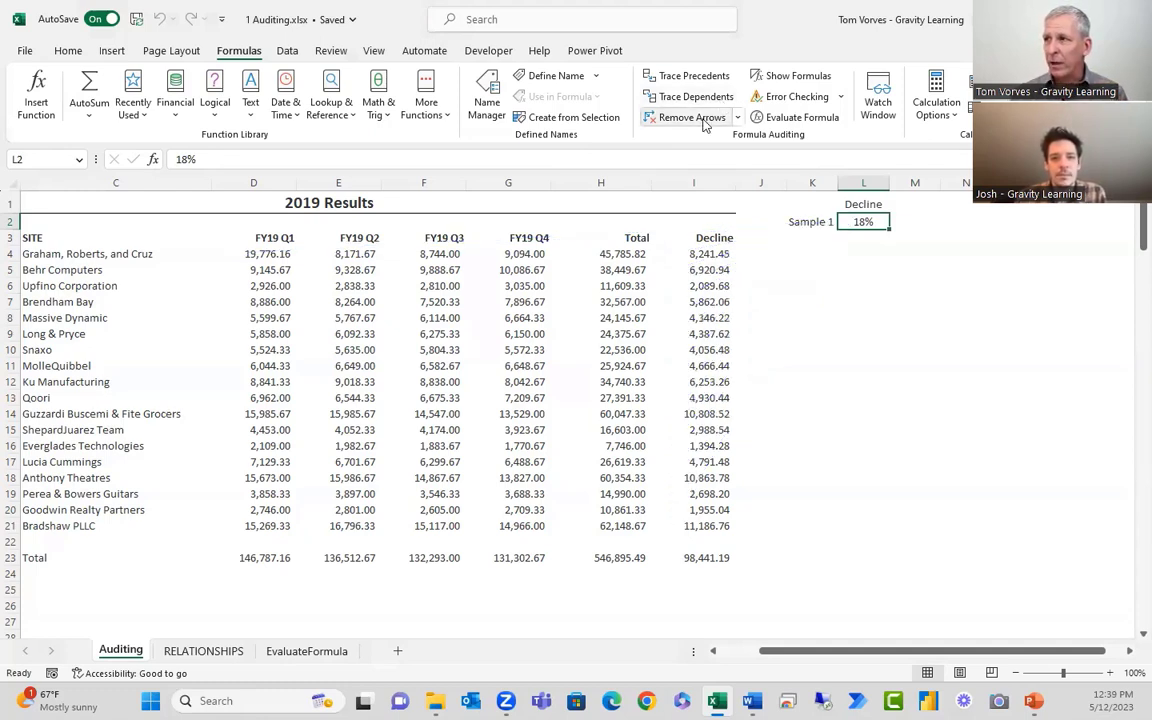
Trace two levels of precedents for the Qoori decline formula in I13
click(715, 398)
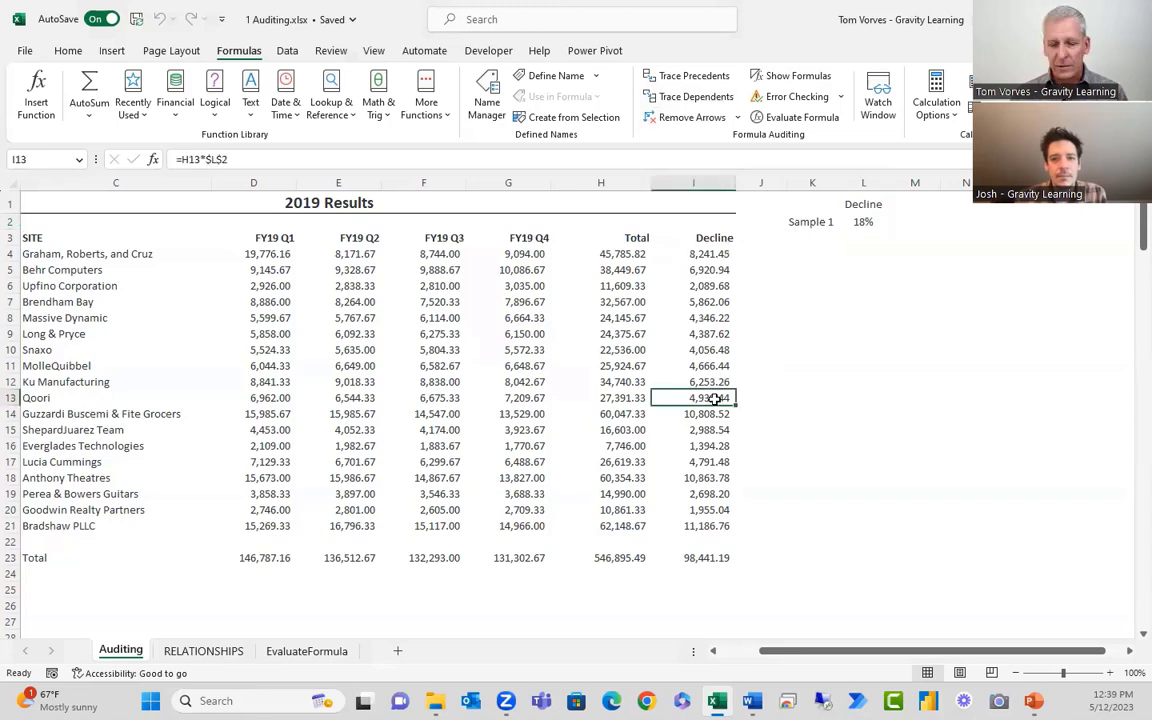
mouse_move(230, 141)
mouse_down()
mouse_move(190, 143)
mouse_move(164, 174)
mouse_move(244, 160)
mouse_up()
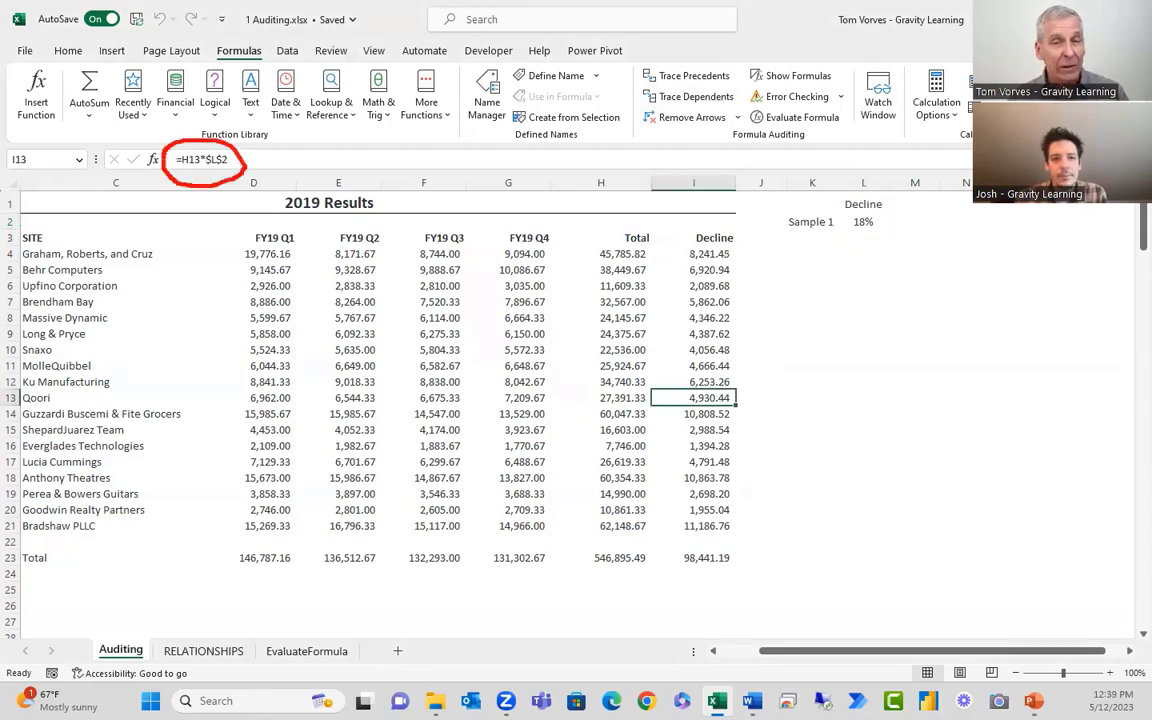
key(Escape)
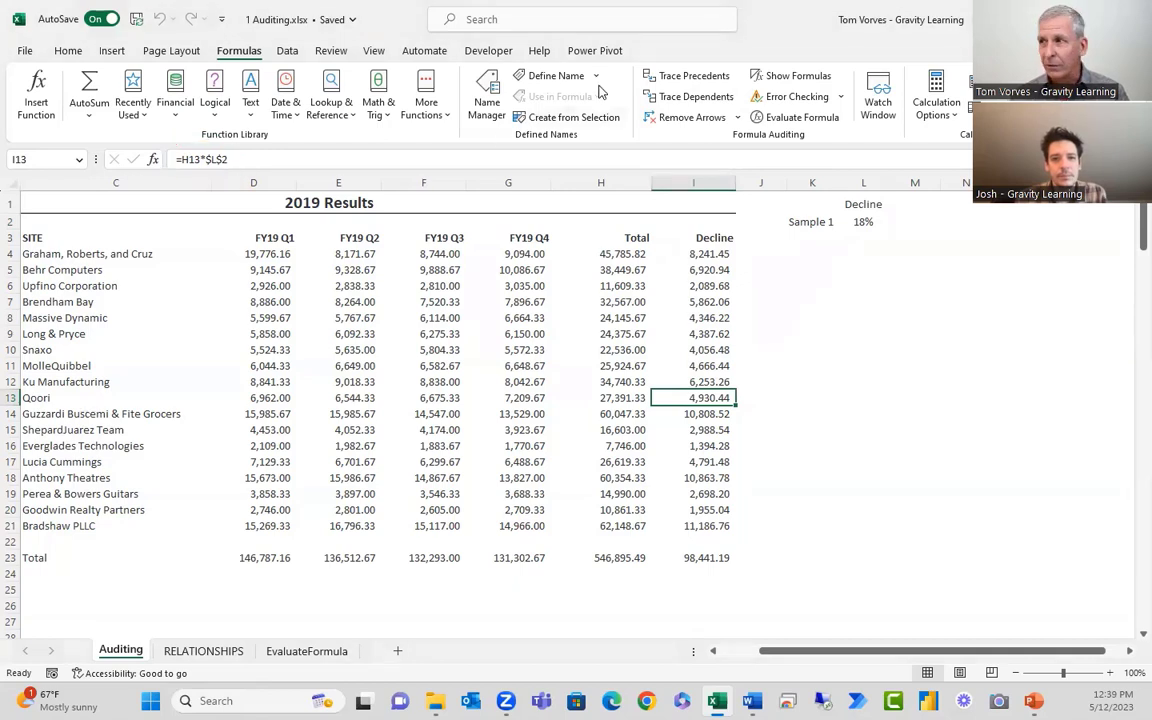
click(692, 78)
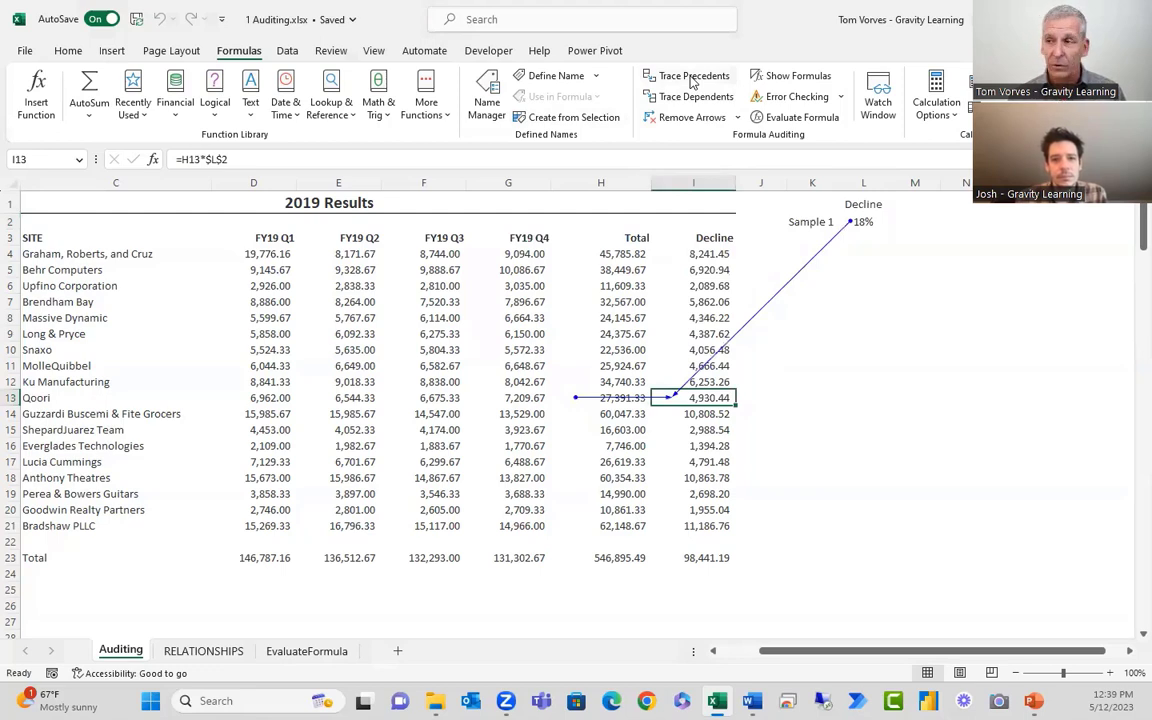
click(692, 78)
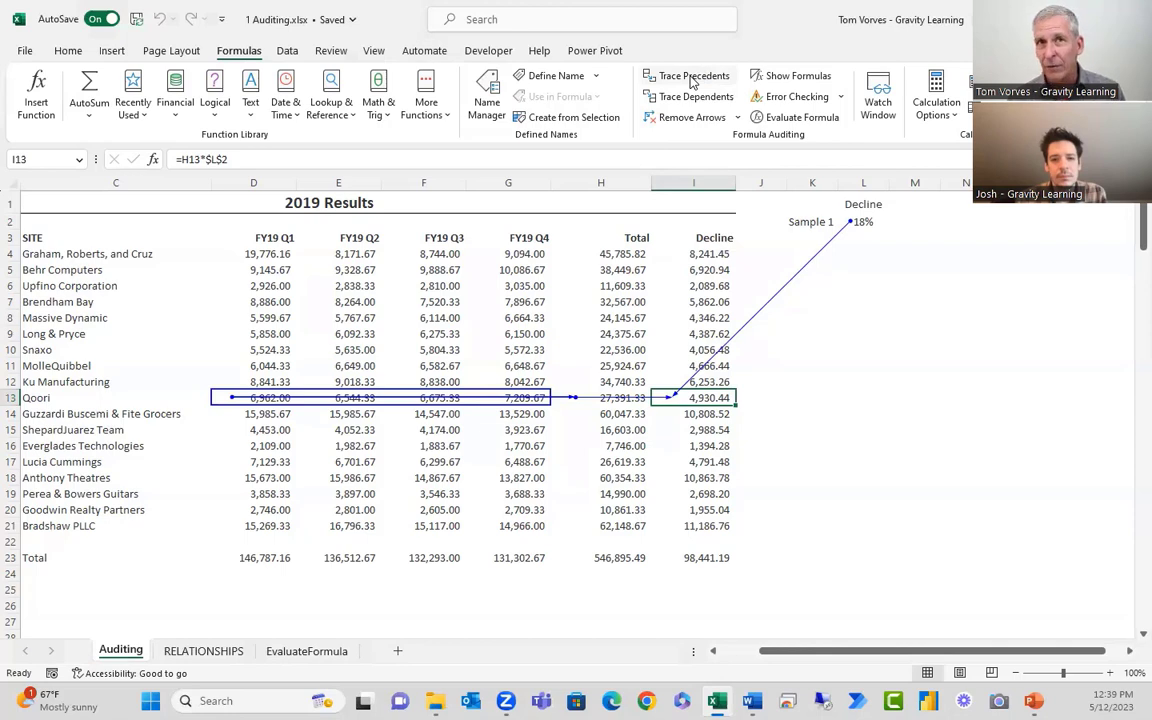
Clear the tracer arrows from I13, and trace the precedents of the Graham, Roberts, and Cruz FY19 Q1 formula in D4
click(689, 117)
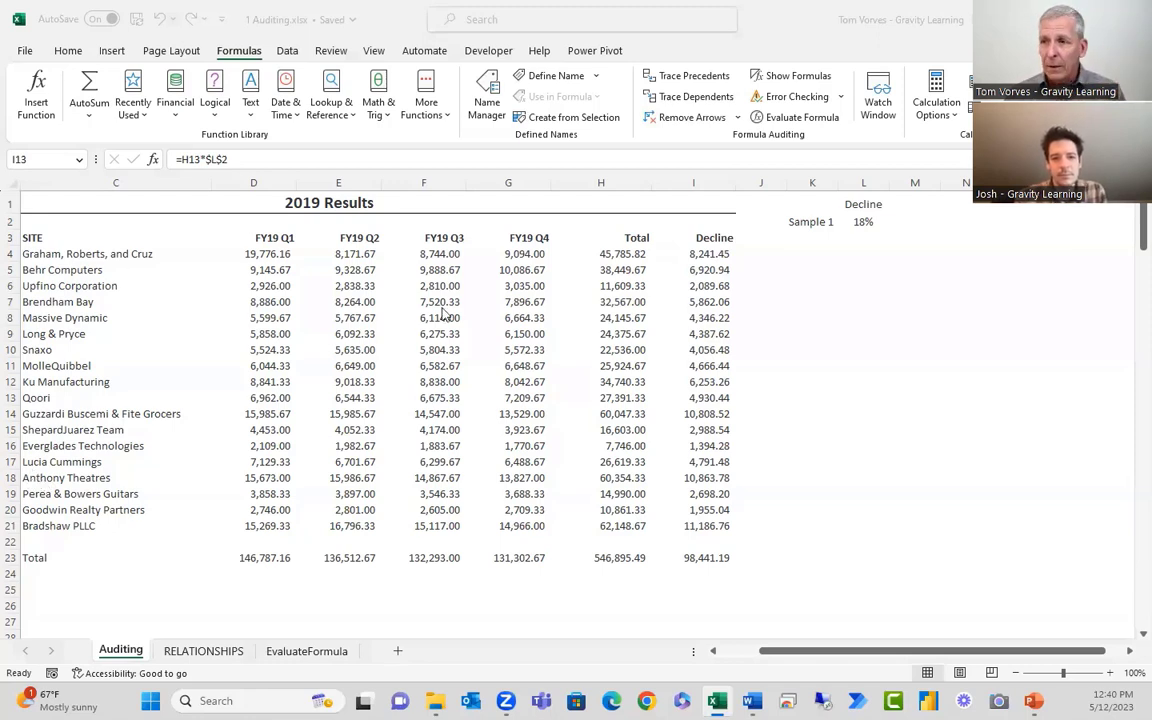
click(340, 347)
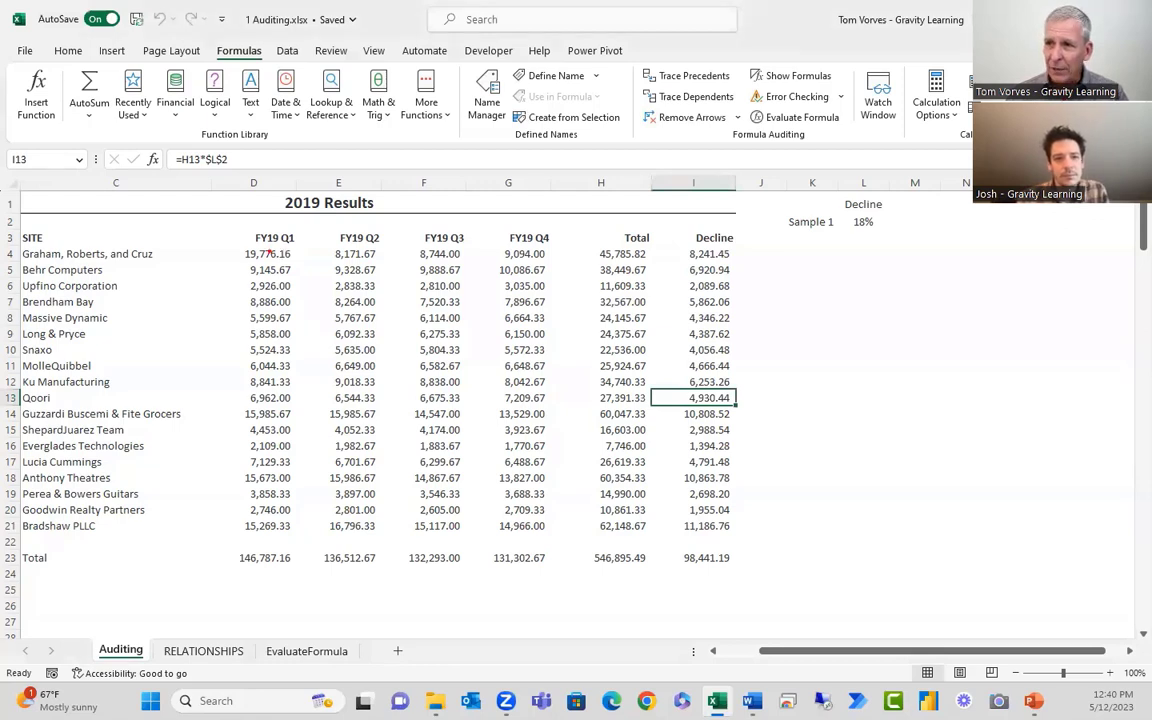
drag(227, 233, 311, 276)
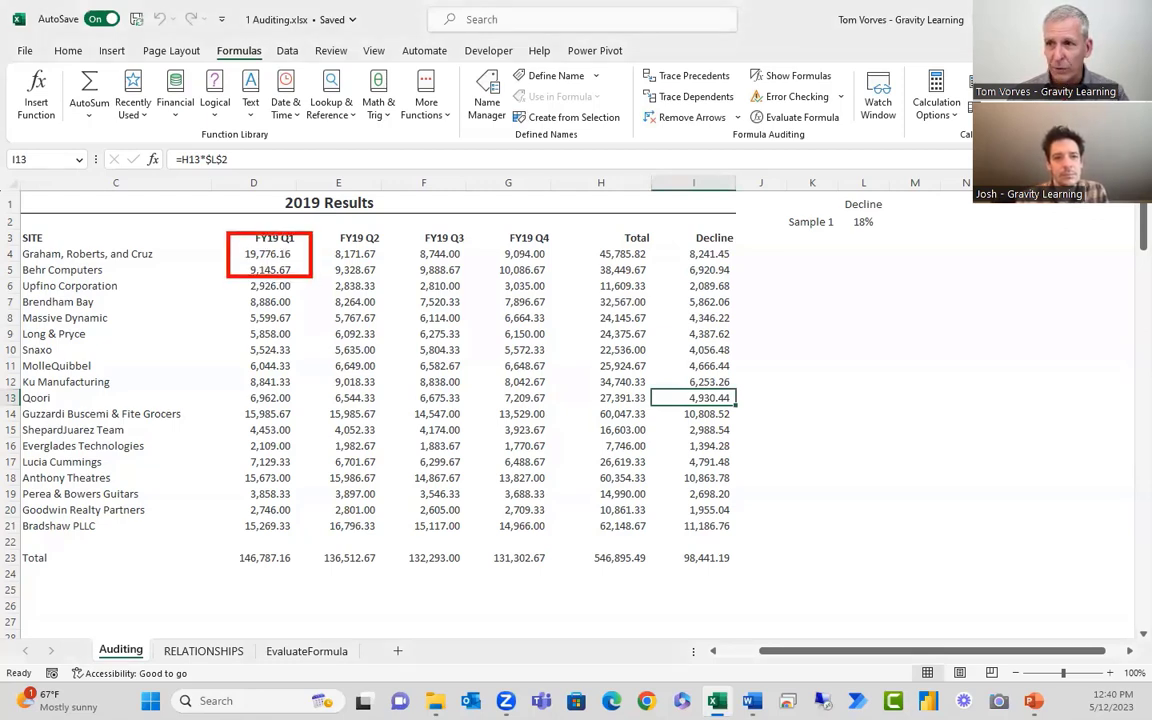
click(272, 252)
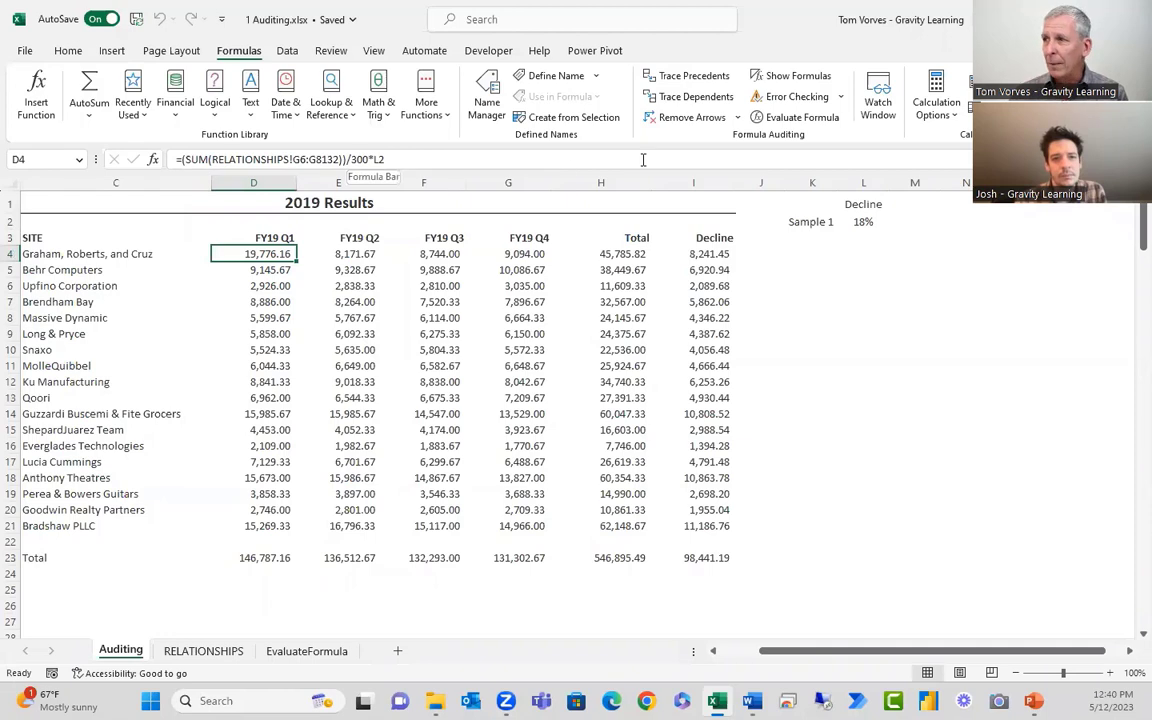
click(705, 82)
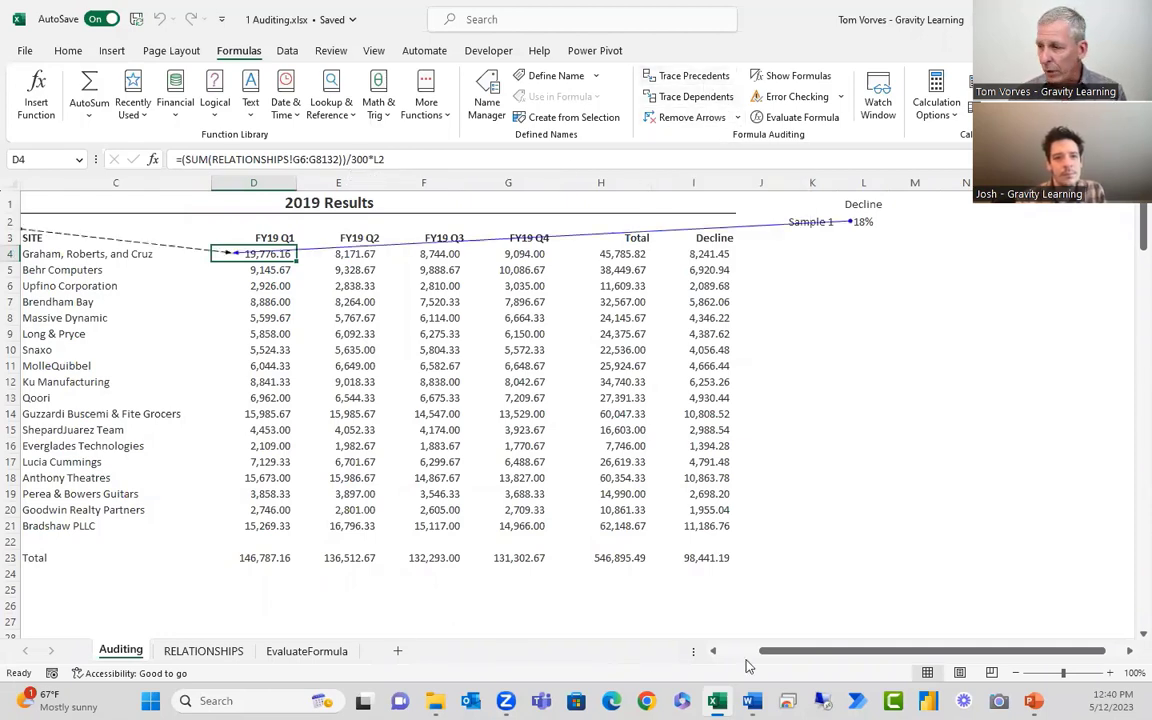
scroll(675, 598, left, 3)
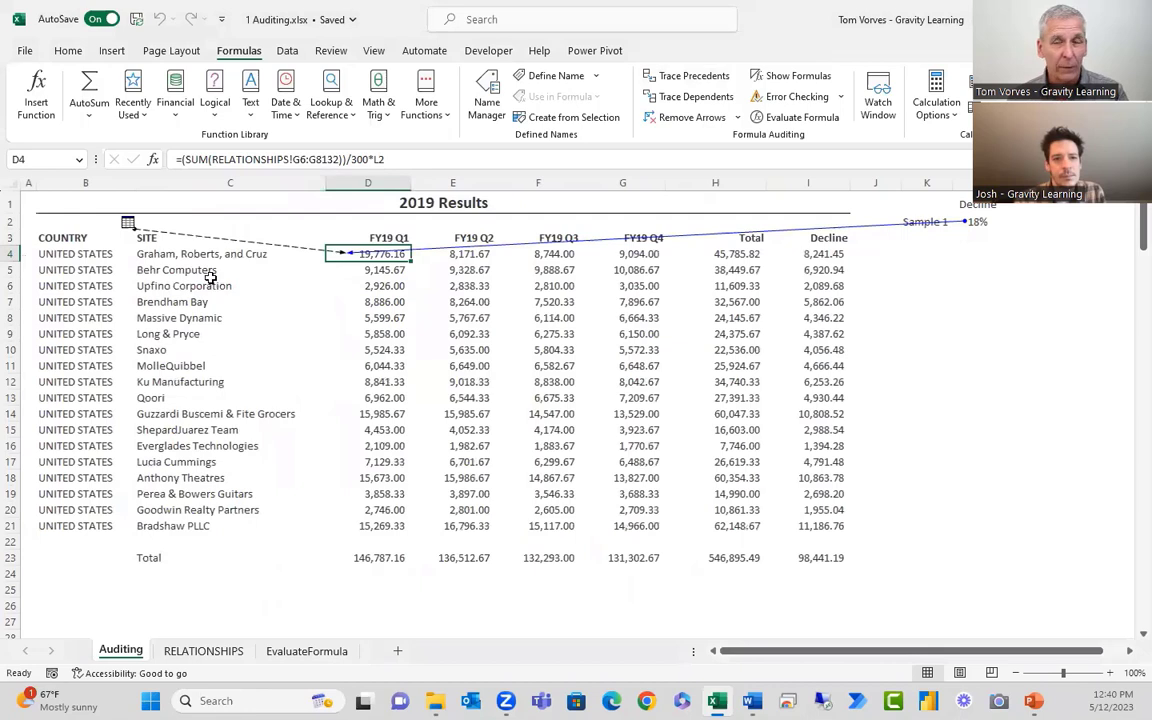
Follow D4's off-sheet precedent arrow to RELATIONSHIPS range G6:G8132 and look over the product prices it refers to
key(ctrl+2)
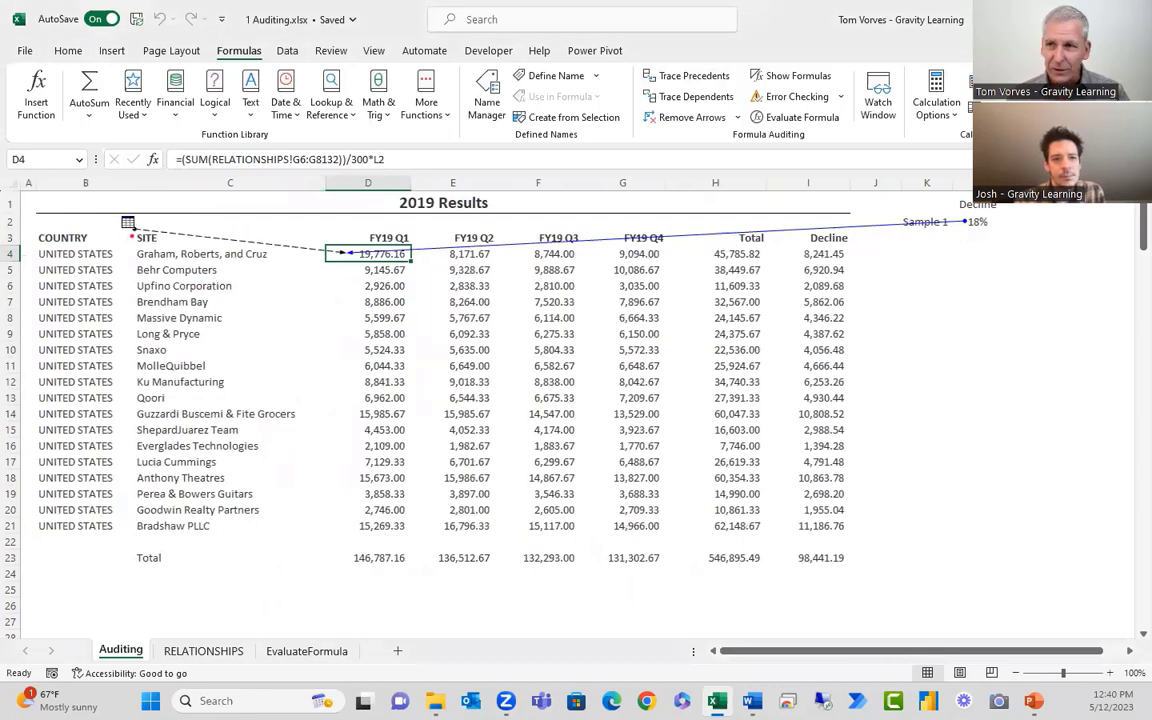
mouse_move(134, 231)
mouse_down()
mouse_move(144, 209)
mouse_move(114, 231)
mouse_up()
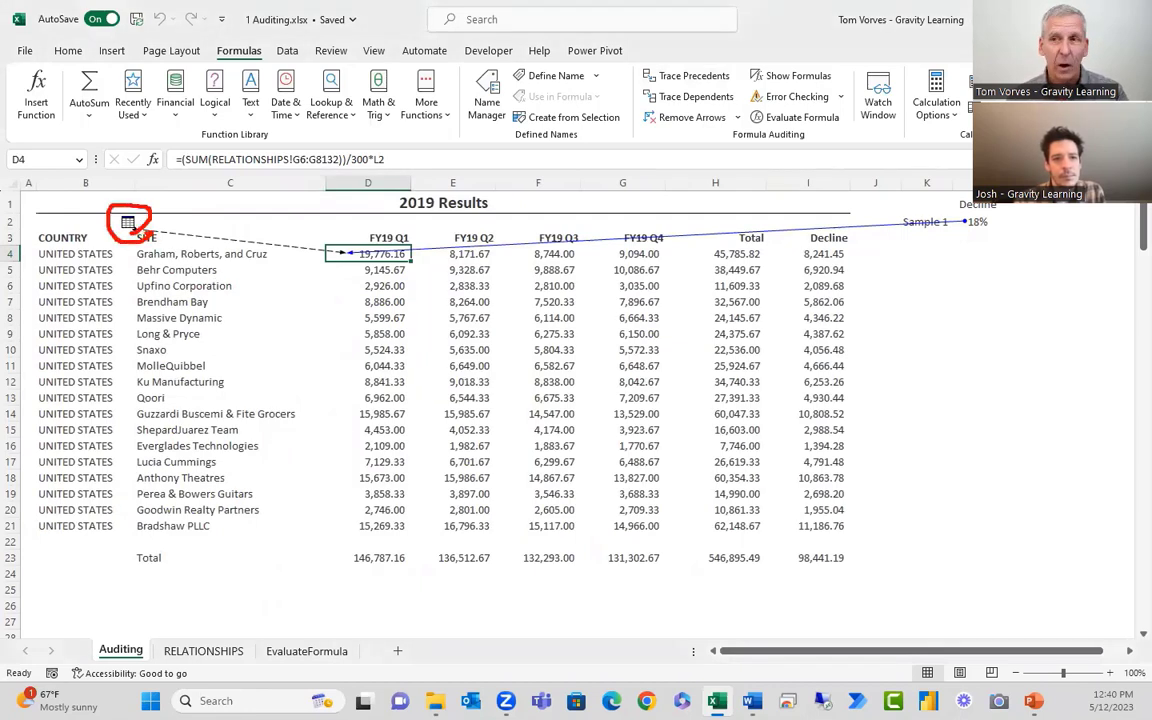
click(127, 222)
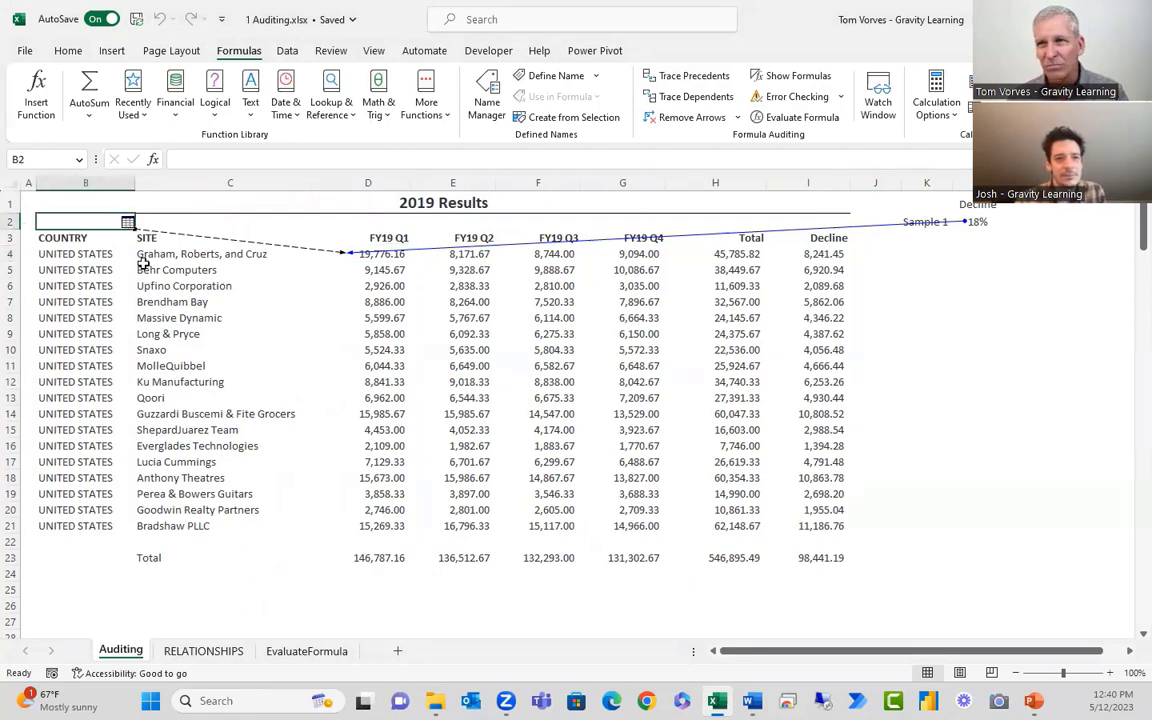
click(143, 265)
click(140, 333)
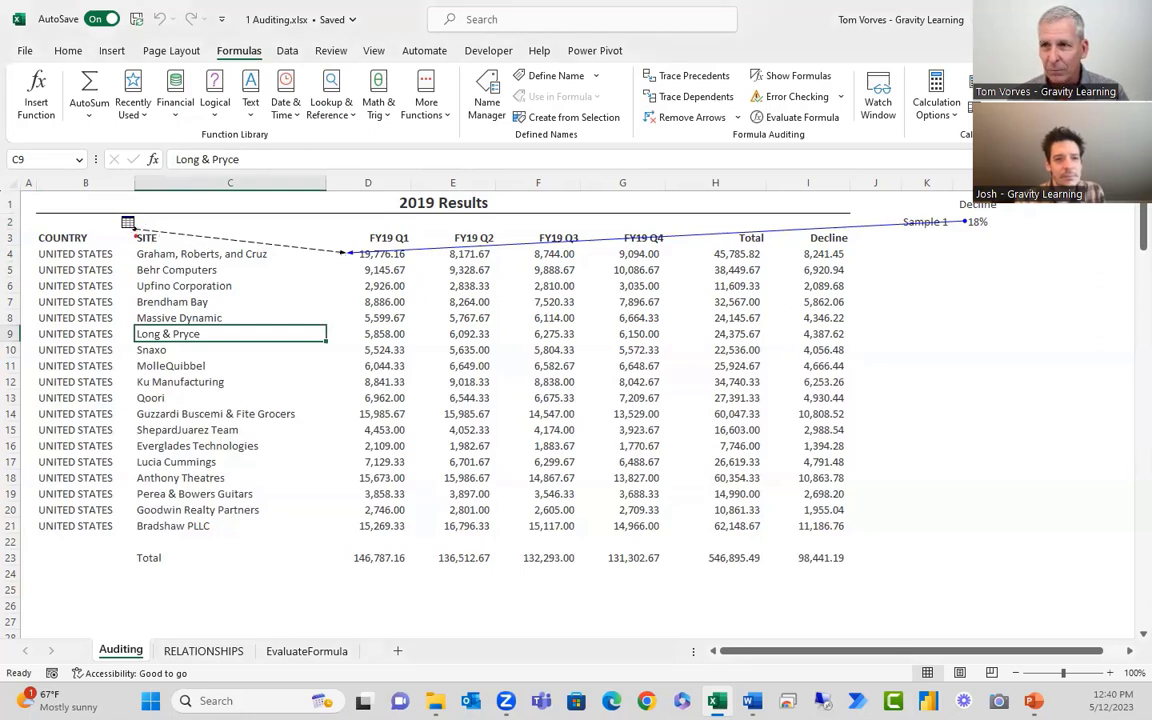
drag(133, 234, 340, 262)
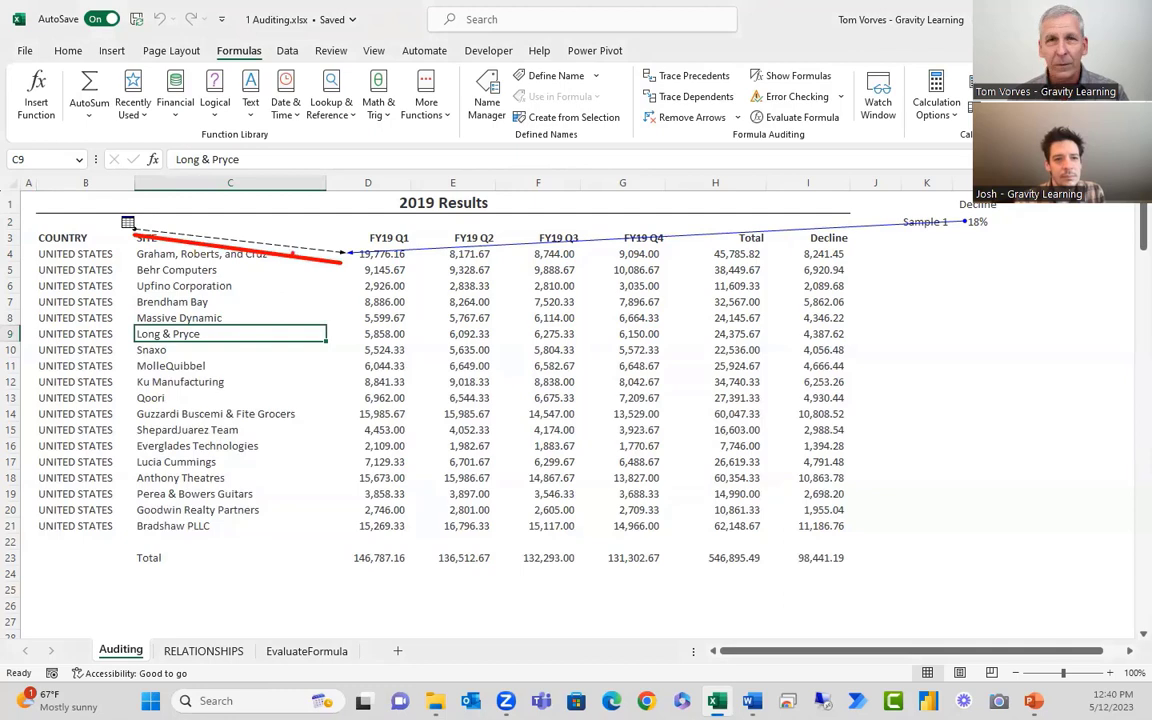
key(Escape)
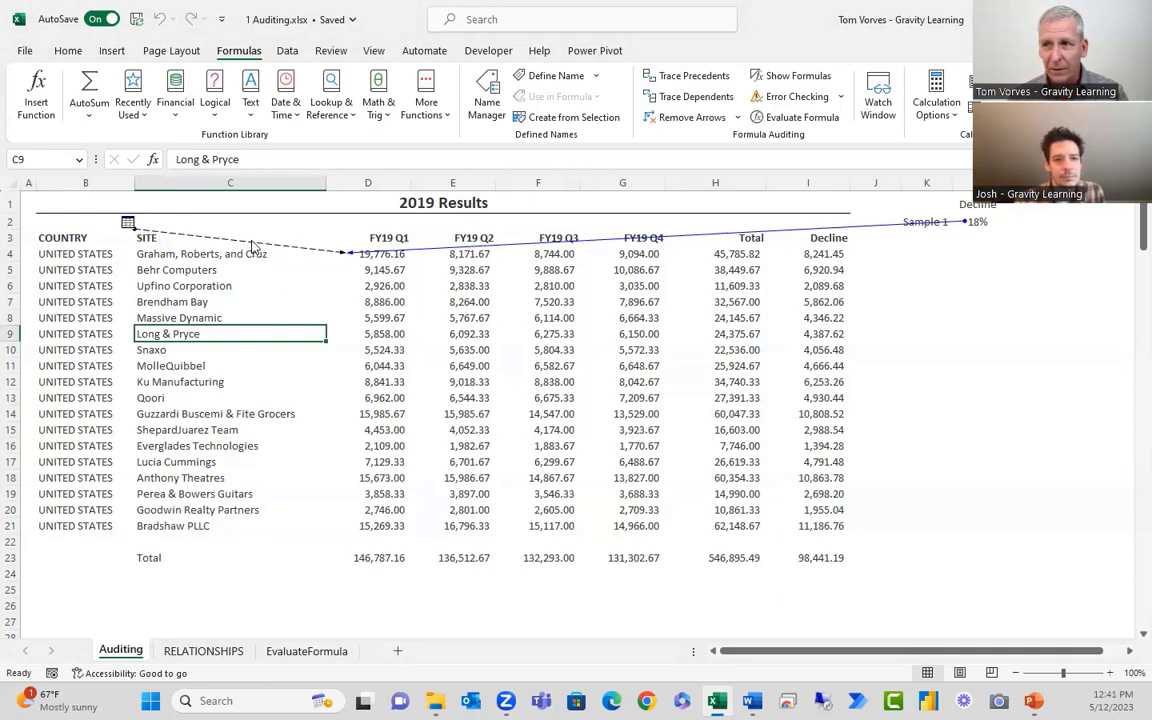
double_click(255, 246)
click(740, 304)
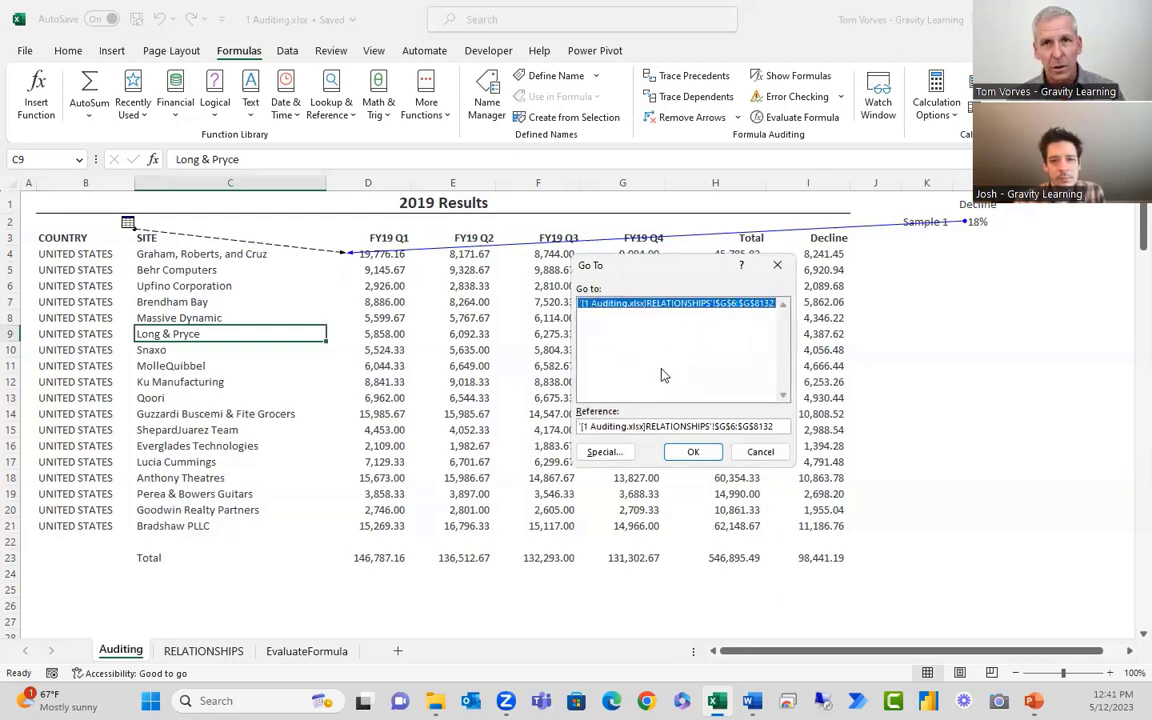
click(694, 452)
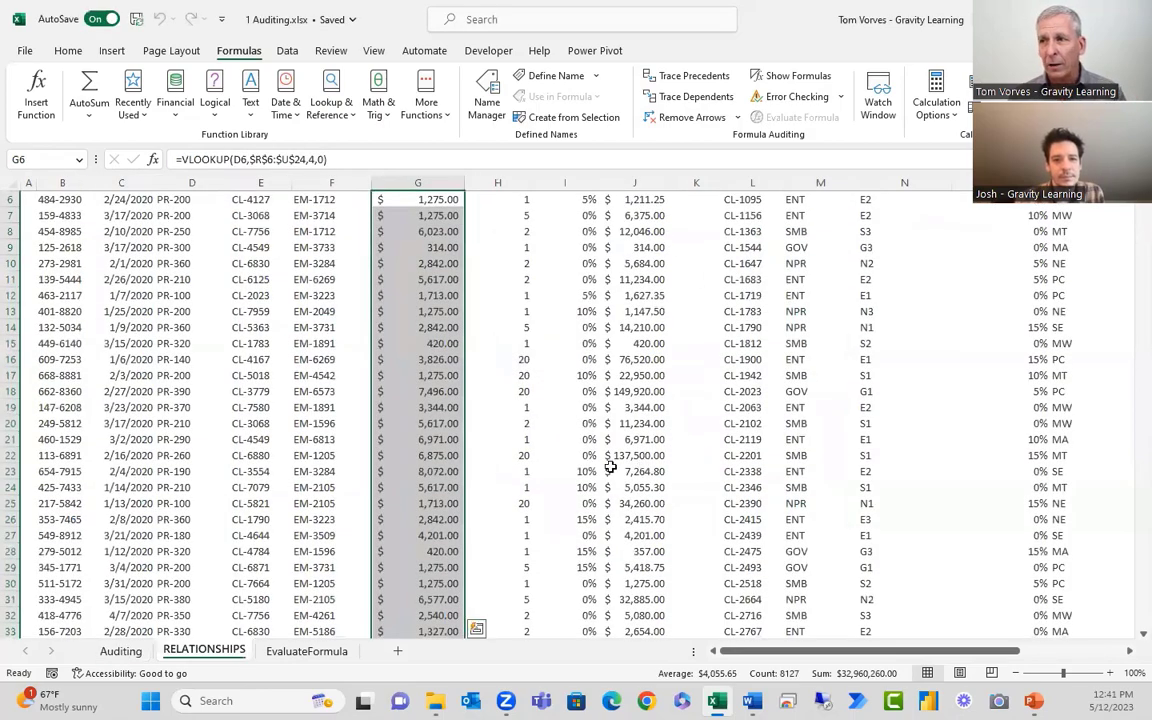
scroll(417, 380, down, 6)
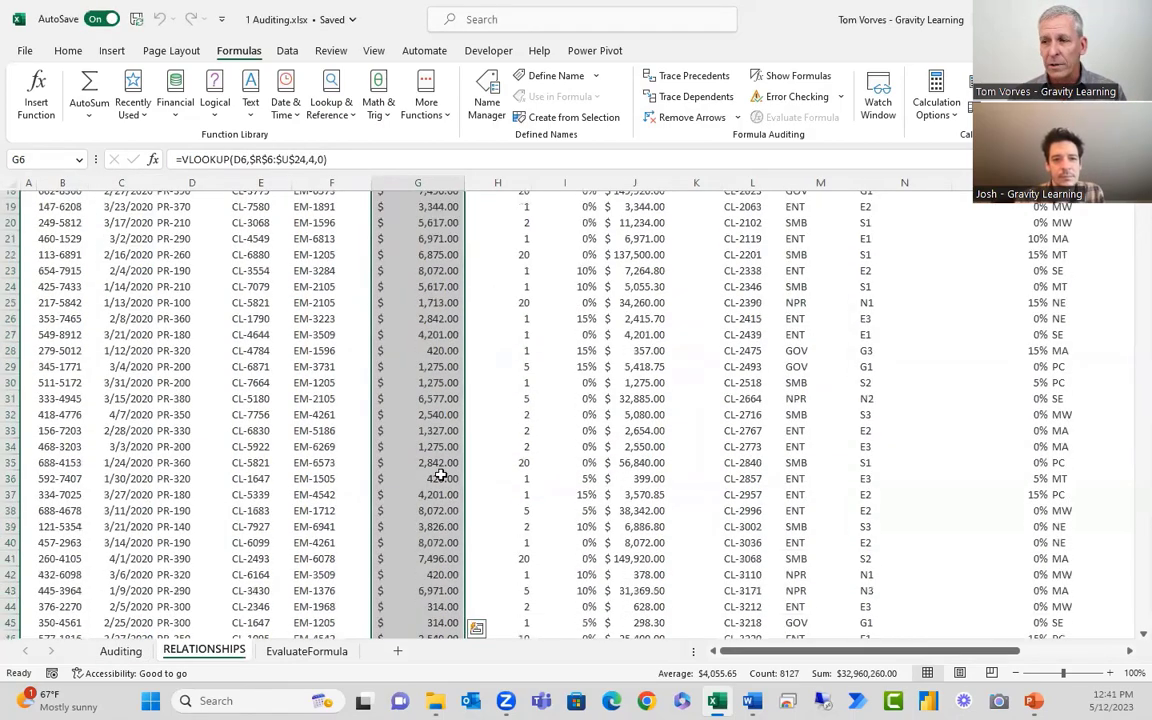
scroll(395, 425, up, 6)
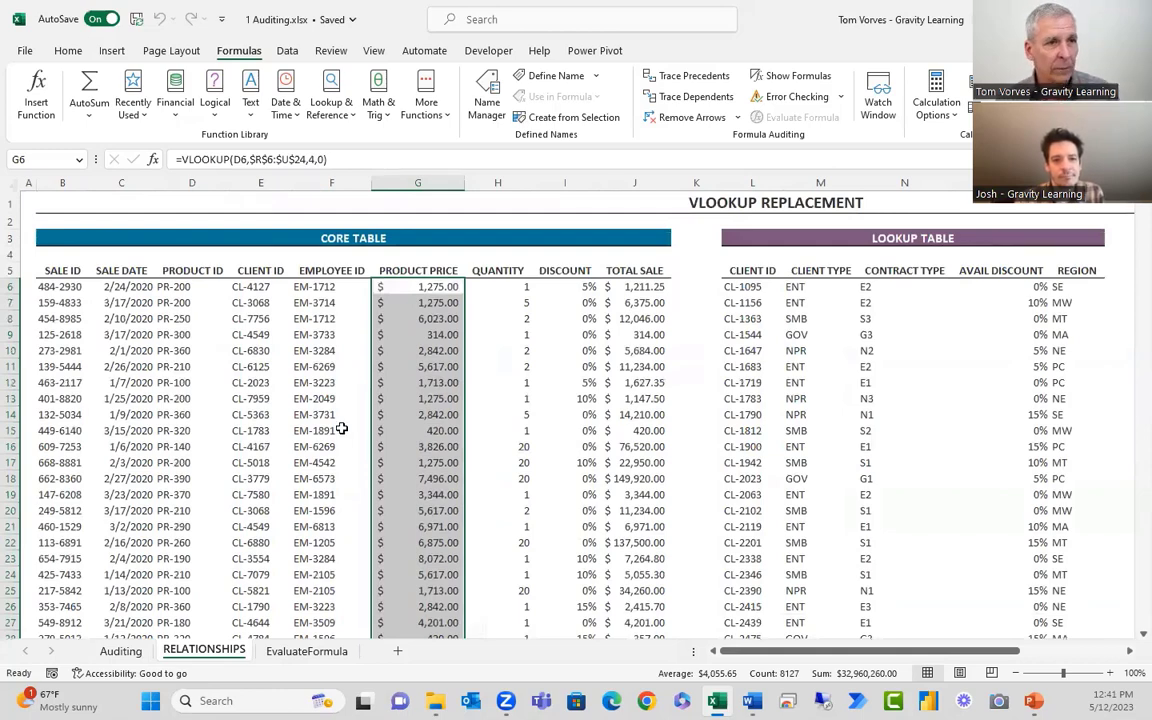
Deselect the product price range, and remove the tracer arrows on the Auditing sheet
click(279, 434)
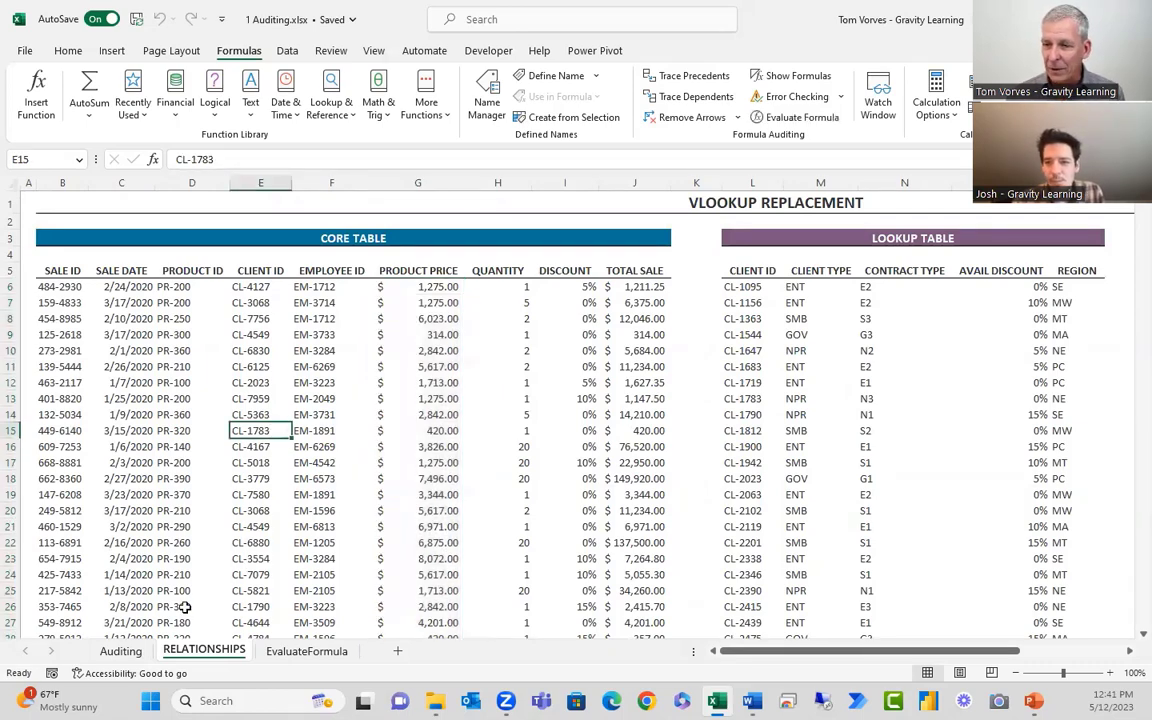
click(121, 651)
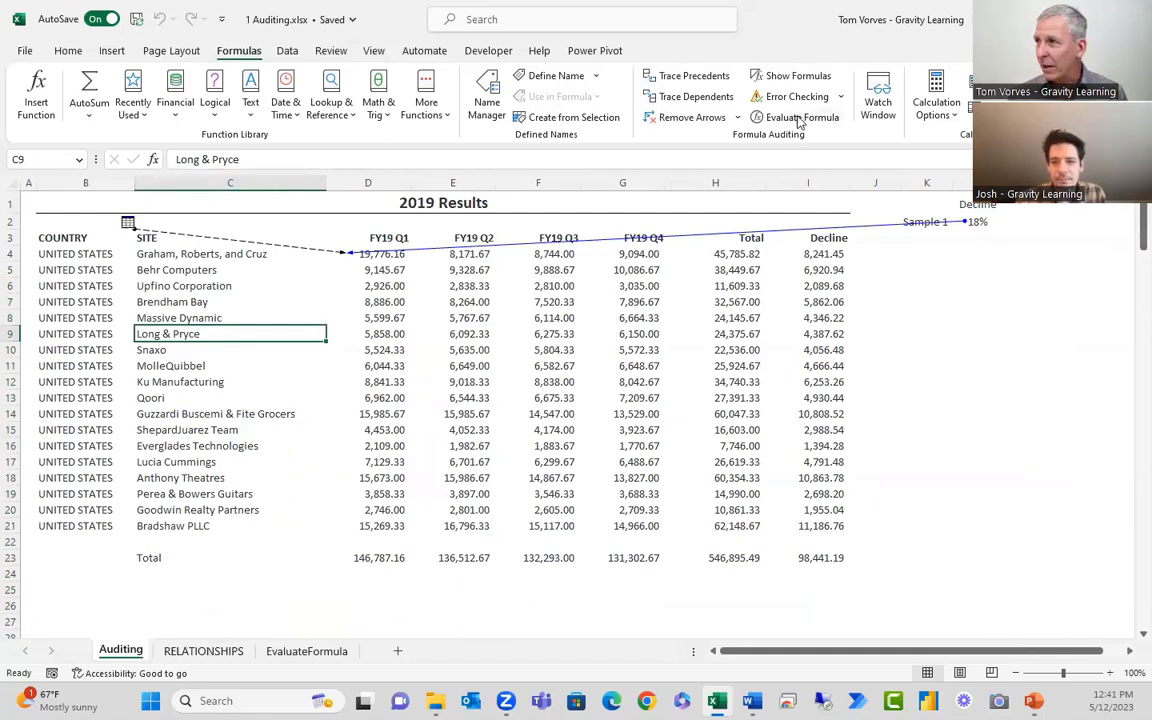
click(648, 117)
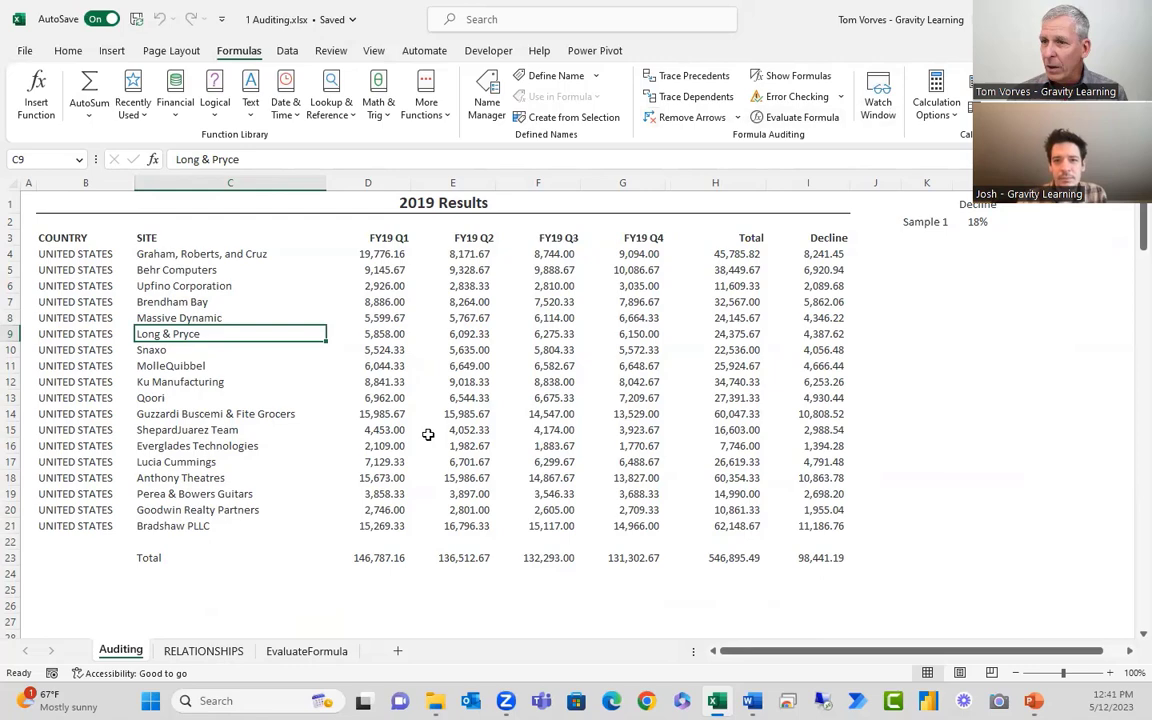
Trace the precedents of the product price VLOOKUP in G20 on the RELATIONSHIPS sheet, and check the formulas in G17 and G14
click(203, 651)
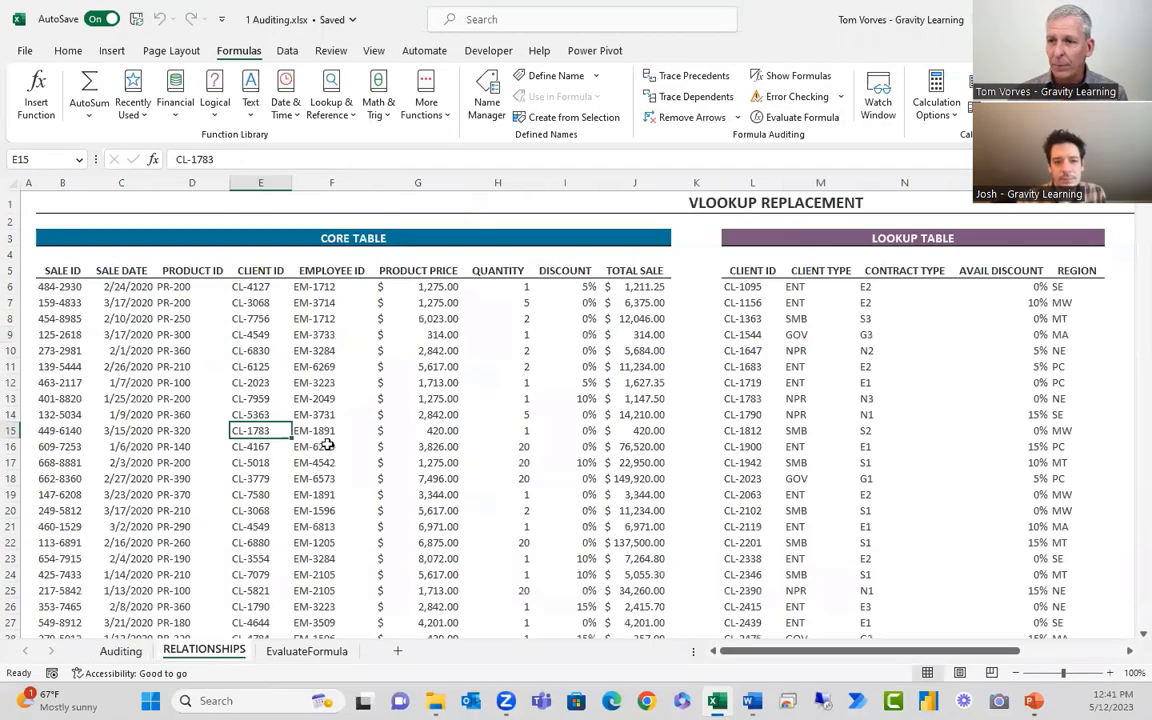
click(427, 366)
click(421, 512)
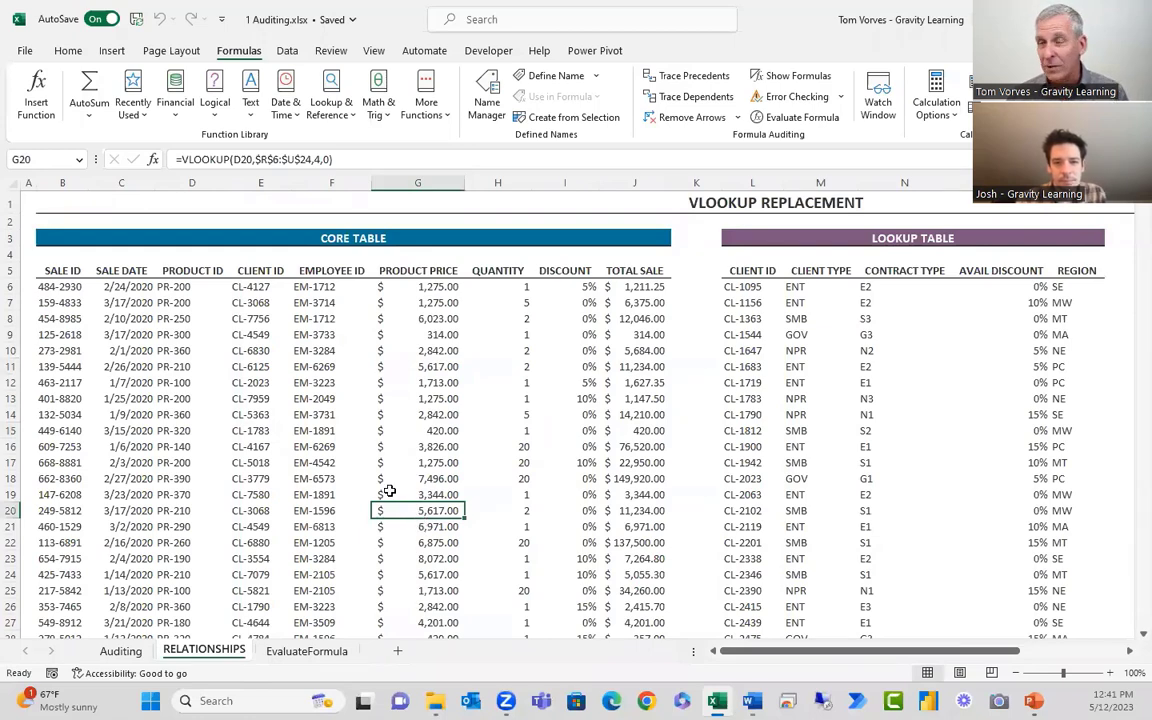
click(697, 80)
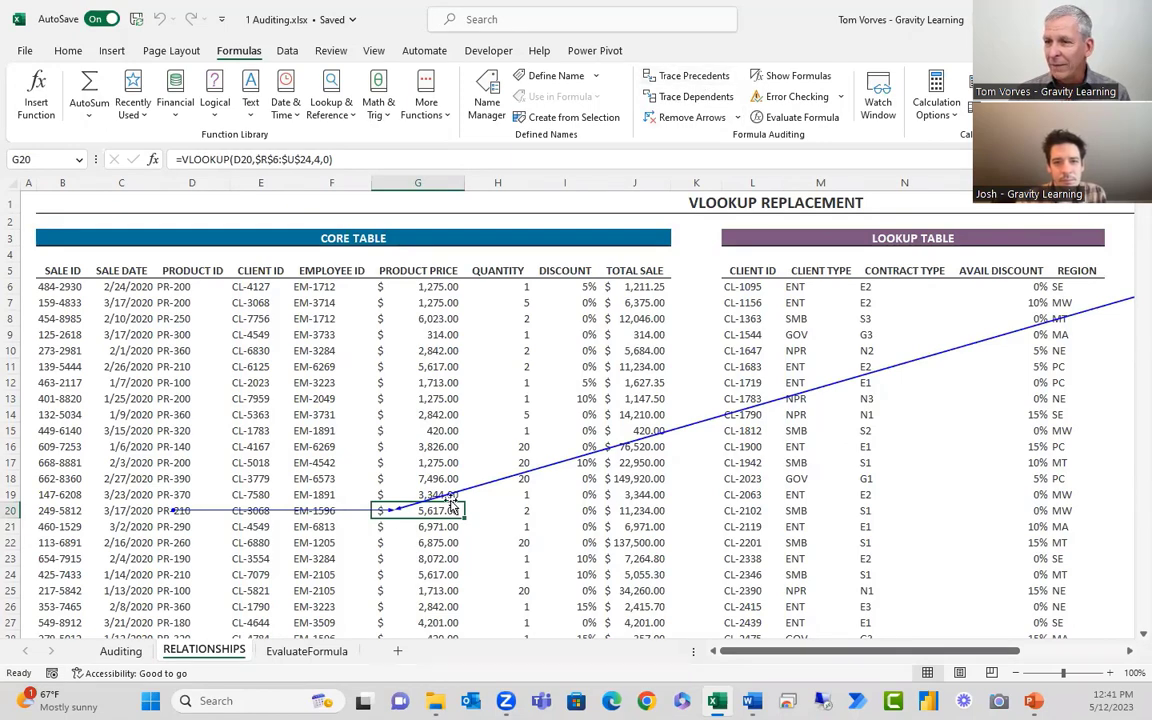
click(395, 462)
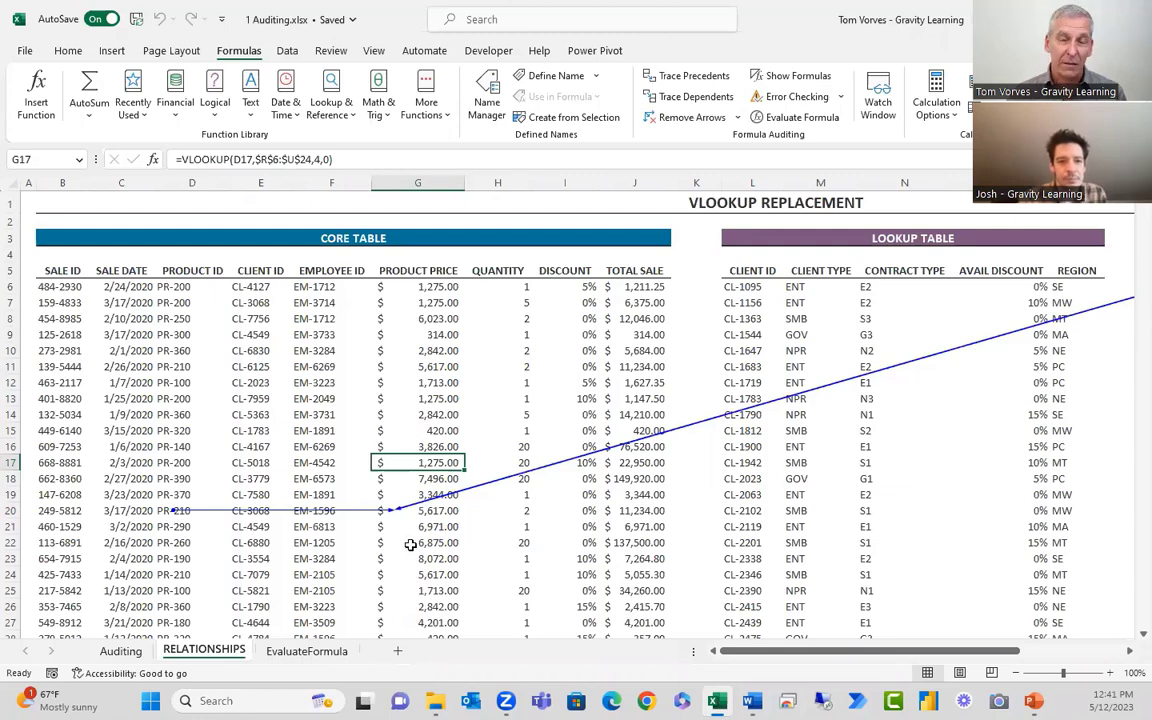
click(400, 414)
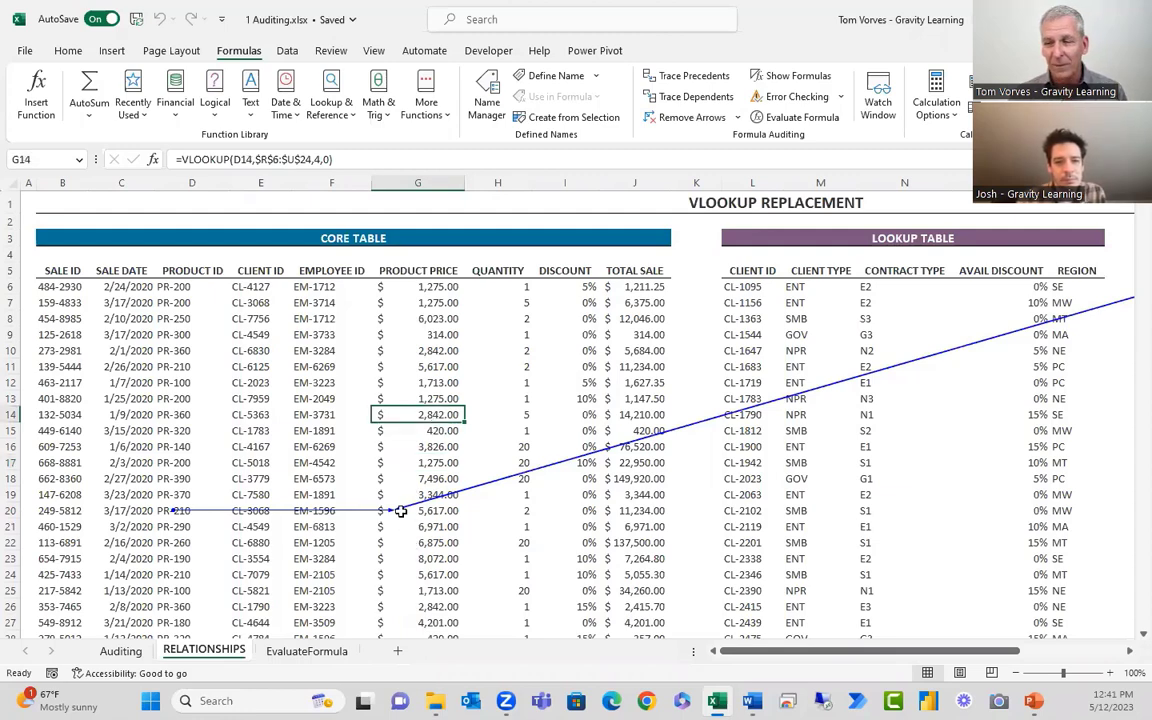
Go to the EvaluateFormula sheet and examine the IF formula in E4 with the sheet enlarged to 130%
click(120, 651)
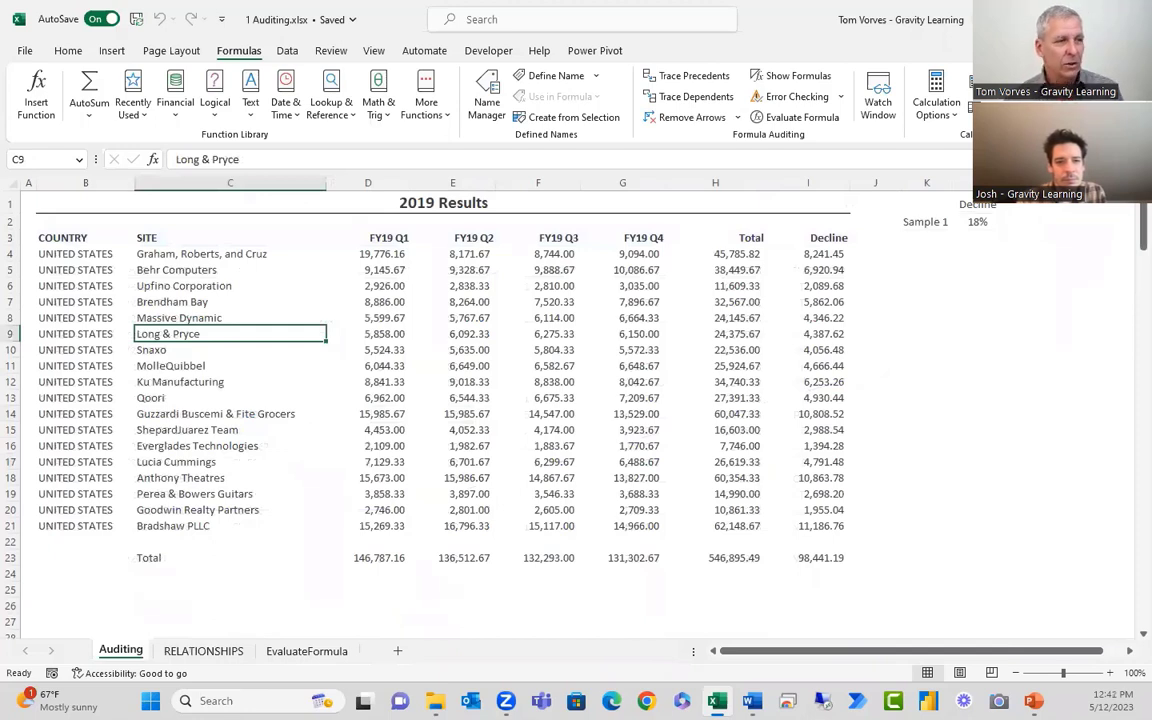
key(alt+Tab)
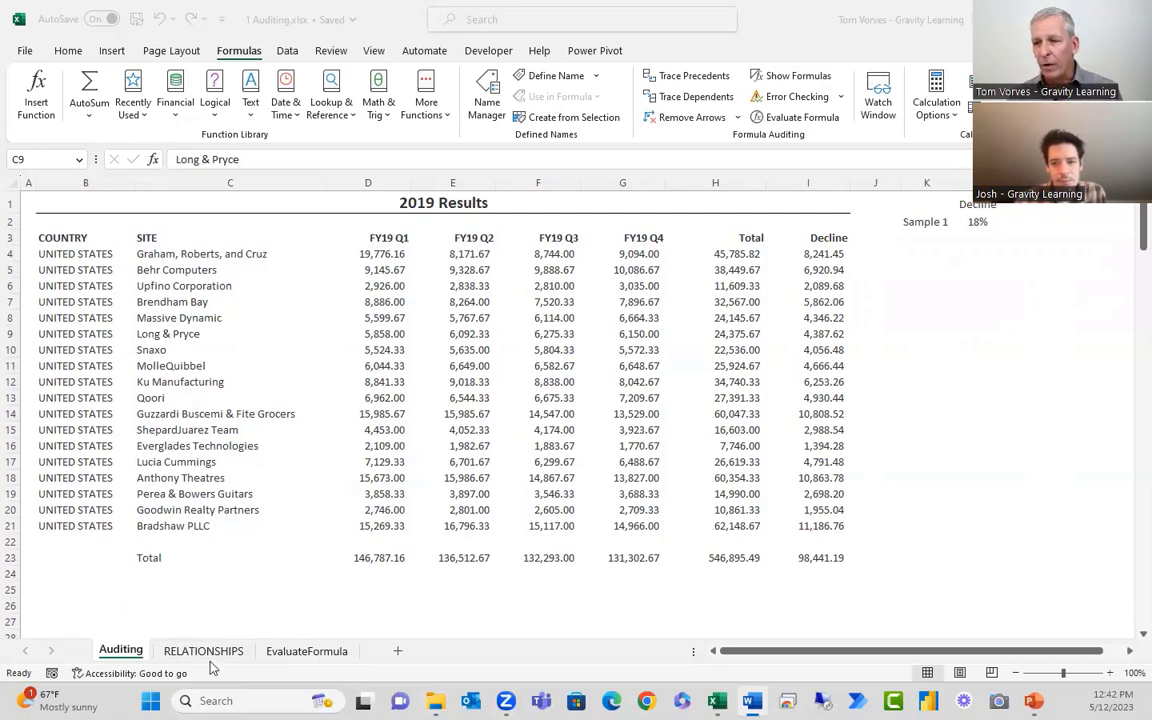
click(298, 657)
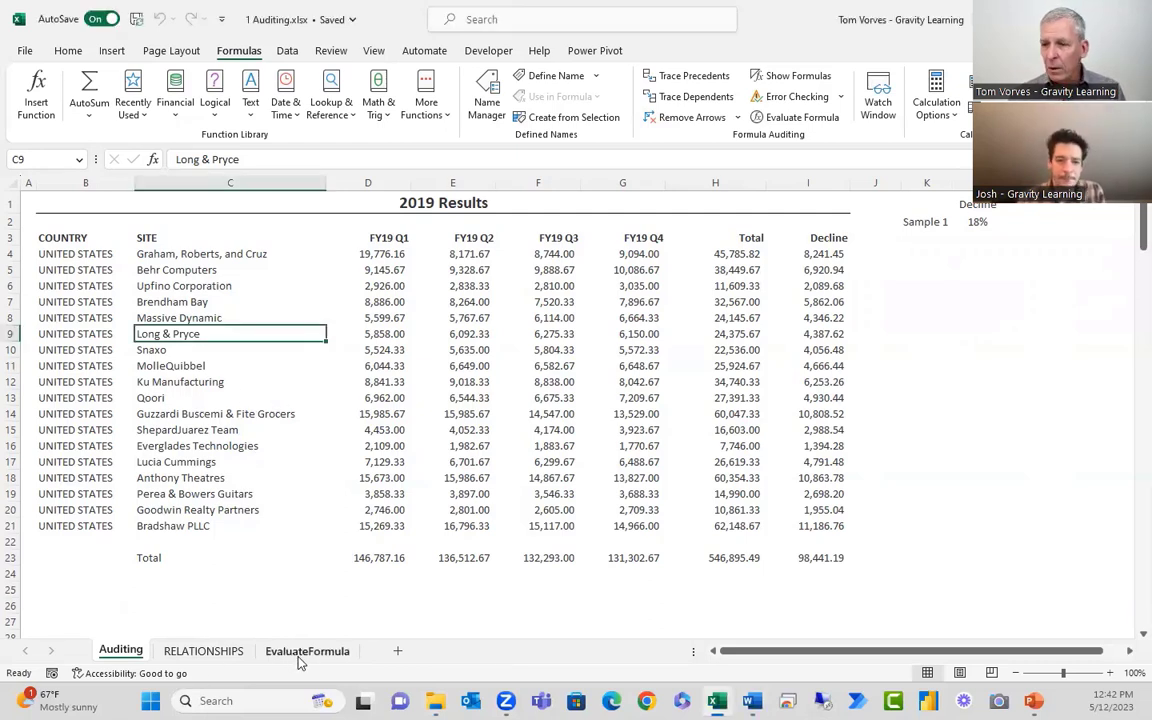
click(298, 657)
click(351, 408)
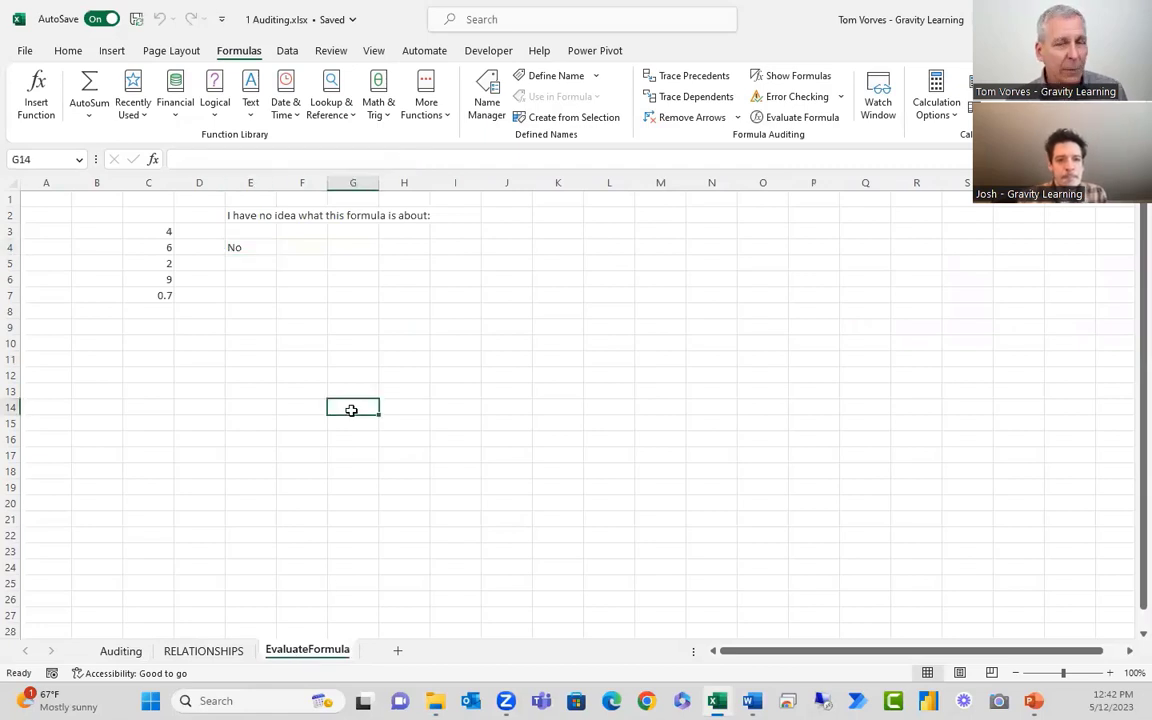
click(245, 248)
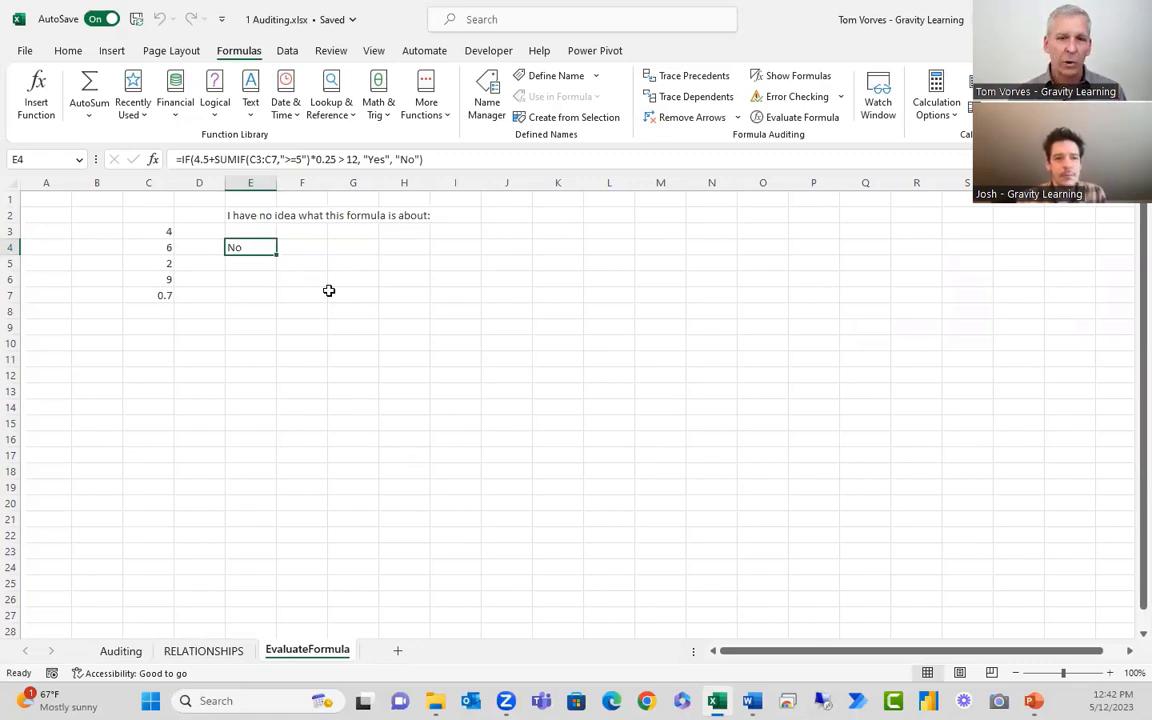
ctrl+scroll(340, 300, up, 2)
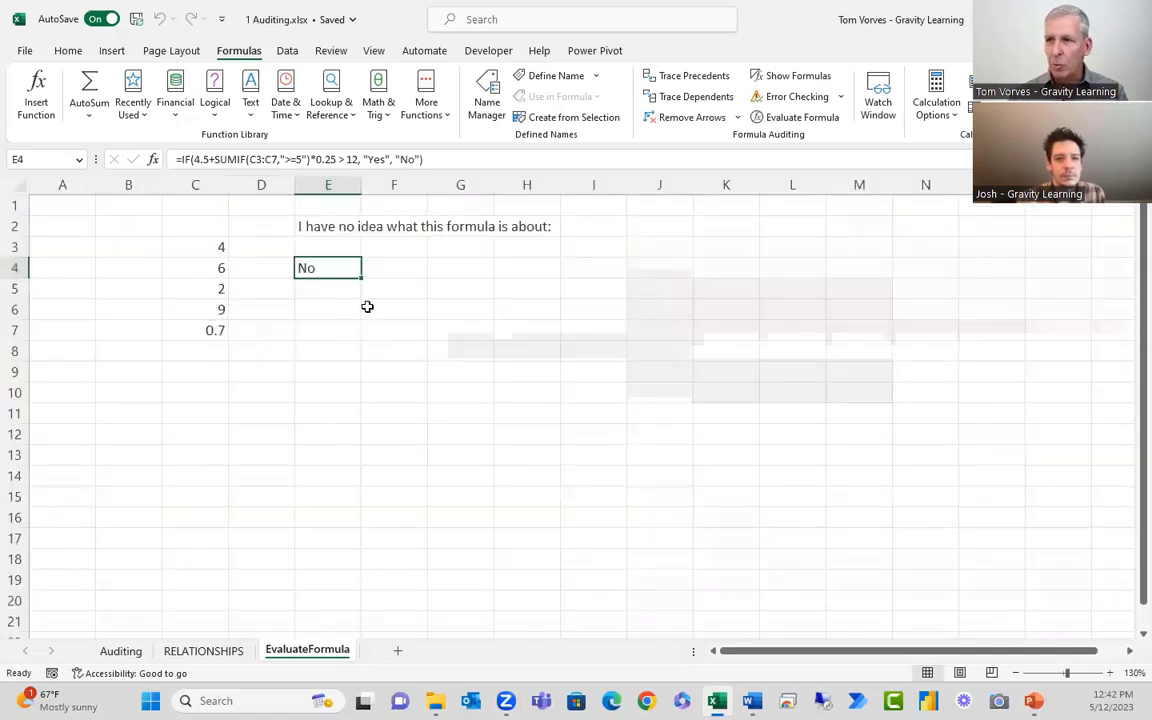
Use Evaluate Formula on the IF formula in E4, evaluating each underlined expression through to the final result
click(330, 229)
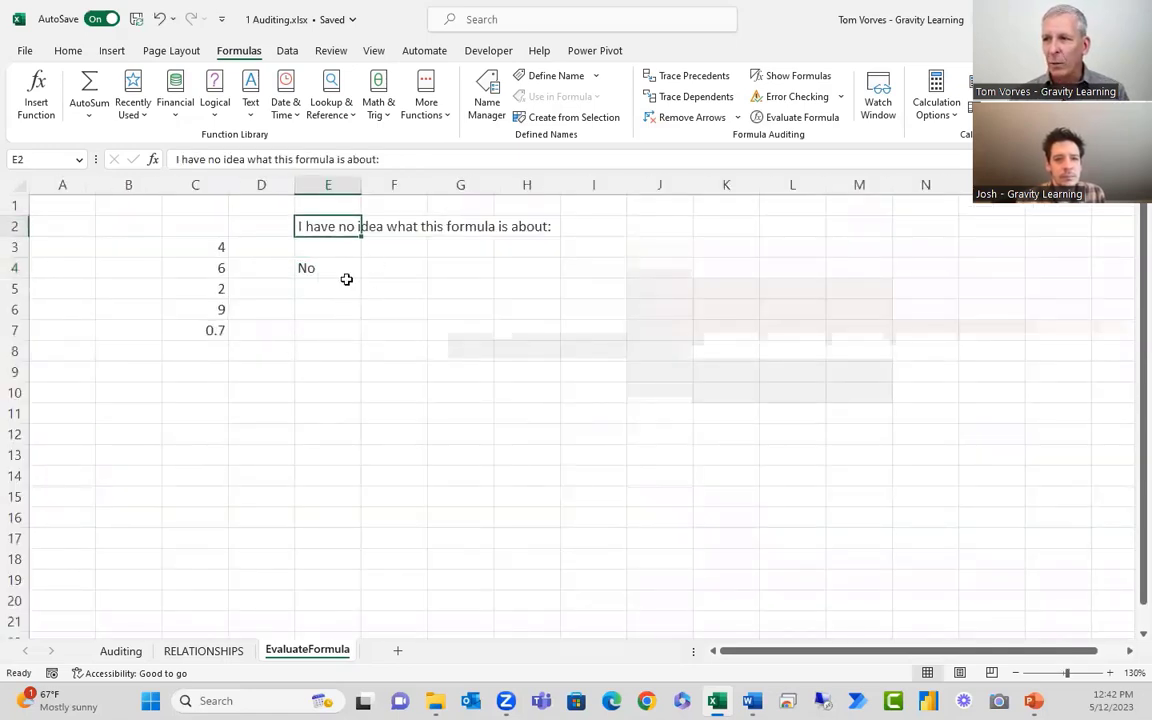
click(350, 293)
click(330, 266)
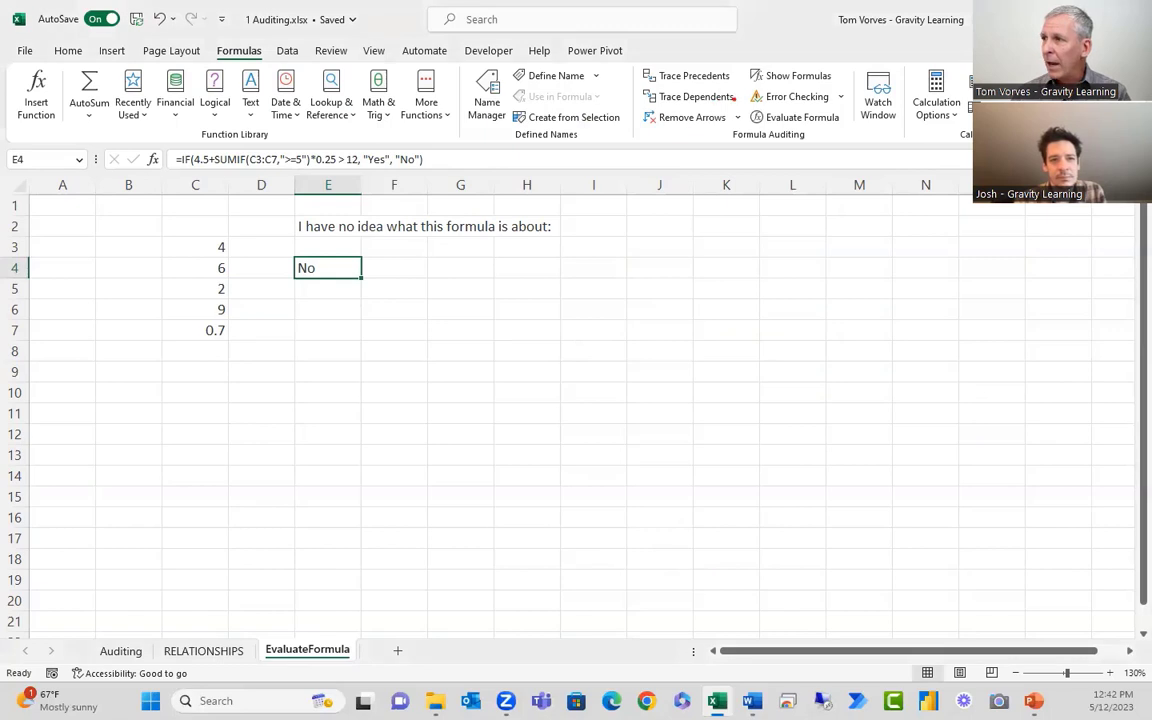
drag(741, 109, 852, 127)
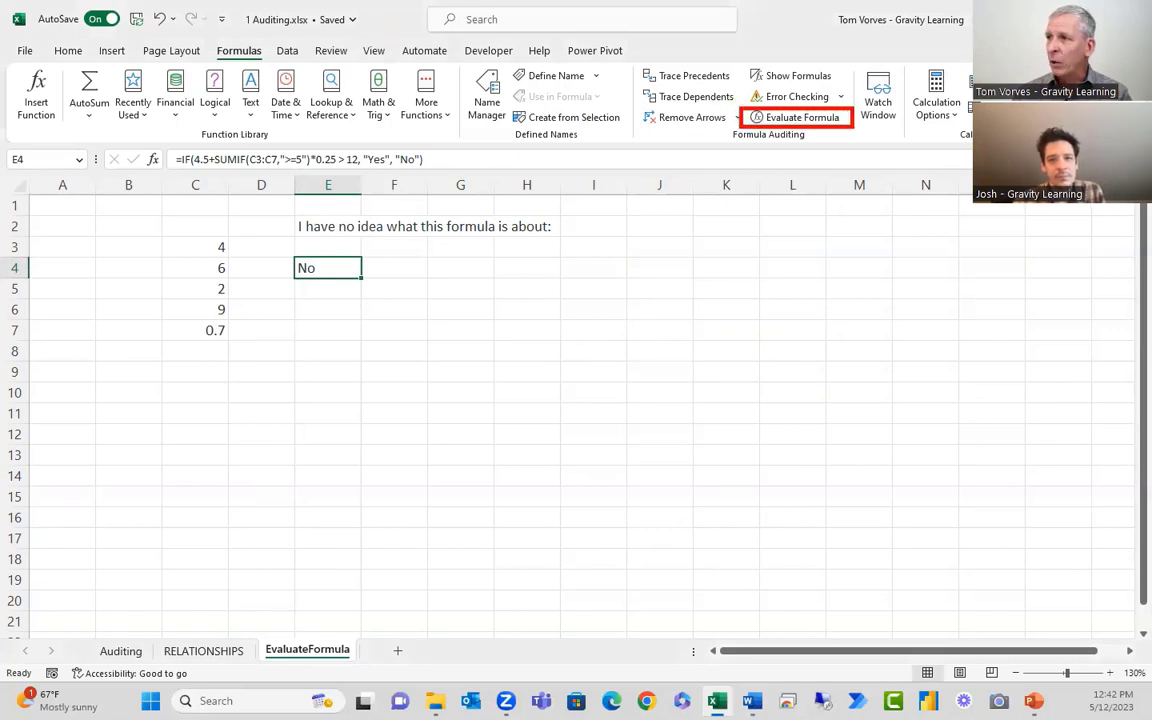
key(Escape)
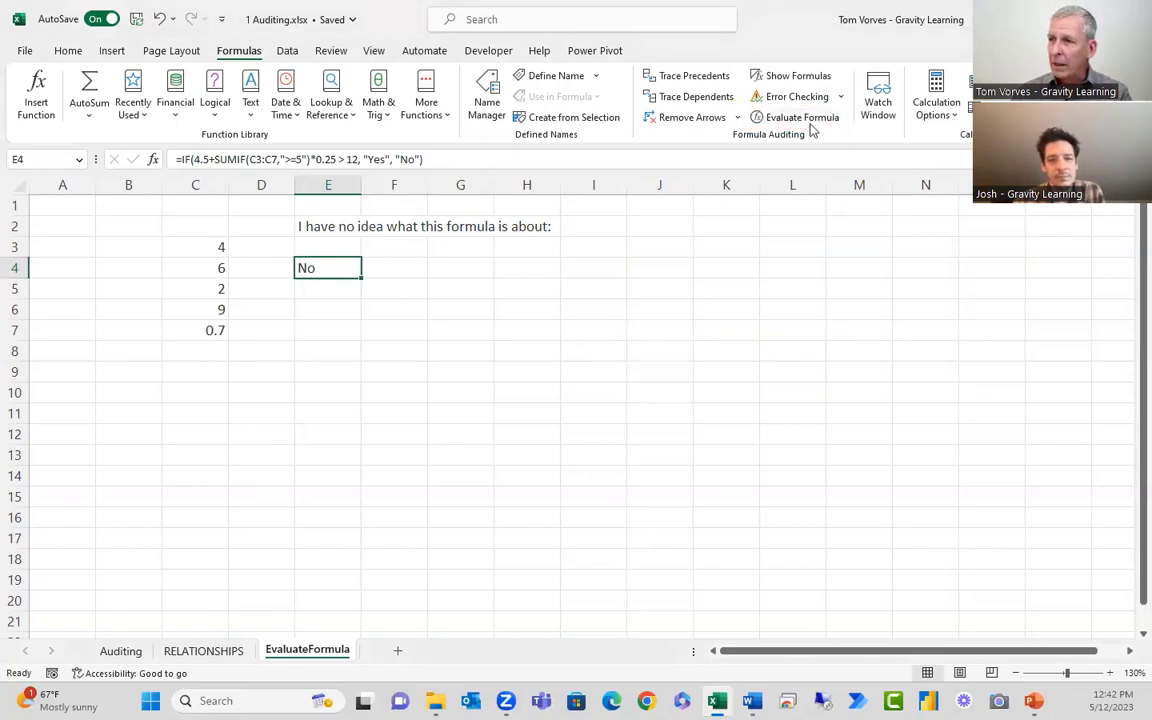
click(820, 122)
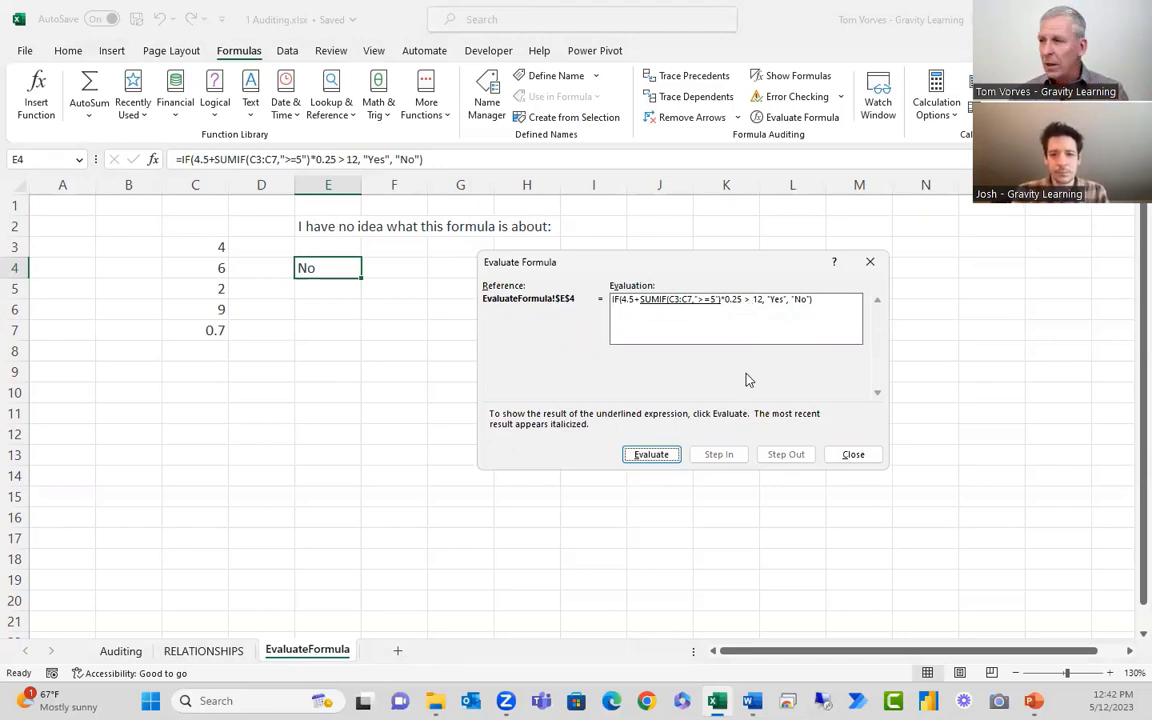
click(651, 455)
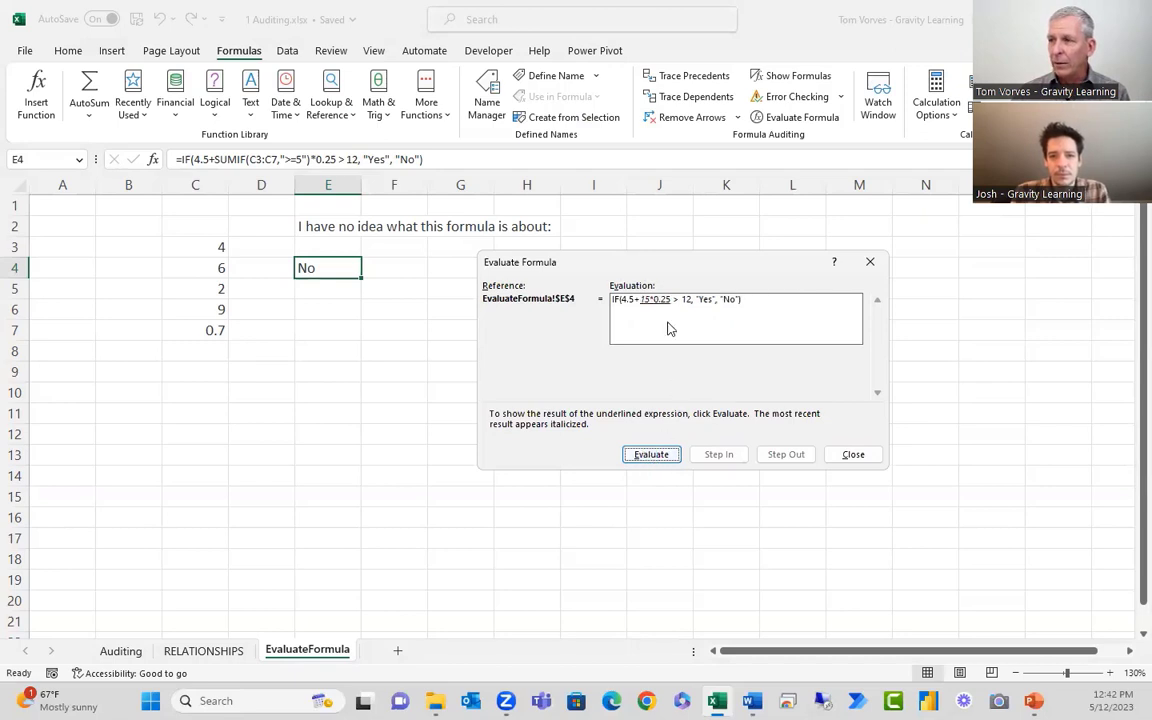
click(664, 457)
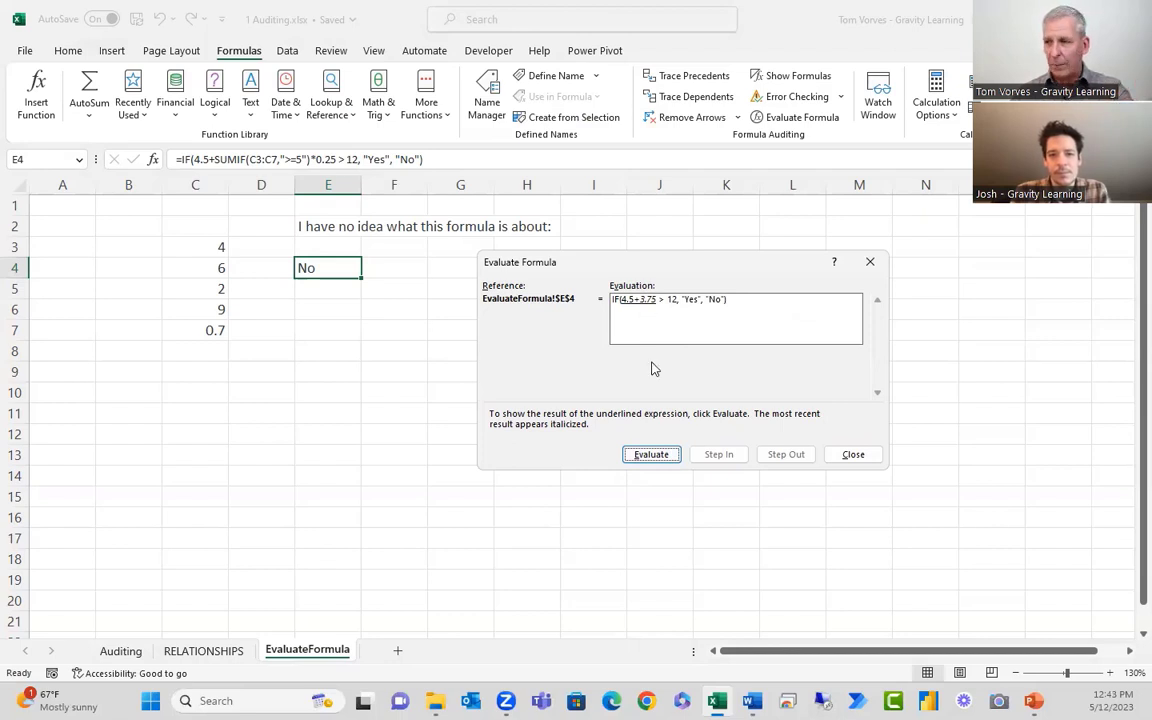
click(663, 460)
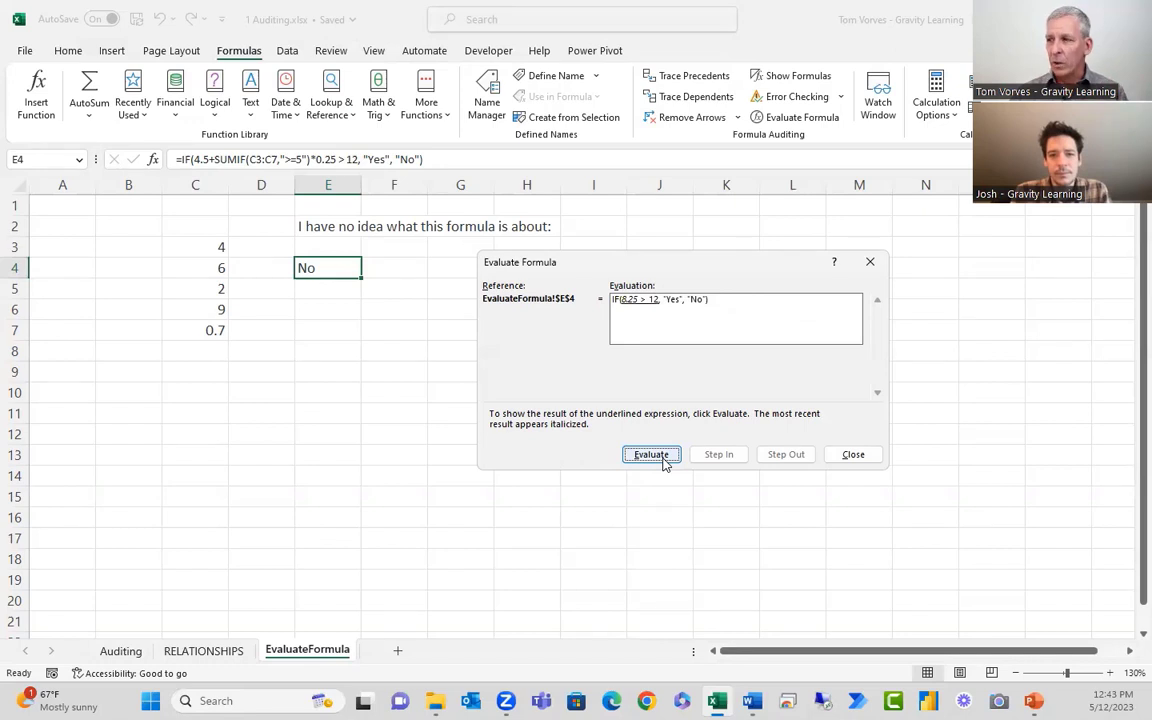
click(652, 456)
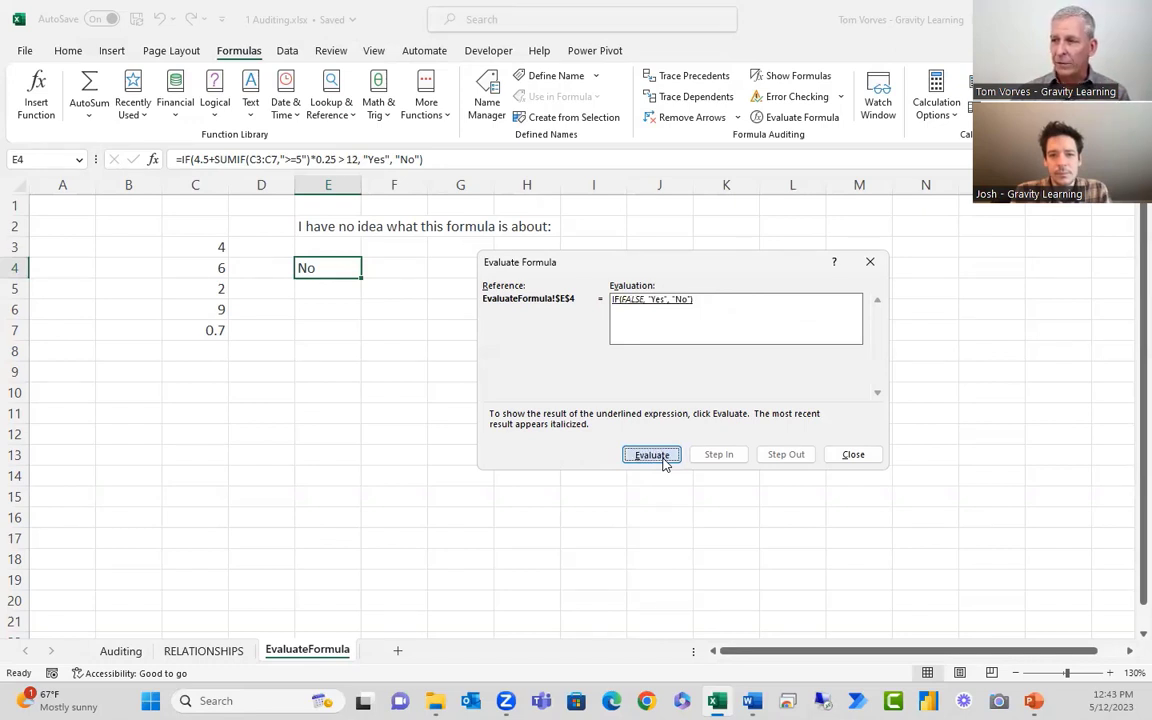
click(652, 455)
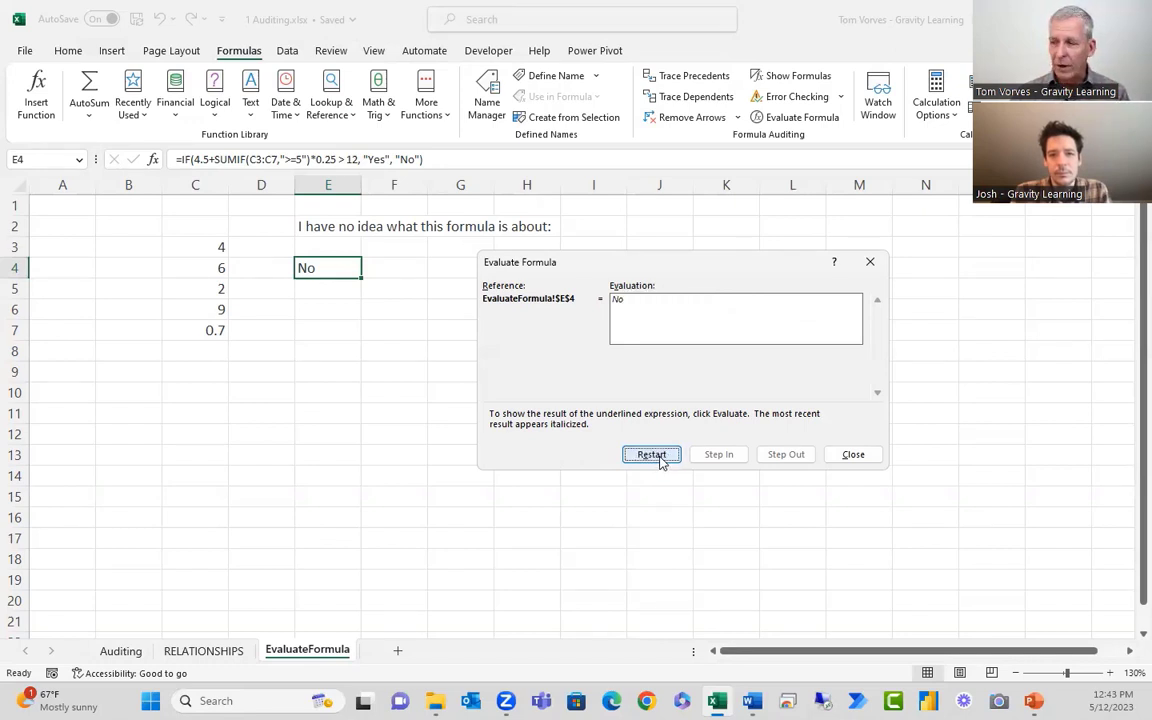
Restart the evaluation of E4's formula, close the evaluation dialog, and select empty cell G13
click(652, 455)
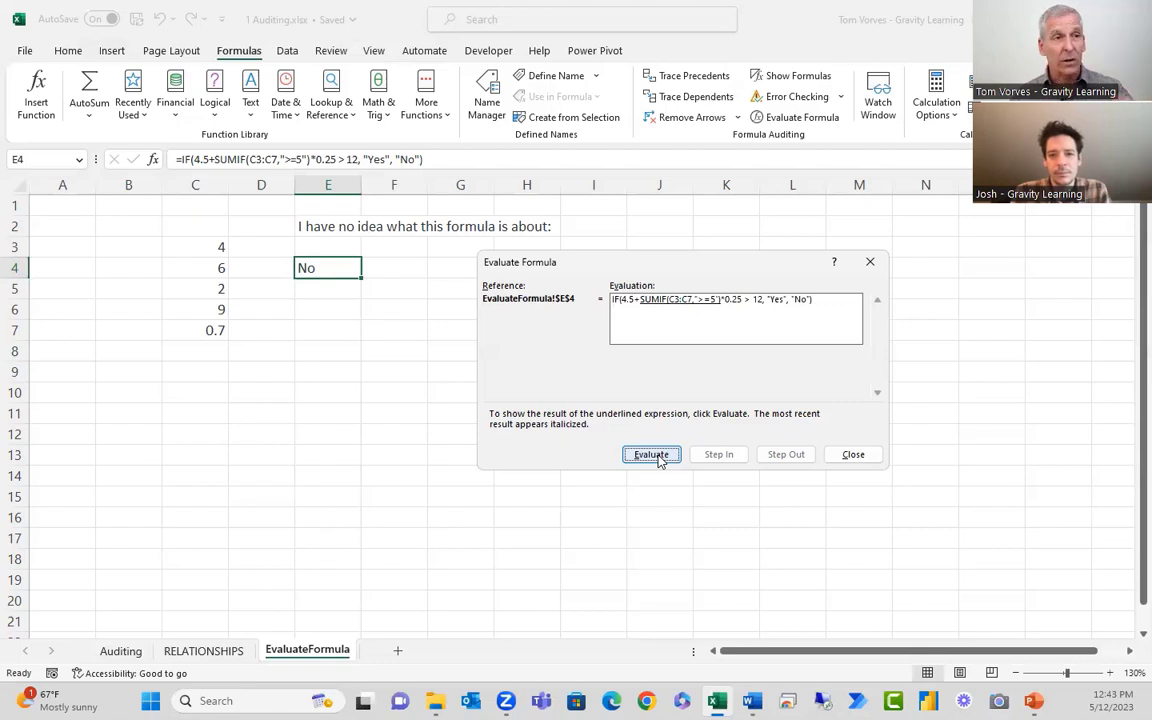
click(853, 455)
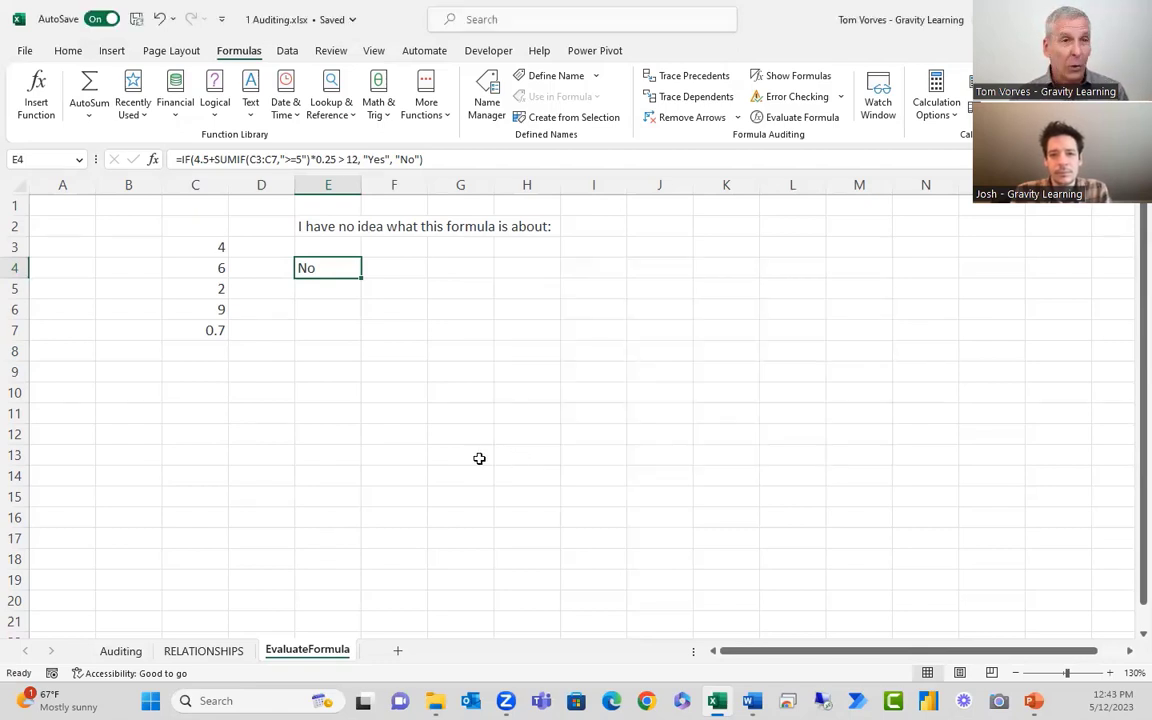
click(476, 451)
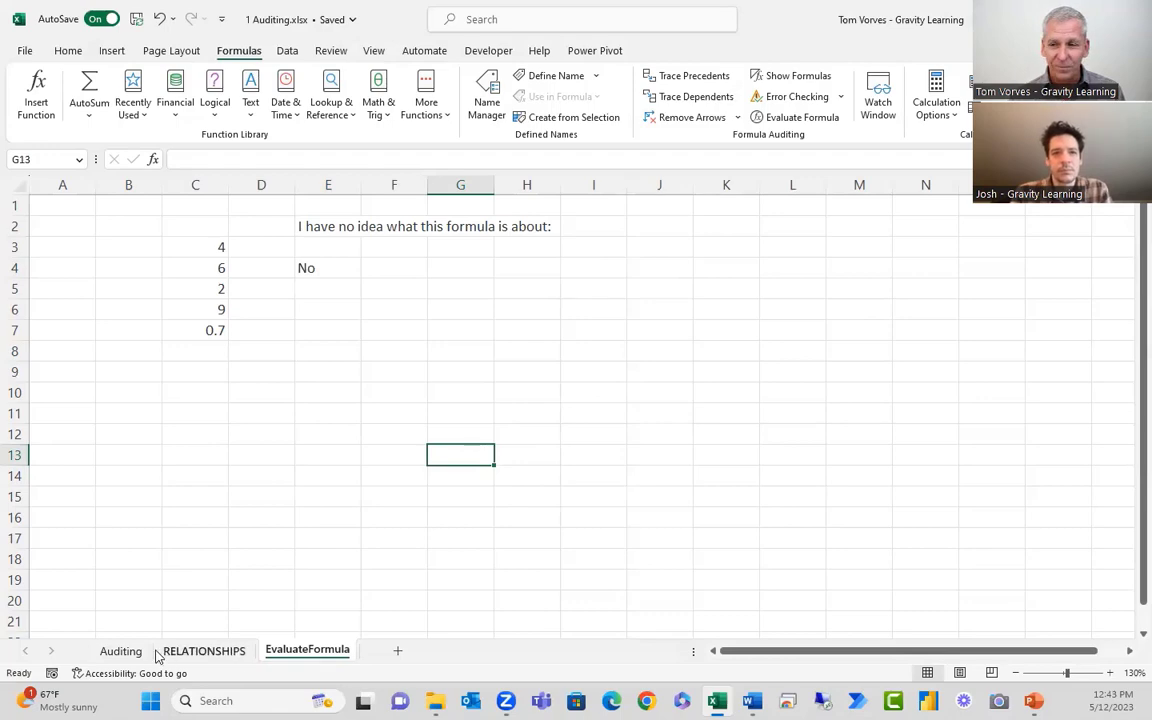
Return to the Auditing sheet and examine the formula in D4 that draws on the RELATIONSHIPS sheet
click(125, 651)
click(256, 509)
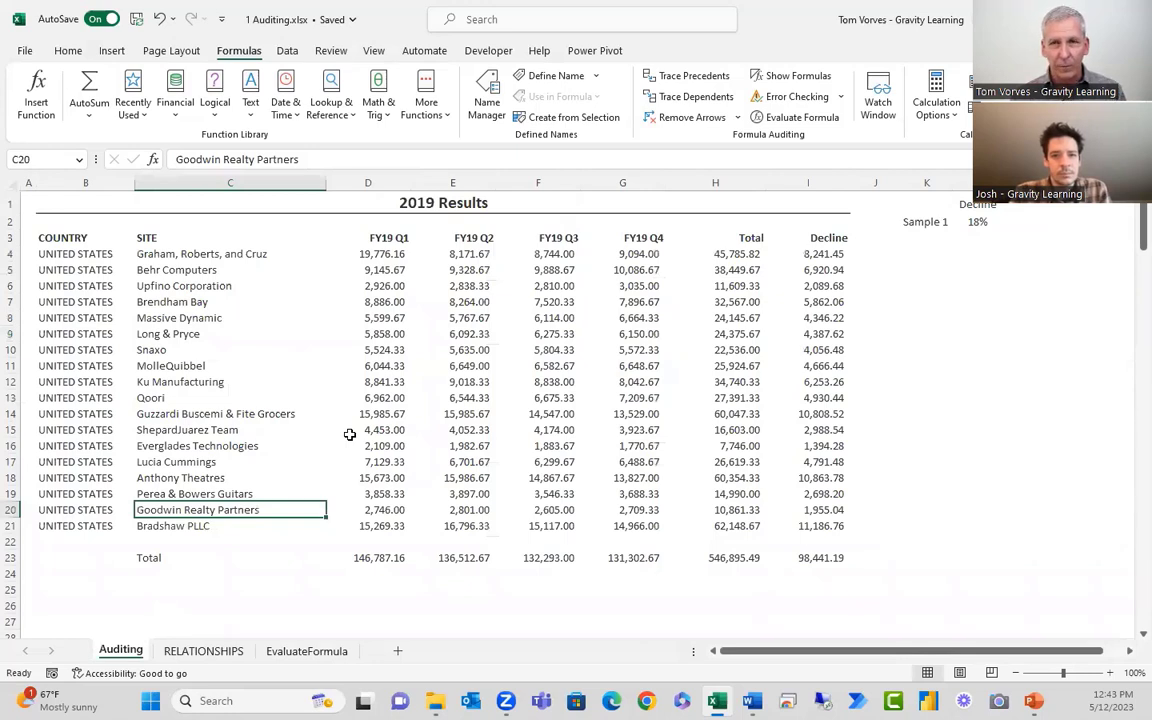
click(382, 254)
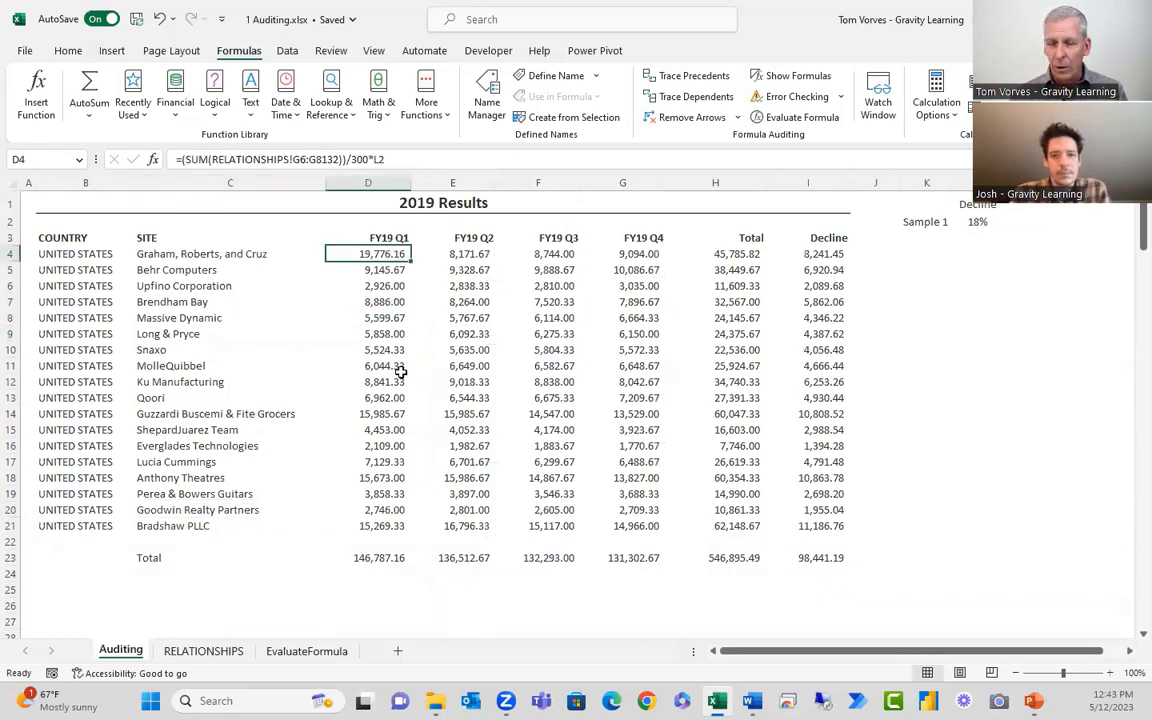
mouse_move(408, 273)
mouse_down()
mouse_move(355, 250)
mouse_move(655, 325)
mouse_move(806, 550)
mouse_move(796, 546)
mouse_up()
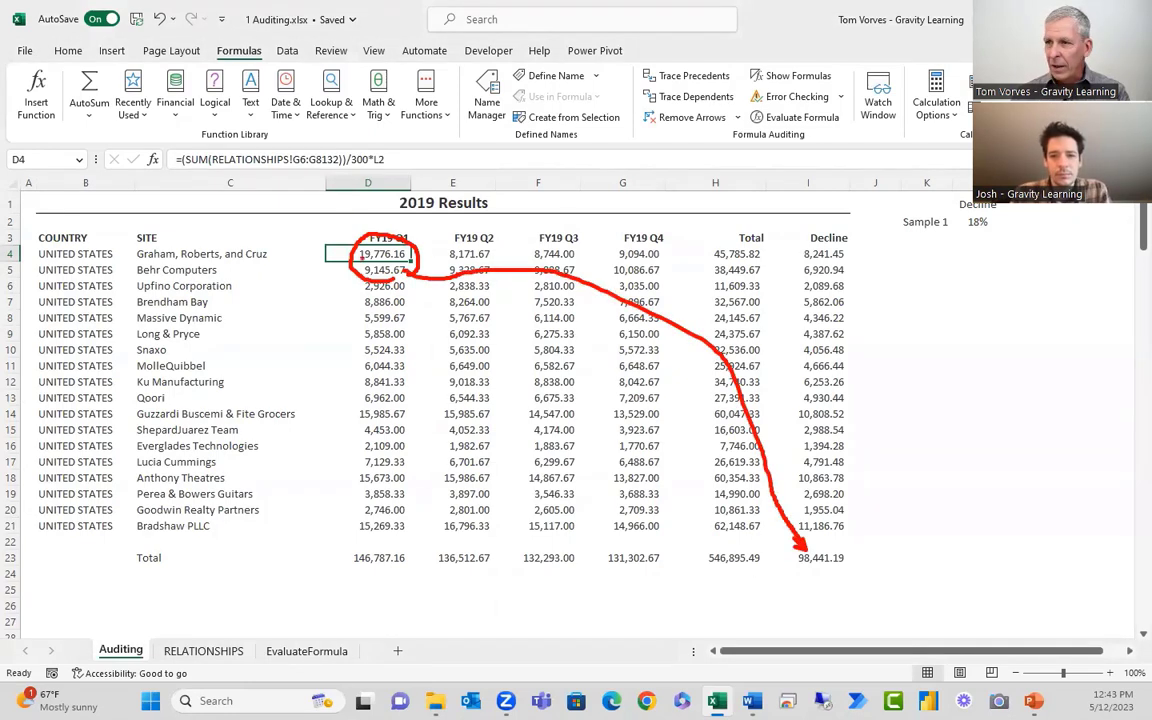
mouse_move(355, 249)
mouse_down()
mouse_move(279, 219)
mouse_move(293, 227)
mouse_move(279, 229)
mouse_up()
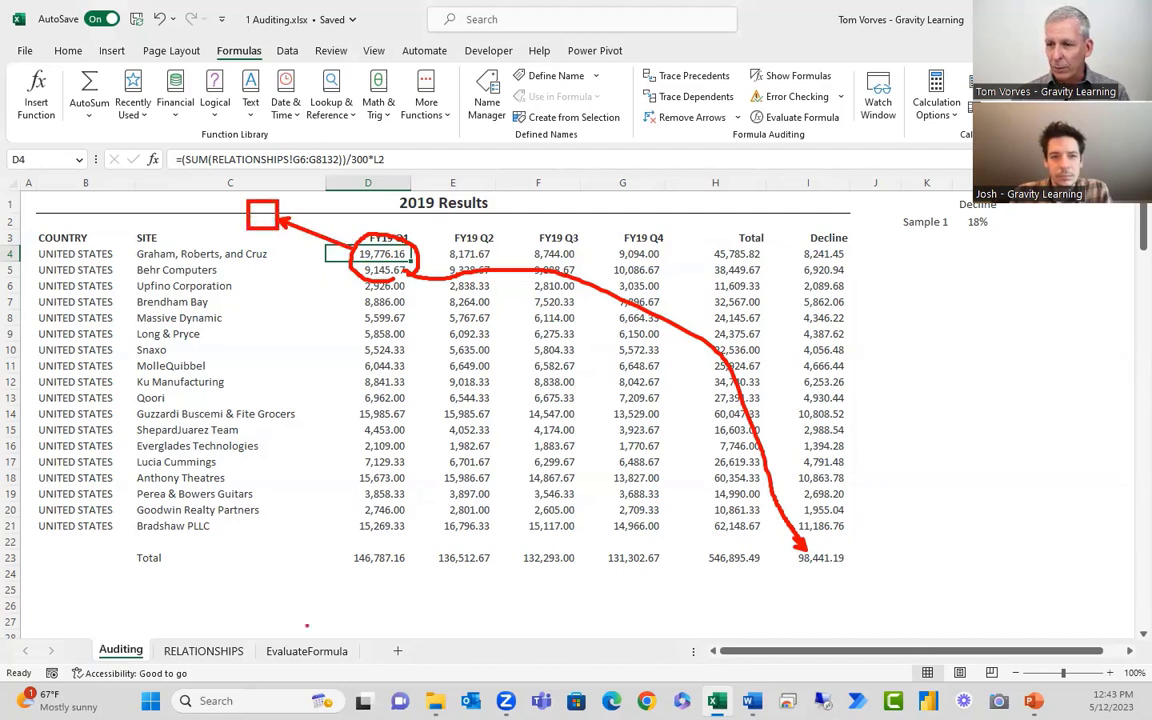
drag(219, 641, 266, 232)
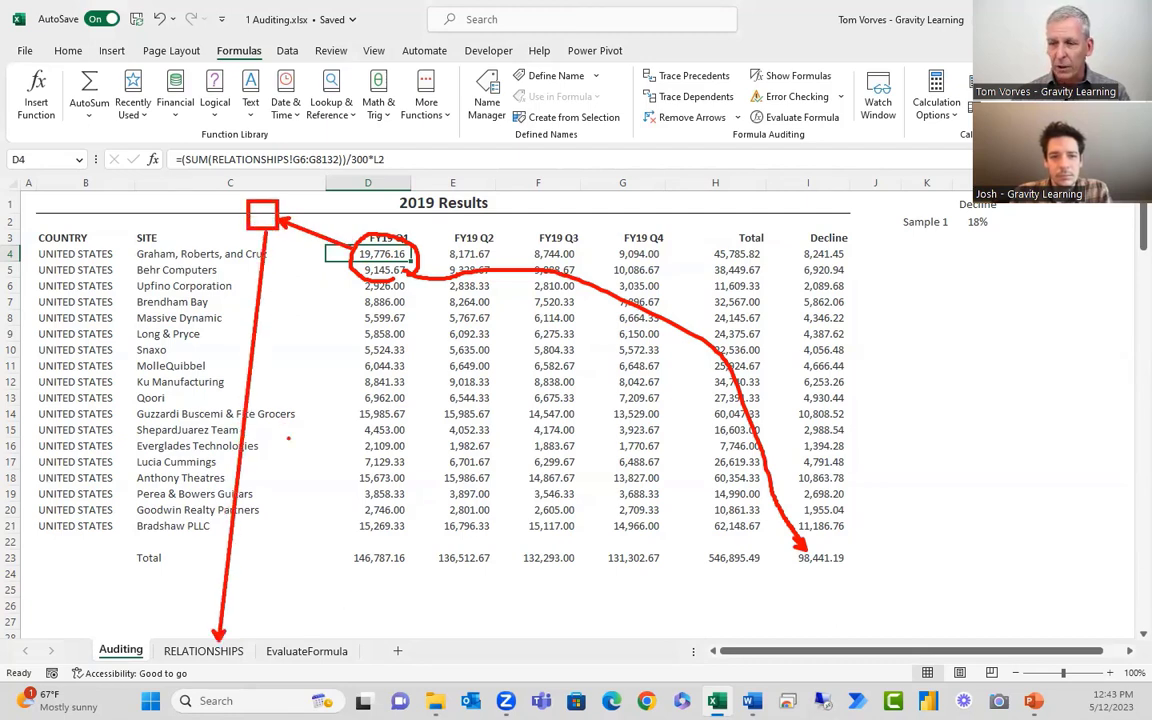
Remove the tracer arrows on the RELATIONSHIPS sheet and select the product price in G21
click(218, 651)
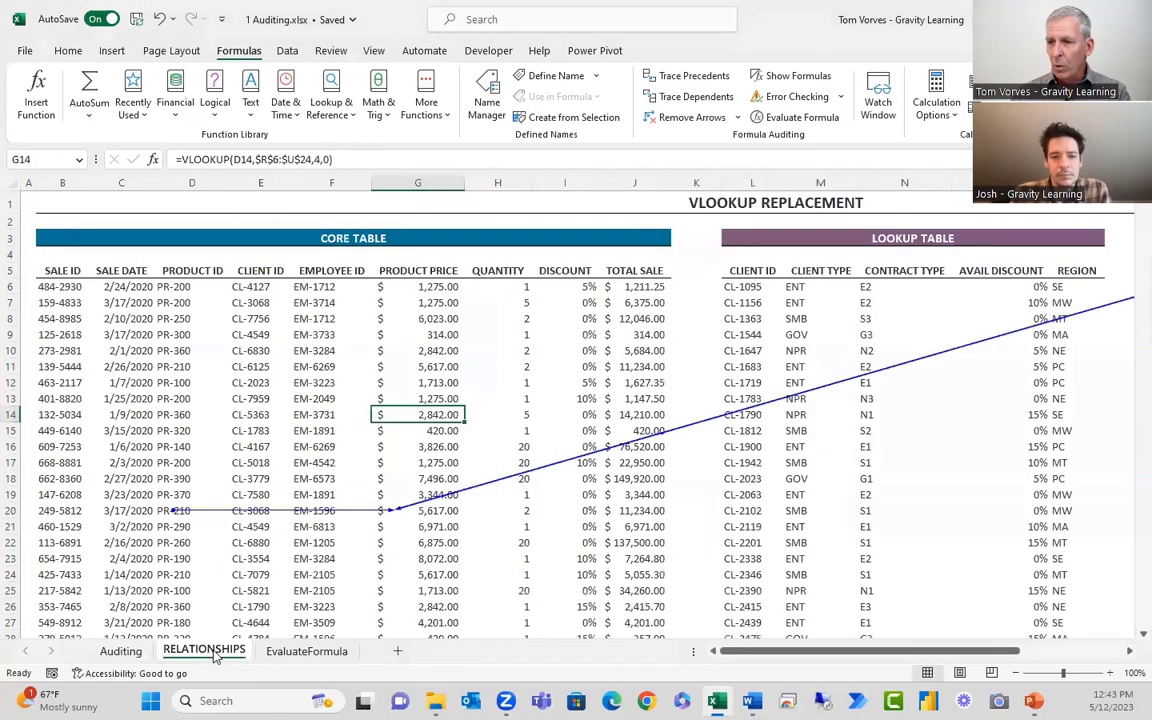
click(665, 117)
click(354, 529)
click(398, 528)
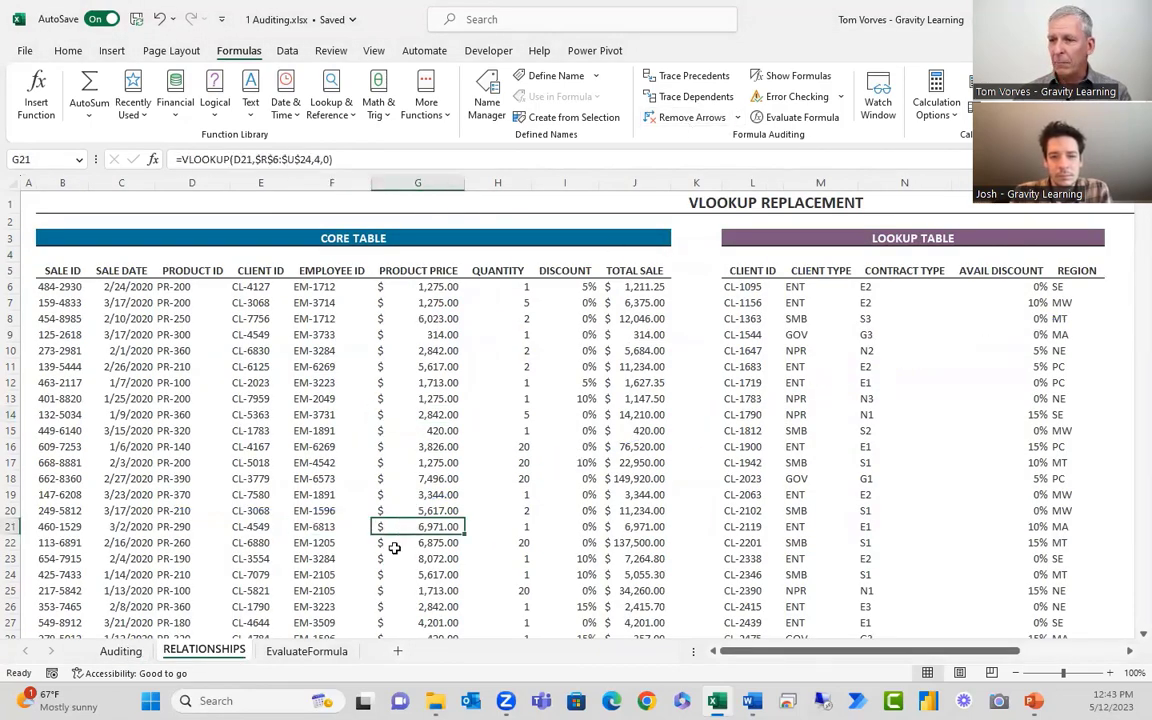
Add the Decline total in I23 of the Auditing sheet to the Watch Window
click(120, 651)
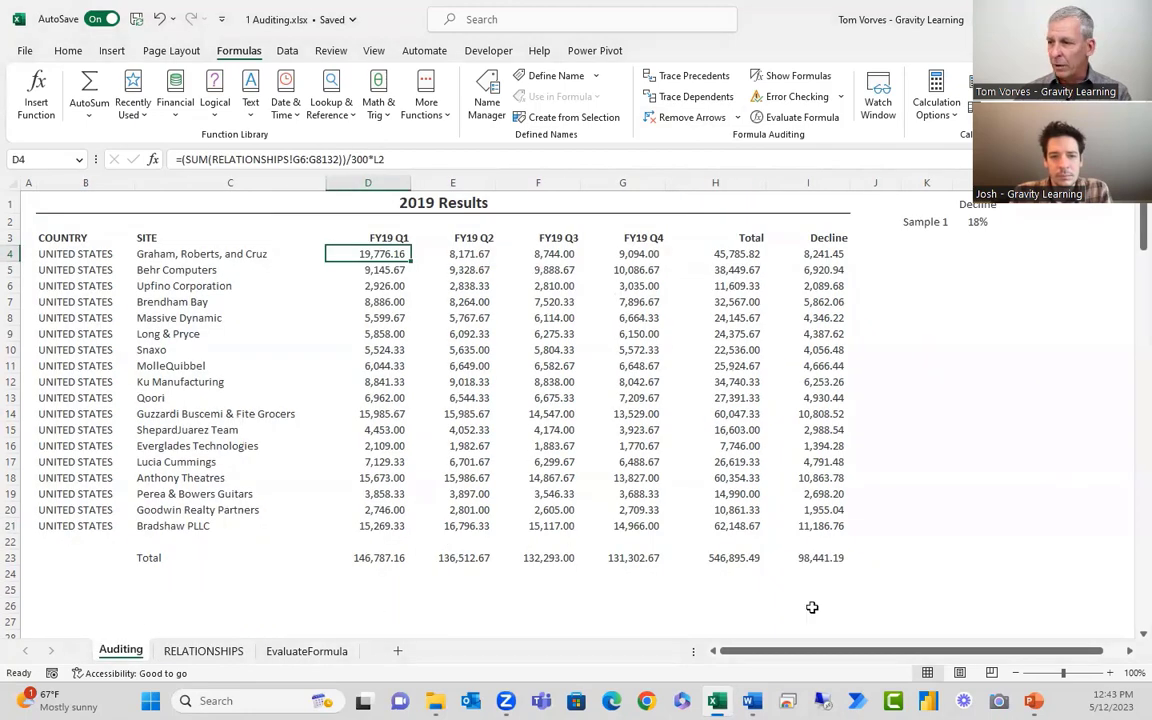
click(807, 557)
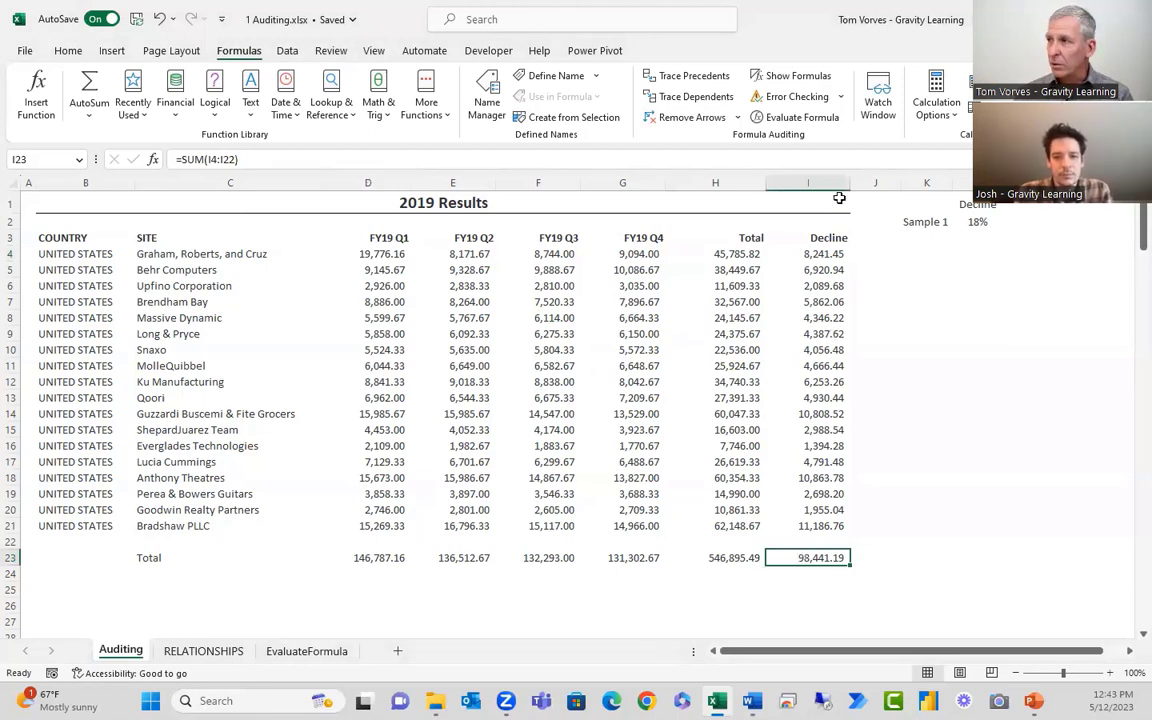
click(880, 98)
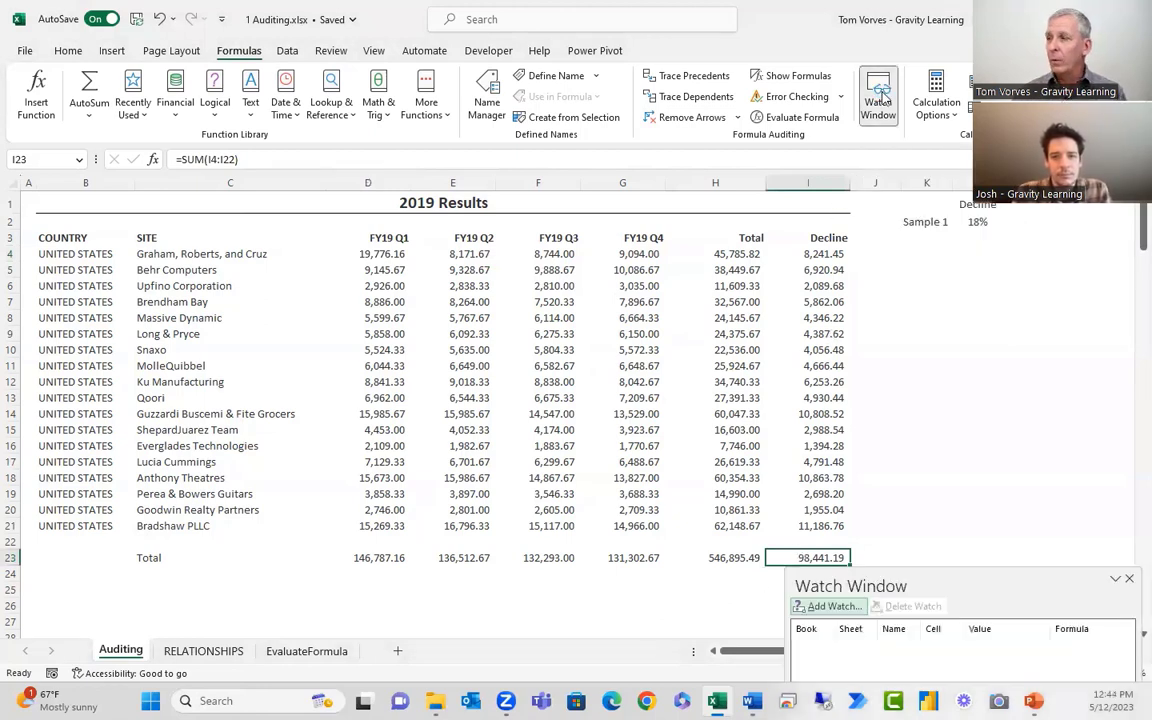
drag(850, 586, 478, 314)
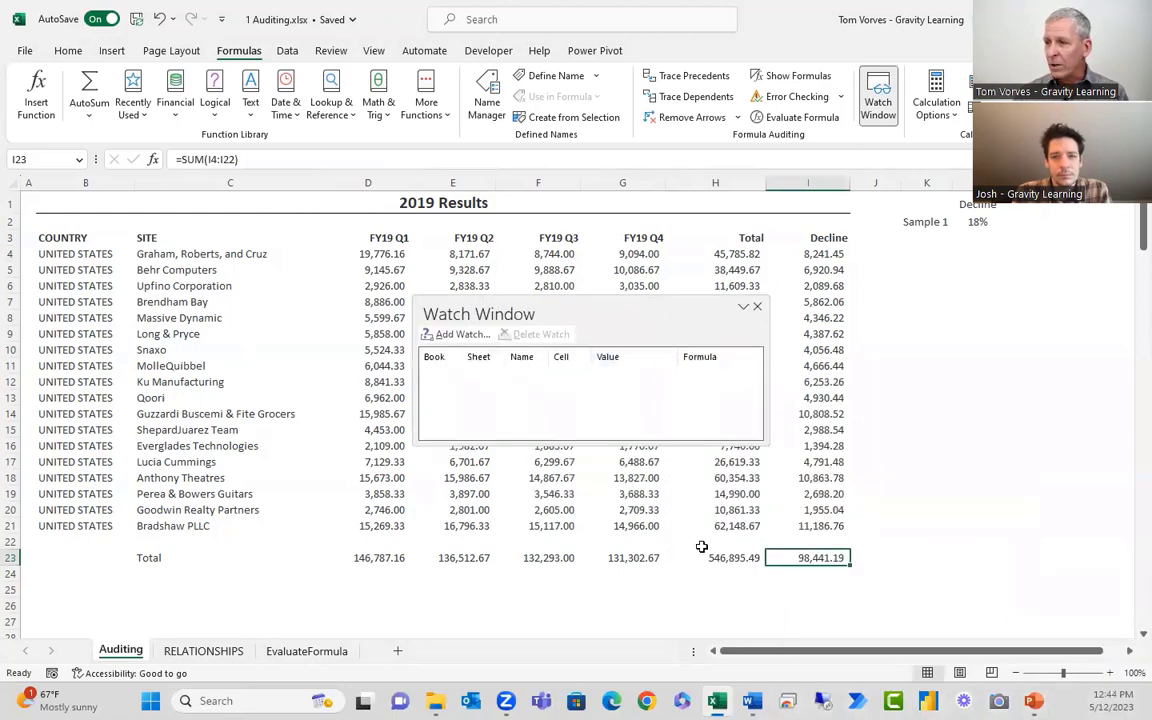
click(455, 334)
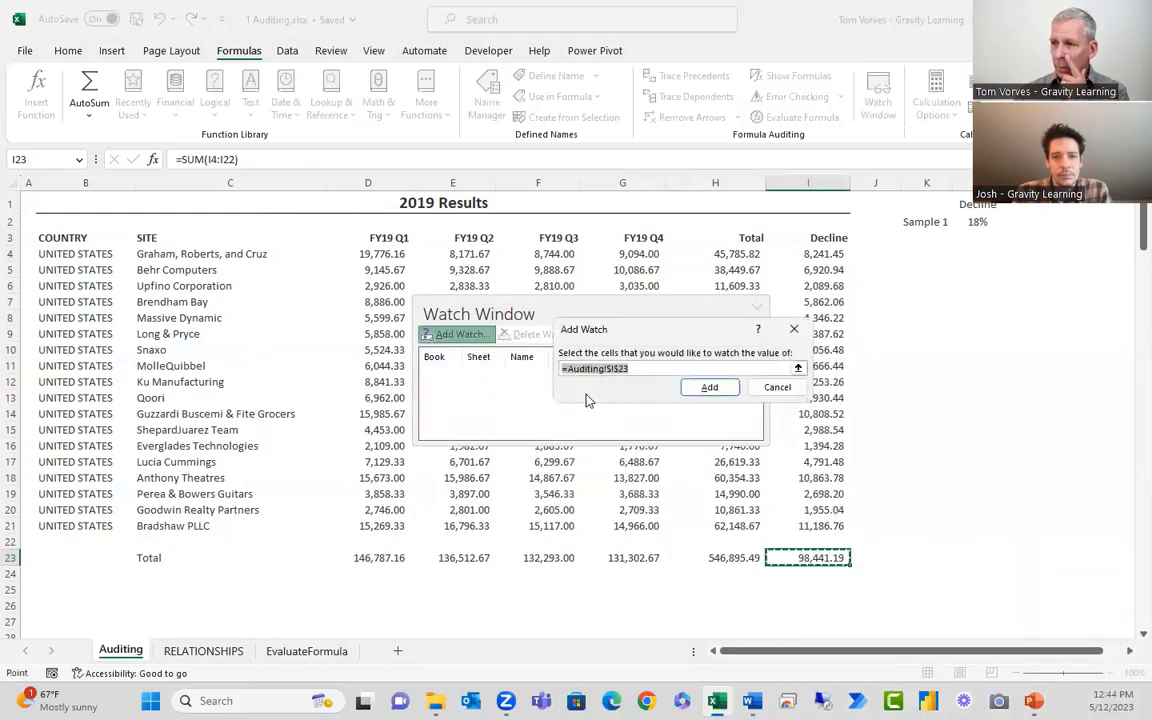
click(706, 388)
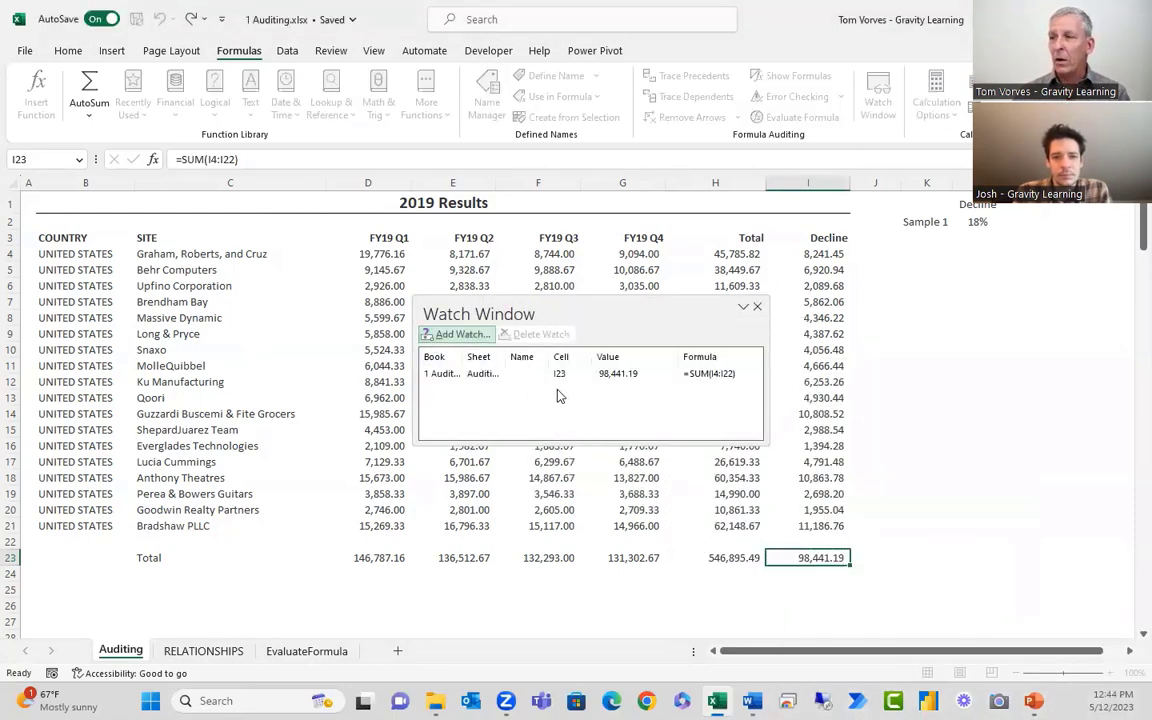
View the watched cell from the EvaluateFormula and RELATIONSHIPS sheets, keeping the Watch Window clear of the Product Price column
click(203, 651)
click(272, 651)
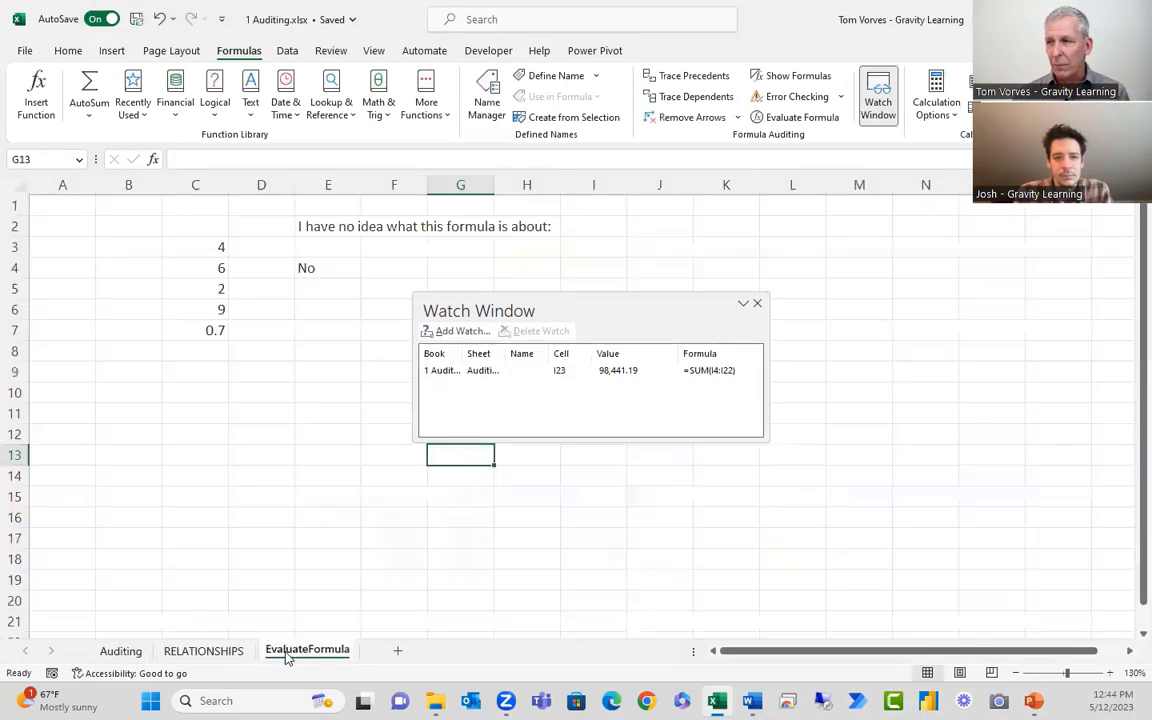
click(234, 653)
drag(627, 314, 744, 293)
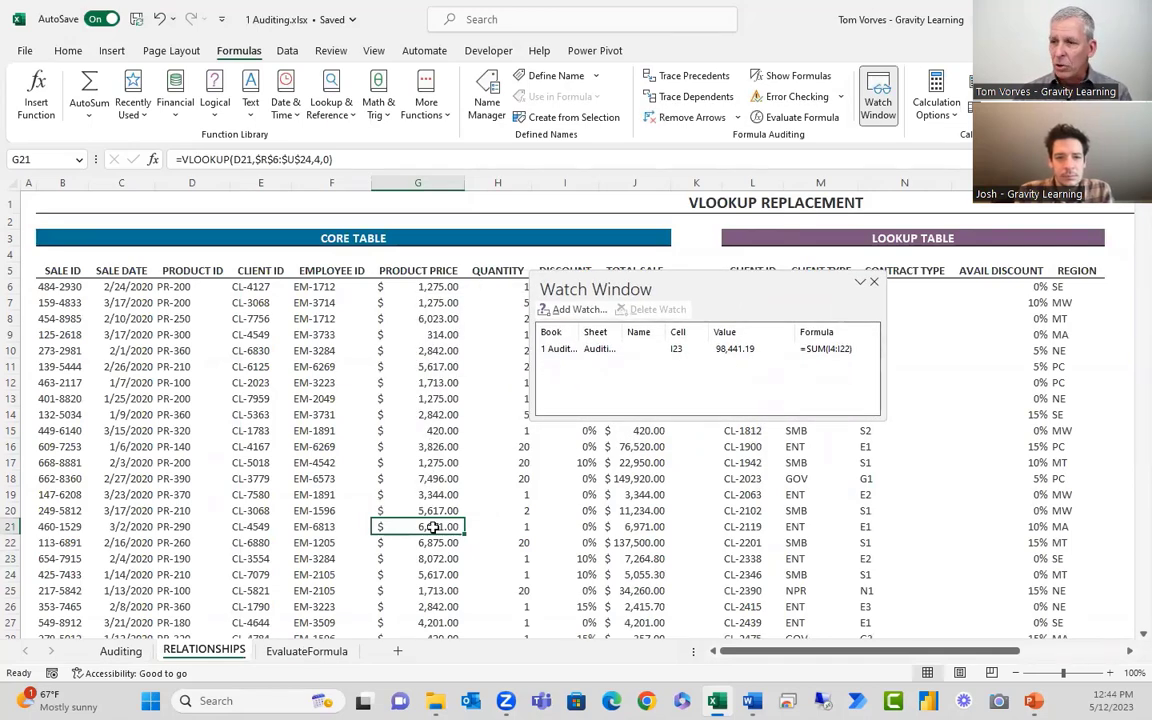
Clear the product prices in G17:G23 on RELATIONSHIPS to test the watched Decline total, and undo the deletion
drag(432, 462, 430, 556)
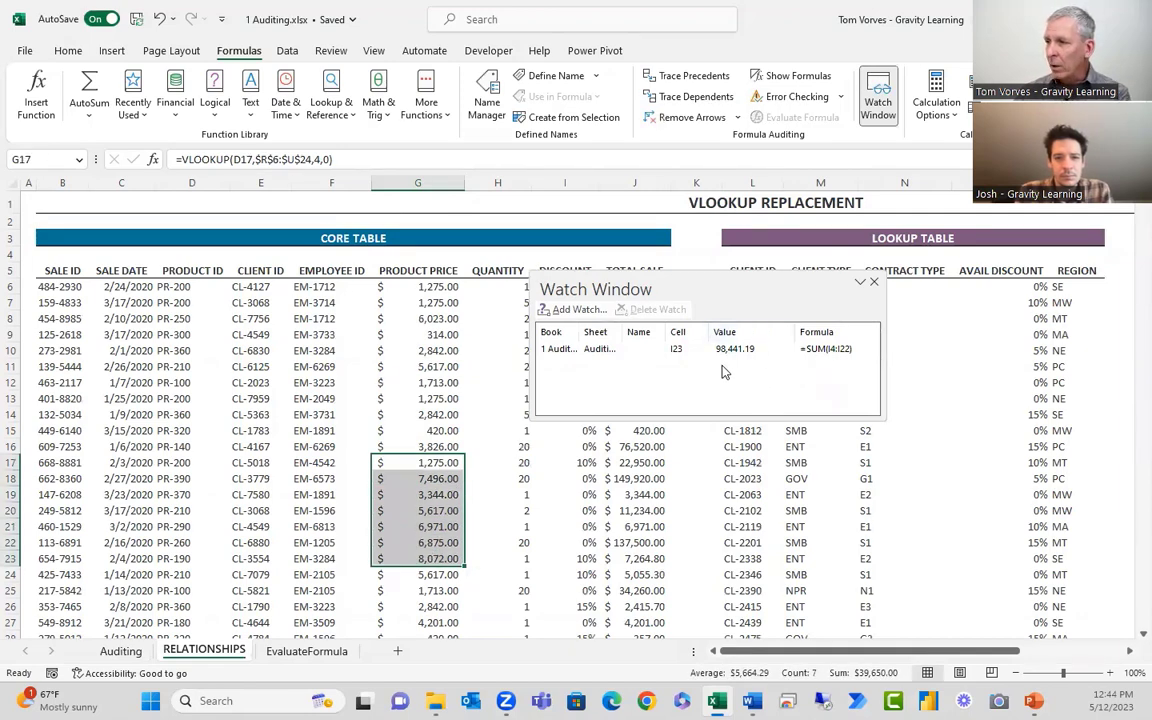
key(Delete)
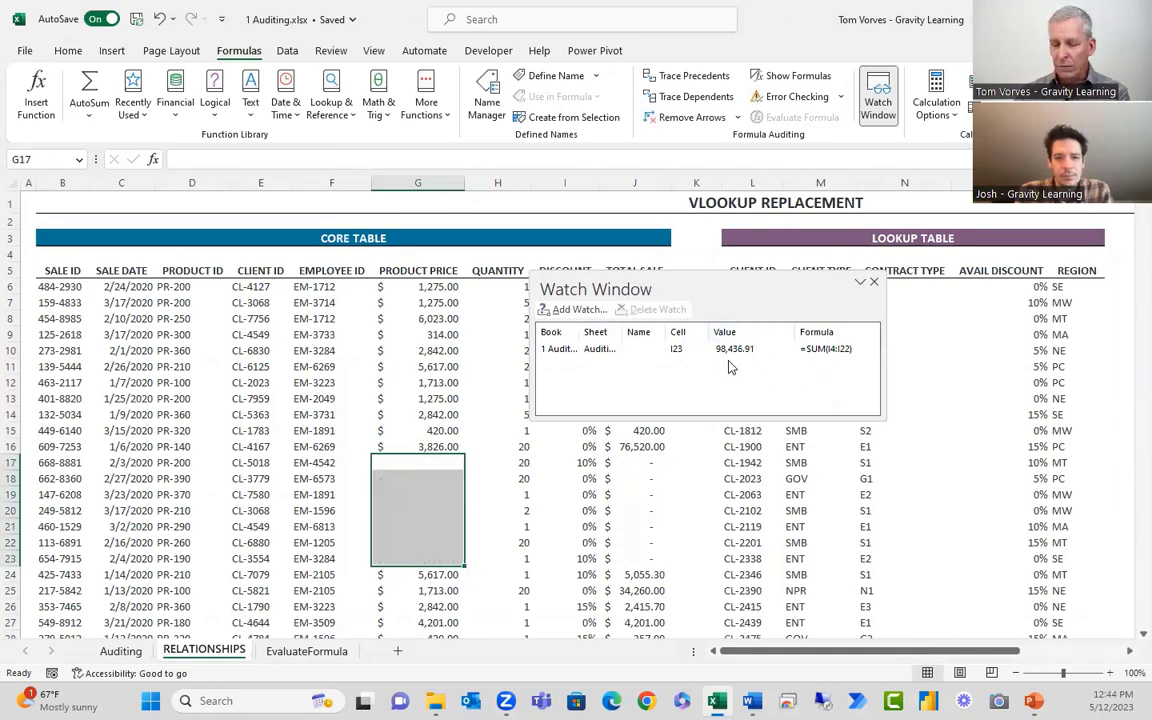
key(ctrl+z)
click(441, 431)
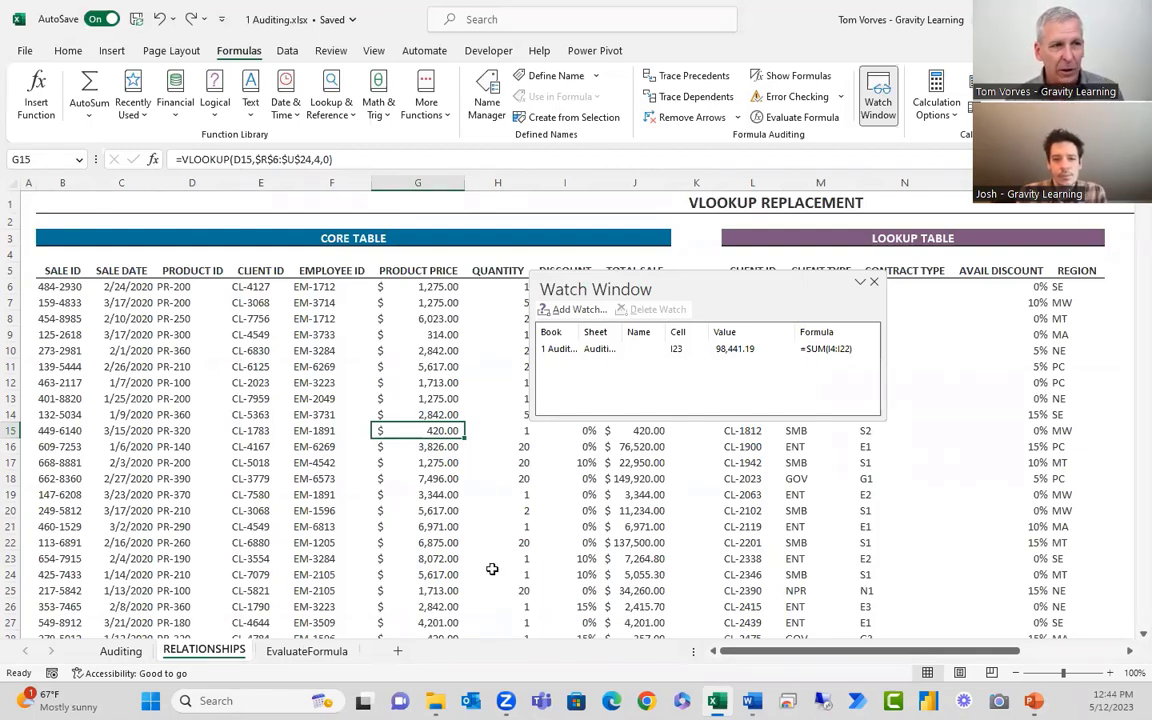
Close the Watch Window and return to the Auditing sheet
click(545, 538)
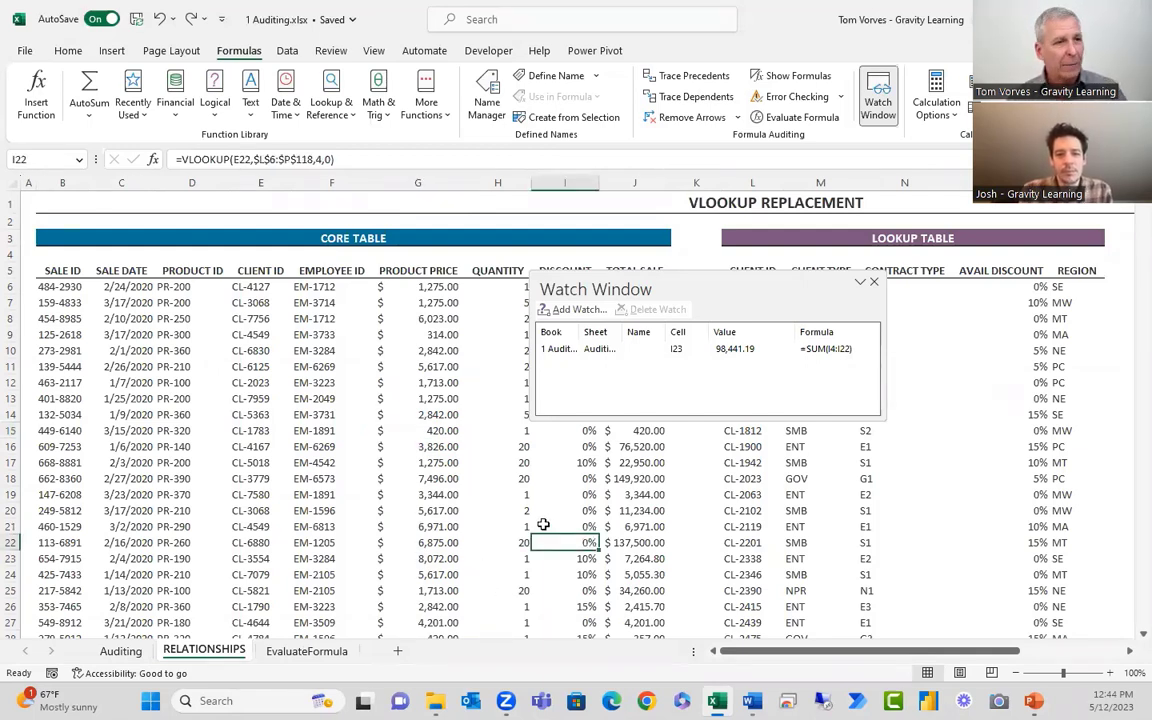
drag(718, 277, 745, 286)
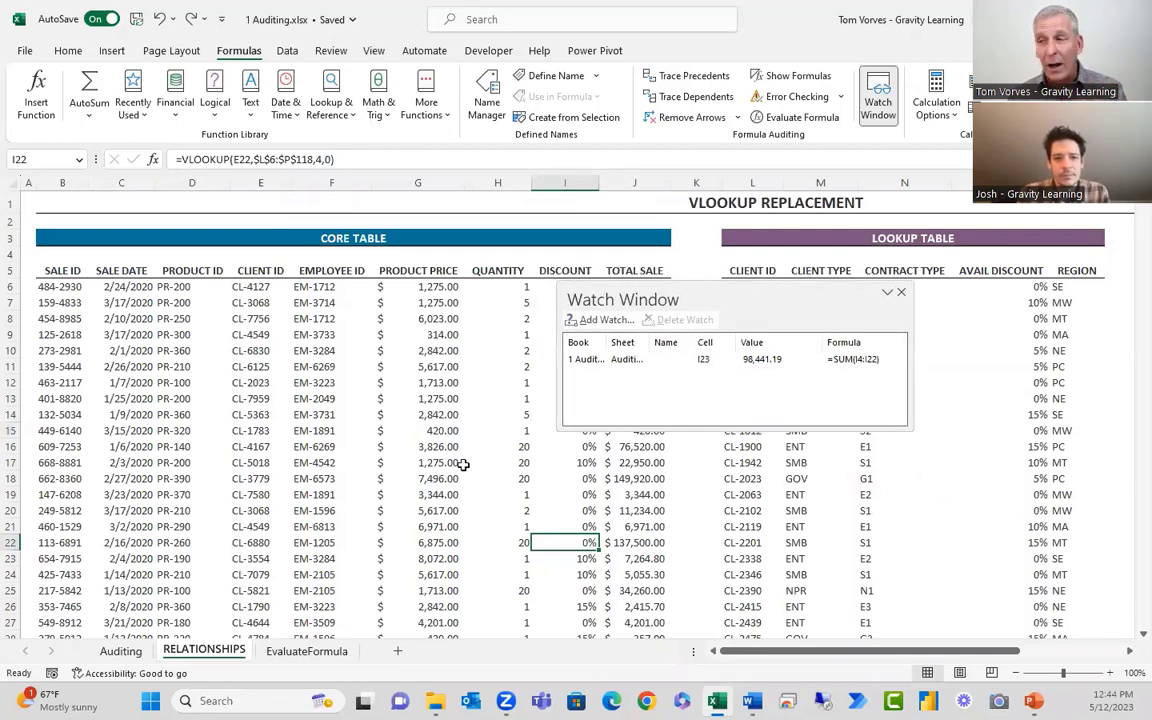
click(901, 291)
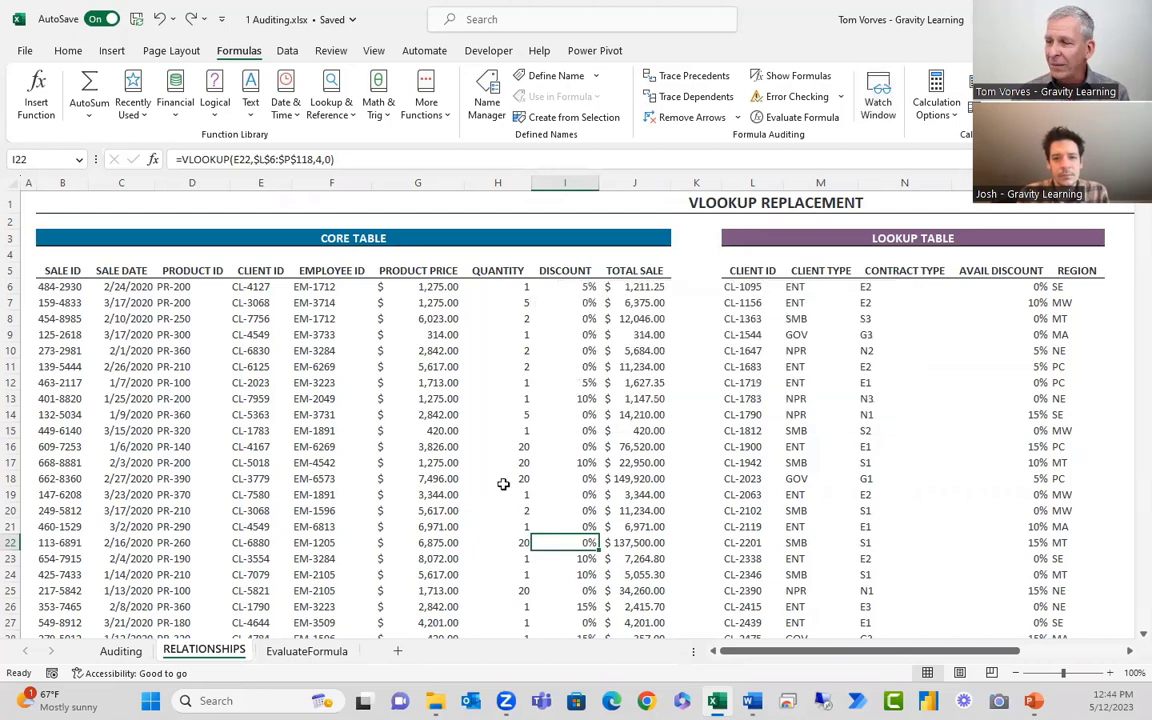
click(418, 494)
click(122, 651)
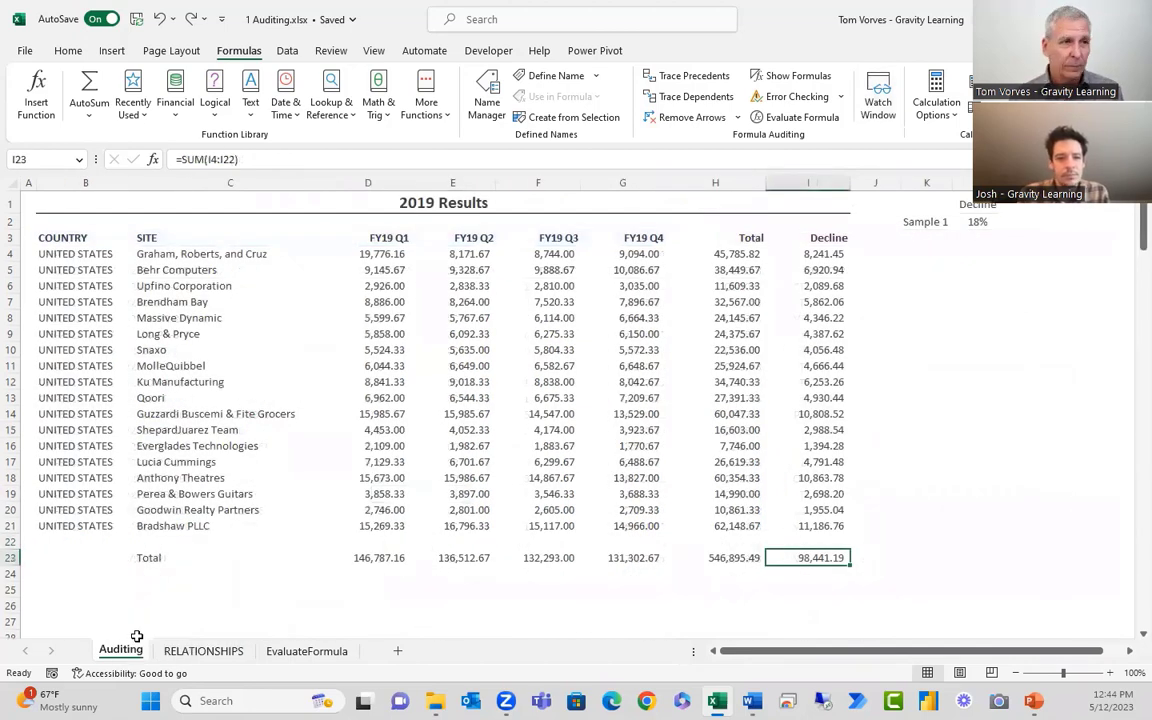
Switch to the Excel for Scientists folder in File Explorer and open 2 Genes.csv with Notepad
key(alt+Tab)
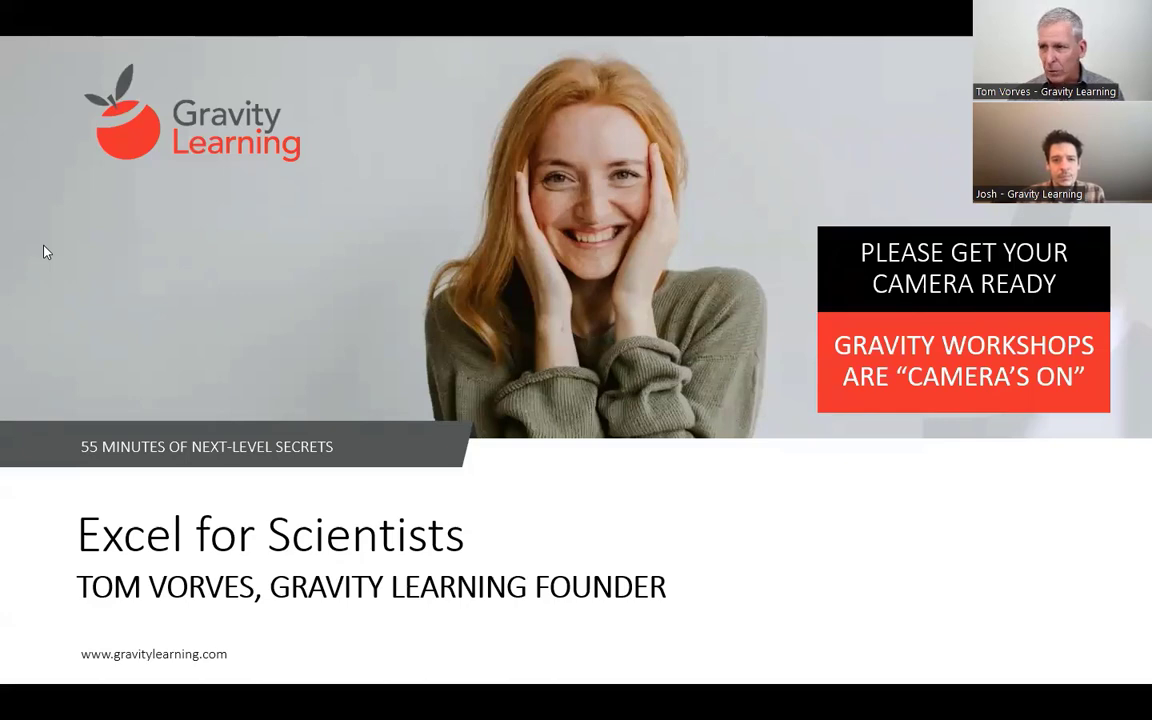
key(alt+Tab)
click(381, 252)
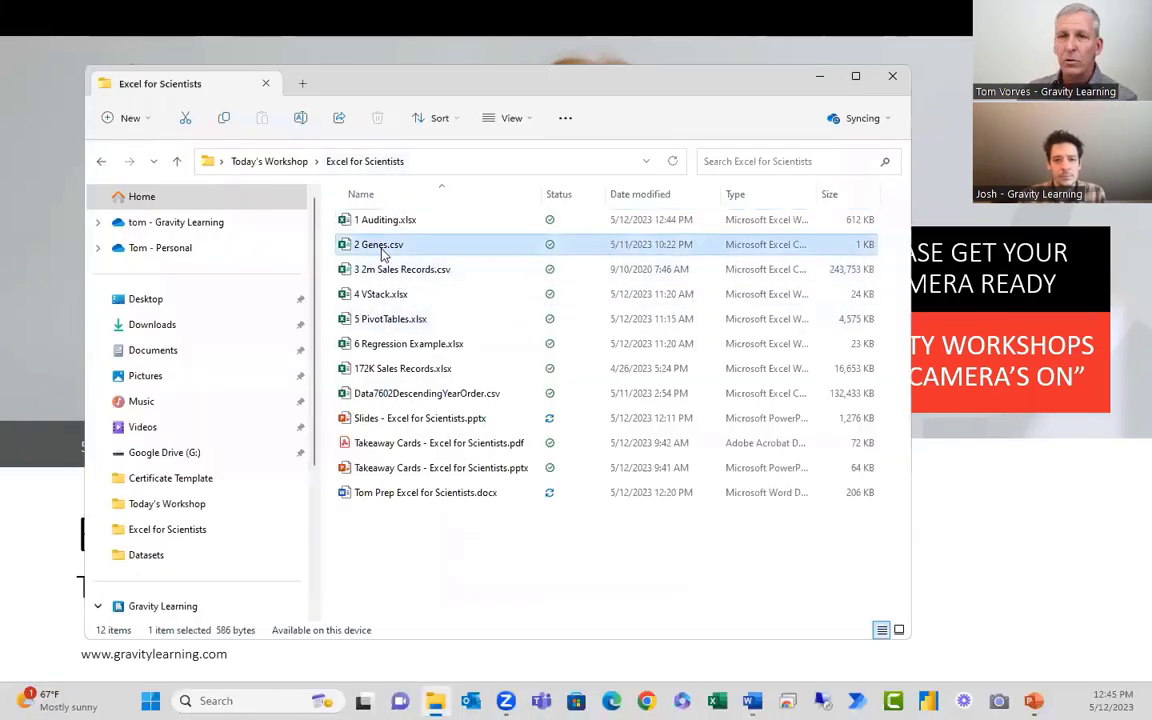
right_click(381, 254)
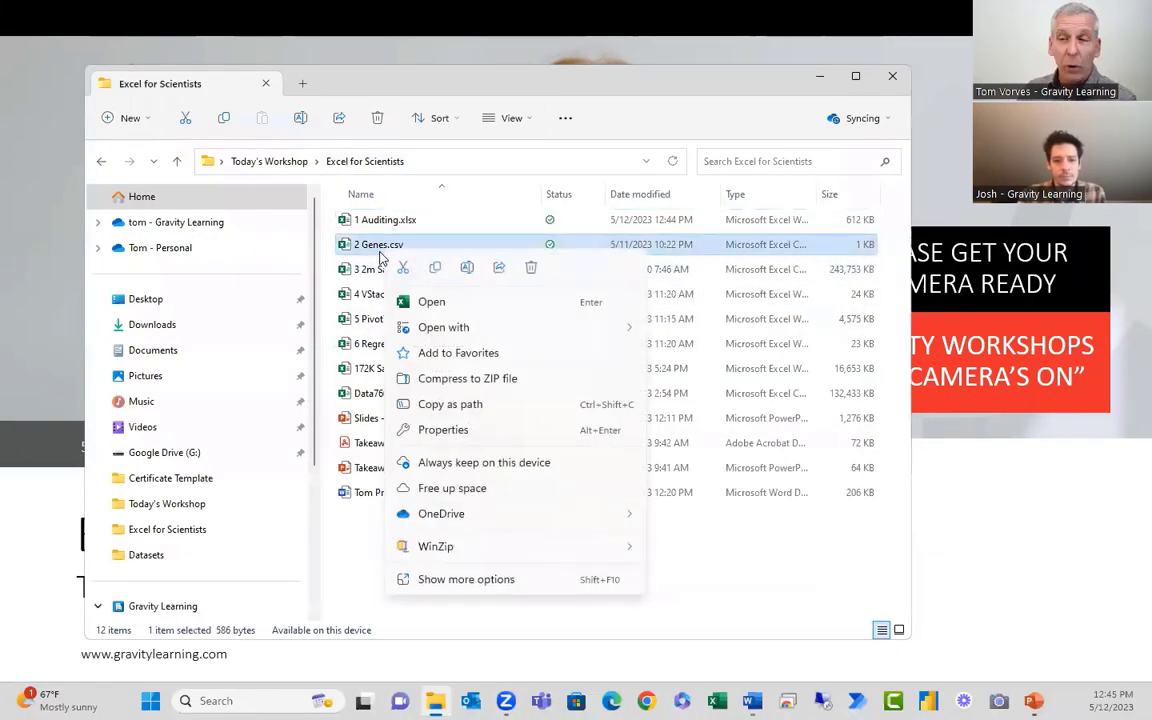
mouse_move(424, 327)
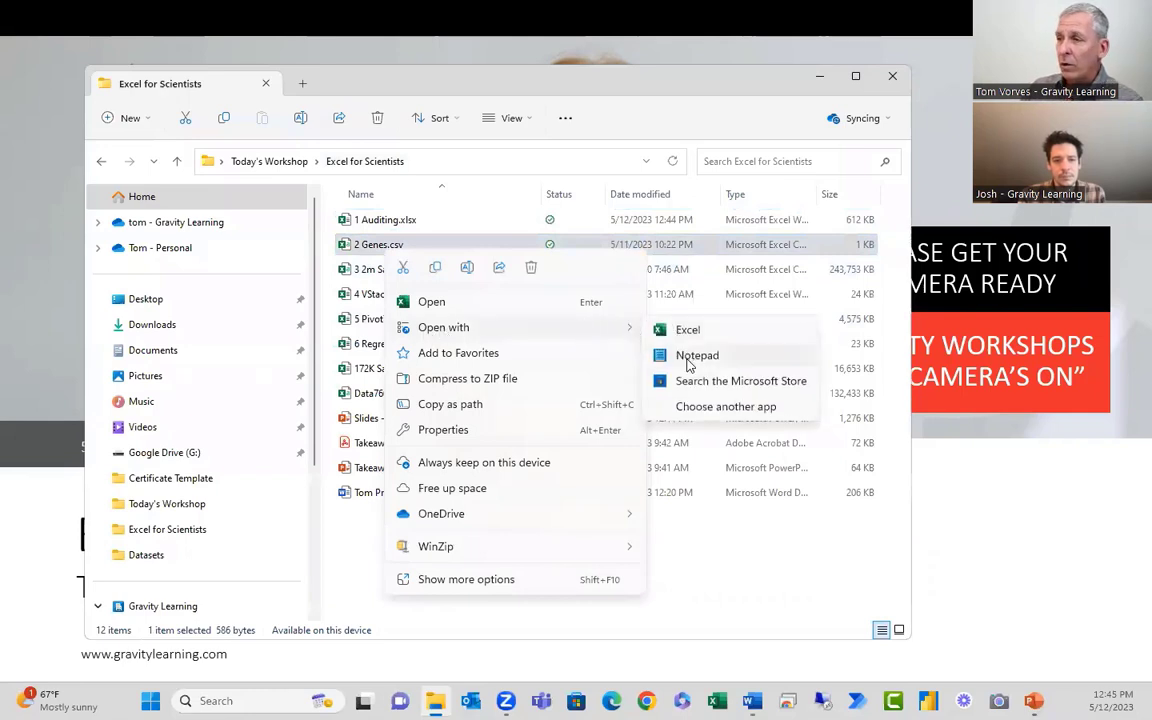
click(687, 362)
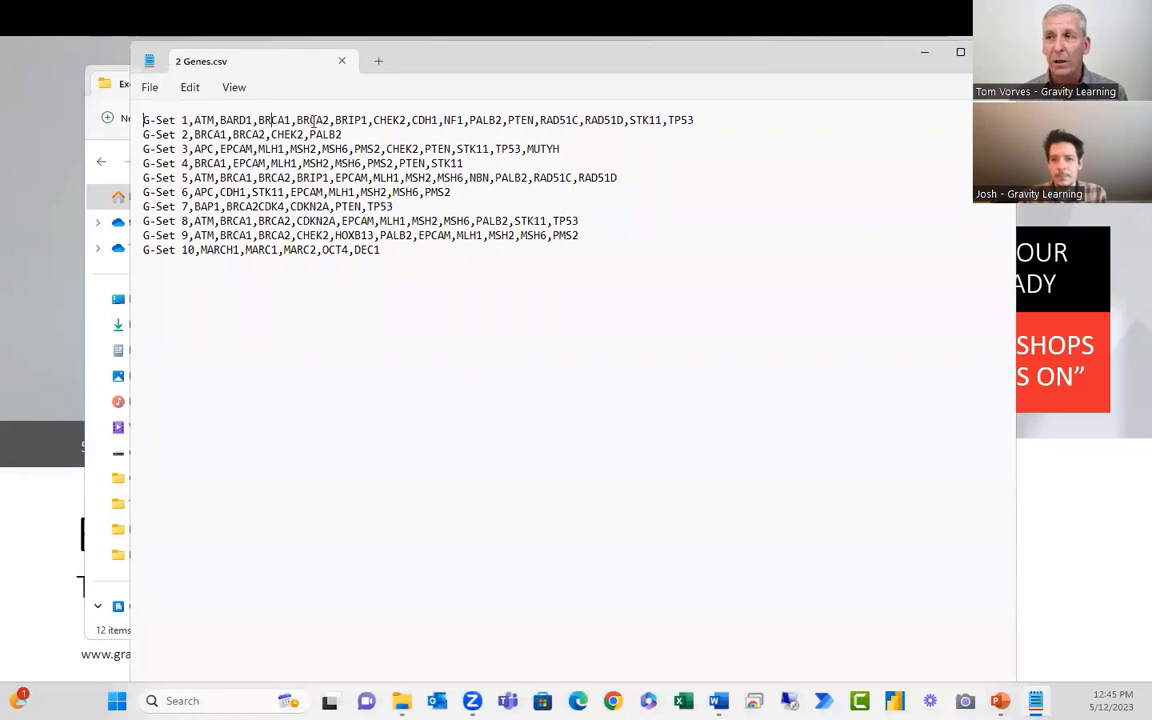
Examine the raw G-Set labels and the gene names in the G-Set 10 row, and close Notepad
drag(173, 120, 138, 116)
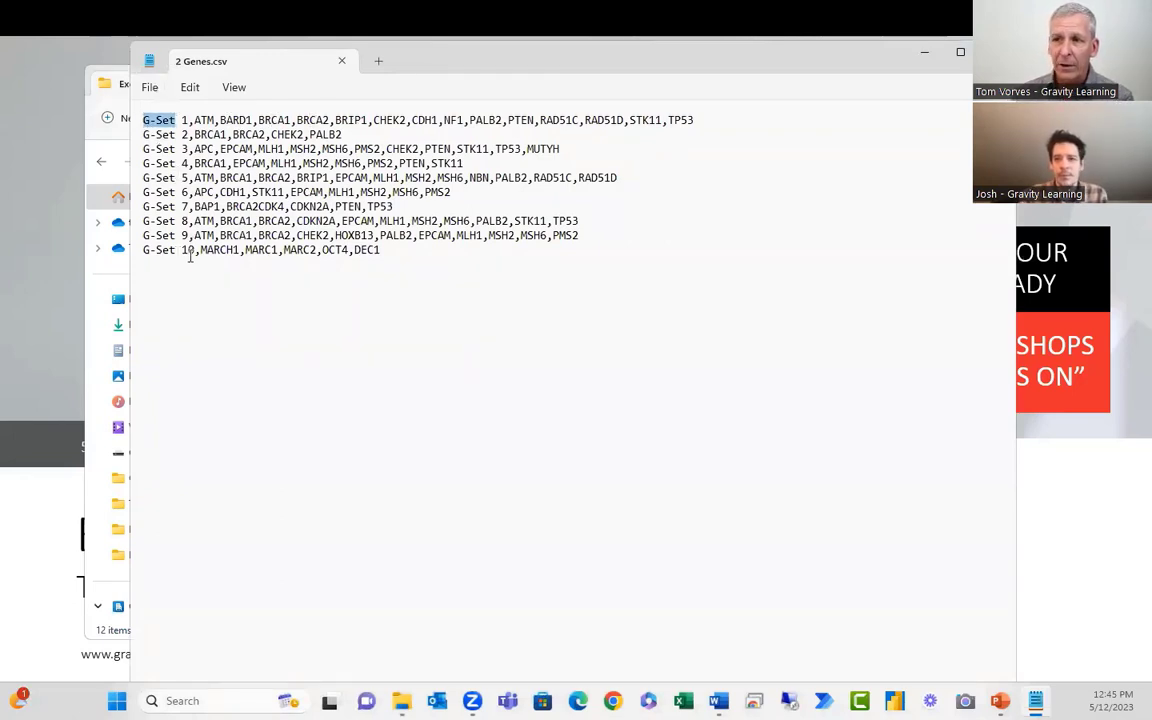
drag(195, 250, 142, 250)
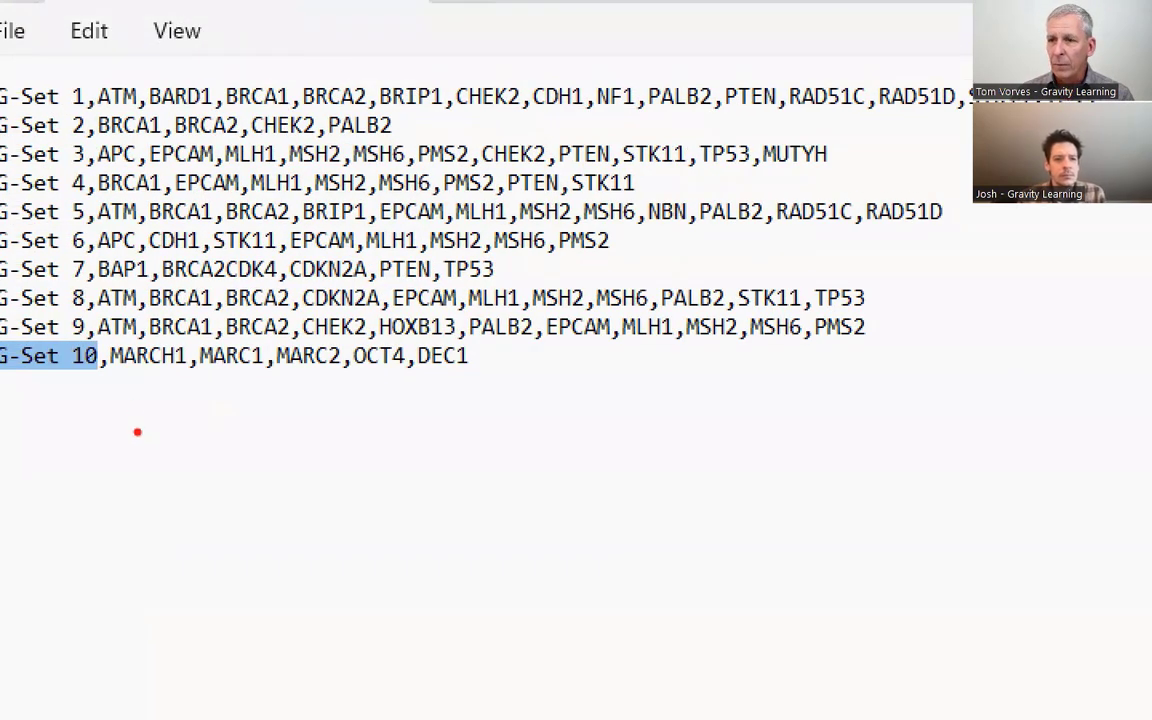
drag(170, 418, 160, 372)
drag(253, 431, 240, 376)
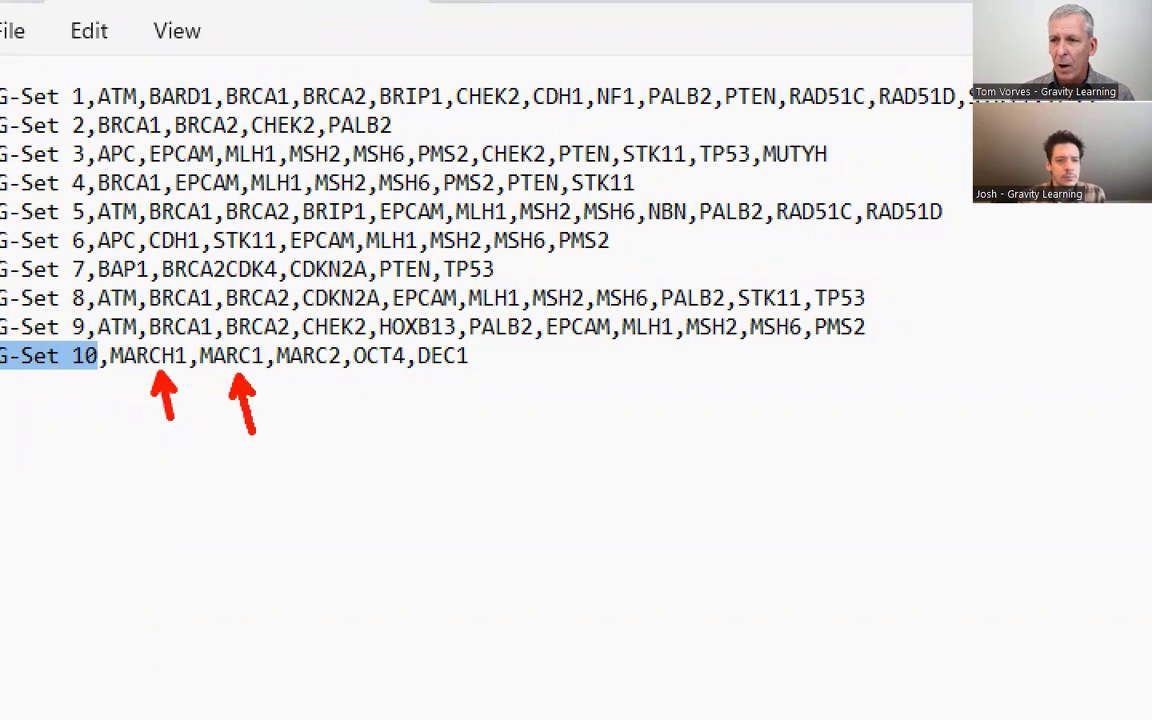
drag(318, 428, 310, 378)
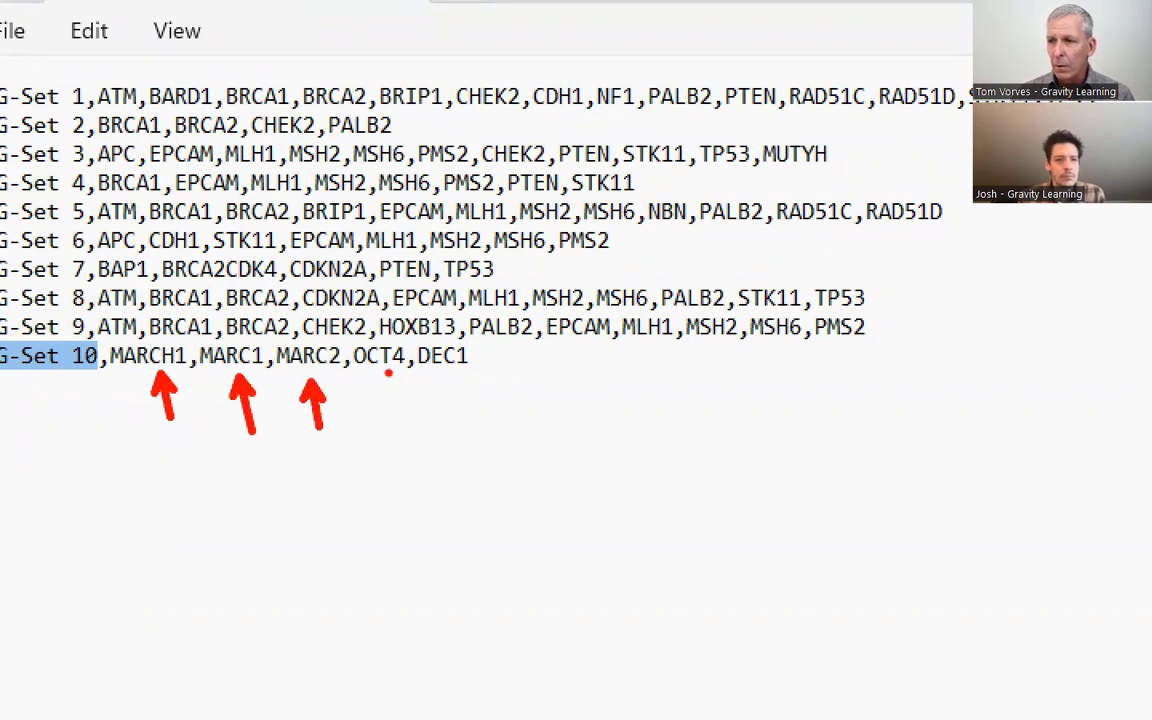
mouse_move(404, 428)
mouse_down()
mouse_move(391, 374)
mouse_move(463, 394)
mouse_move(480, 432)
mouse_up()
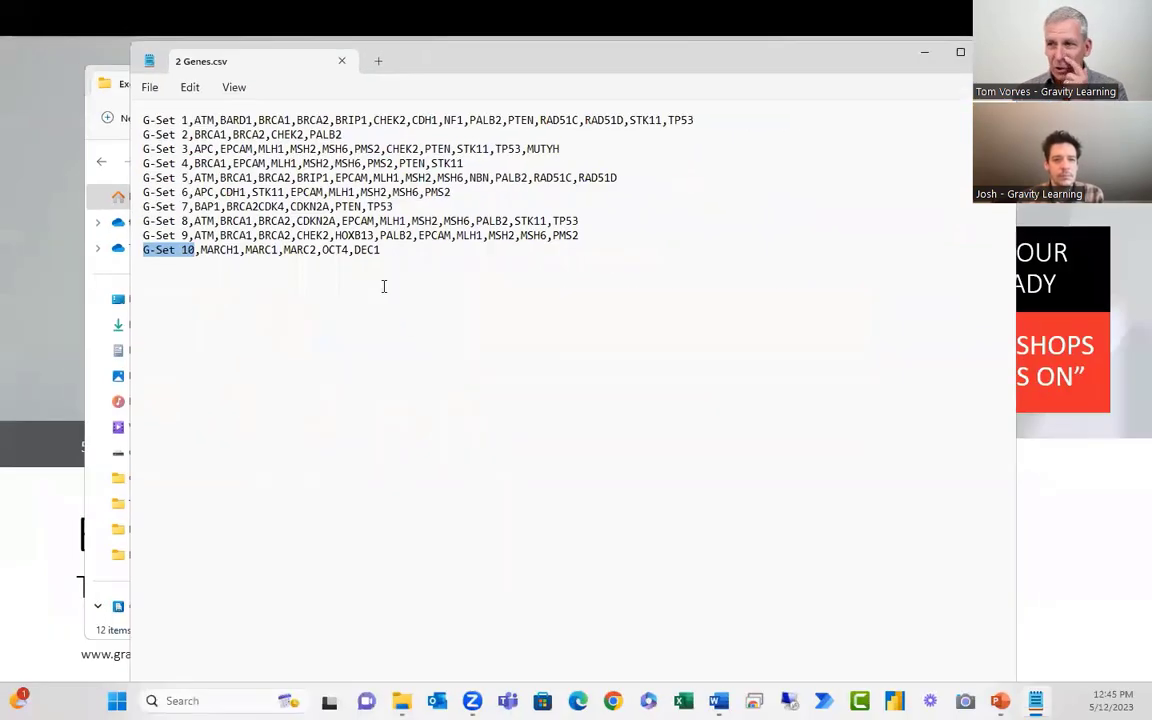
click(383, 286)
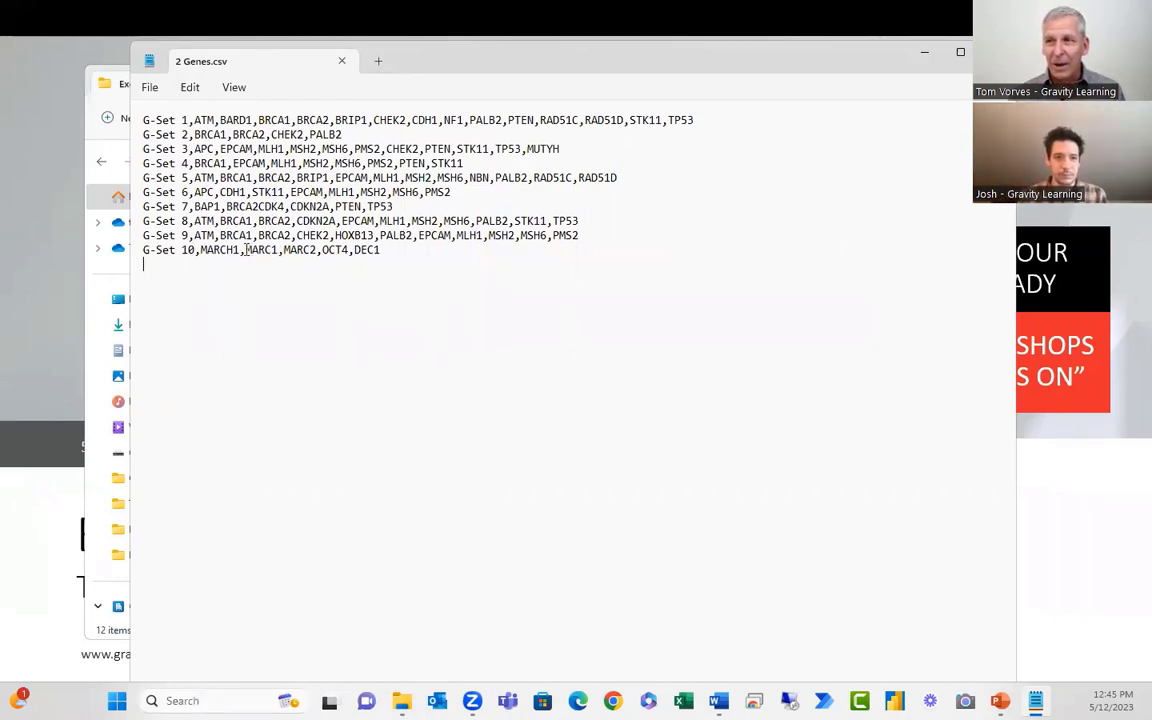
drag(245, 249, 280, 250)
click(292, 318)
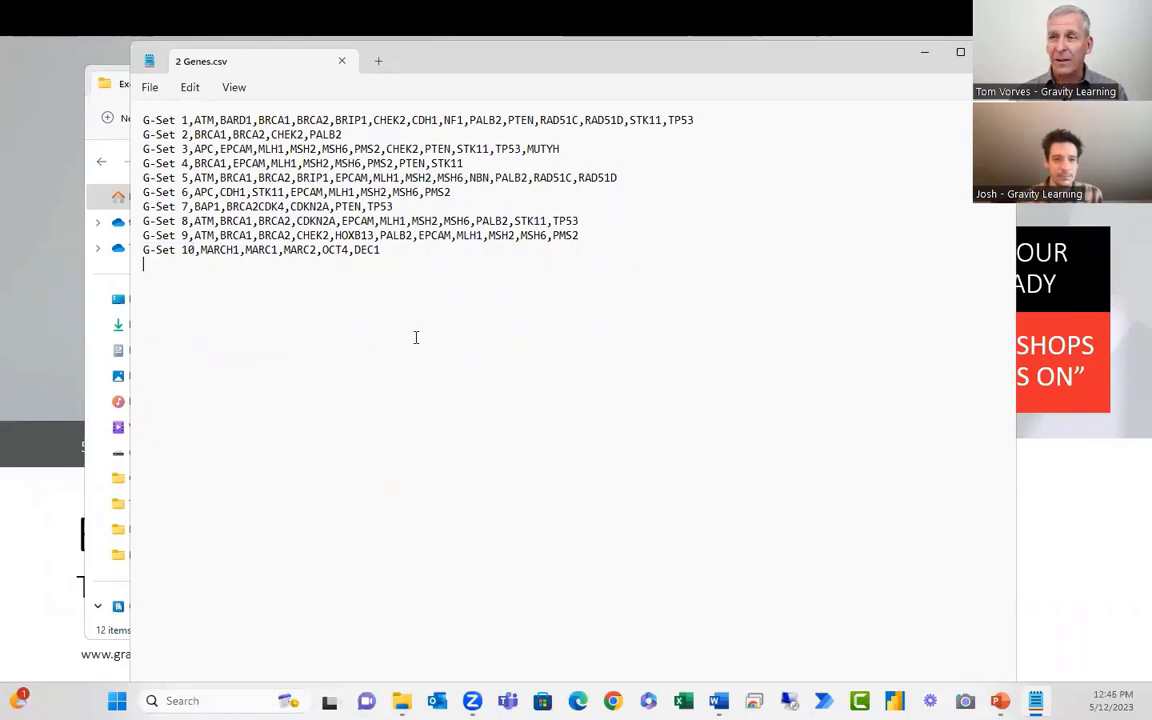
click(996, 52)
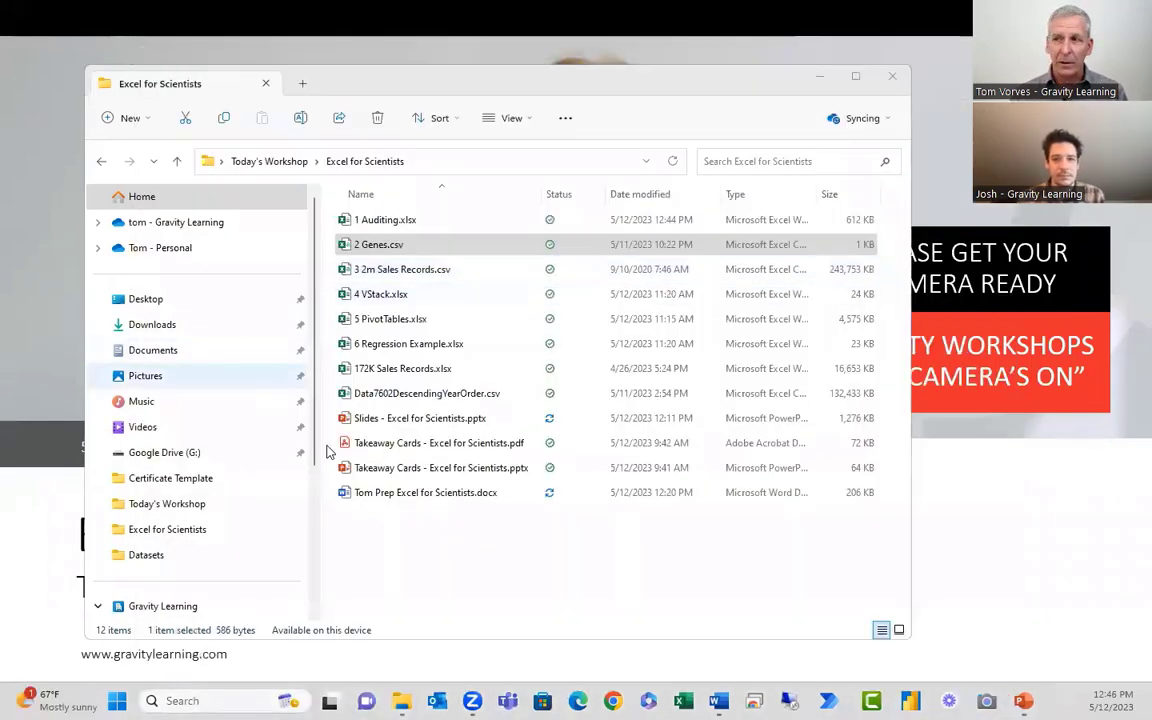
Open 2 Genes.csv from the Excel for Scientists folder directly in Excel
click(343, 254)
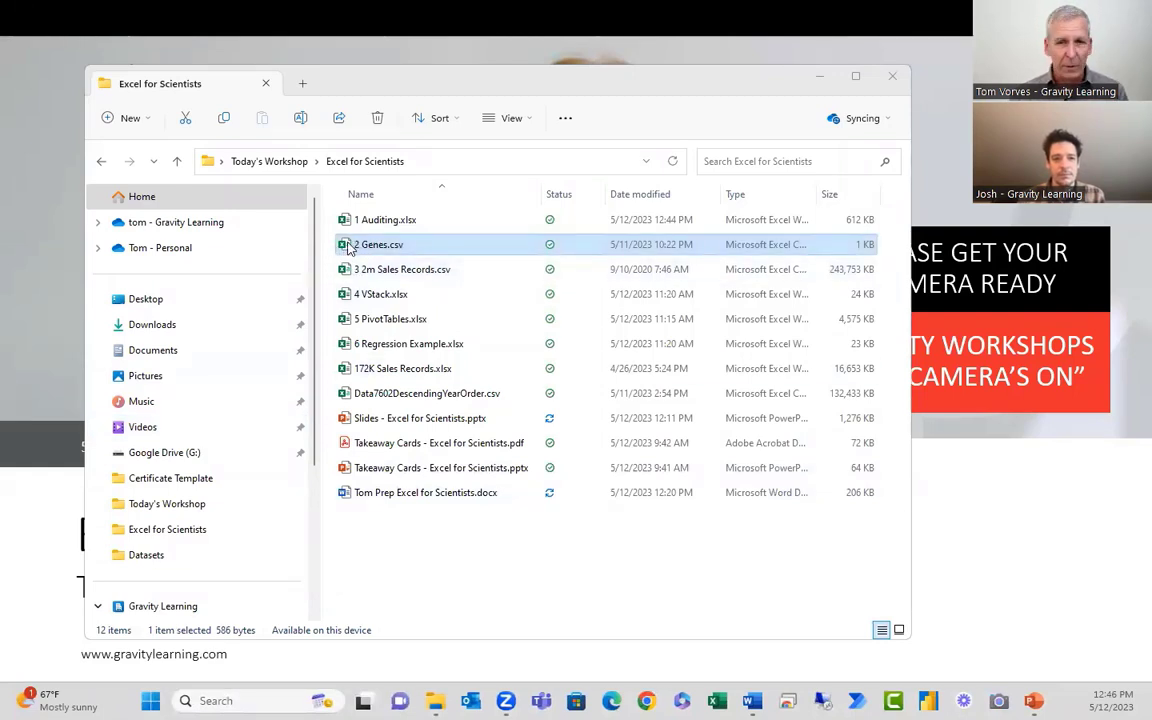
double_click(350, 248)
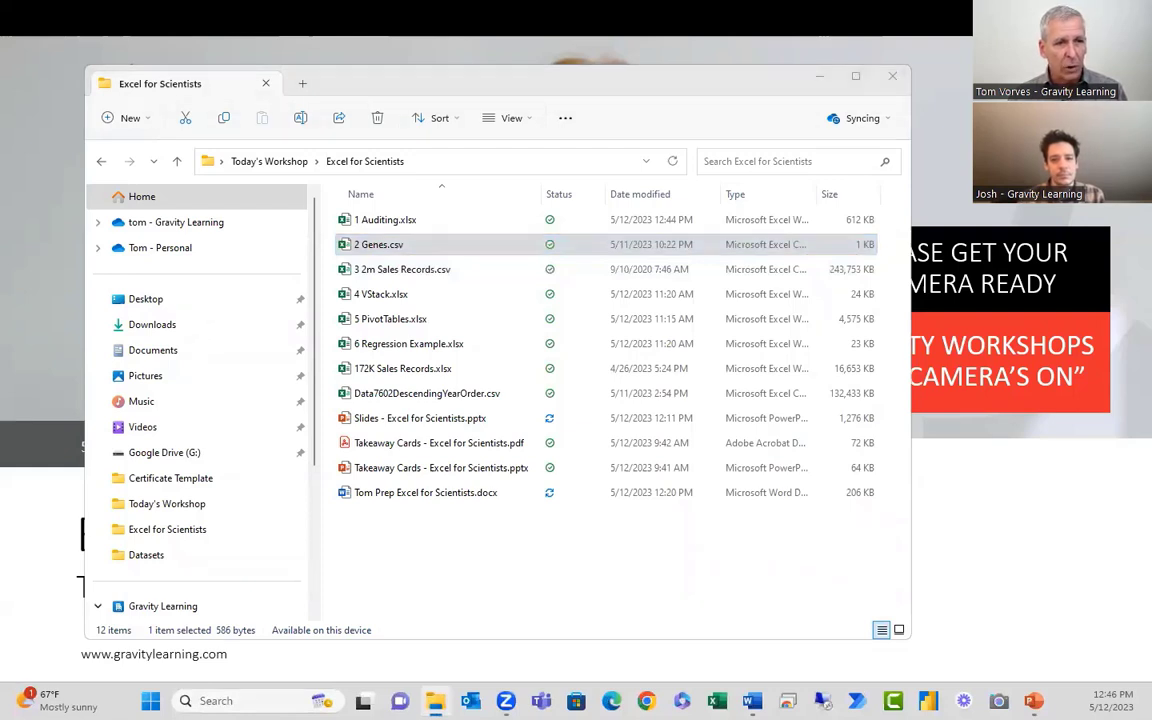
click(527, 553)
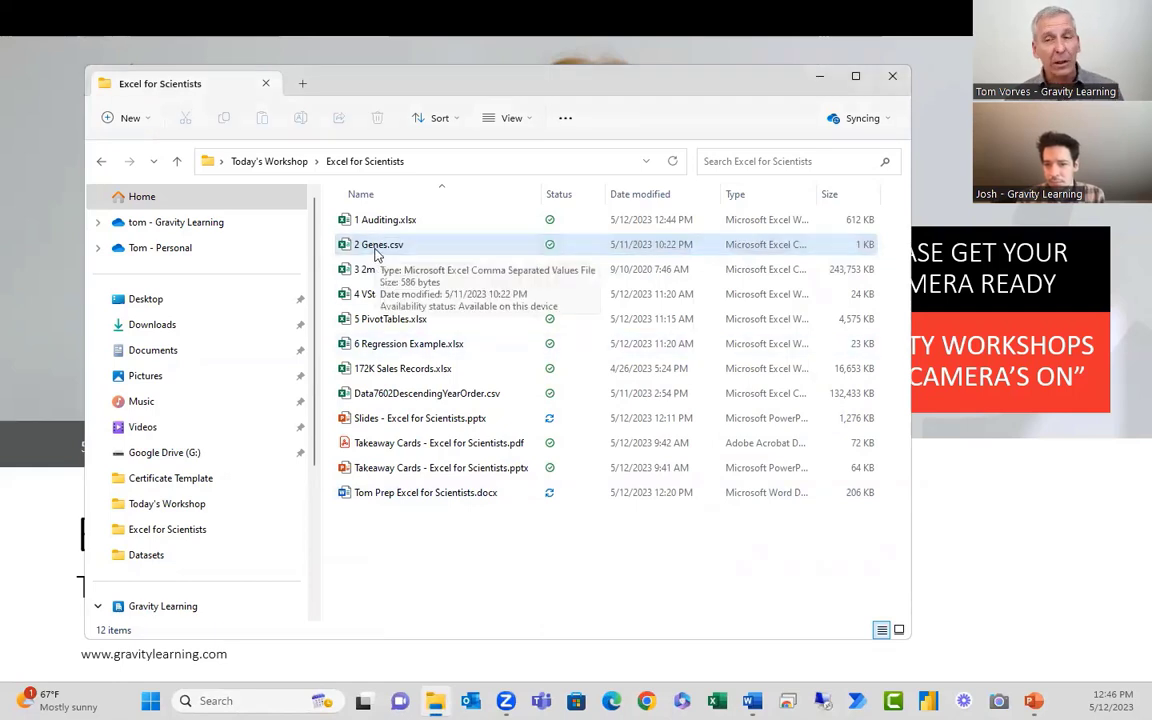
click(377, 253)
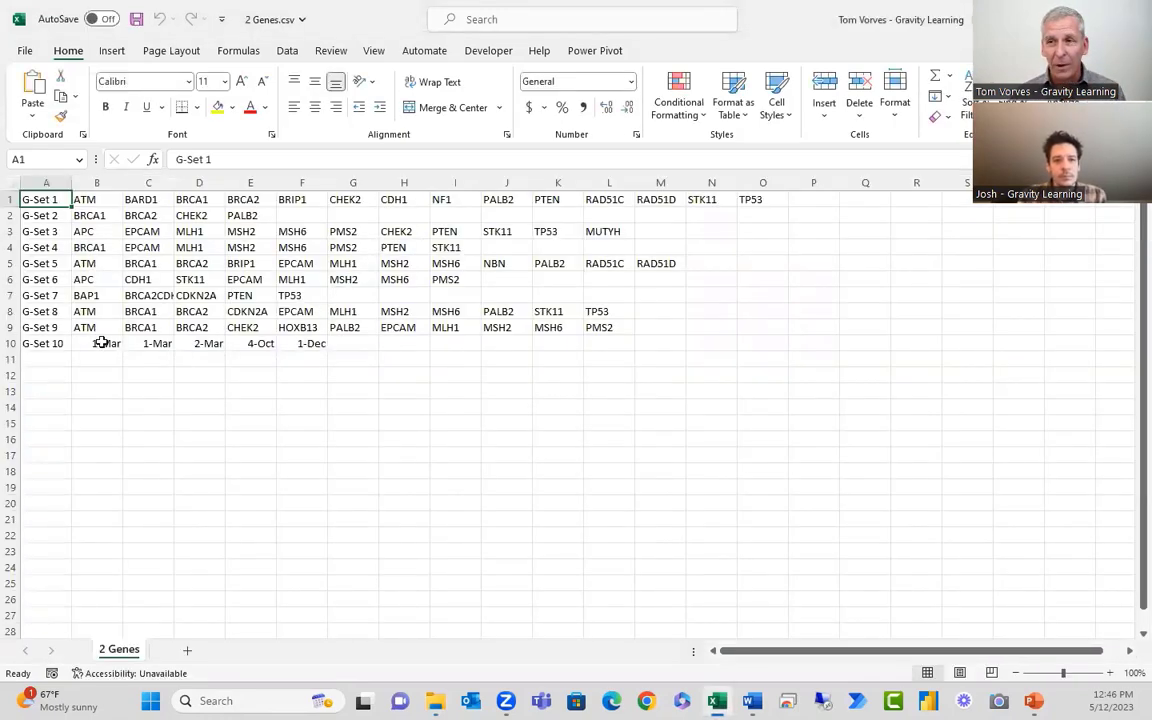
Examine how the G-Set 10 gene names in B10:F10 were converted on opening, and deselect them
mouse_move(103, 343)
mouse_down()
mouse_move(318, 345)
mouse_move(343, 420)
mouse_up()
key(ctrl+2)
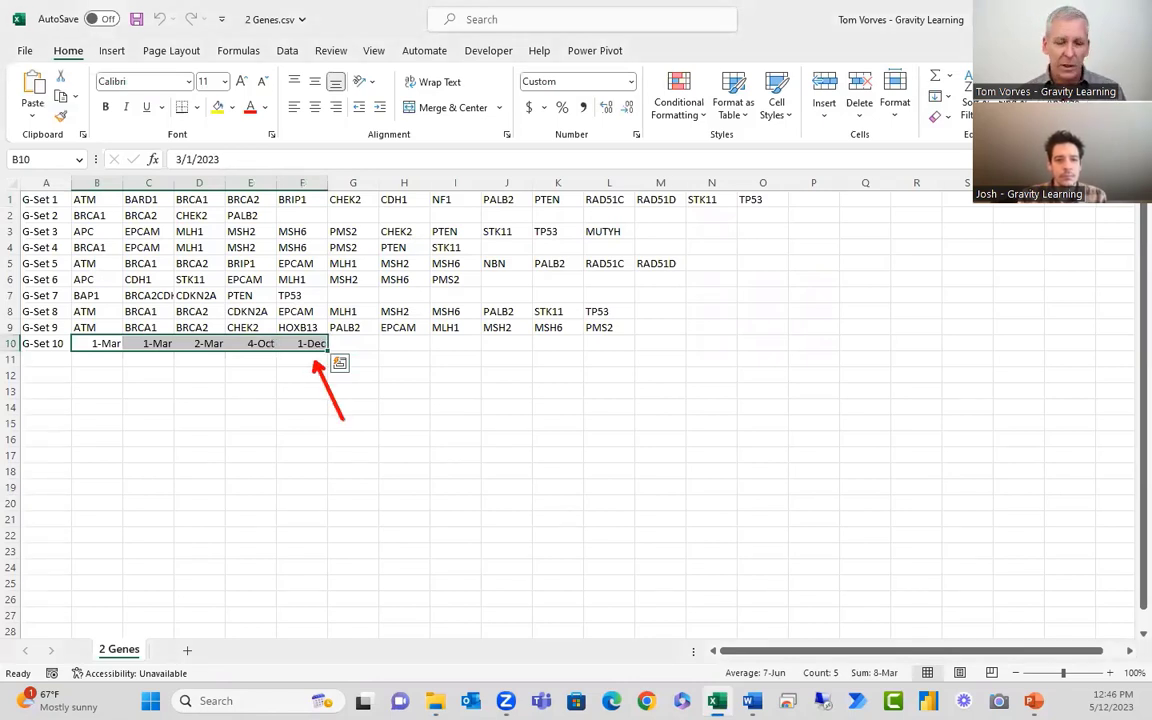
mouse_move(275, 532)
mouse_down()
mouse_move(264, 414)
mouse_move(276, 365)
mouse_up()
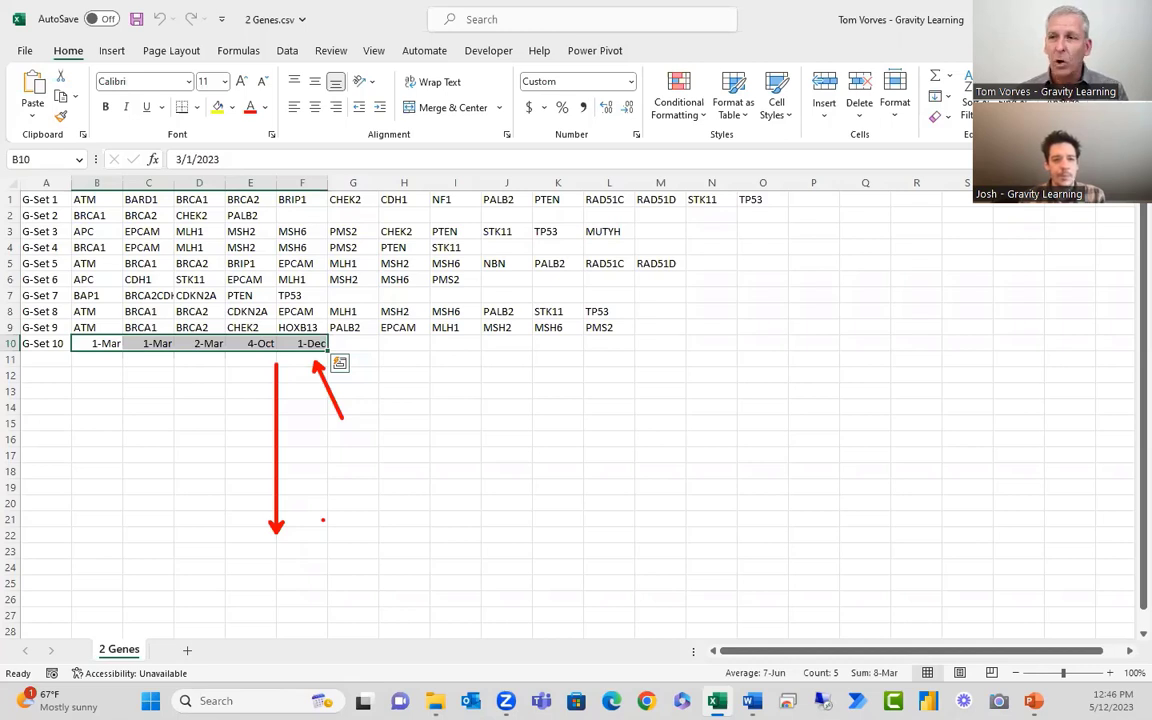
key(Escape)
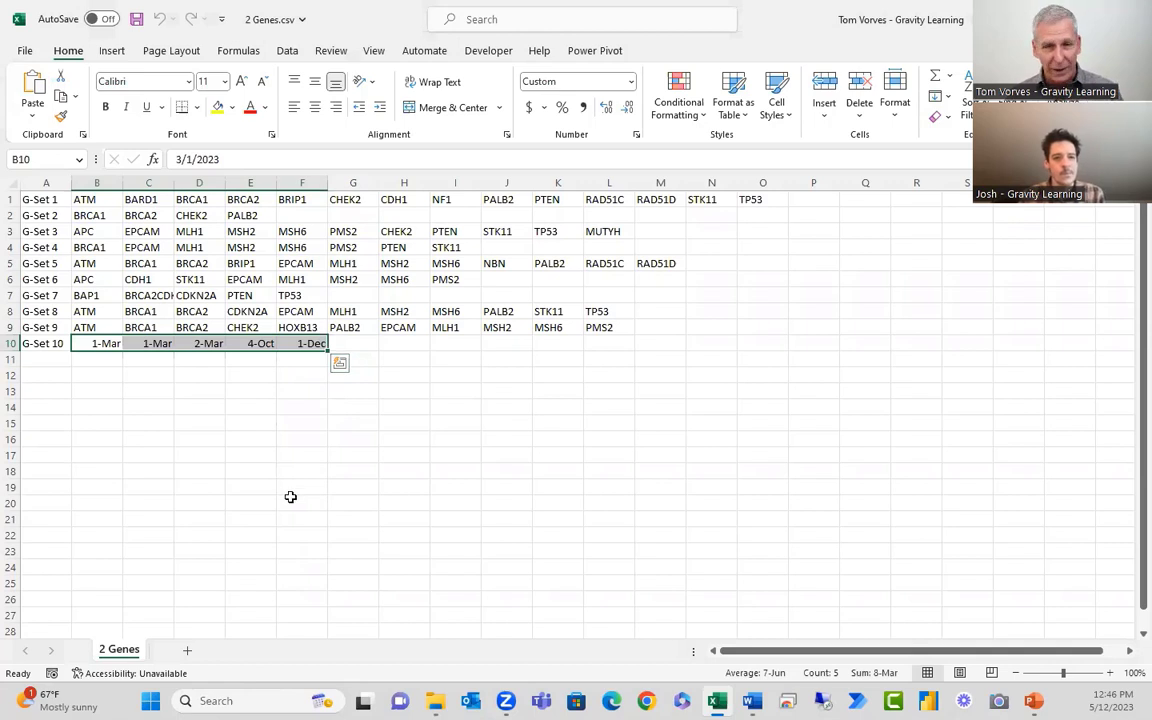
click(290, 487)
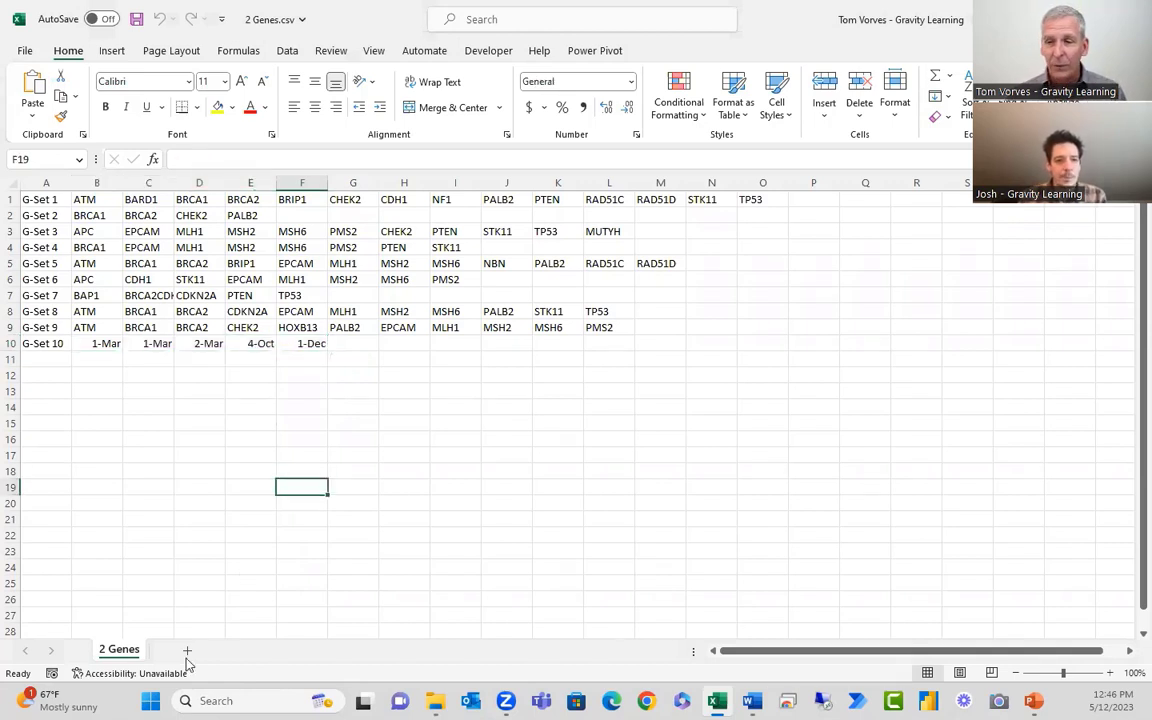
Add a new worksheet and start a Get Data import from a Text/CSV file
click(187, 650)
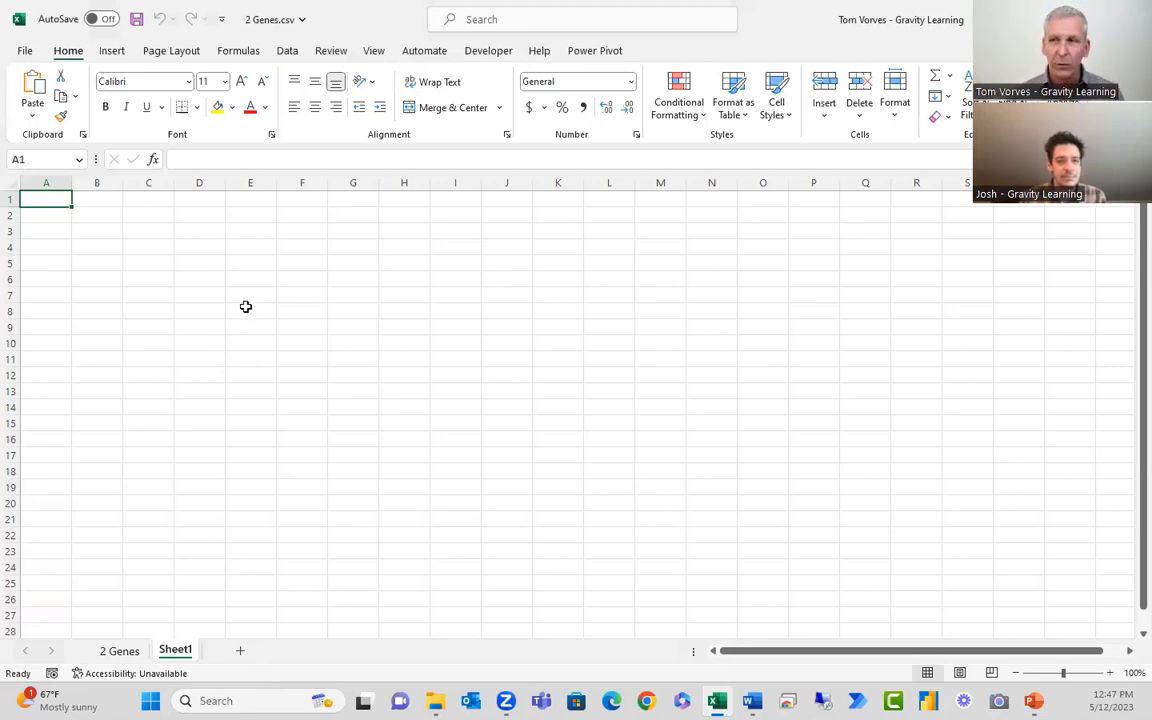
click(288, 55)
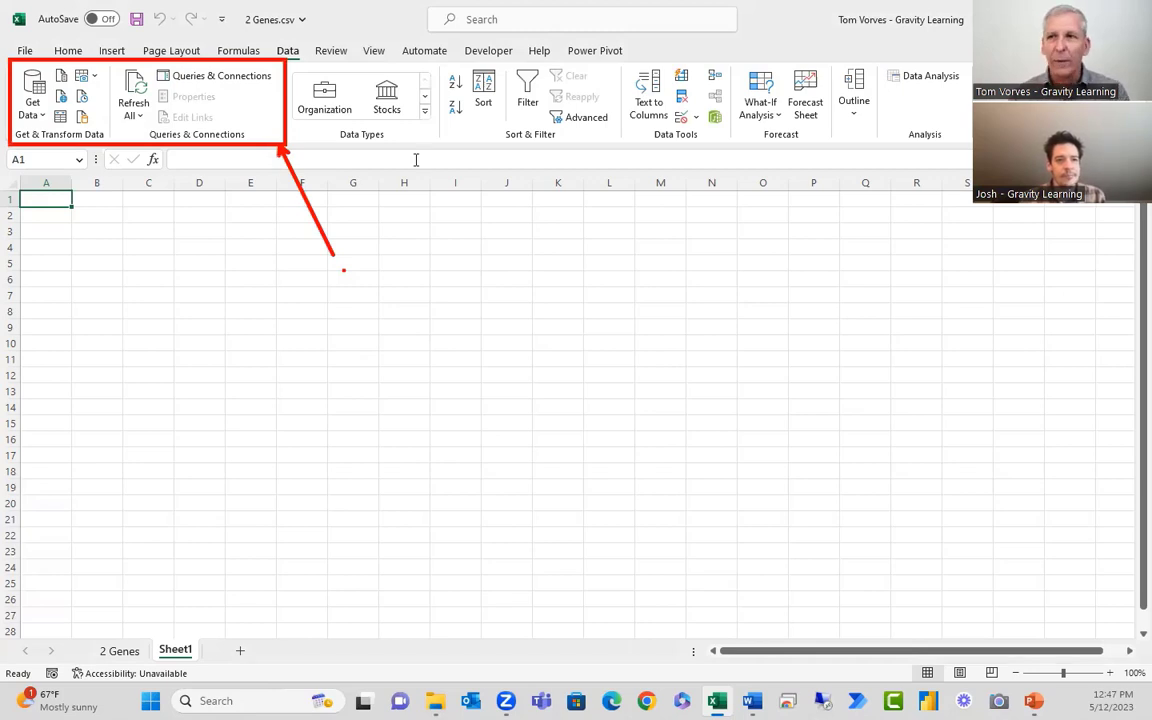
click(38, 116)
mouse_move(73, 153)
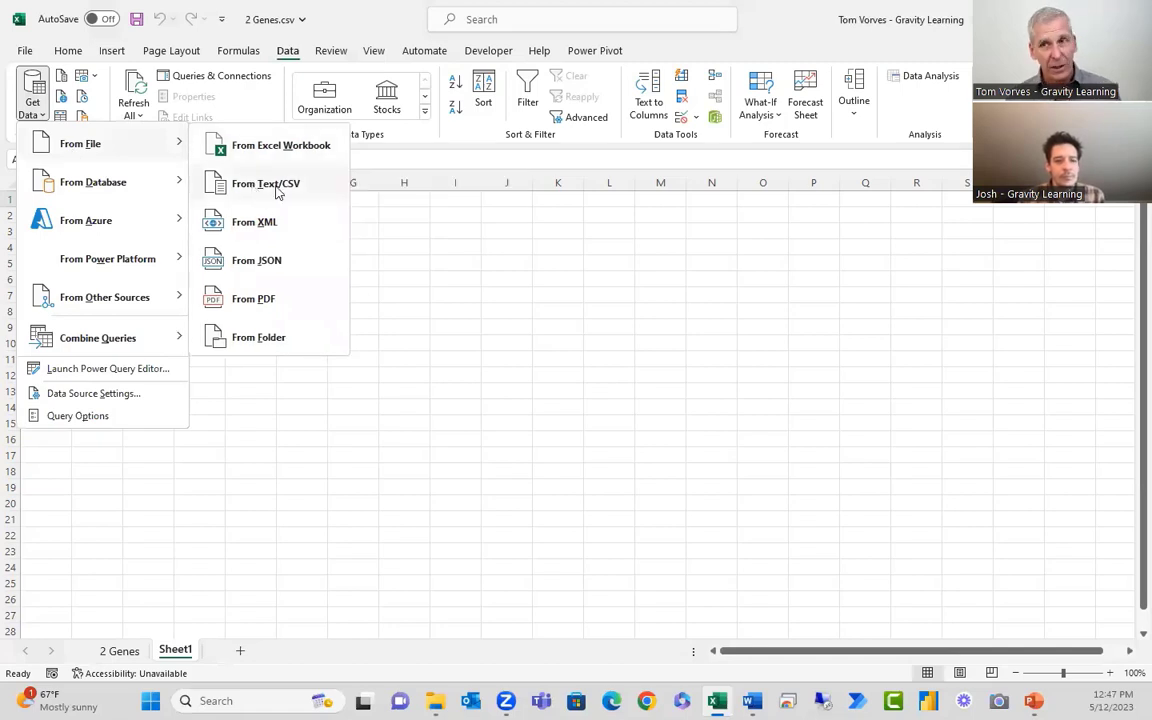
click(277, 188)
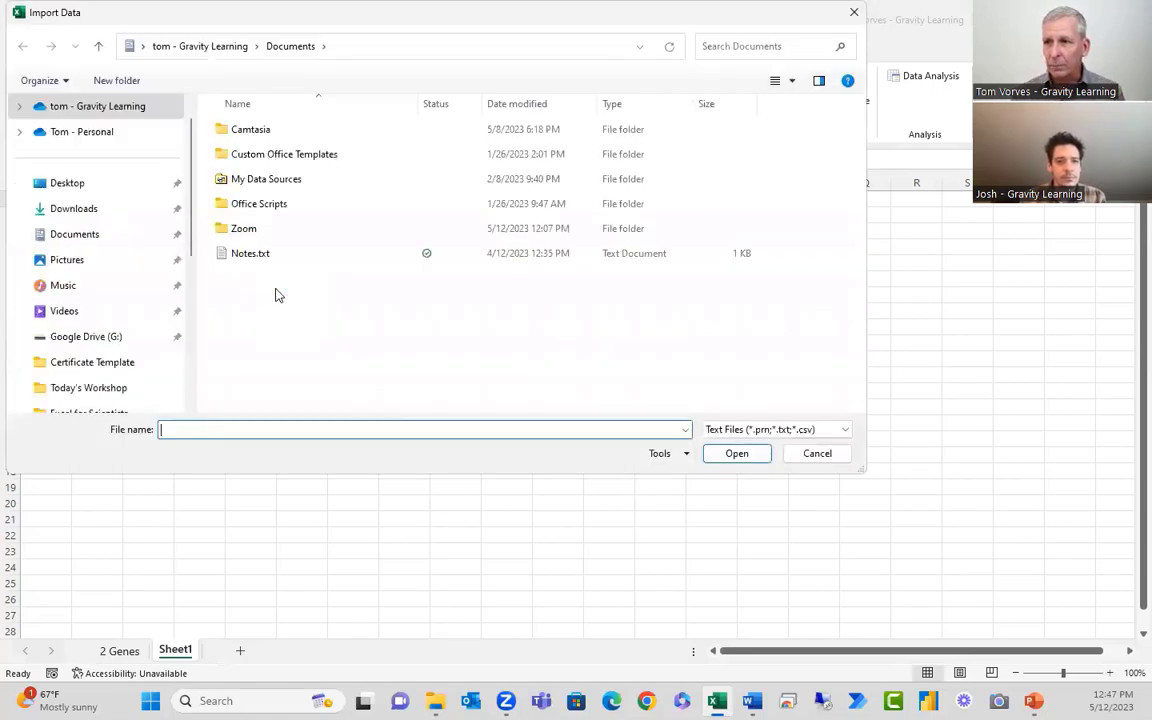
click(191, 391)
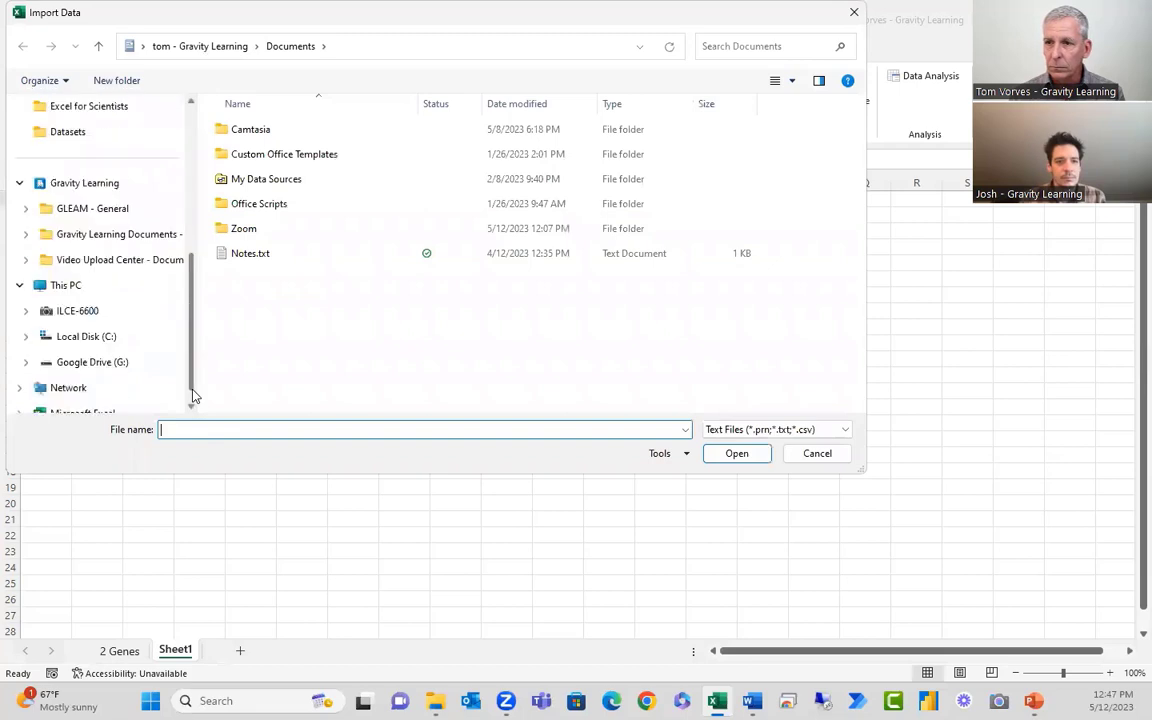
click(118, 234)
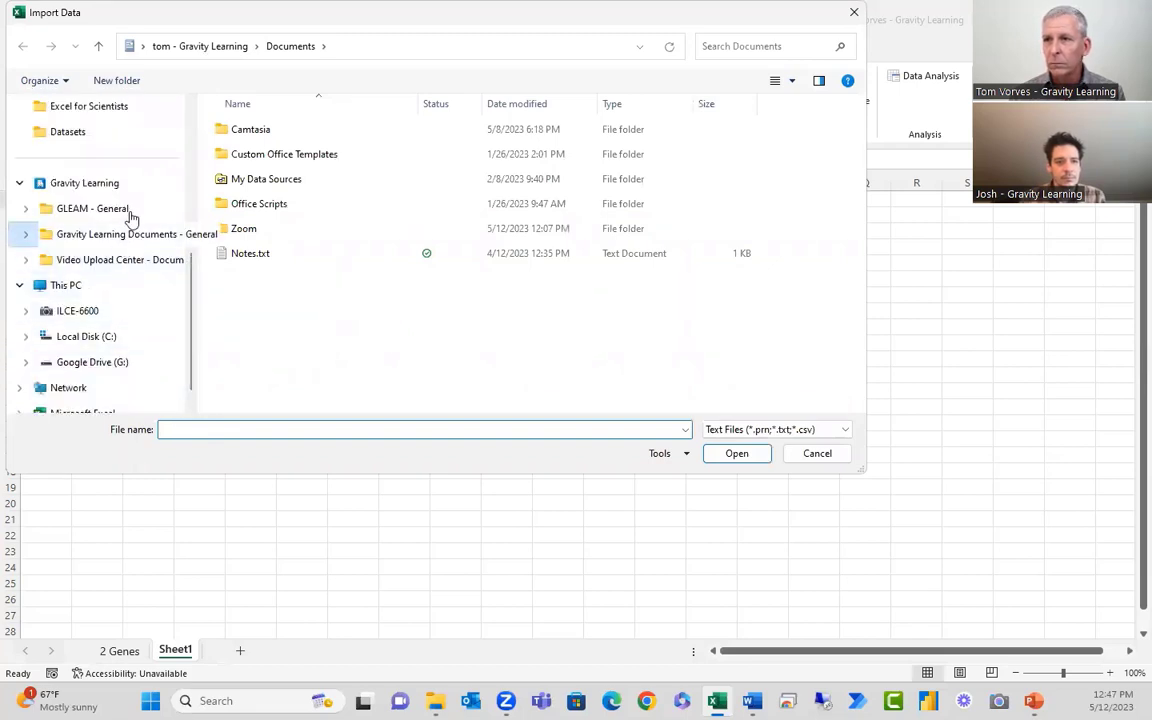
scroll(280, 360, down, 4)
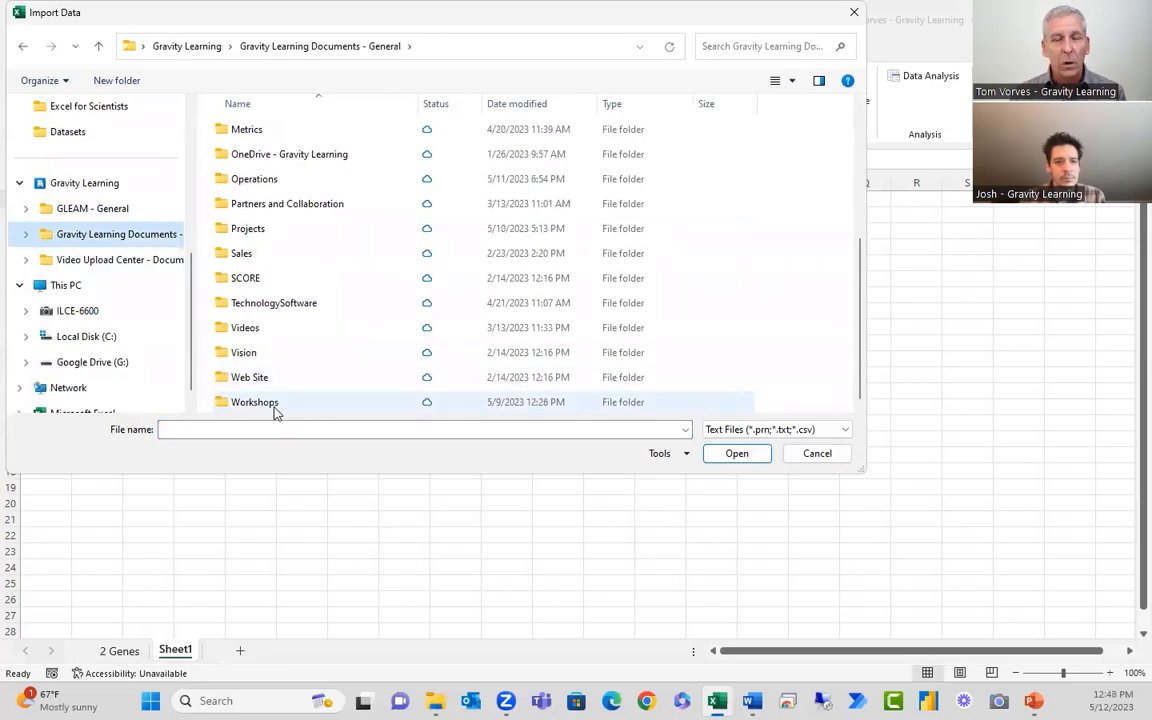
scroll(257, 229, up, 4)
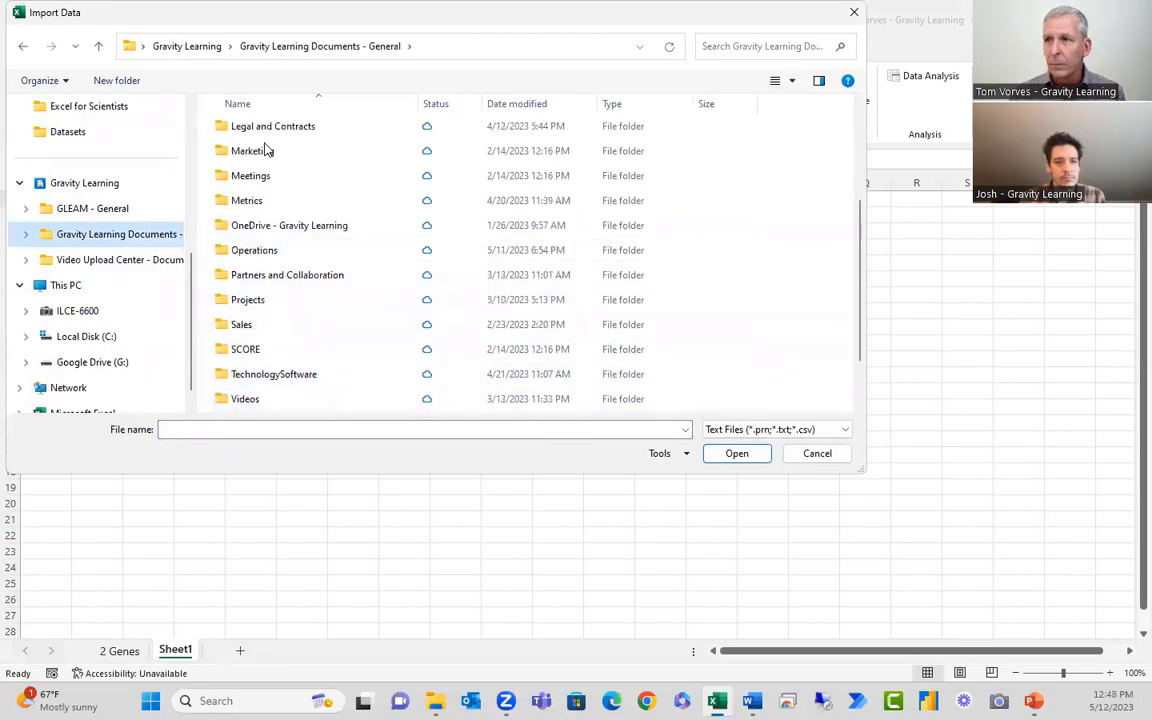
scroll(98, 215, up, 4)
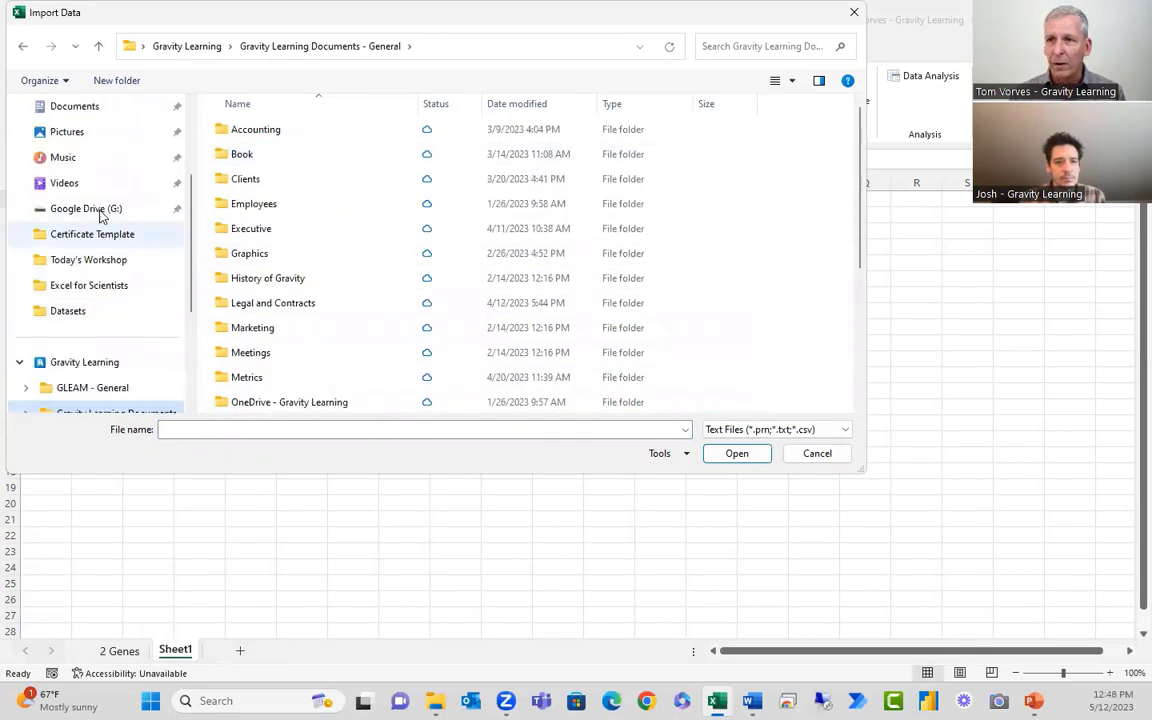
Import 2 Genes.csv from the Excel for Scientists folder inside Today's Workshop on the Desktop
scroll(82, 165, up, 2)
click(90, 184)
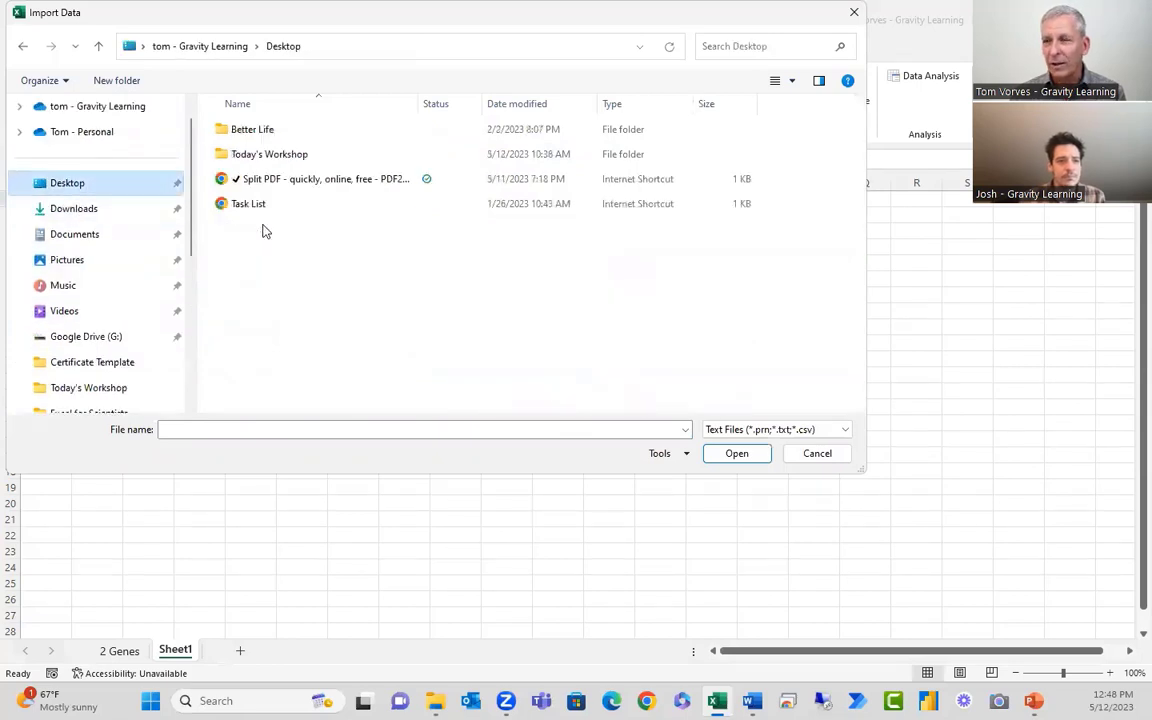
double_click(270, 154)
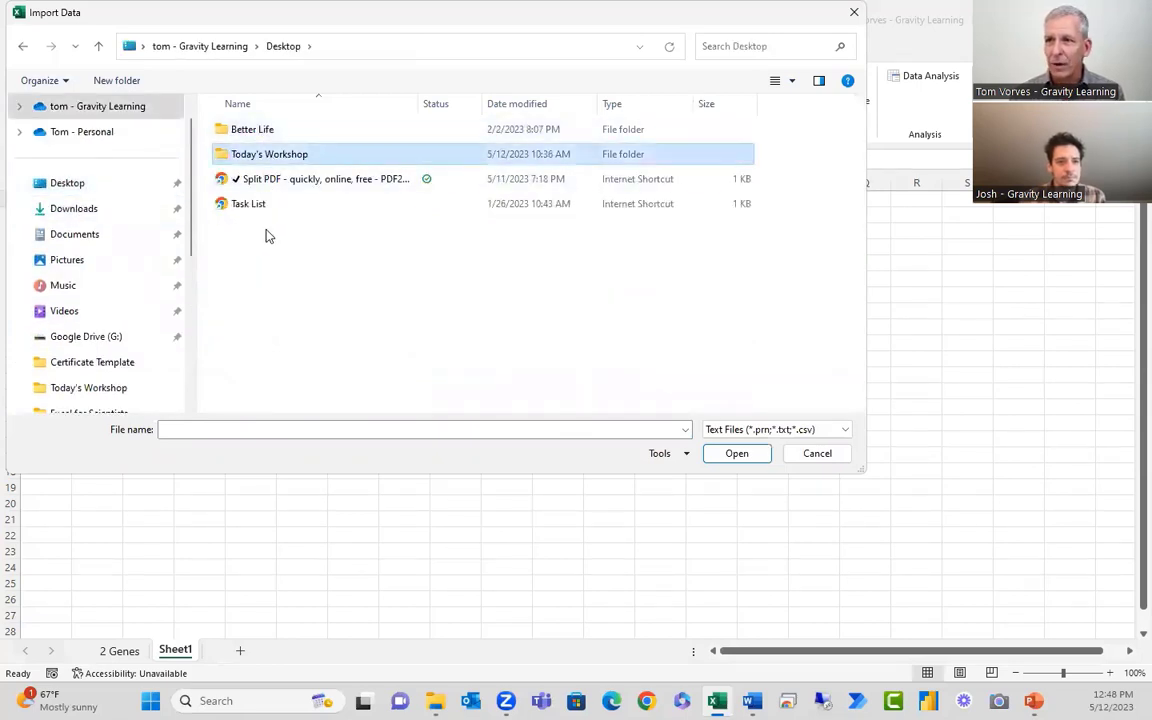
double_click(263, 134)
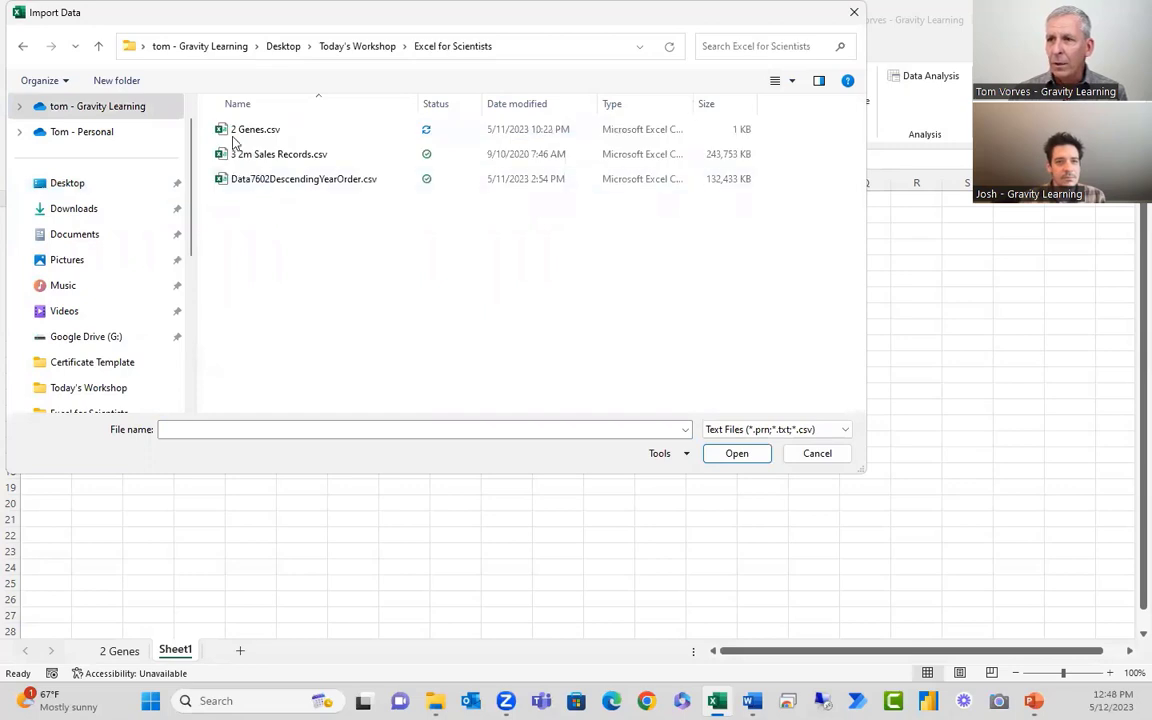
click(250, 130)
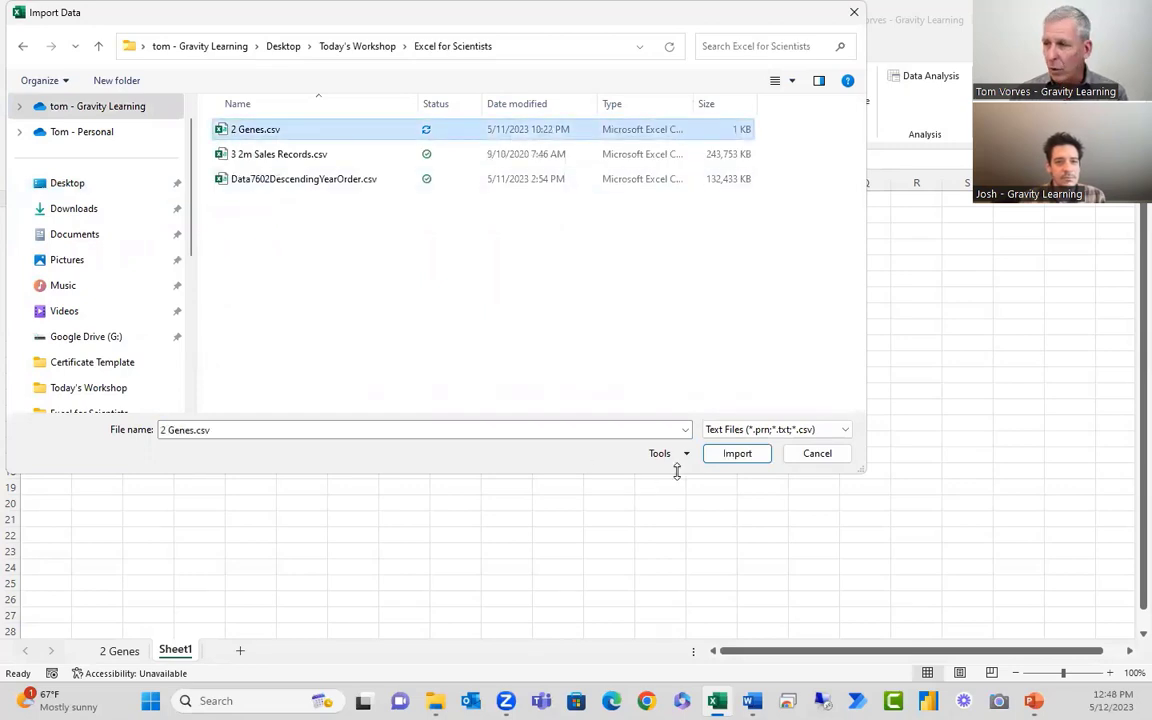
click(737, 455)
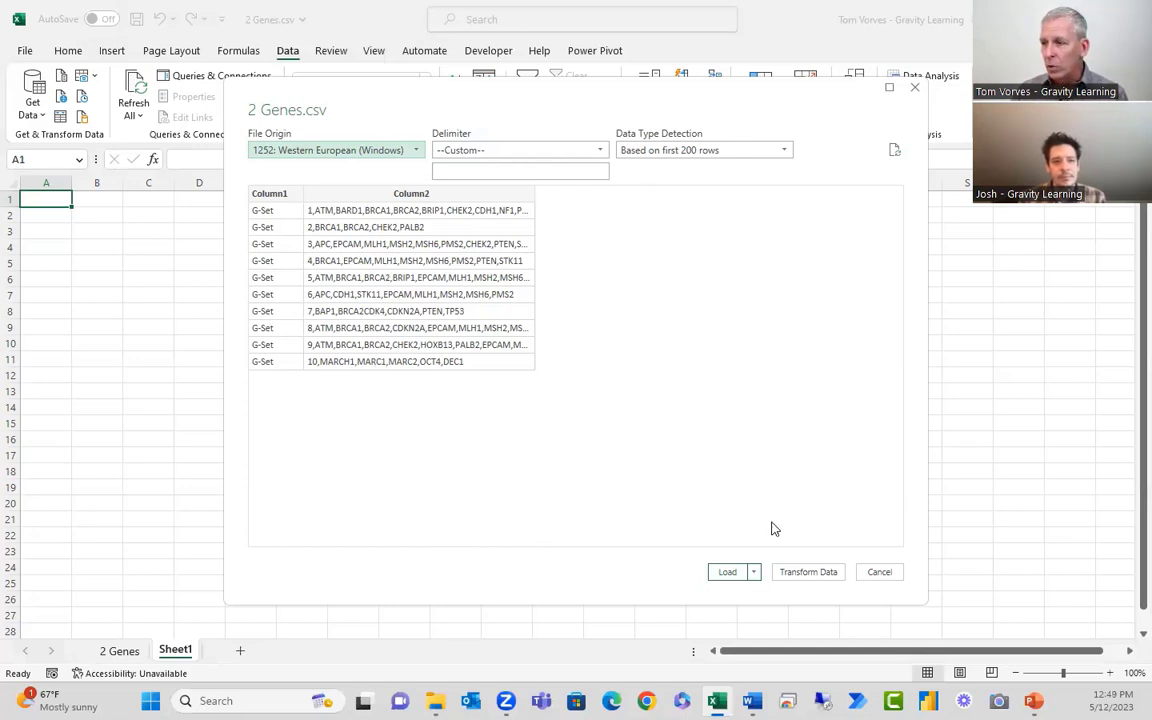
Load the previewed 2 Genes.csv data as a table on a new worksheet and deselect the table
click(754, 572)
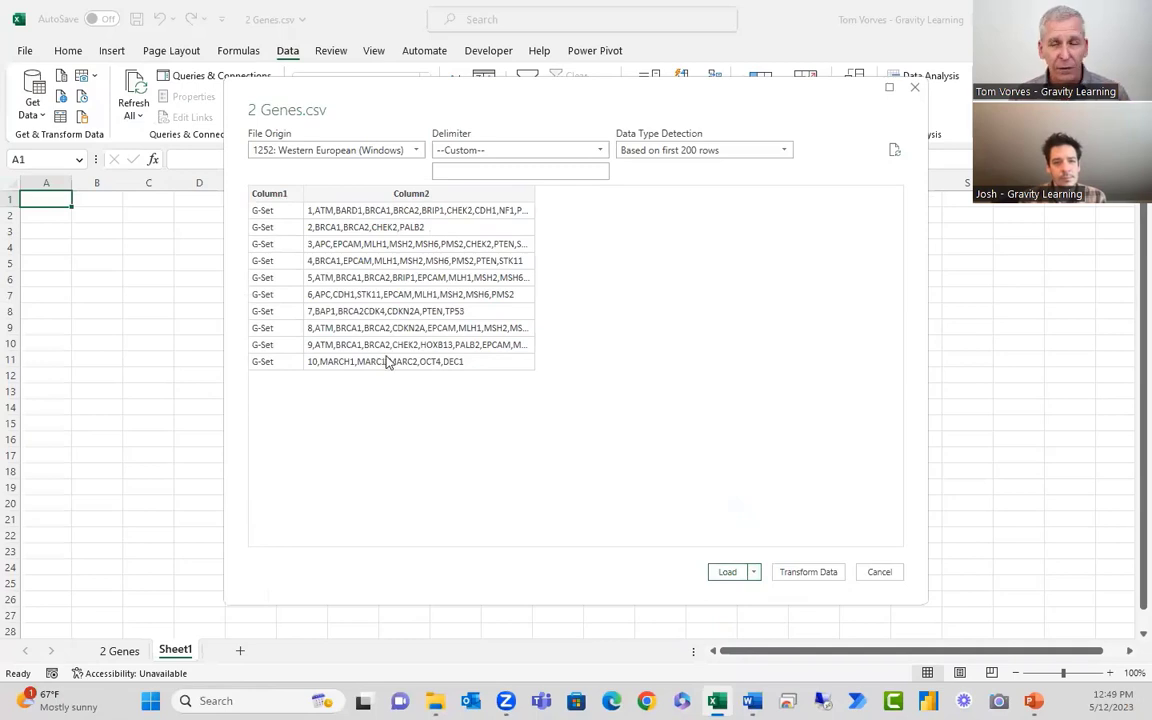
click(754, 572)
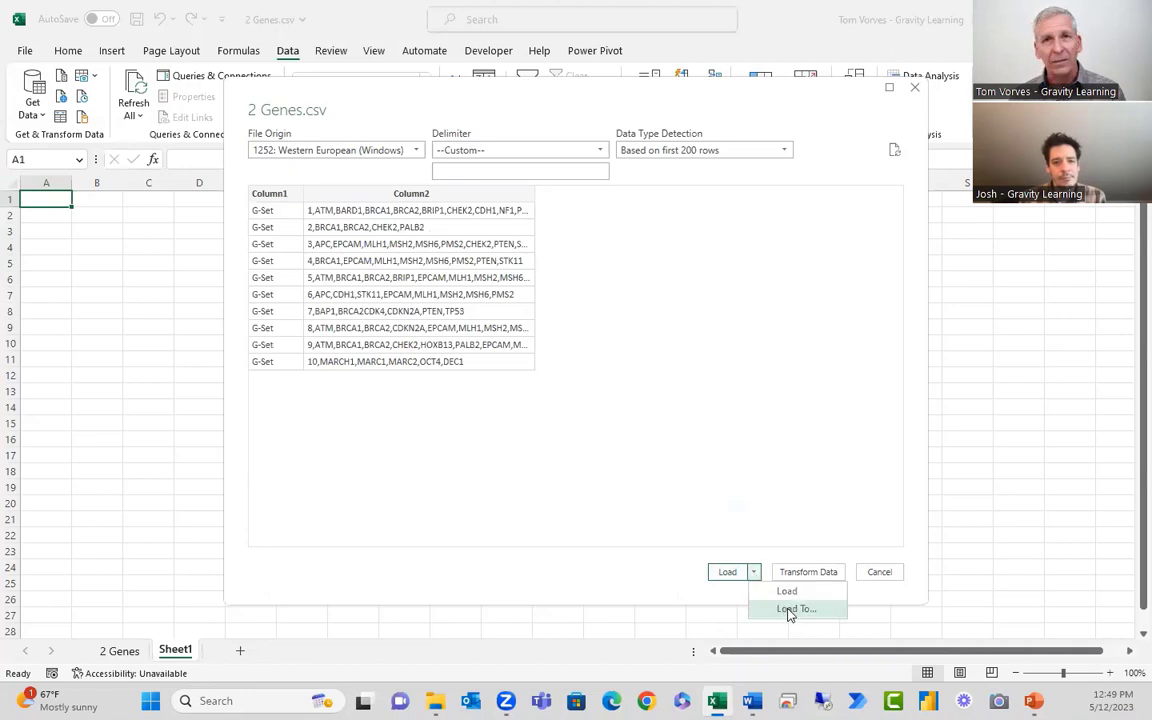
click(739, 469)
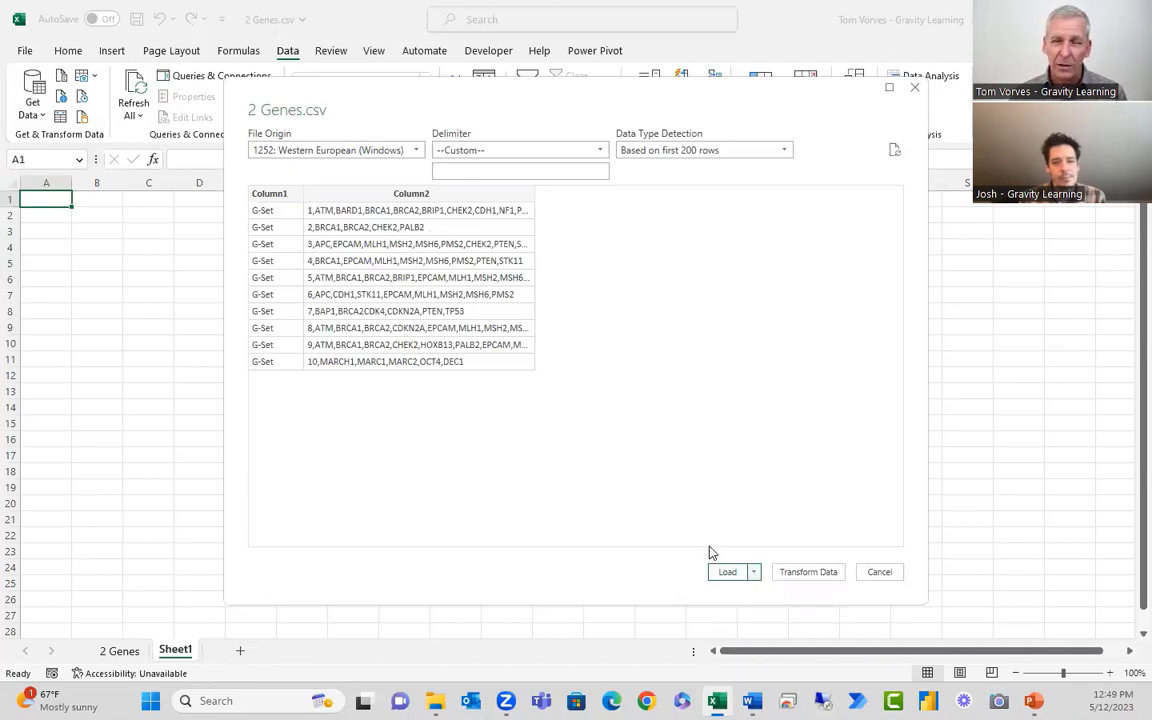
click(754, 572)
click(774, 595)
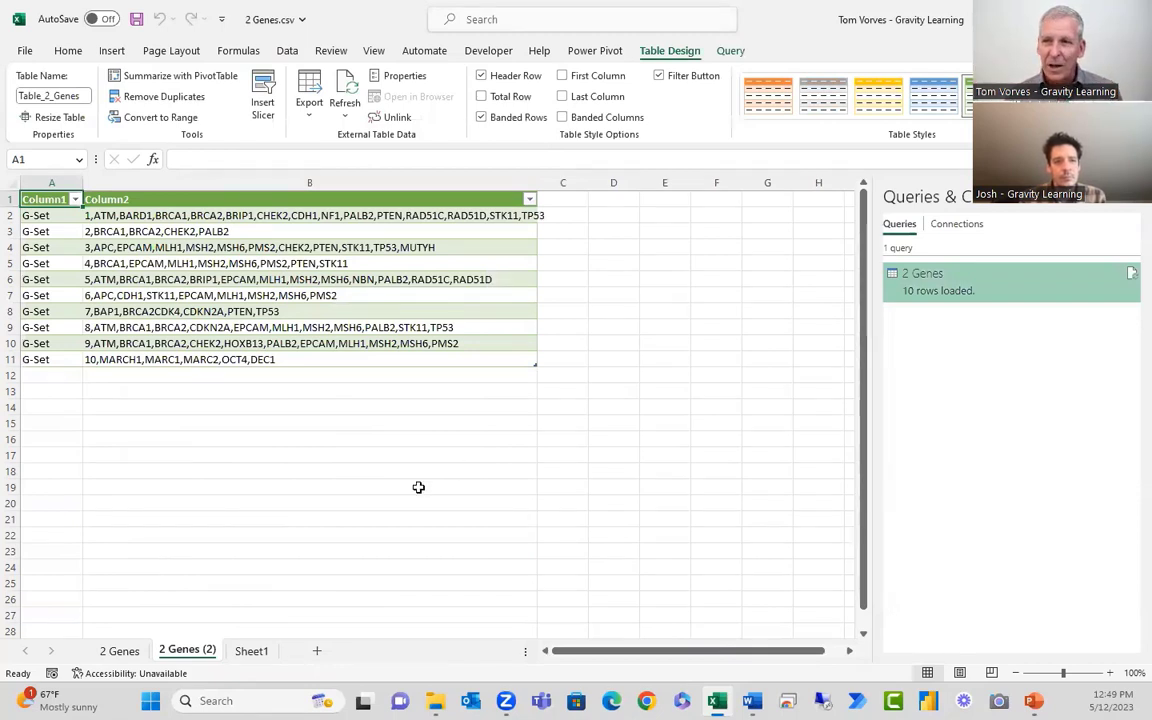
click(346, 500)
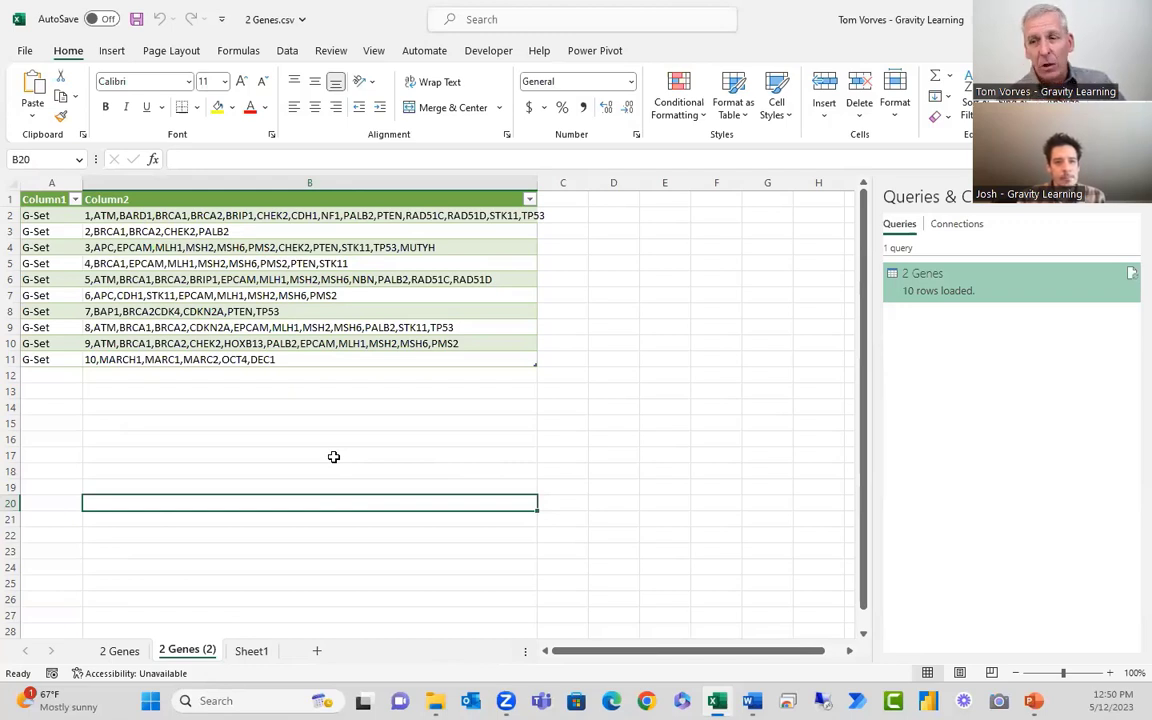
click(287, 51)
click(45, 116)
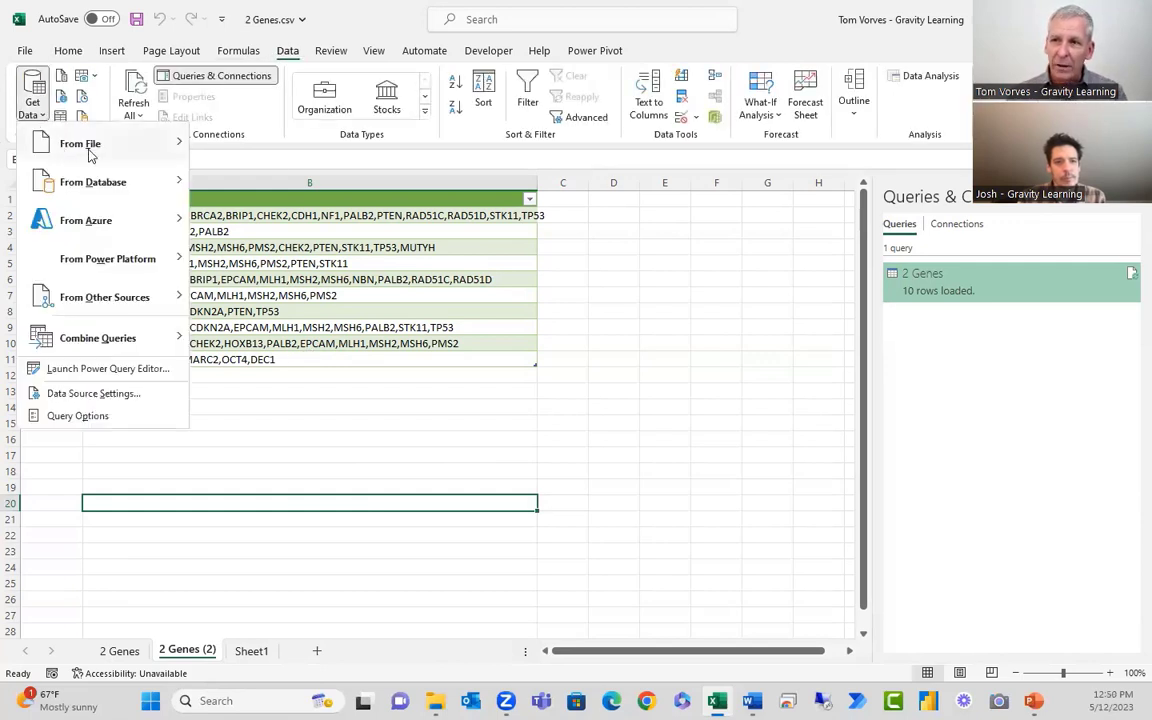
mouse_move(88, 145)
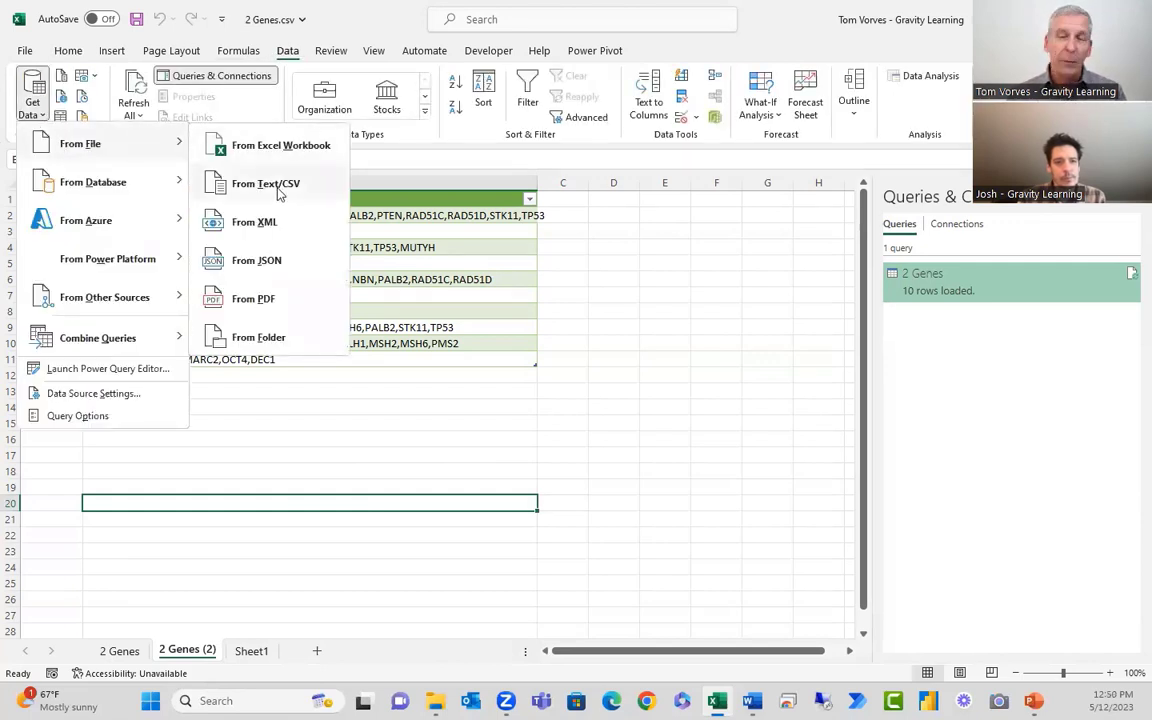
click(285, 498)
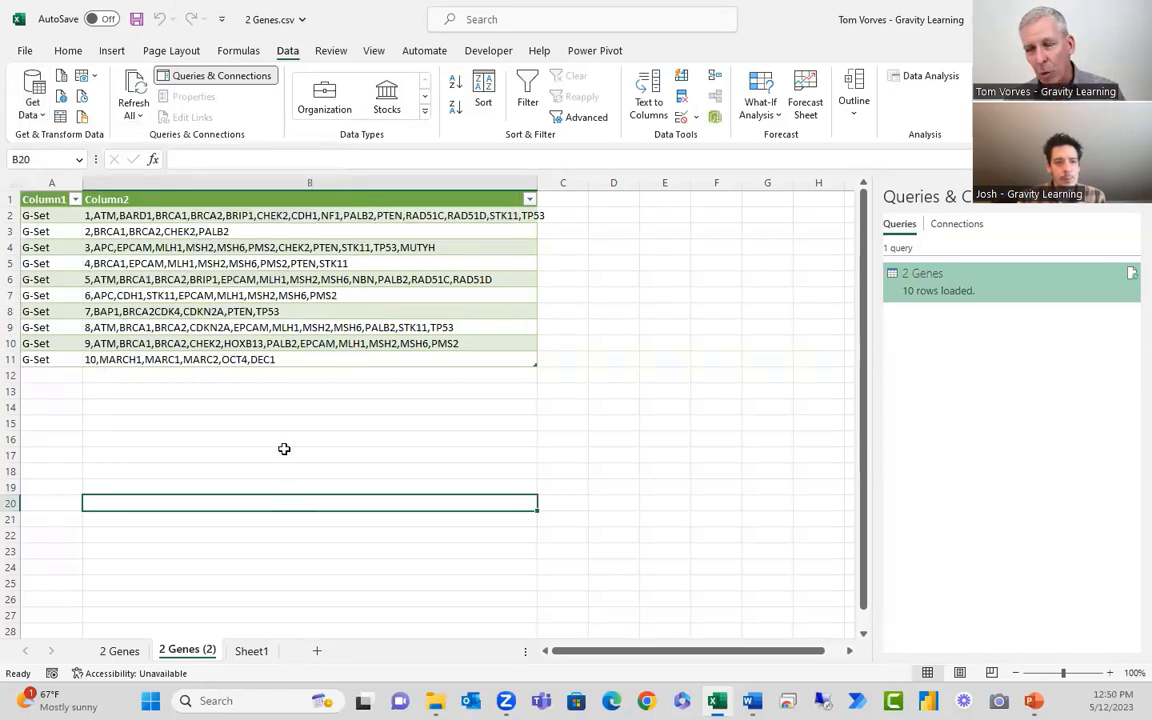
click(285, 219)
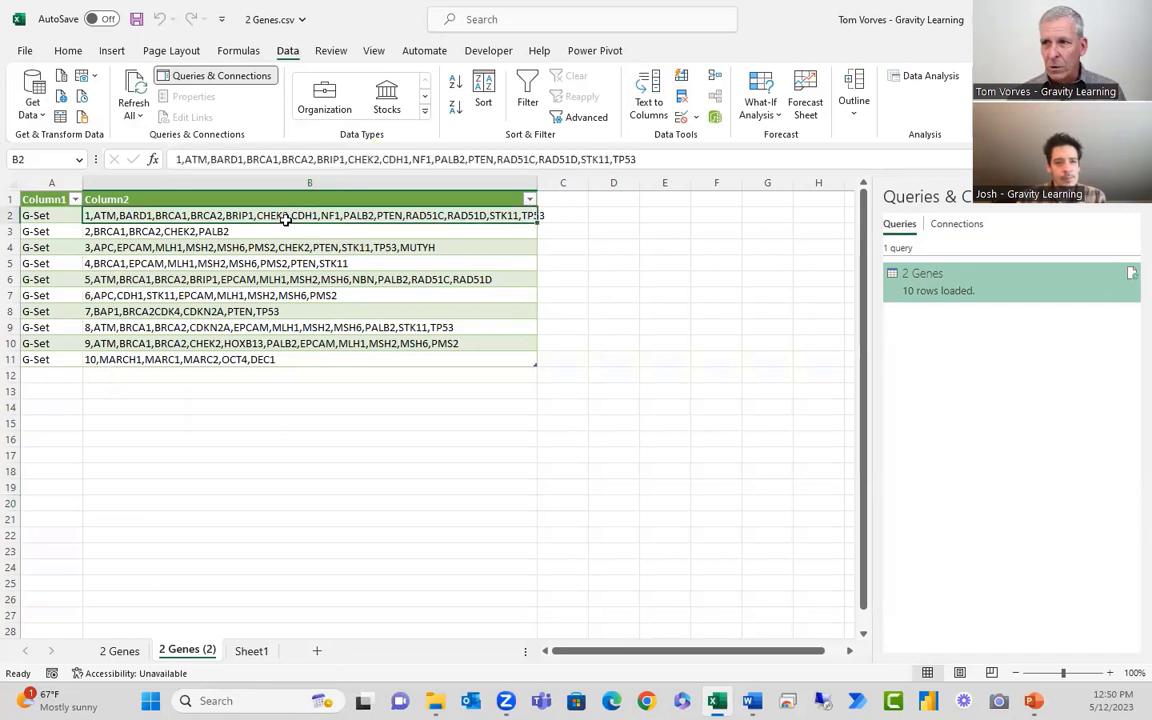
click(189, 521)
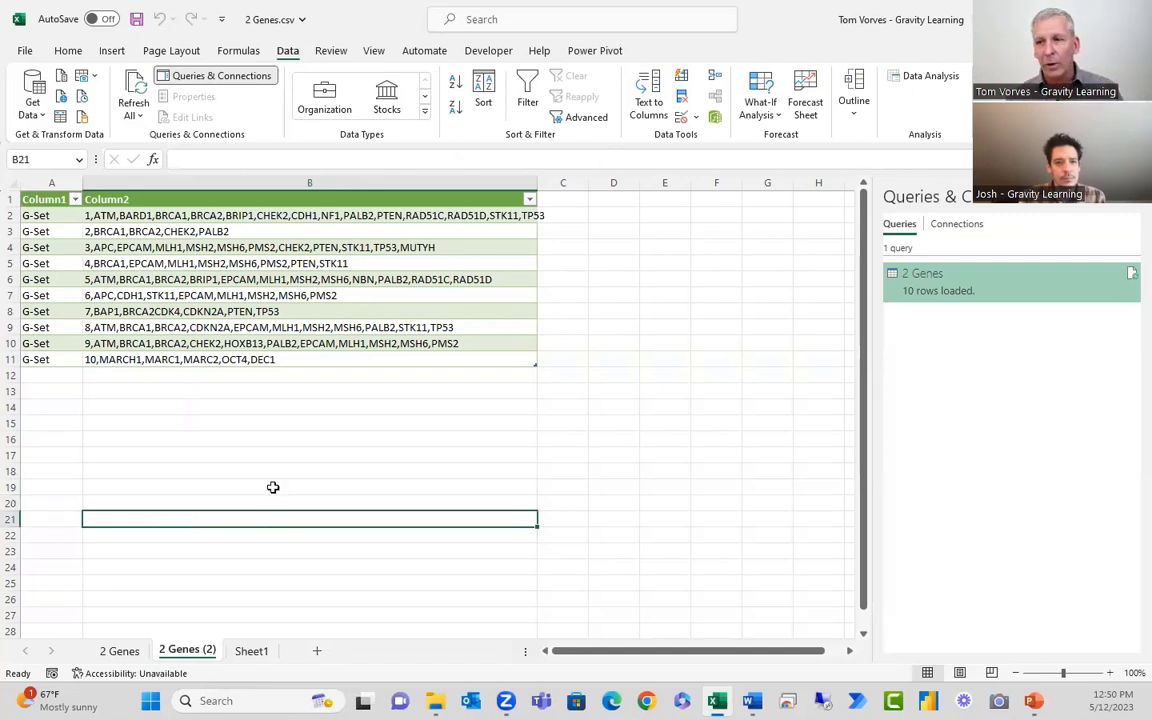
click(258, 456)
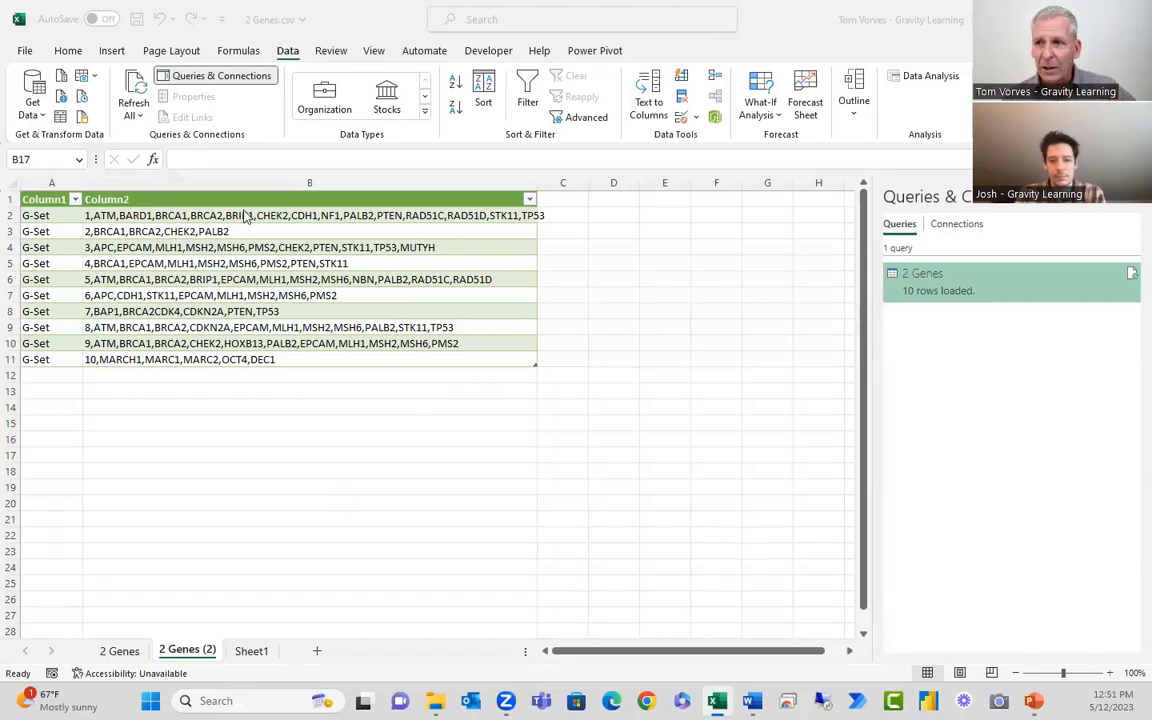
Split the gene lists in B2:B11 using Text to Columns as delimited data, with Comma instead of Tab as the delimiter
drag(257, 215, 265, 360)
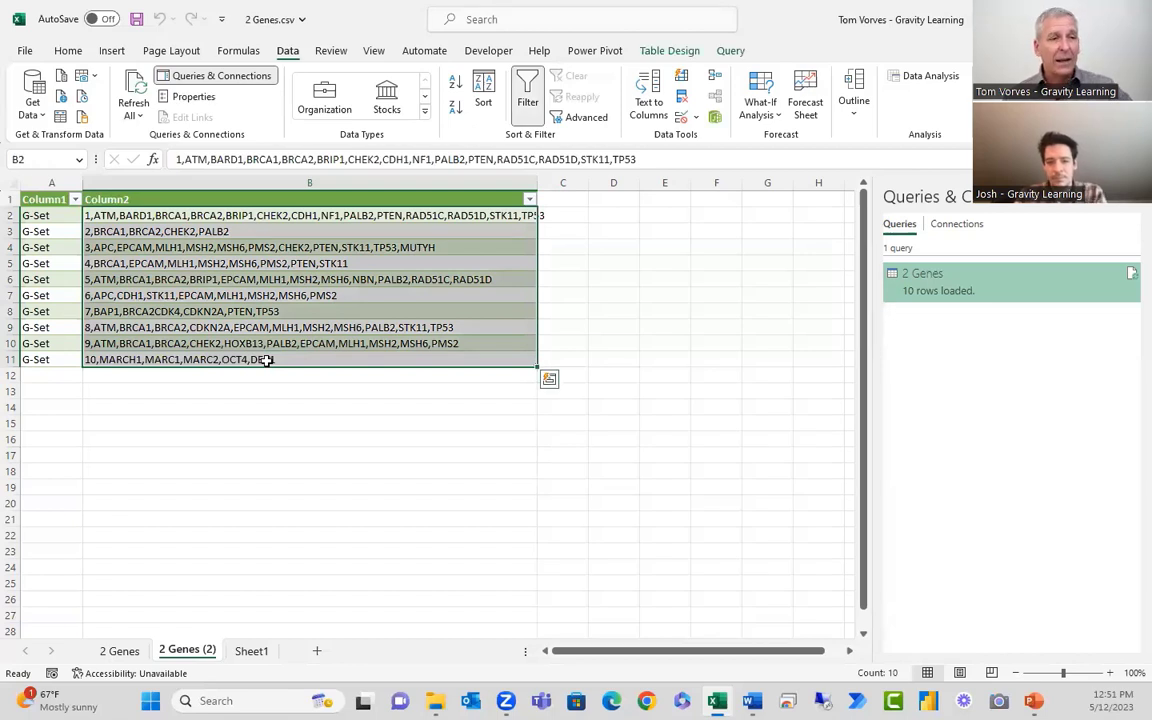
click(655, 96)
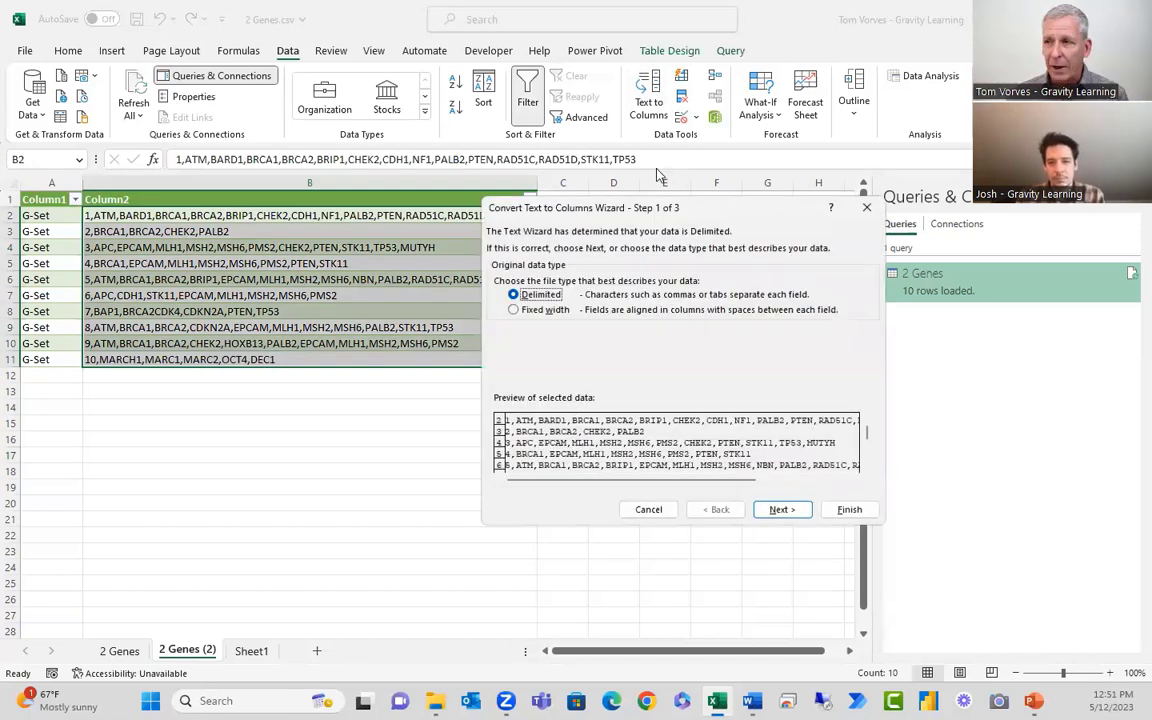
click(780, 509)
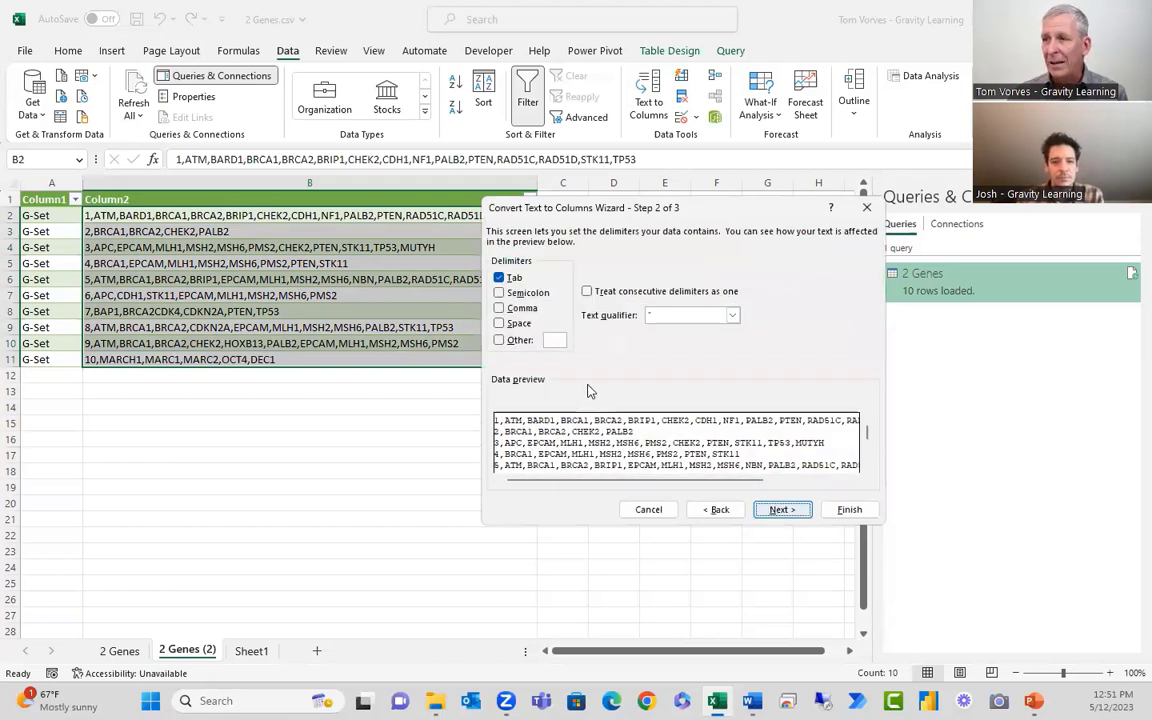
click(519, 310)
click(499, 278)
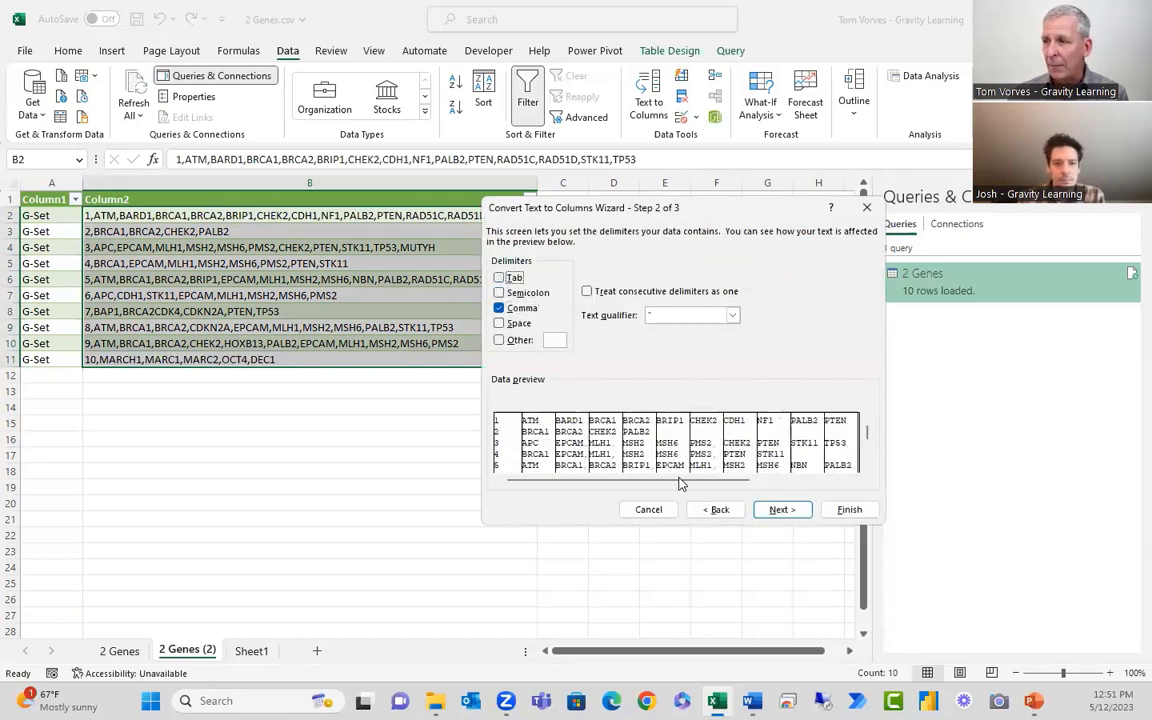
click(830, 509)
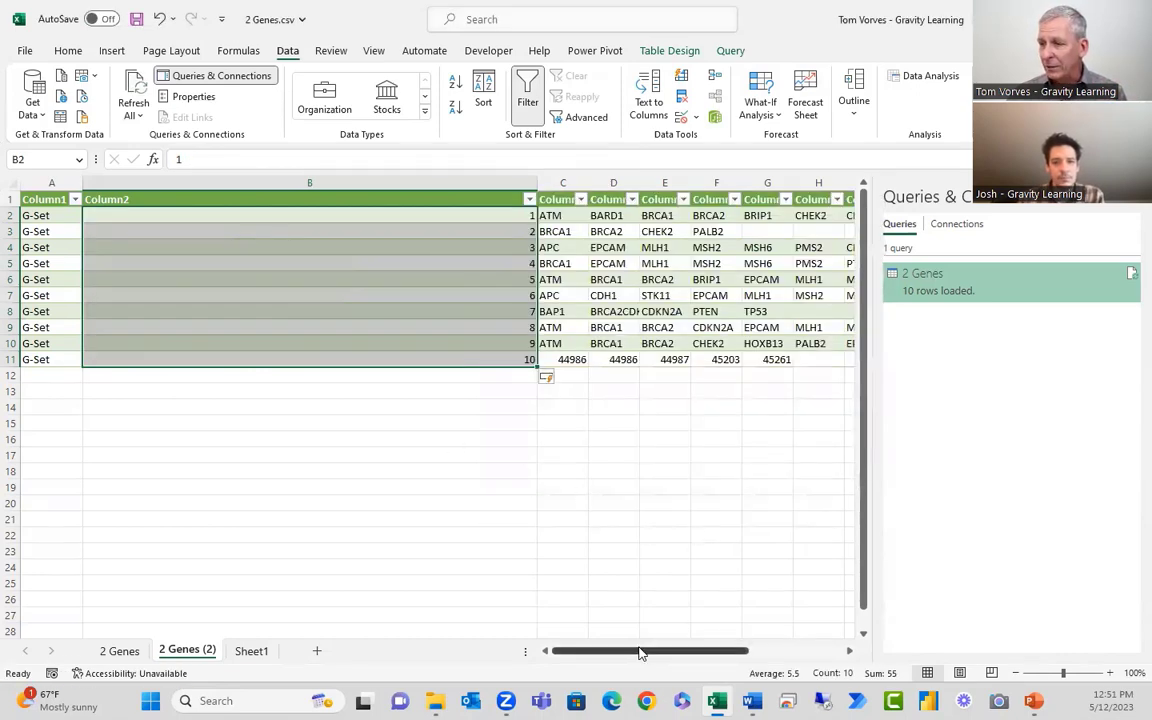
Close the Queries & Connections pane and examine how the G-Set 10 gene names in C11:G11 were converted
click(1131, 197)
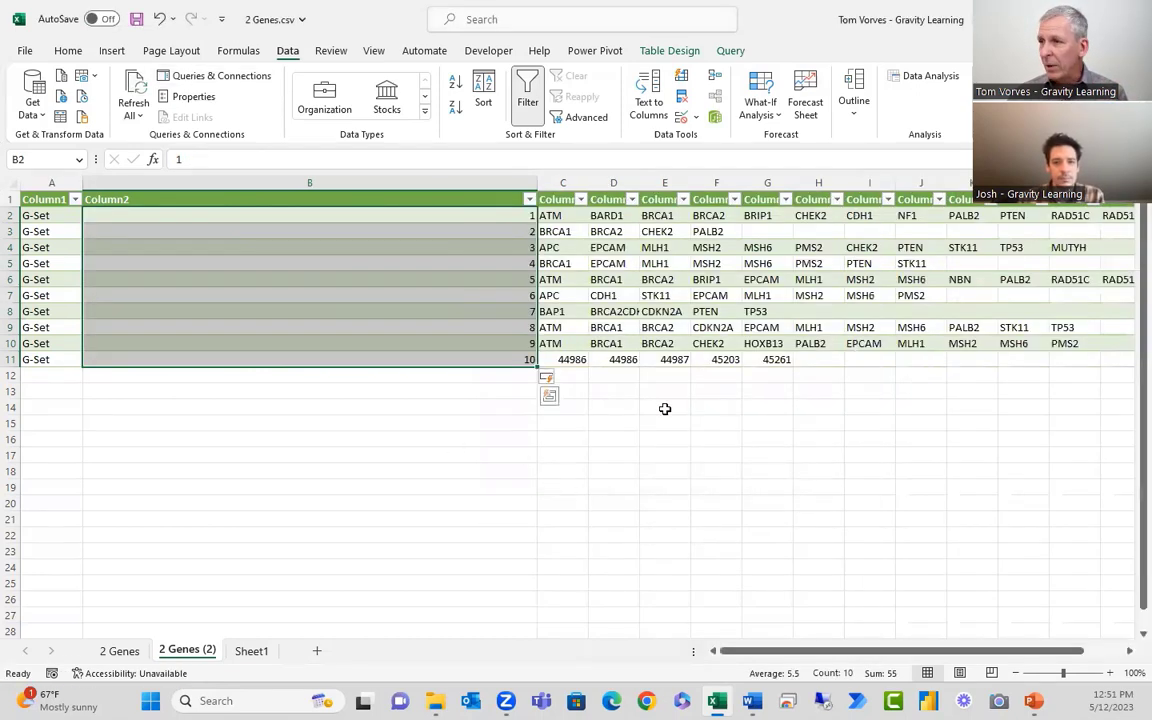
click(665, 408)
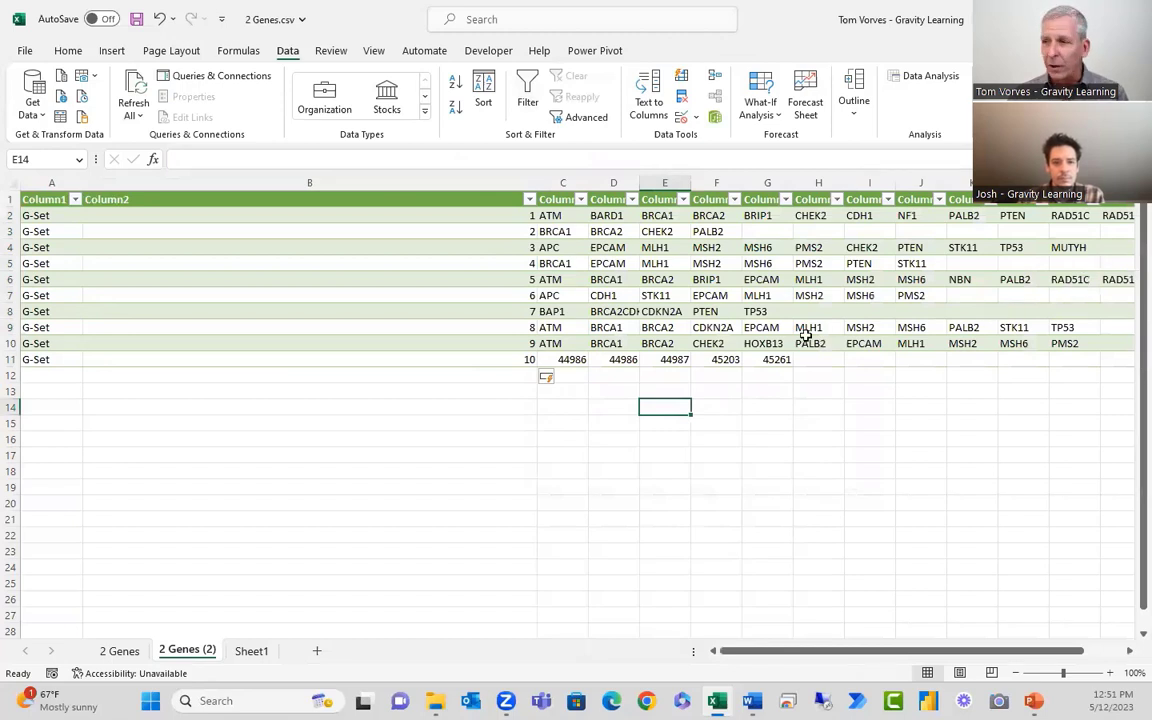
drag(580, 360, 772, 362)
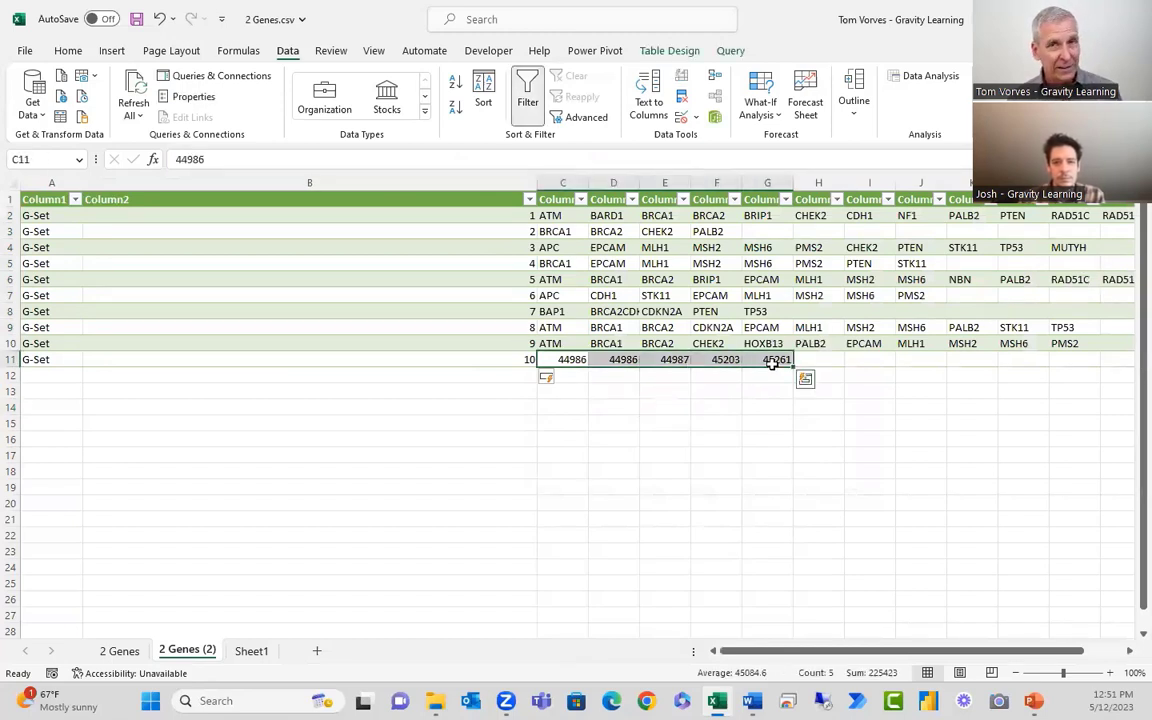
Undo the comma split of the gene lists and the table expansion that came with it
click(722, 450)
key(ctrl+z)
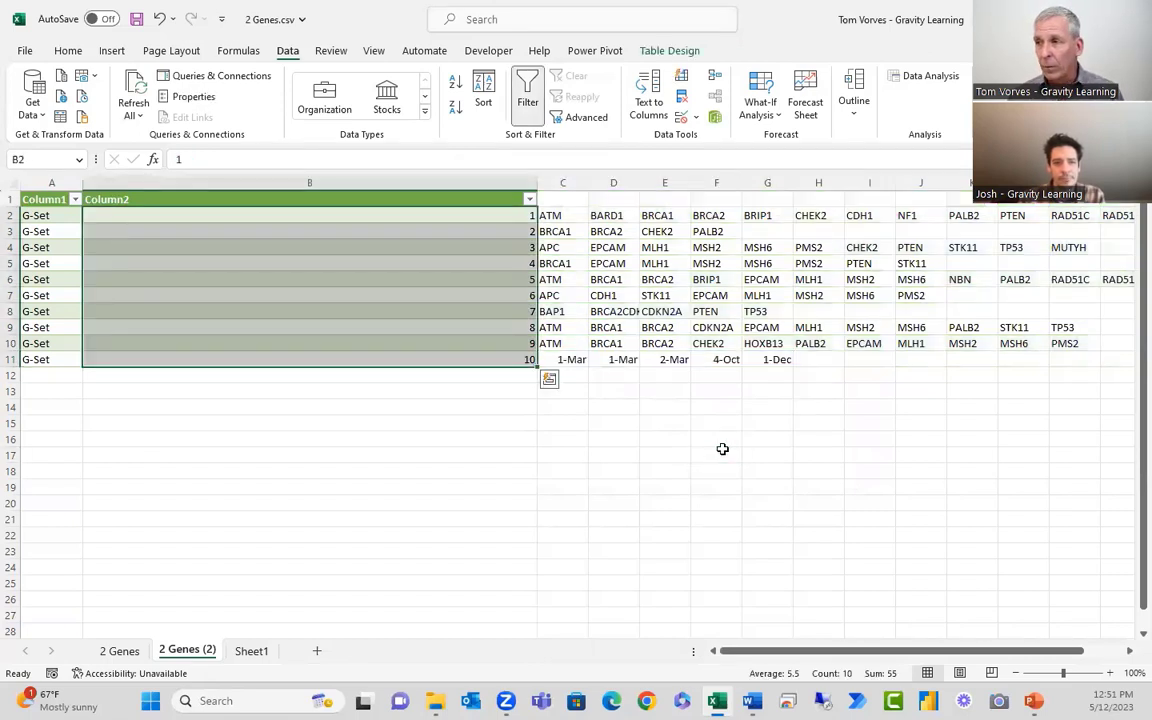
key(ctrl+z)
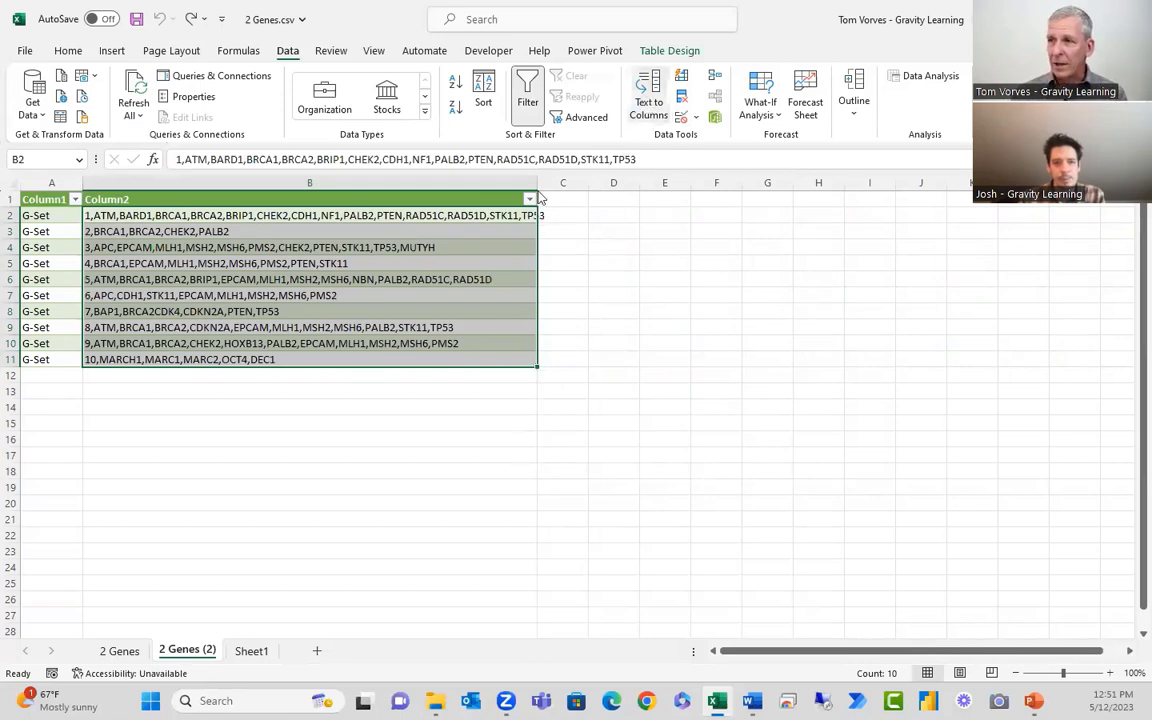
Split B2:B11 by comma with Text to Columns, formatting the second, third and fourth resulting columns as Text
click(648, 95)
click(771, 511)
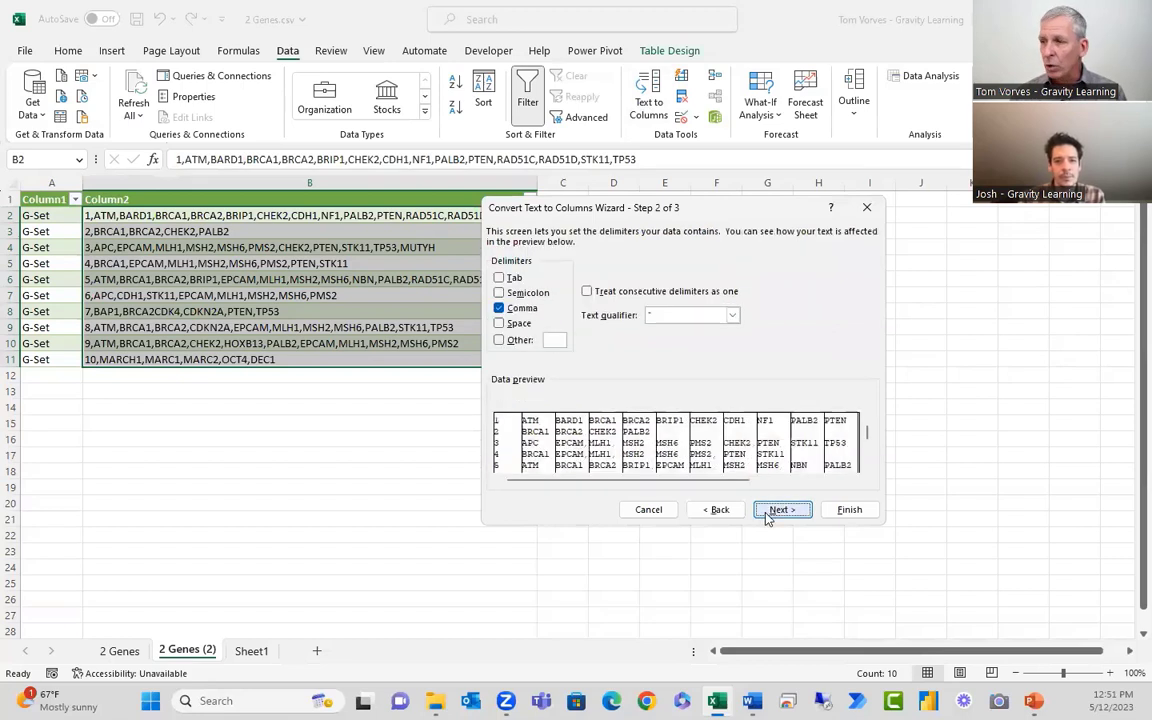
click(767, 513)
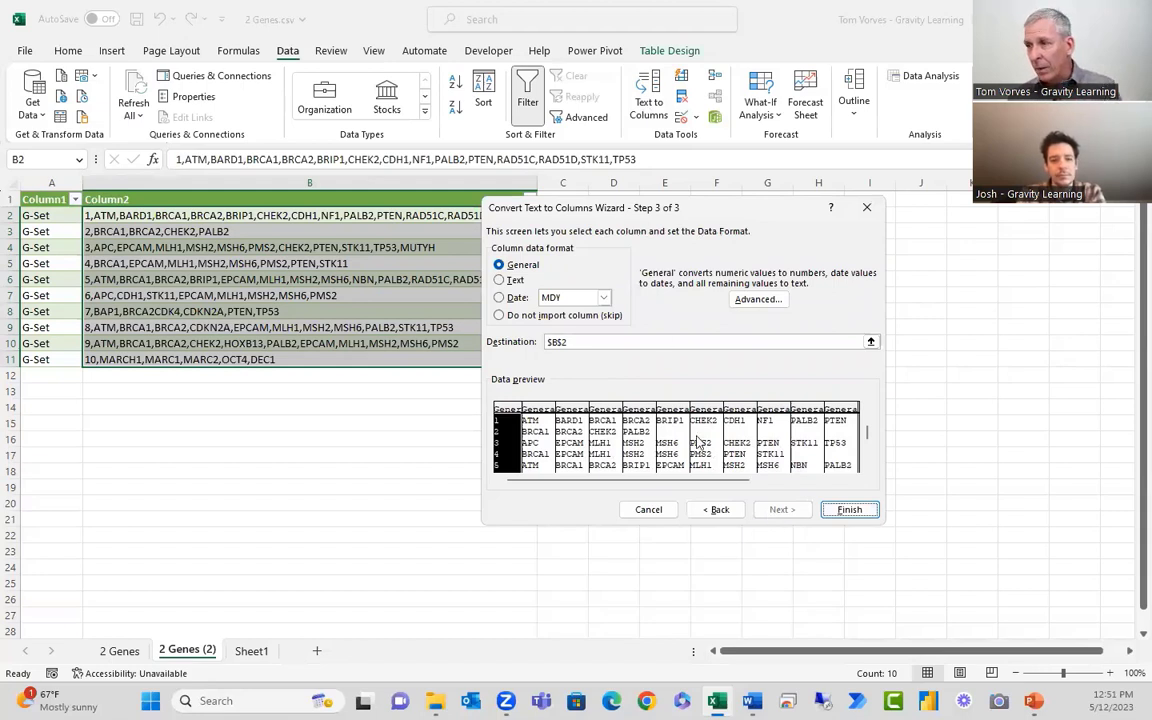
click(535, 412)
click(500, 280)
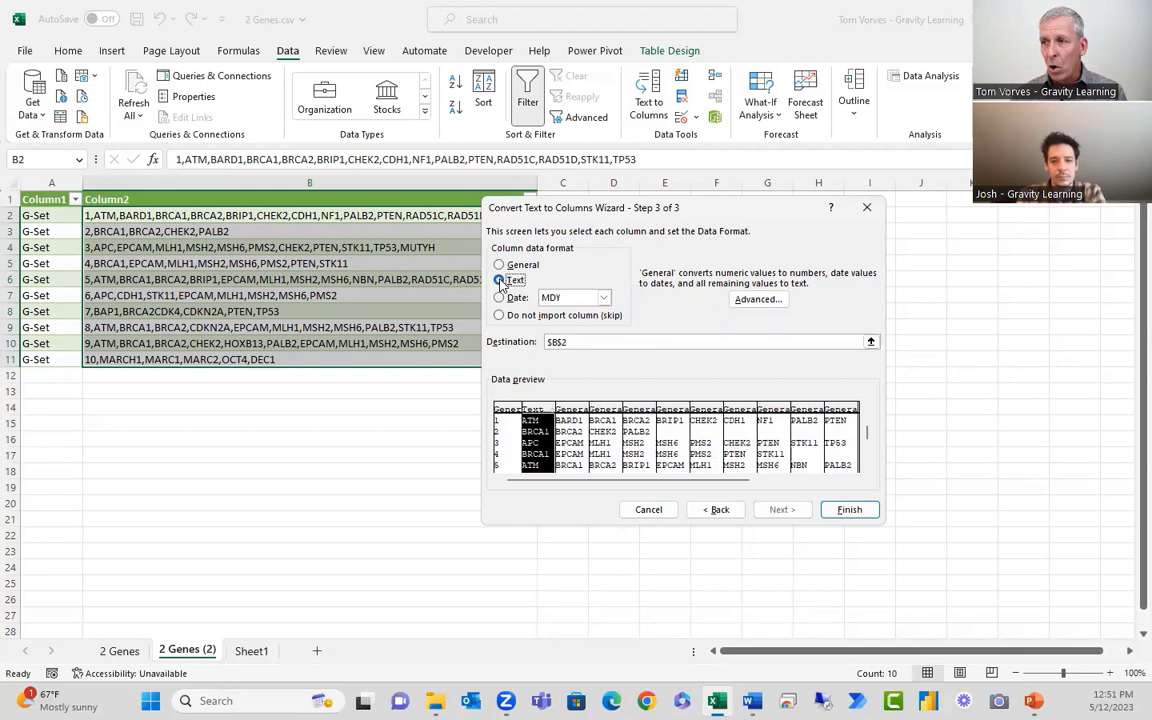
click(572, 420)
click(499, 280)
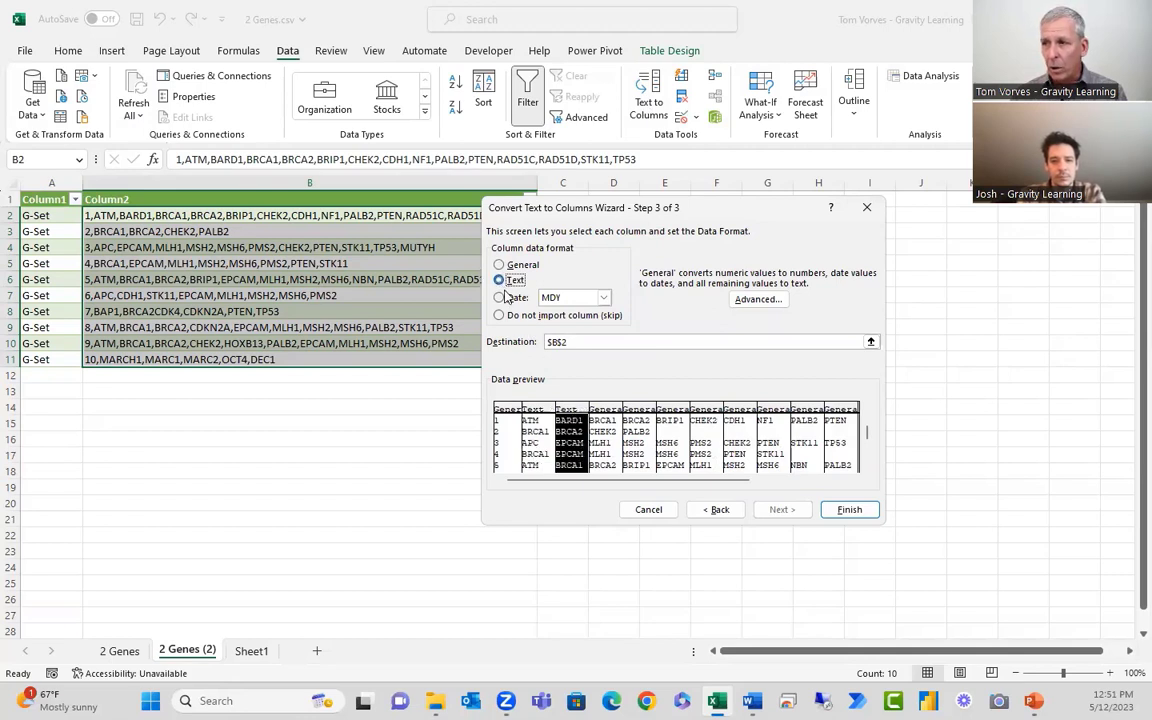
click(603, 419)
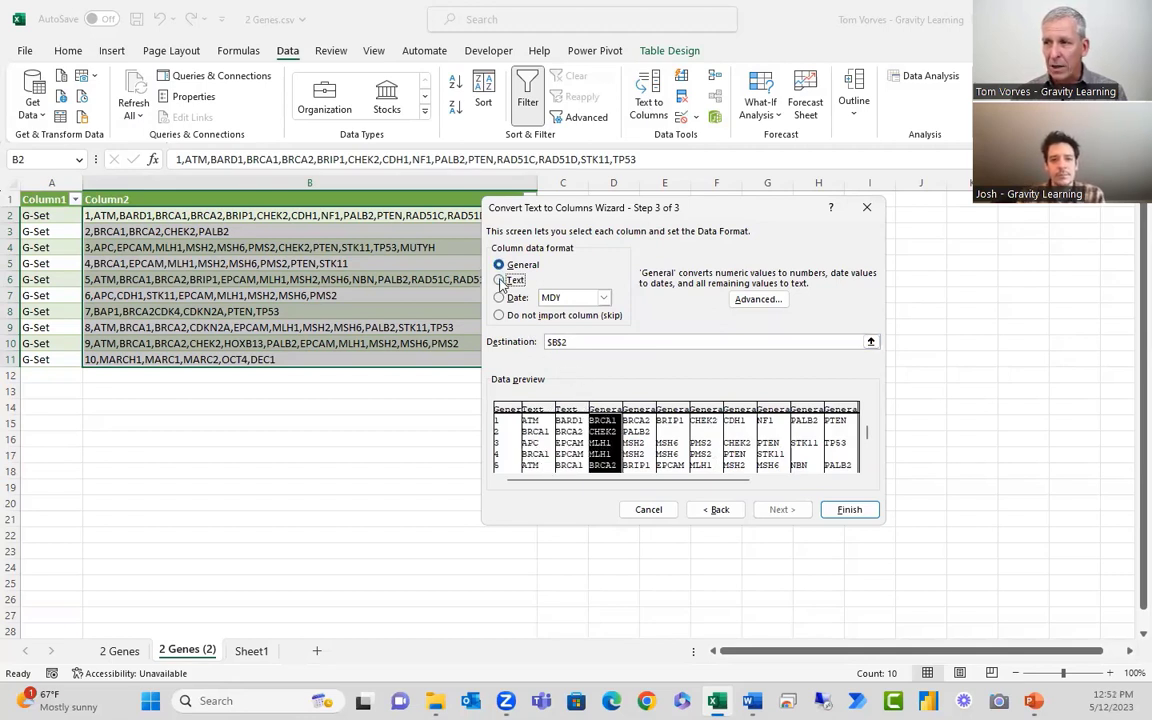
click(500, 281)
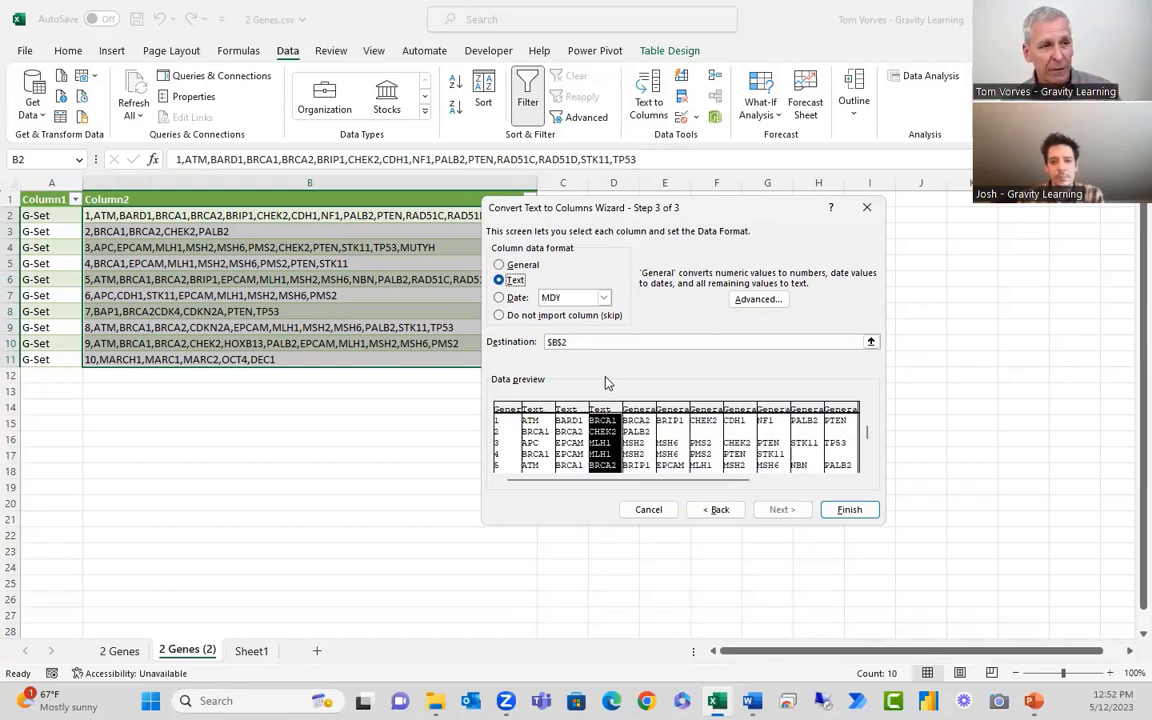
click(849, 509)
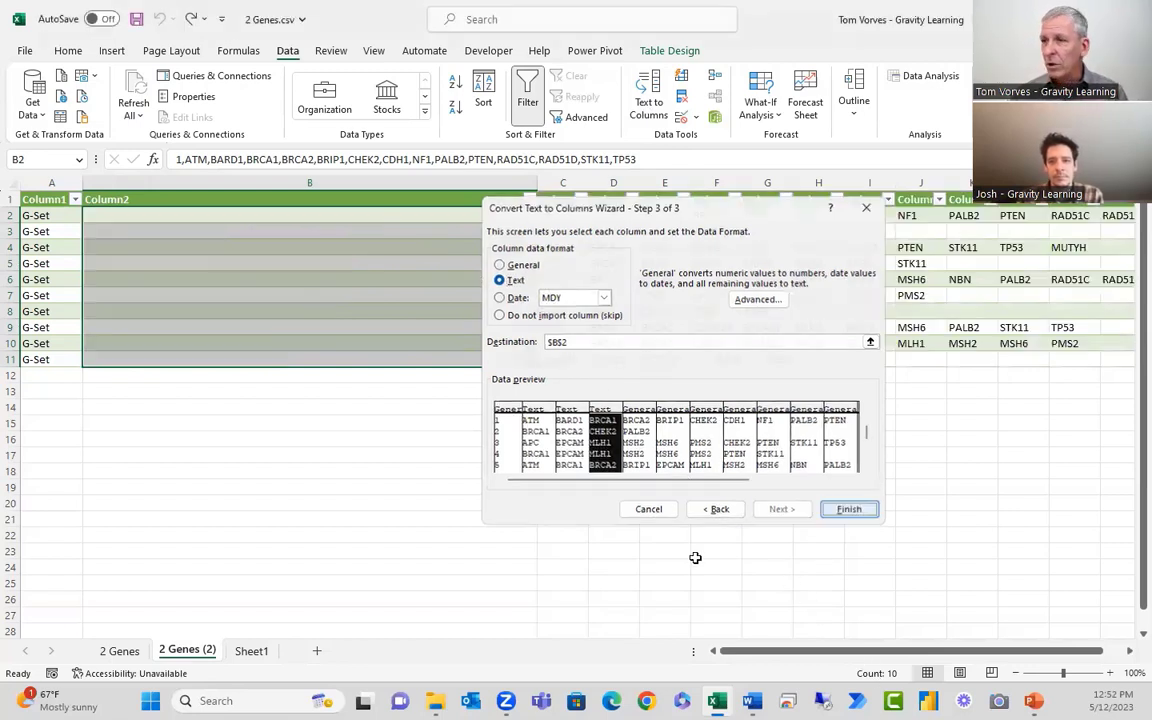
Compare the G-Set 10 names in the Text-formatted cells C11:E11 with the General-formatted cells F11:G11
click(545, 359)
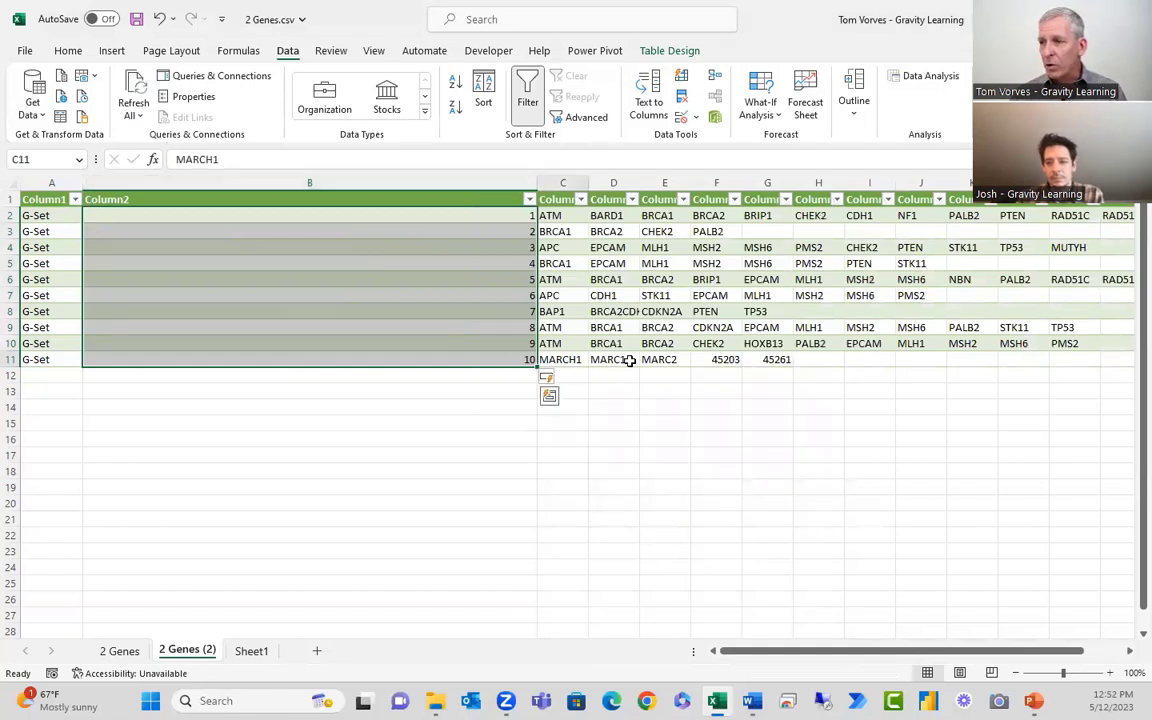
drag(628, 360, 661, 360)
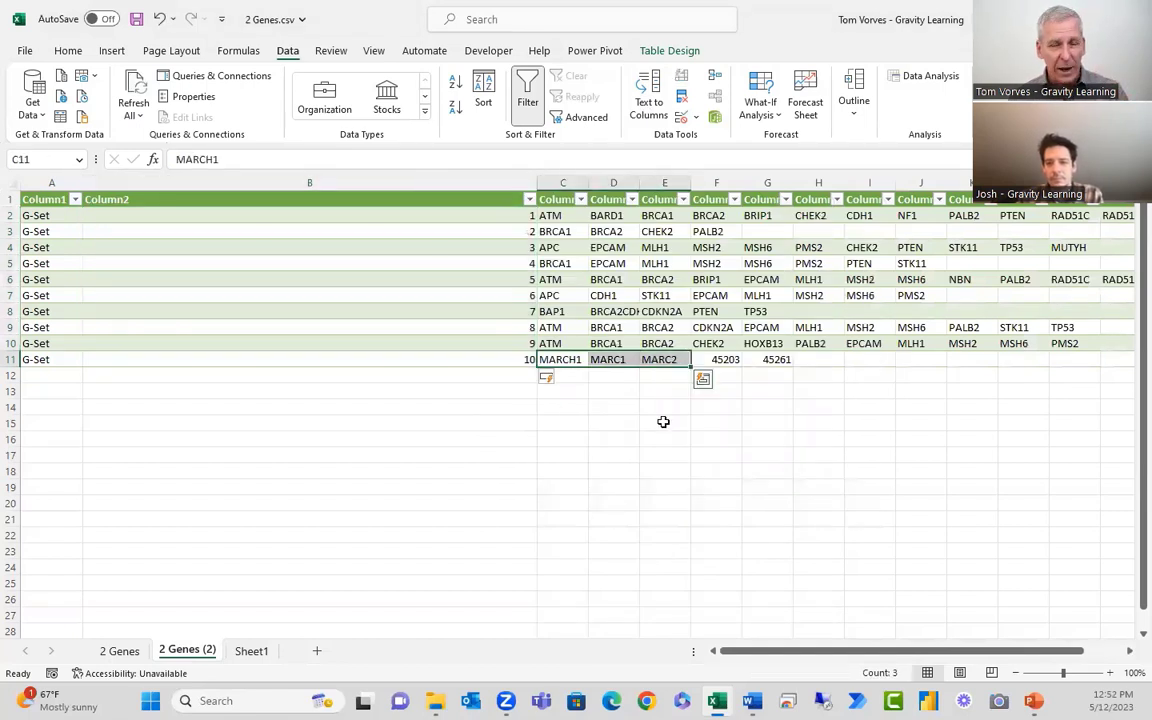
click(739, 361)
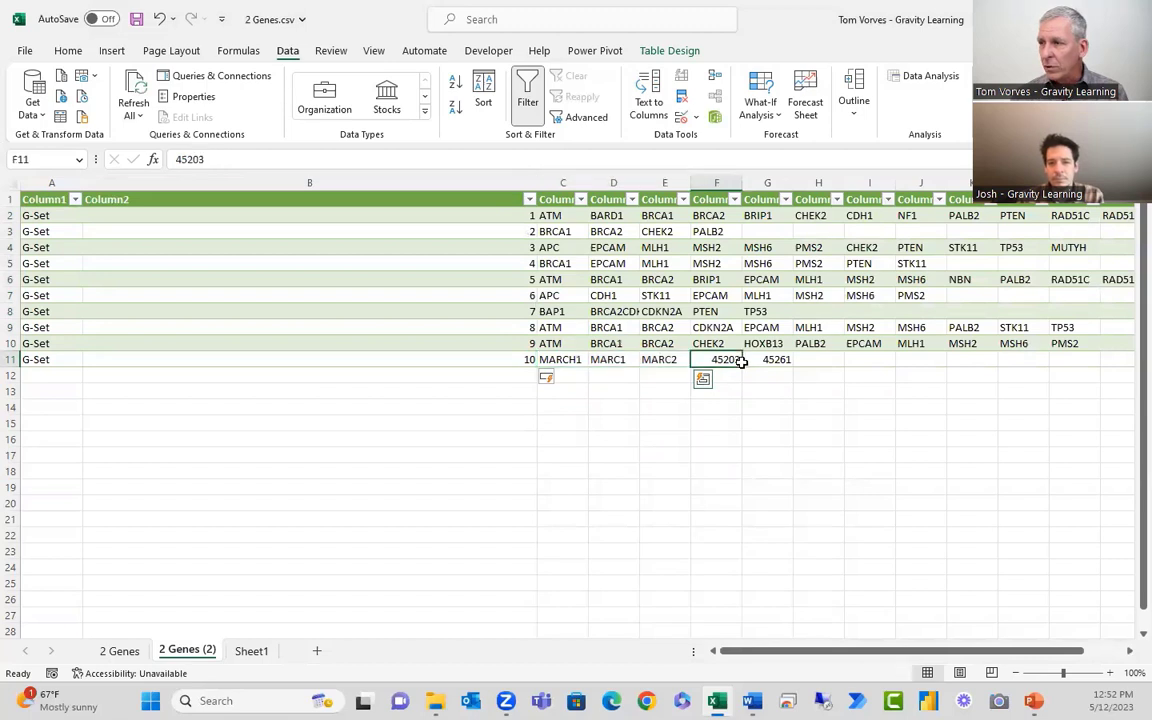
drag(741, 362, 771, 360)
click(731, 435)
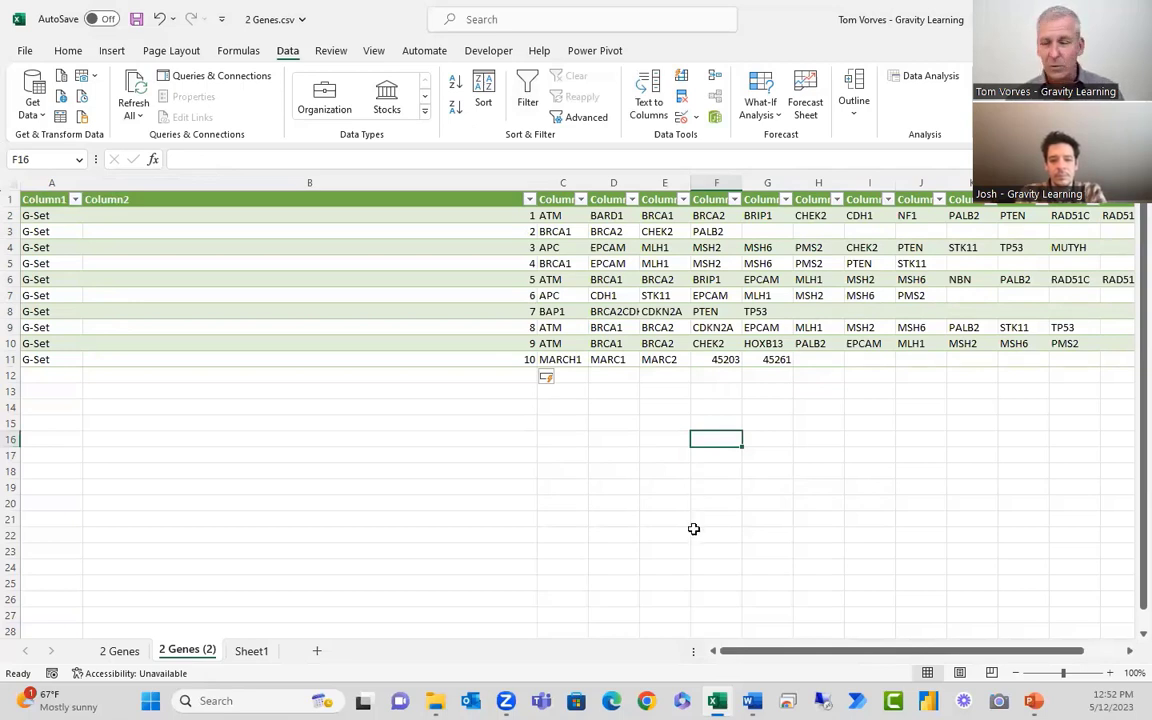
click(610, 487)
click(571, 474)
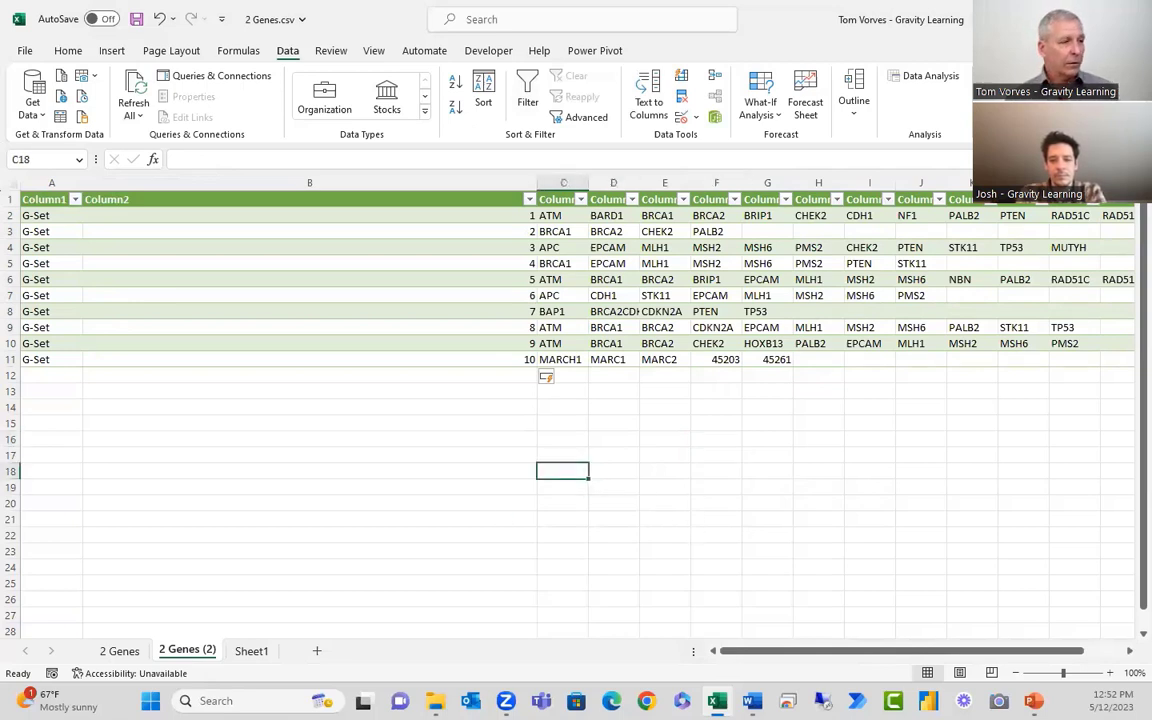
click(752, 701)
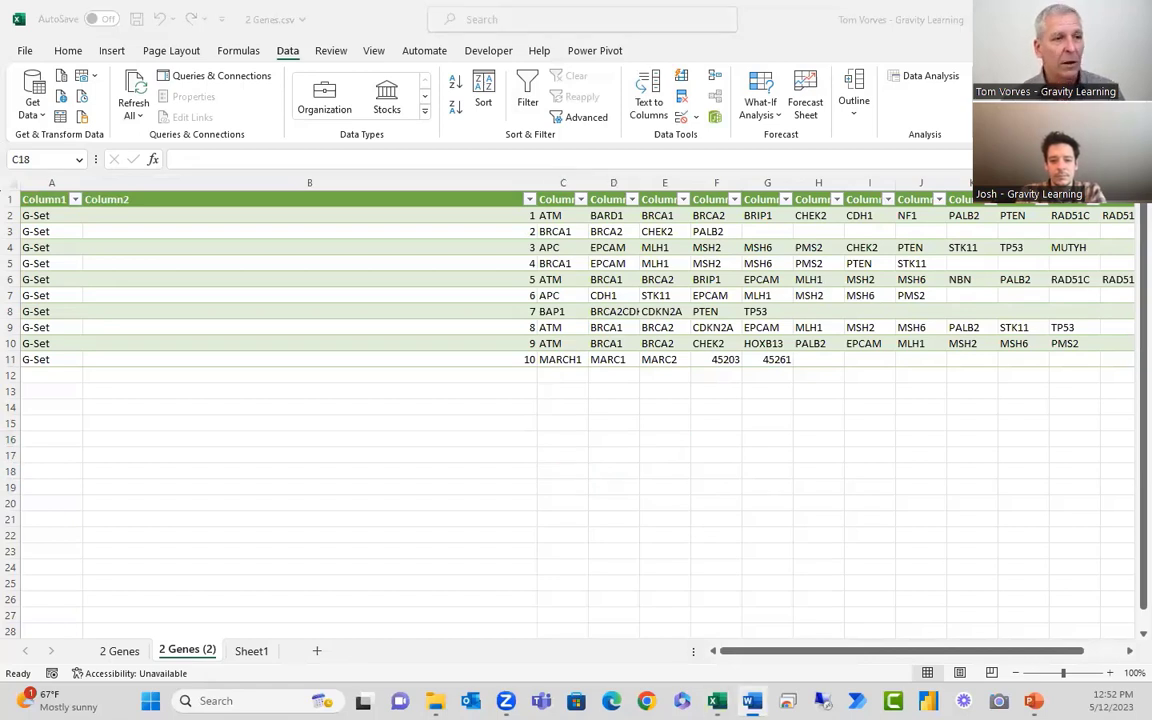
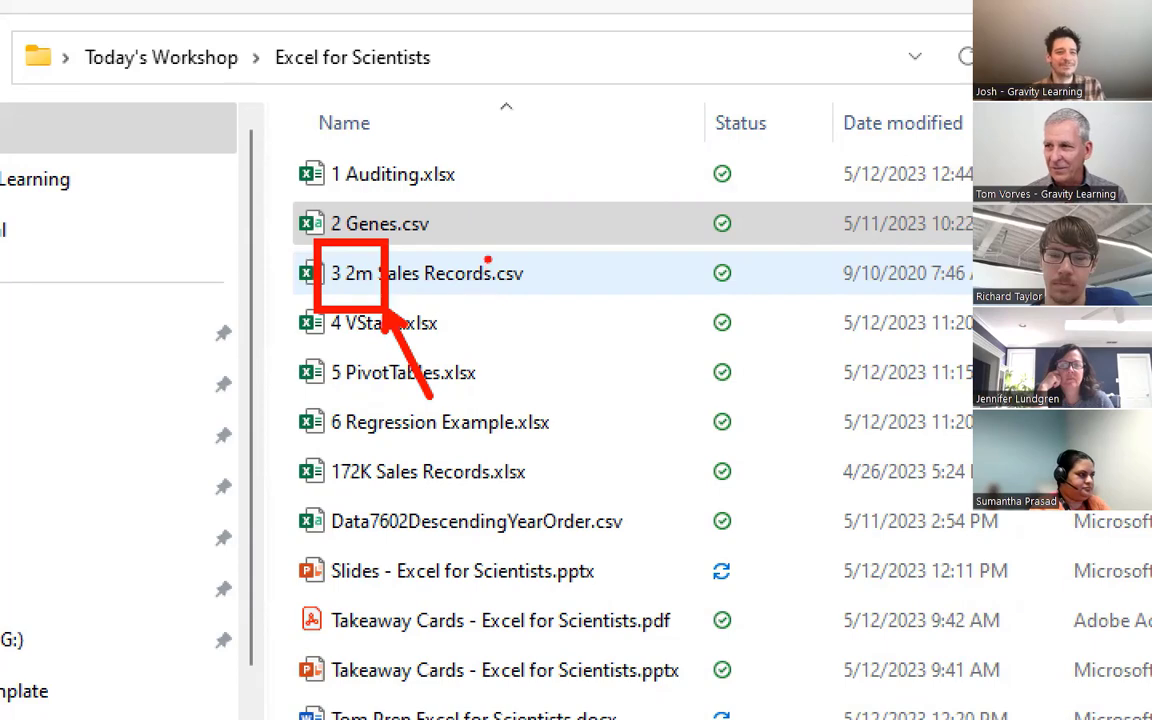
drag(484, 254, 546, 299)
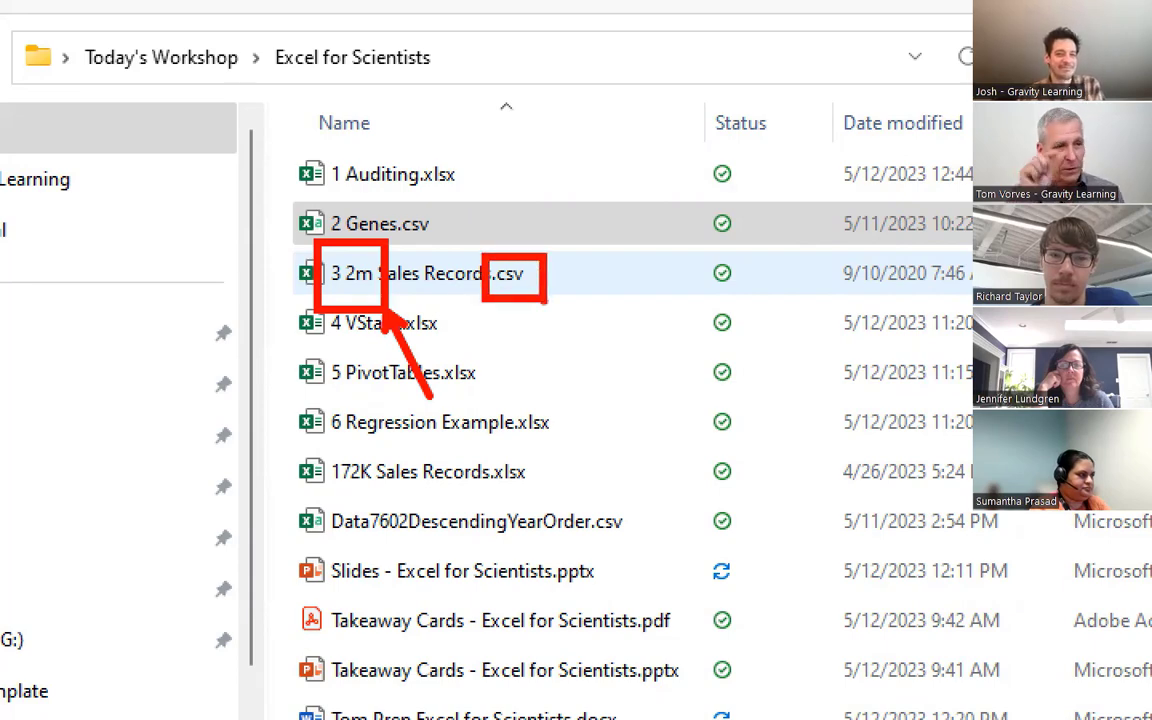
key(Escape)
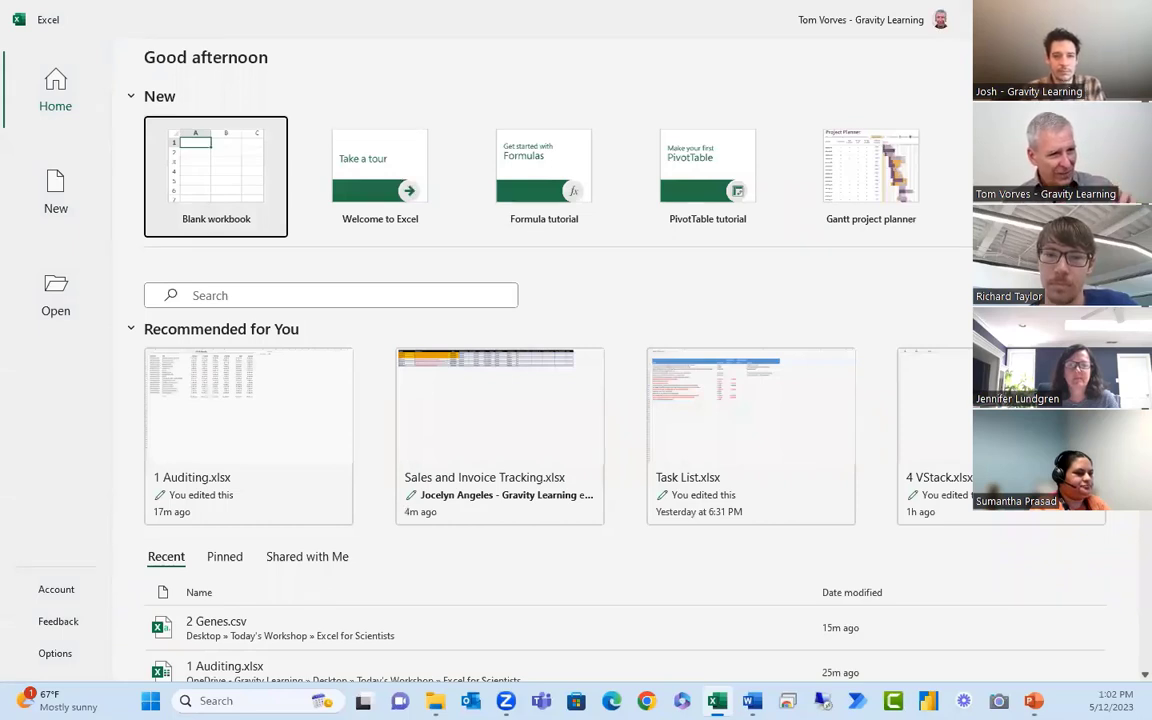
Create a blank workbook and start a text/CSV import of 3 2m Sales Records.csv from the Excel for Scientists folder
click(238, 170)
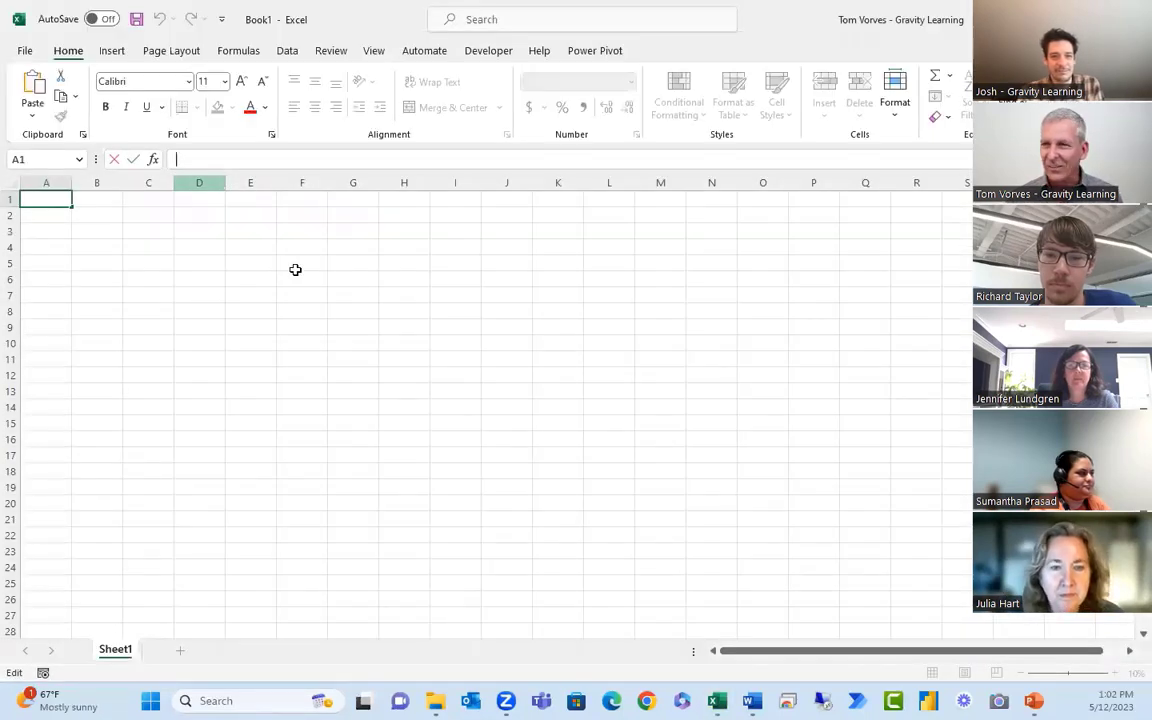
click(280, 295)
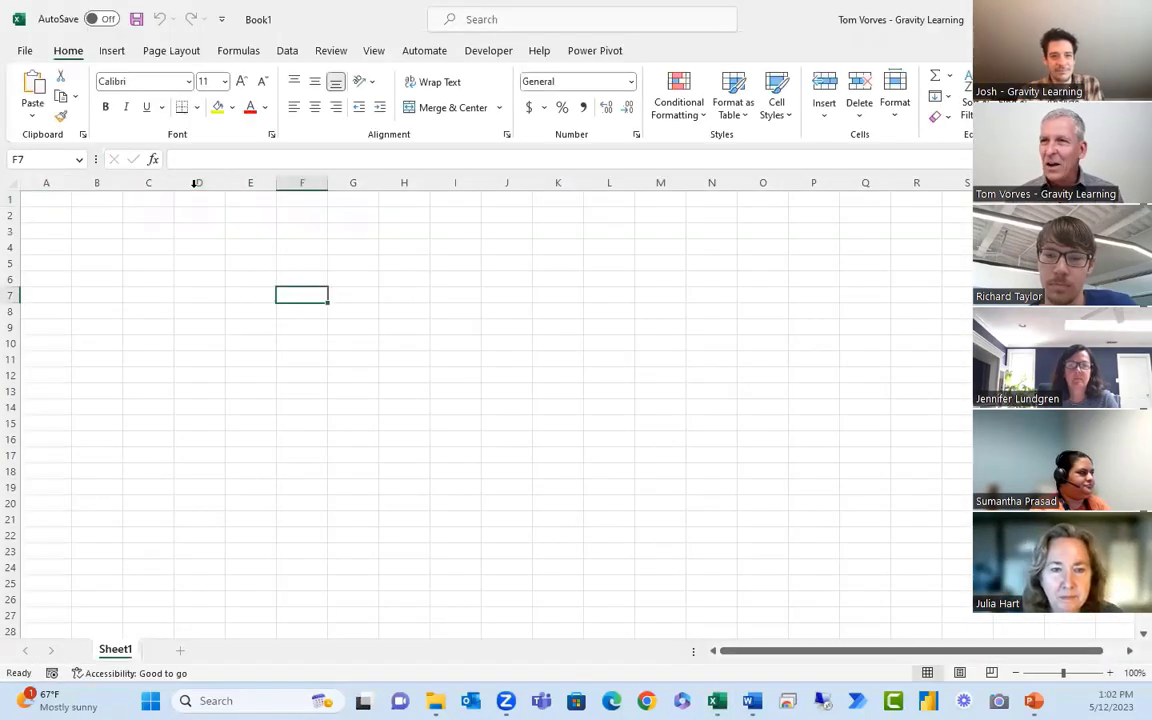
click(283, 54)
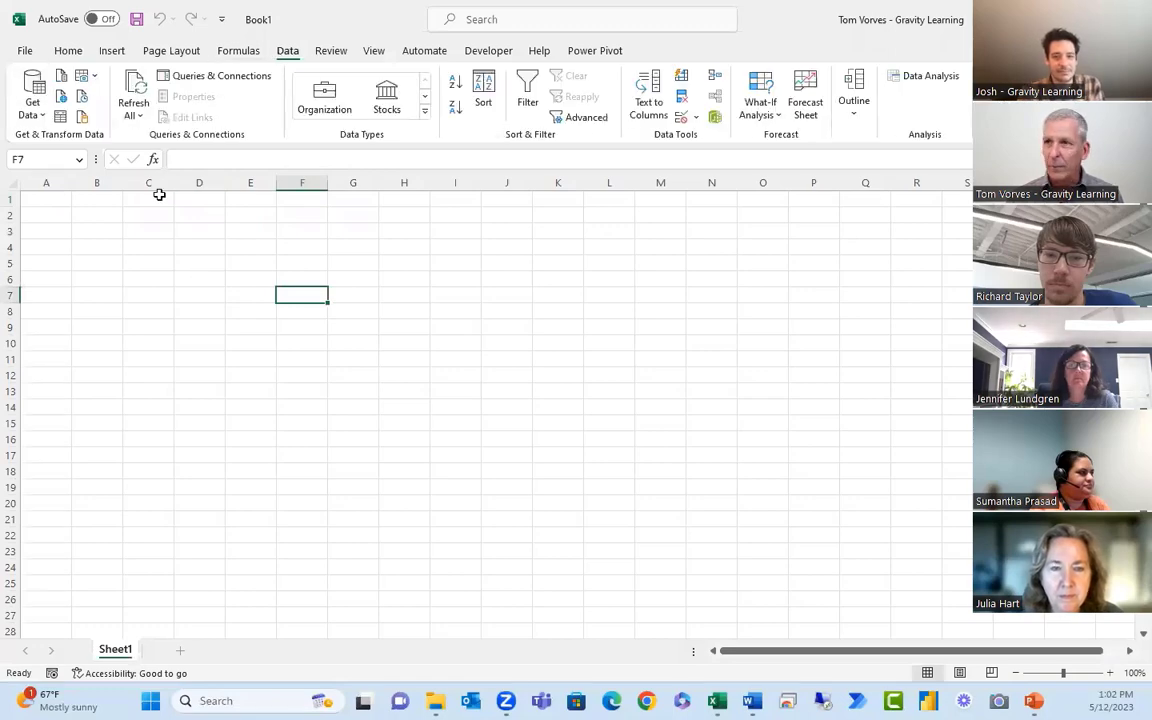
click(47, 118)
mouse_move(78, 150)
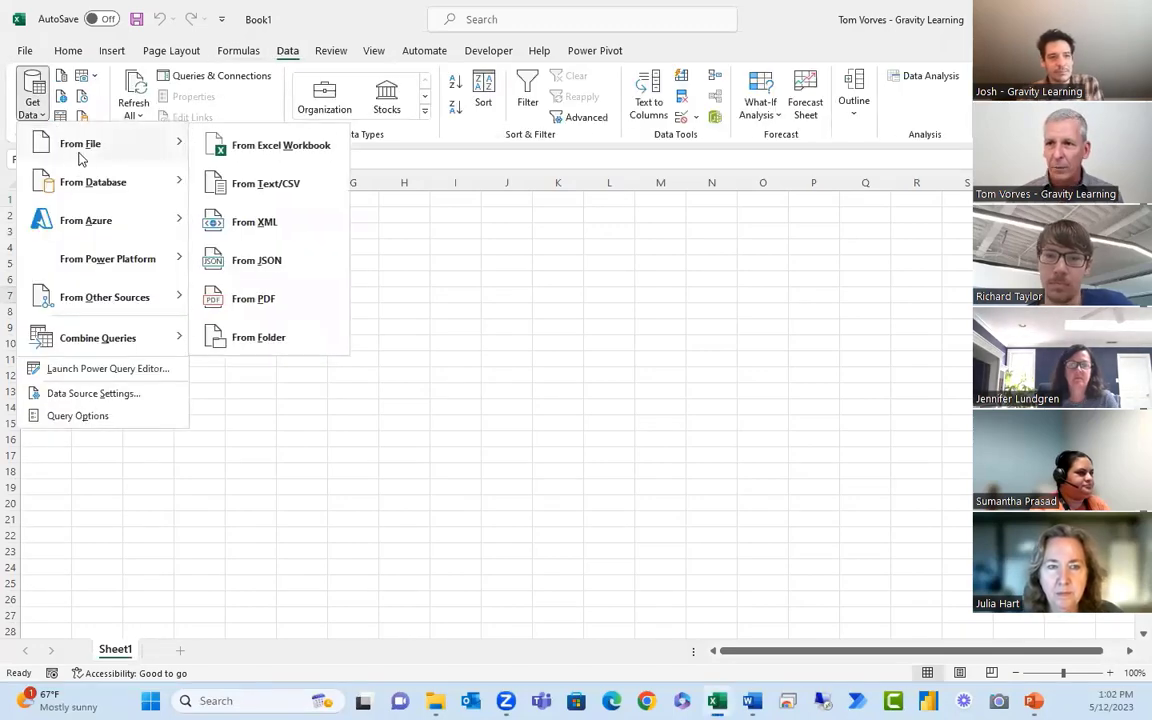
click(252, 190)
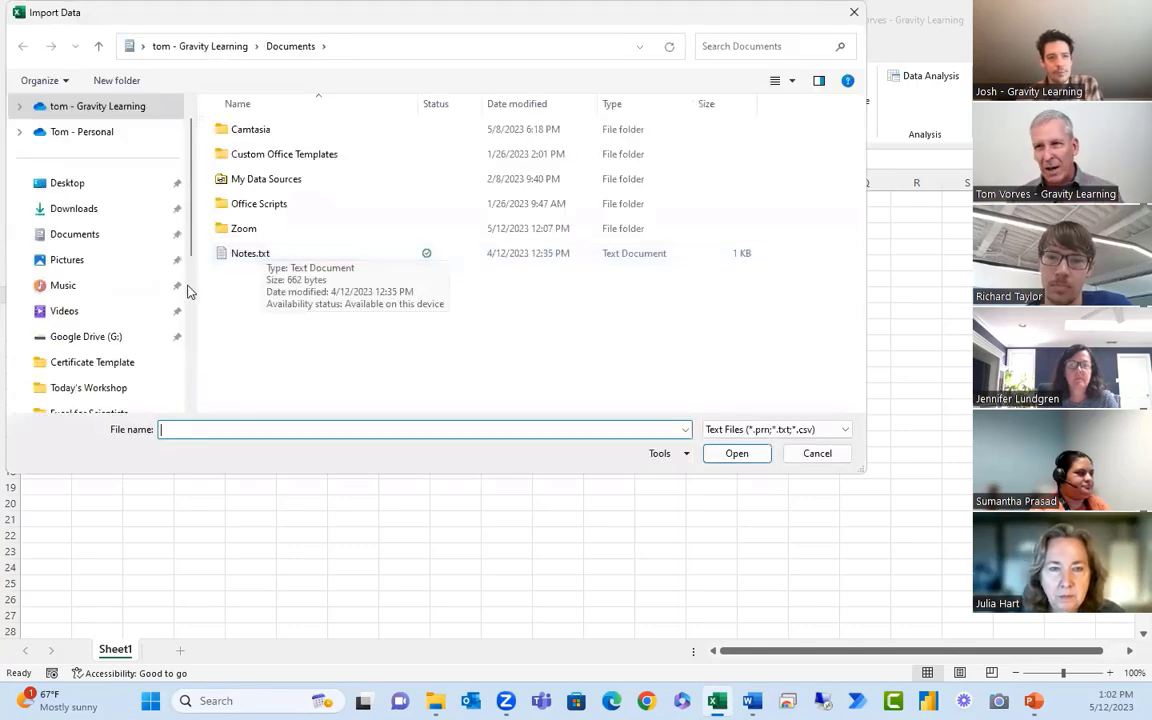
click(100, 389)
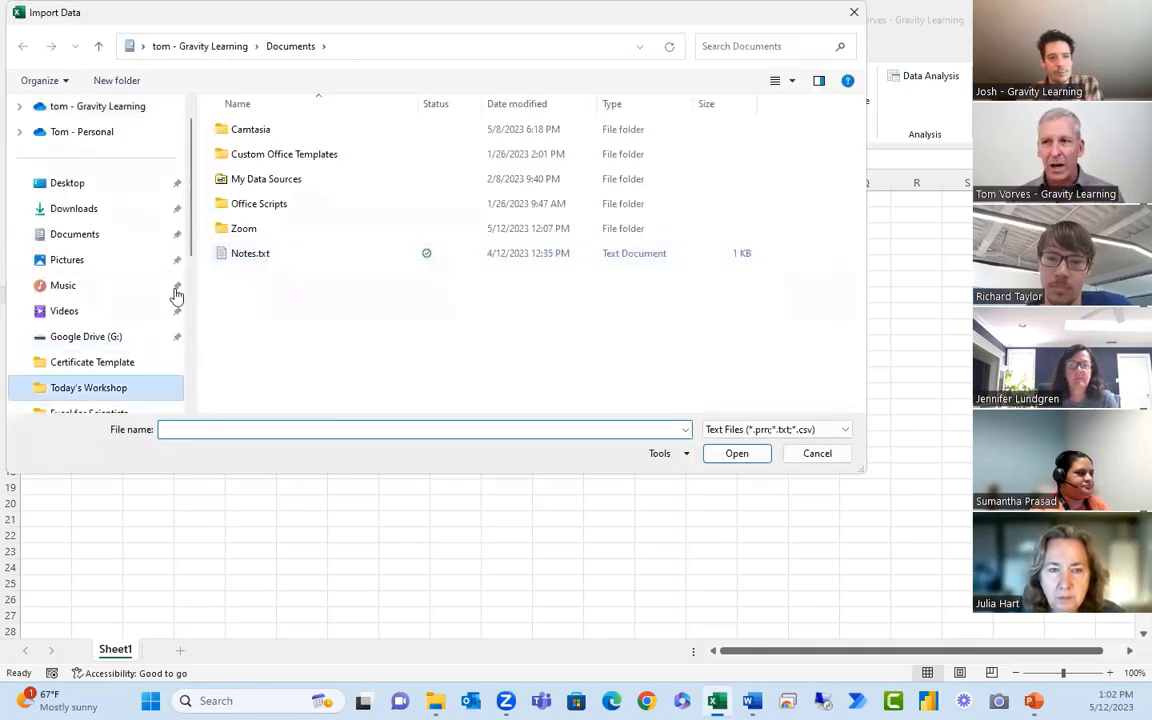
double_click(259, 133)
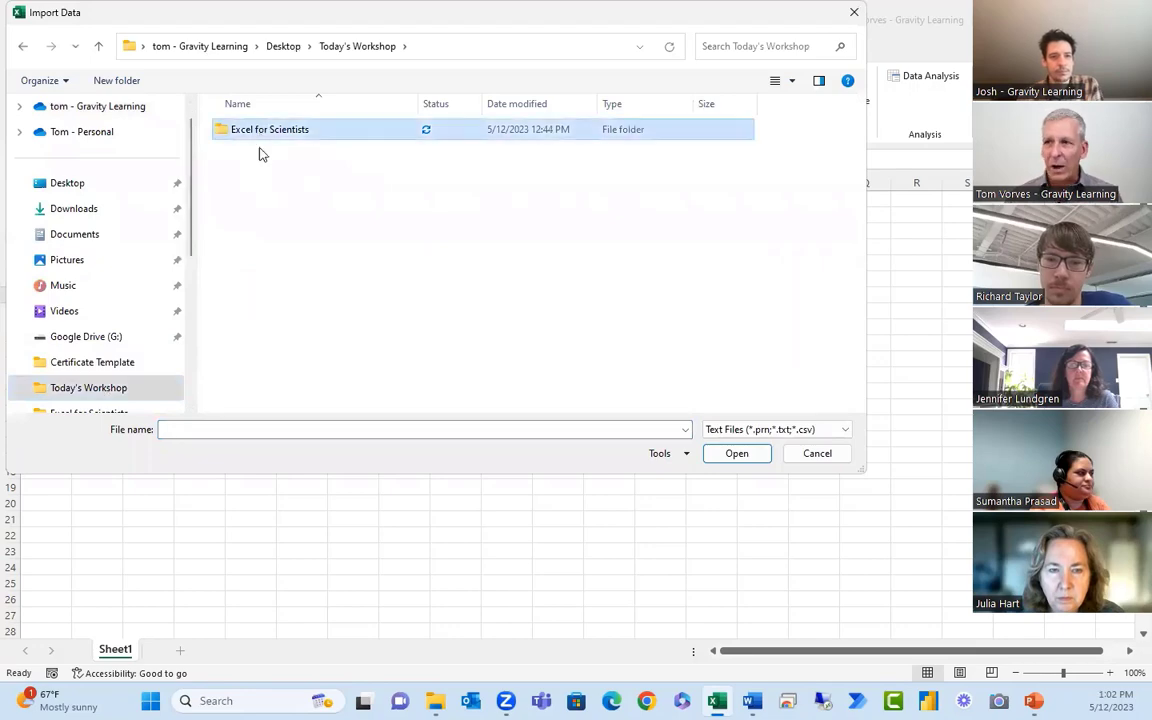
click(265, 155)
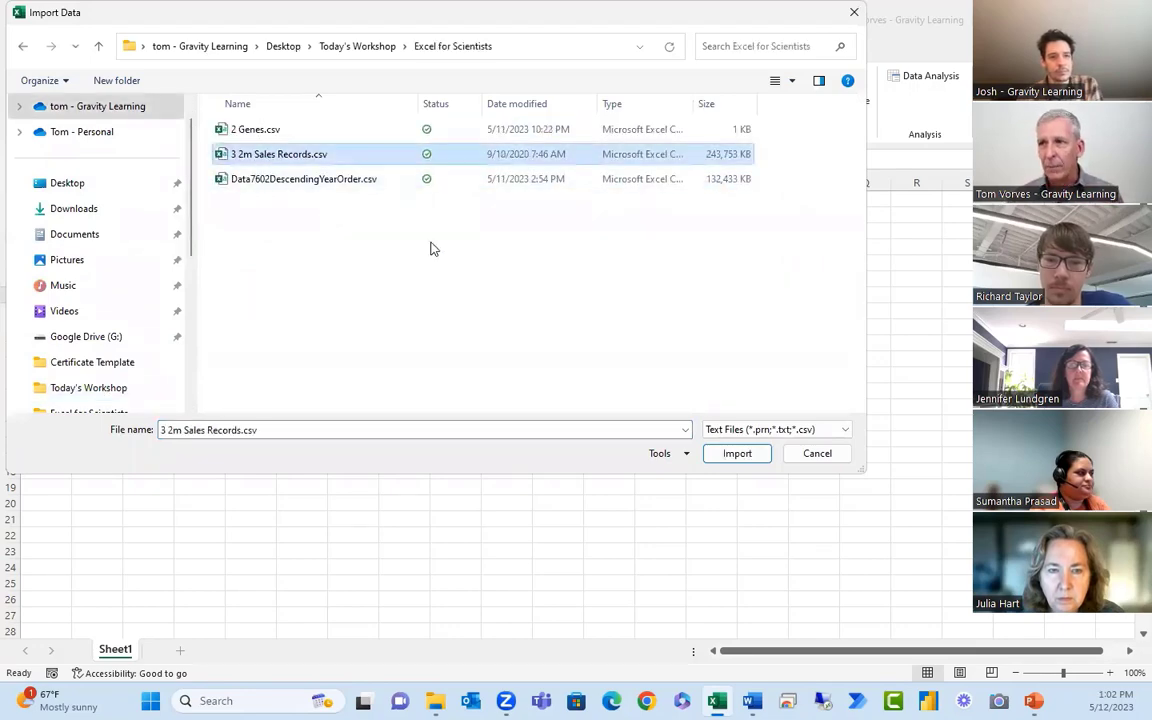
click(713, 454)
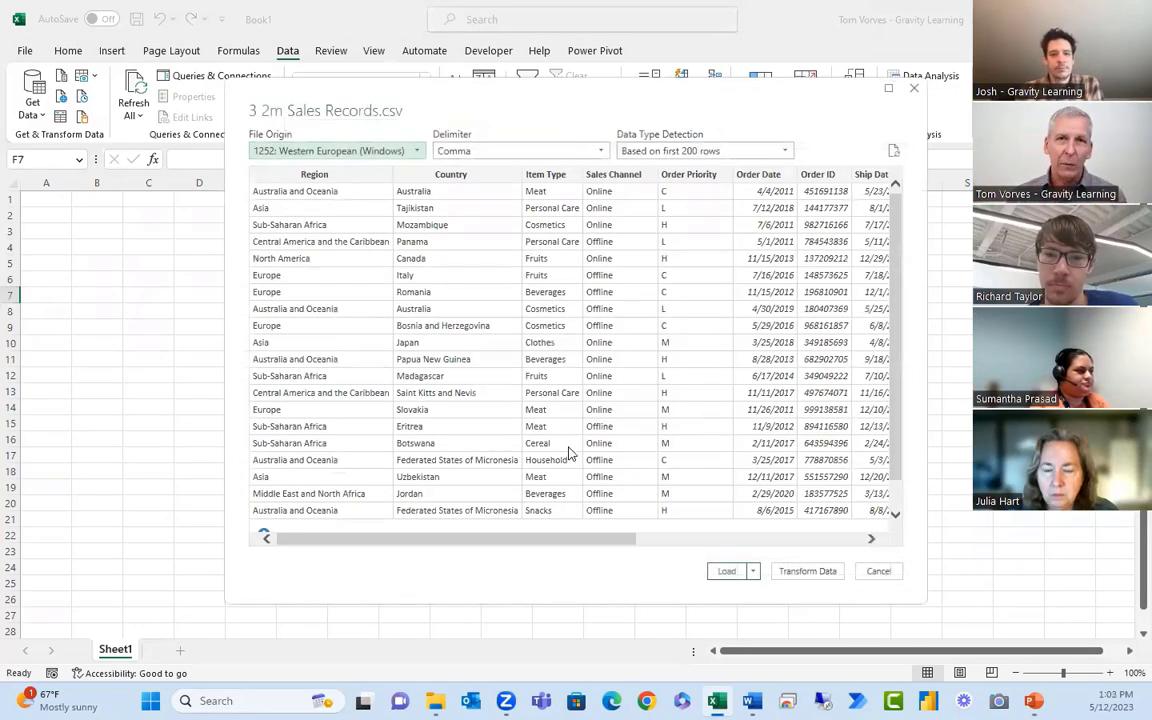
Try to load the 3 2m Sales Records data as a connection only, added to the Data Model
click(753, 571)
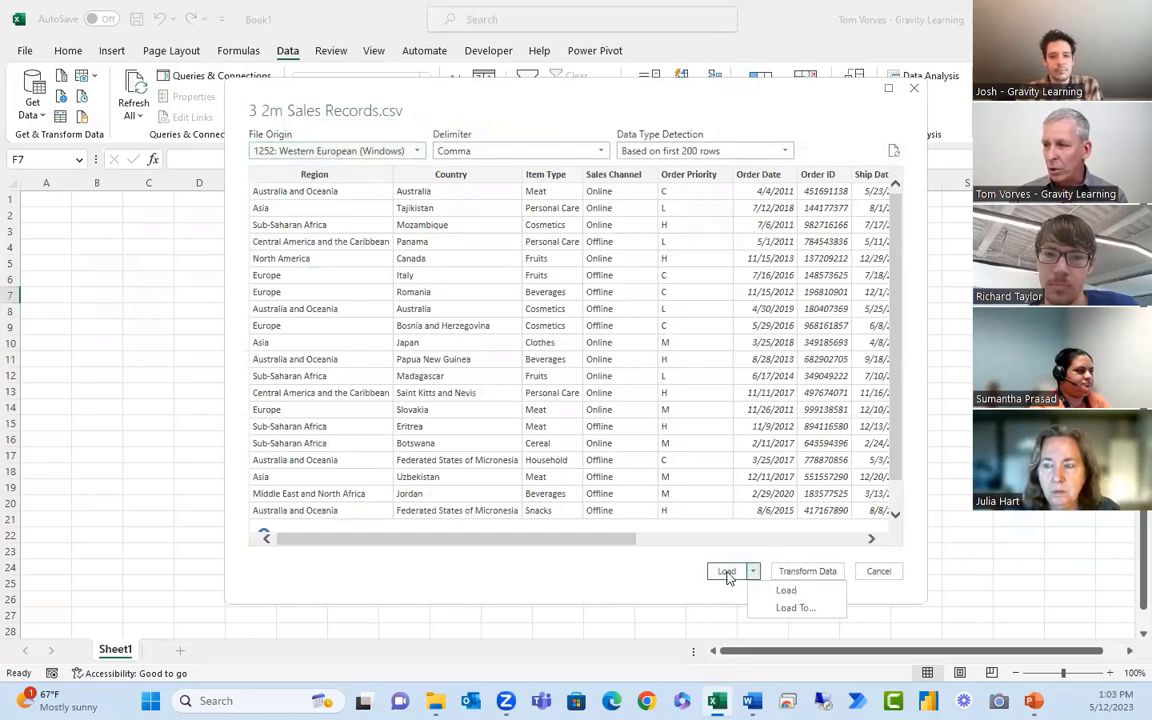
click(785, 609)
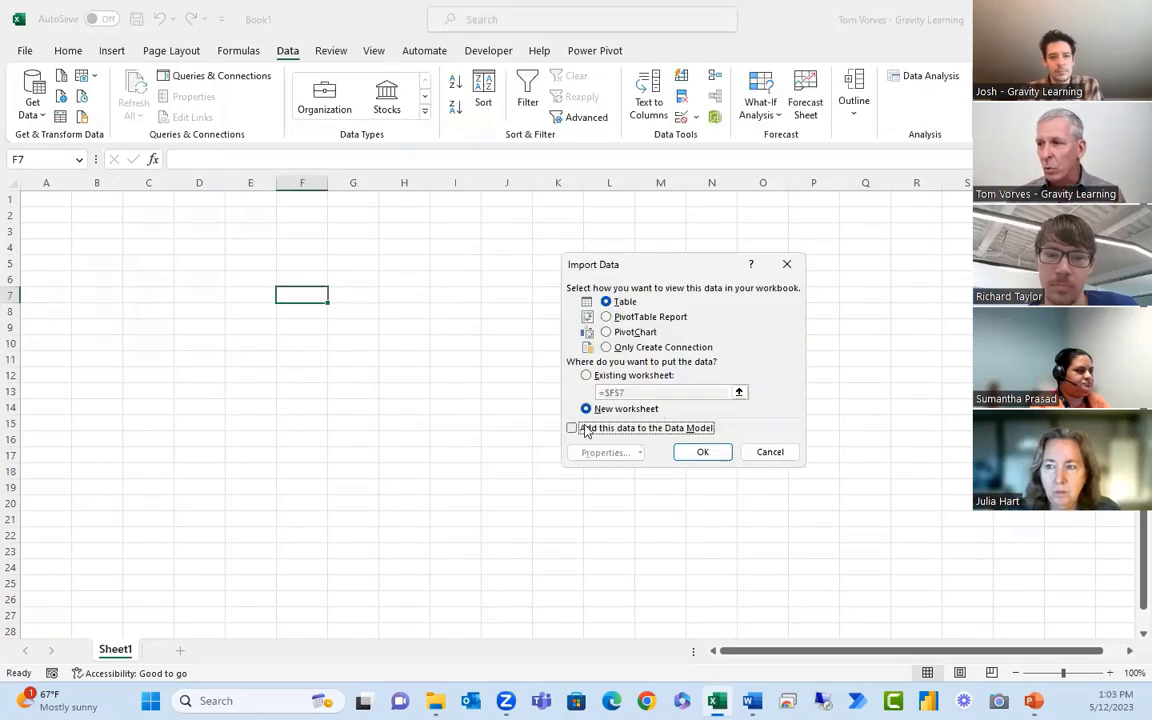
click(586, 429)
click(606, 347)
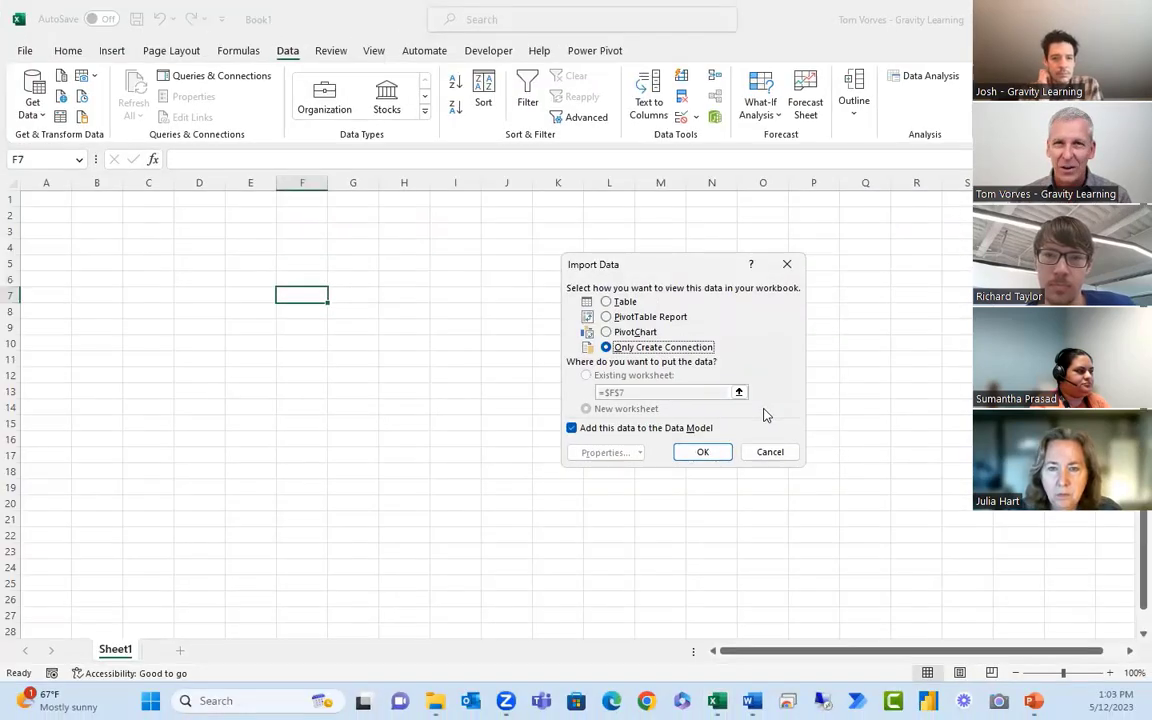
click(722, 455)
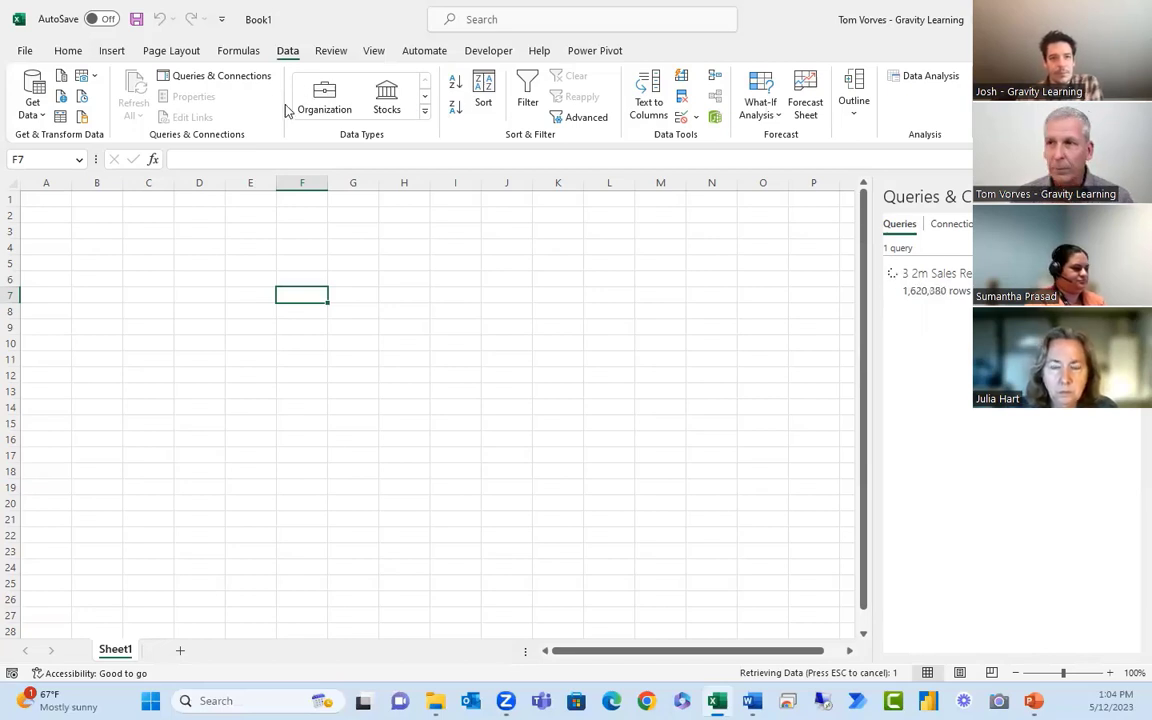
mouse_move(260, 82)
mouse_down()
mouse_move(245, 62)
mouse_move(132, 68)
mouse_move(283, 74)
mouse_move(269, 87)
mouse_up()
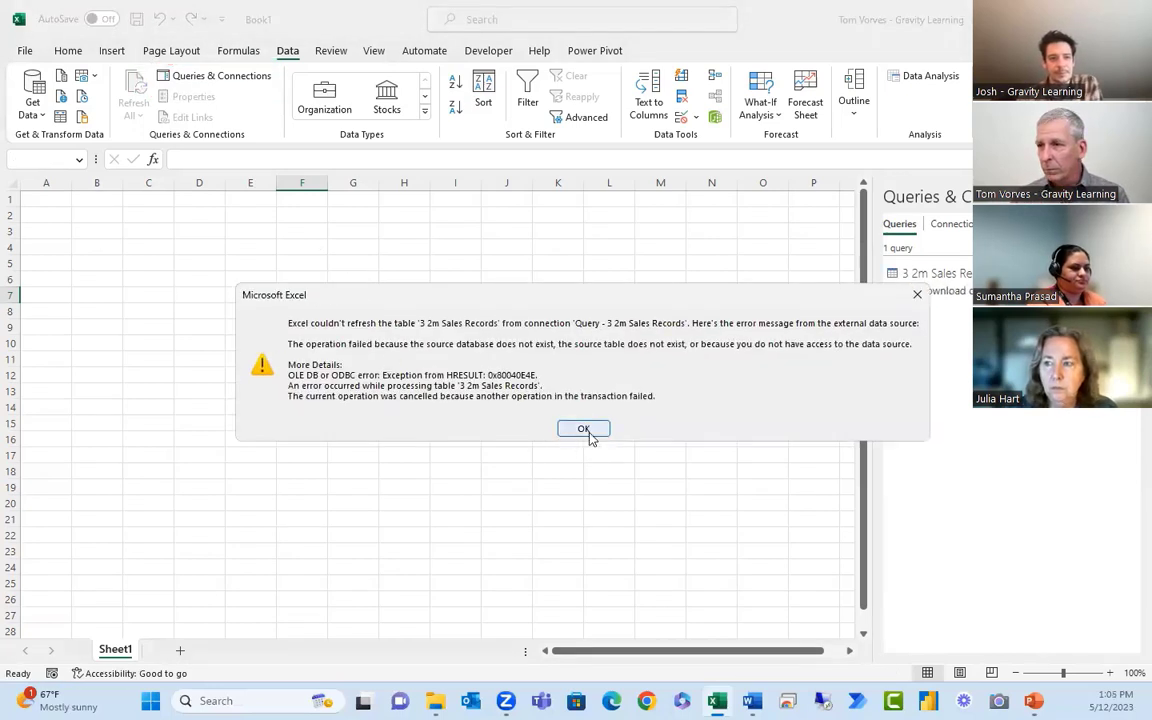
click(586, 430)
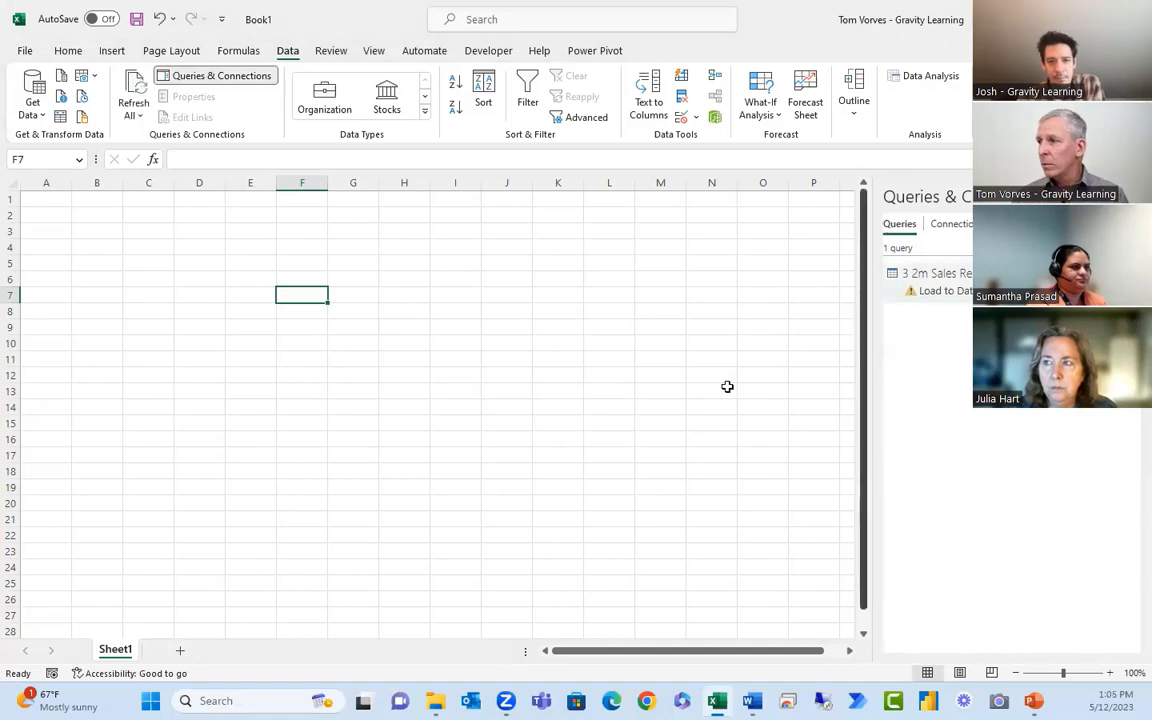
click(660, 391)
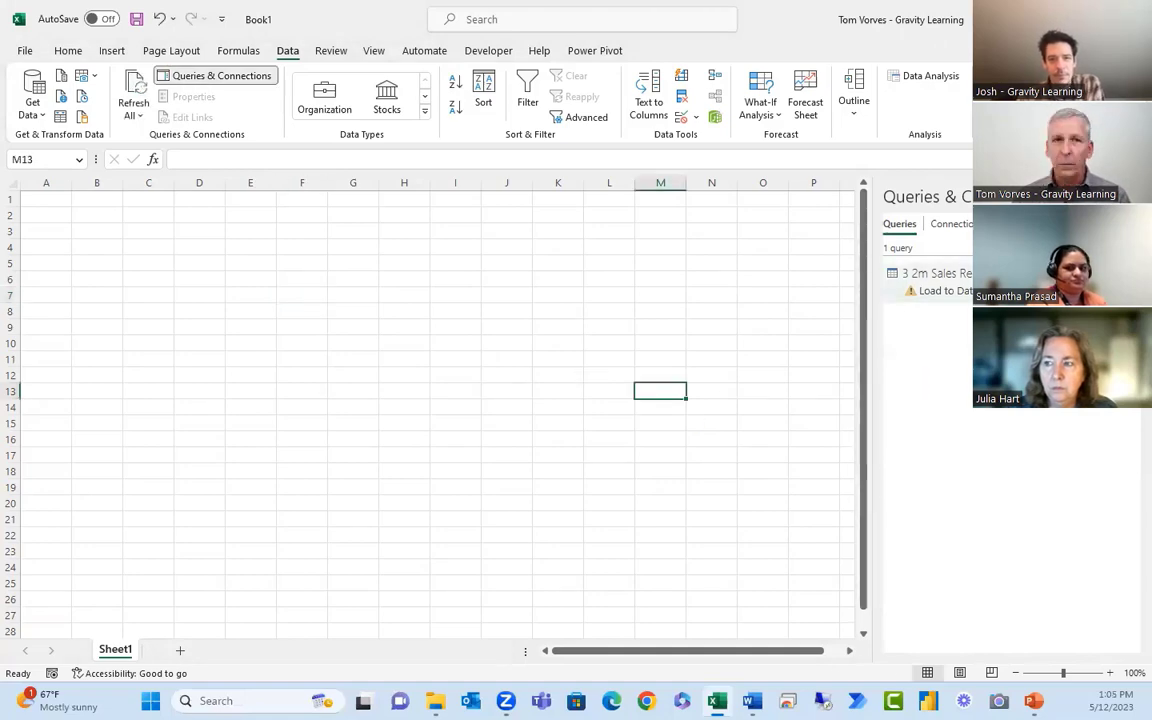
Check 3 2m Sales Records.csv in the Excel for Scientists folder and return to the workbook
click(1057, 19)
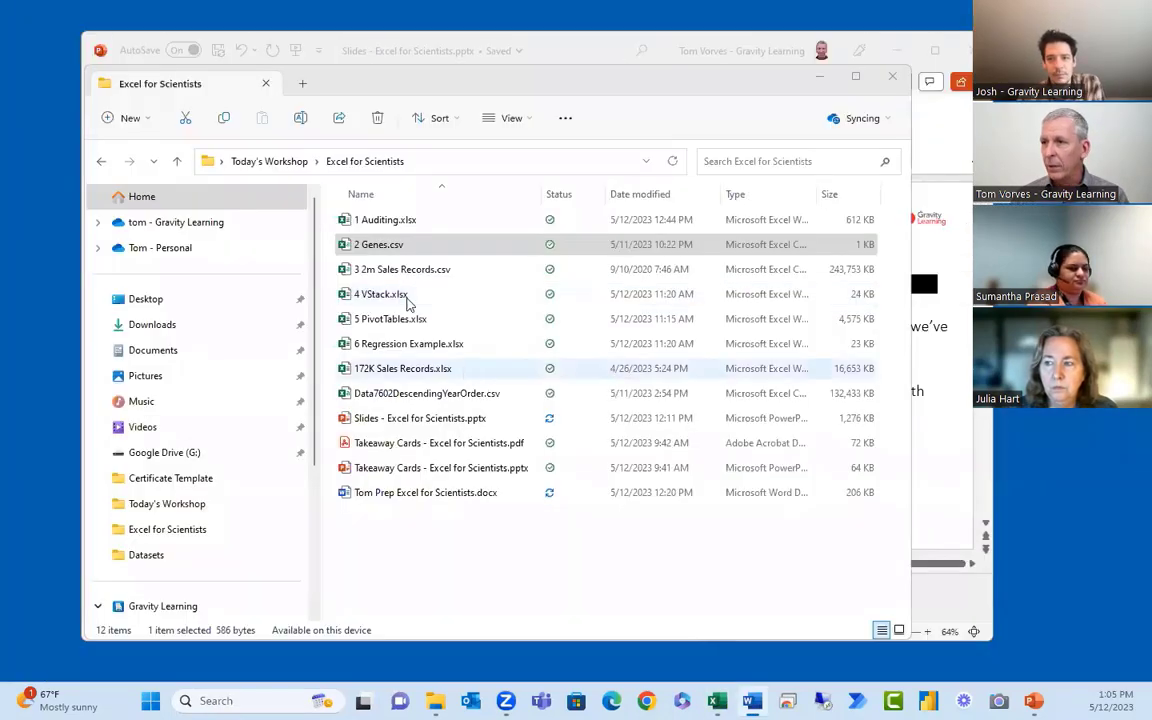
click(388, 275)
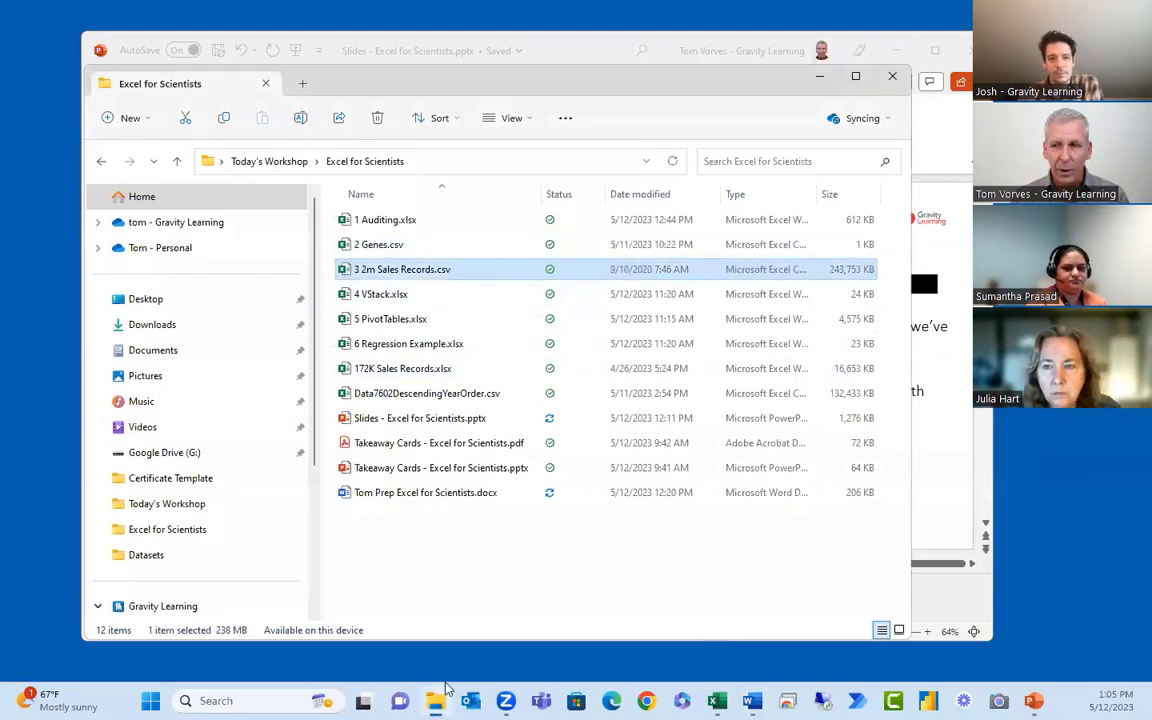
click(365, 532)
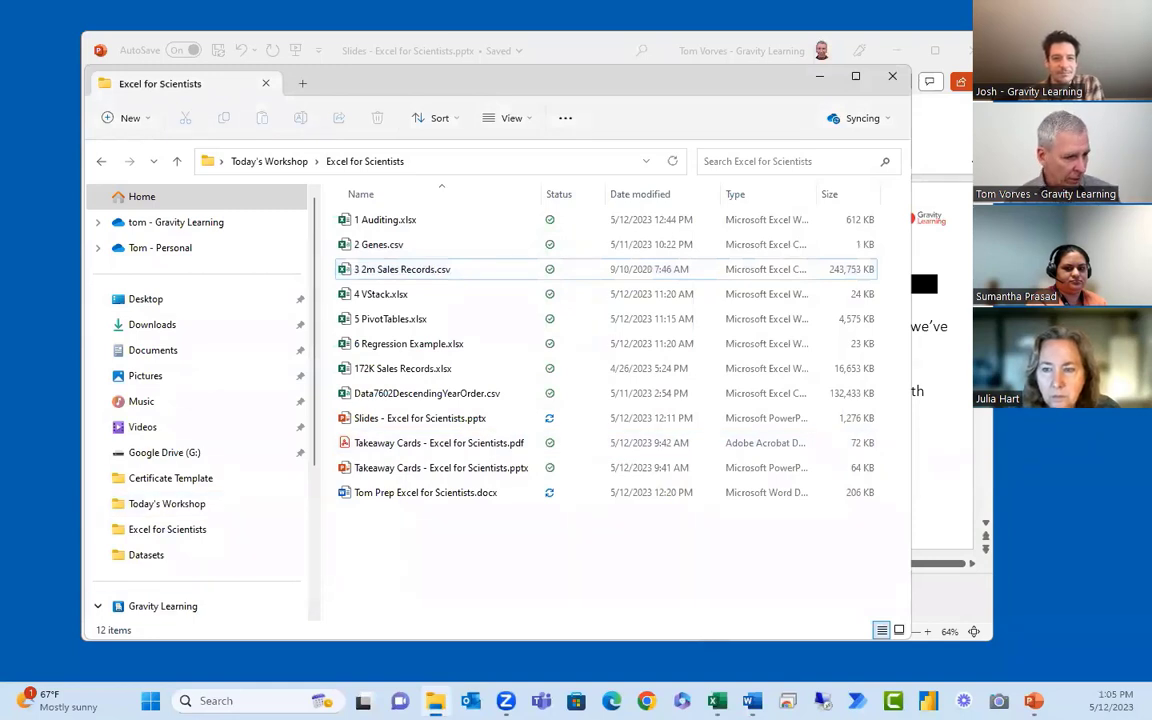
click(717, 701)
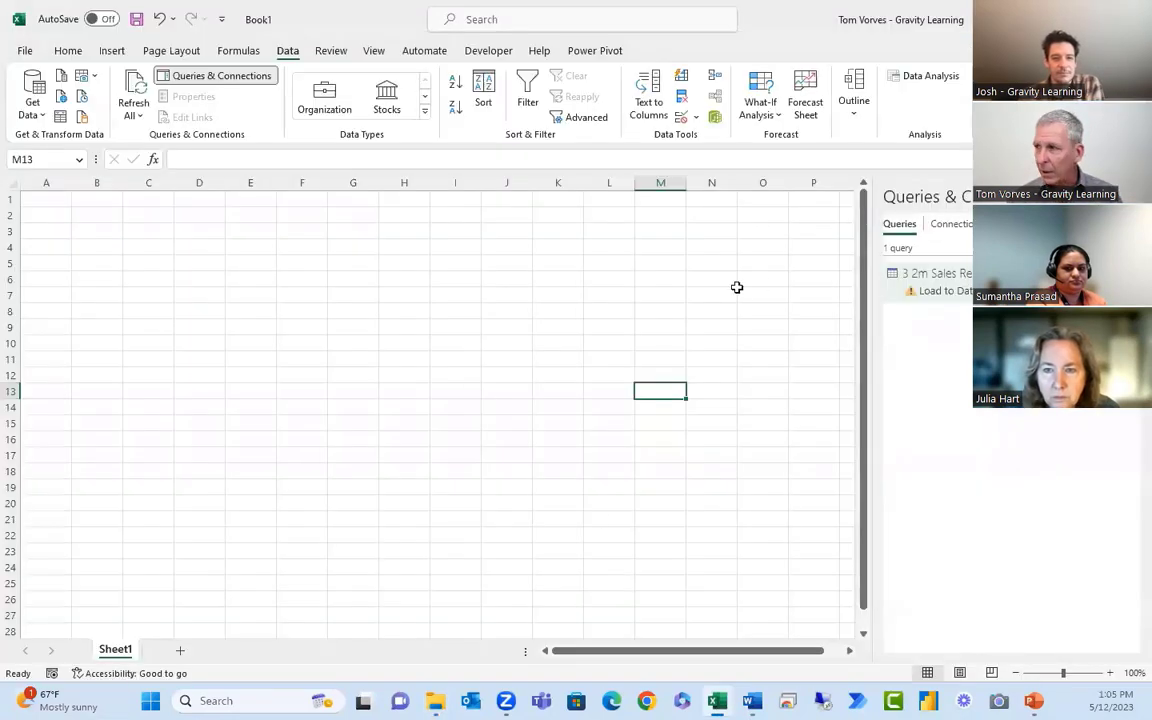
Try removing the Changed Type step from the 3 2m Sales Records query in Power Query Editor, discarding the edits
click(1000, 282)
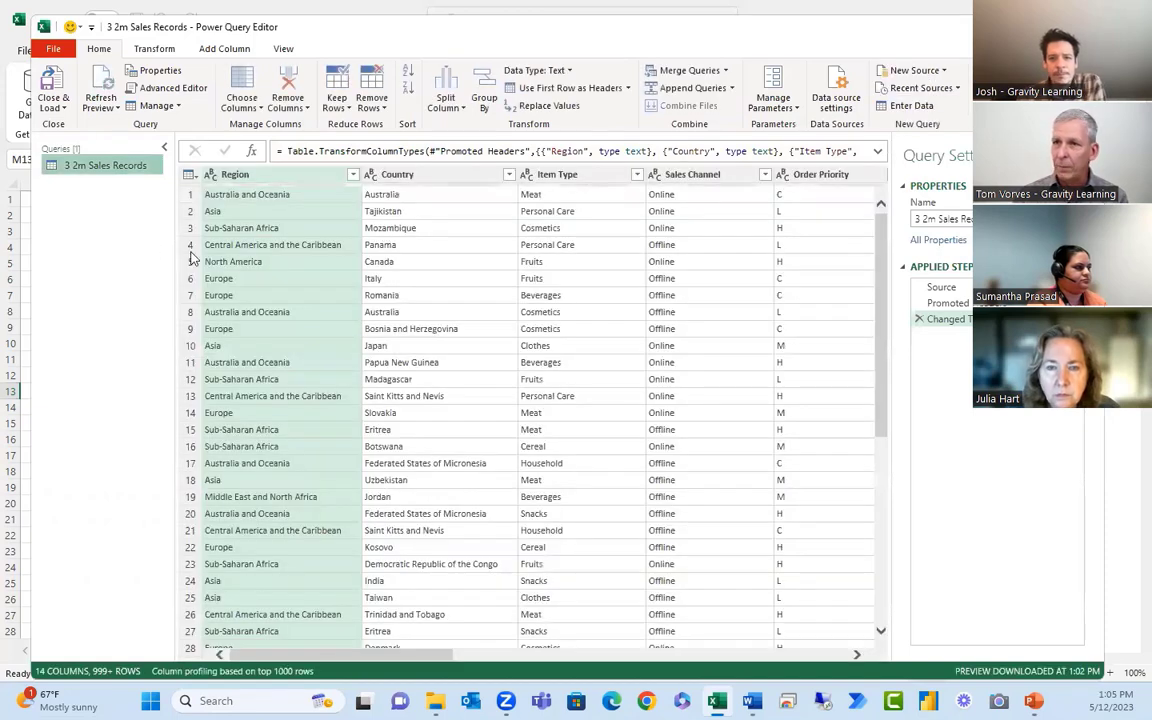
click(53, 107)
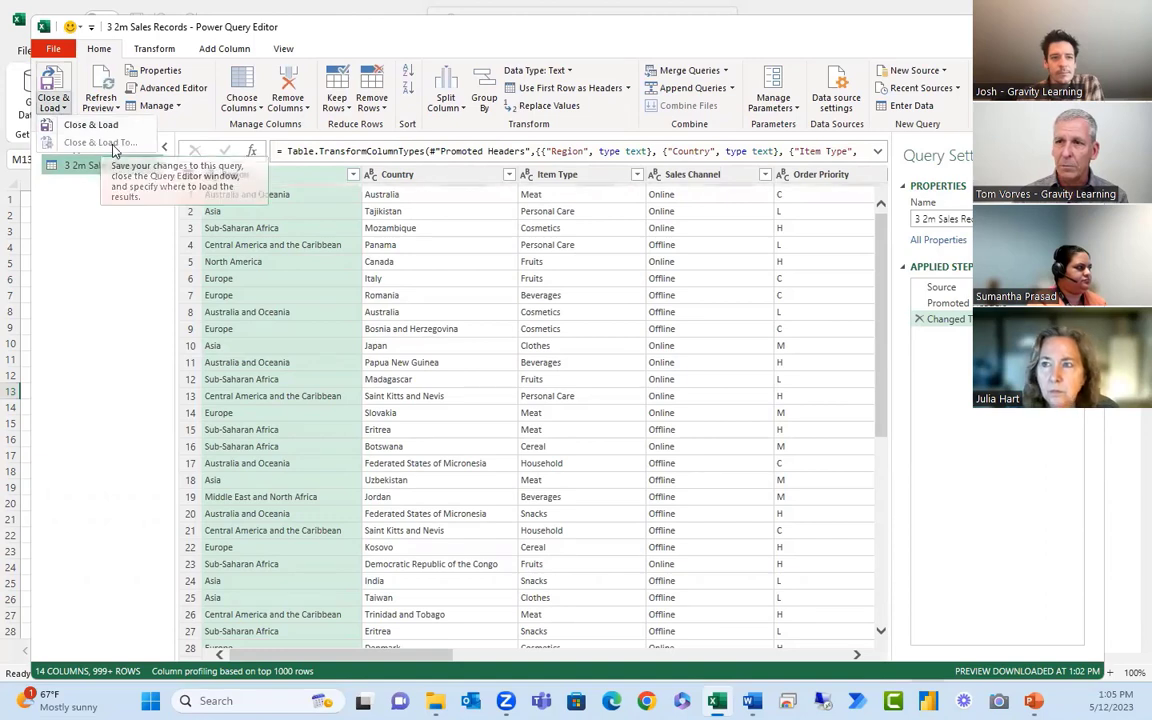
click(88, 187)
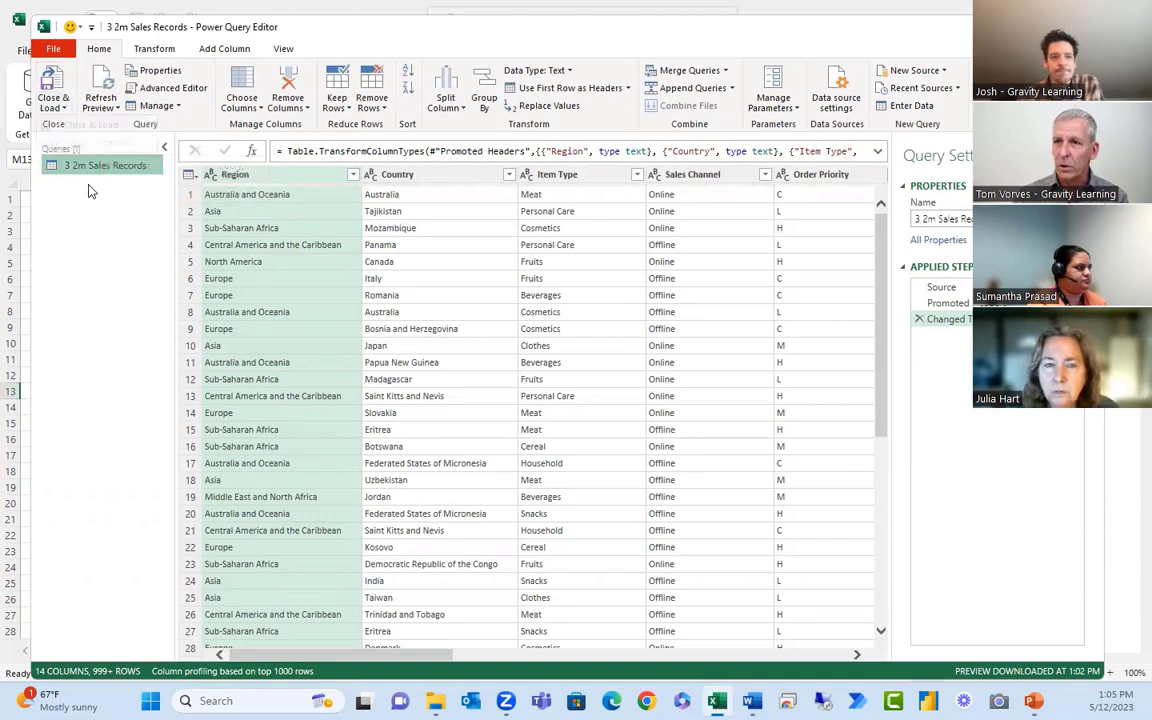
click(919, 320)
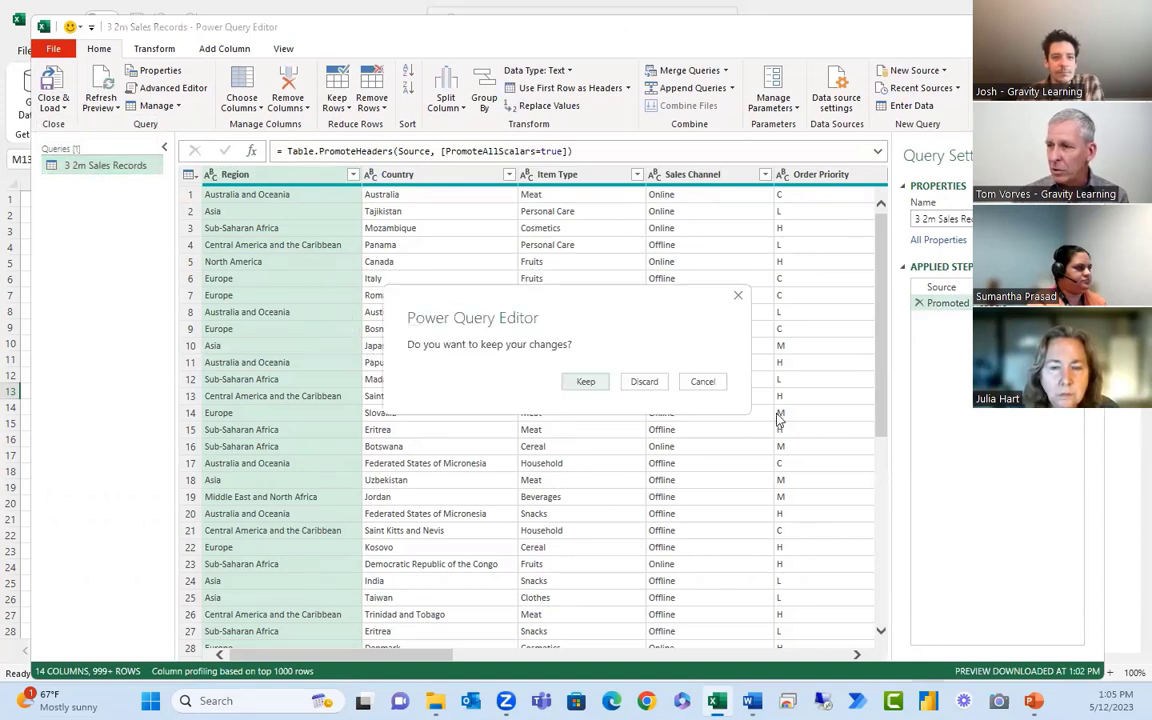
click(637, 384)
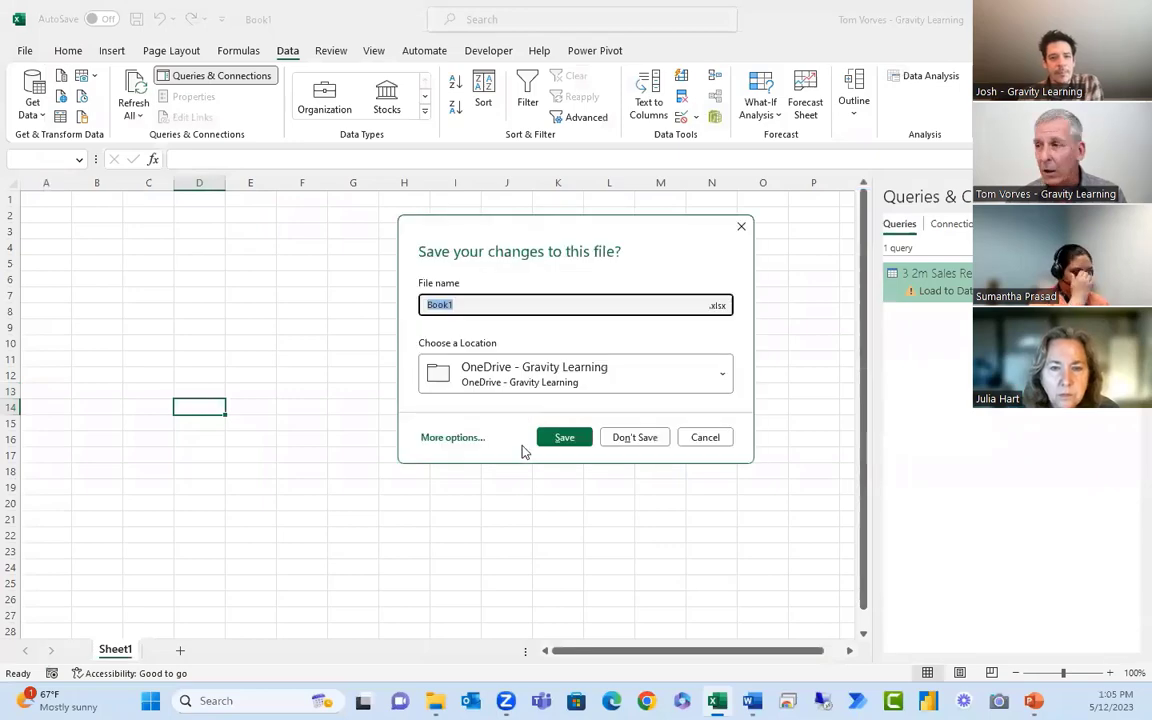
Close the new workbook without saving and open 4 VStack.xlsx from the Excel for Scientists folder
click(613, 438)
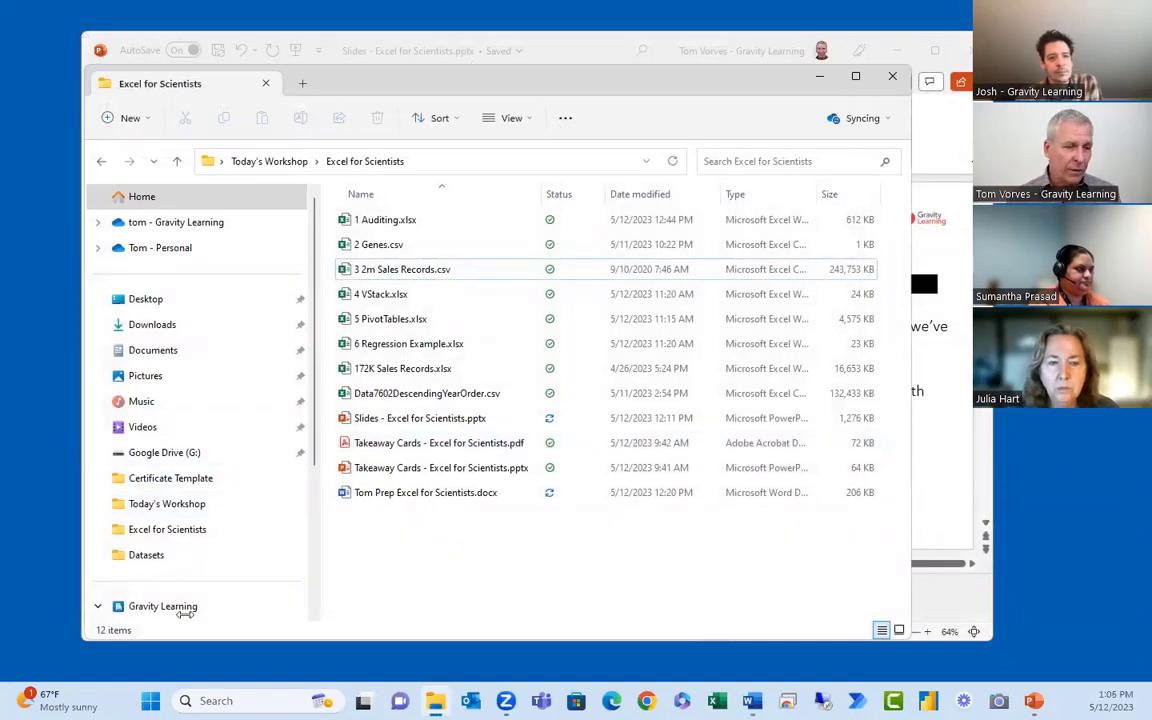
click(365, 295)
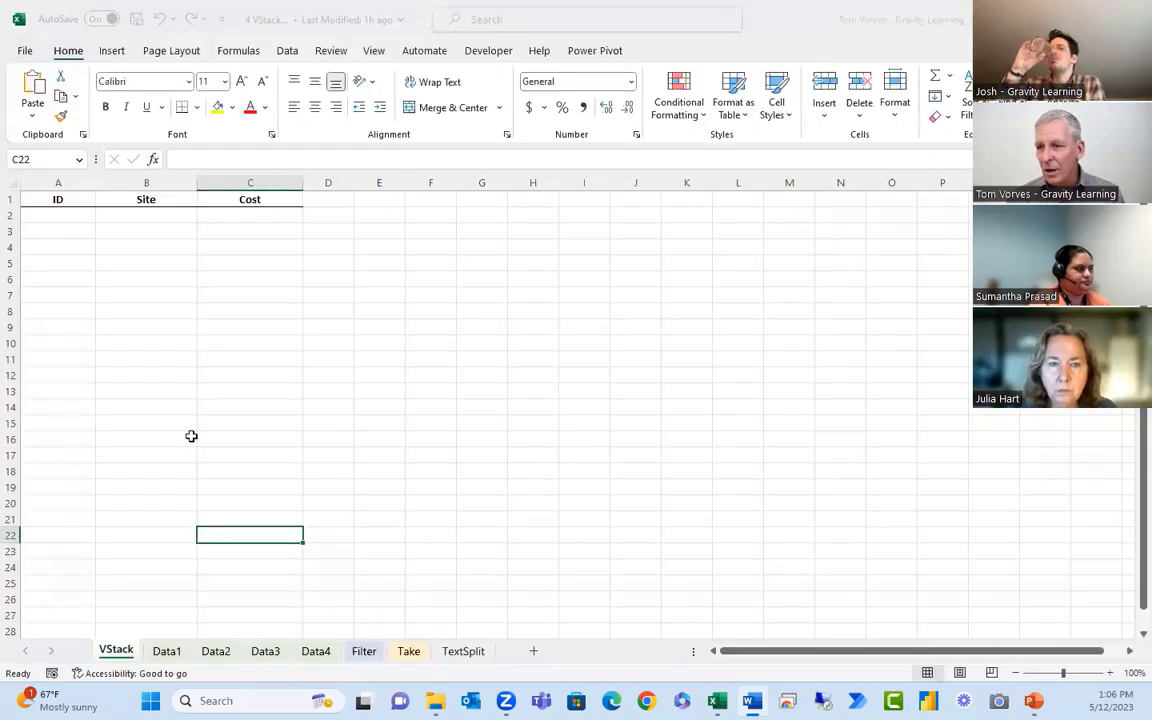
click(212, 581)
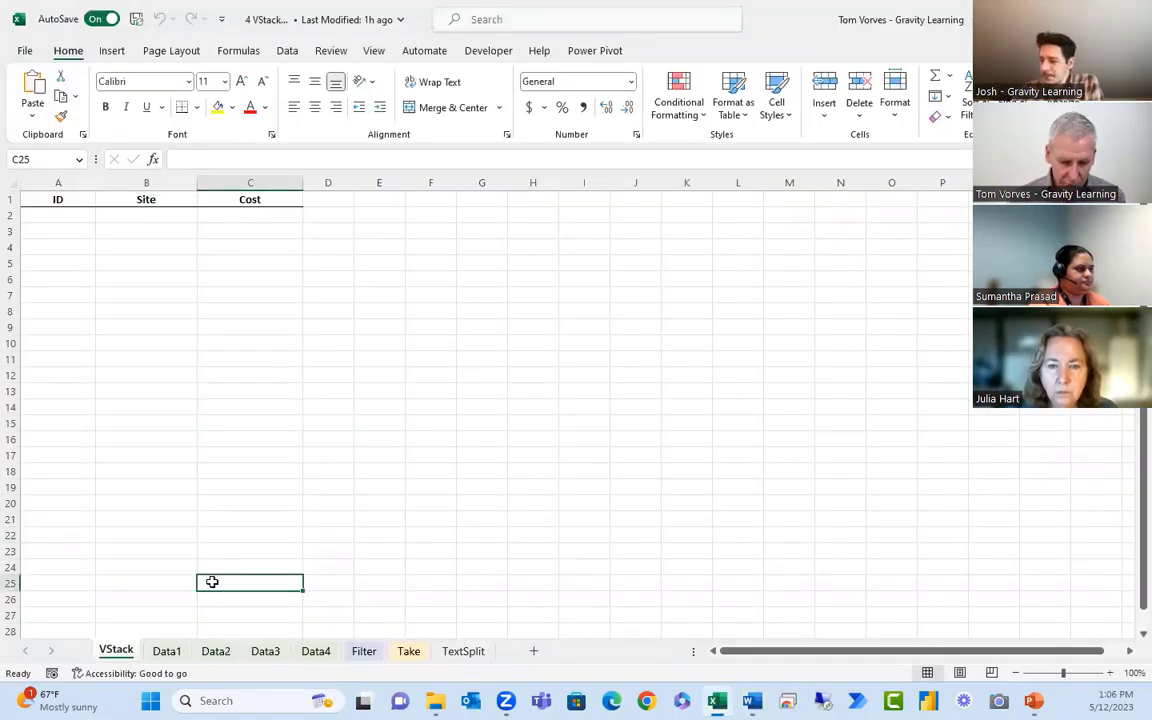
Examine the ID, Site and Cost records on the Data1 sheet, including the Cost values in C2:C15
click(168, 652)
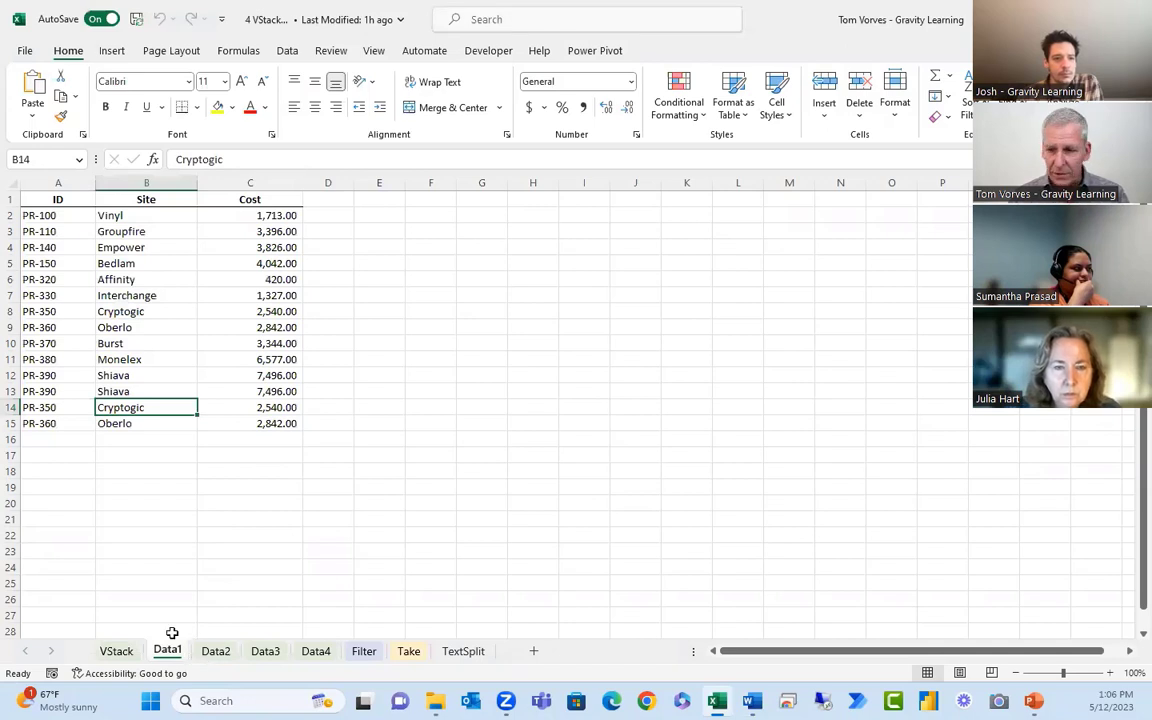
mouse_move(149, 627)
mouse_down()
mouse_move(206, 608)
mouse_move(347, 632)
mouse_up()
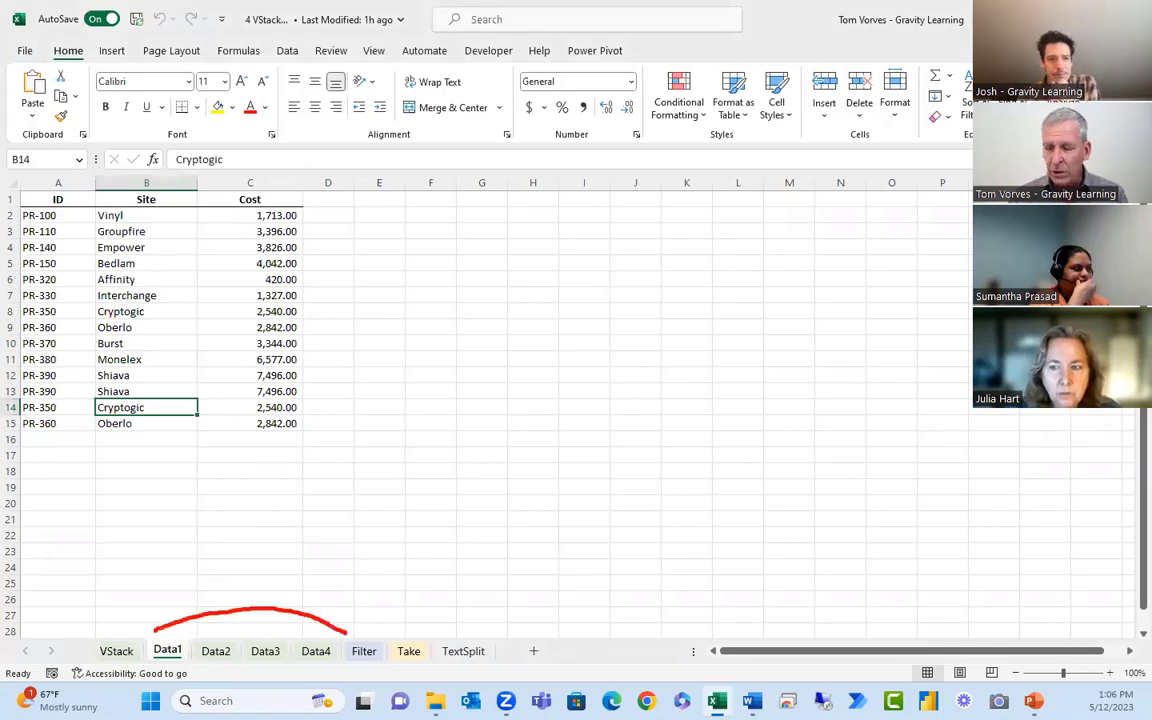
click(318, 534)
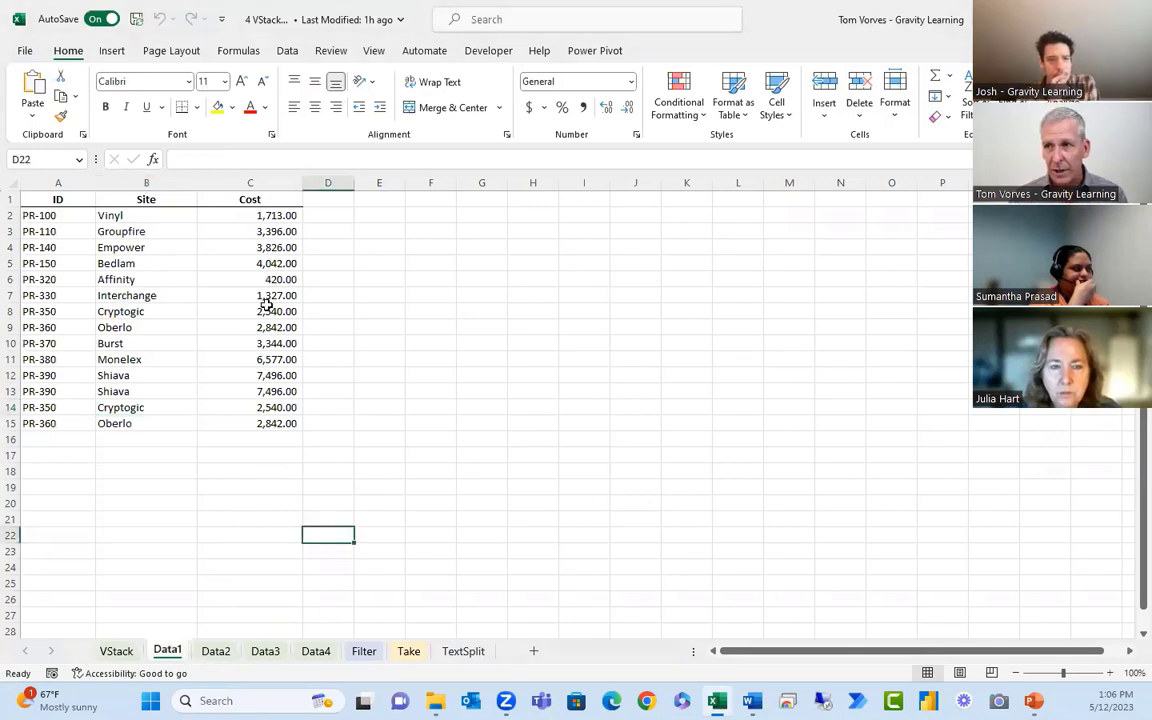
drag(268, 215, 270, 424)
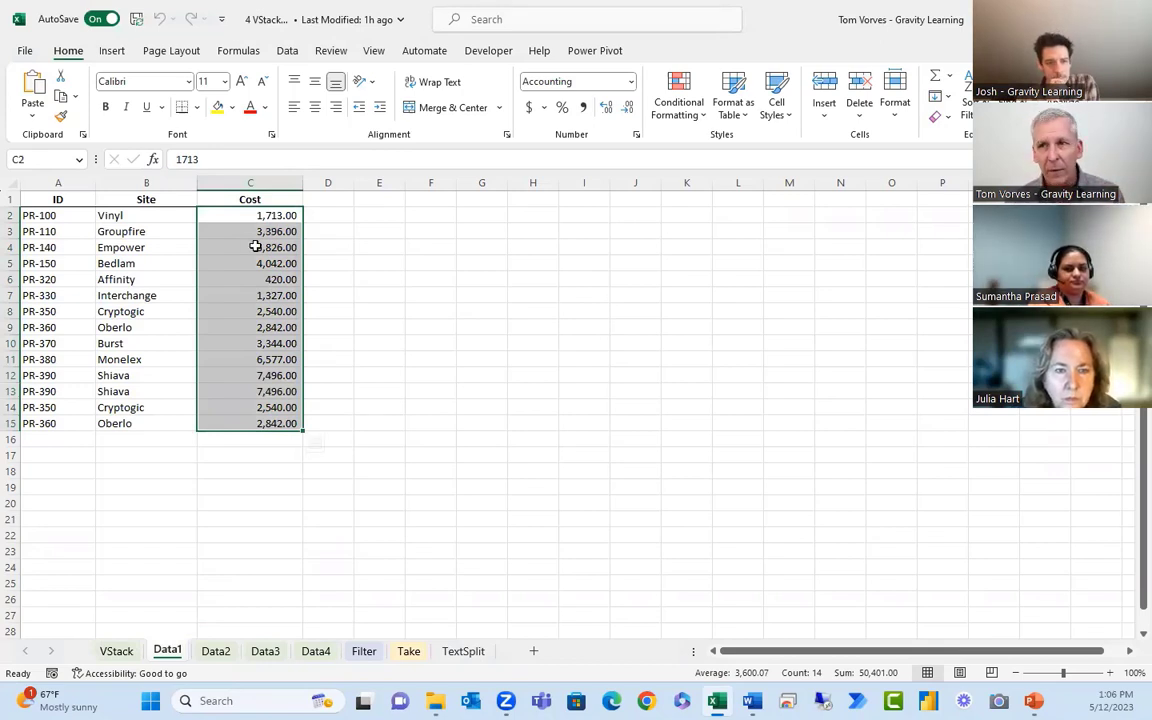
Add a new worksheet after Data1 and name it Formulas
click(533, 651)
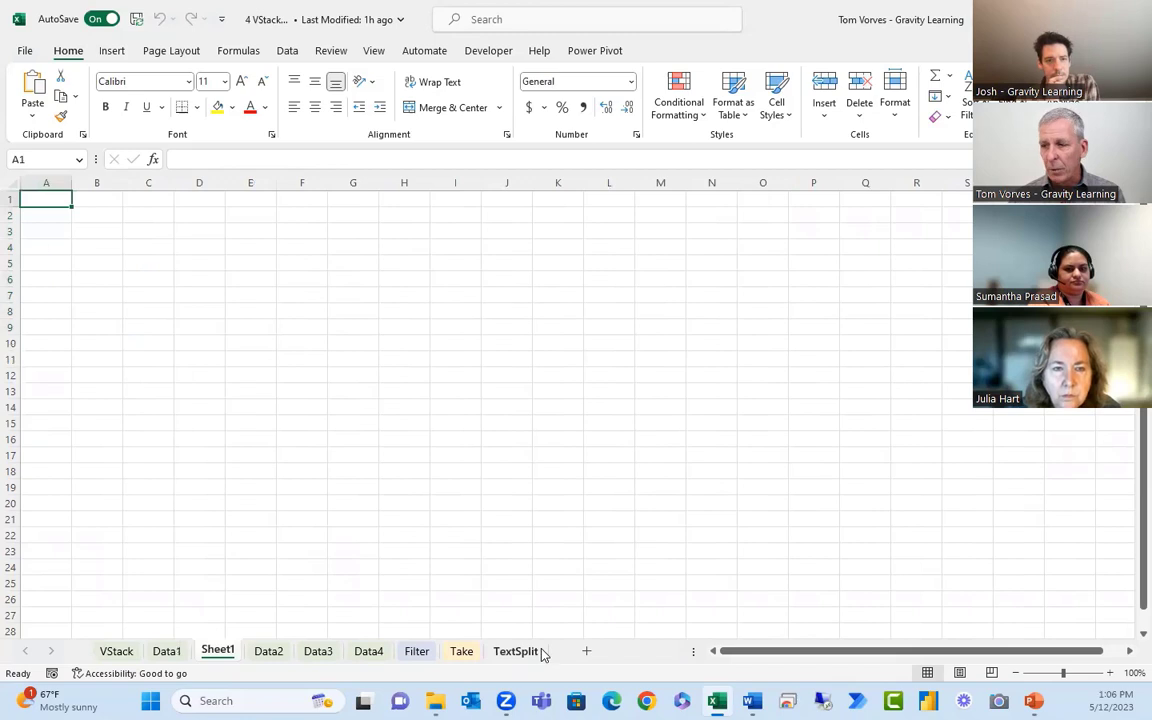
double_click(218, 655)
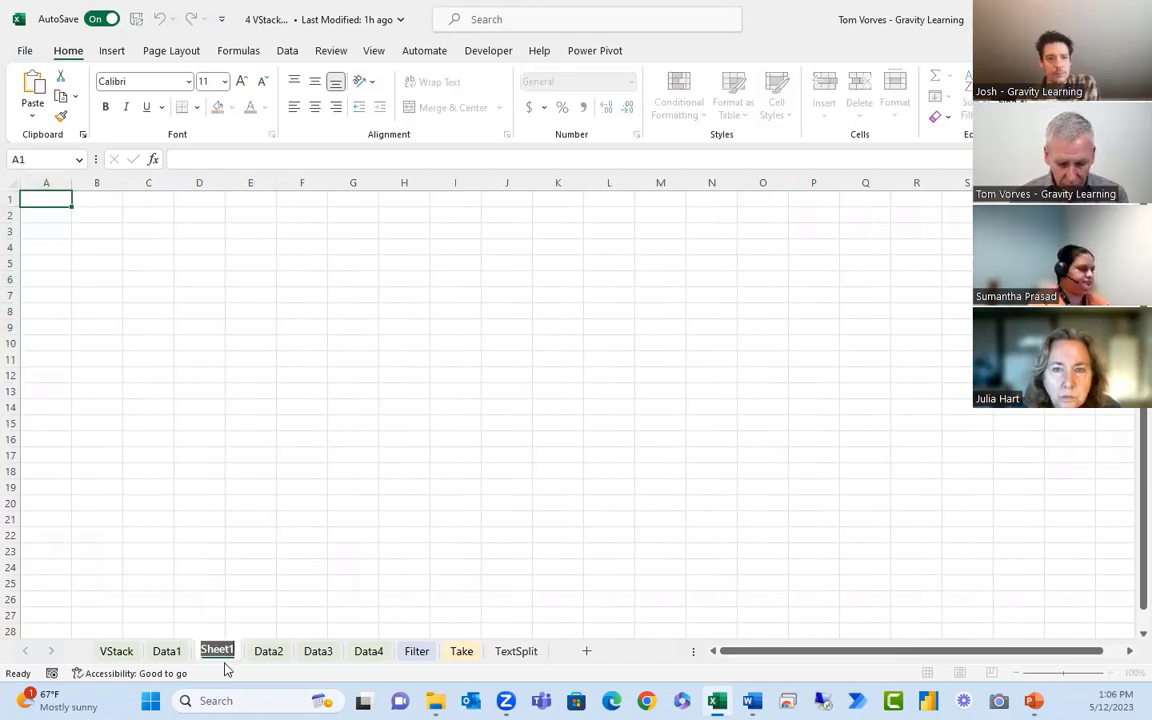
text(Formulas)
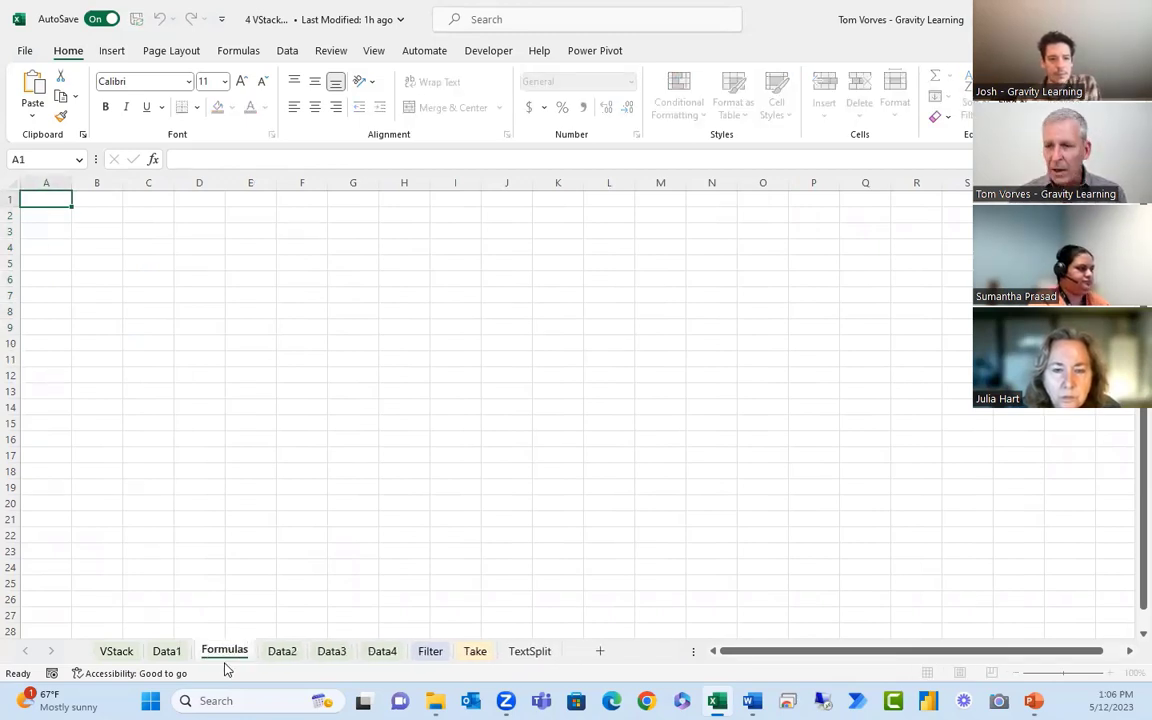
key(Return)
Name the Cost values in C2:C15 on the Data1 sheet D1Costs
click(166, 651)
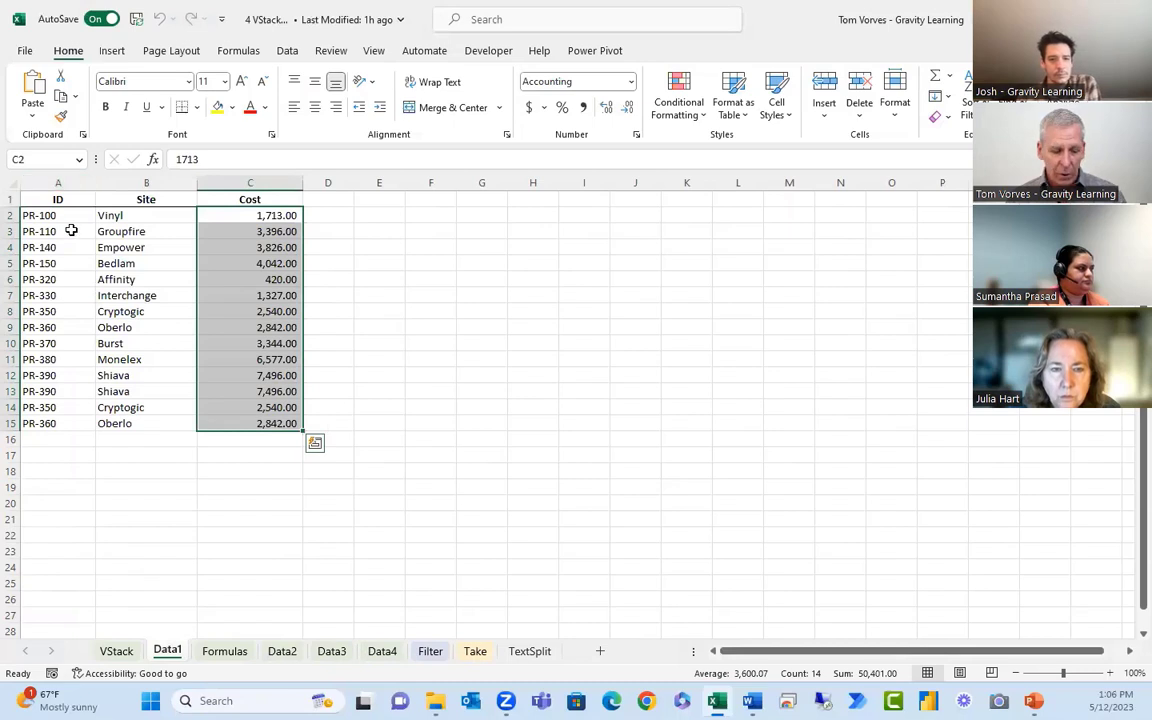
mouse_move(62, 176)
mouse_down()
mouse_move(24, 123)
mouse_move(5, 152)
mouse_move(57, 158)
mouse_move(59, 176)
mouse_up()
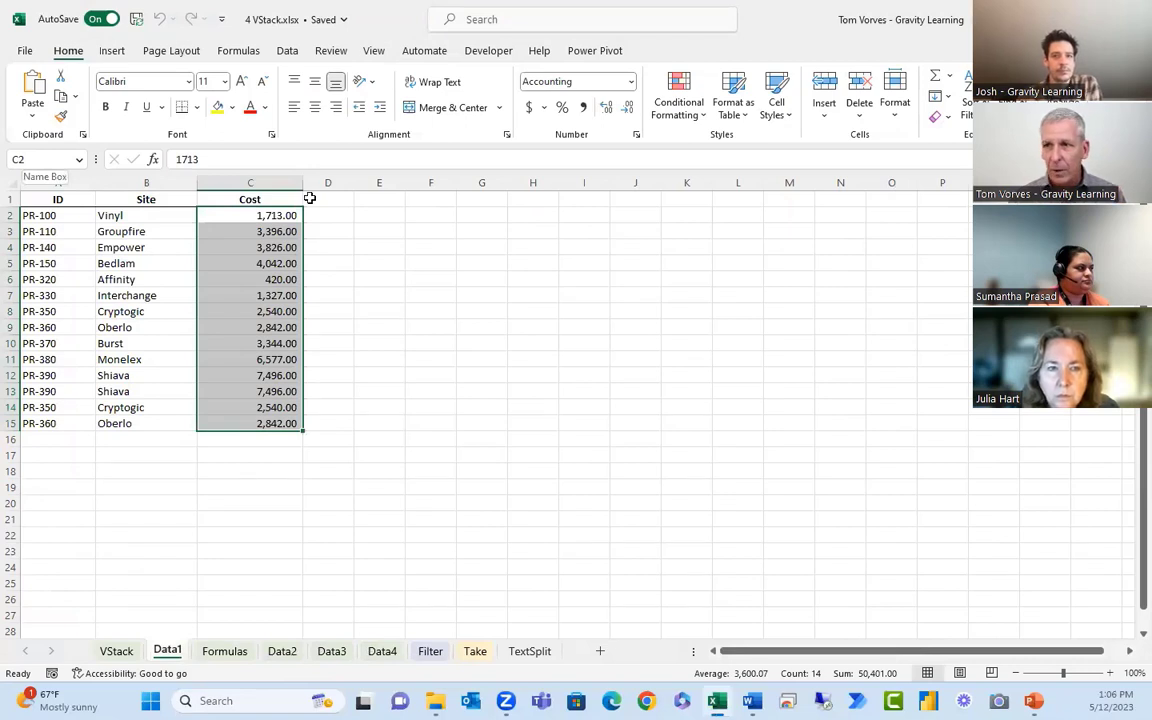
drag(291, 219, 284, 430)
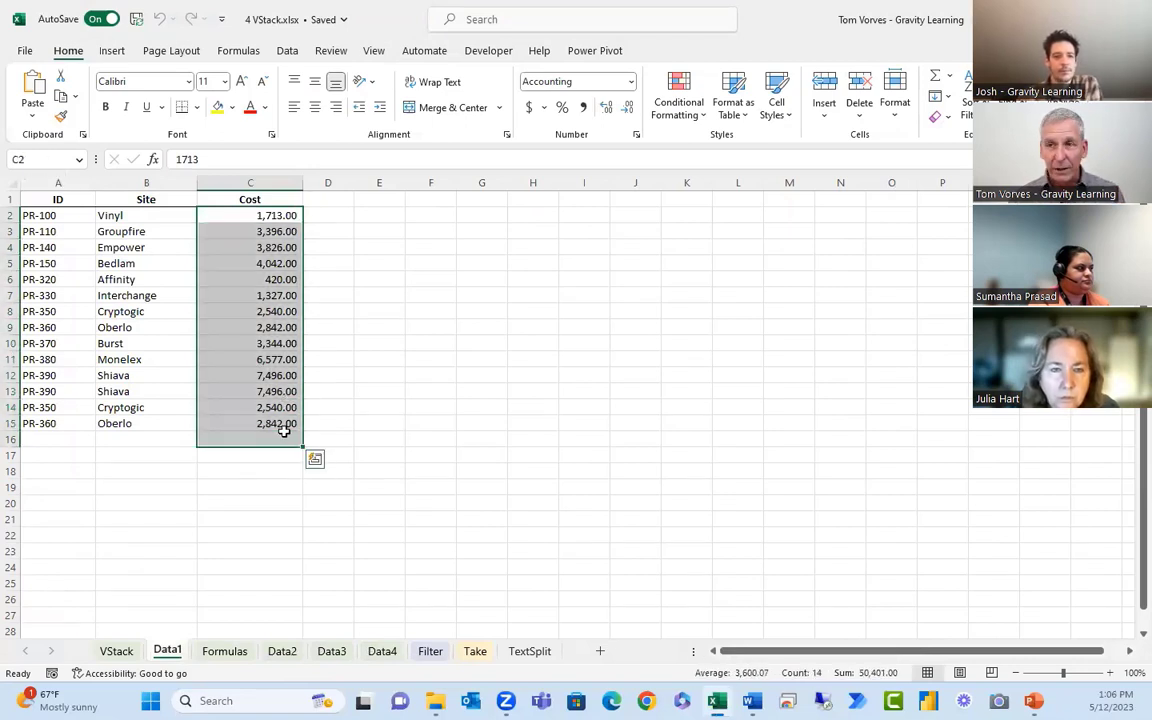
key(shift+Up)
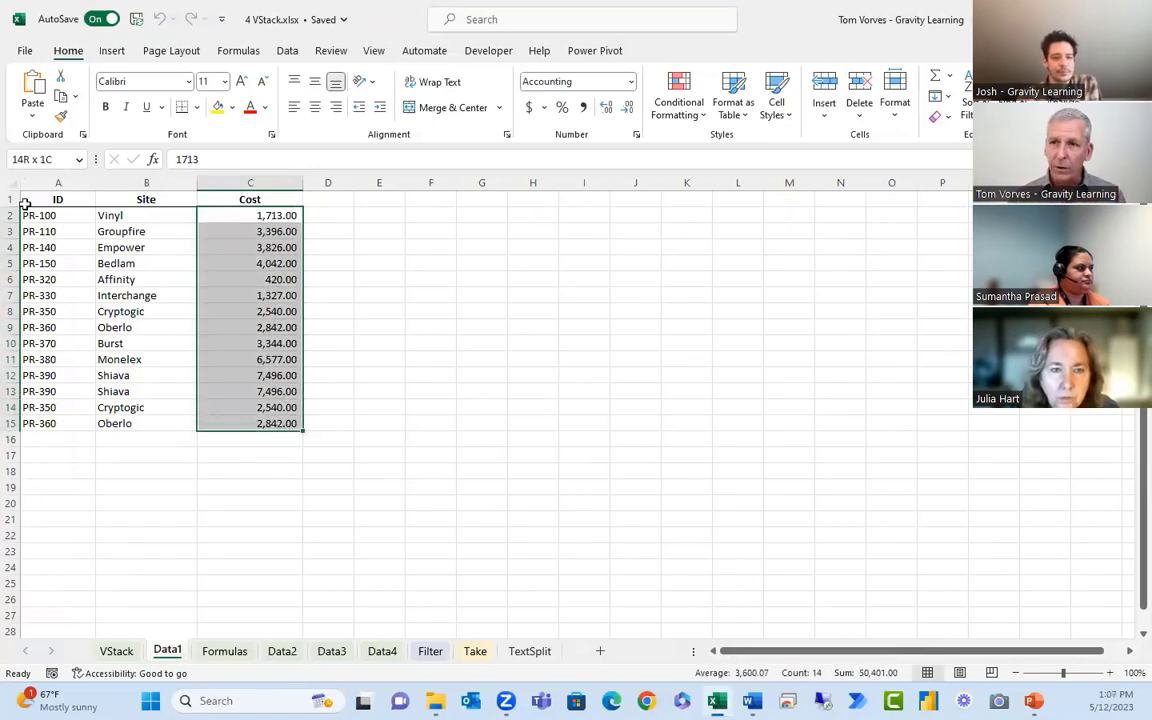
click(40, 157)
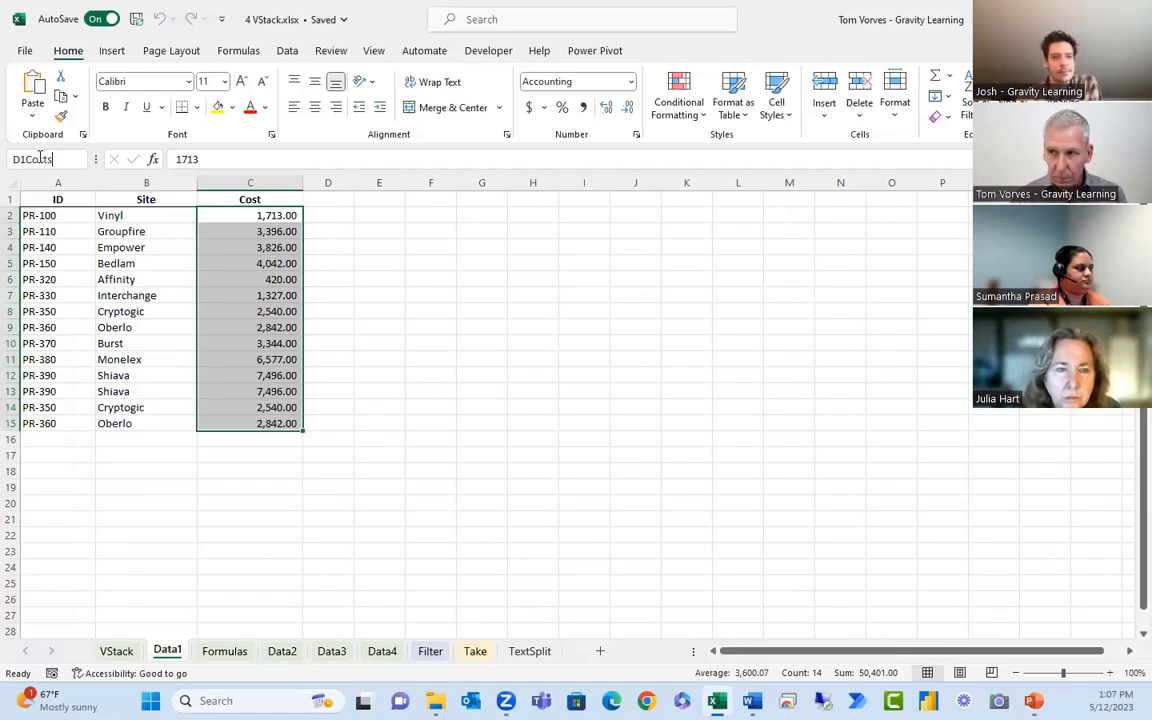
text(D1Costs)
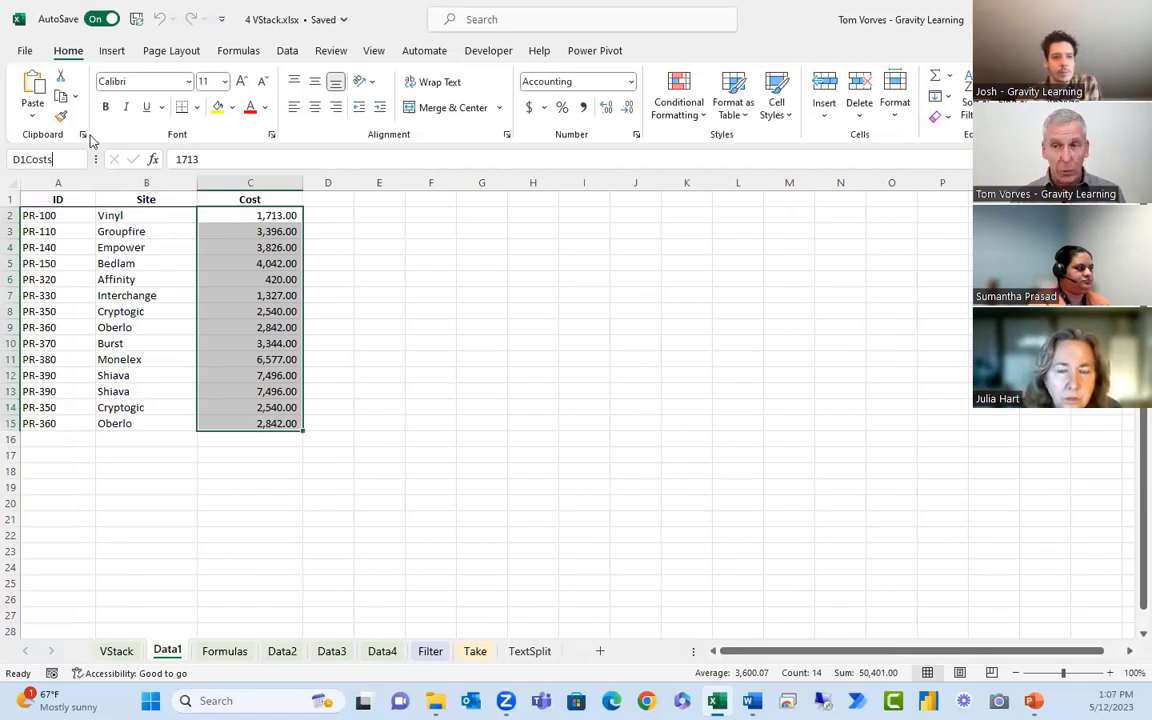
key(Return)
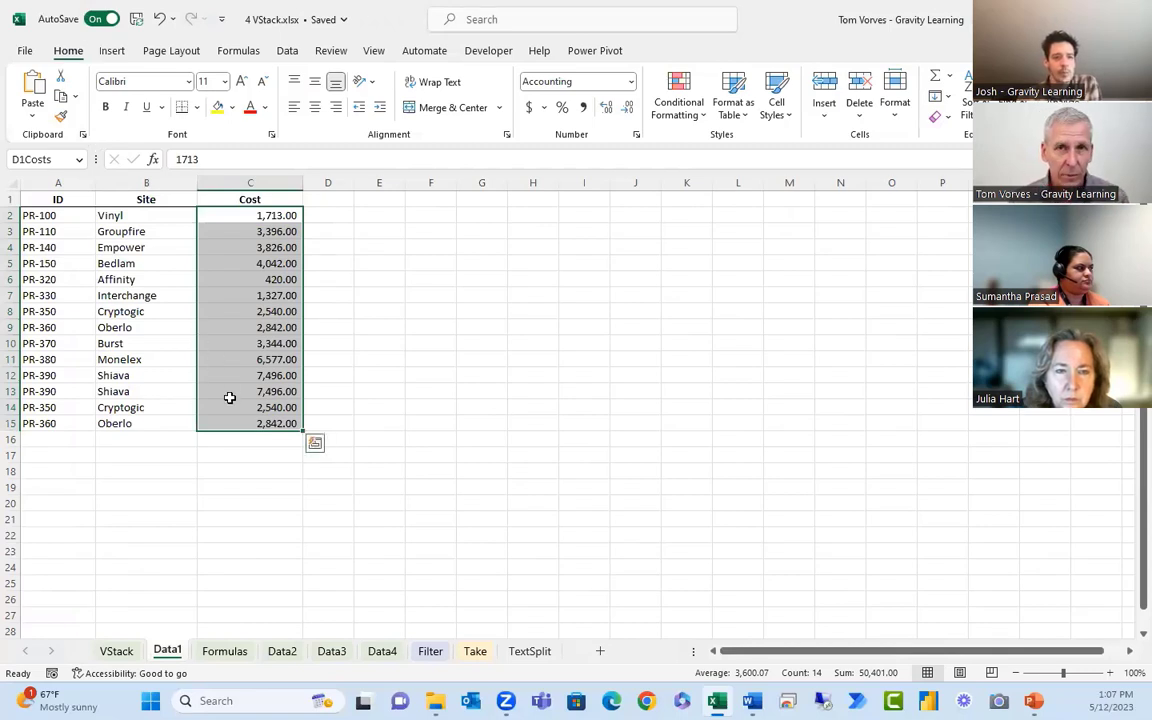
click(359, 390)
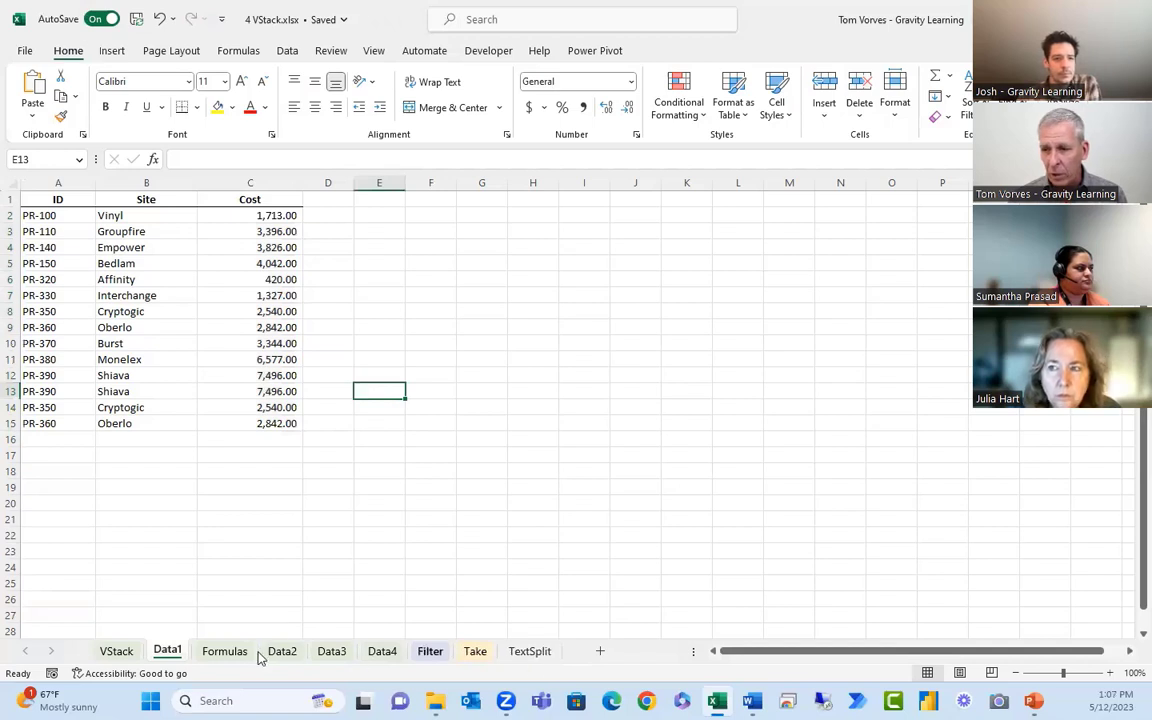
Enter =SUM(D1Costs) in cell D6 of the Formulas sheet to total the named cost range
click(220, 652)
click(219, 274)
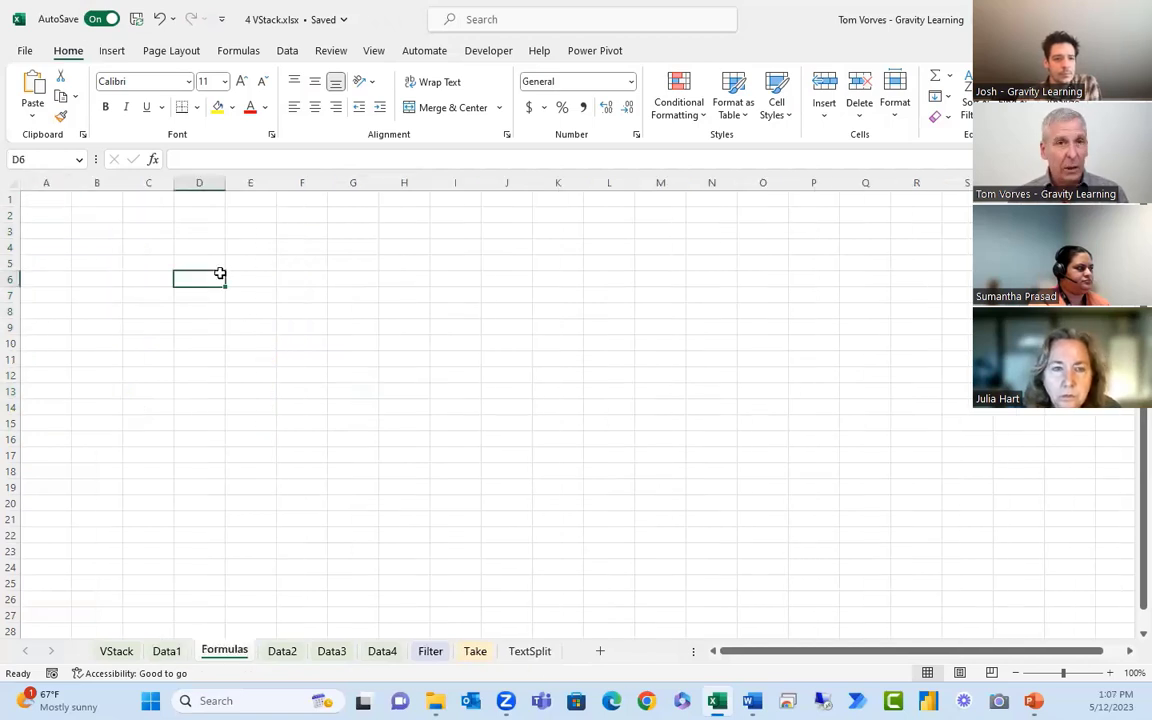
text(=)
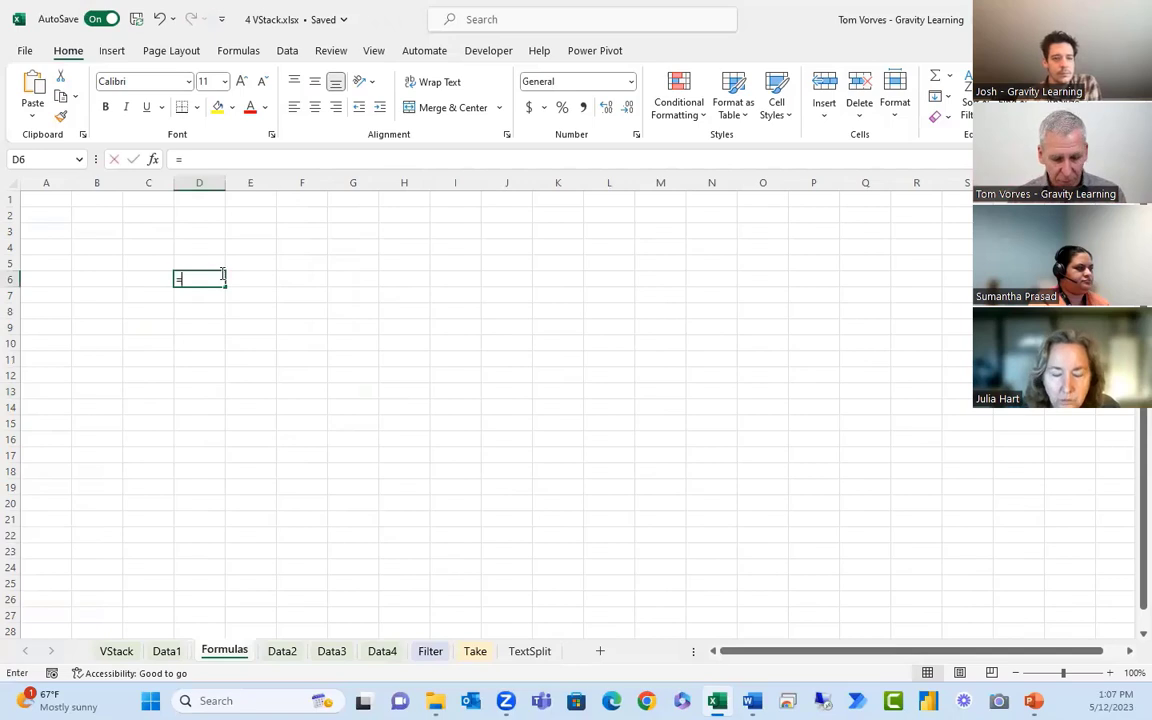
text(sum()
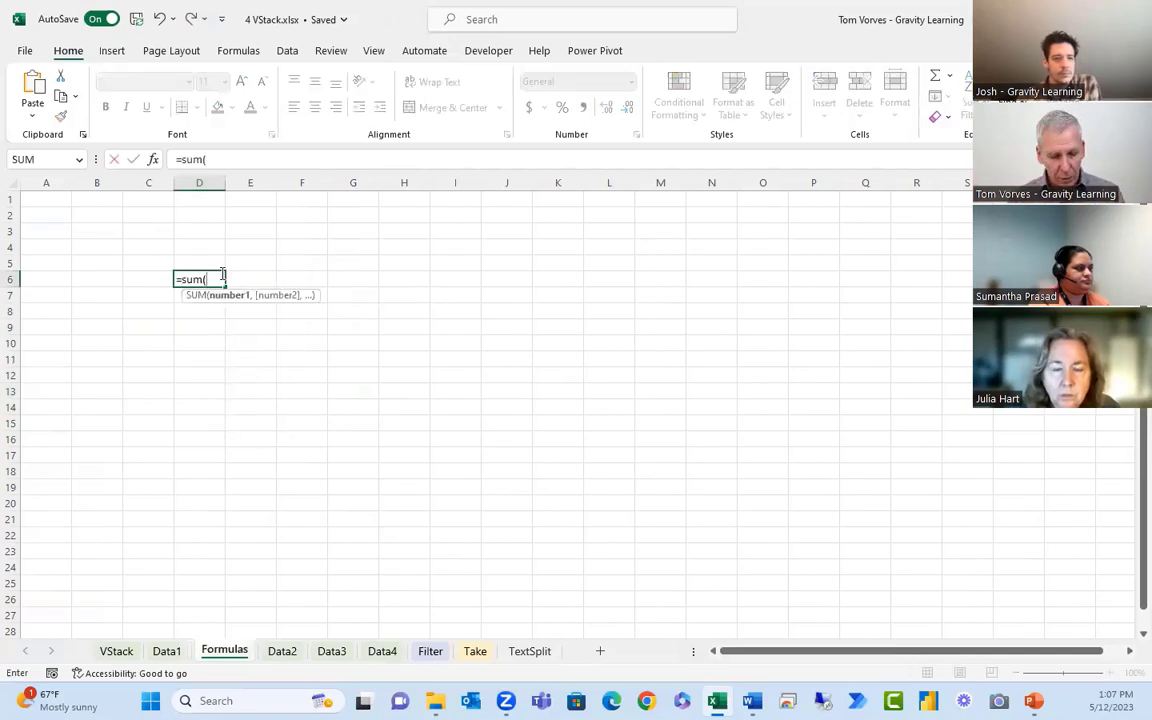
text(d1)
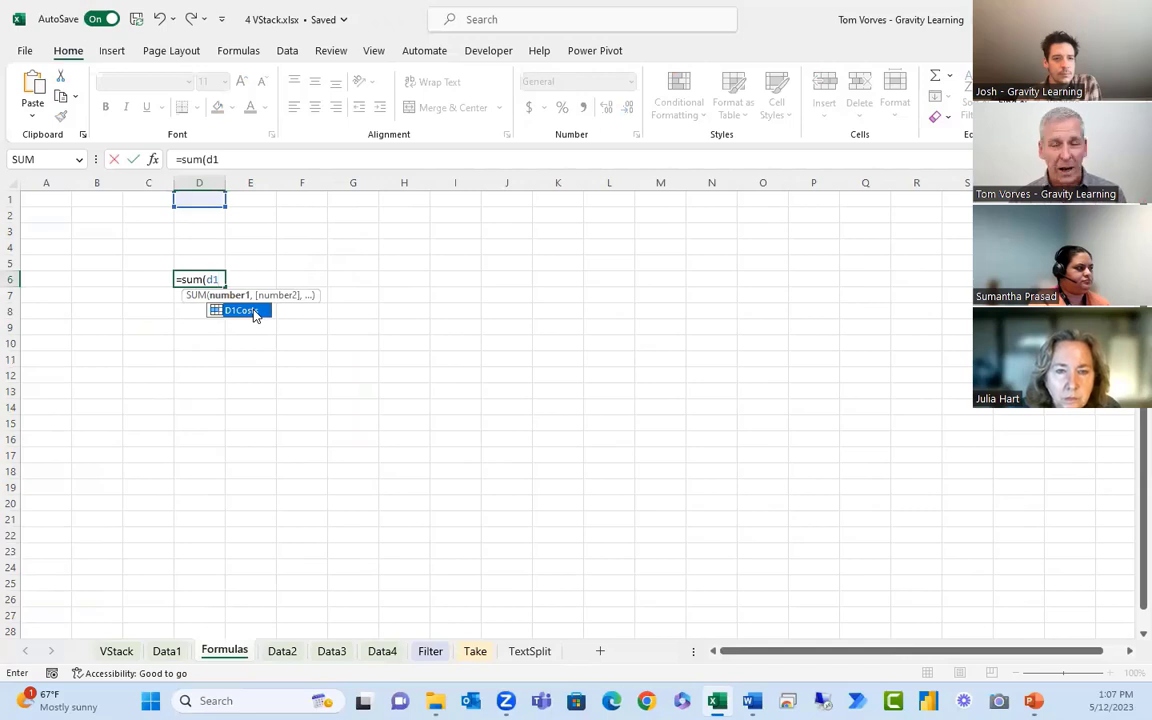
double_click(255, 314)
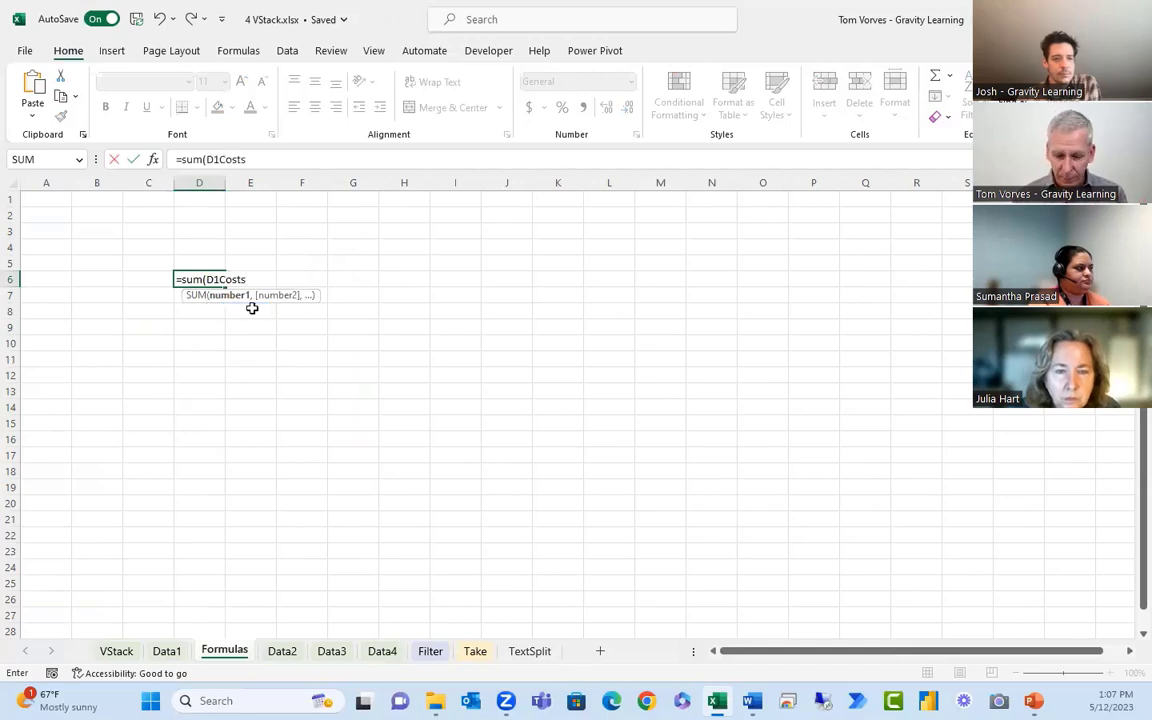
text())
key(ctrl+Return)
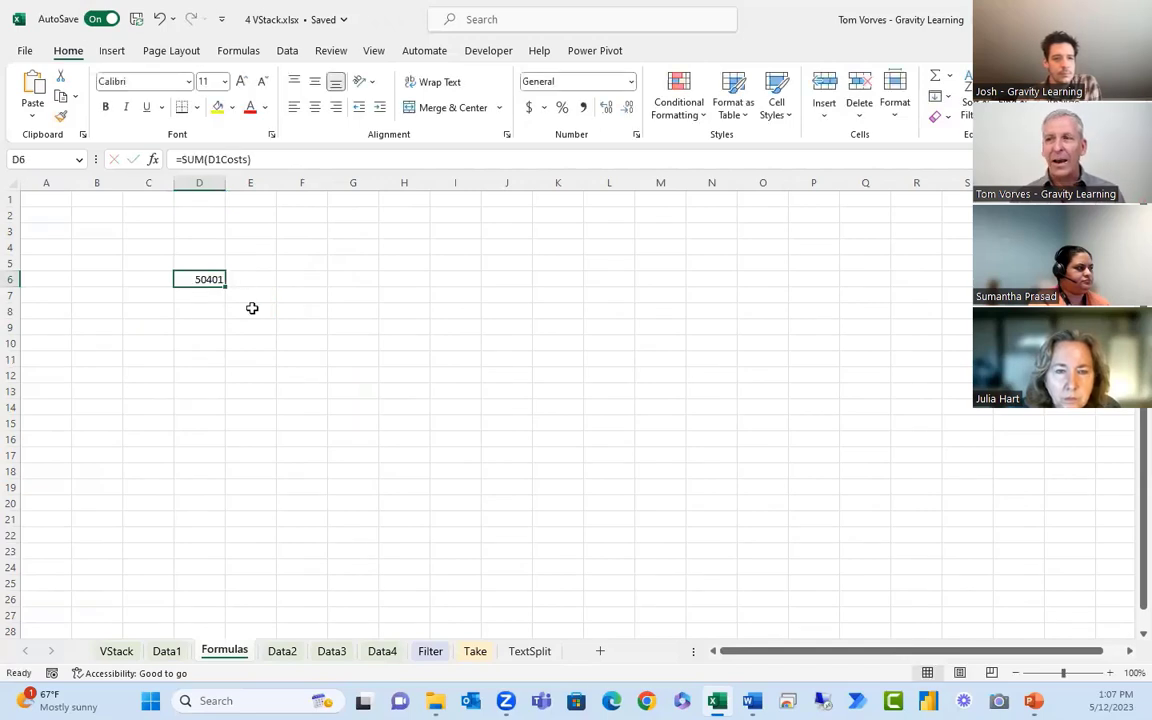
Go to the D1Costs named range on Data1 and check how the SUM formula in Formulas D6 refers to it
click(168, 653)
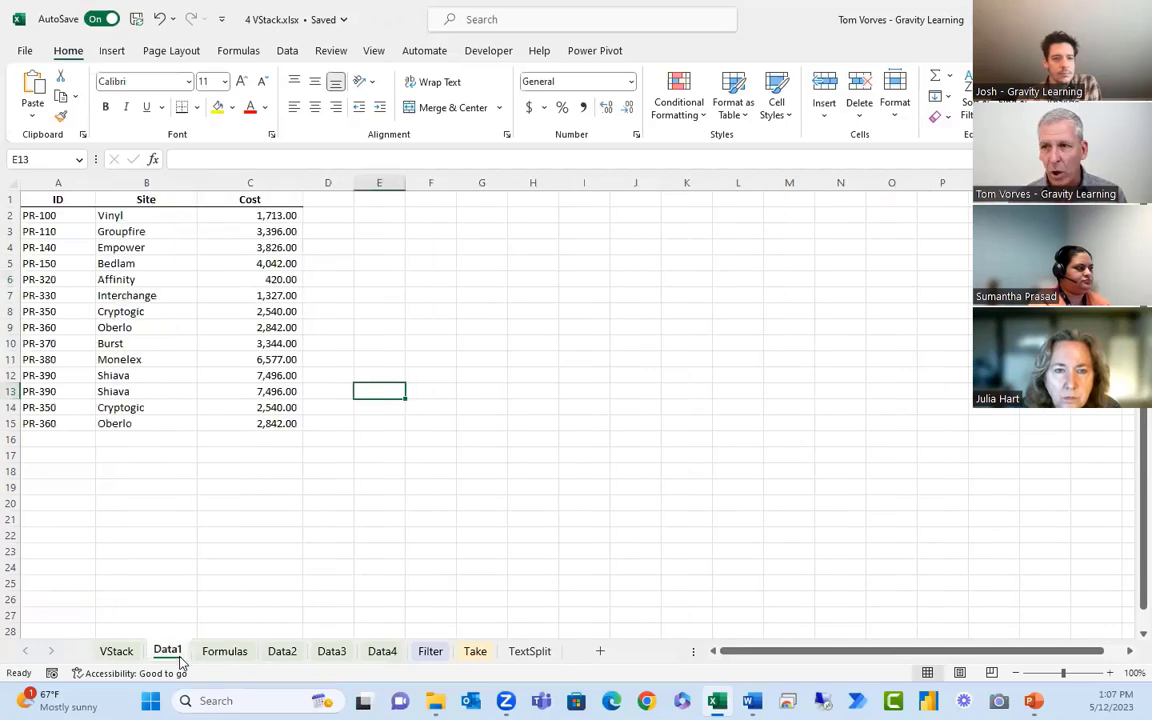
click(79, 159)
click(40, 177)
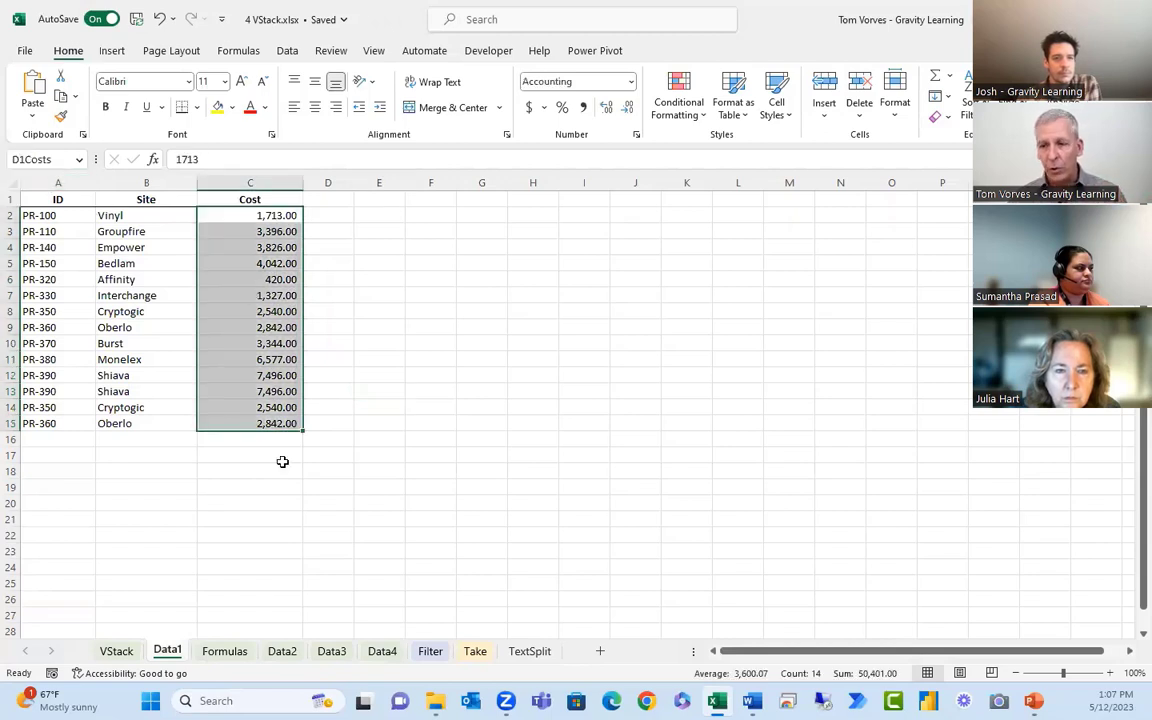
click(230, 652)
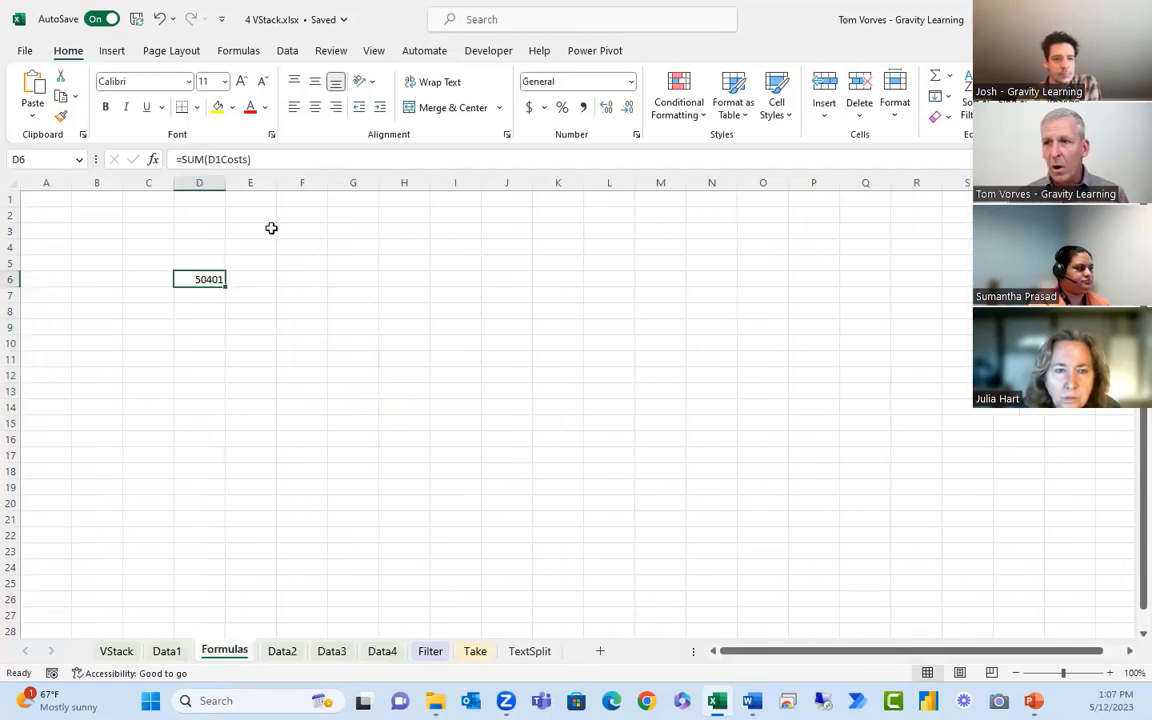
double_click(214, 278)
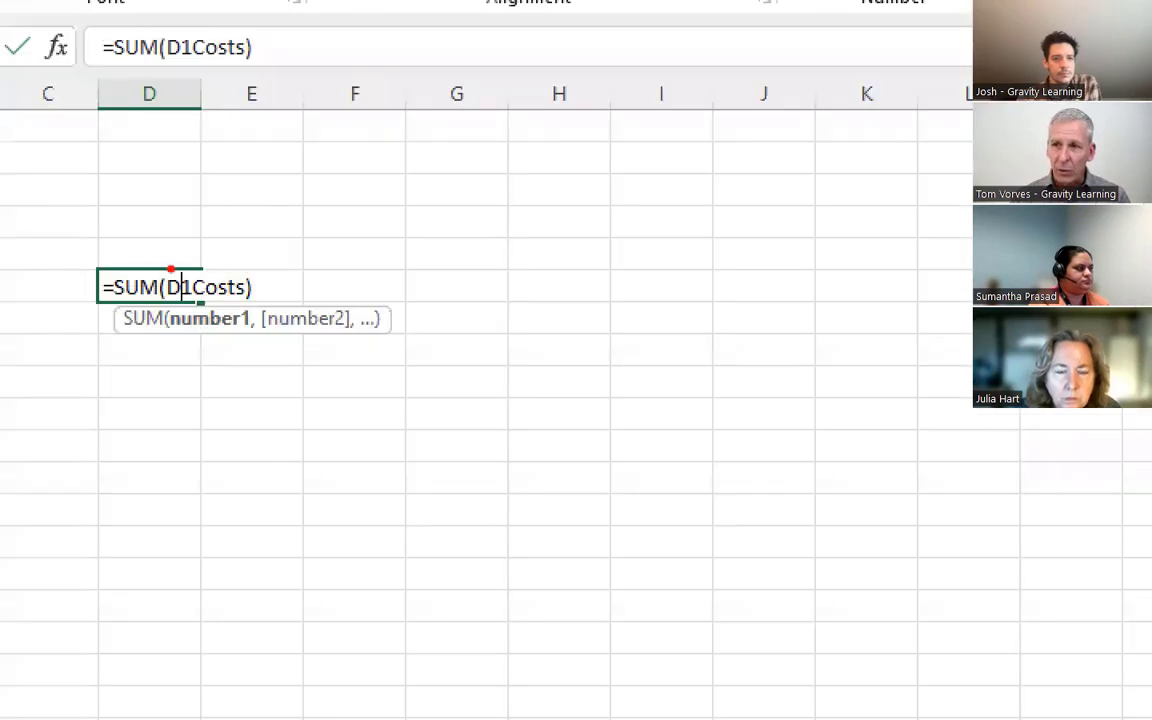
drag(171, 269, 259, 323)
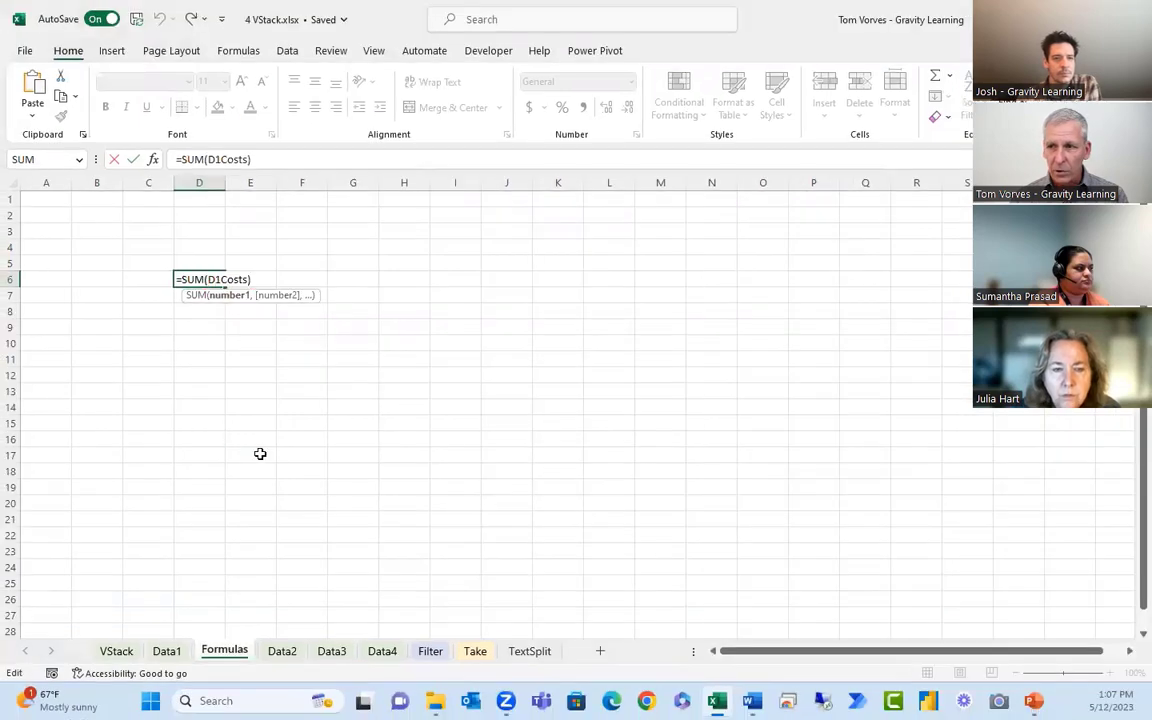
click(250, 639)
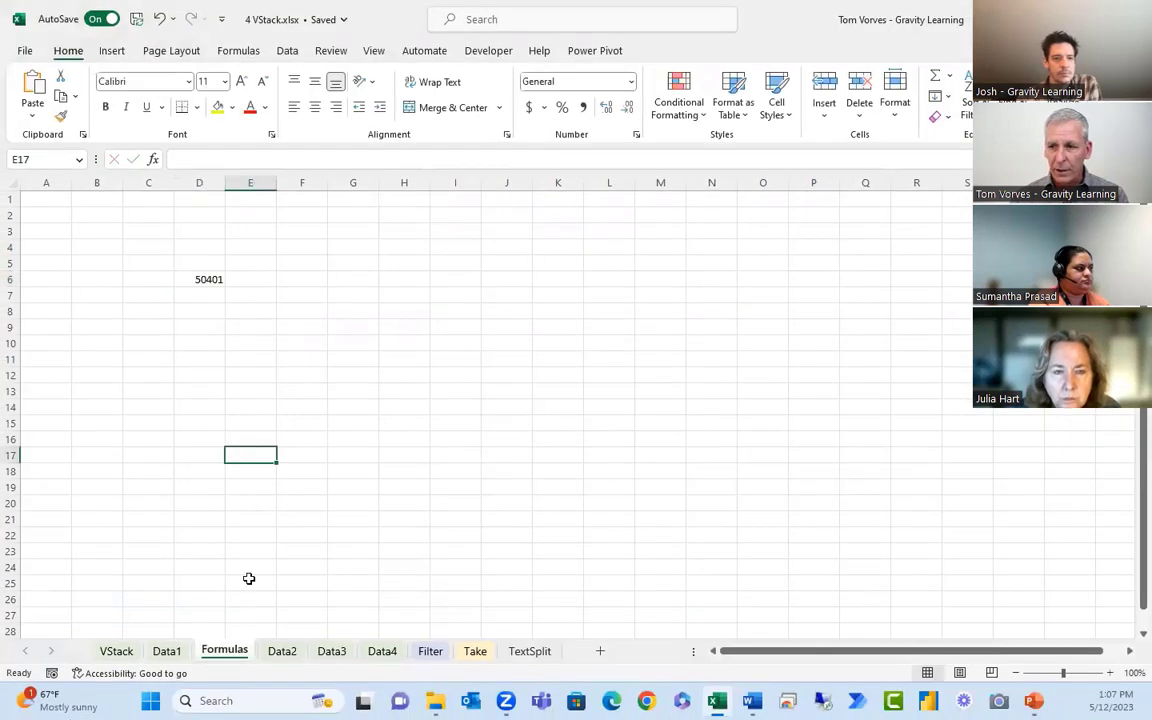
Name the Cost values in C2:C23 on the Data2 sheet D2Costd, and add the corrected name D2Cost for the same range
click(281, 652)
drag(250, 215, 276, 551)
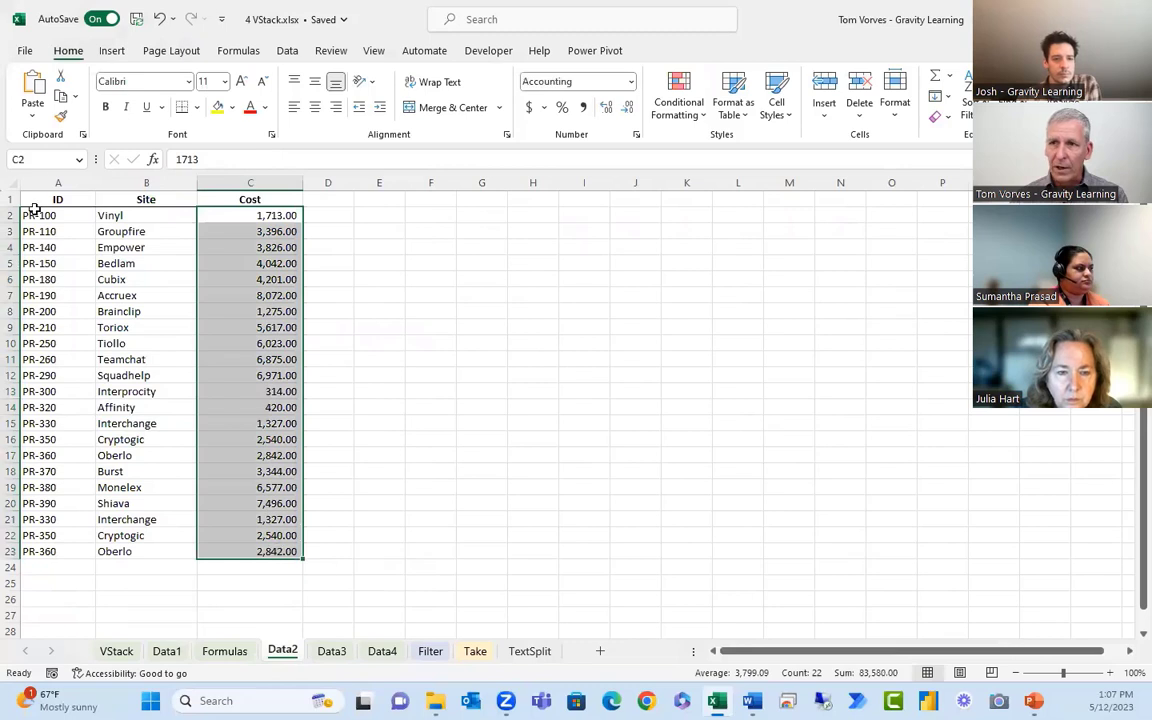
click(40, 159)
text(D2Costd)
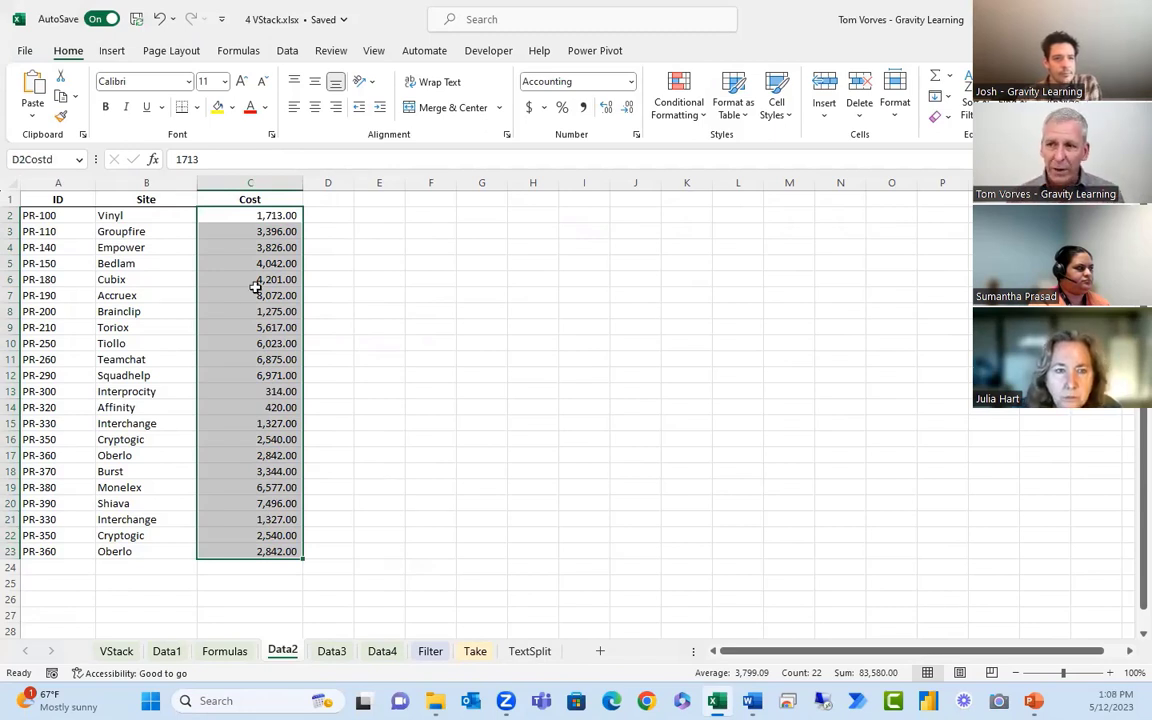
click(63, 159)
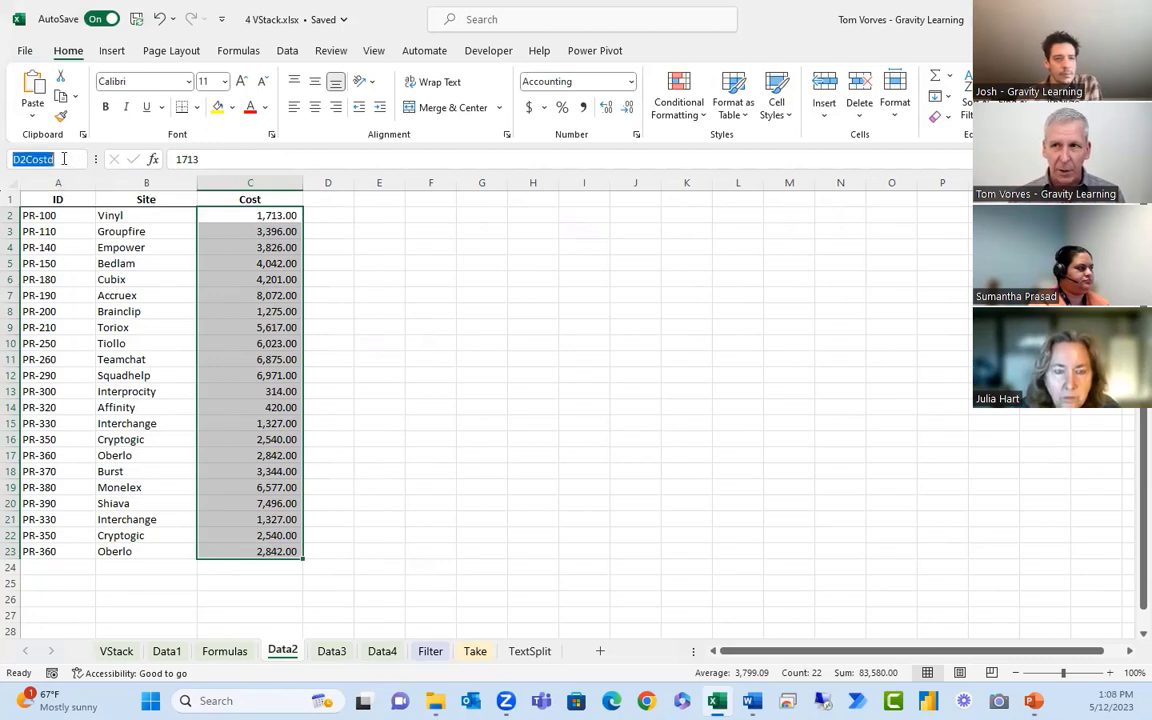
click(63, 159)
key(Return)
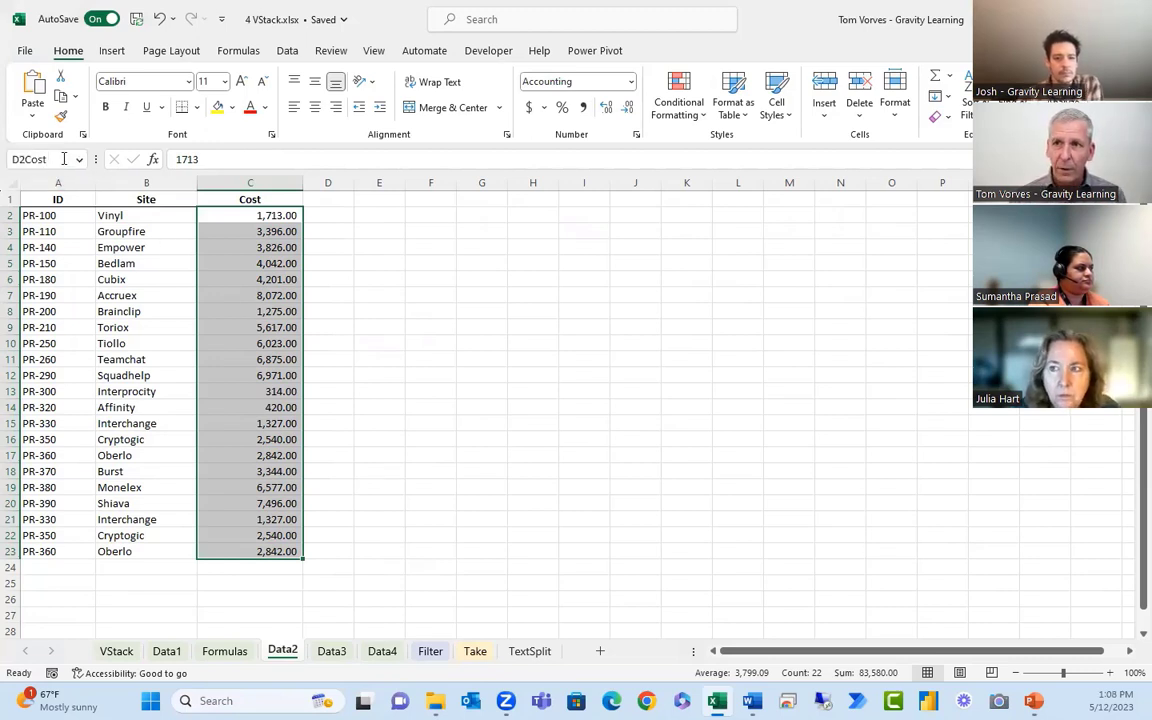
click(211, 292)
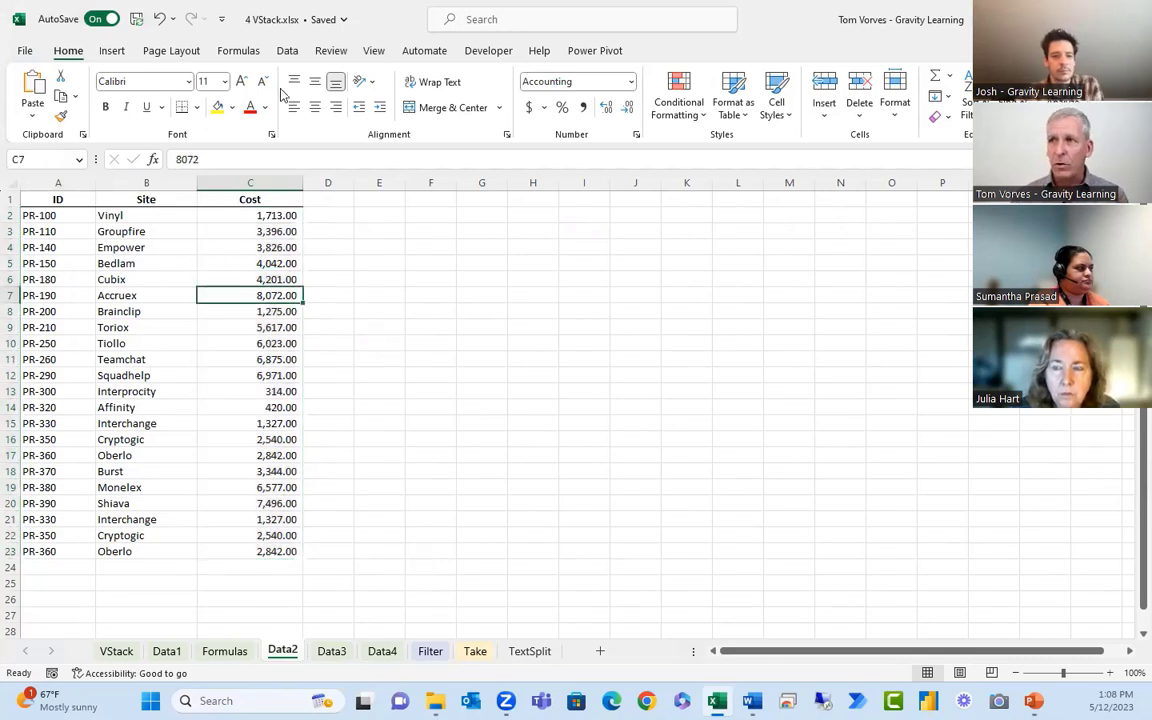
Delete the misspelled range name D2Costd in the Name Manager
click(251, 54)
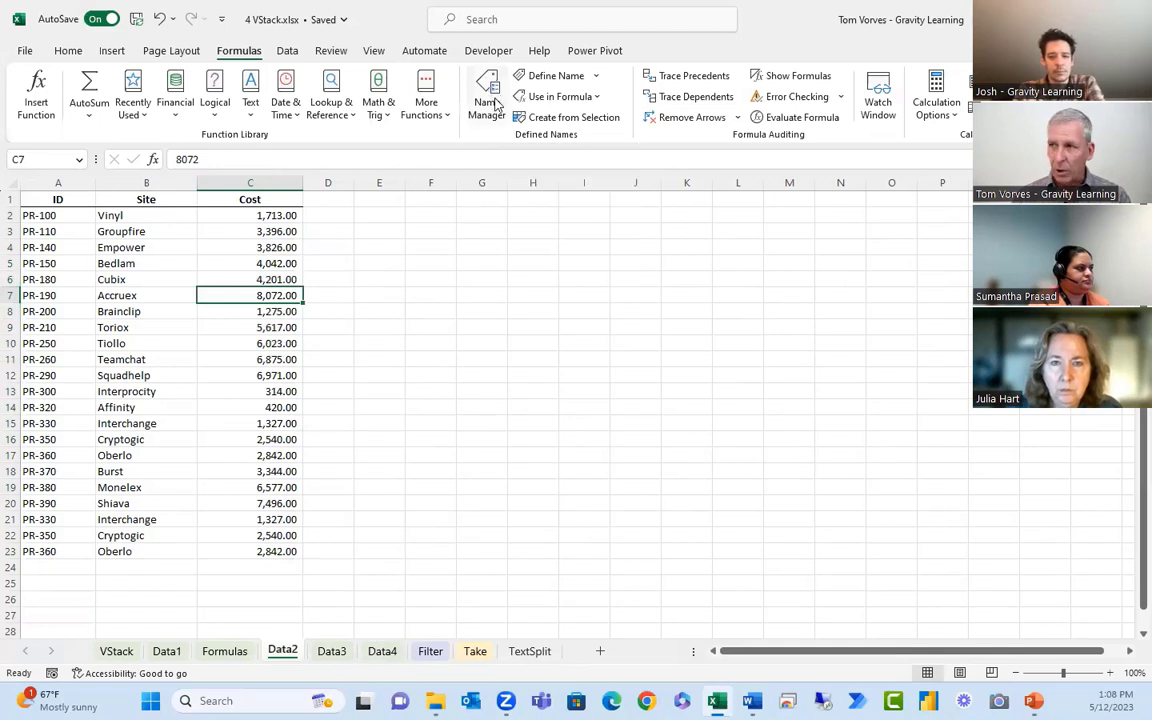
drag(497, 100, 554, 185)
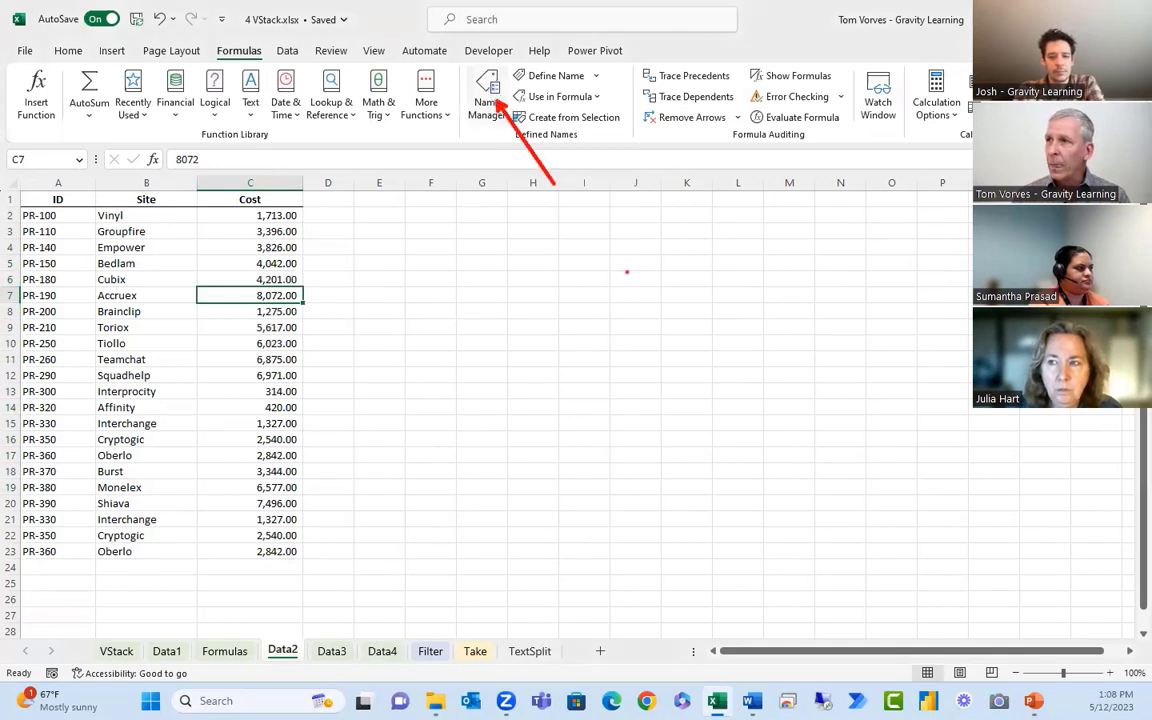
click(488, 100)
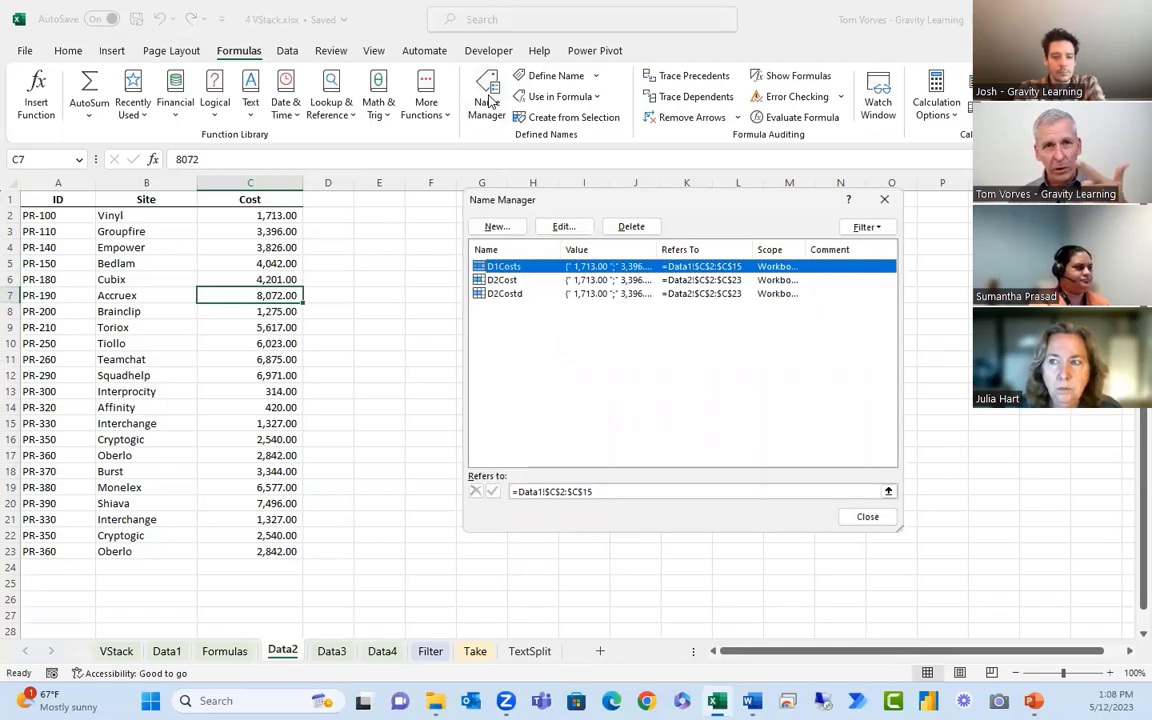
click(506, 294)
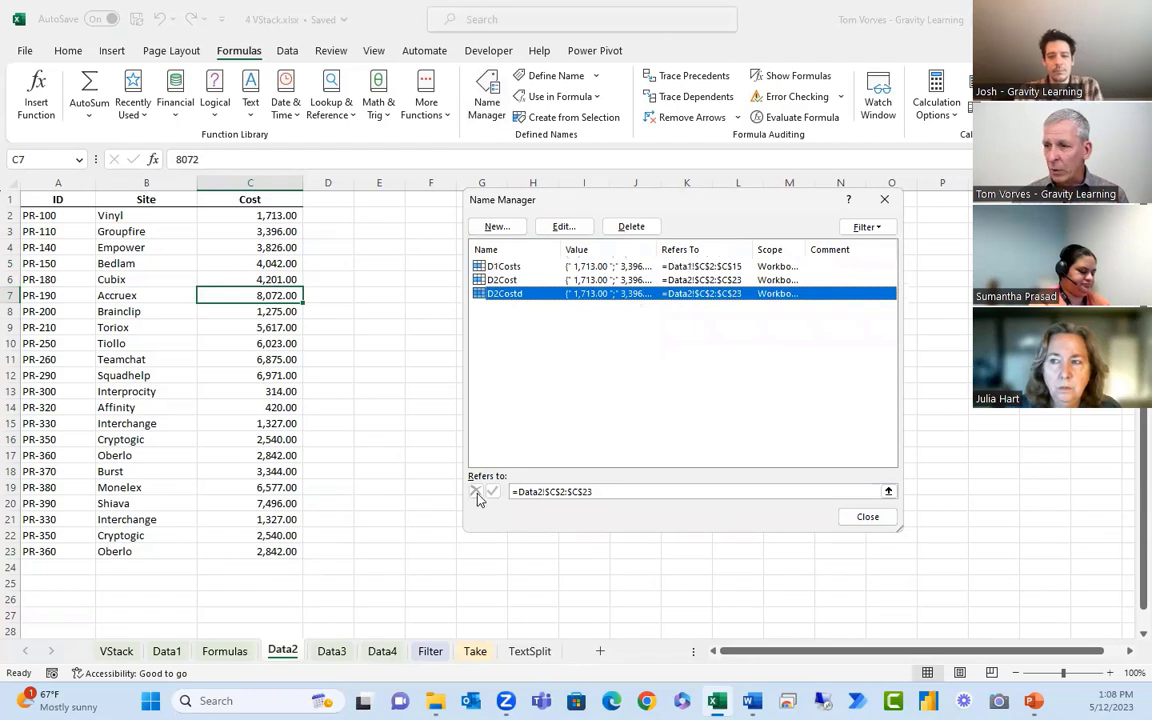
click(476, 358)
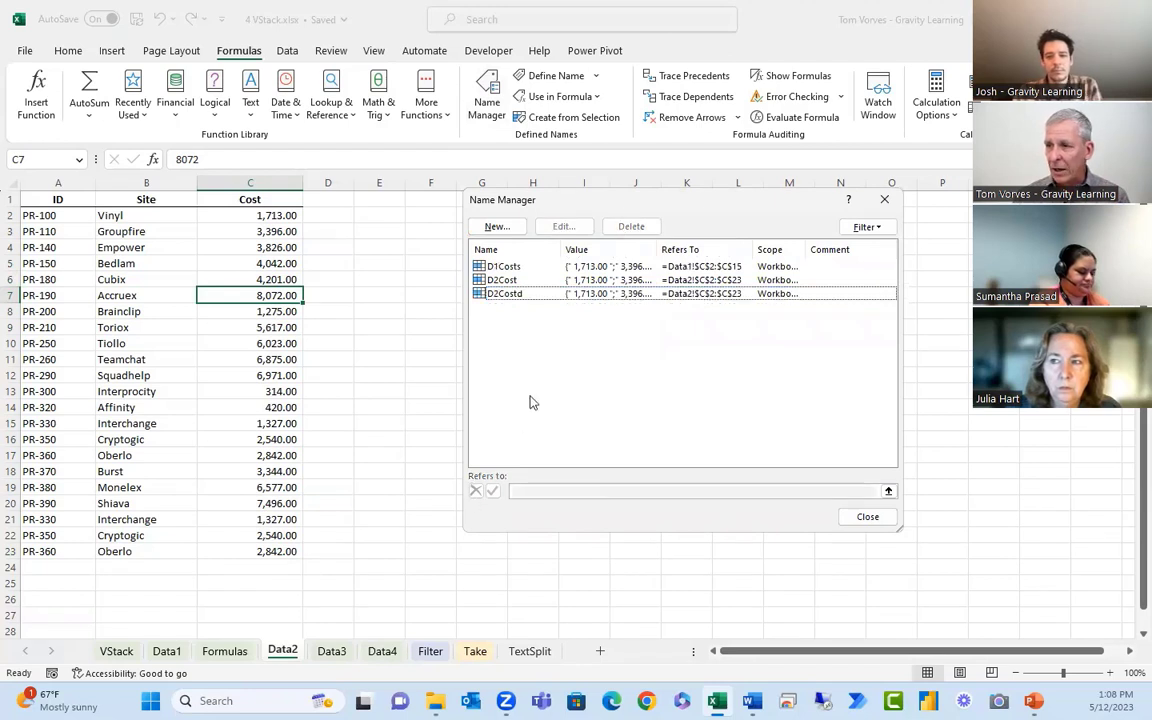
click(505, 296)
click(631, 226)
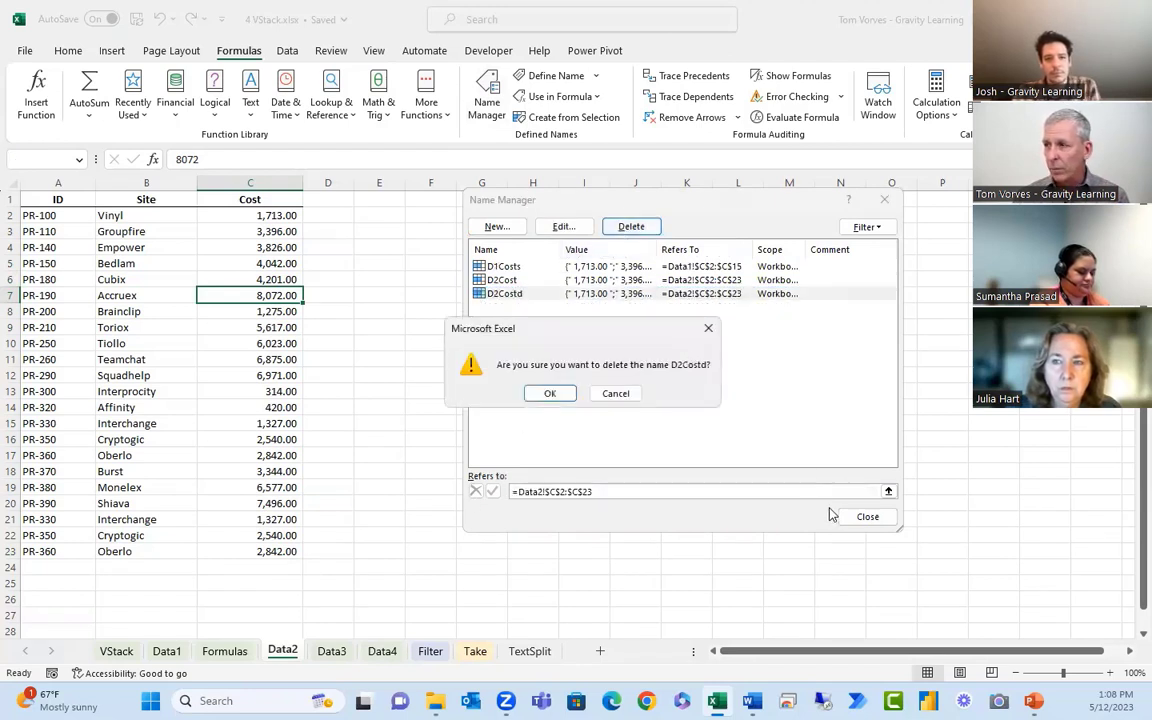
click(556, 393)
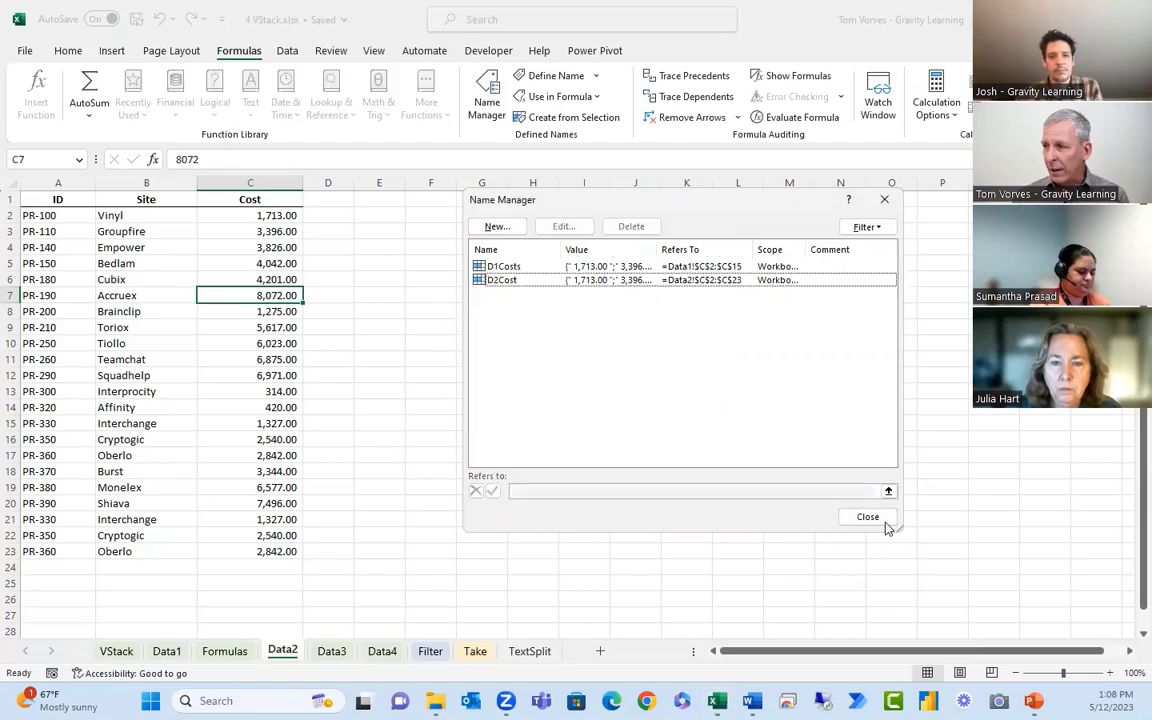
Close the Name Manager and extend the formula in cell D6 of the Formulas sheet to =SUM(D1Costs)+SUM(D1Costs)
click(868, 517)
click(481, 580)
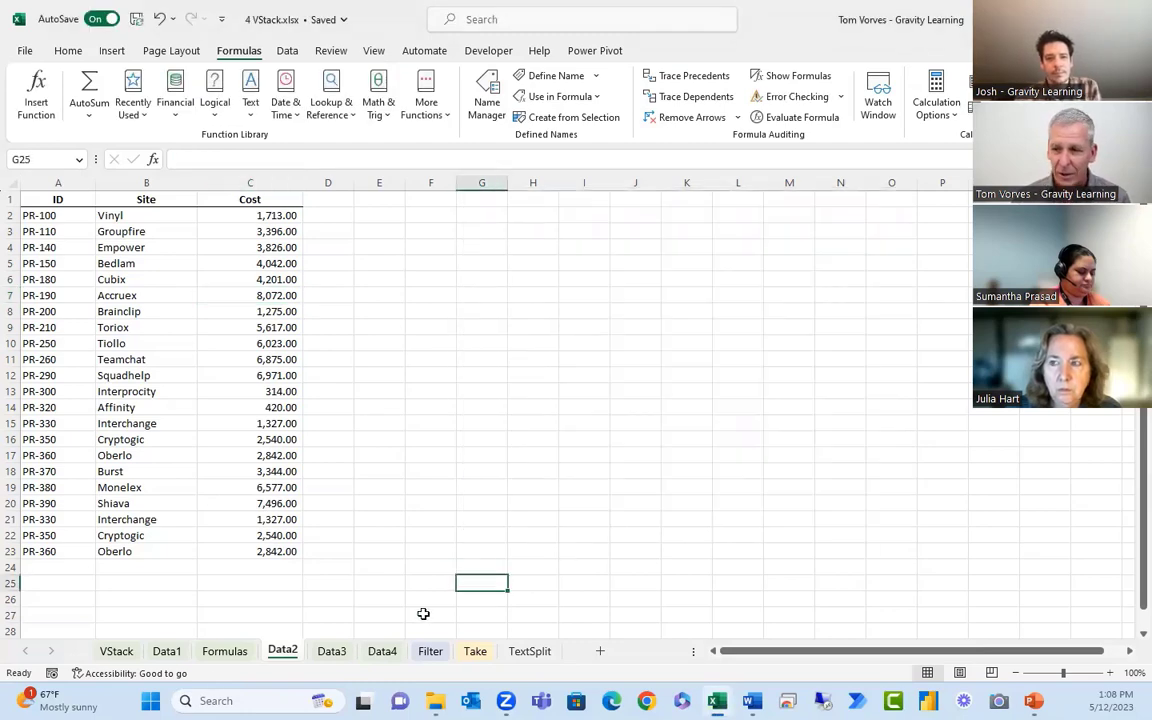
click(225, 651)
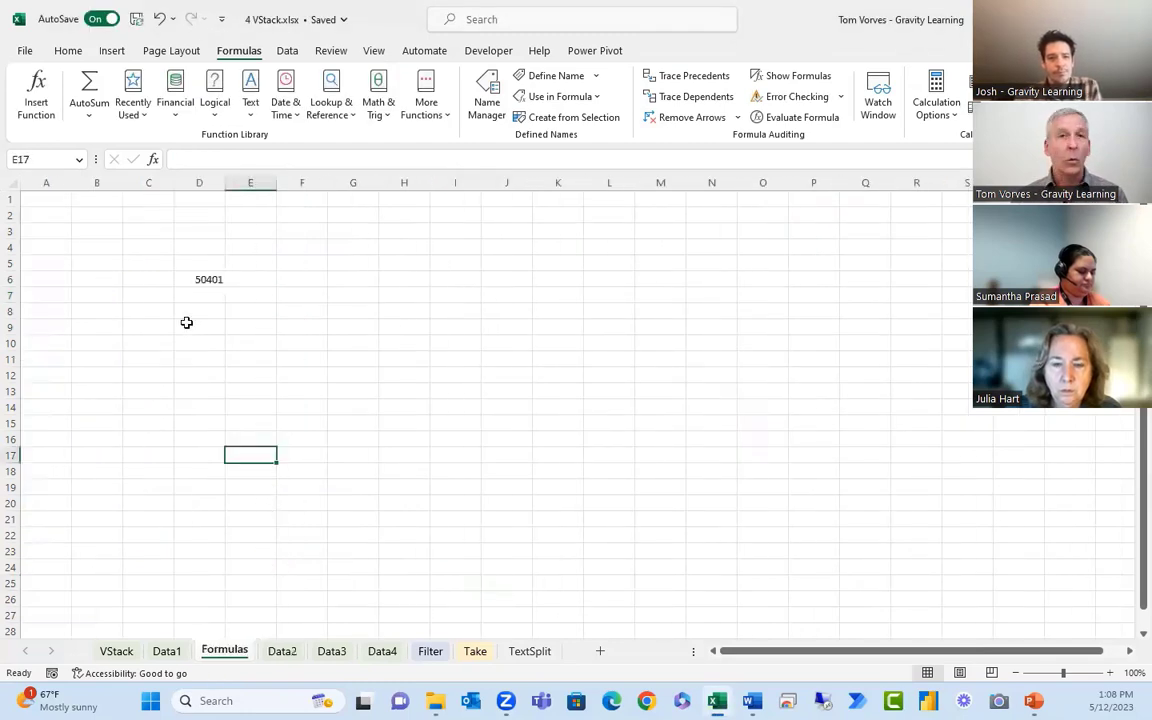
click(189, 279)
key(F2)
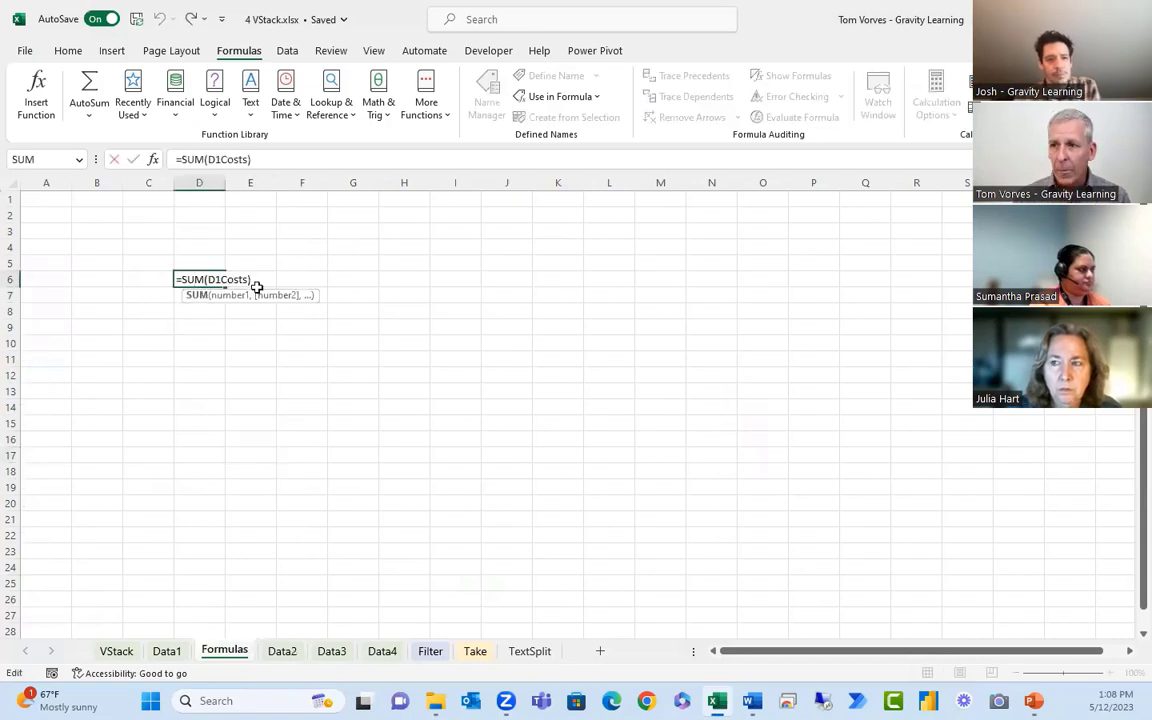
click(272, 286)
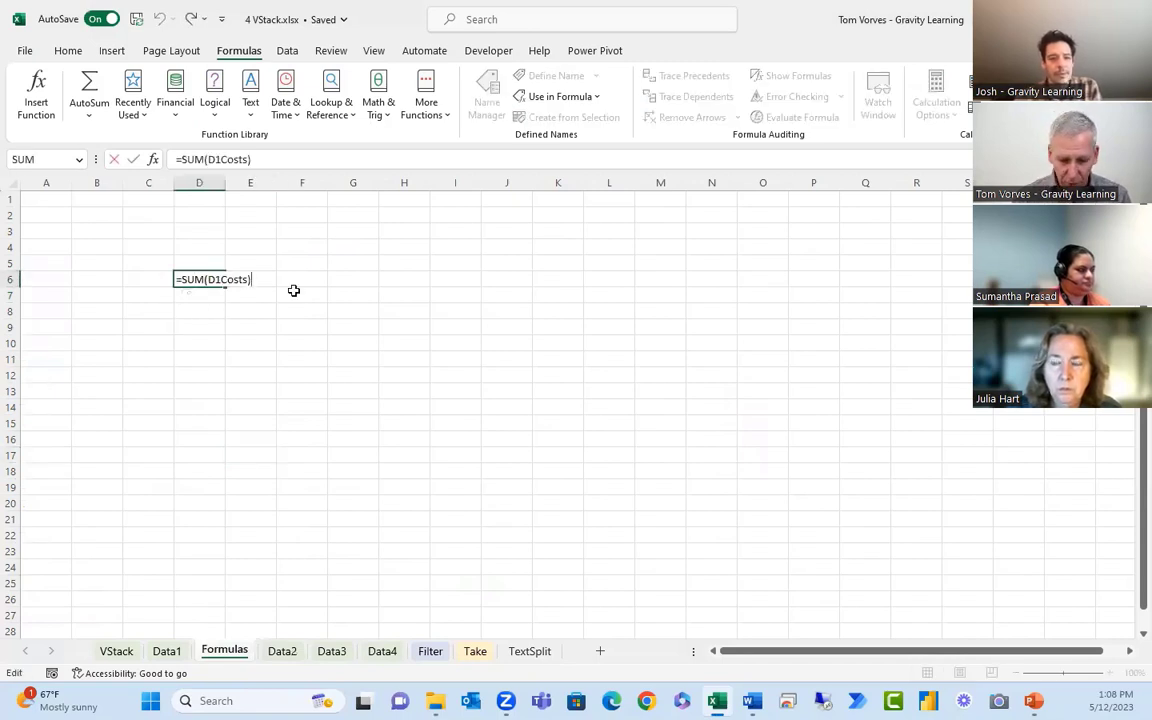
text(+Sum()
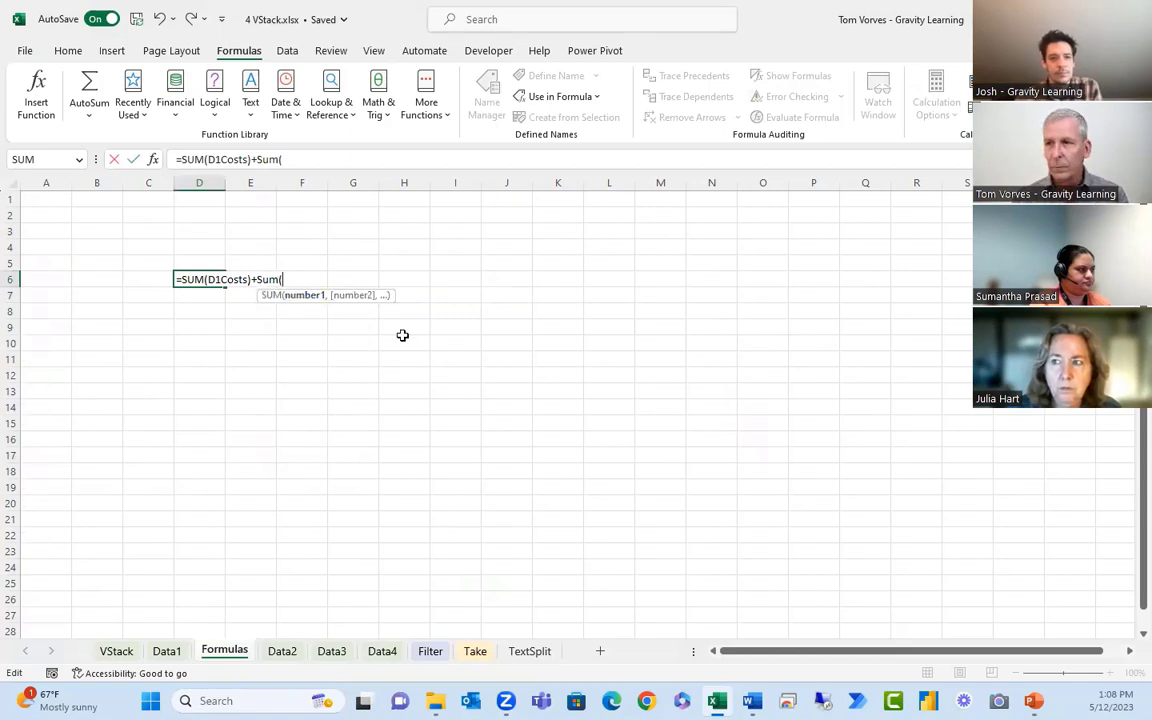
text(d1)
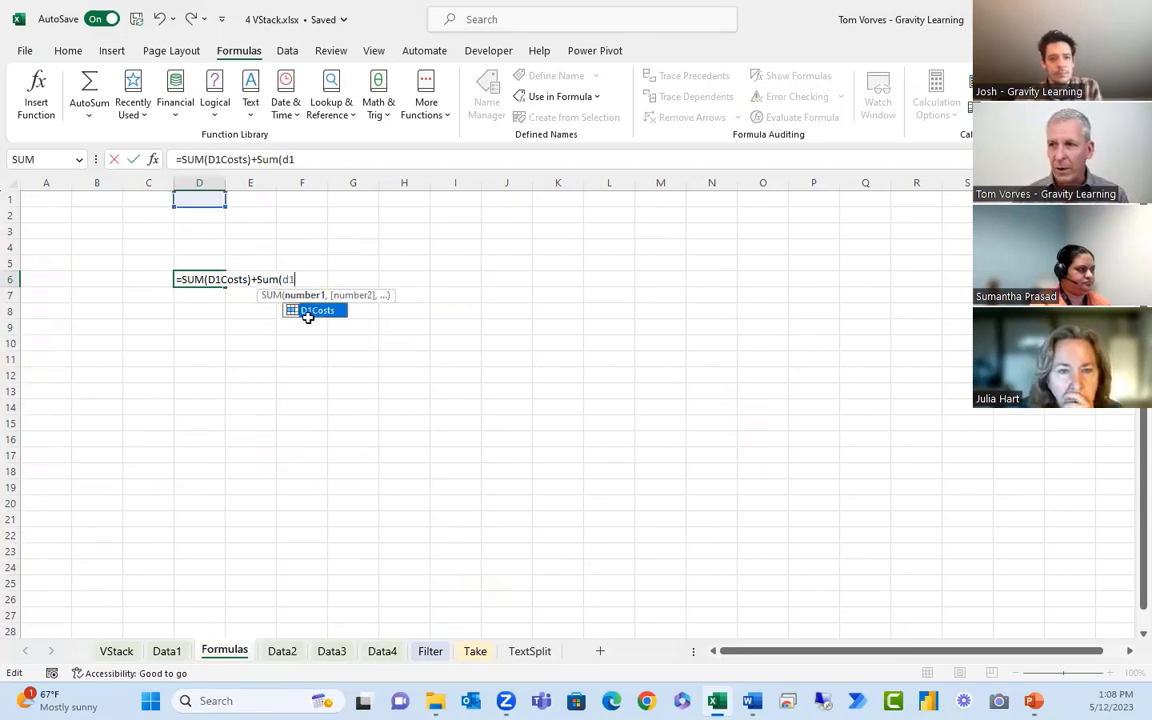
double_click(313, 311)
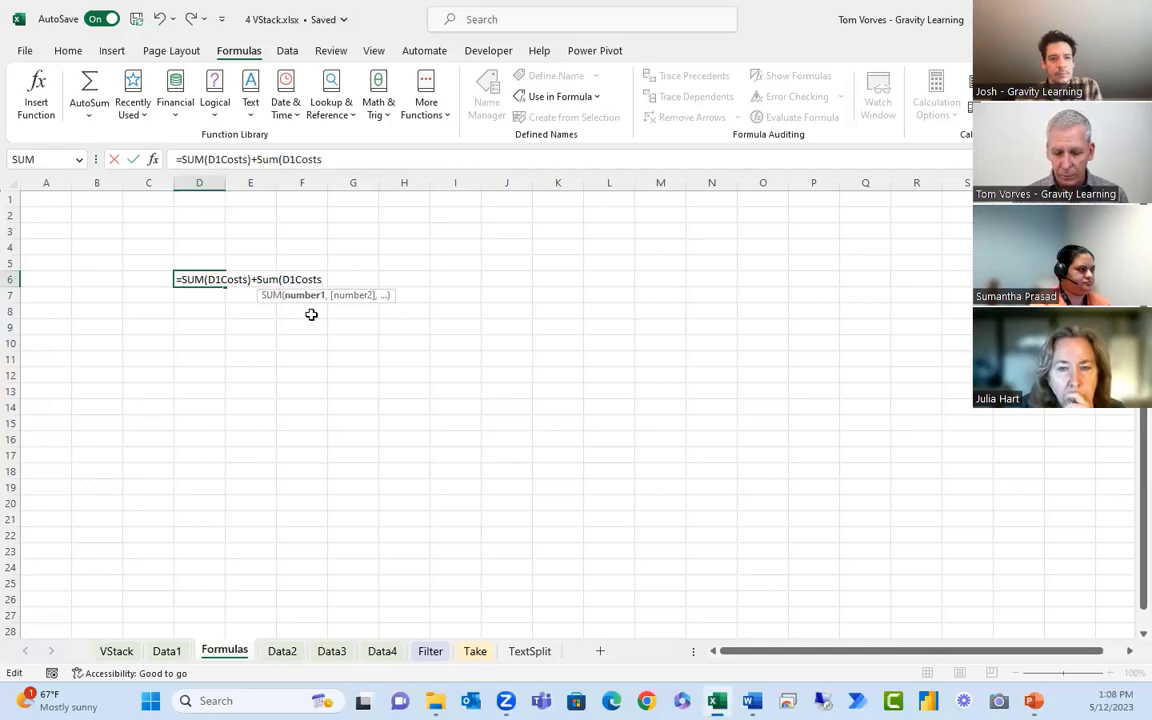
text())
key(ctrl+Return)
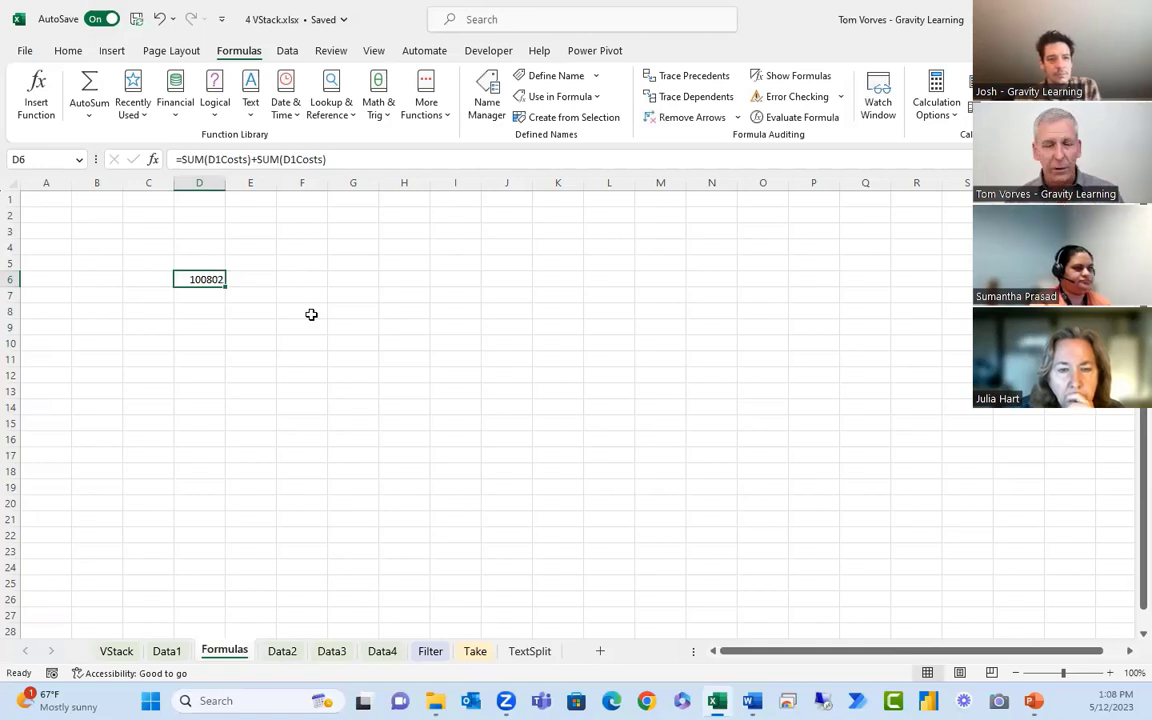
click(311, 314)
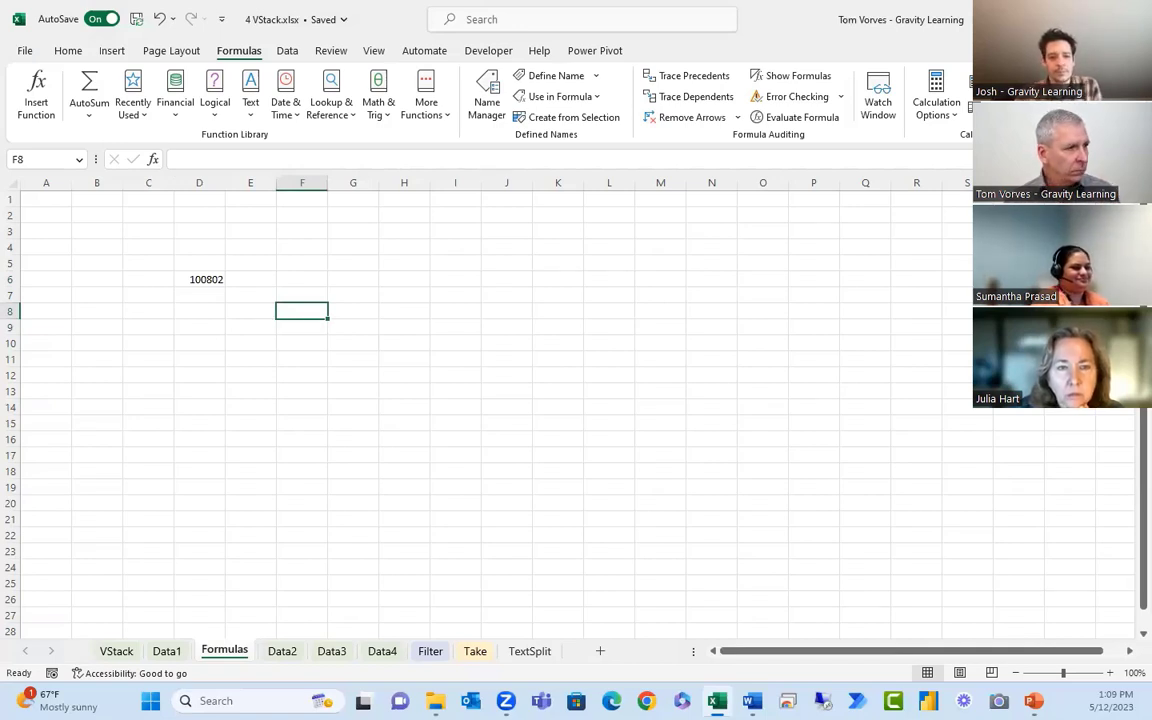
key(alt+Tab)
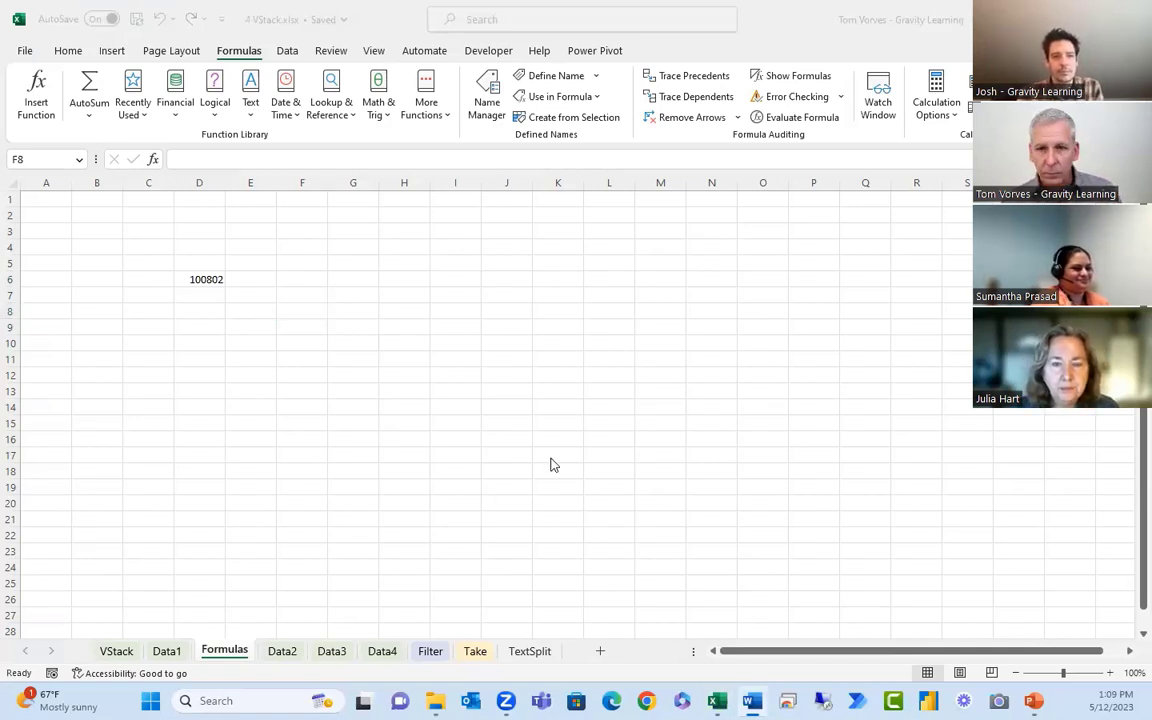
key(alt+Tab)
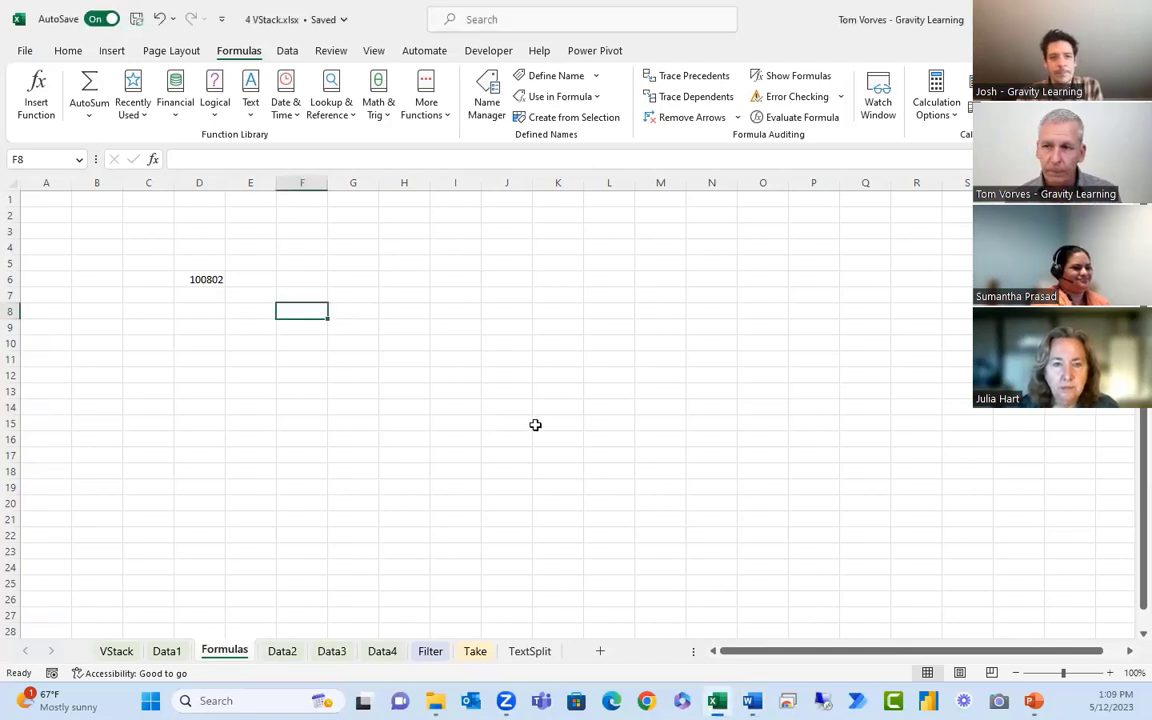
click(492, 387)
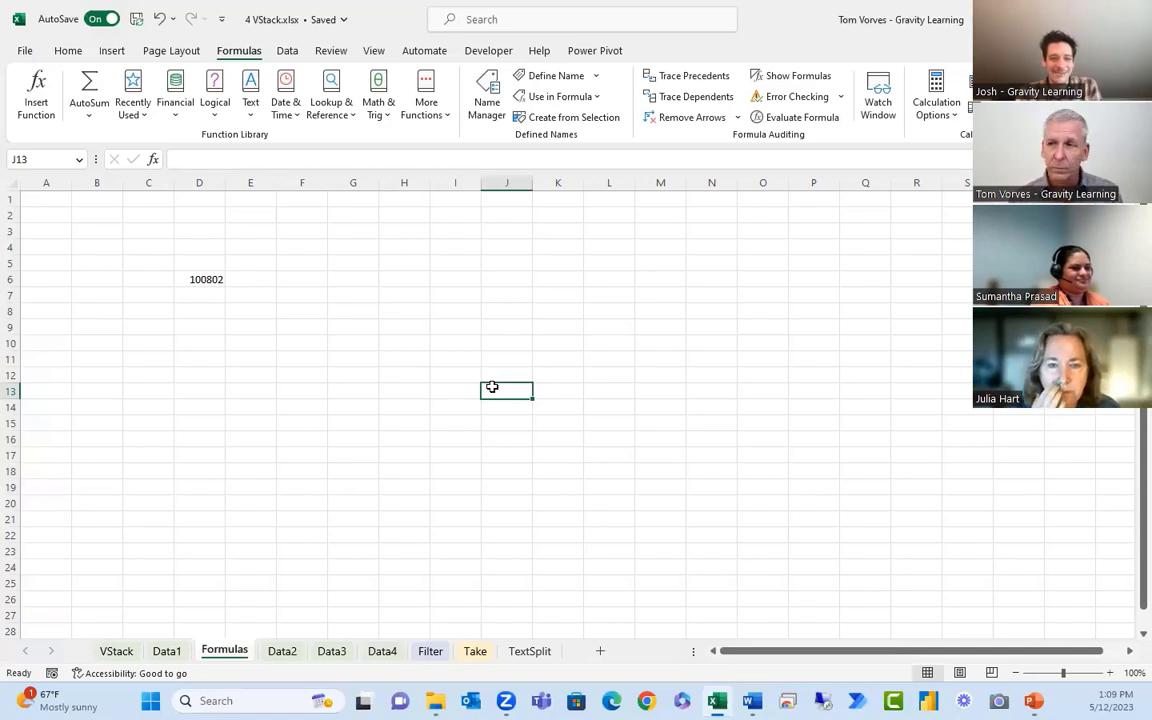
click(217, 308)
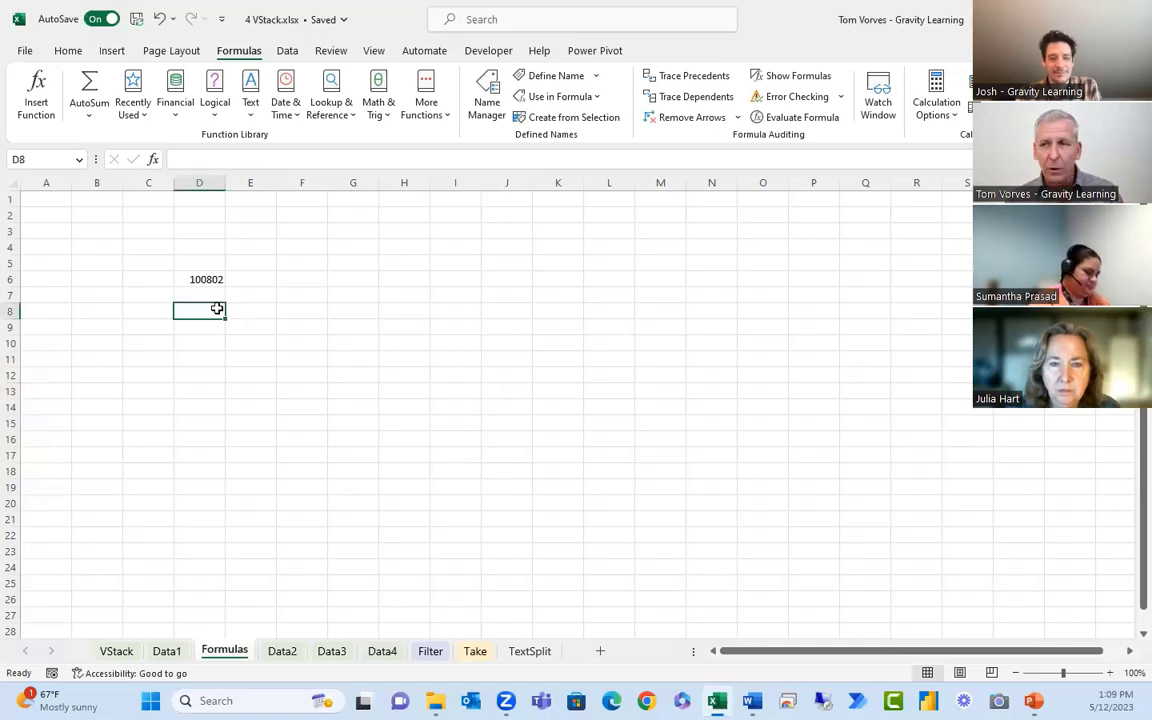
click(59, 161)
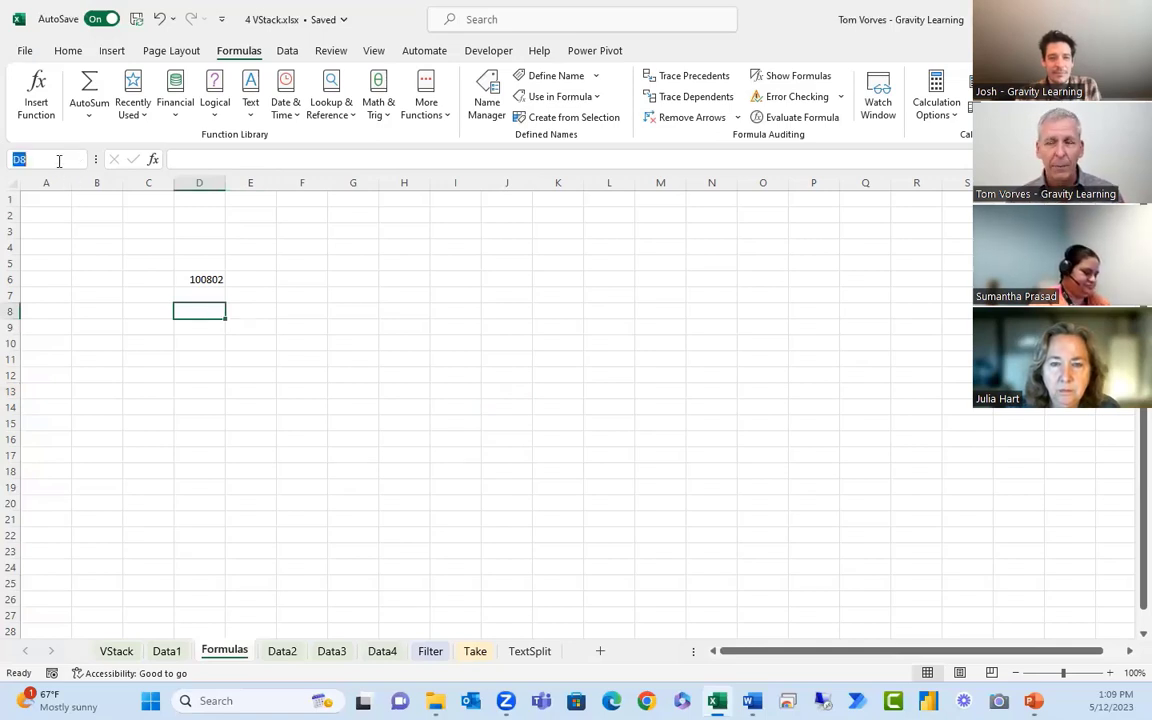
click(160, 333)
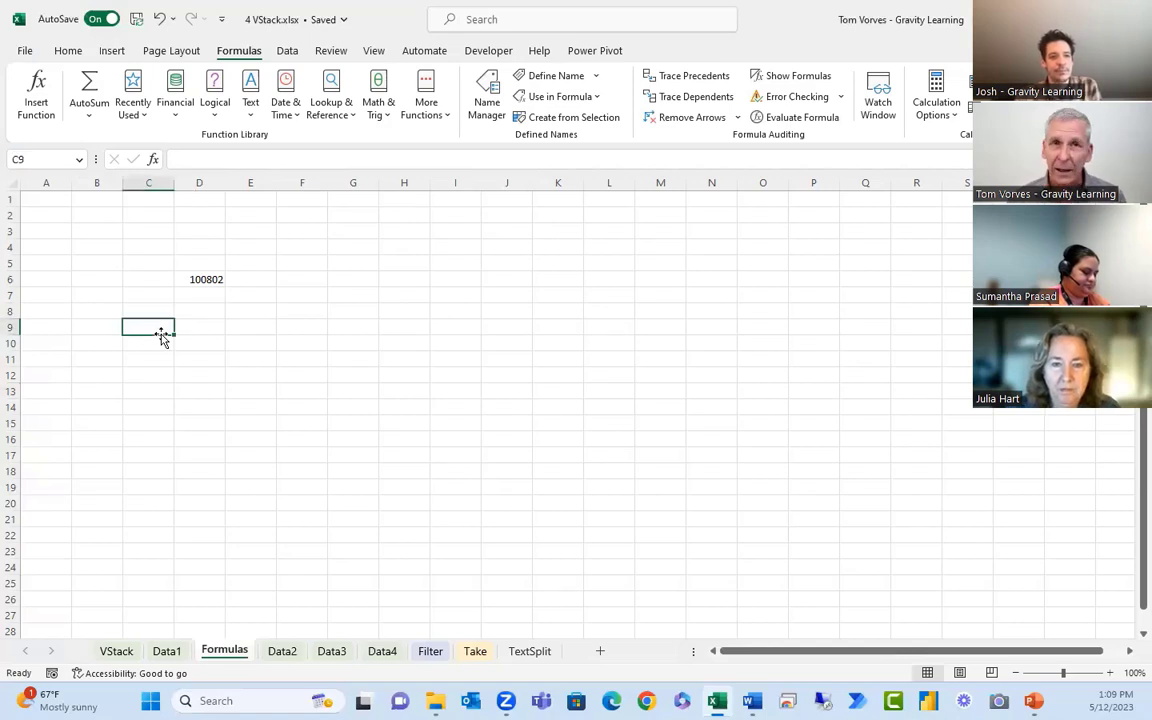
click(164, 309)
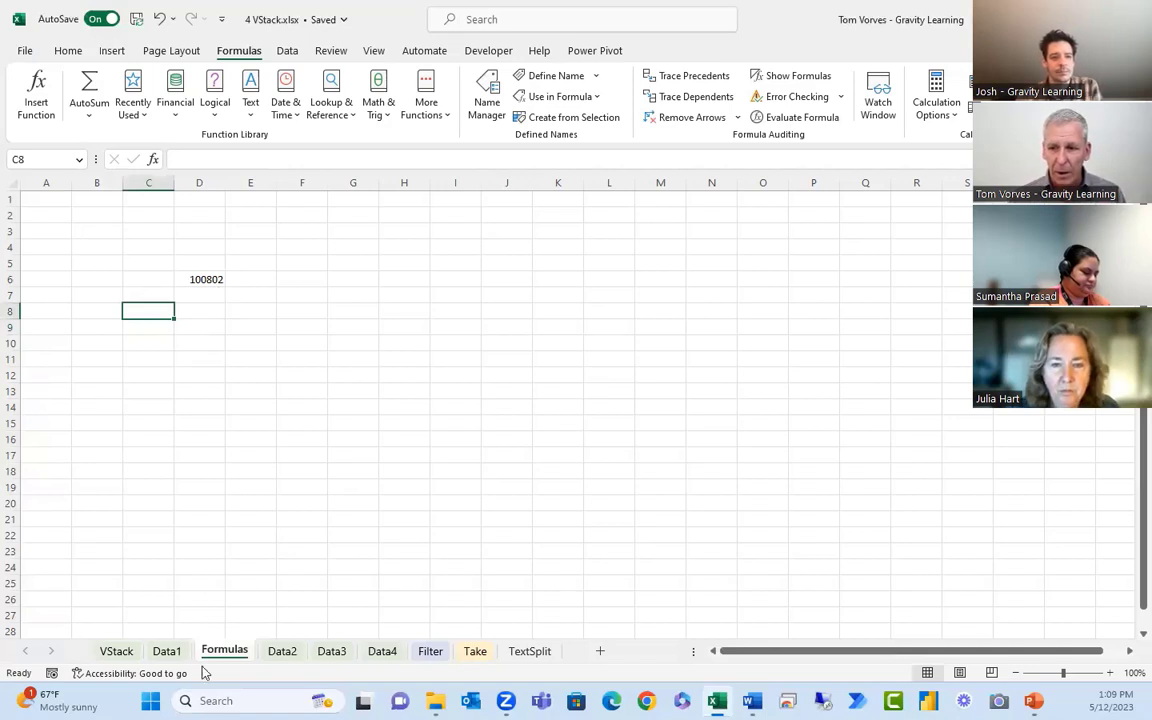
Move the Formulas sheet to the end of the workbook, after the TextSplit sheet
drag(215, 653, 574, 663)
click(165, 653)
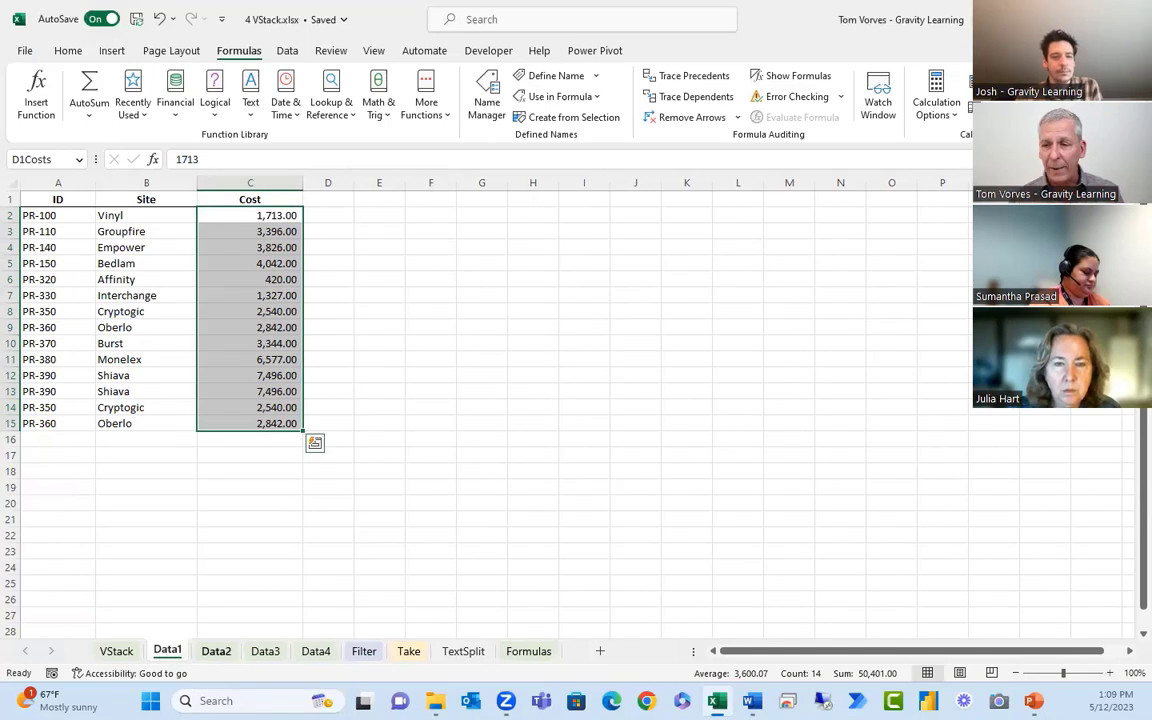
click(528, 651)
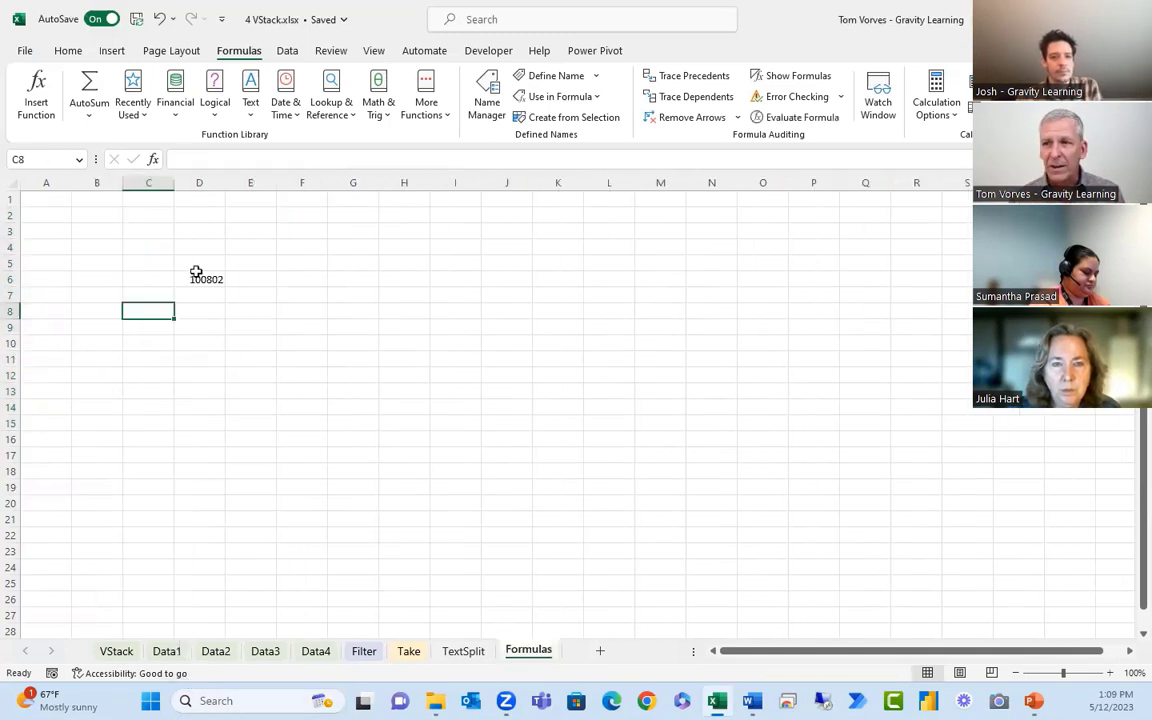
Review the formula in Formulas D6 and the D1Costs range on Data1 that it refers to
click(196, 278)
key(F2)
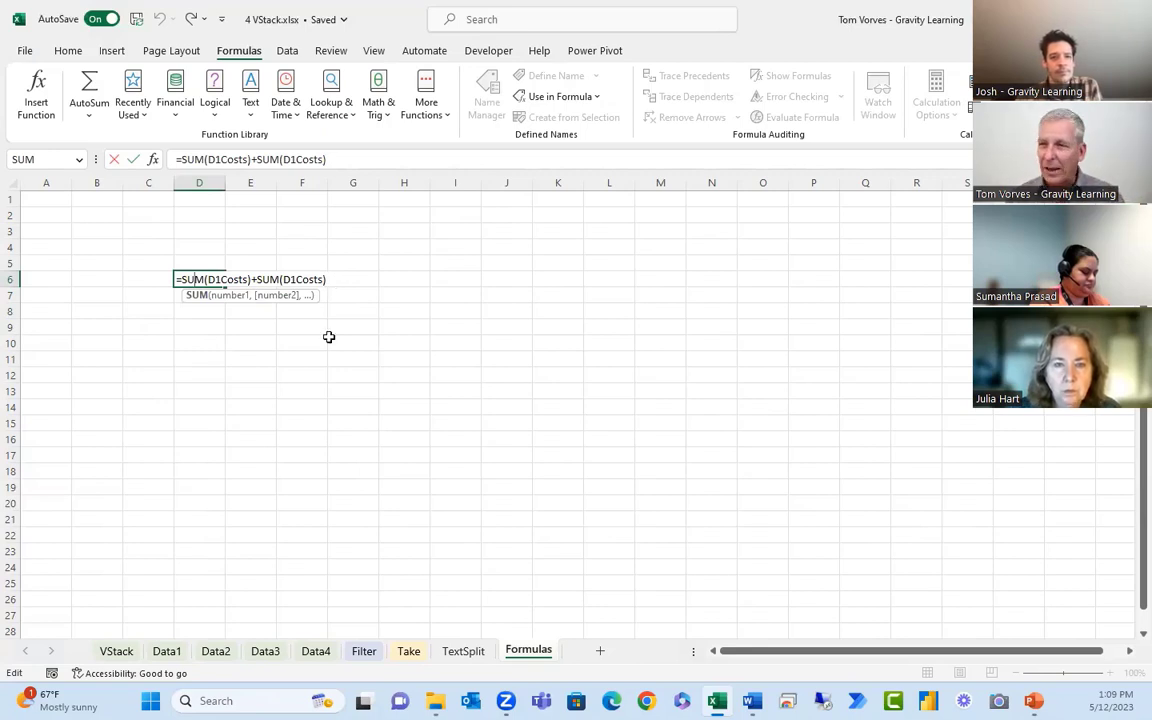
key(ctrl+Return)
click(160, 655)
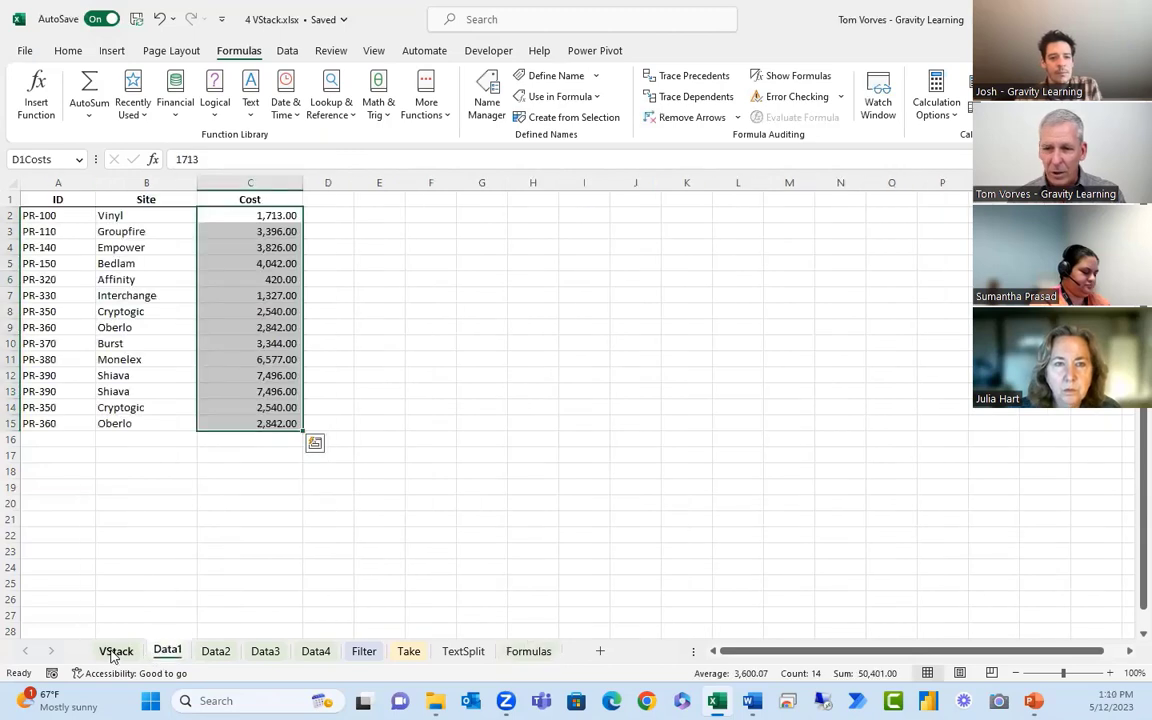
click(113, 652)
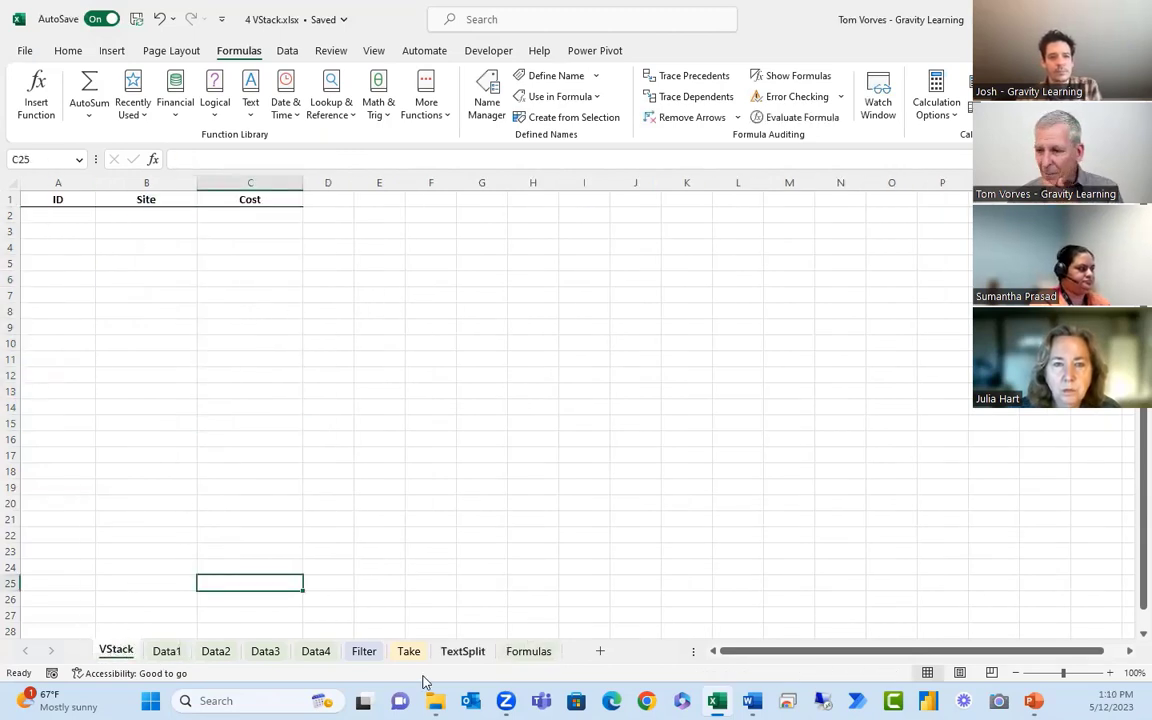
Paste the list of all defined names and their references into the Formulas sheet, starting at cell H7
click(516, 652)
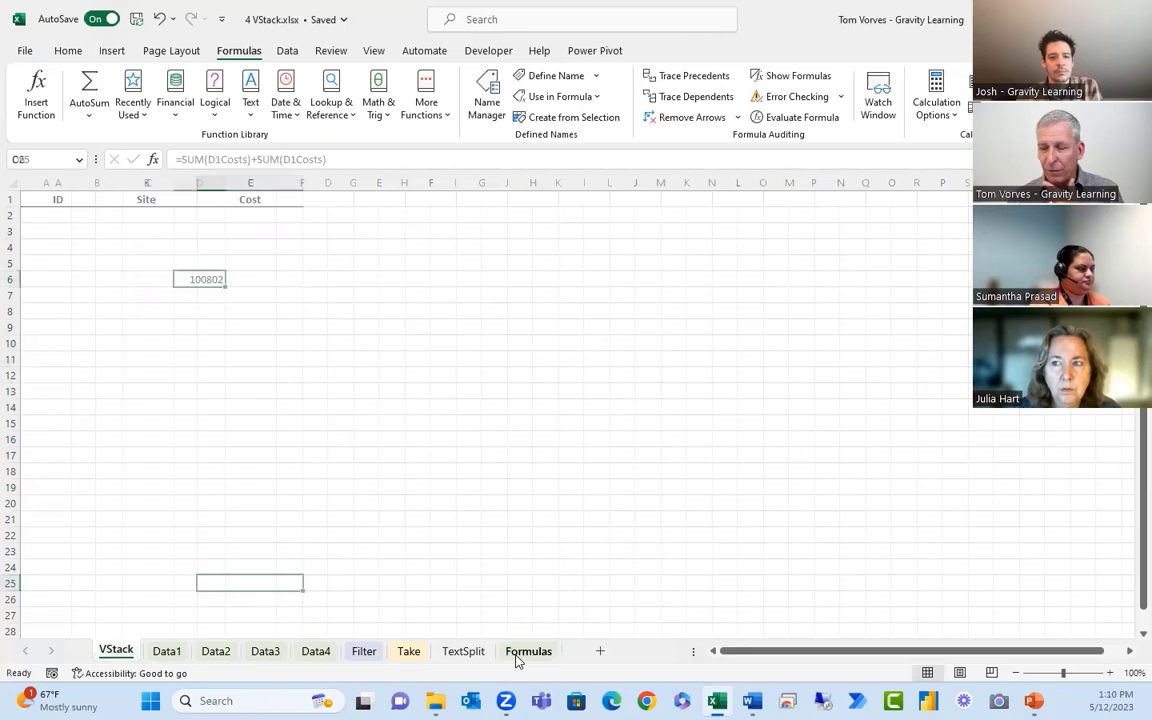
click(412, 294)
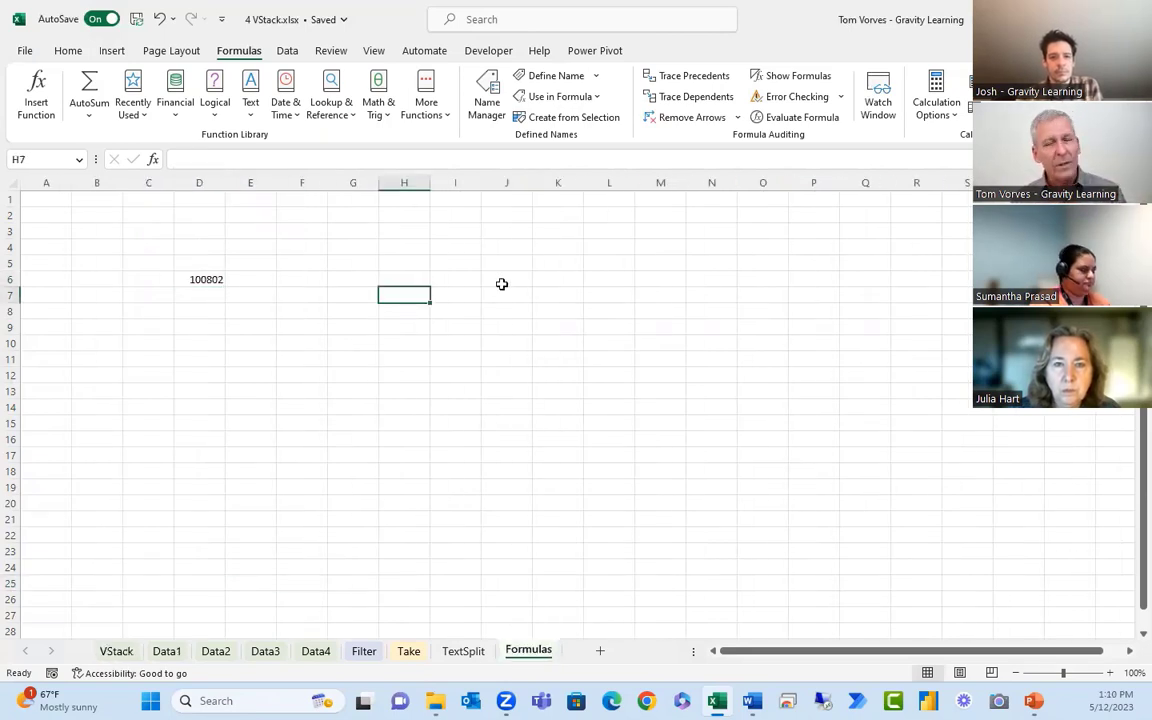
key(F3)
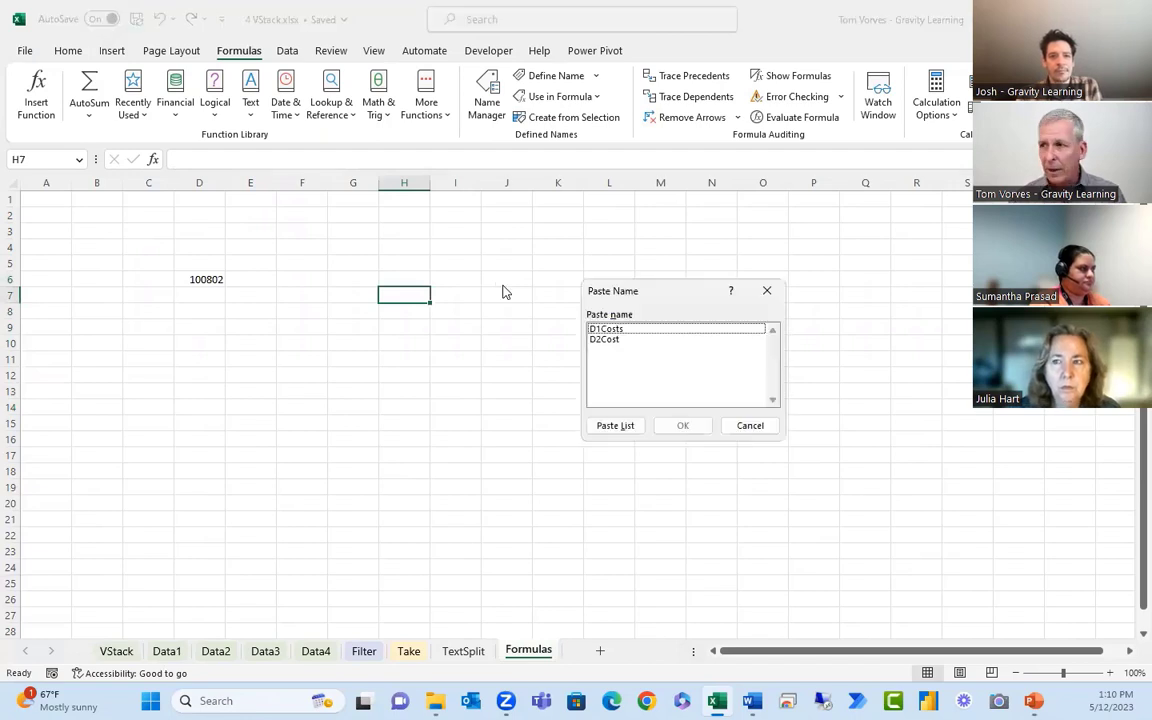
click(630, 428)
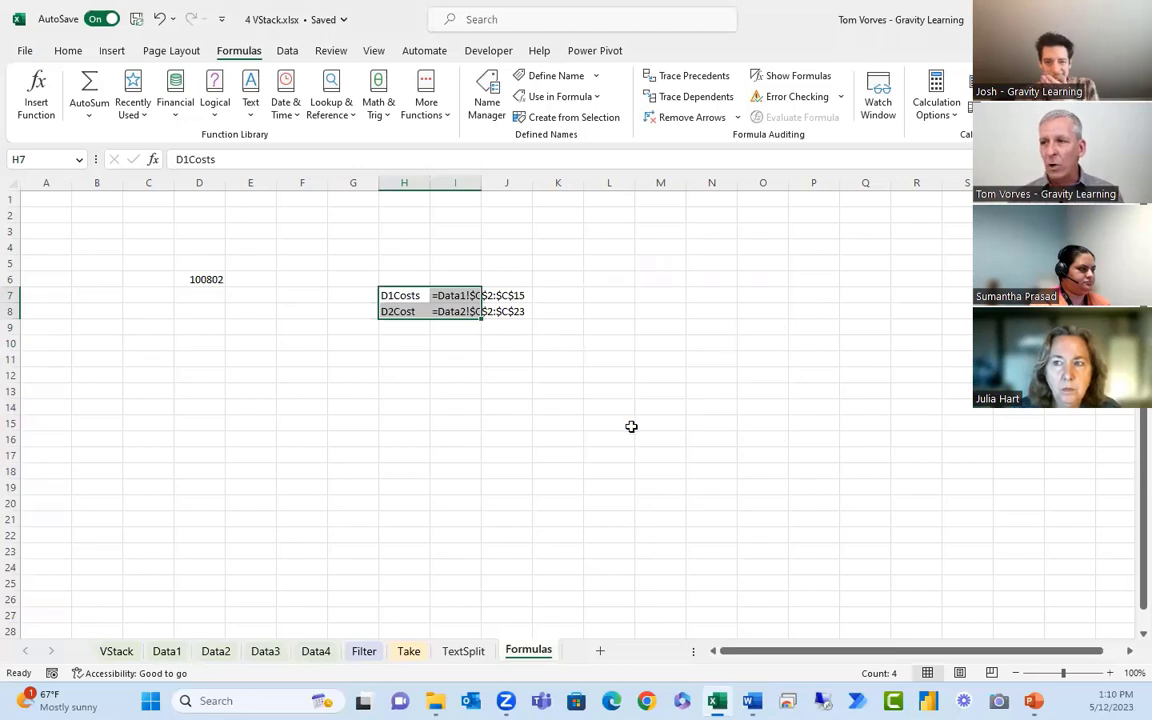
click(615, 423)
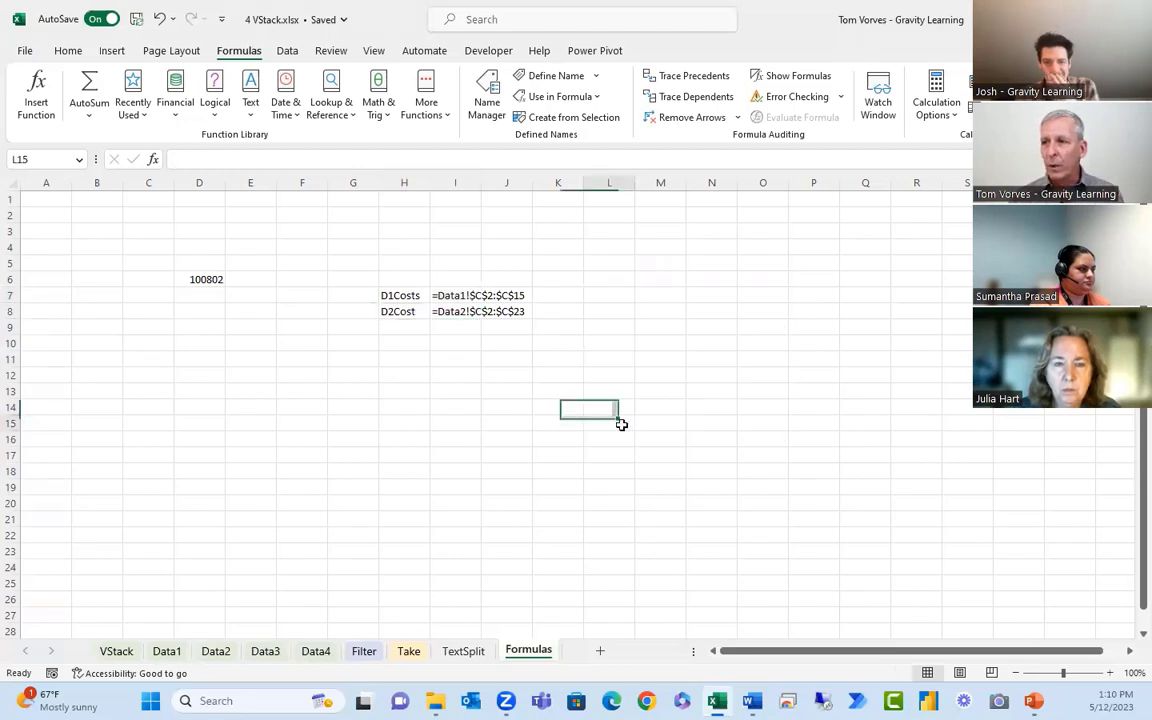
click(540, 434)
click(411, 468)
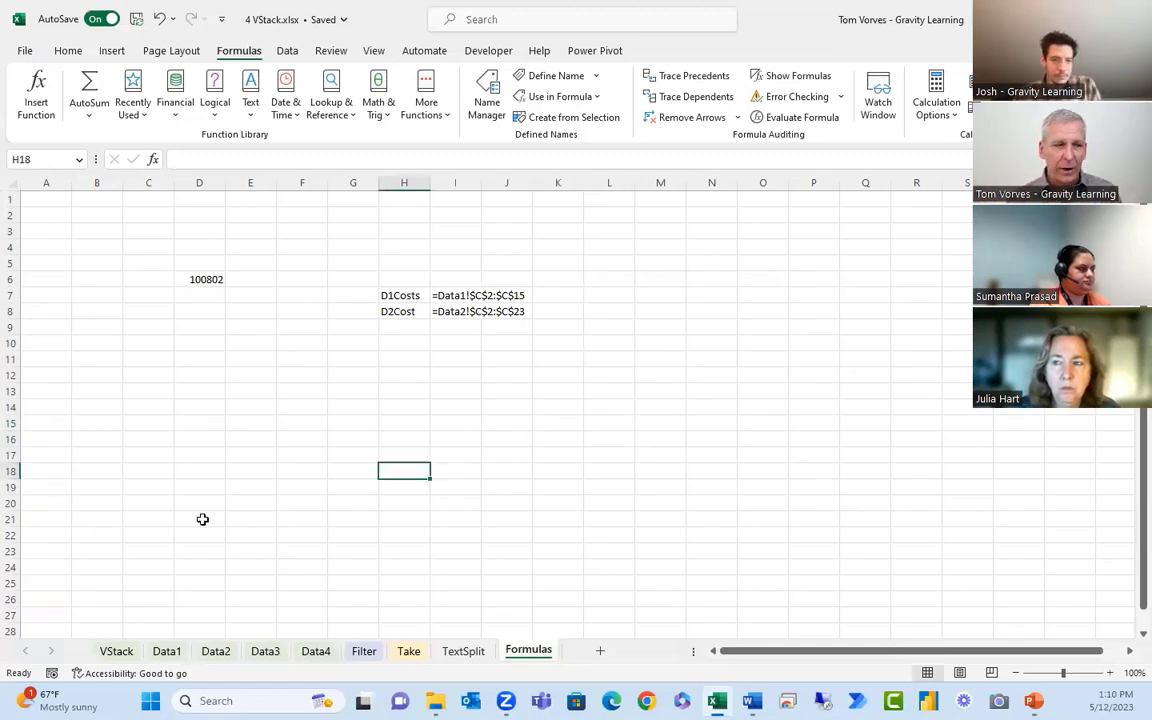
Start a VSTACK formula in cell A2 of the VStack sheet, below the ID header
key(alt+Tab)
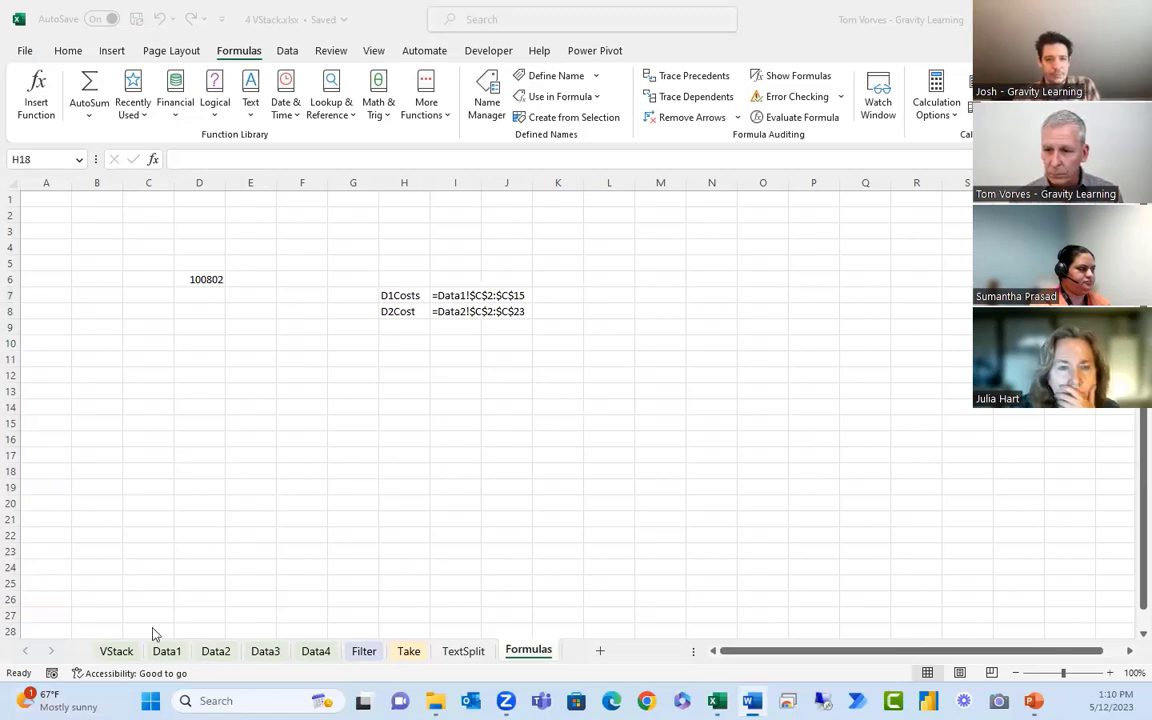
click(115, 652)
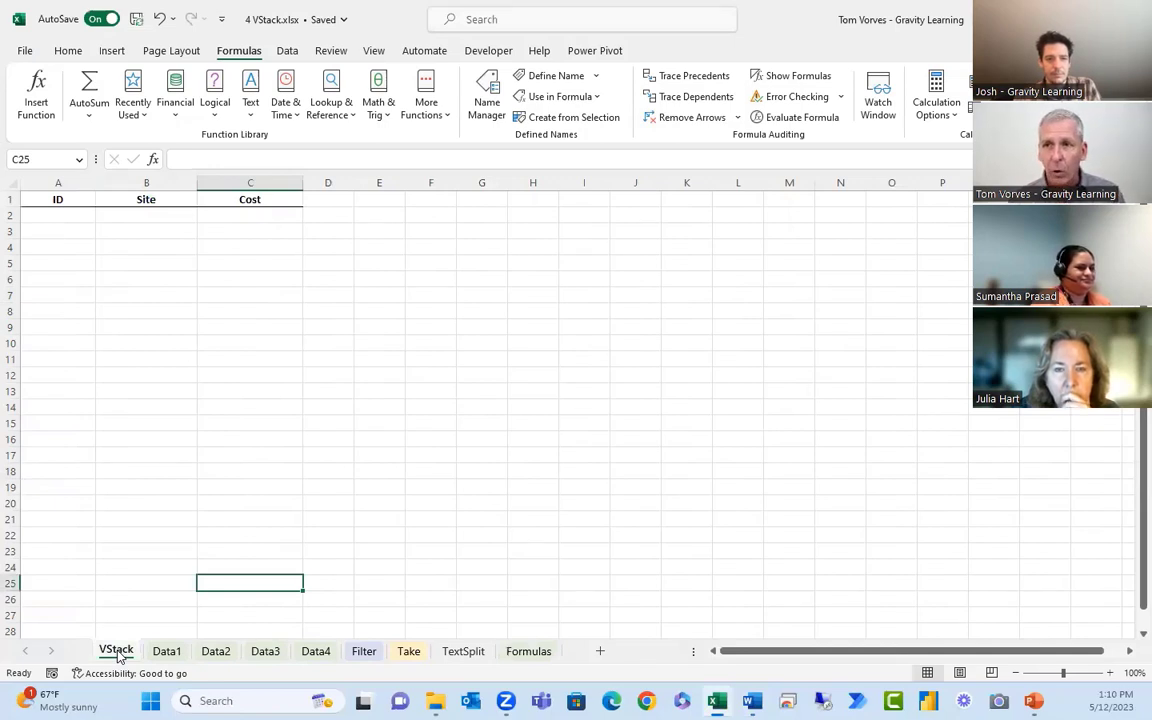
click(75, 214)
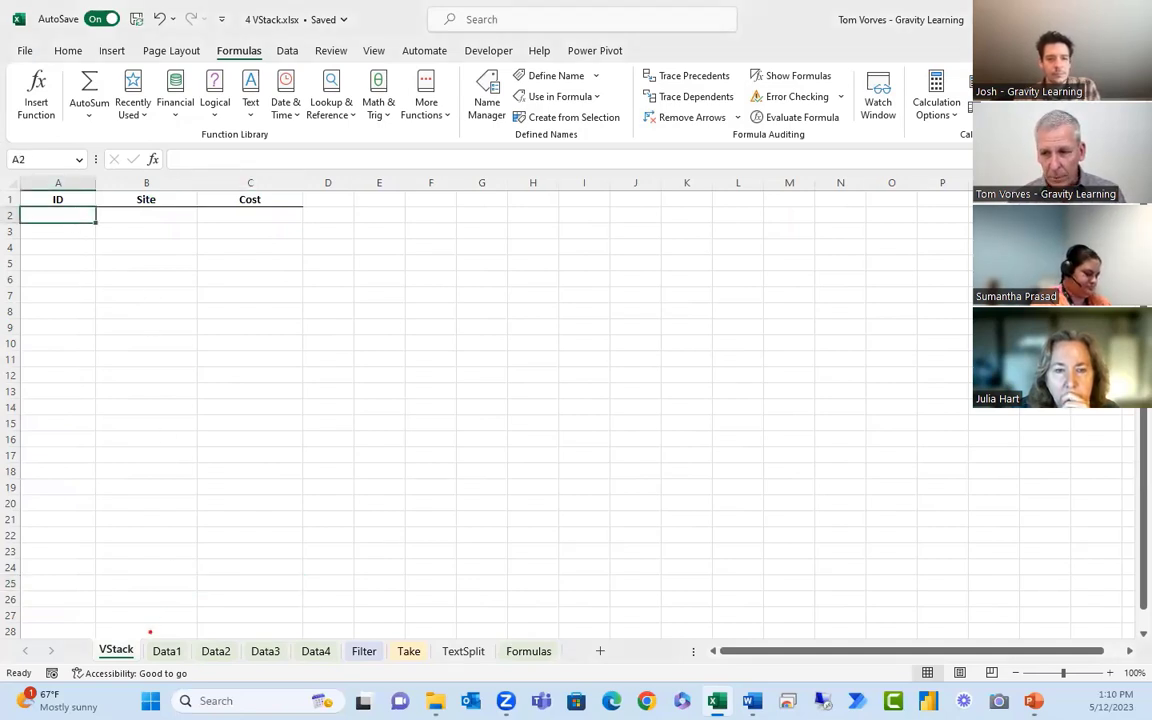
mouse_move(146, 636)
mouse_down()
mouse_move(266, 605)
mouse_move(330, 617)
mouse_move(346, 636)
mouse_up()
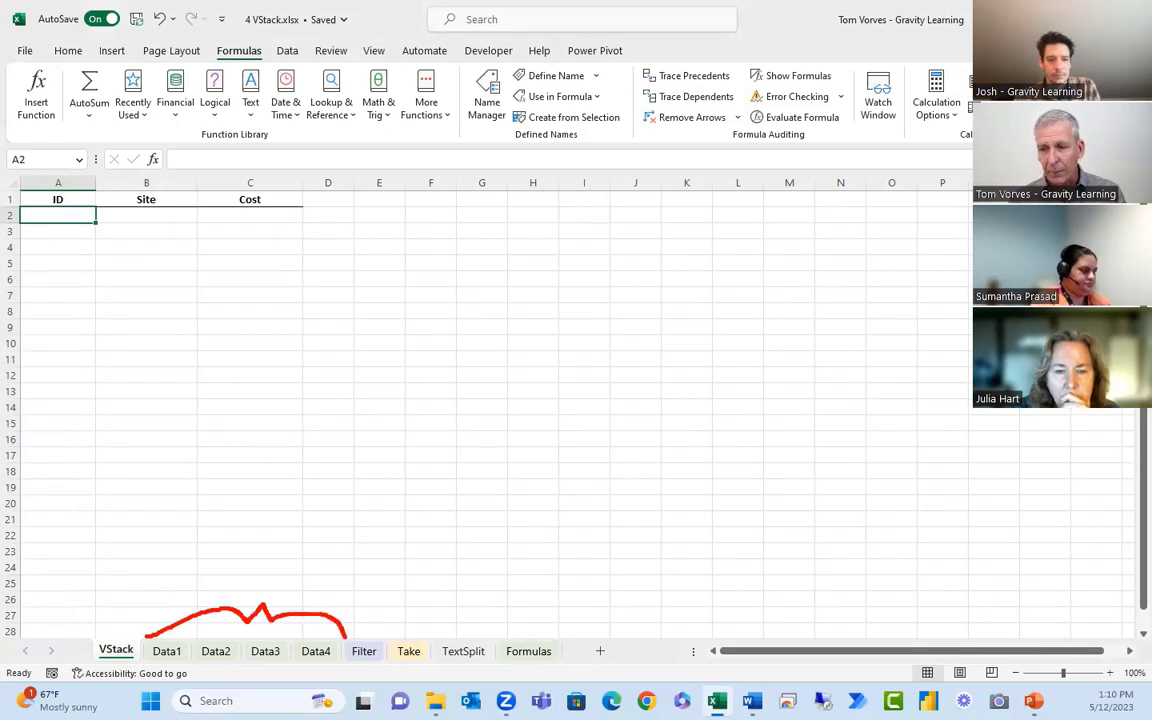
key(Escape)
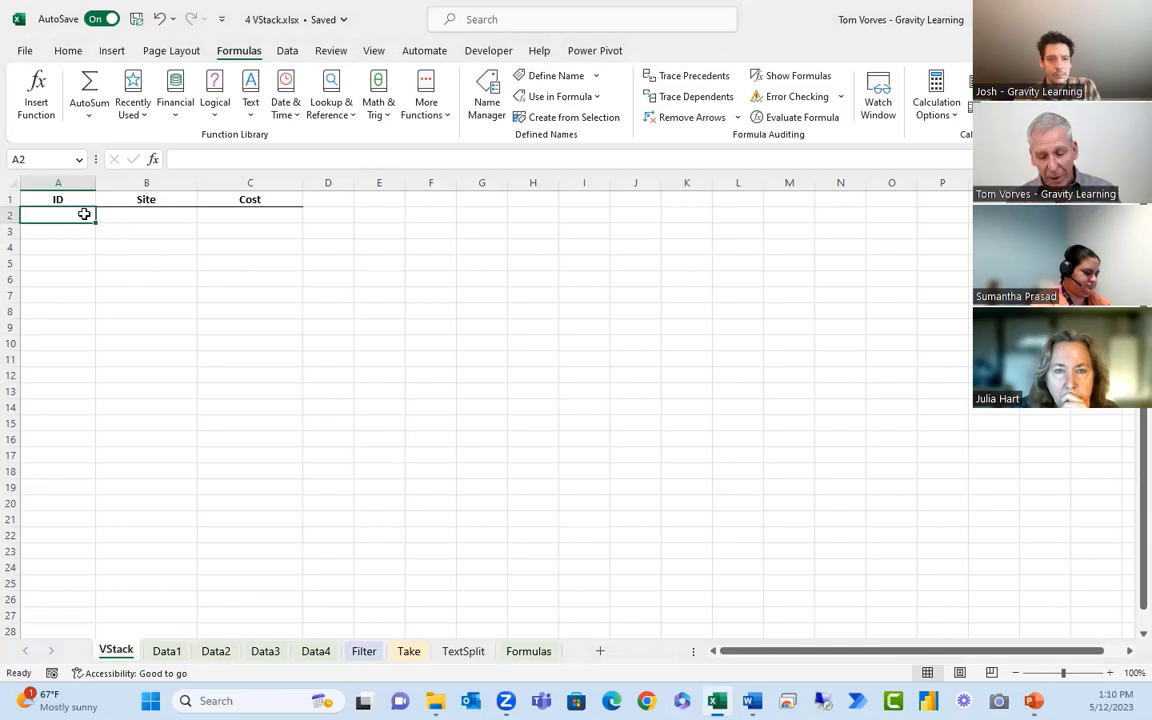
text(=)
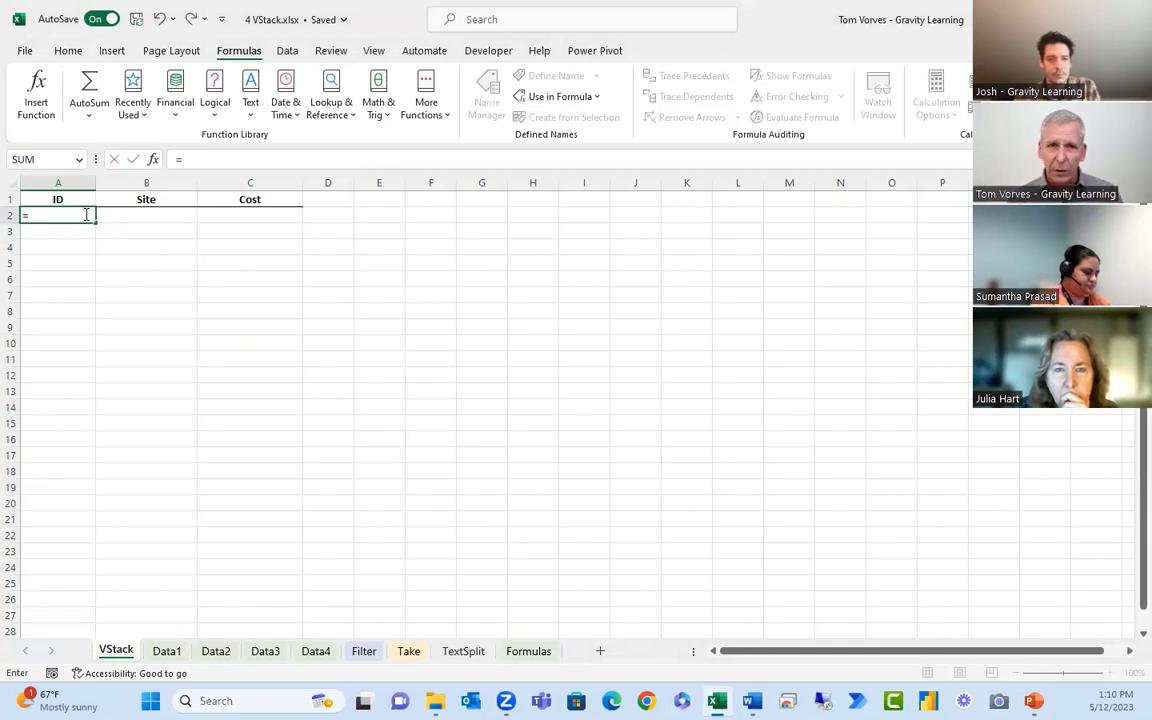
text(vsta)
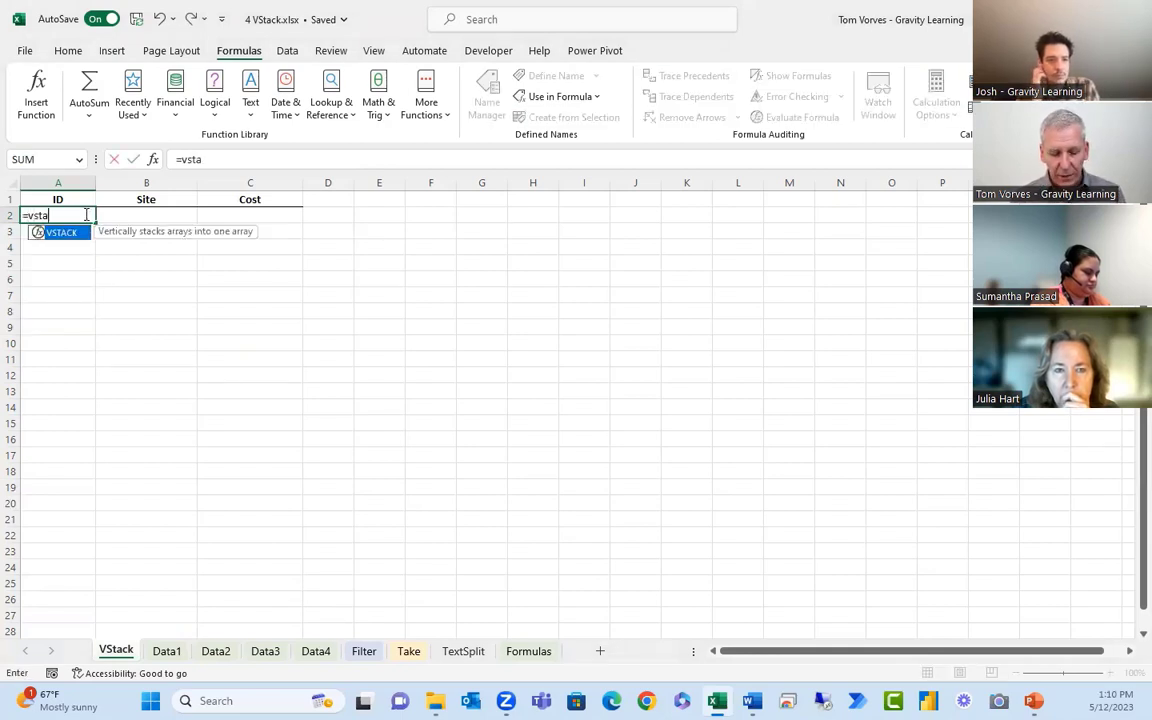
text(ck)
key(Tab)
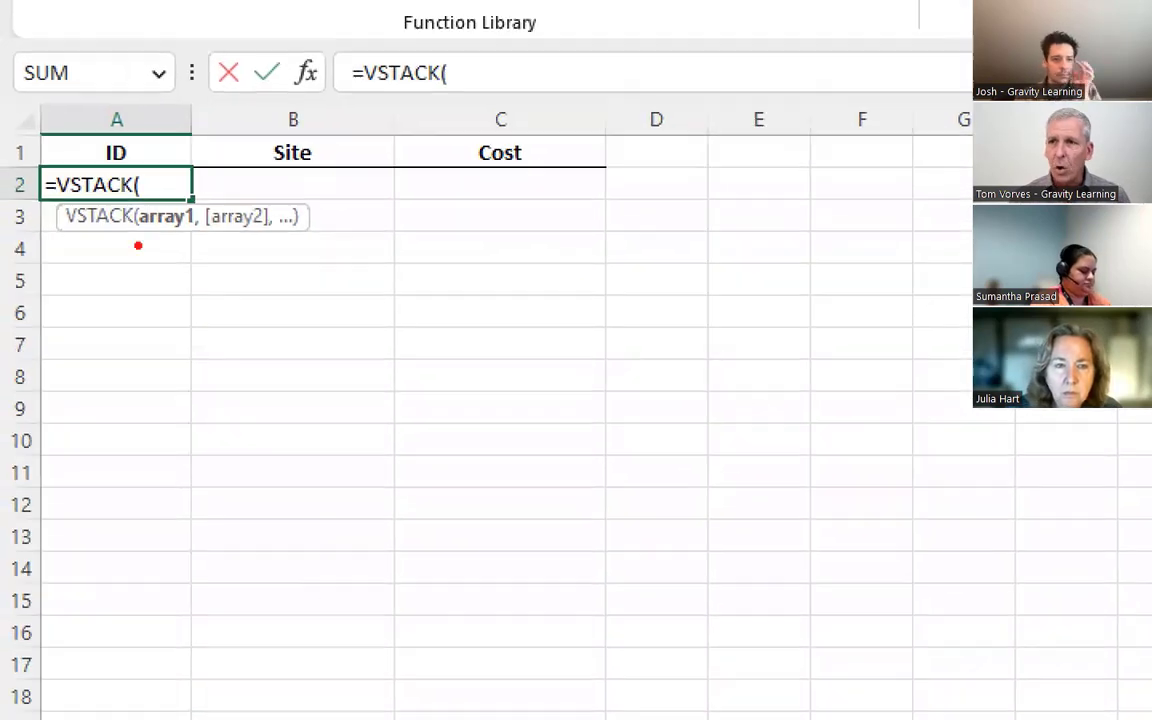
click(167, 238)
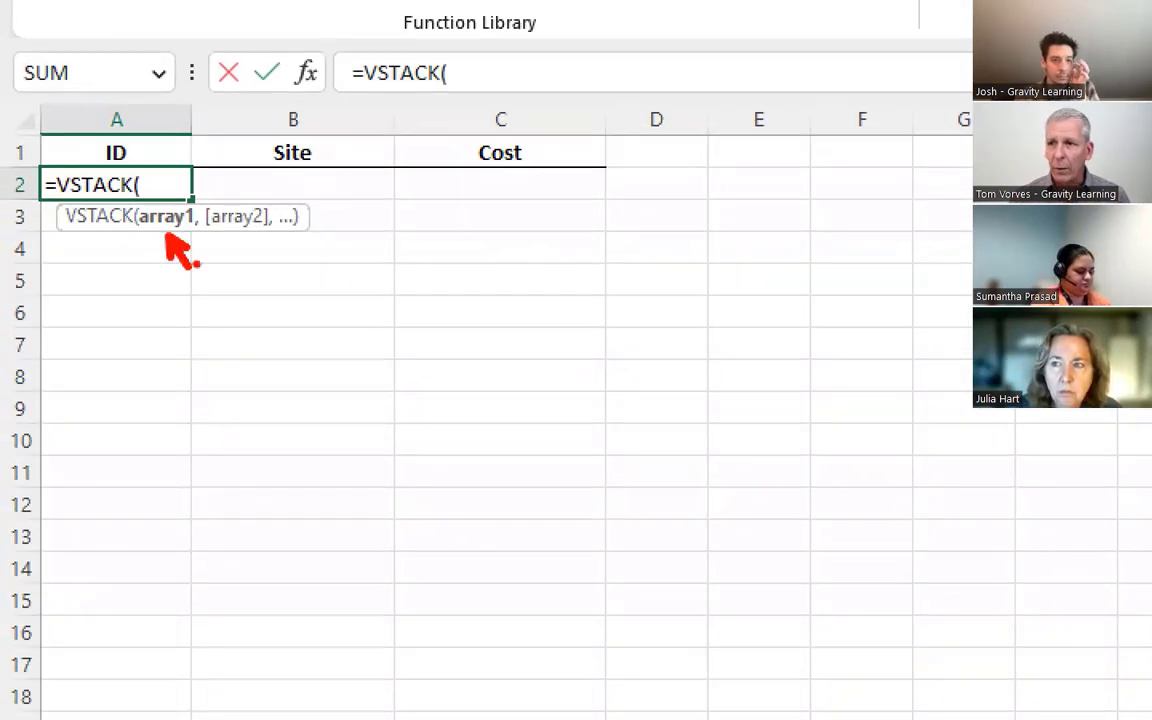
click(231, 239)
key(Escape)
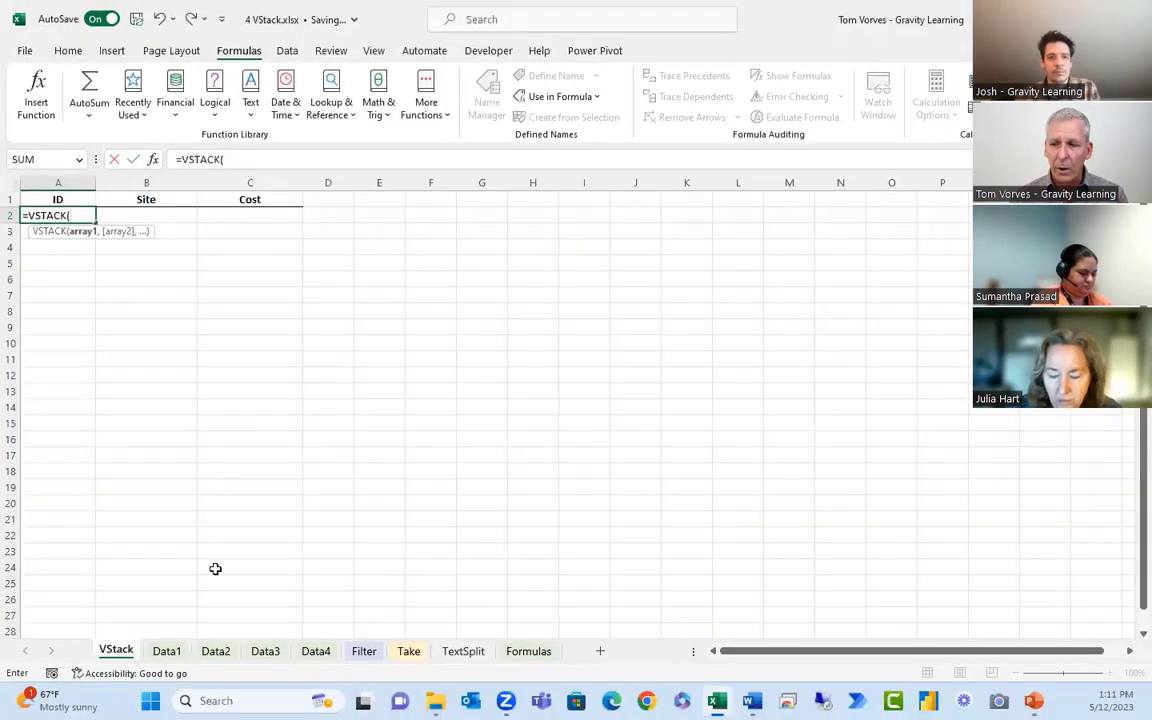
Add the range A2:C15 from the Data1 sheet as the first array of the VSTACK formula
click(170, 652)
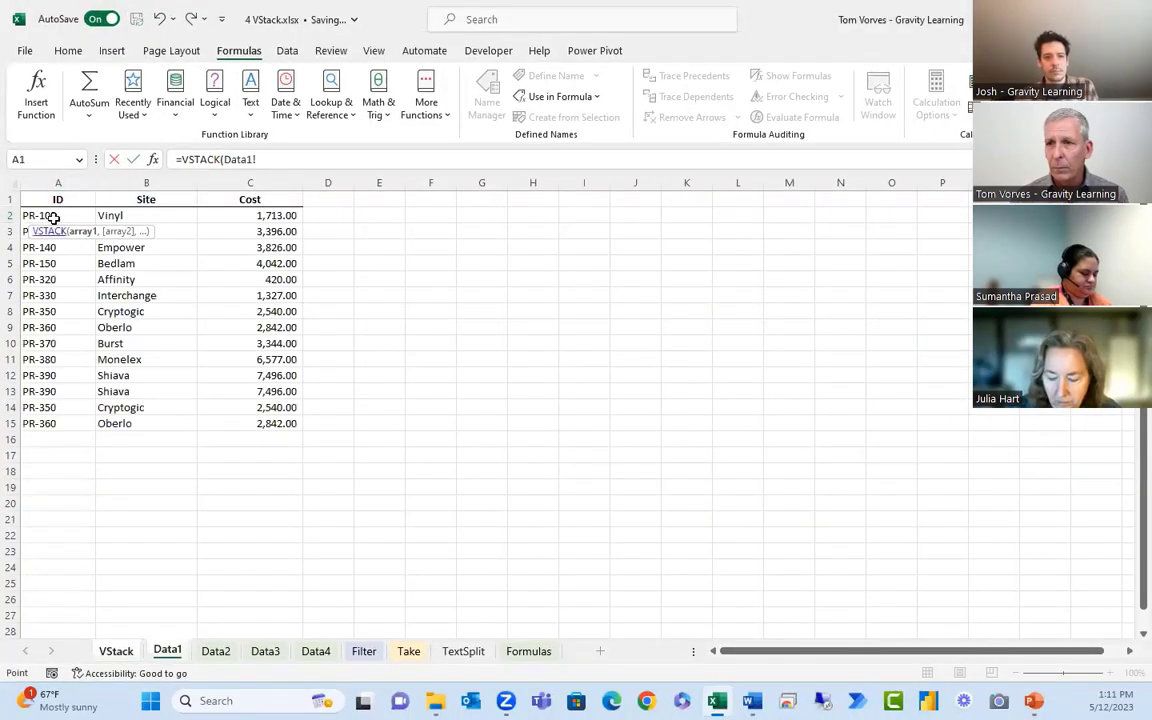
drag(45, 216, 260, 422)
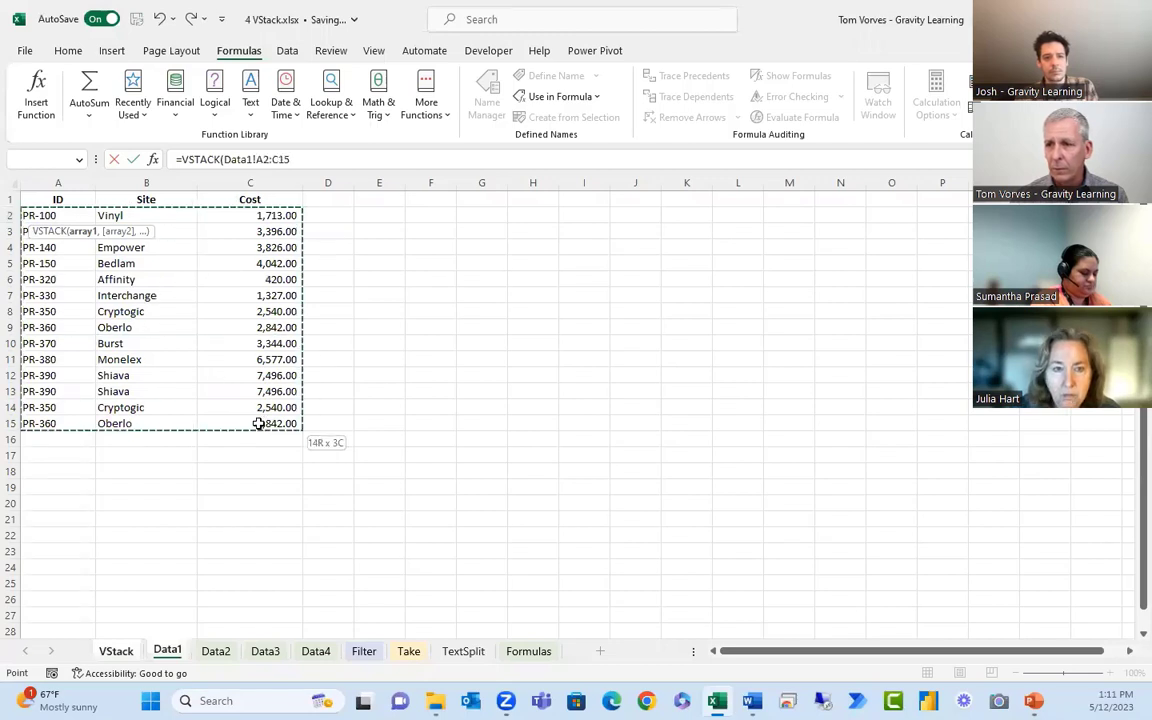
text(,)
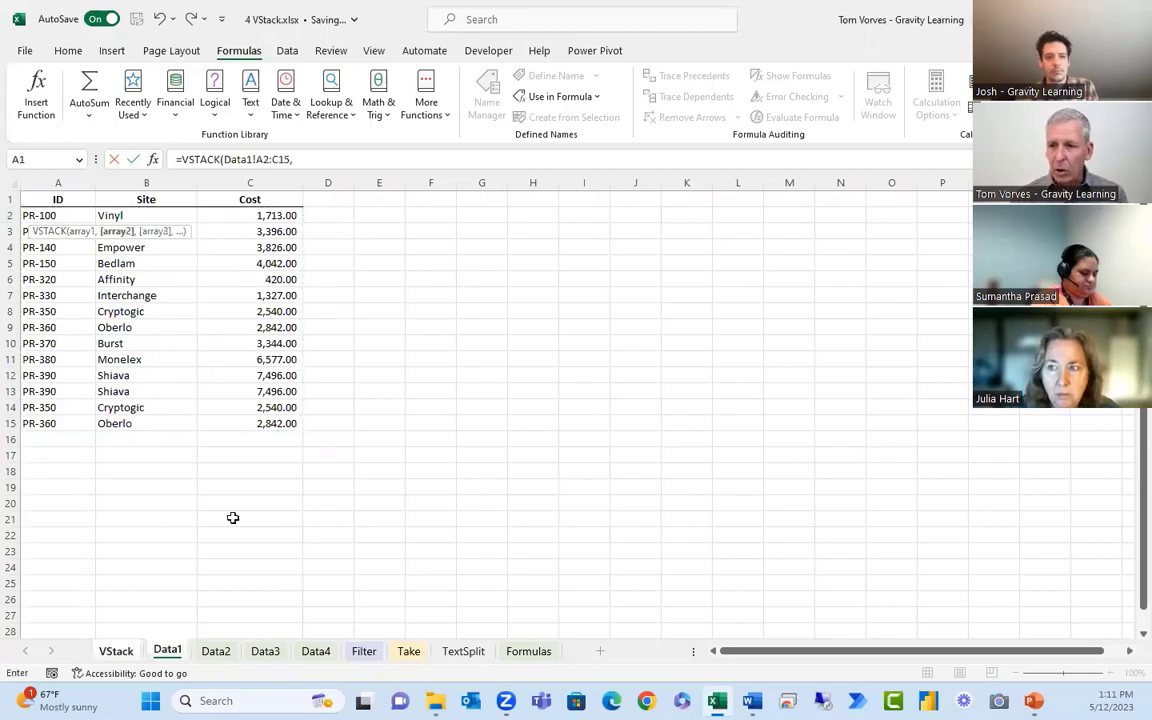
Add the data rows of the Data2 sheet as the second array of the VSTACK formula
click(216, 651)
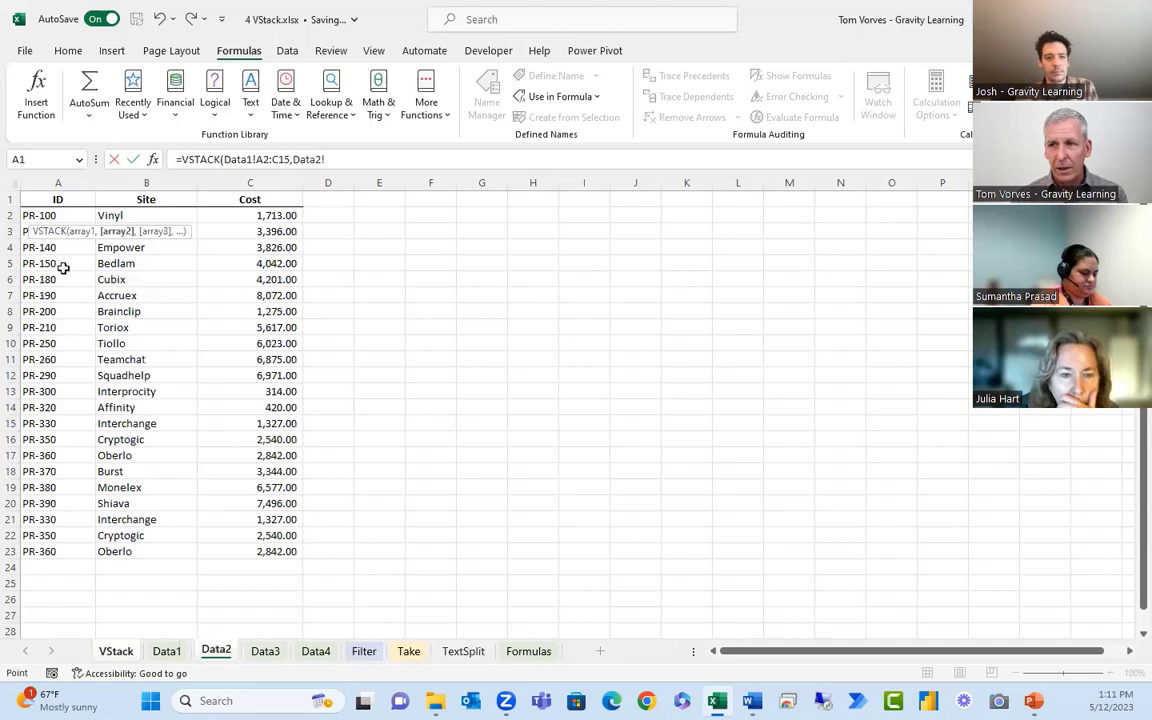
Add the data rows Data2!A2:C23 and Data3!A2:C15 as the second and third arrays of the VSTACK formula
drag(60, 215, 258, 550)
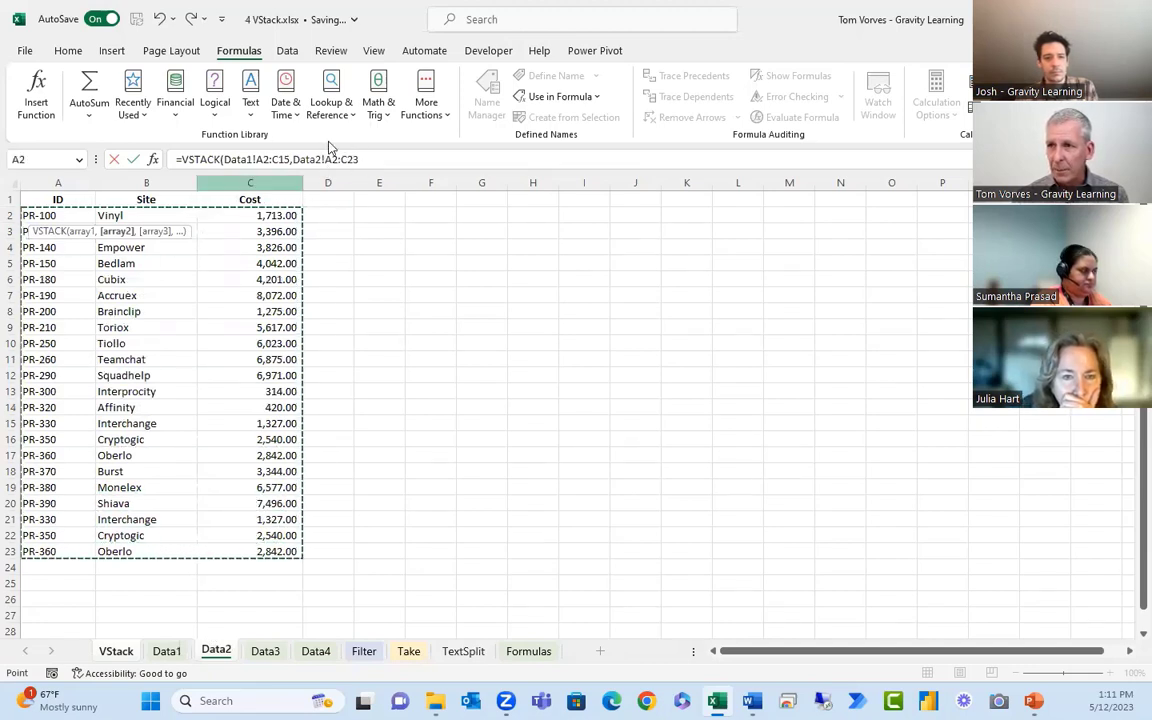
click(374, 160)
text(,)
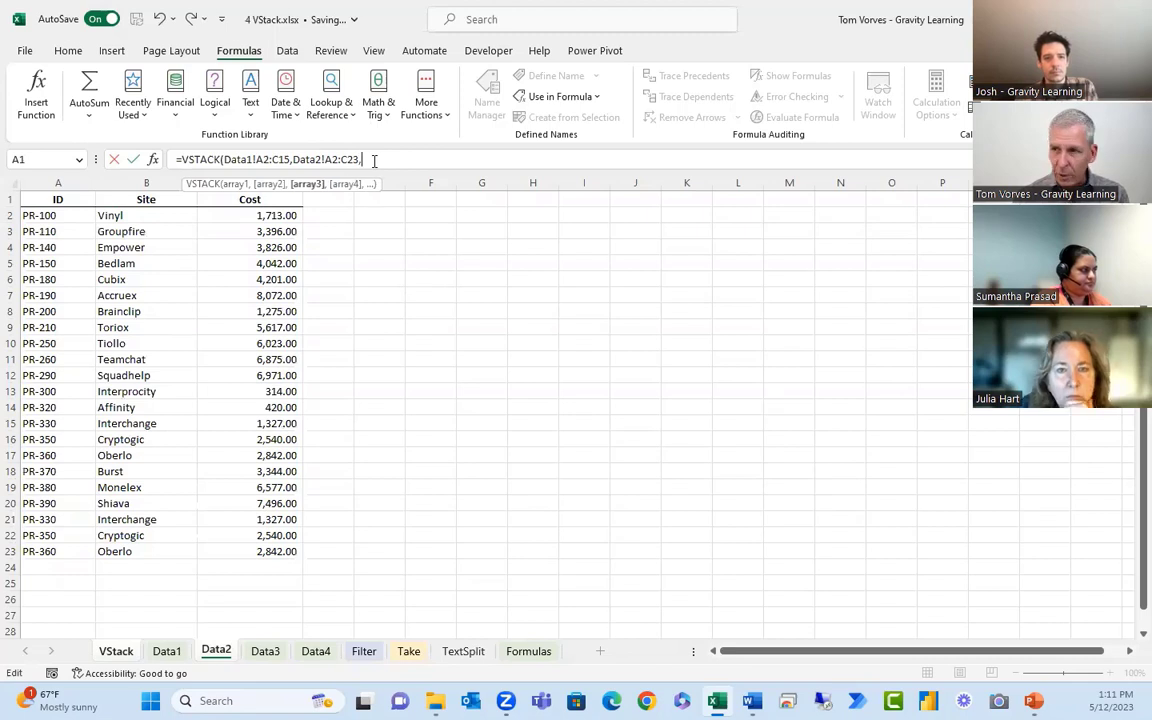
click(266, 656)
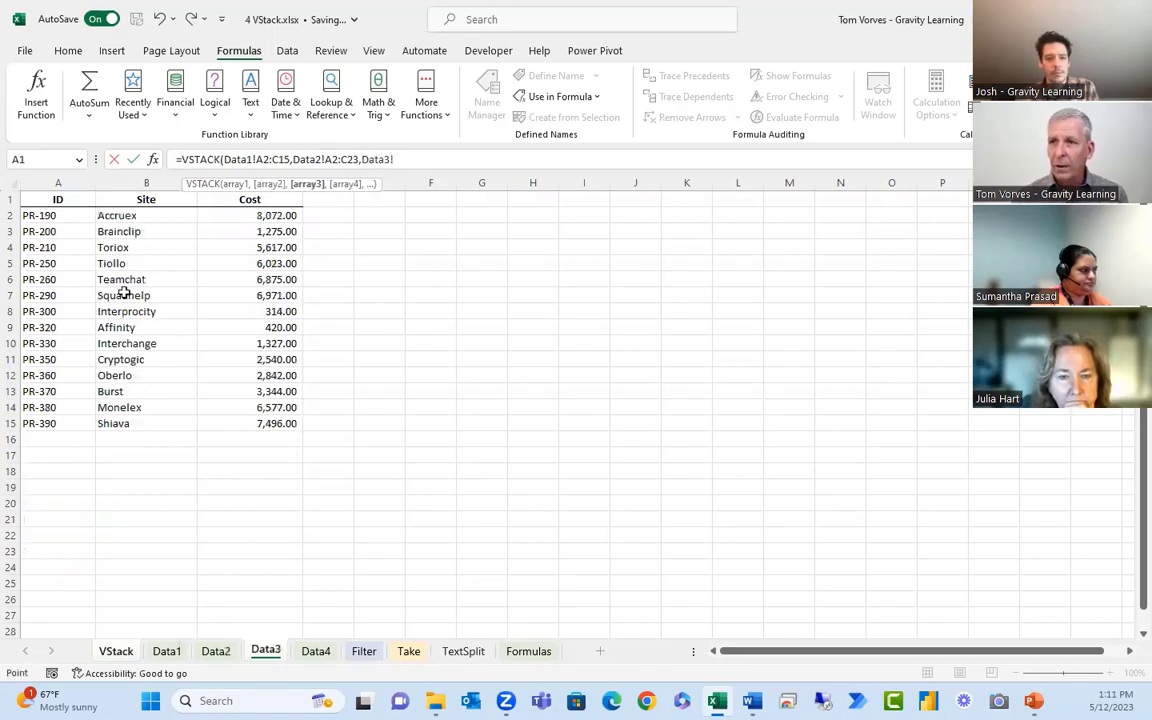
drag(70, 215, 262, 424)
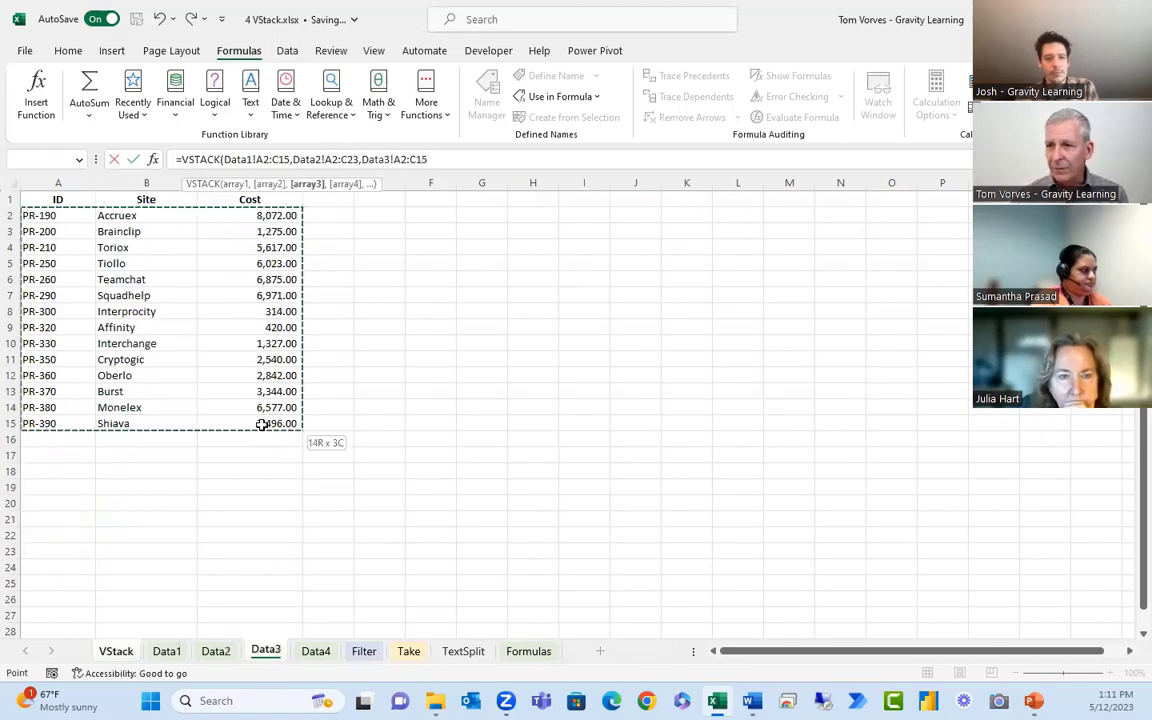
text(,)
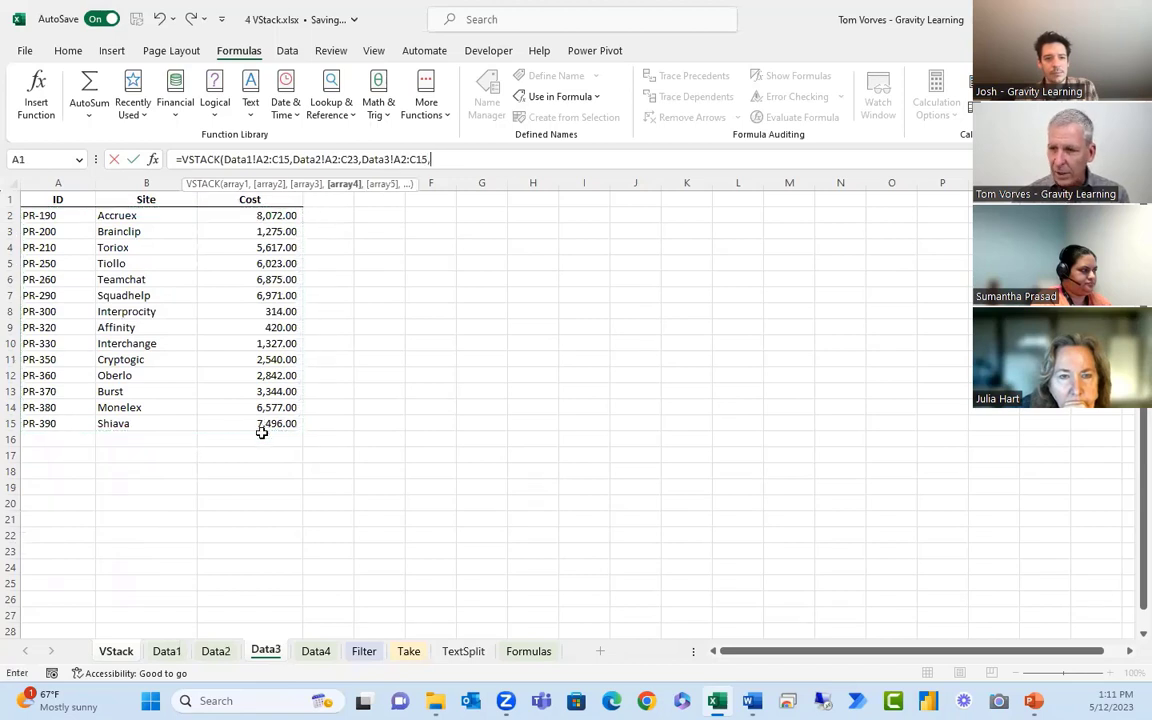
Add Data4!A2:C13 as the fourth array and complete the VSTACK formula
click(316, 651)
drag(58, 217, 231, 385)
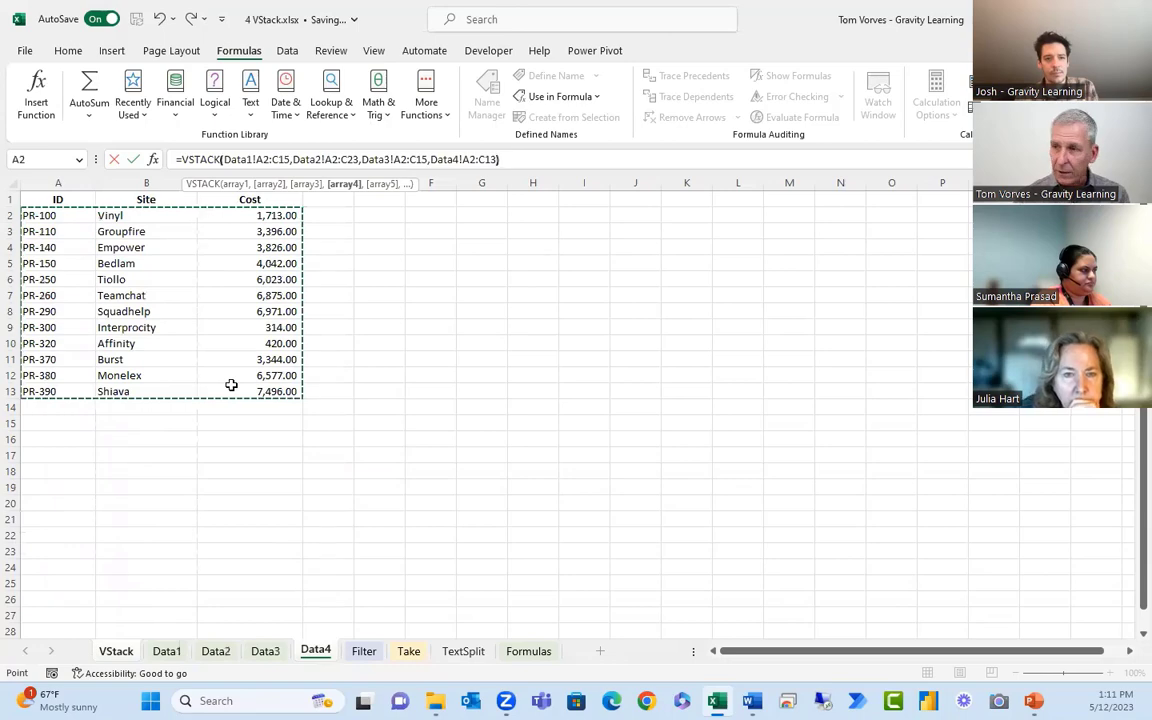
text())
key(Return)
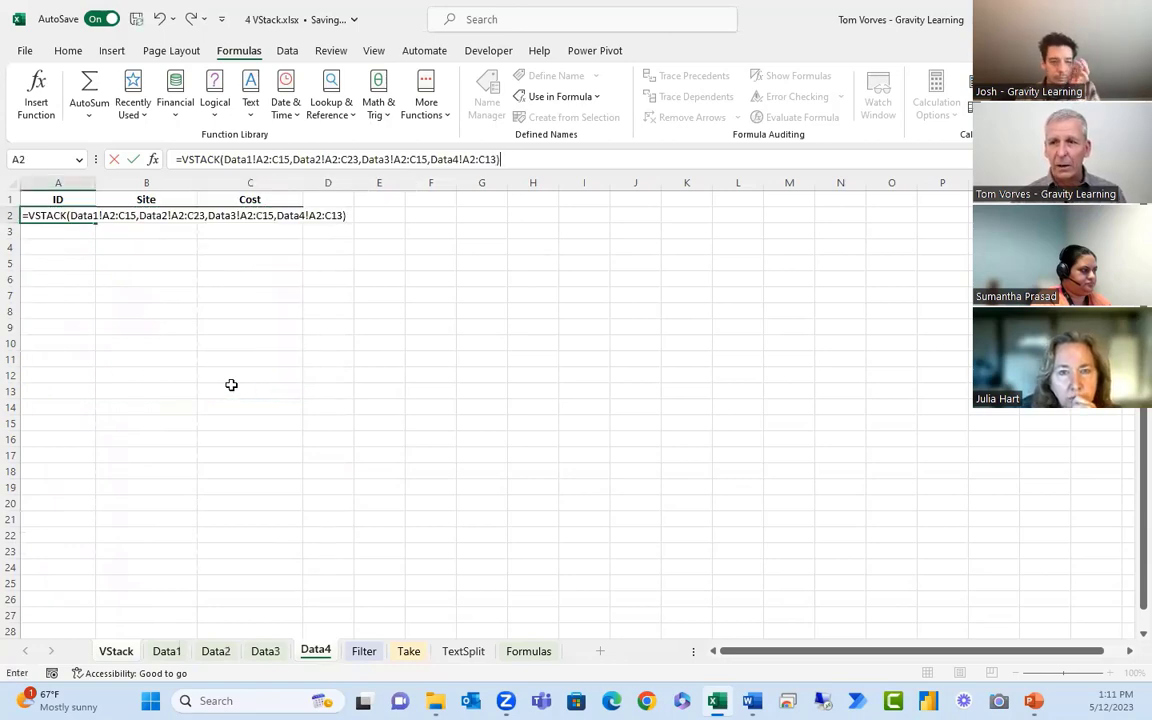
Review the stacked rows on the VStack sheet through to the end and check them against the Data1 source table
scroll(207, 412, down, 10)
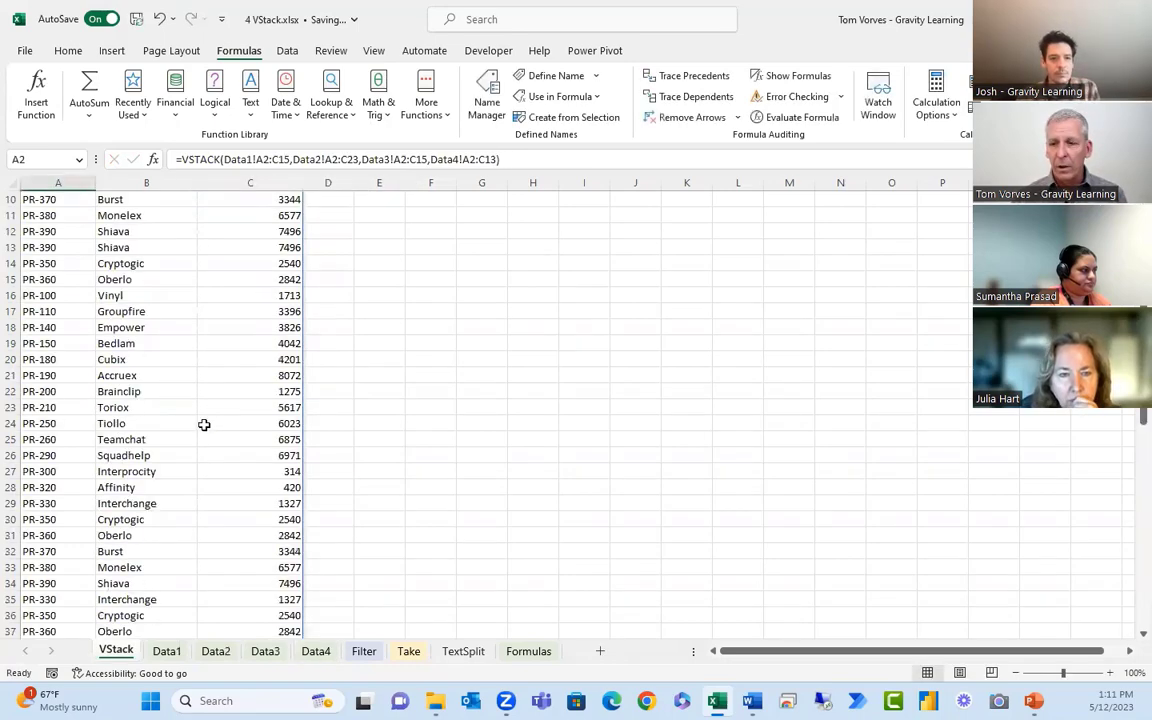
scroll(204, 425, down, 6)
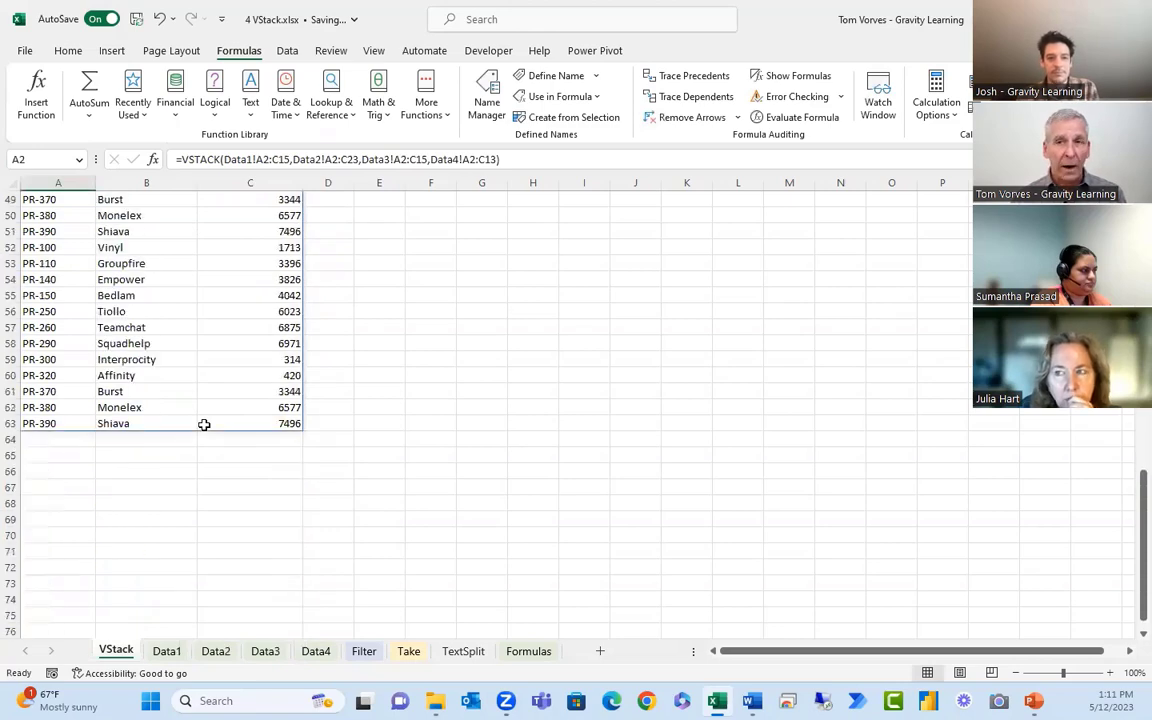
scroll(204, 425, up, 11)
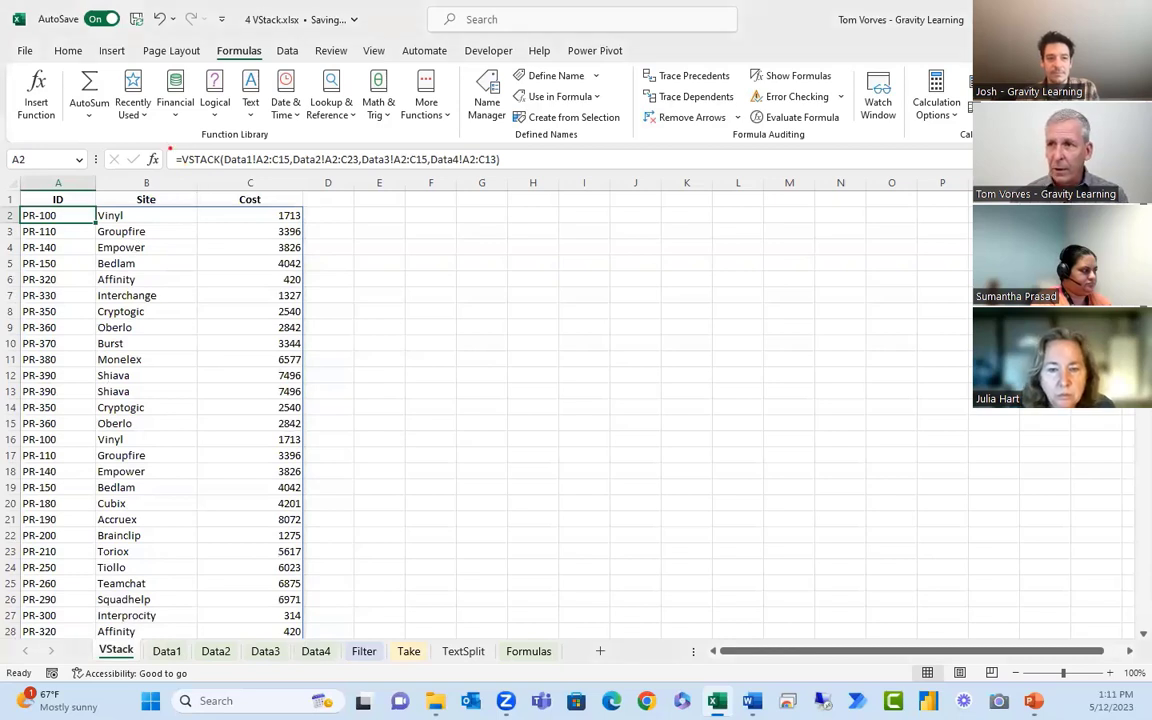
mouse_move(170, 148)
mouse_down()
mouse_move(316, 176)
mouse_move(518, 176)
mouse_up()
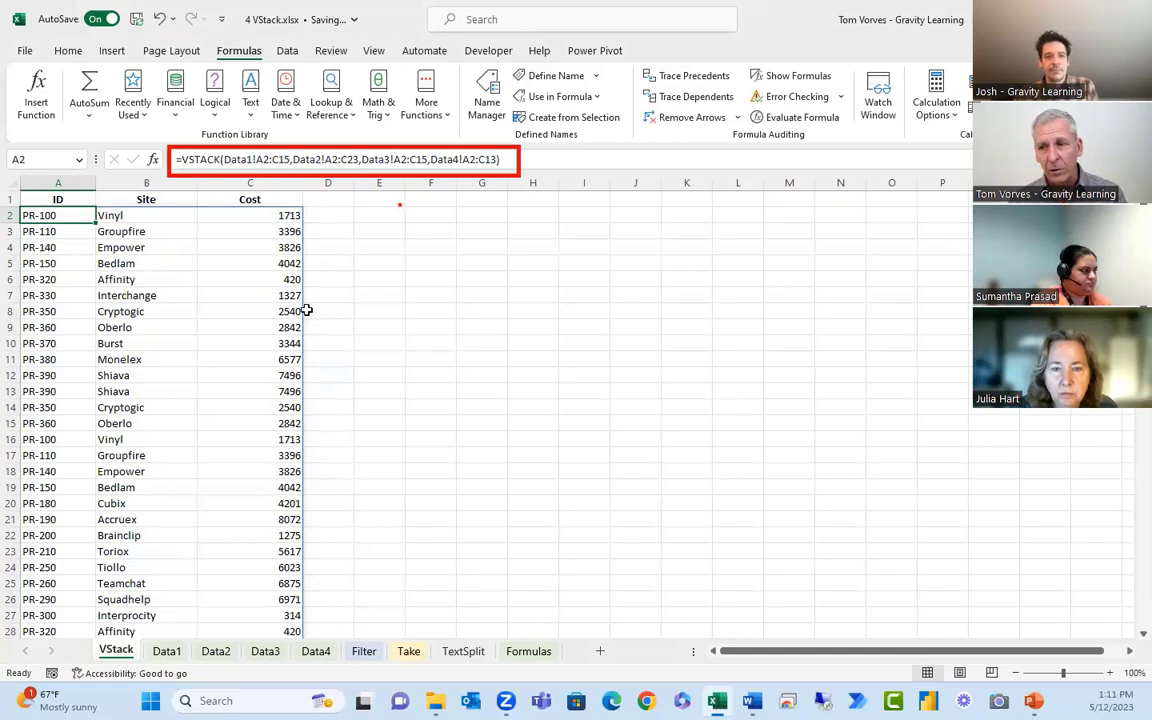
key(Escape)
click(168, 651)
click(177, 346)
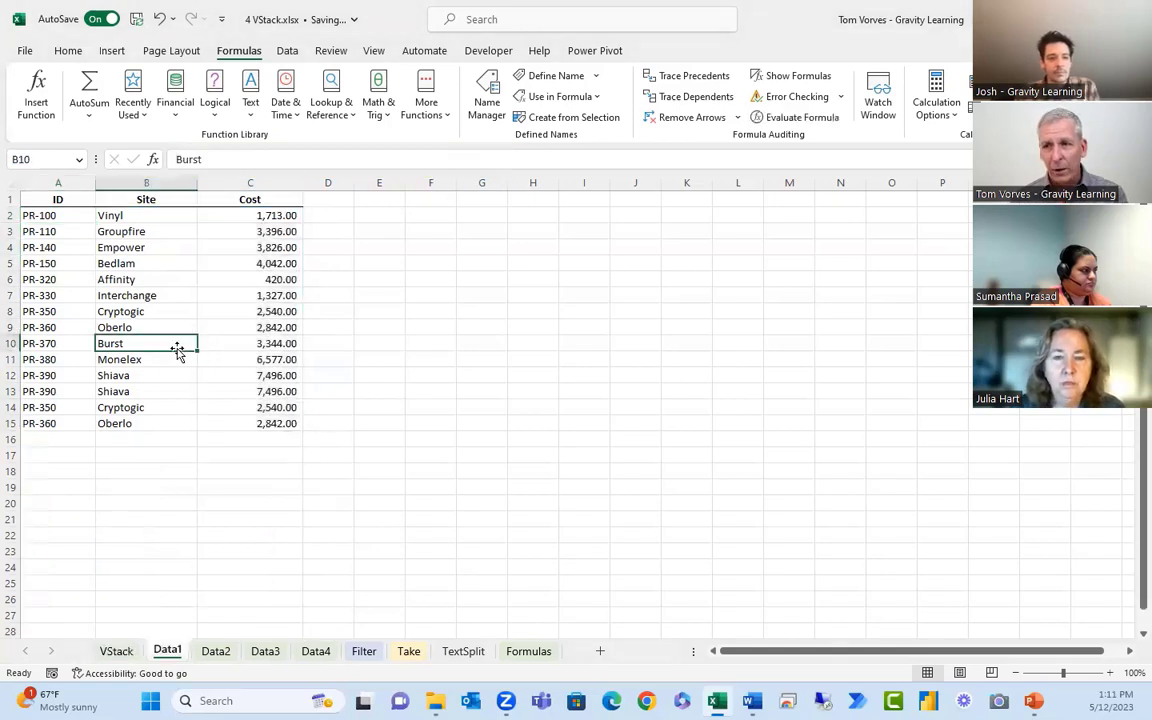
click(119, 651)
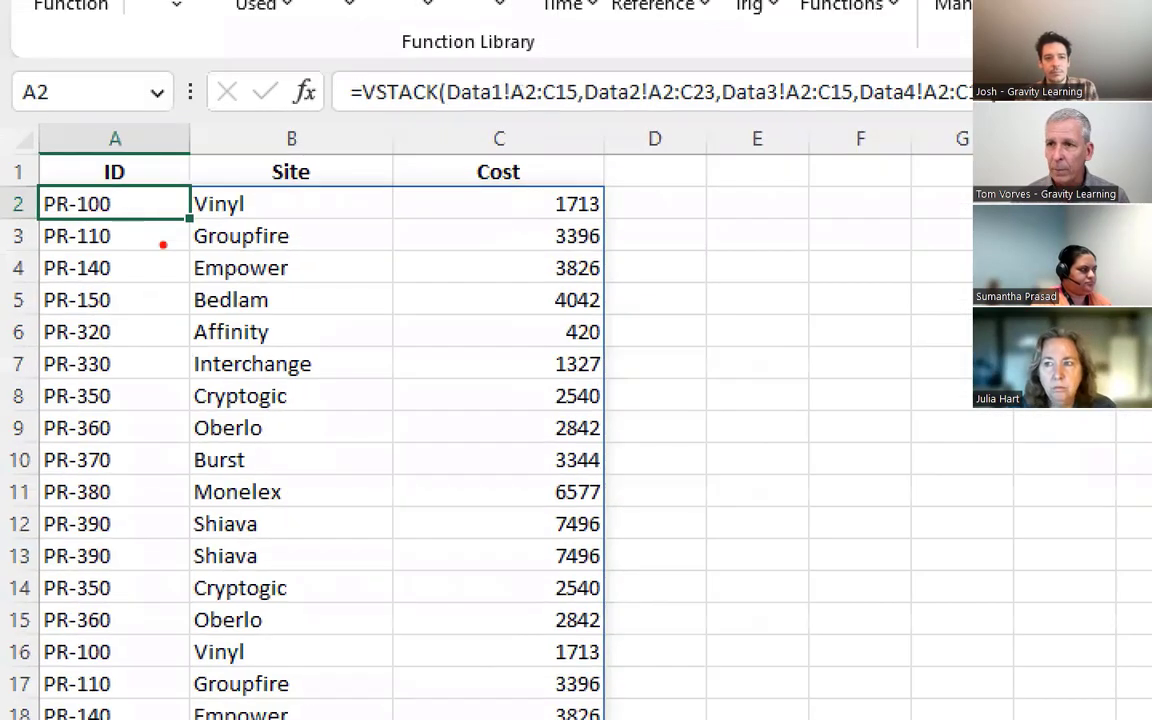
Compare the formula shown for cell A2 with the one shown for the spilled cells B8 and B9
drag(75, 218, 116, 298)
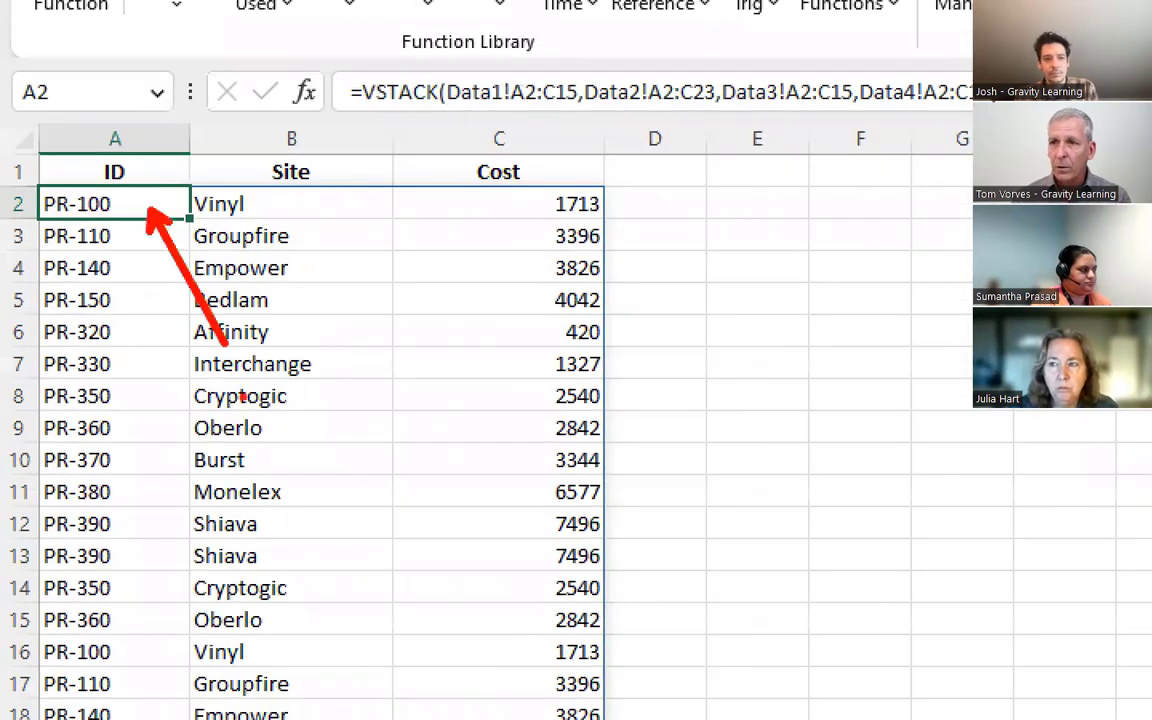
drag(449, 106, 437, 162)
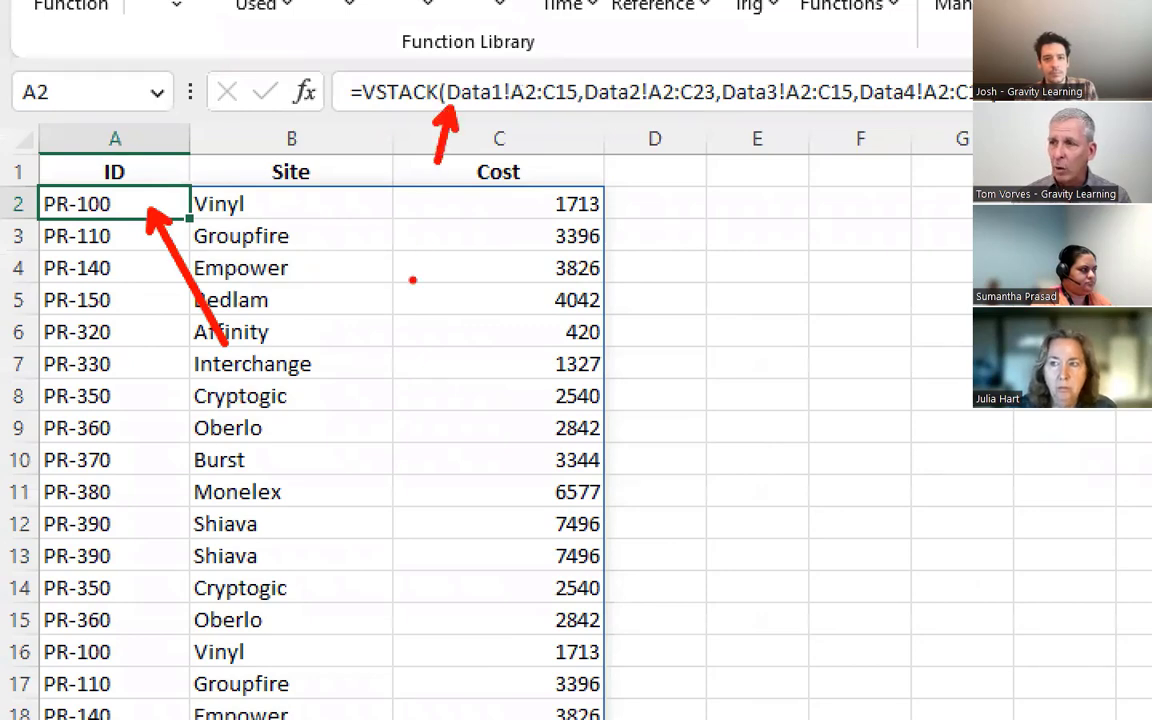
key(Escape)
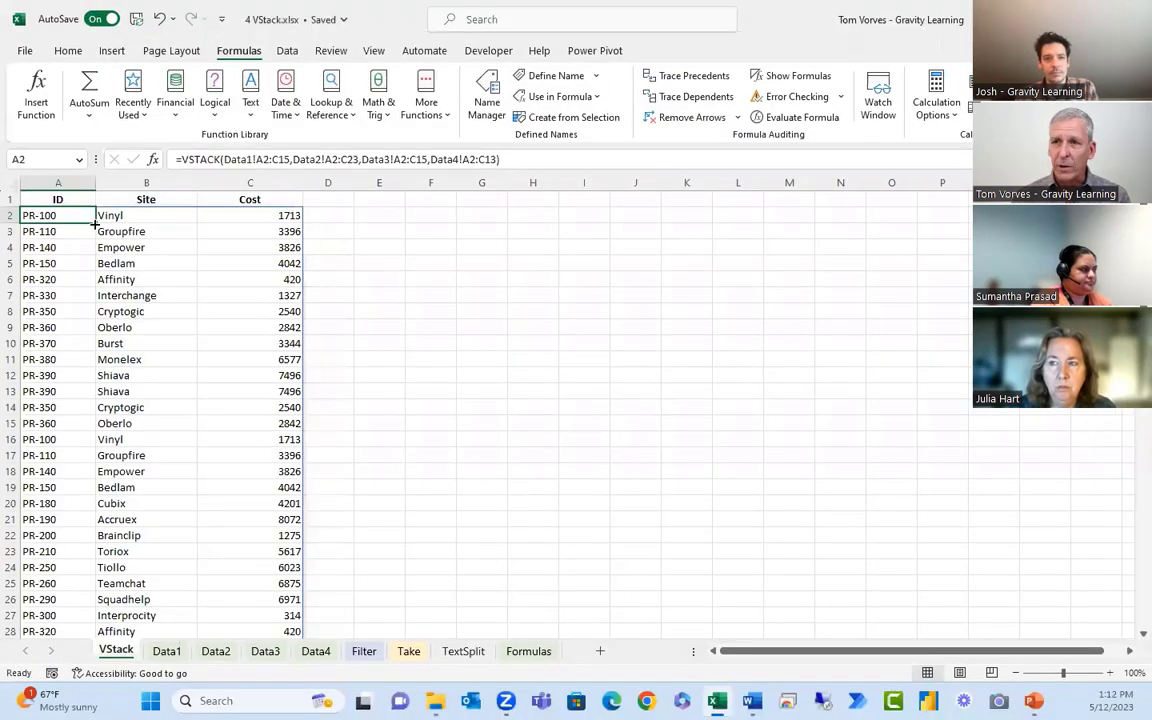
click(157, 309)
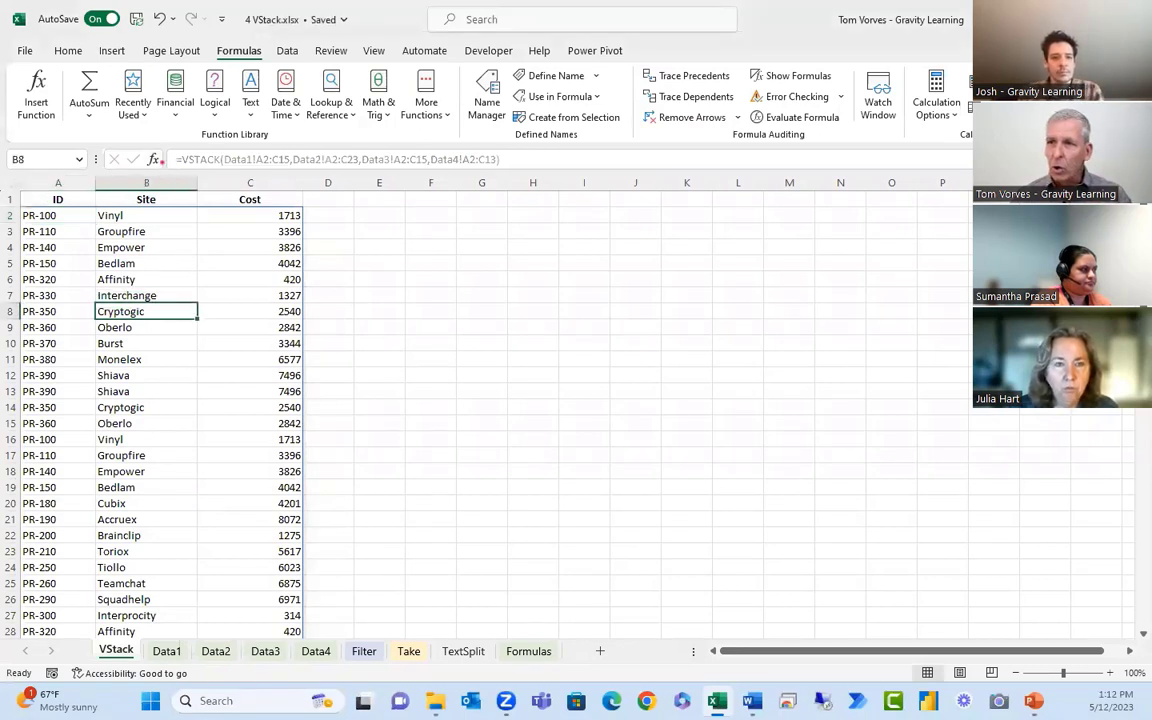
mouse_move(164, 152)
mouse_down()
mouse_move(316, 172)
mouse_move(510, 175)
mouse_up()
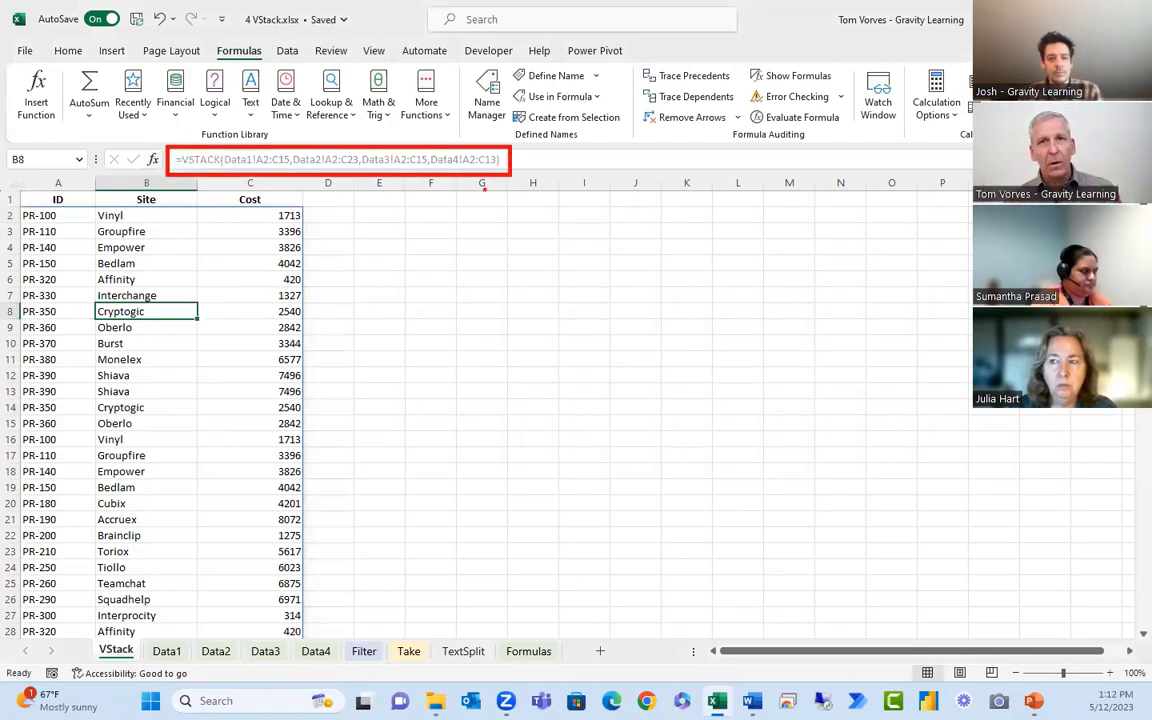
click(57, 215)
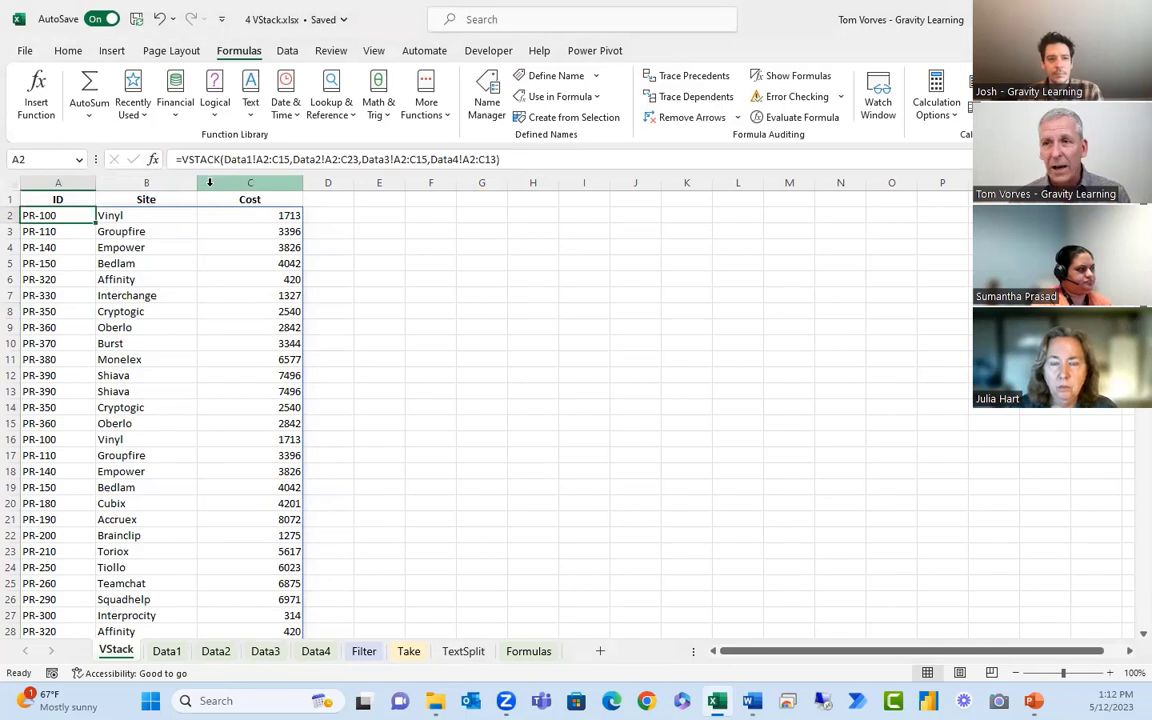
click(190, 327)
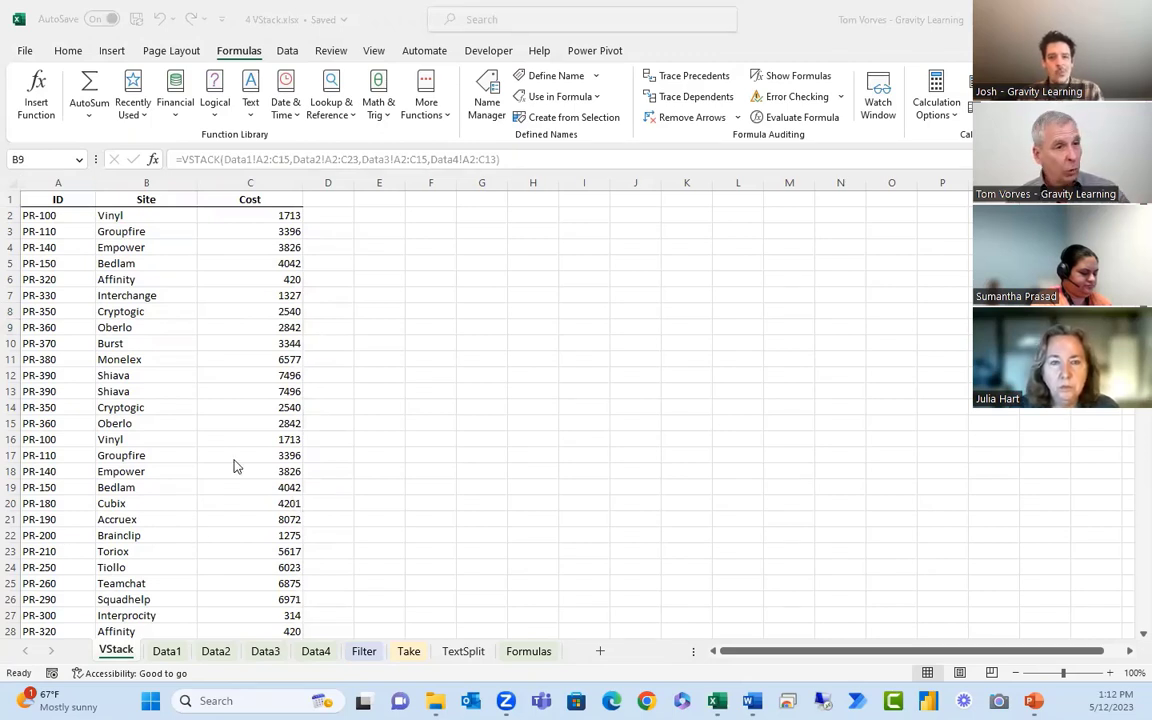
click(115, 455)
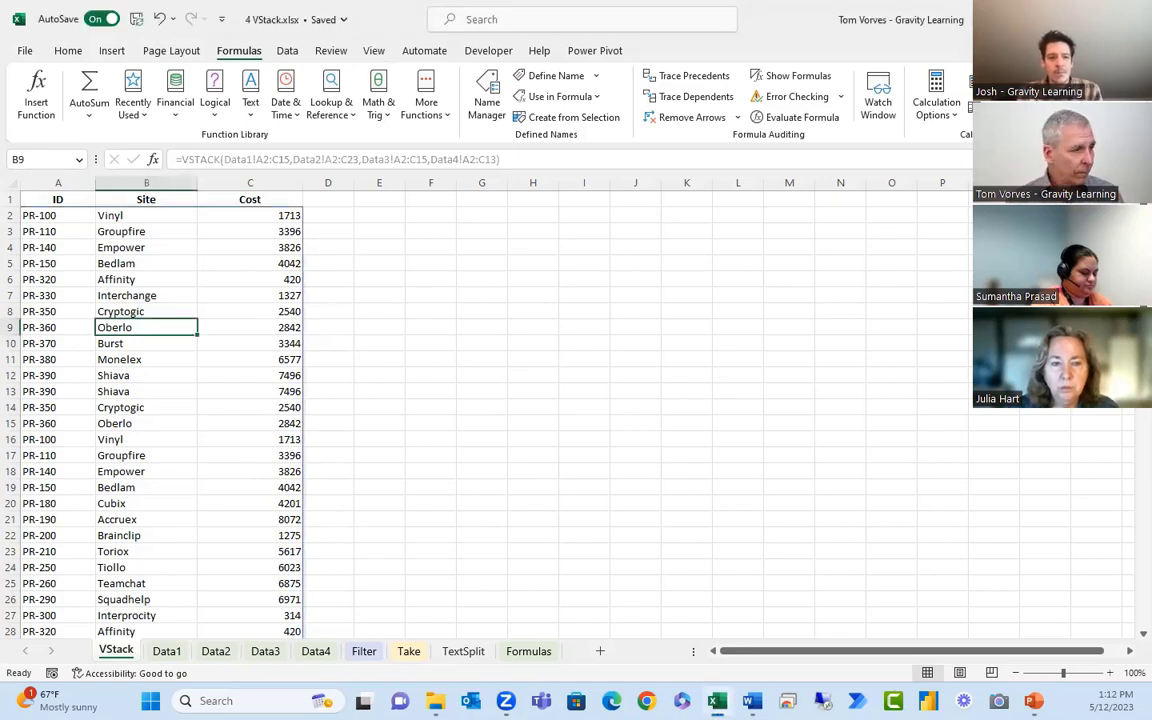
key(alt+Tab)
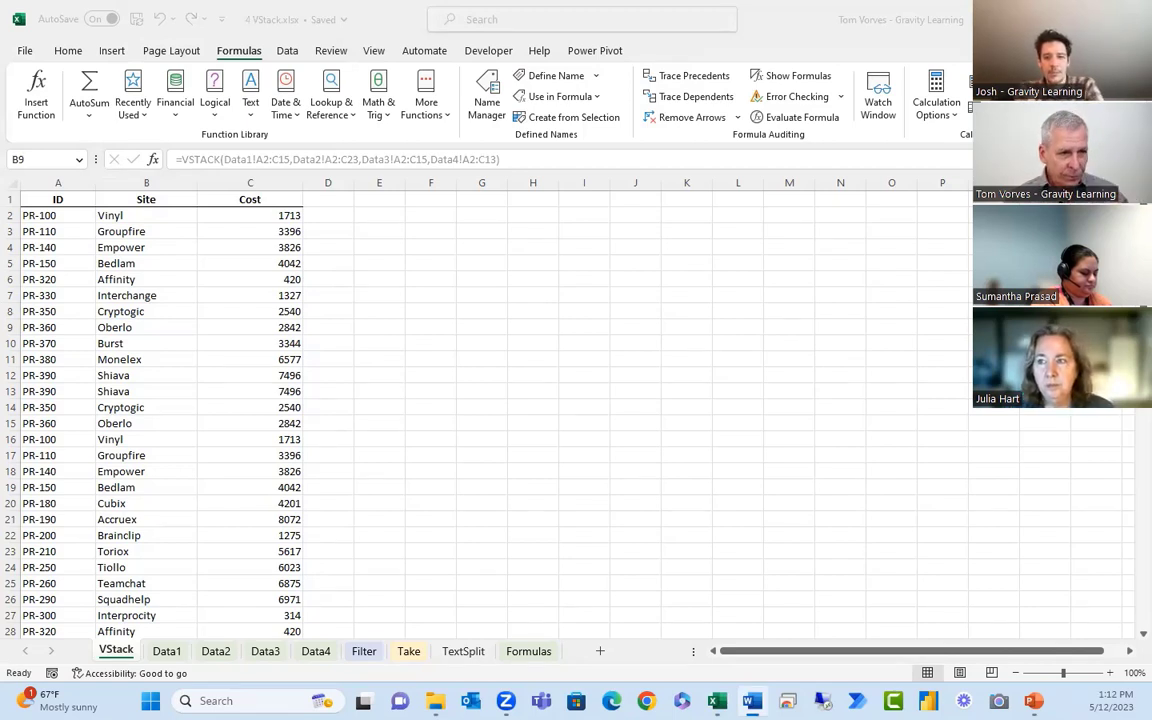
click(372, 440)
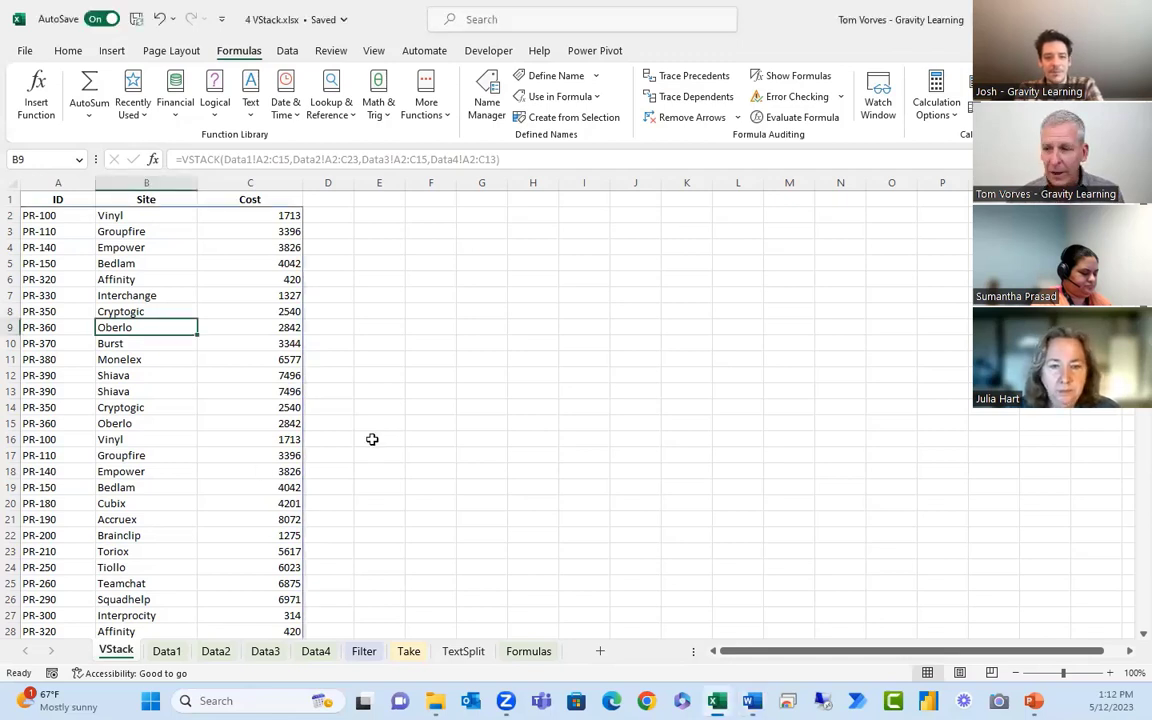
Open the Filter sheet and examine the TYPE column of the client table and the empty output area from I2
click(363, 651)
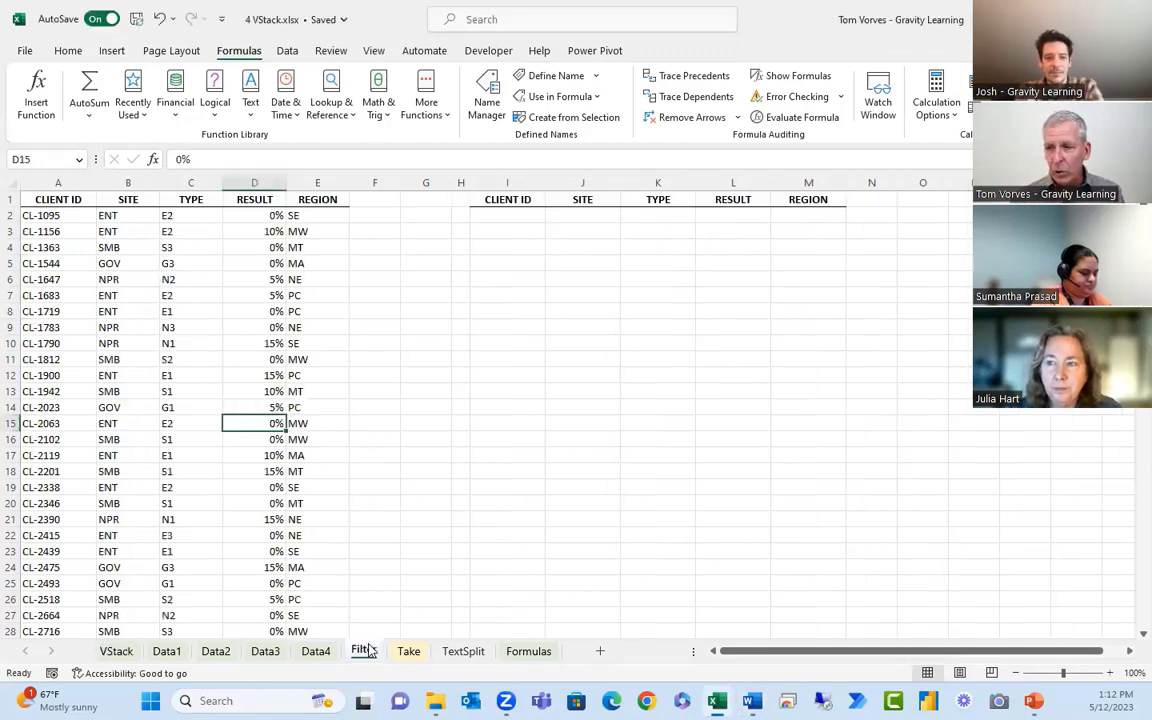
click(359, 466)
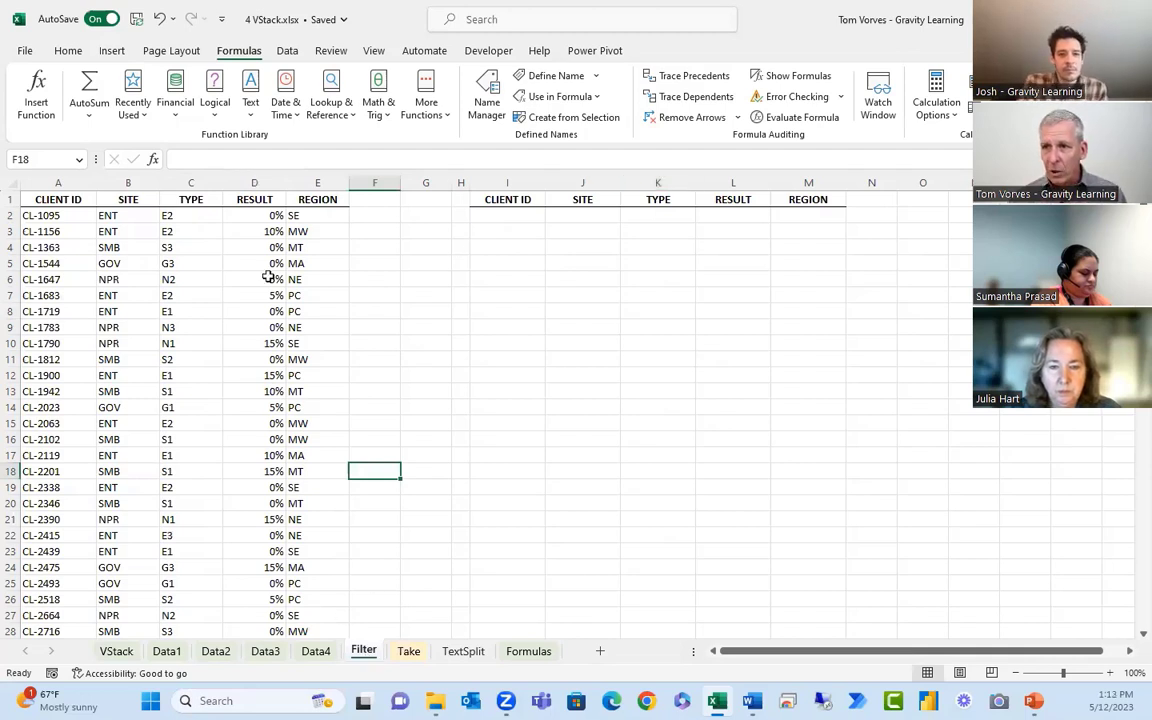
click(162, 344)
key(ctrl+shift+Down)
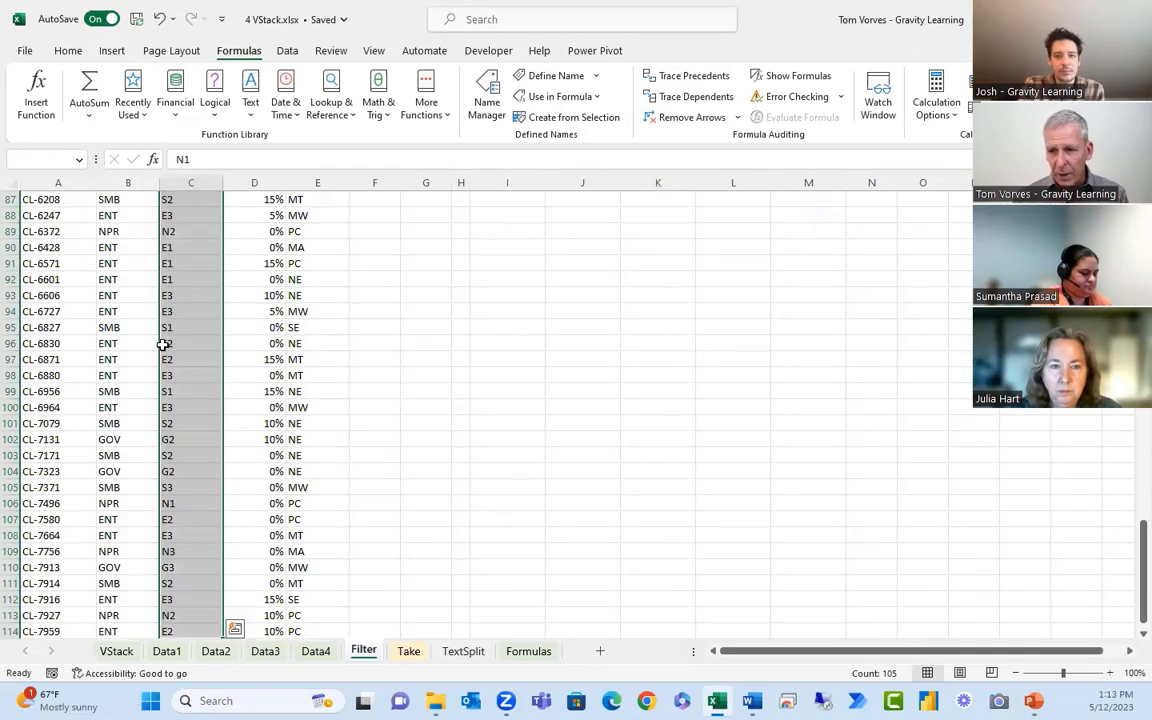
key(ctrl+q)
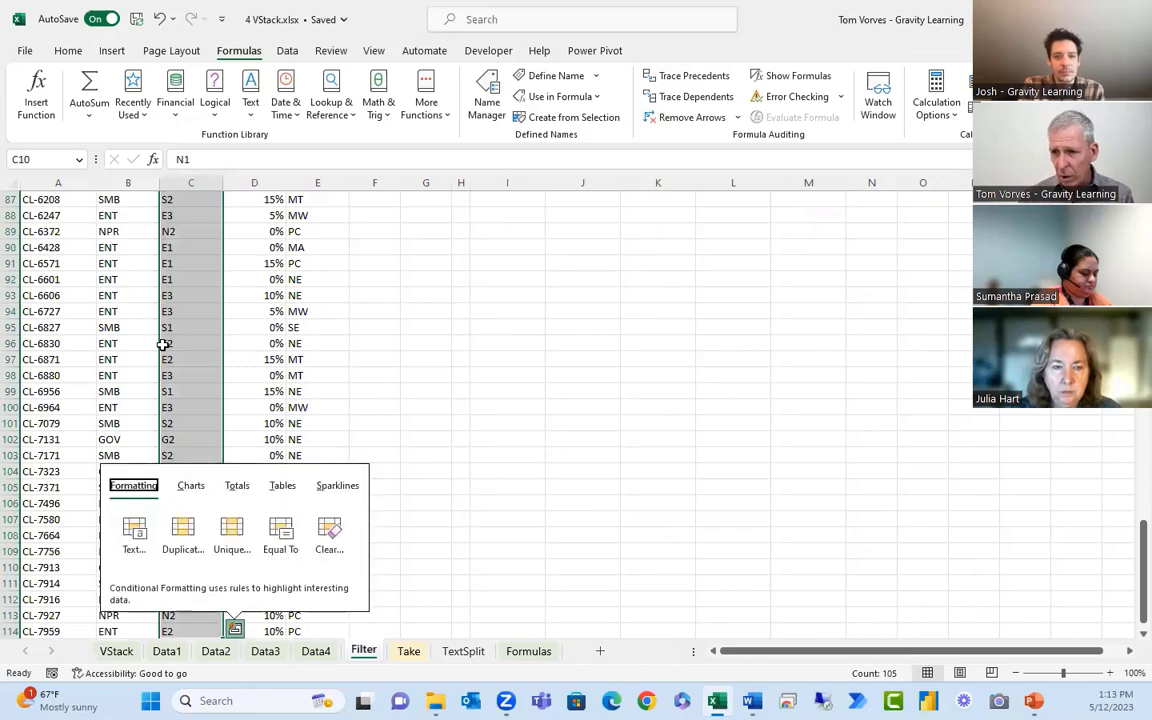
key(Escape)
click(166, 343)
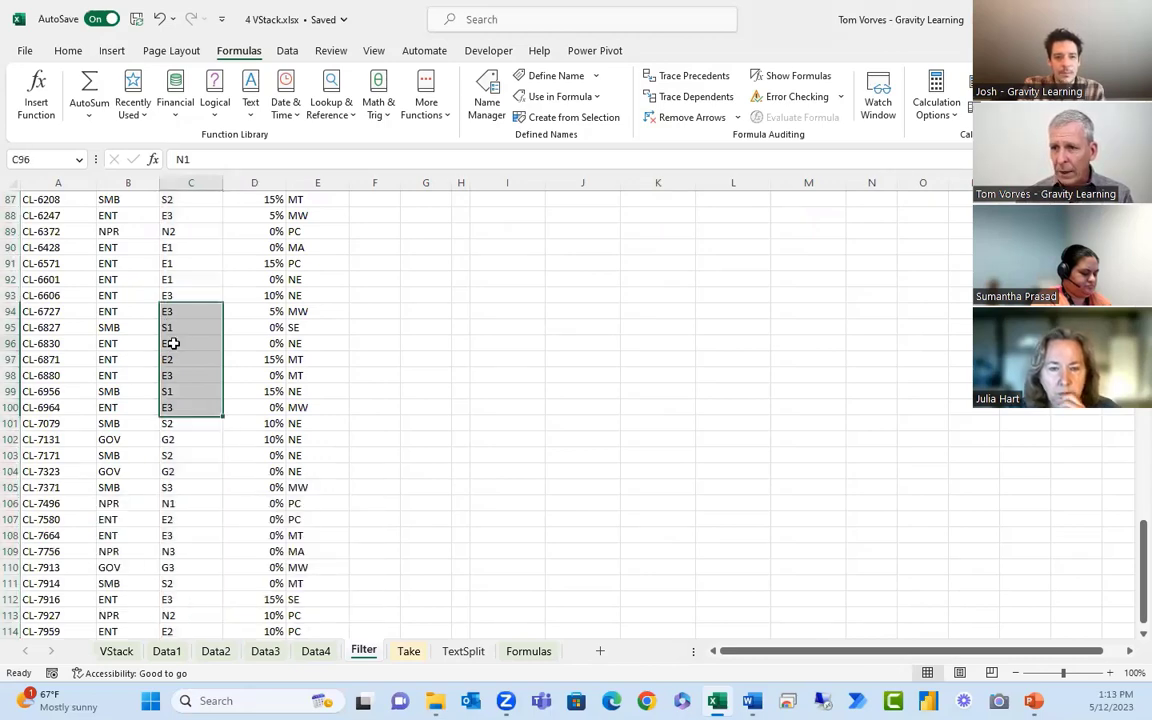
key(ctrl+Up)
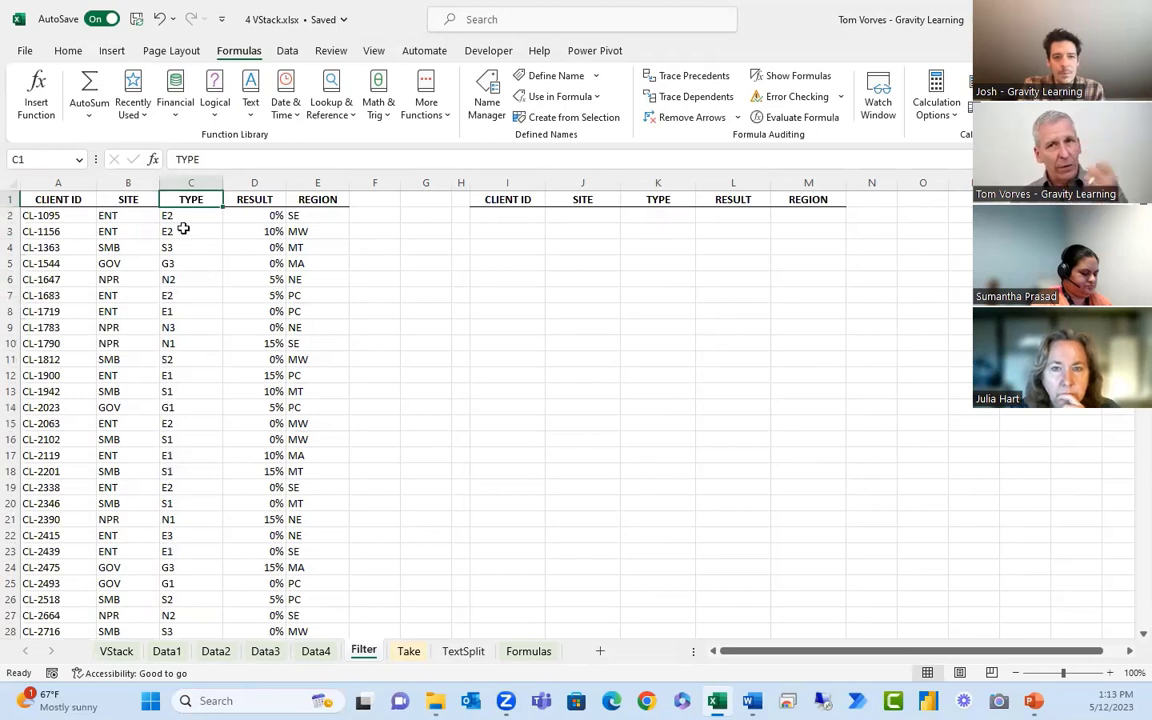
drag(509, 216, 792, 456)
click(665, 408)
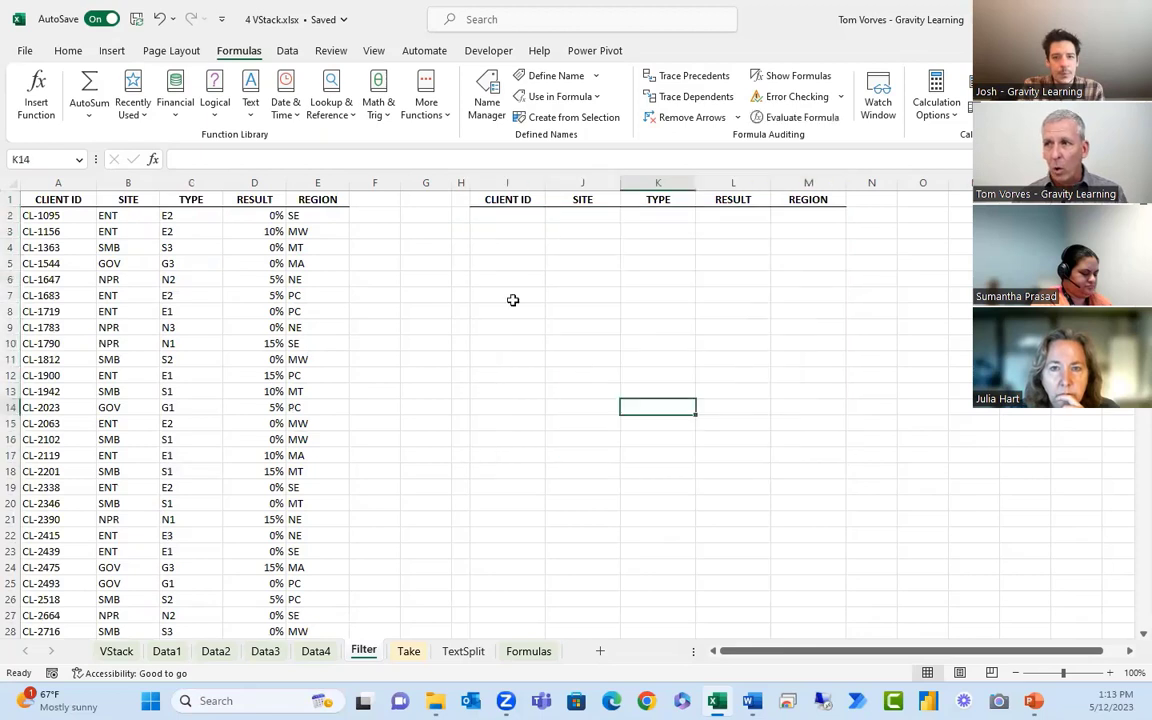
Begin a FILTER formula in I2 with the whole client table, A2:E114, as its array
click(511, 217)
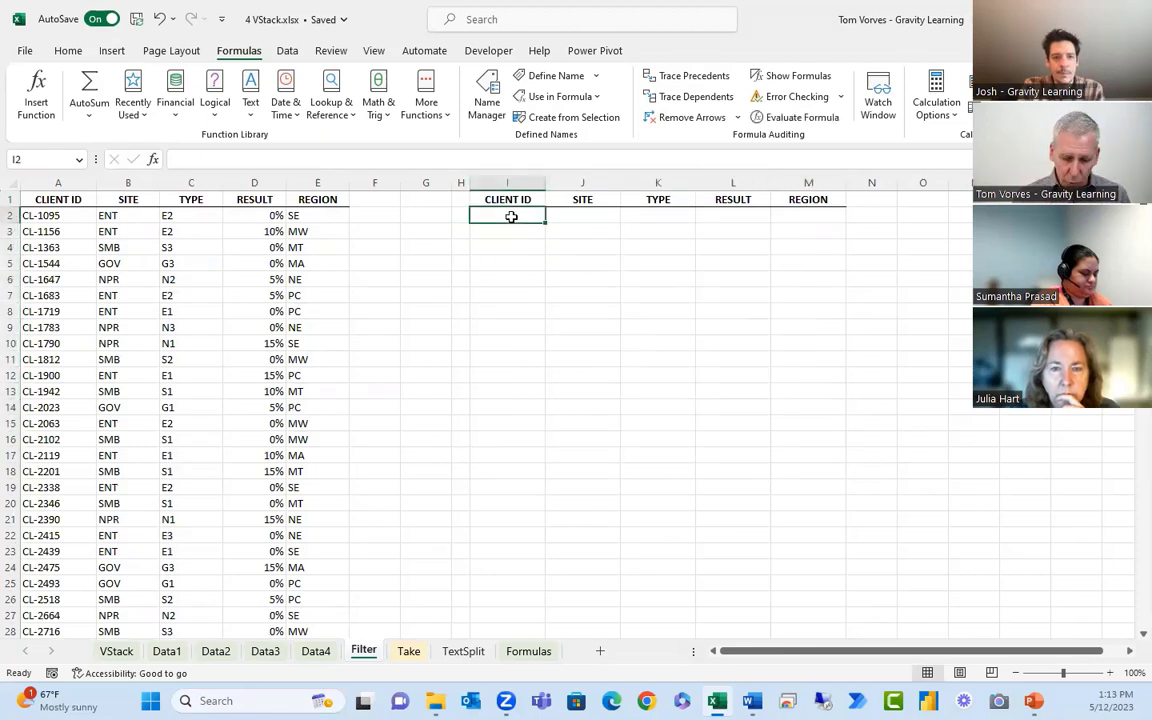
text(=filter)
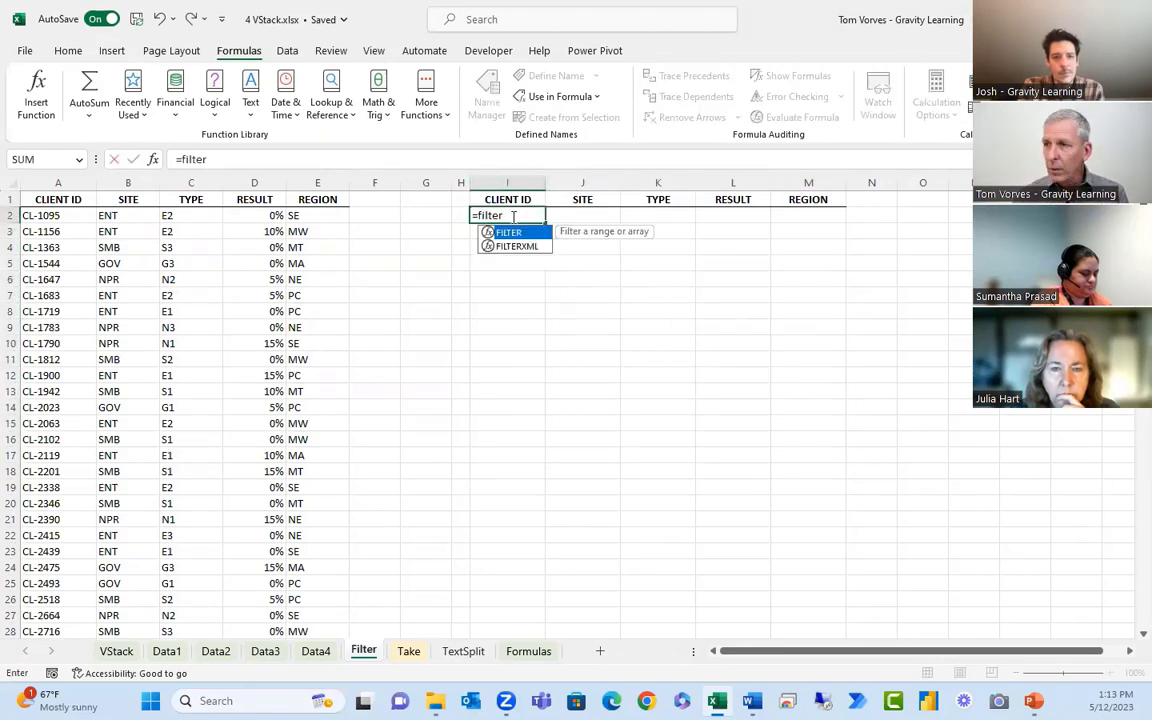
text(()
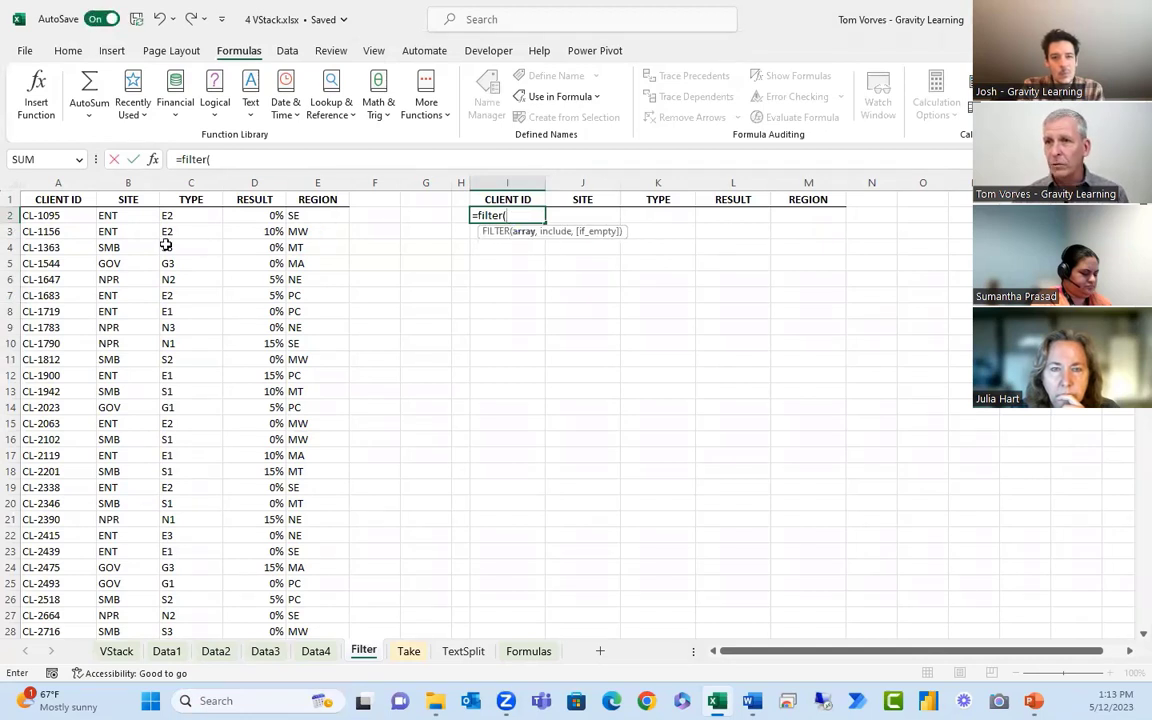
drag(60, 216, 308, 353)
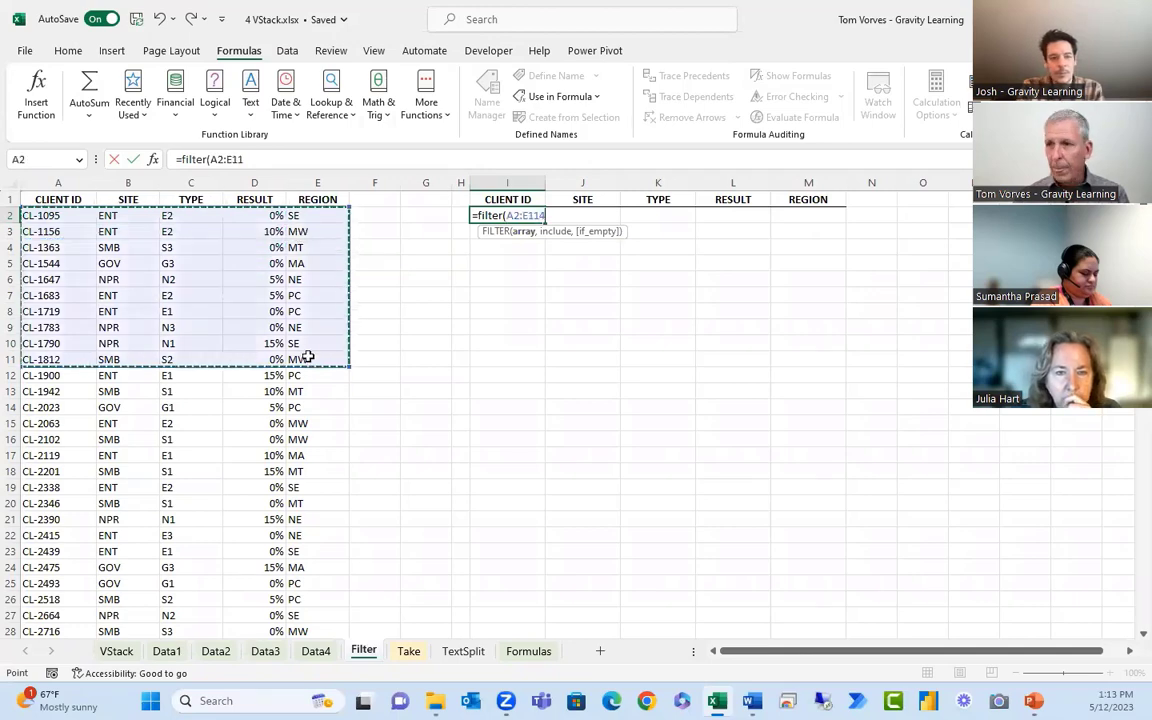
key(ctrl+shift+Down)
scroll(357, 357, up, 8)
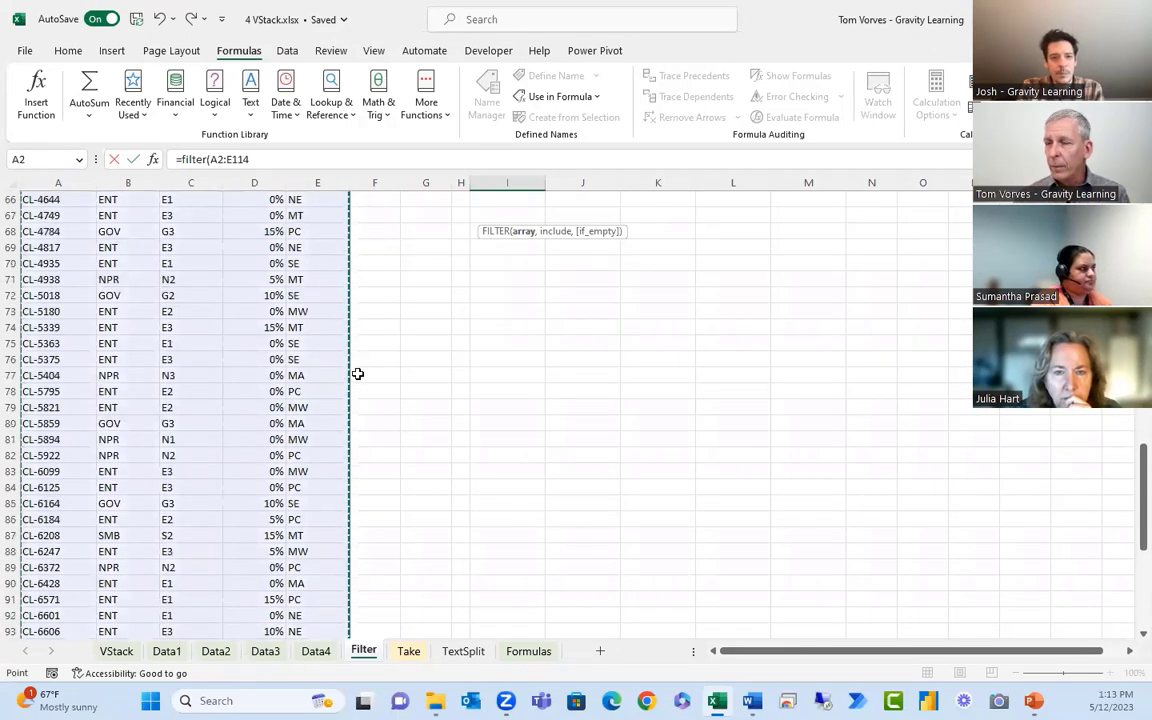
scroll(357, 357, down, 8)
click(275, 159)
scroll(594, 293, down, 6)
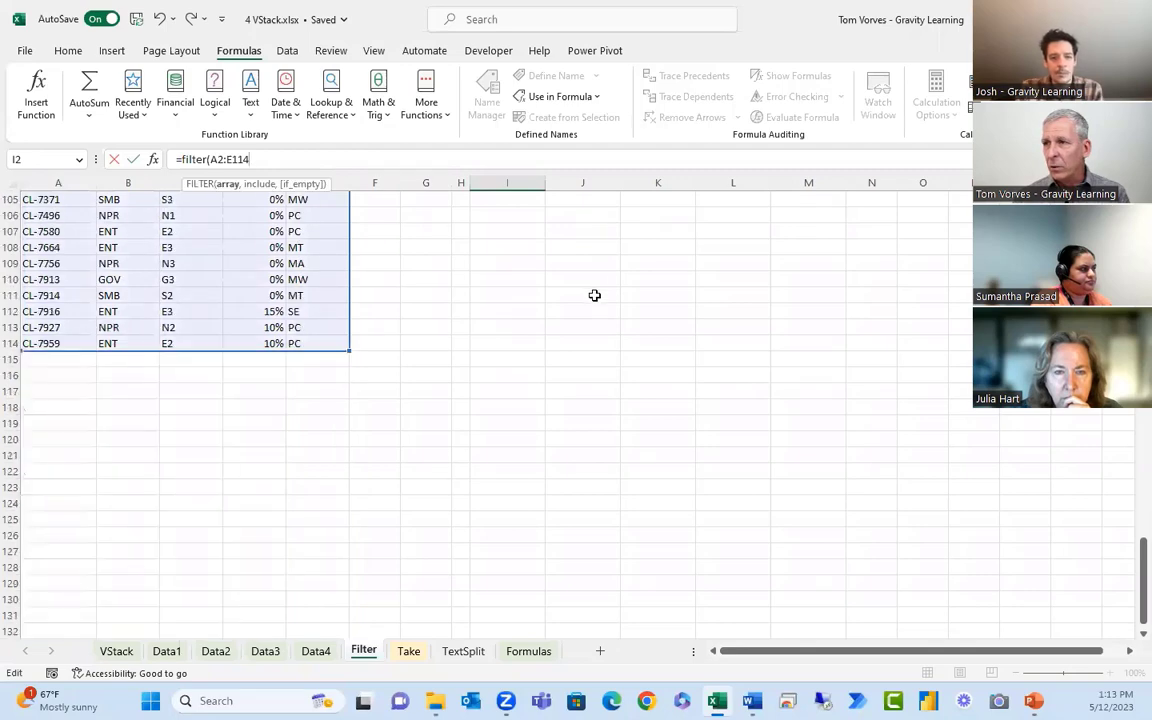
scroll(594, 293, up, 13)
scroll(594, 295, up, 20)
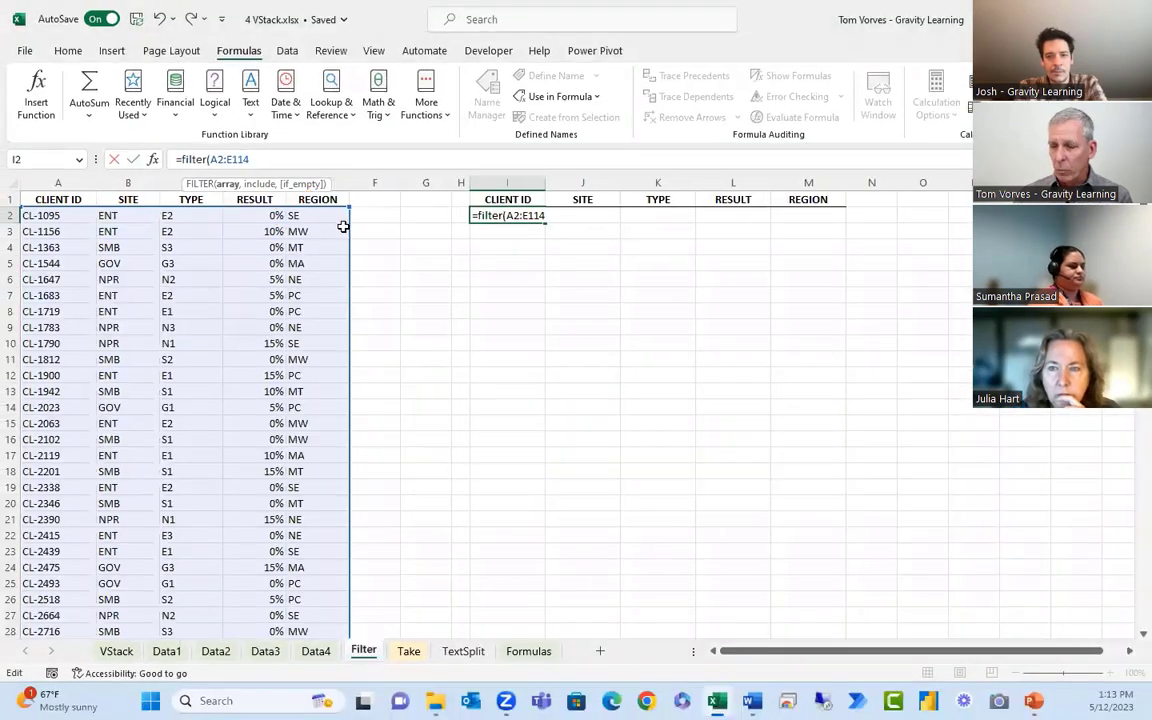
Add G1 as the include argument and "Not Found" as the if_empty text, and complete the FILTER formula
text(,)
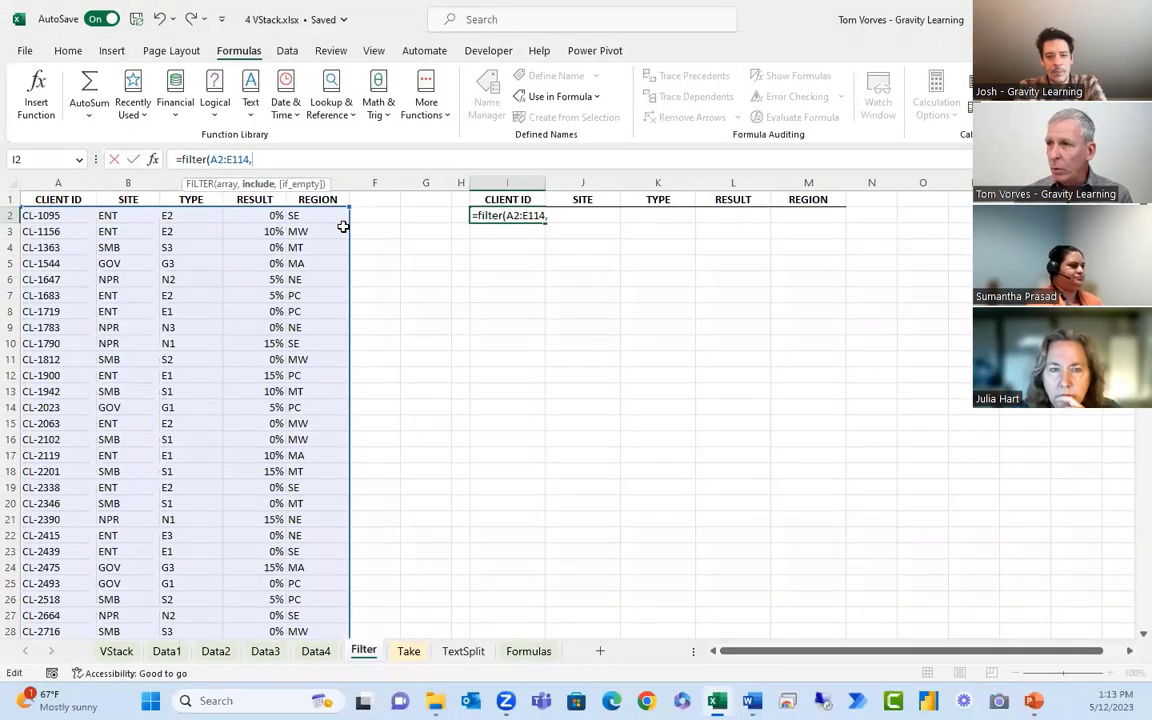
click(433, 200)
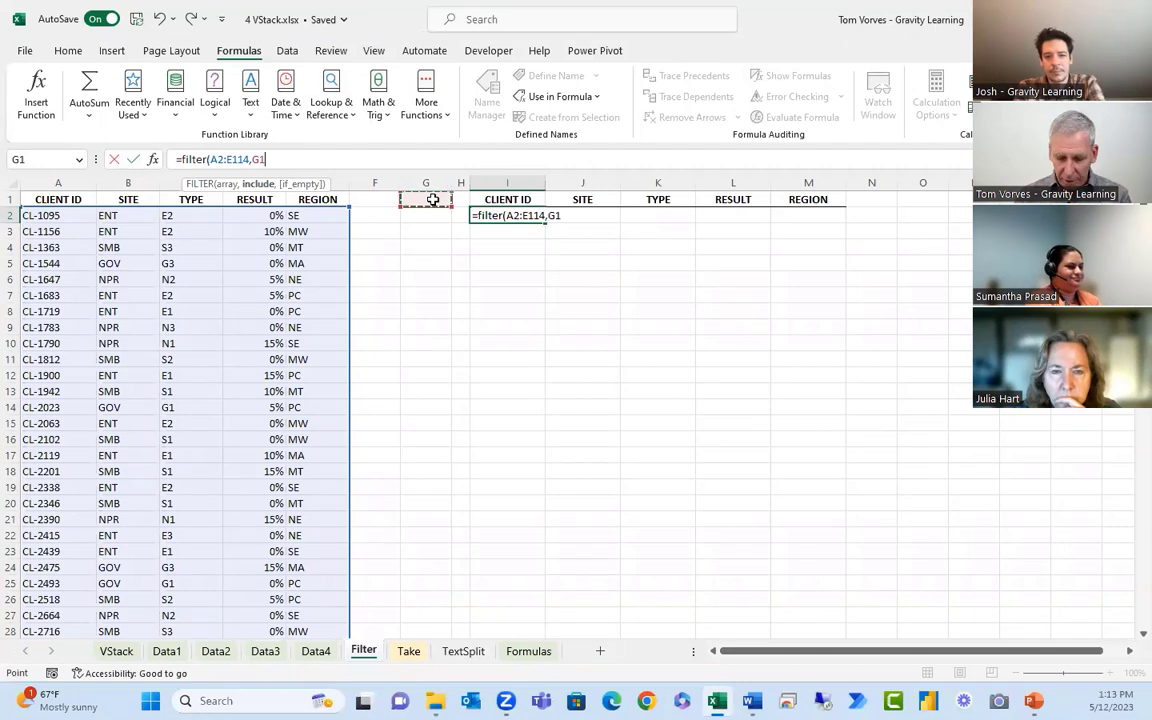
text(,)
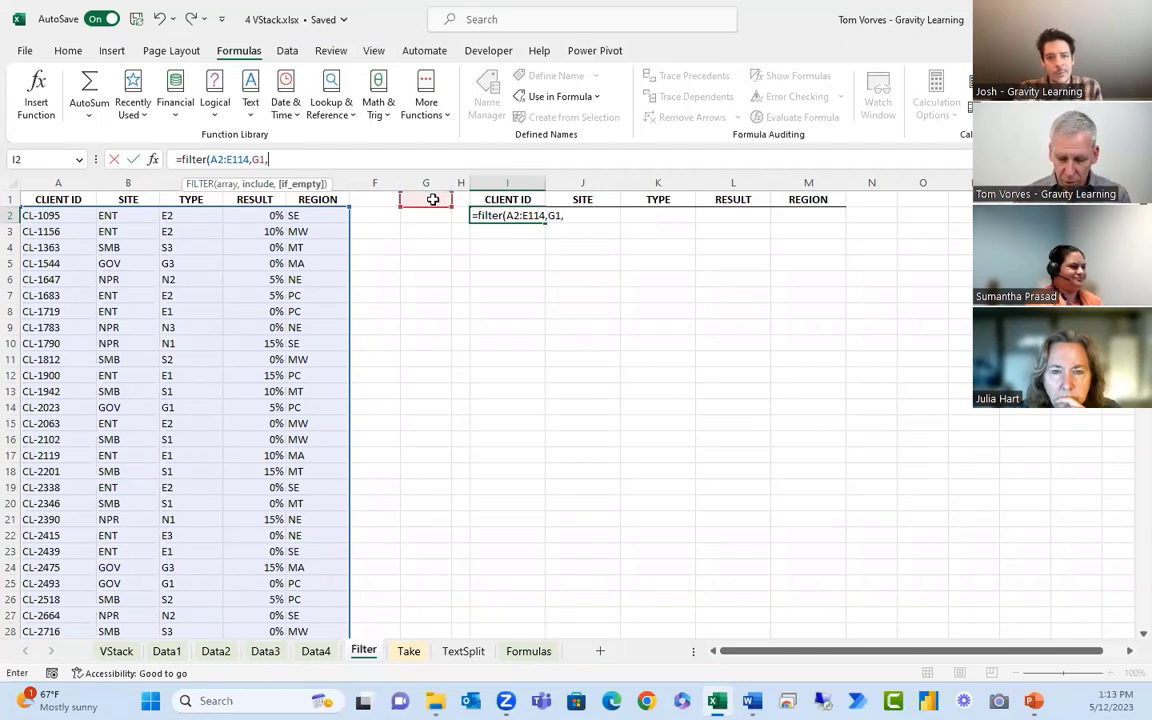
text("Not Found")
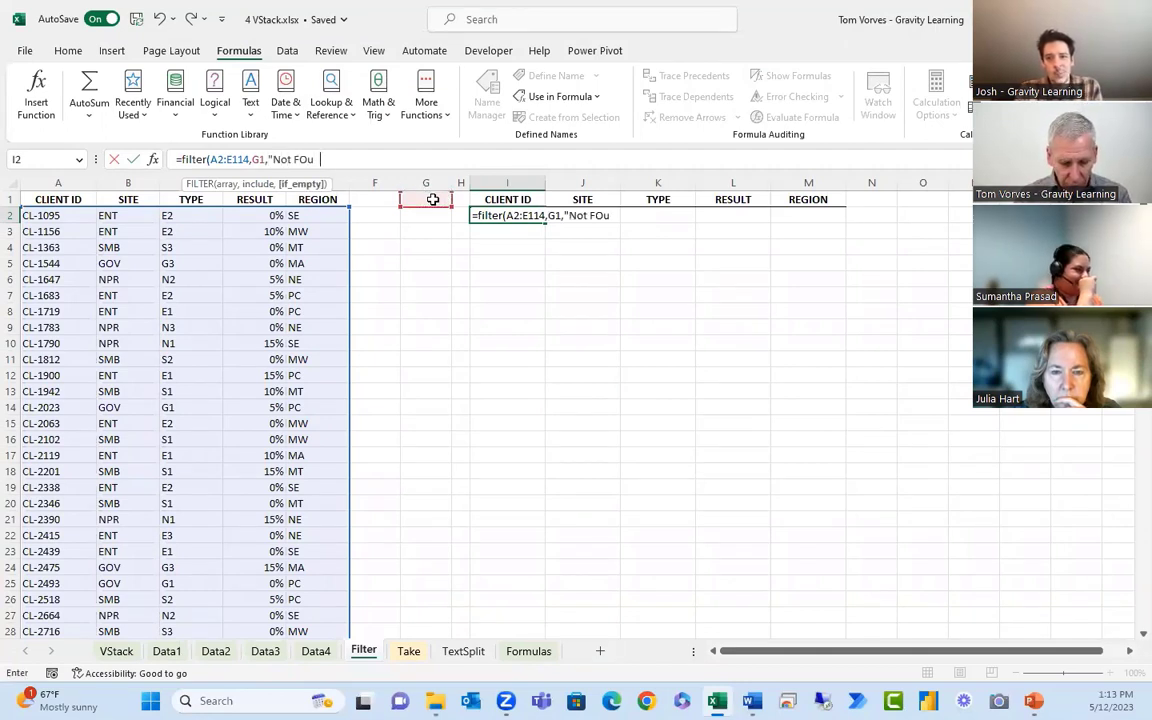
text())
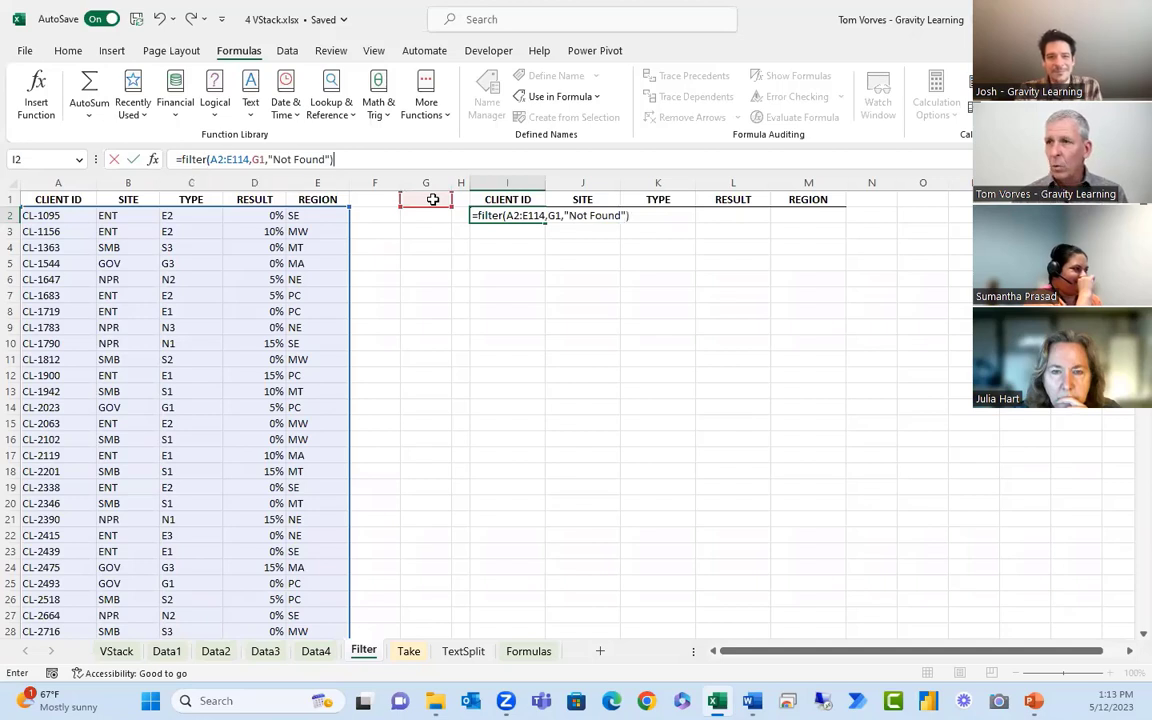
key(ctrl+Return)
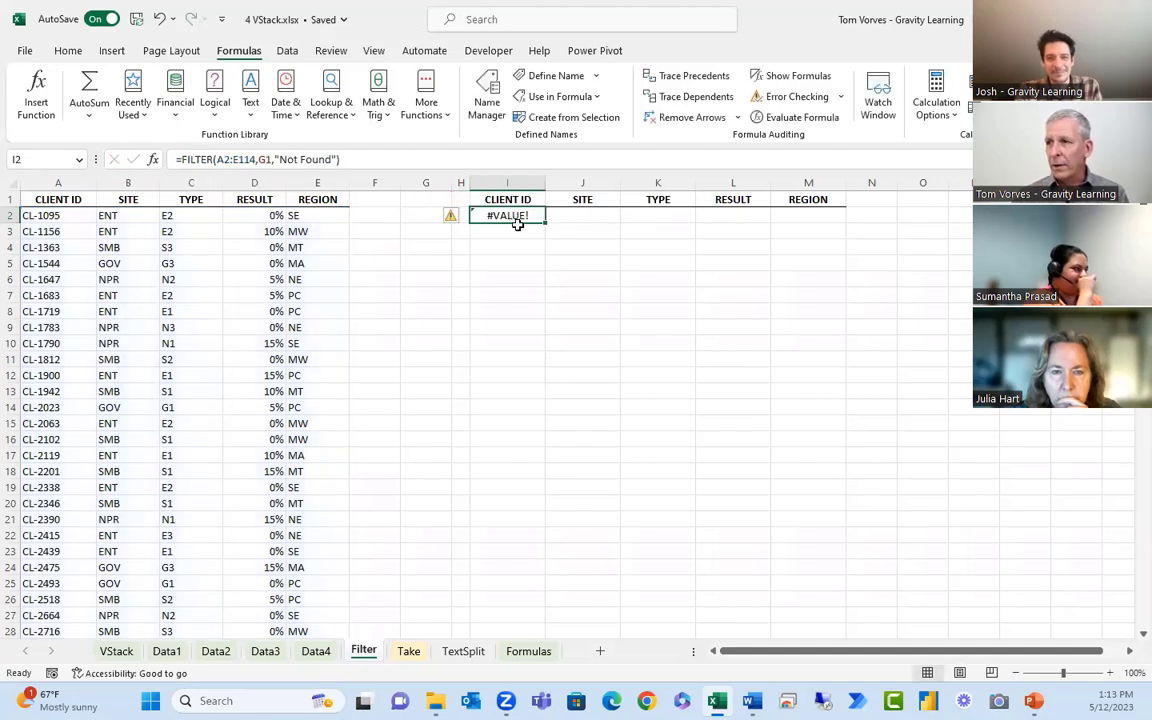
Correct the include argument of the FILTER formula in I2 to E2:E114=G1
click(431, 199)
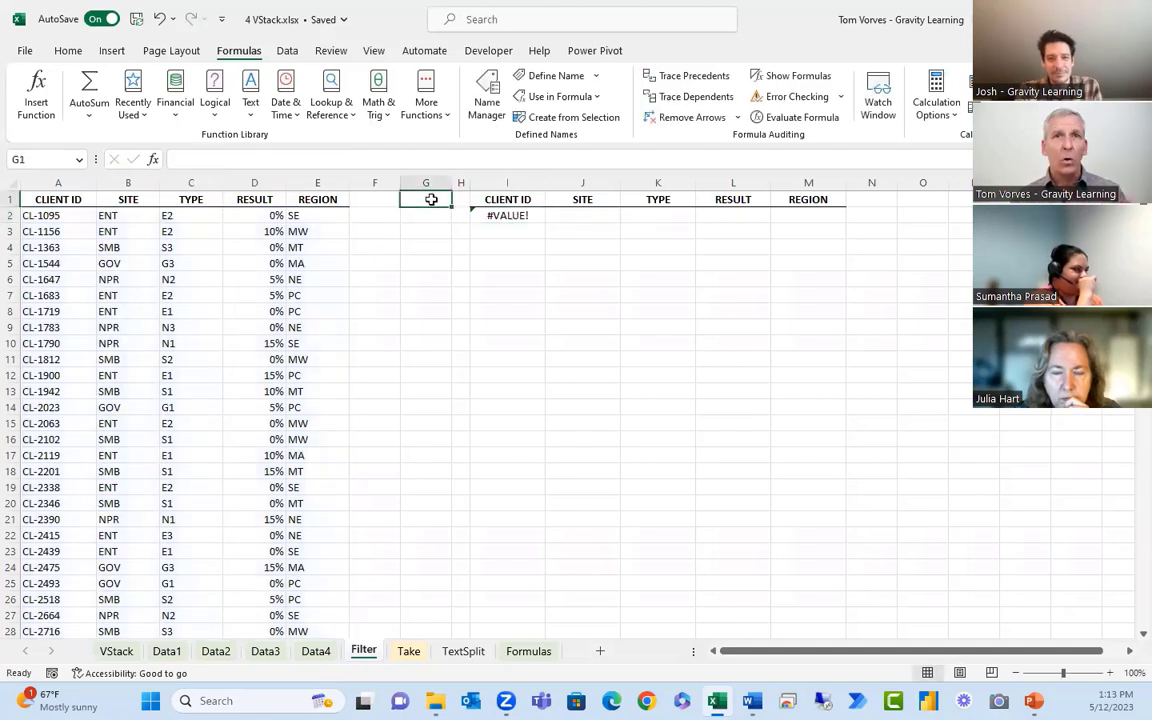
double_click(498, 216)
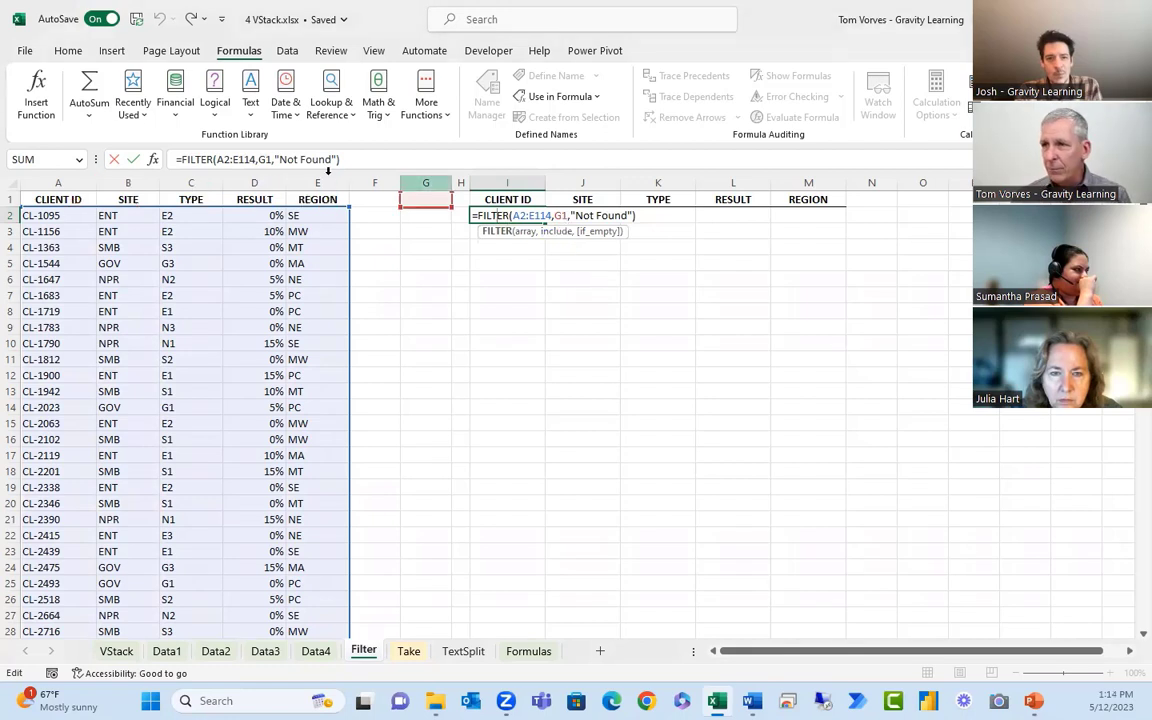
click(259, 160)
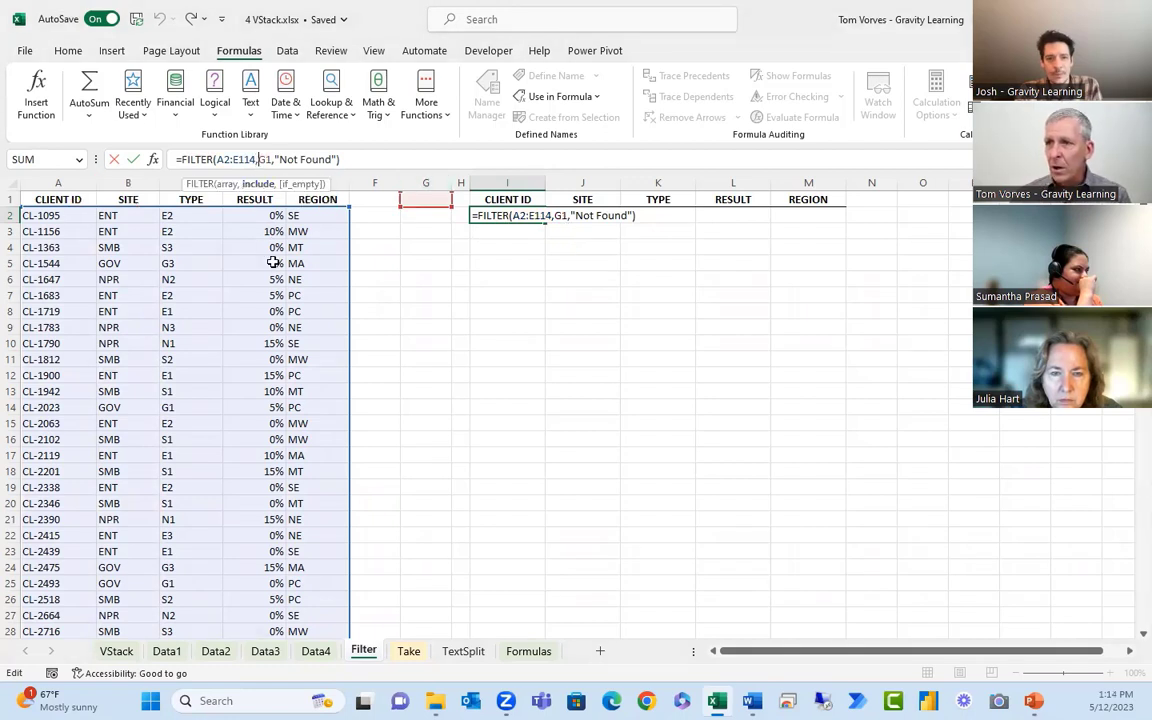
drag(325, 213, 311, 584)
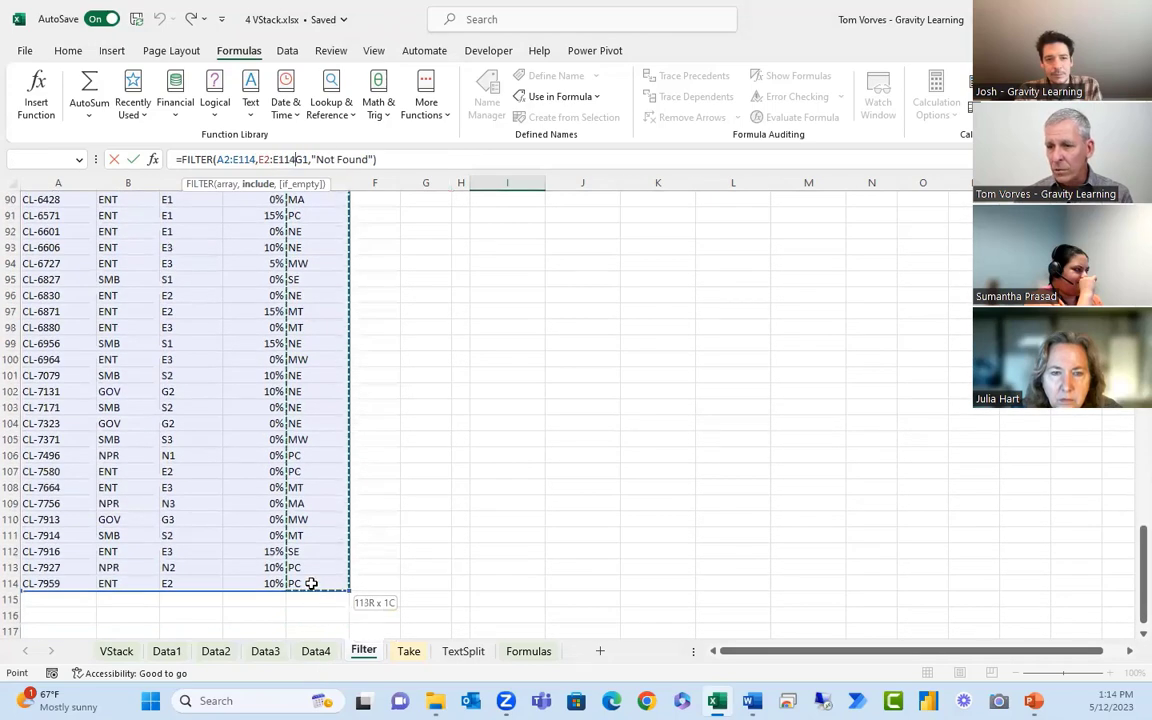
scroll(327, 545, up, 12)
scroll(327, 545, up, 18)
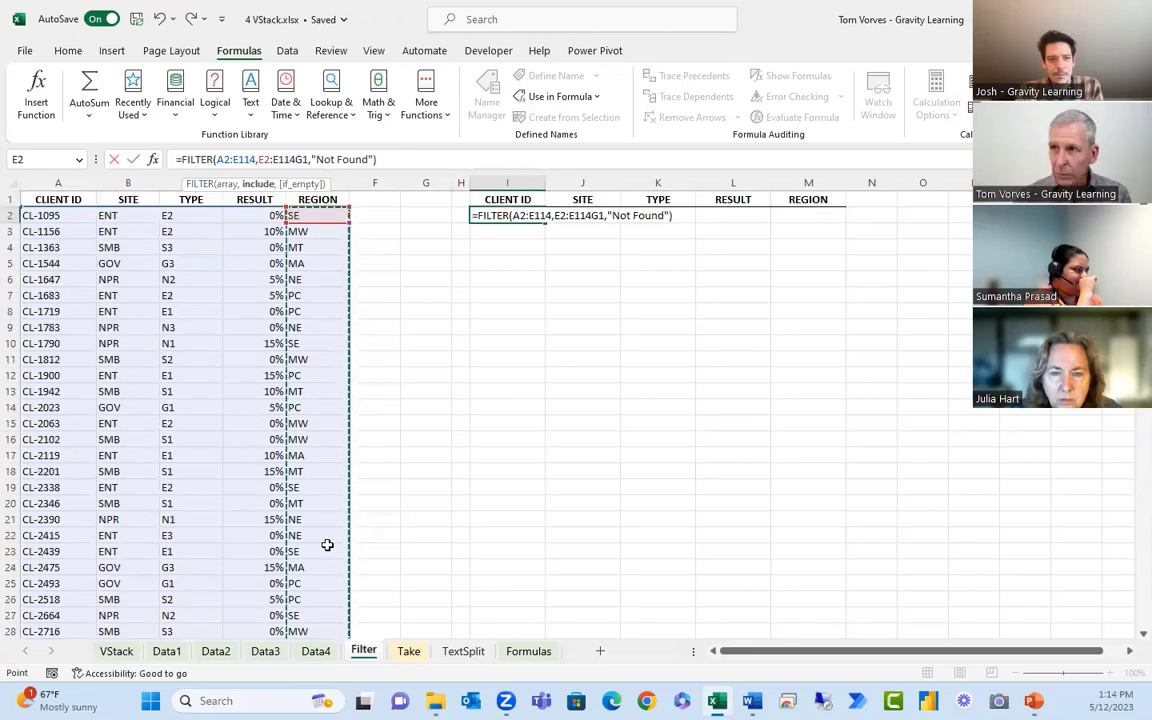
text(=)
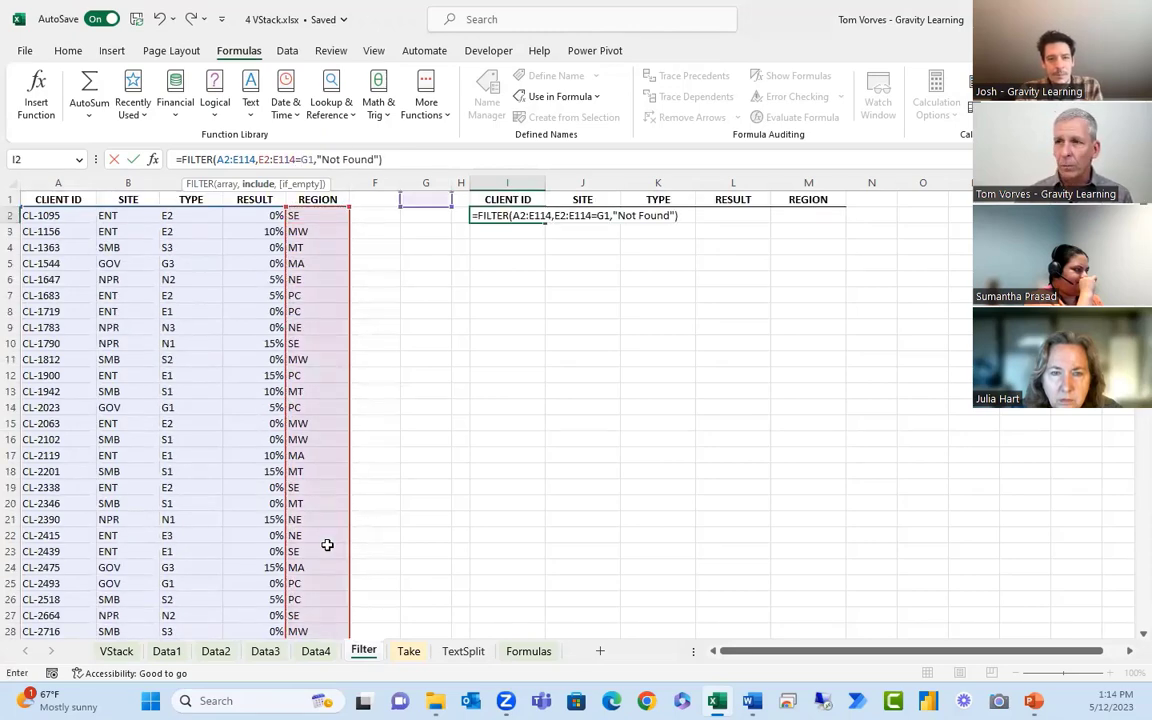
key(ctrl+Return)
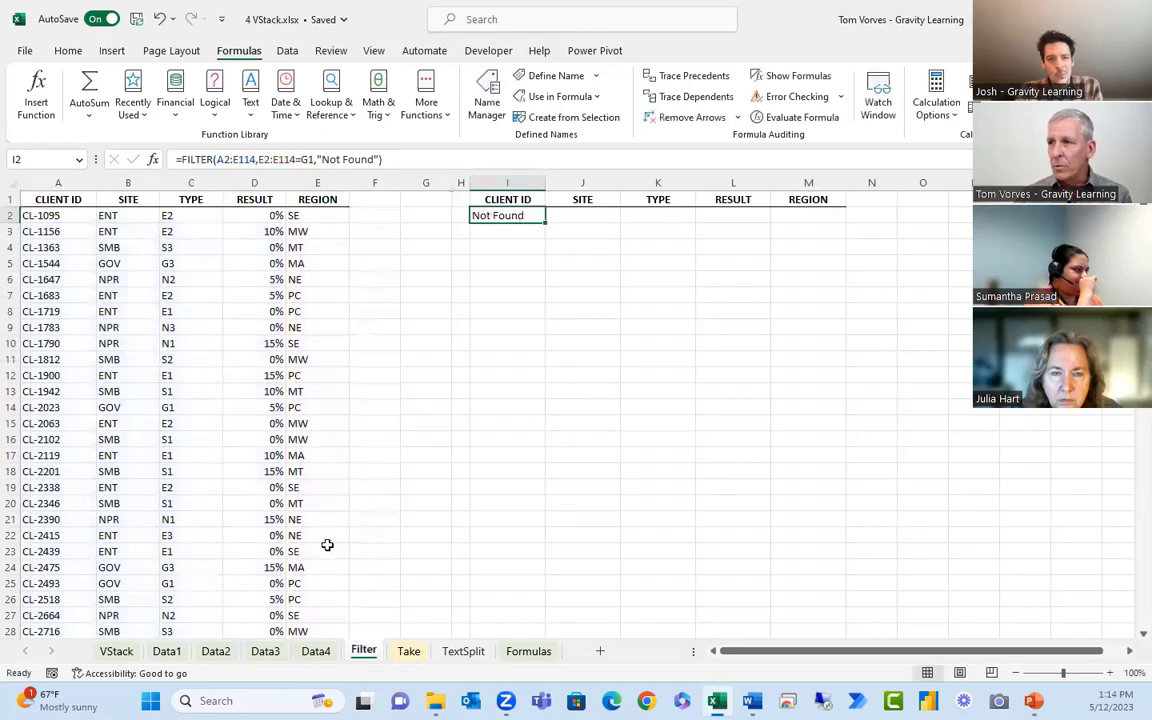
Filter the records by region with MT as the criterion in G1, and replace that criterion with SE
click(440, 201)
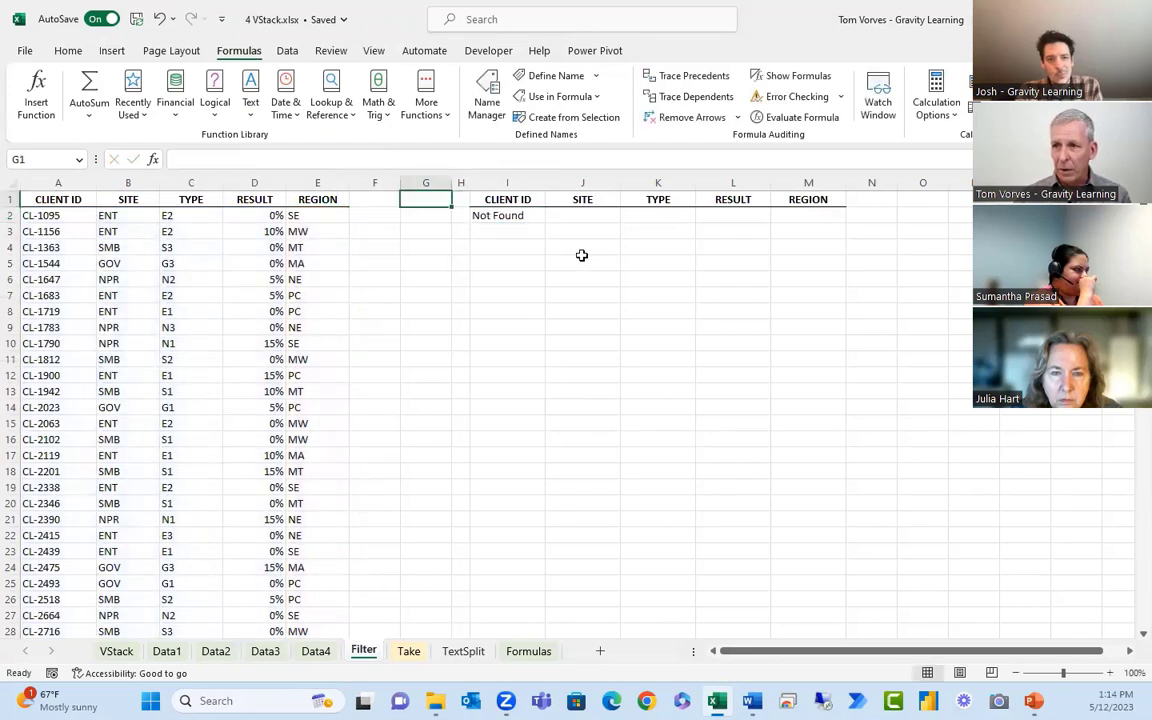
text(MT)
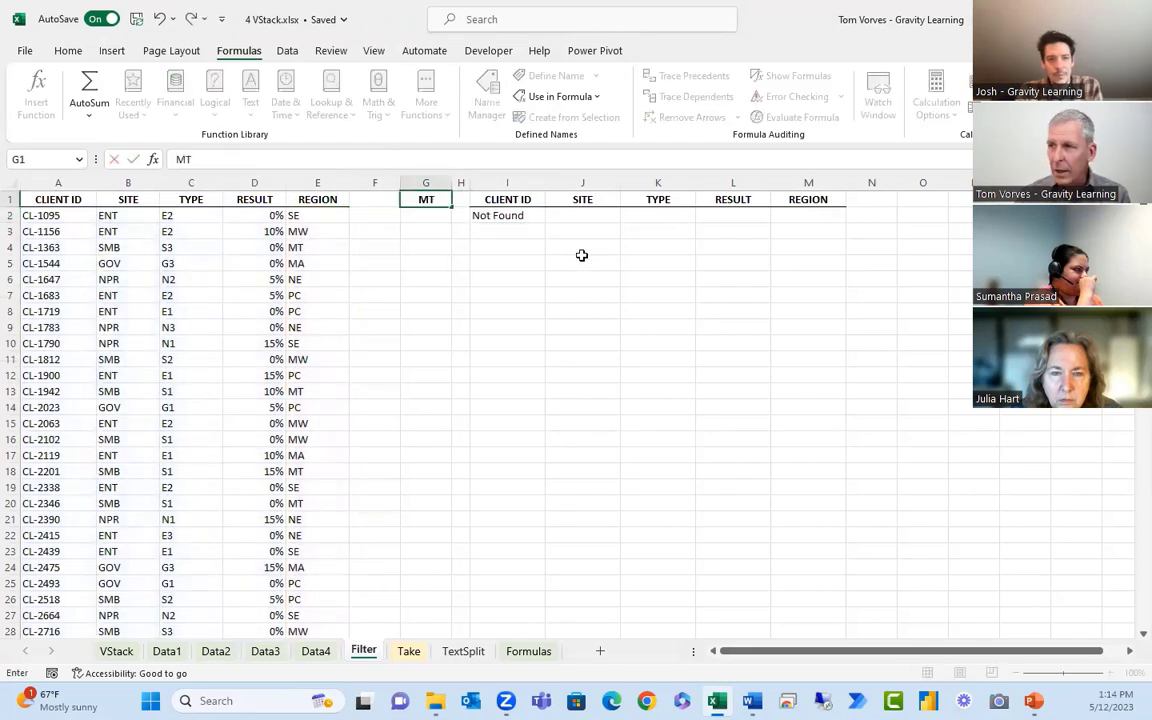
key(ctrl+Return)
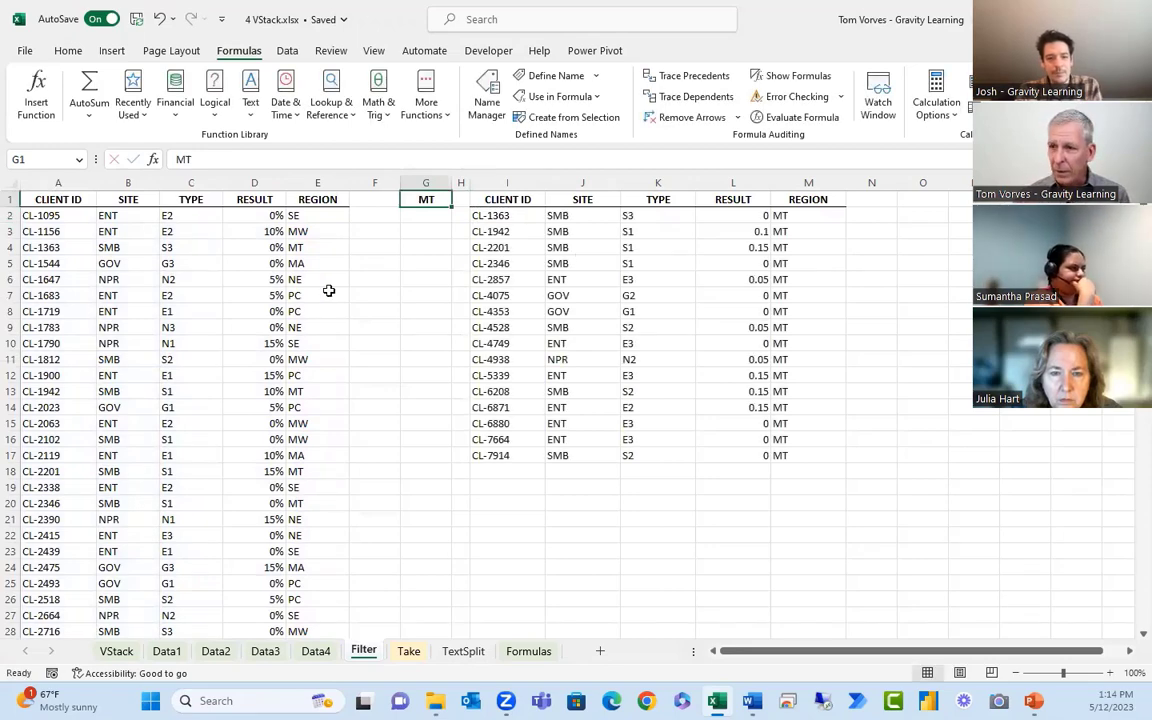
text(SE)
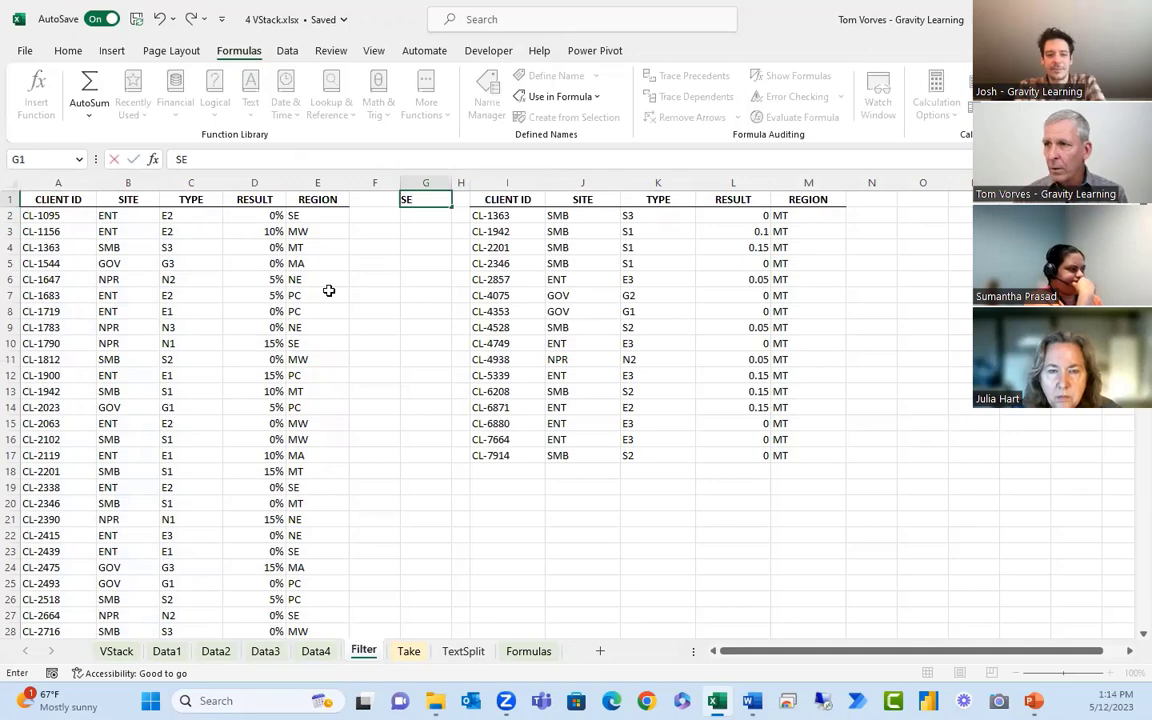
key(ctrl+Return)
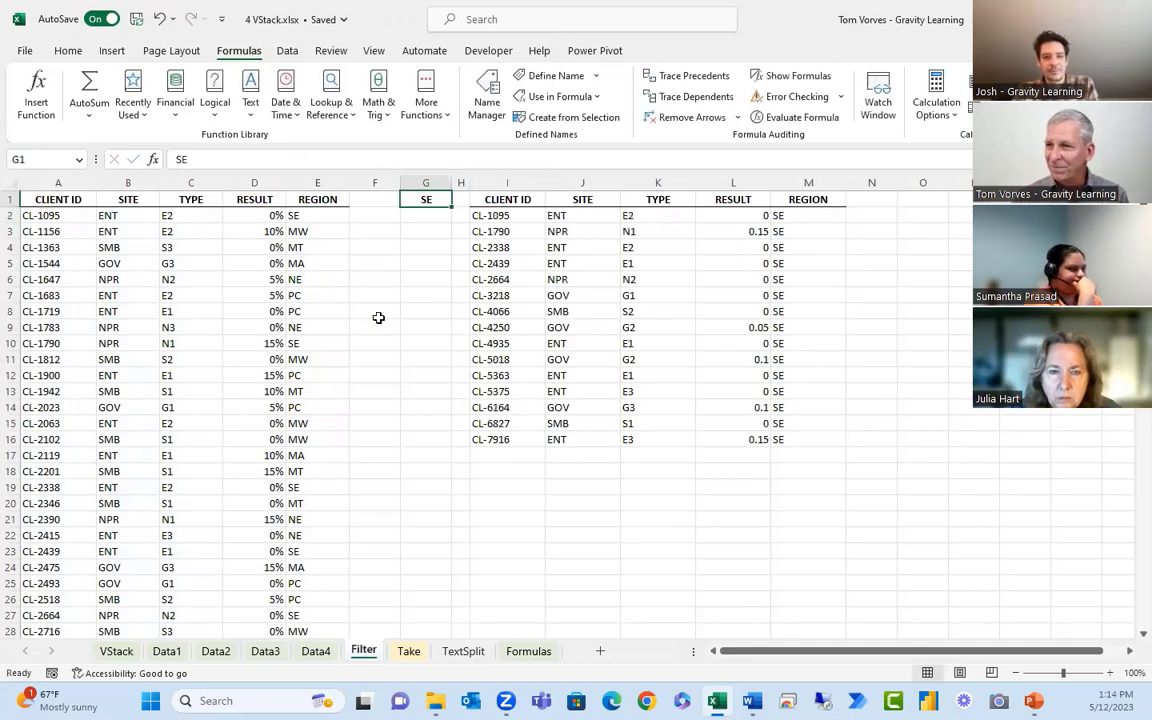
Examine the REGION values in column E against the filtered records, and check the formula shown for spilled cell I6
click(331, 406)
click(326, 438)
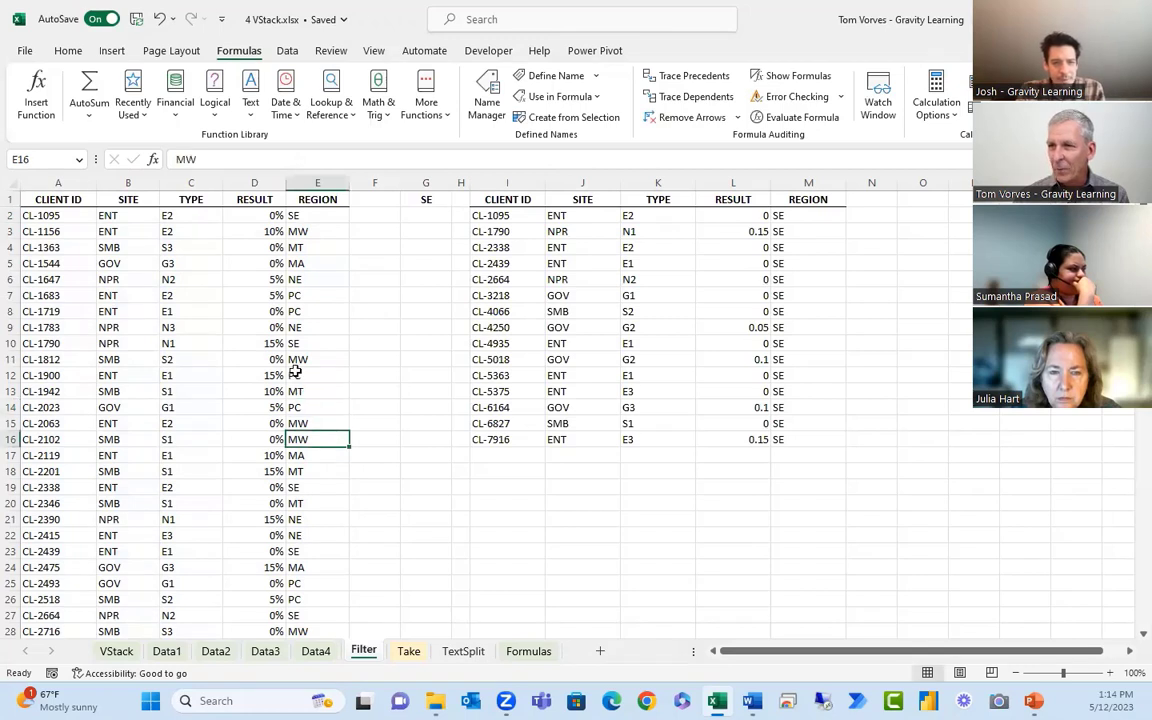
click(298, 370)
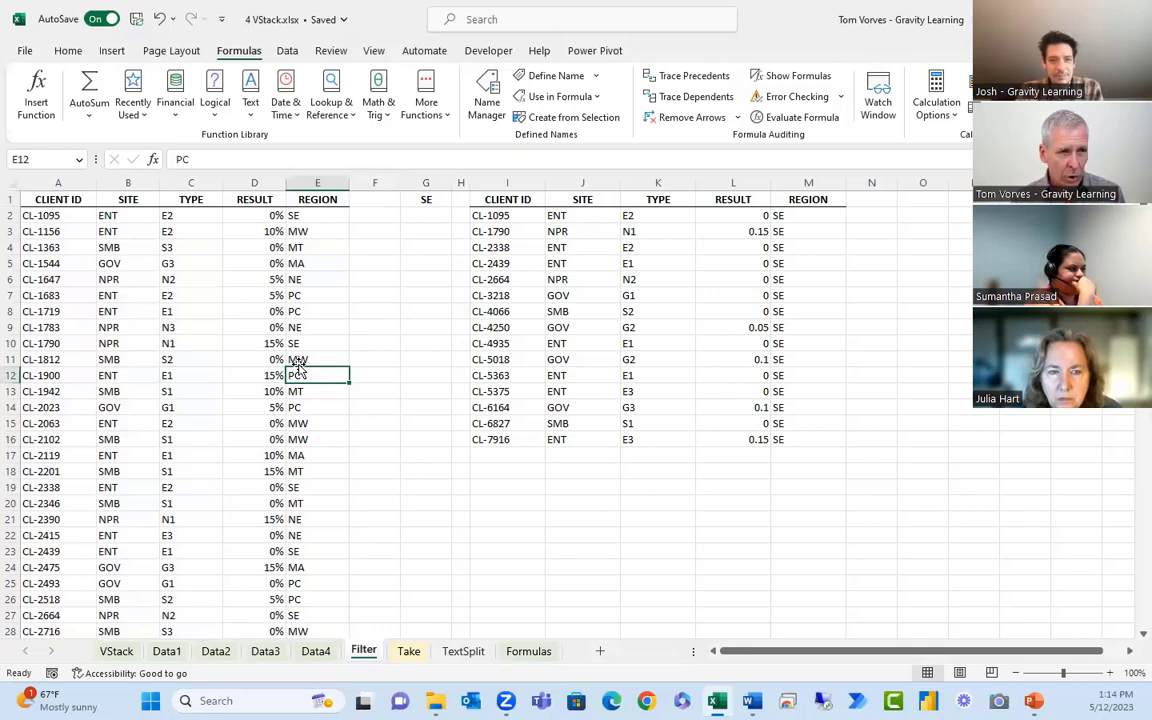
click(300, 362)
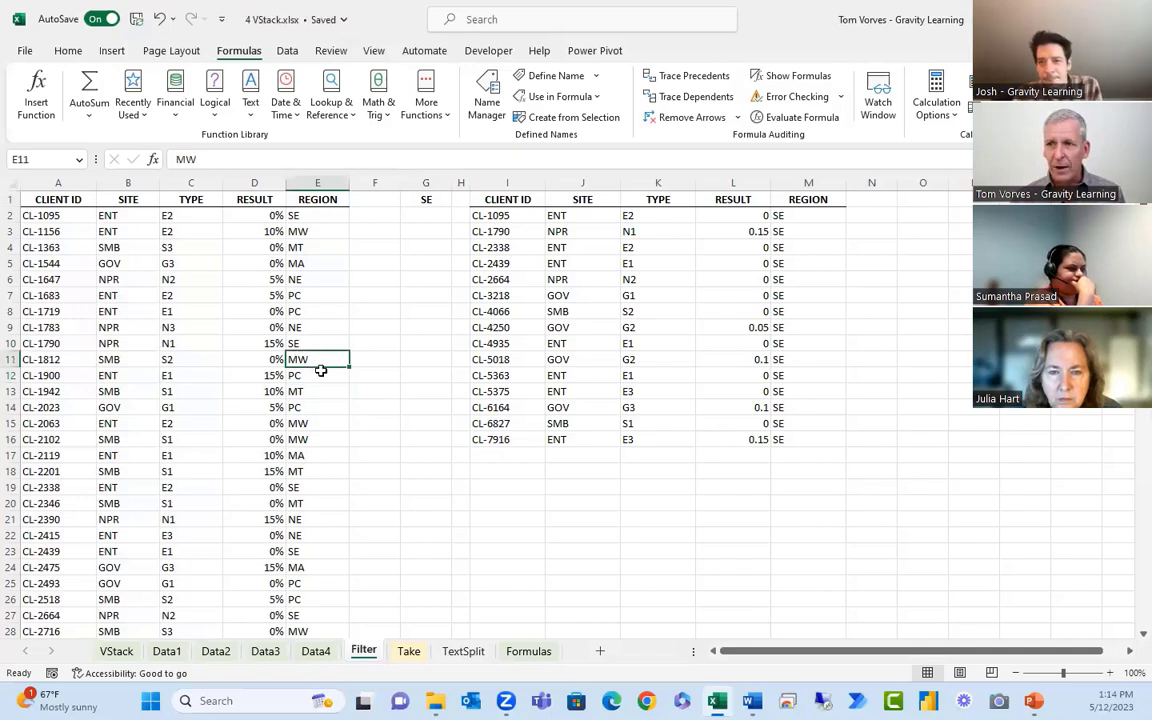
click(425, 373)
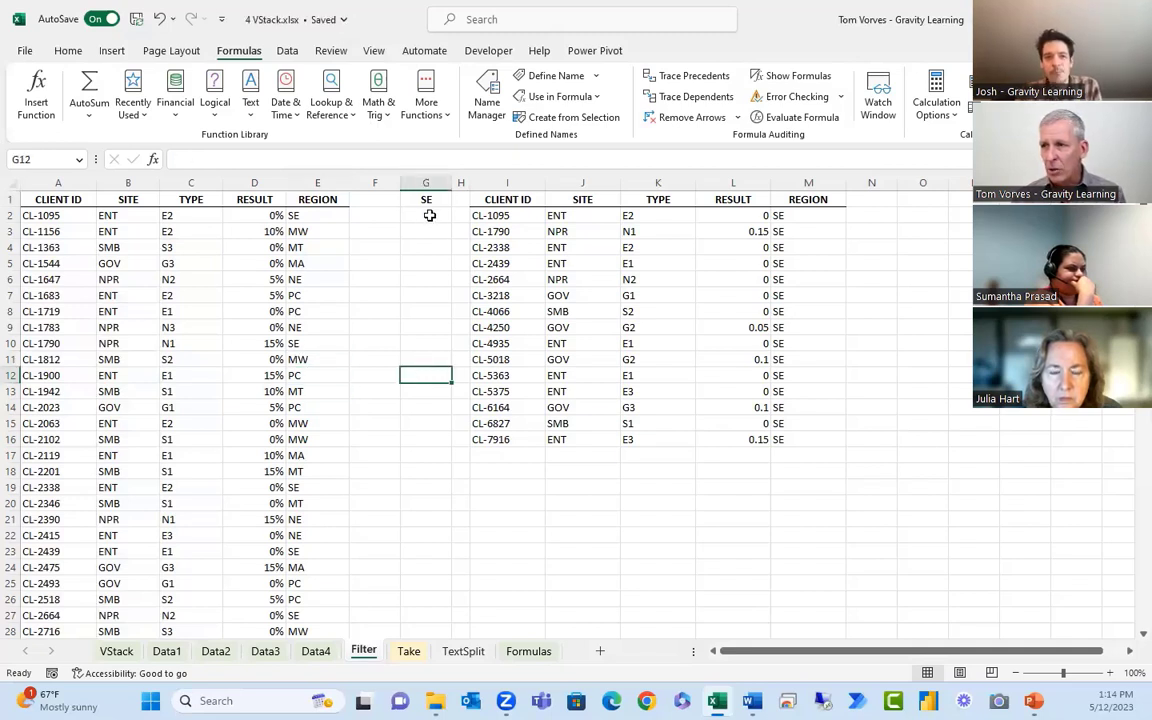
click(487, 280)
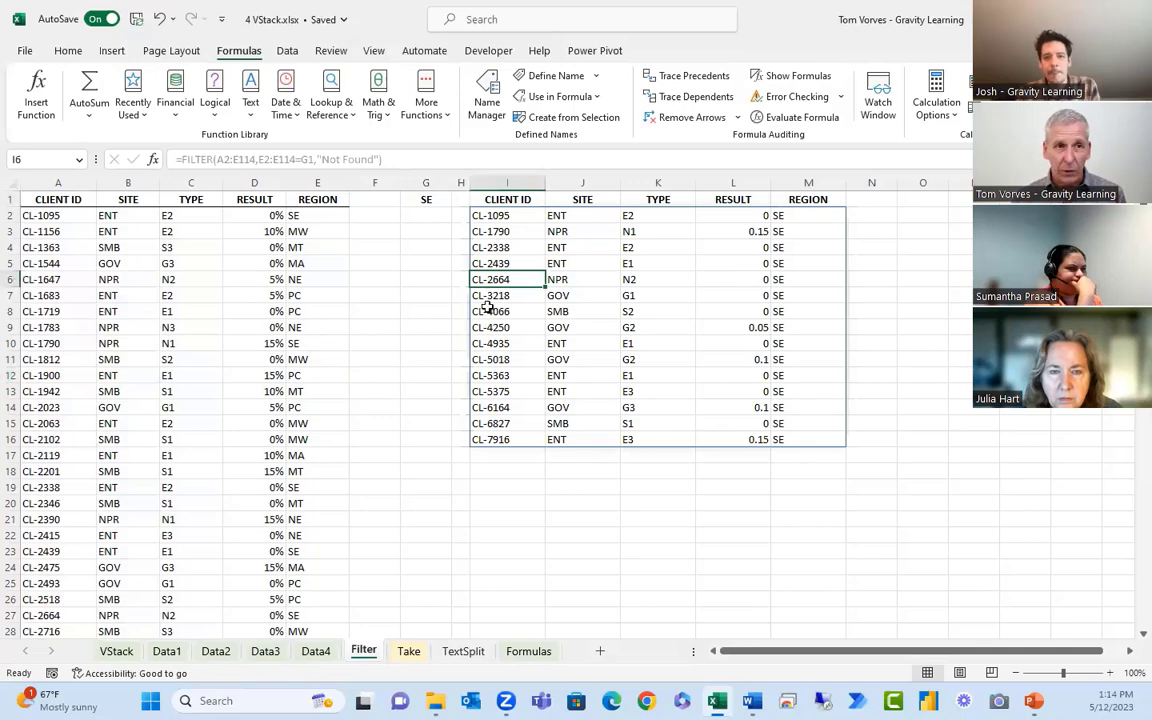
click(430, 342)
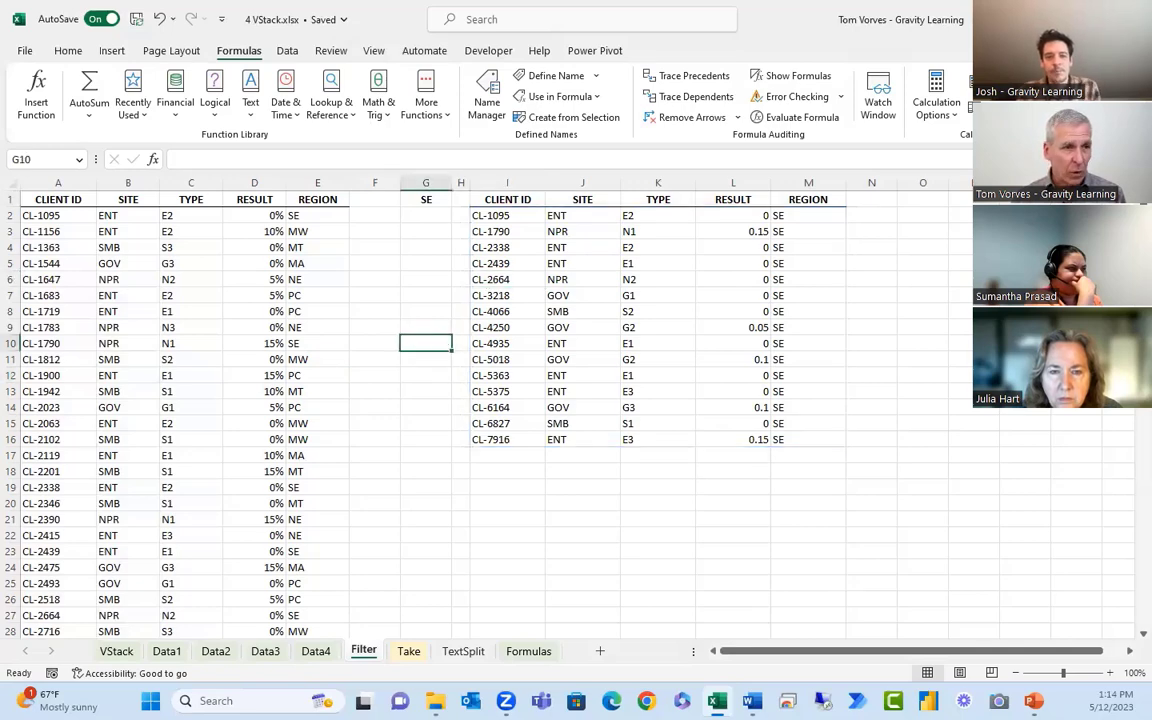
click(495, 470)
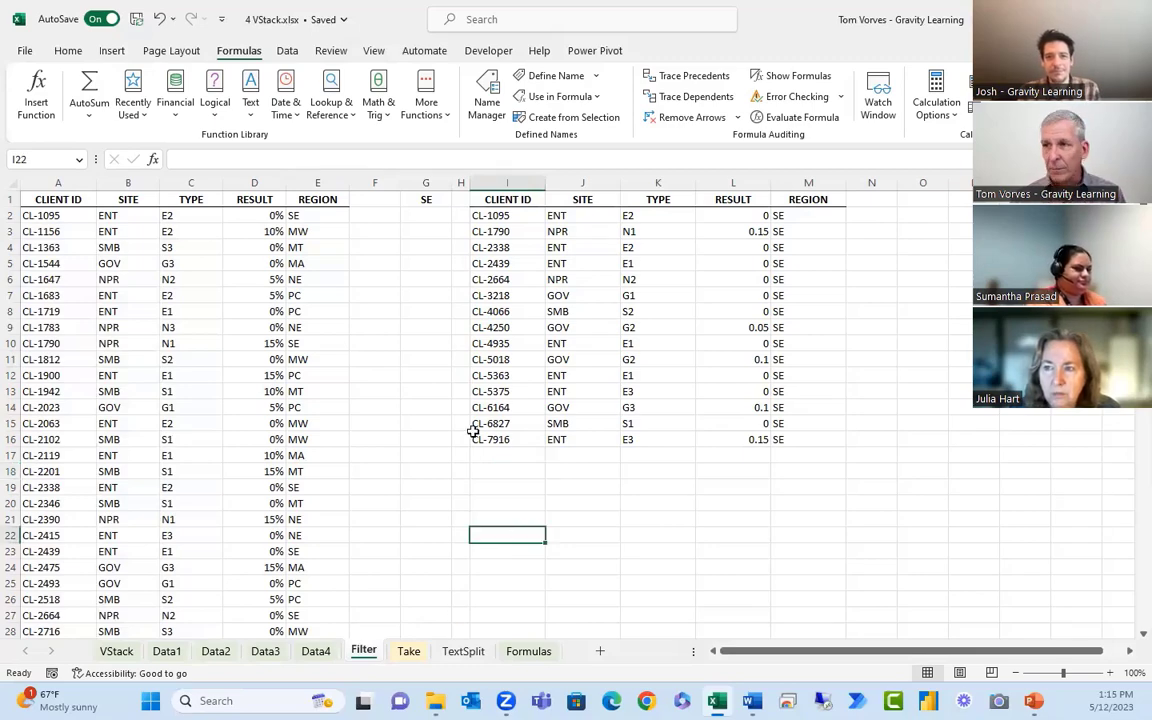
Open the FILTER formula in I2, select its entire text and leave the cell without editing it
double_click(522, 217)
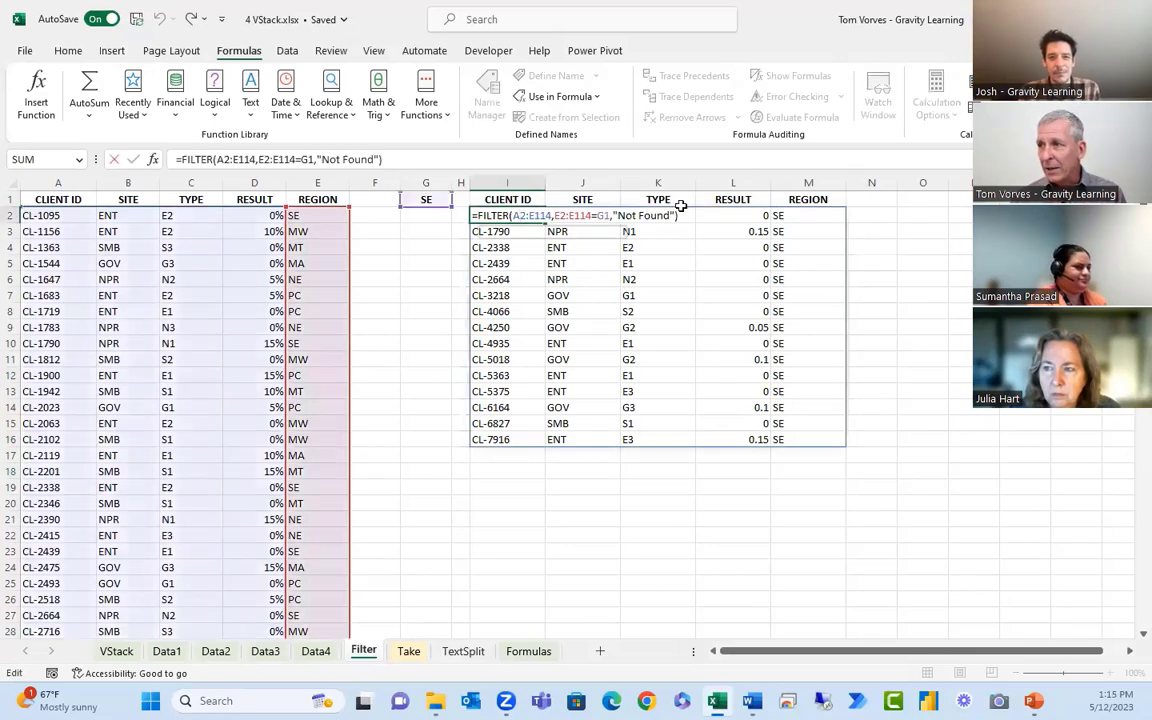
drag(688, 215, 444, 220)
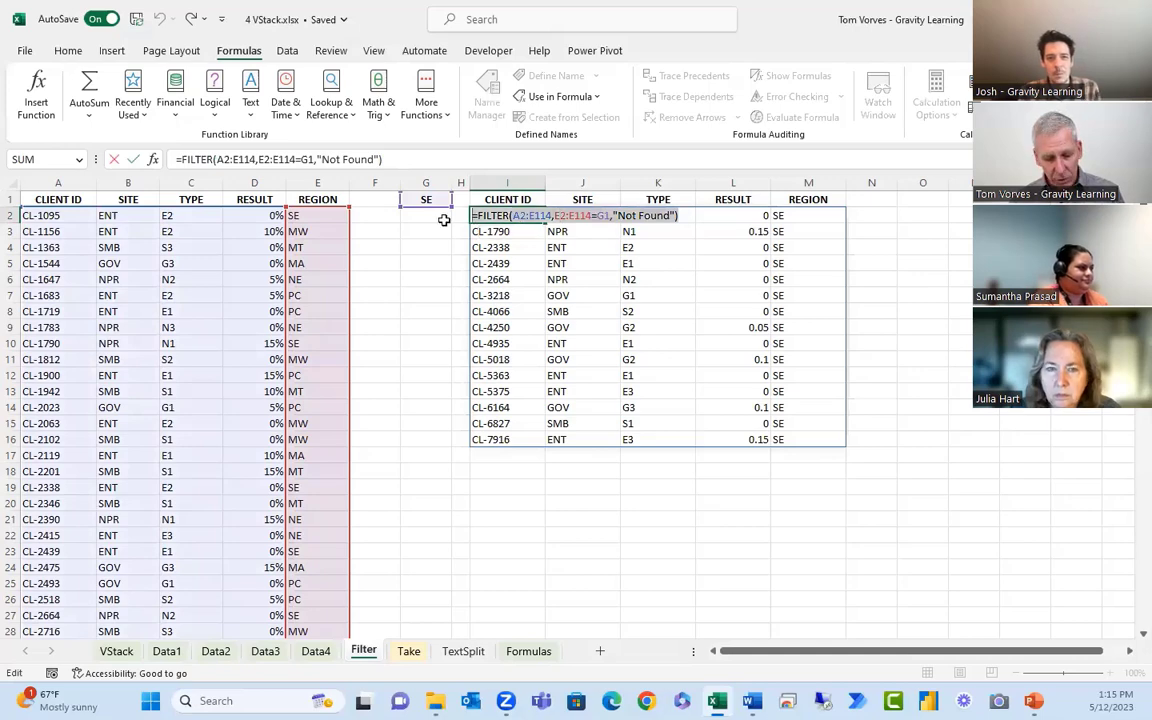
key(Escape)
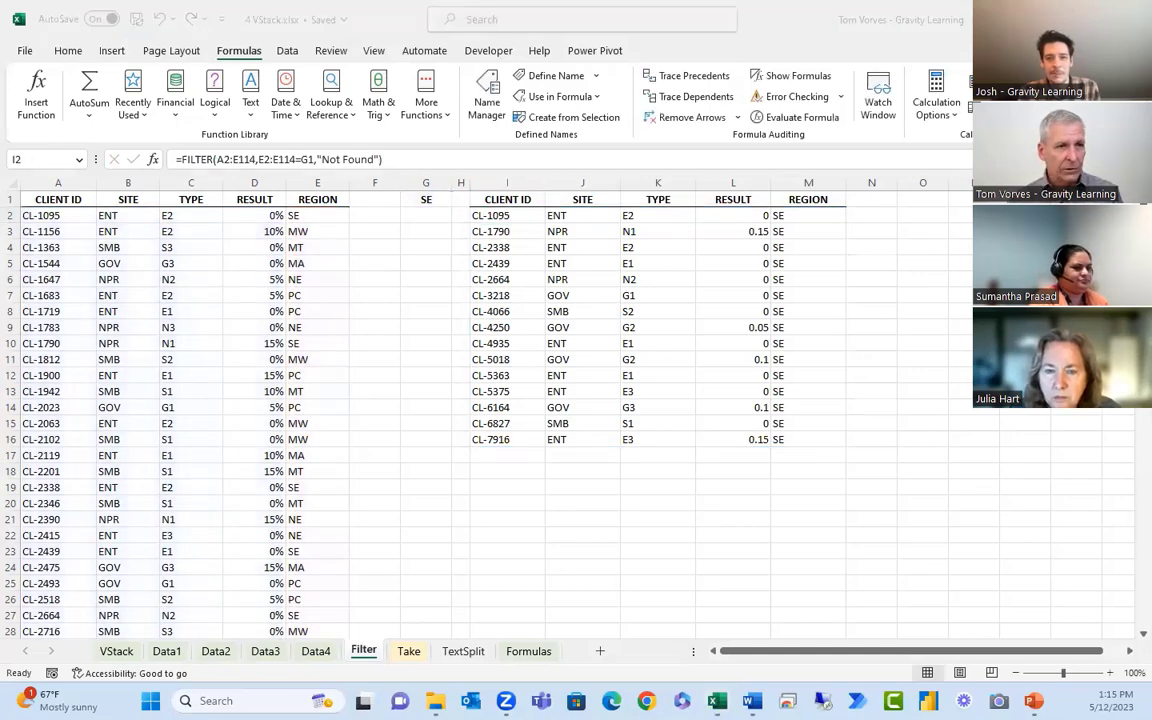
On the Take sheet, start a TAKE formula in I2 with A2:E114 as its array
click(411, 434)
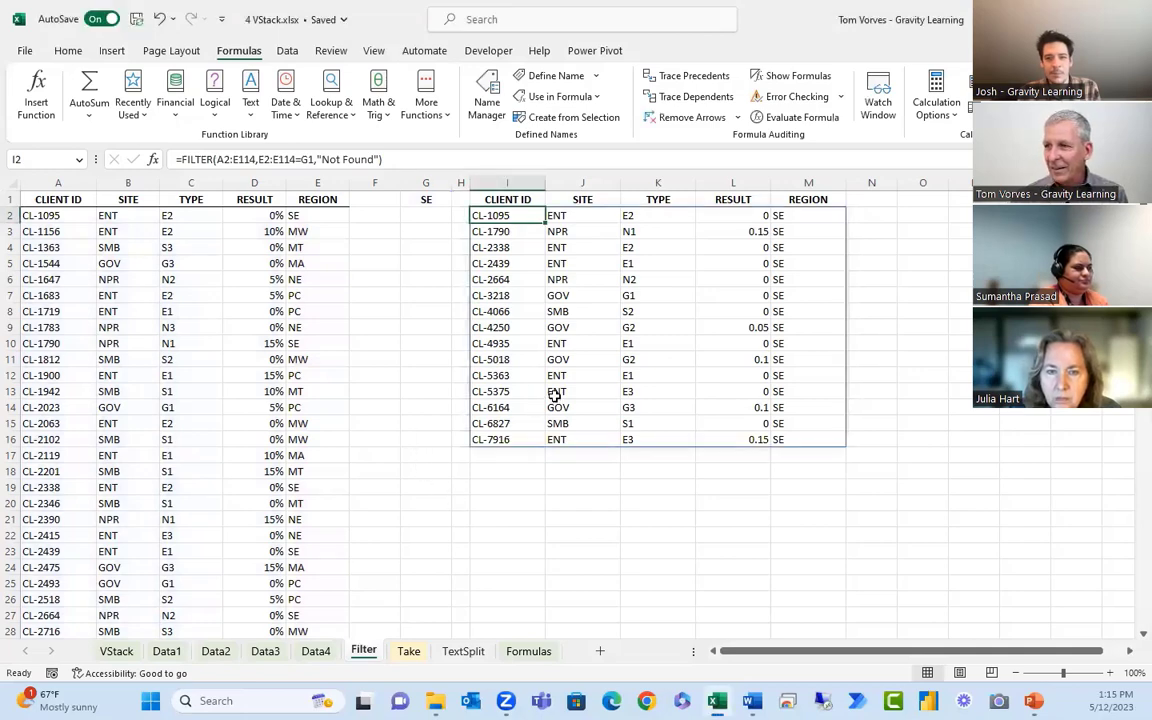
click(520, 503)
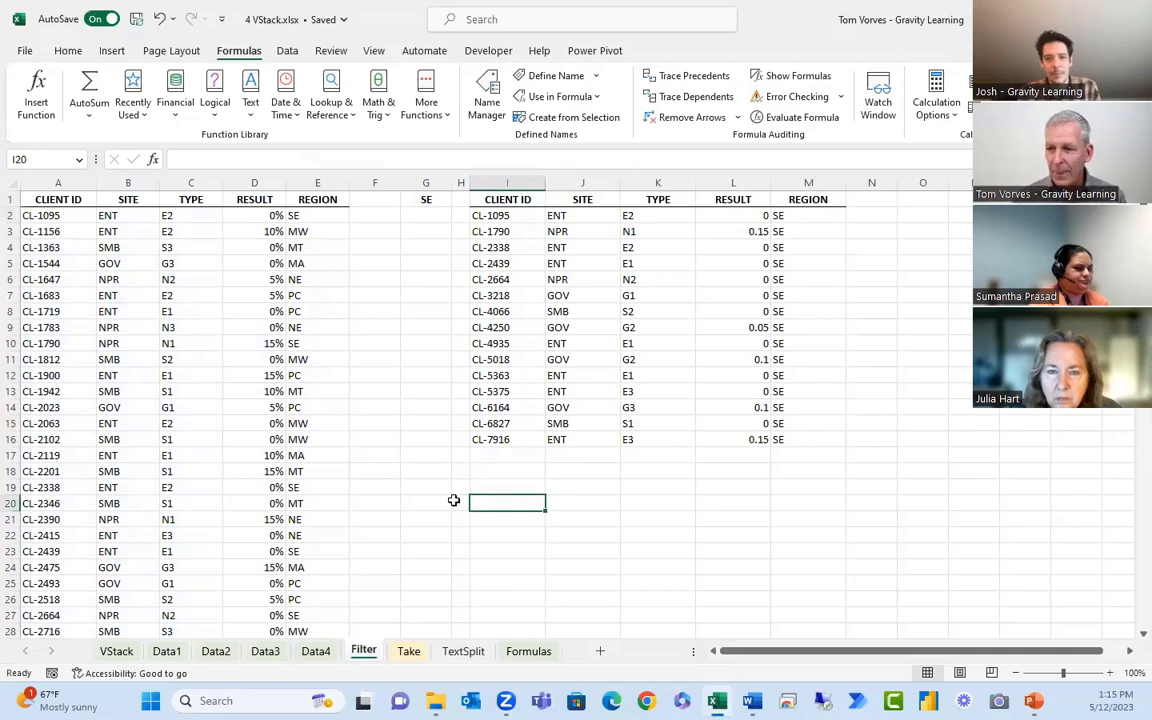
click(409, 651)
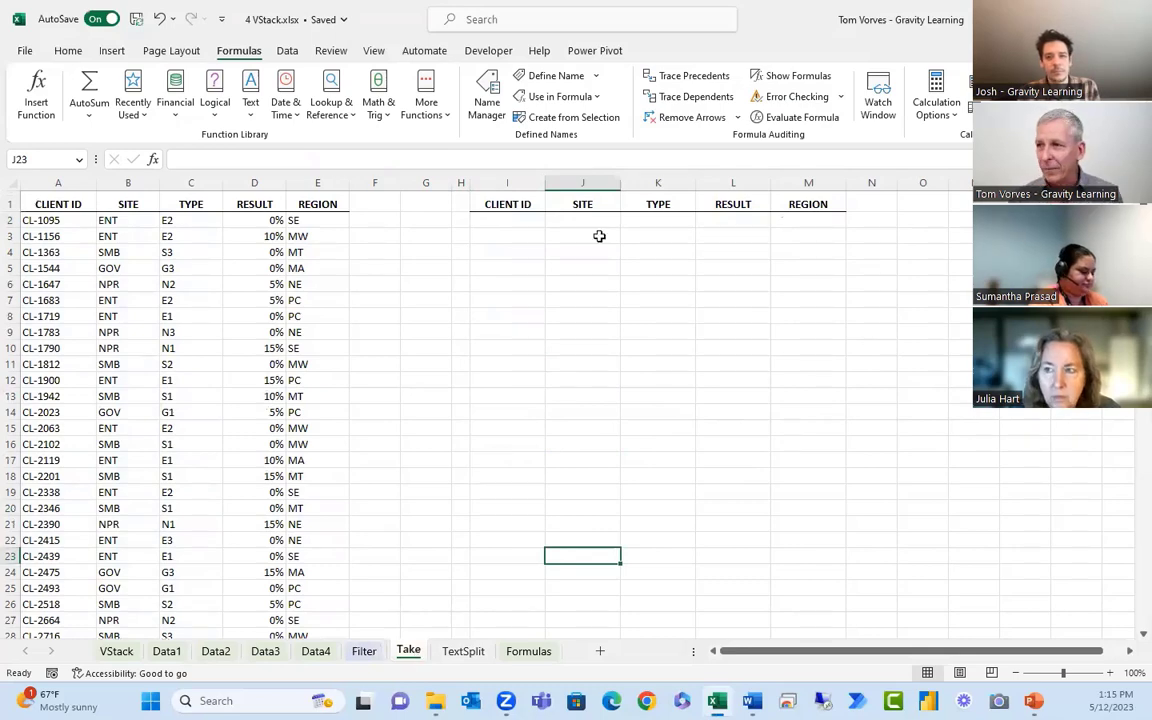
double_click(538, 222)
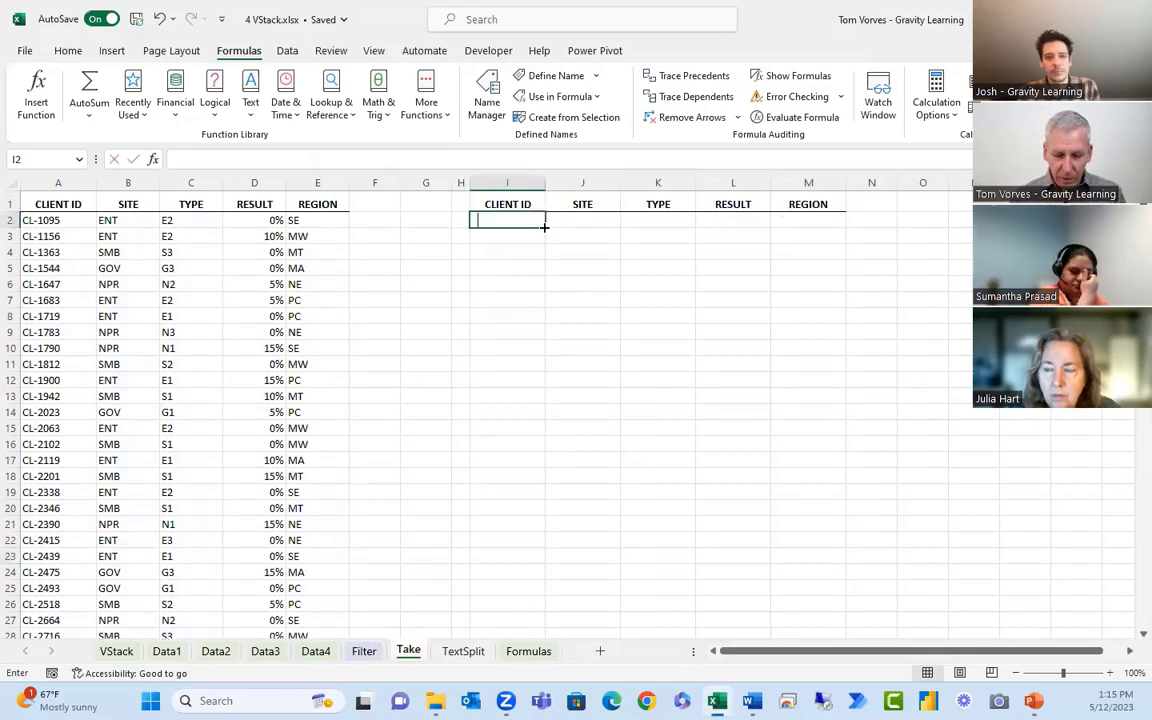
text(=ta)
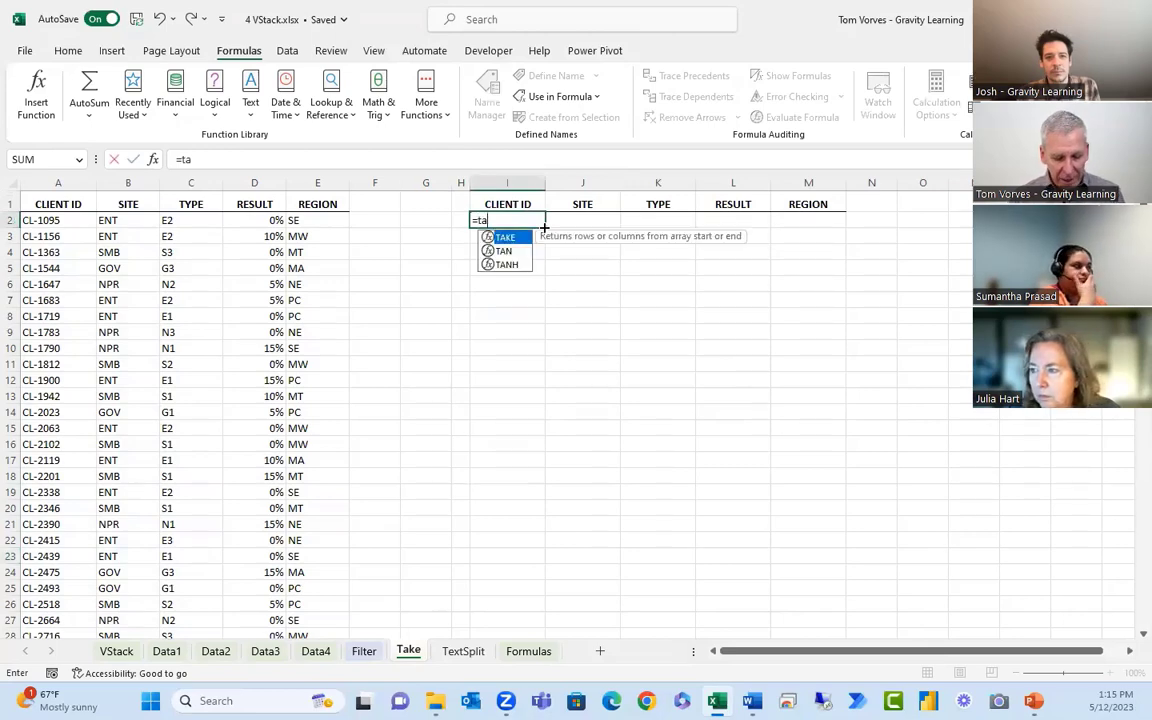
text(ke()
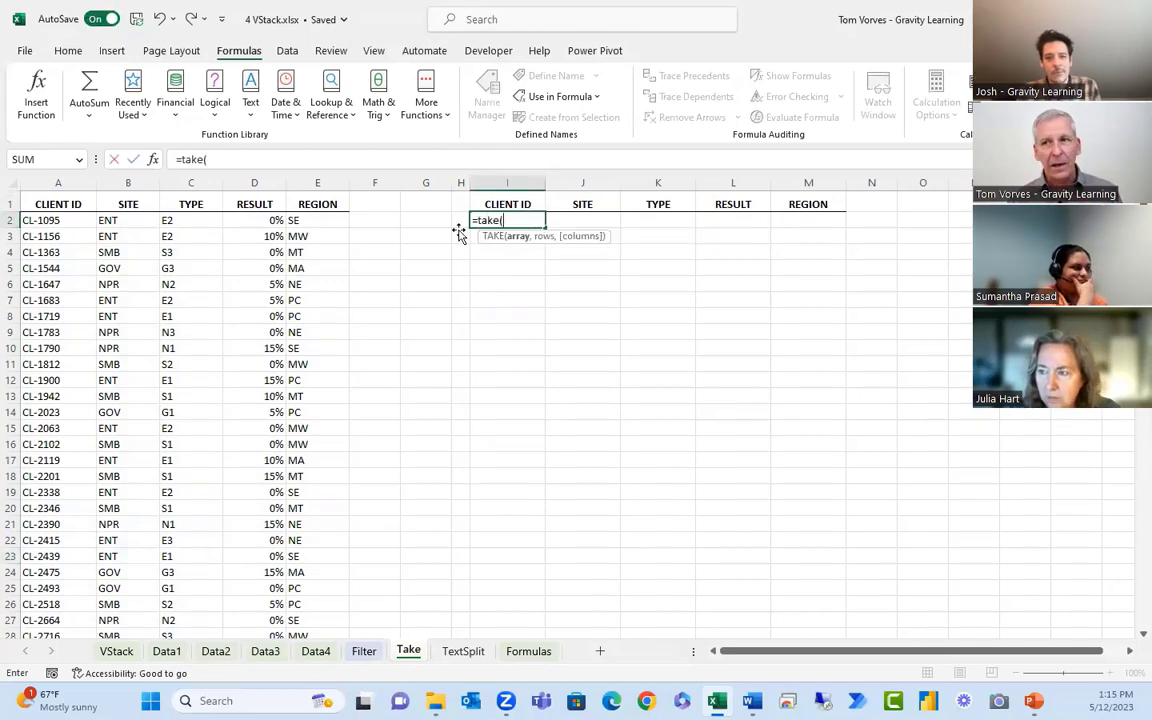
click(72, 220)
key(ctrl+shift+Down)
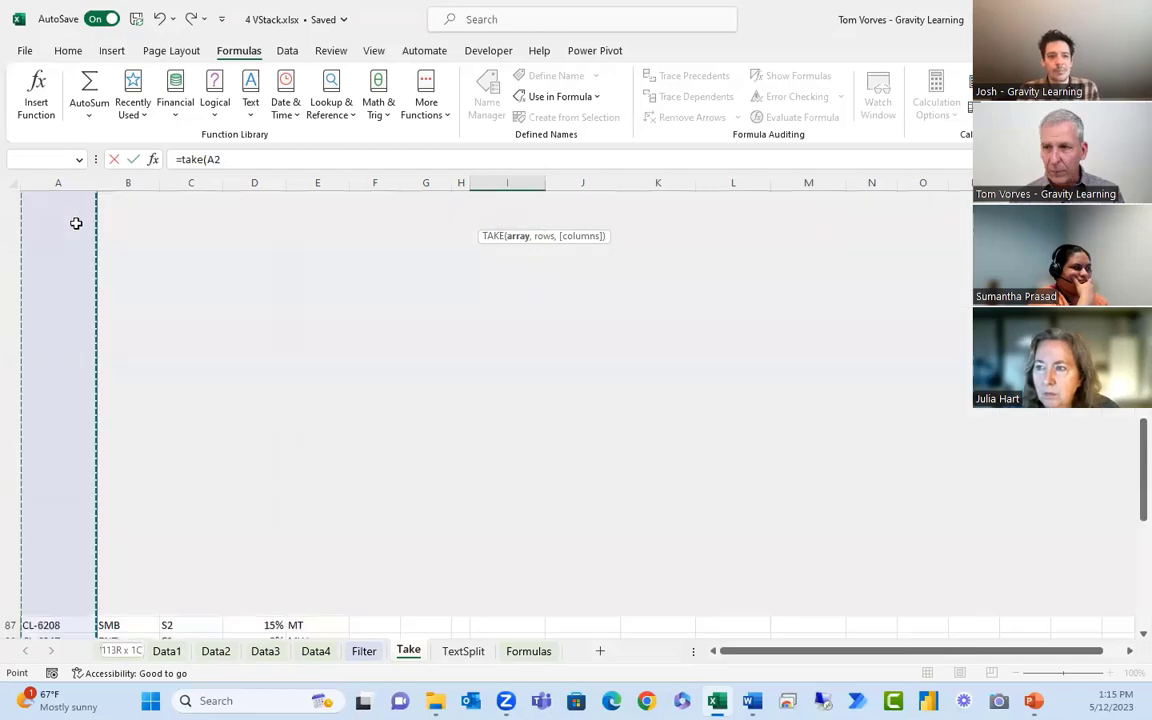
key(ctrl+shift+Right)
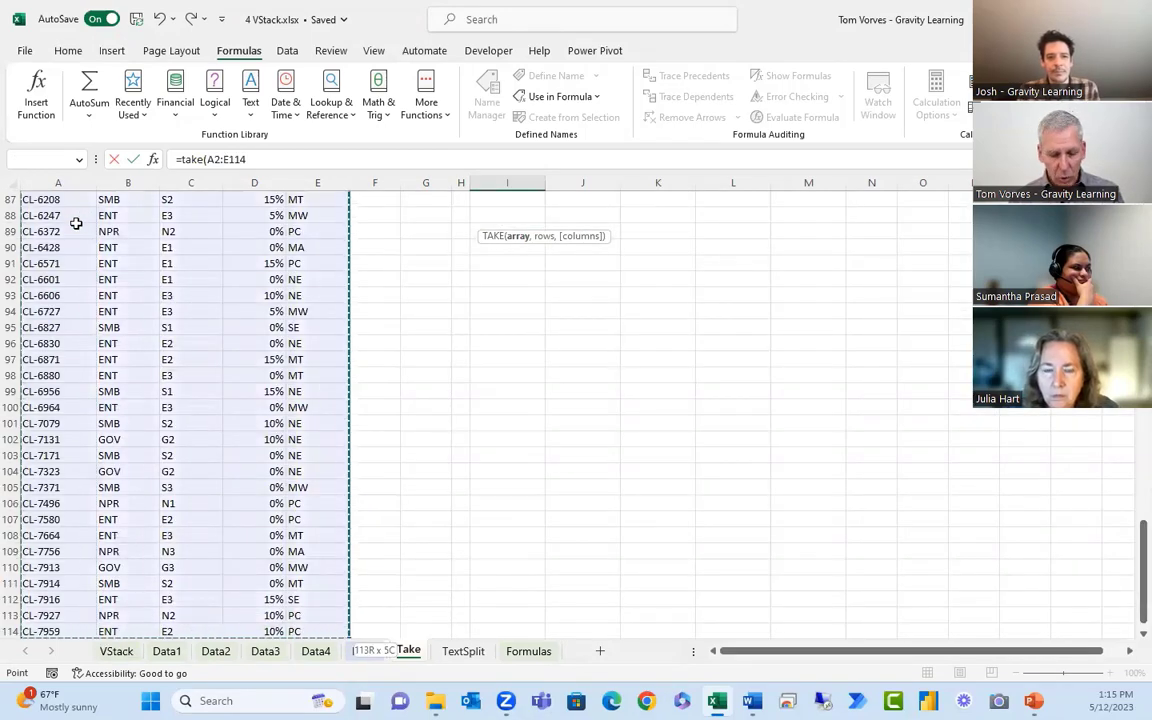
Complete the TAKE formula with a rows argument of 5 to return the first five records
click(297, 157)
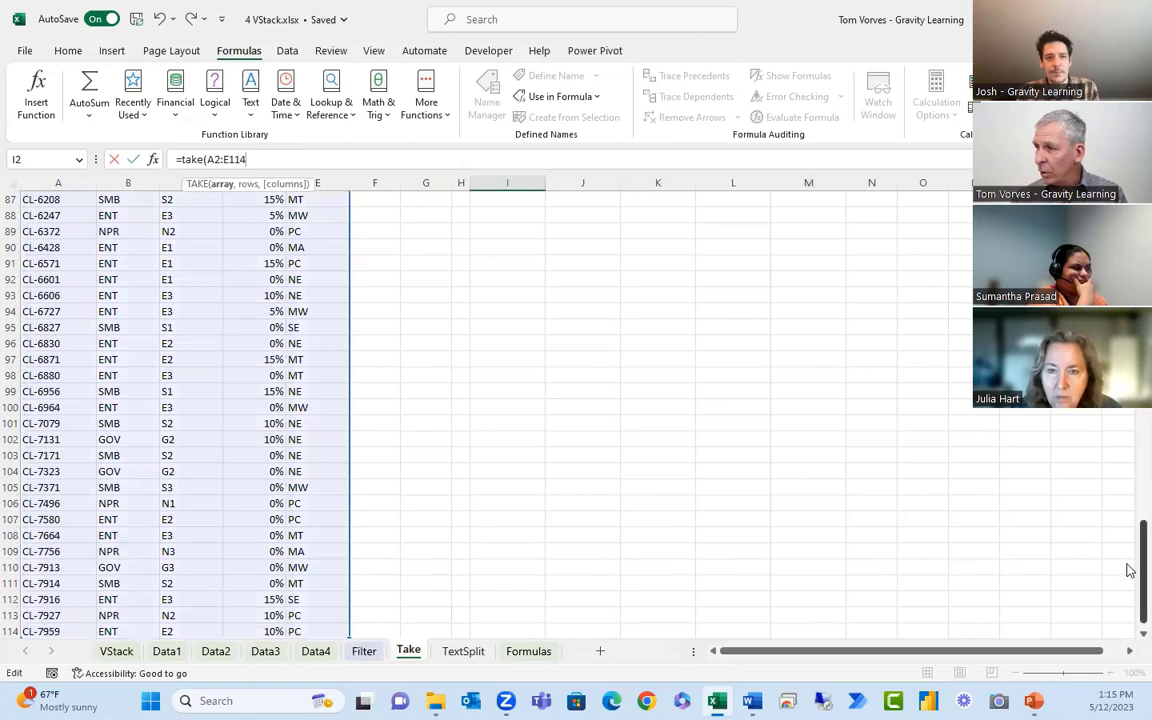
scroll(1130, 570, up, 20)
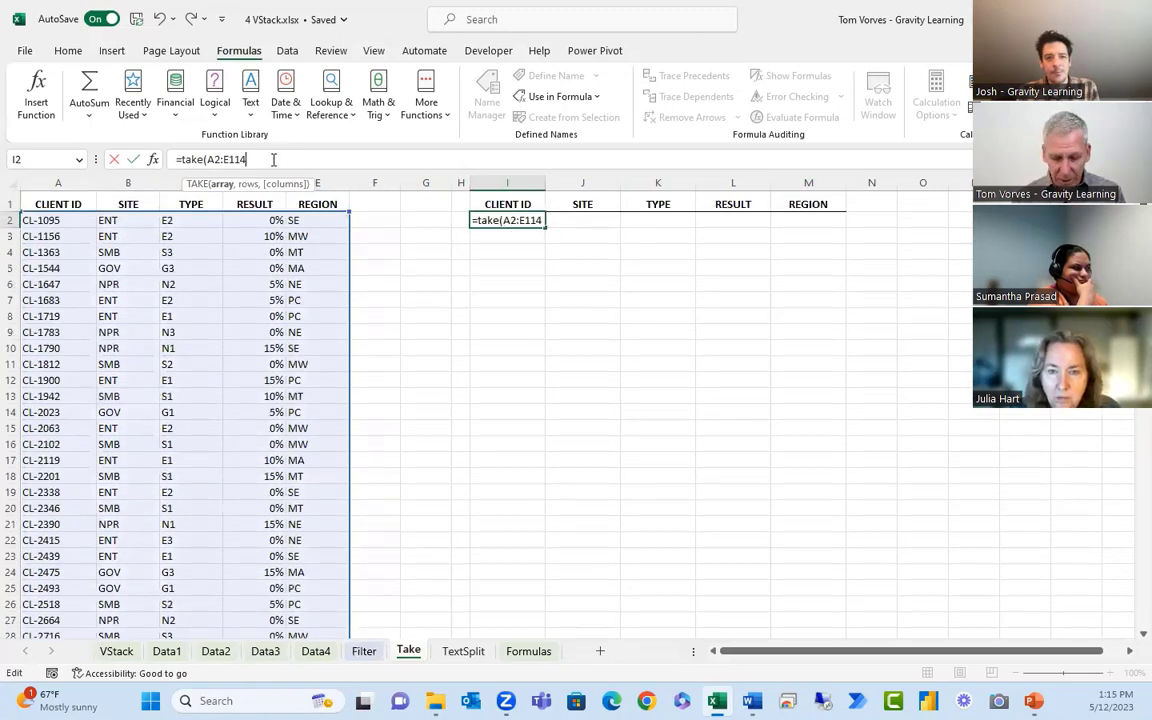
text(,)
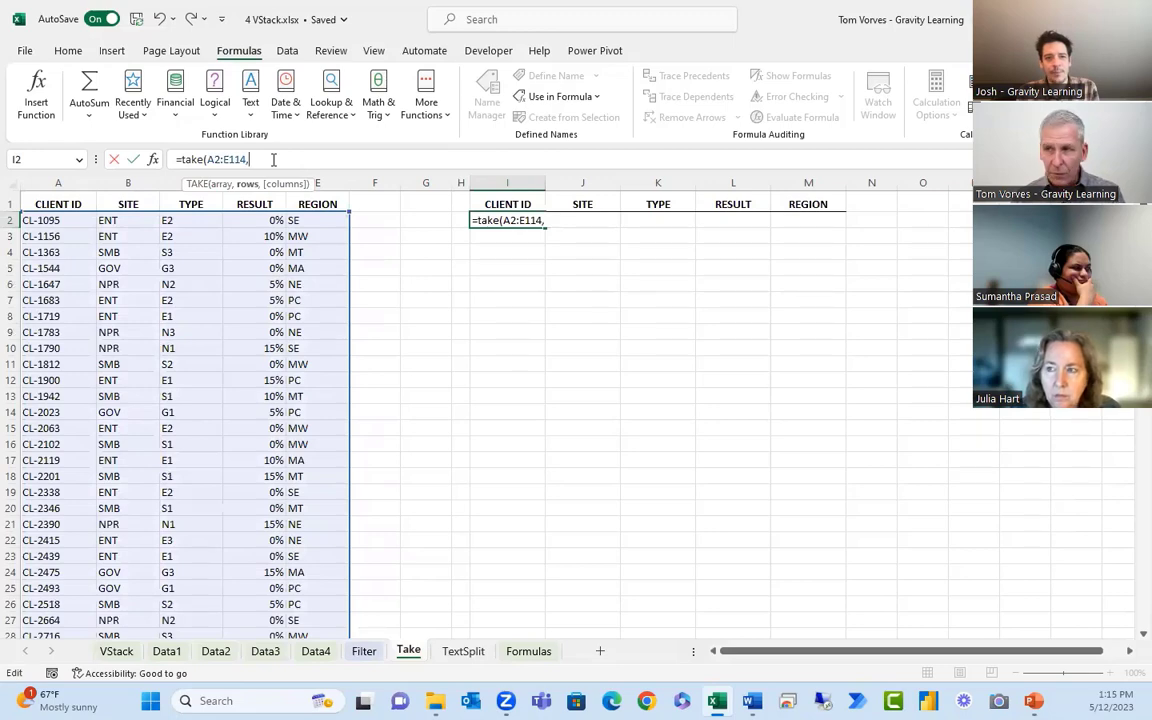
text(5))
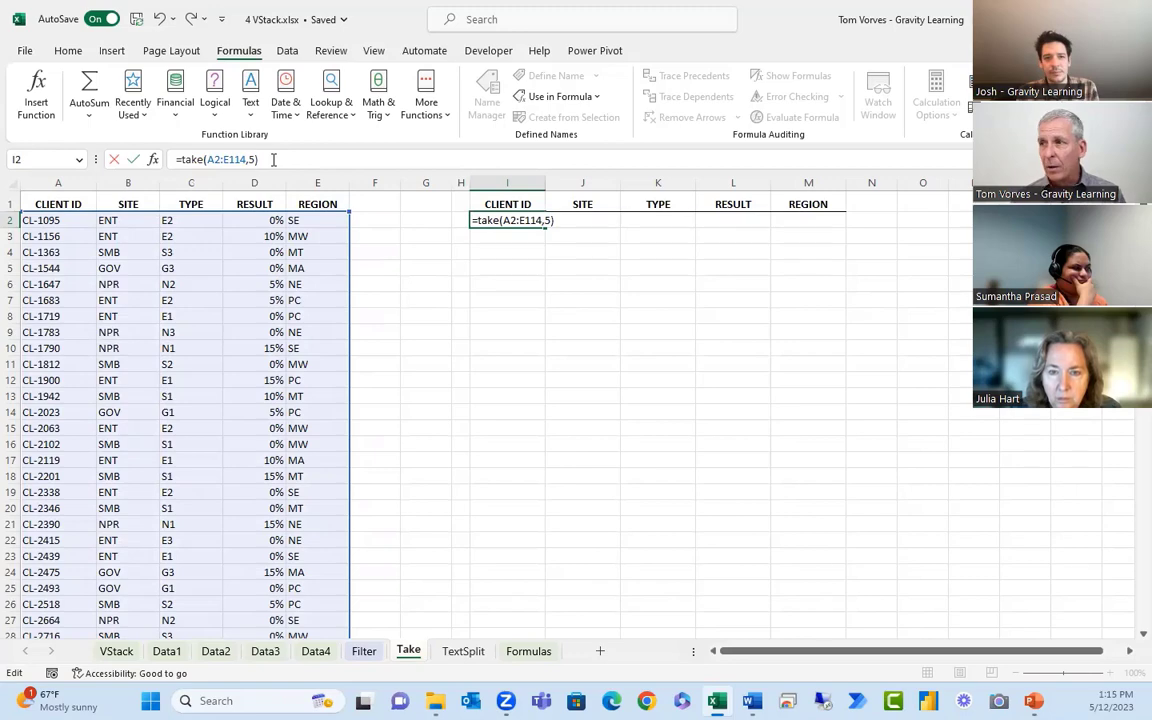
key(ctrl+Return)
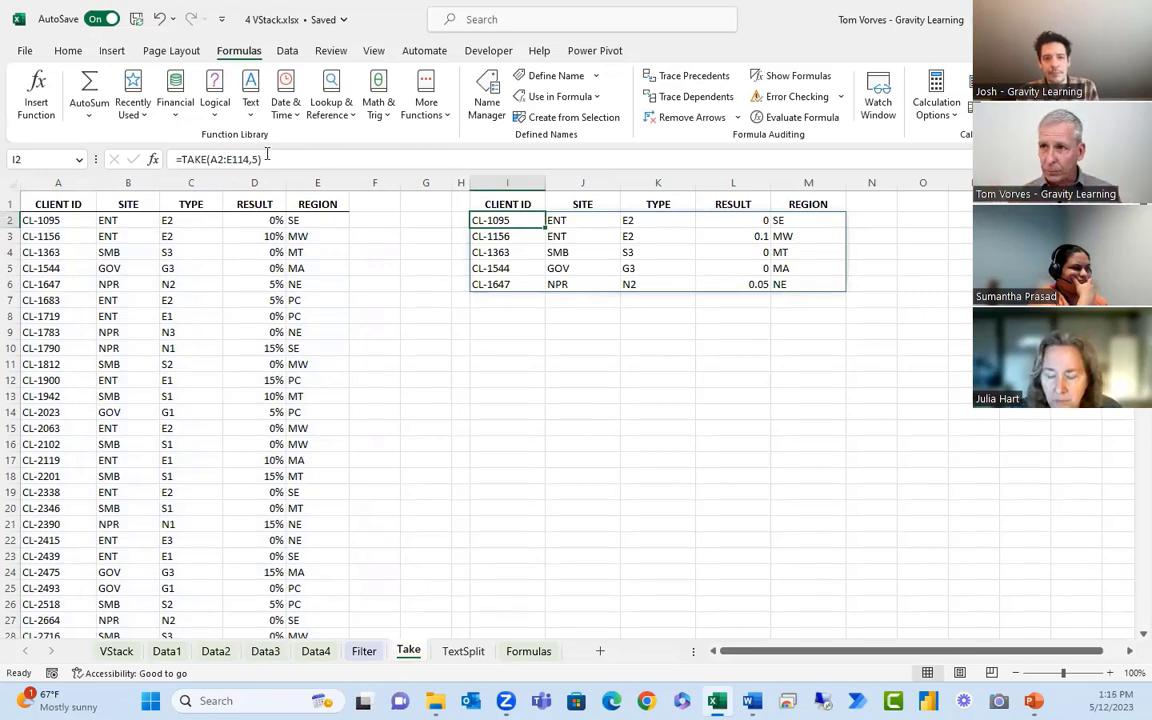
Change the rows argument of the TAKE formula in I2 to -5 to return the last five records
click(255, 159)
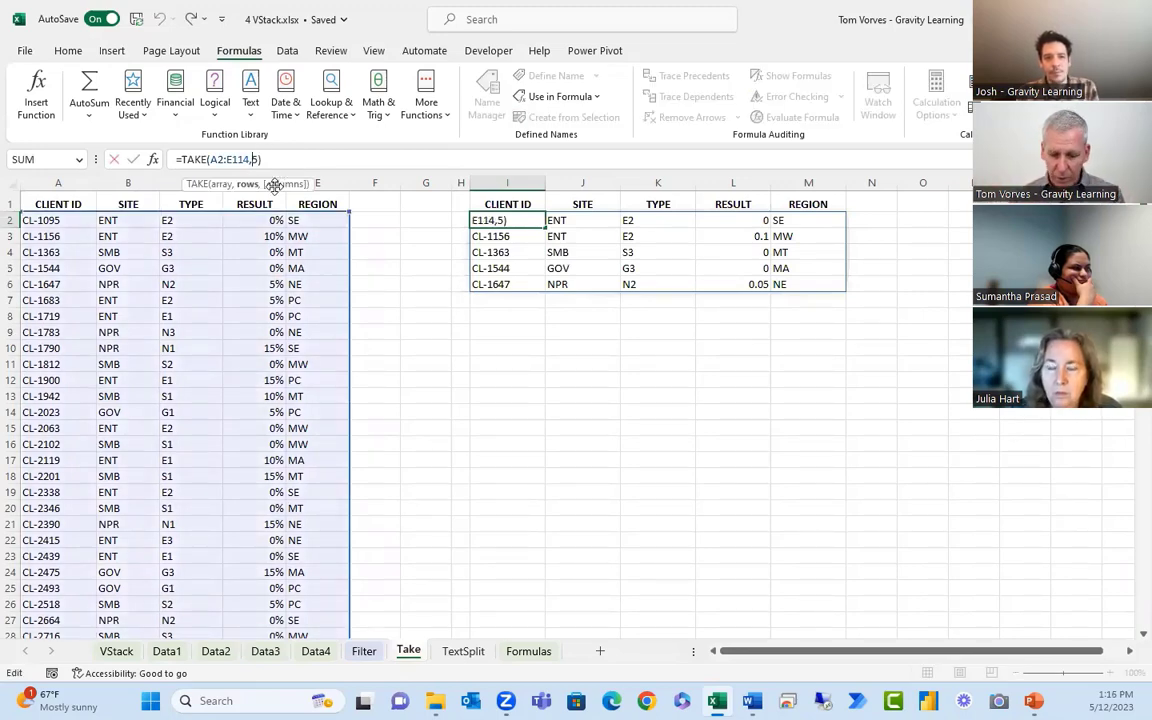
text(-)
key(ctrl+Return)
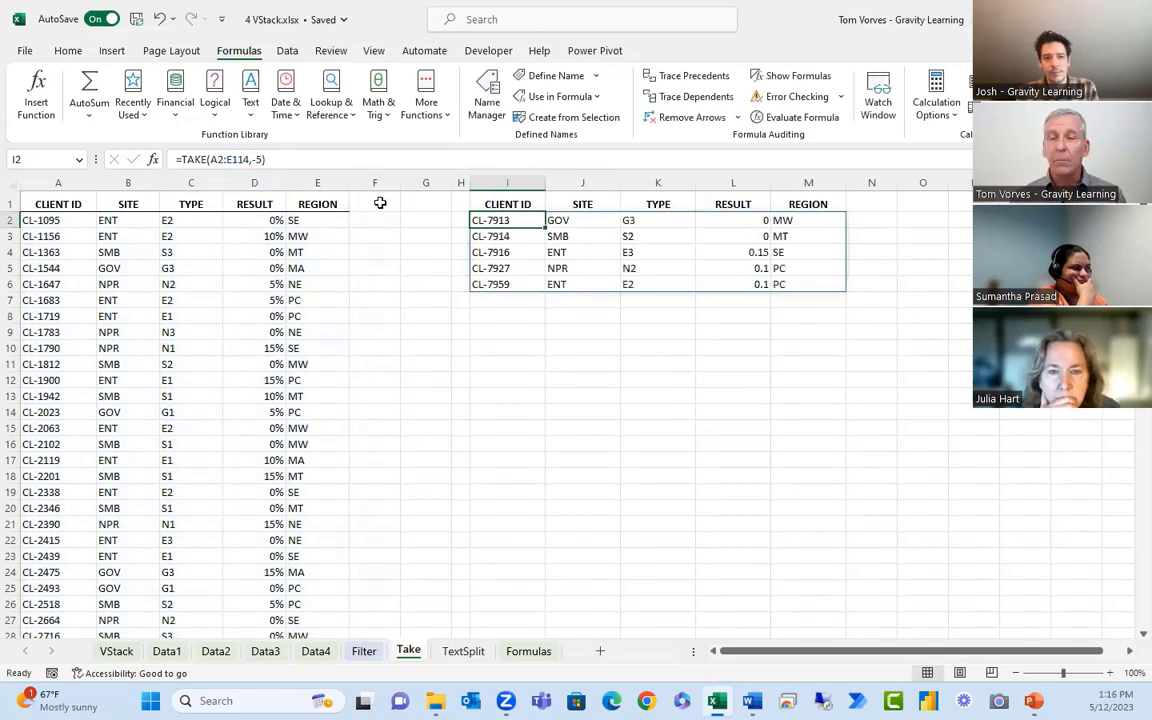
Select the full TAKE formula text in I2, leave the formula unchanged, and switch to the TextSplit sheet
drag(265, 160, 170, 160)
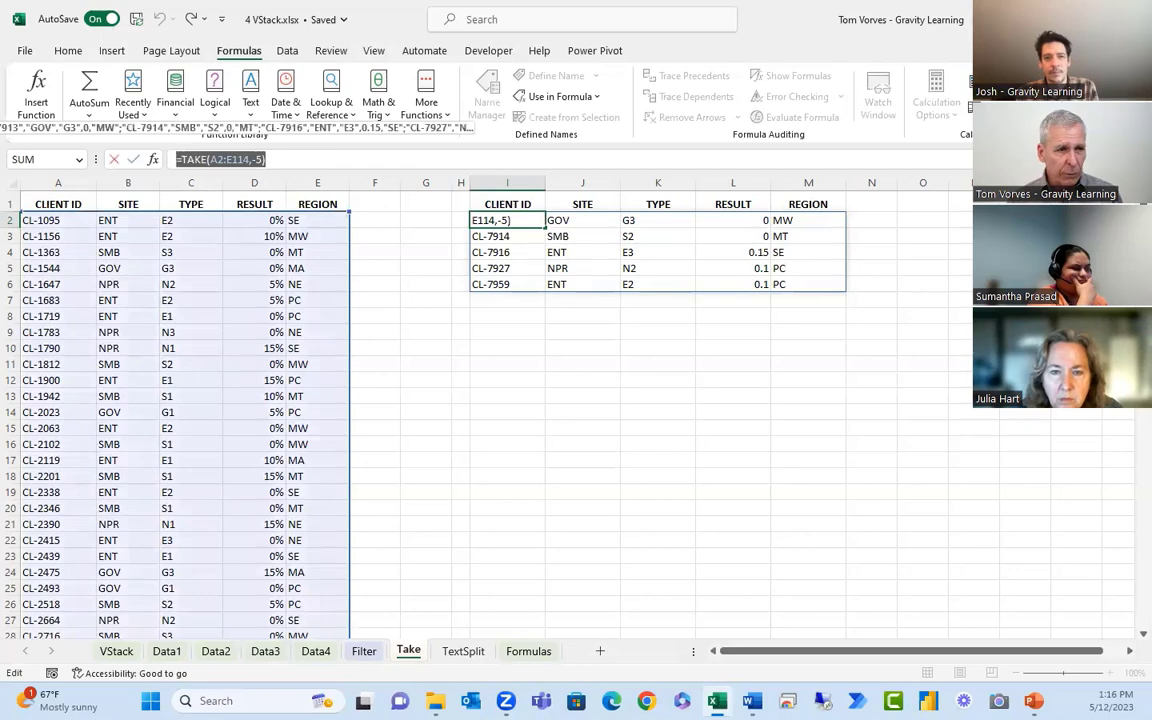
key(alt+Tab)
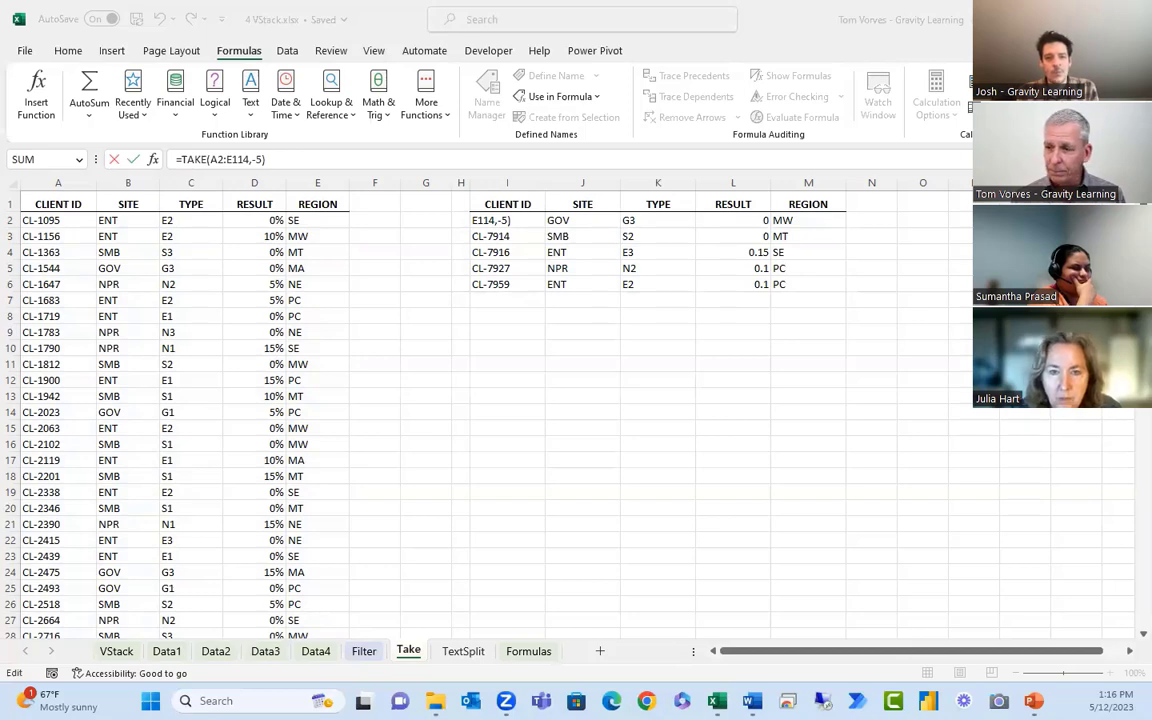
click(463, 651)
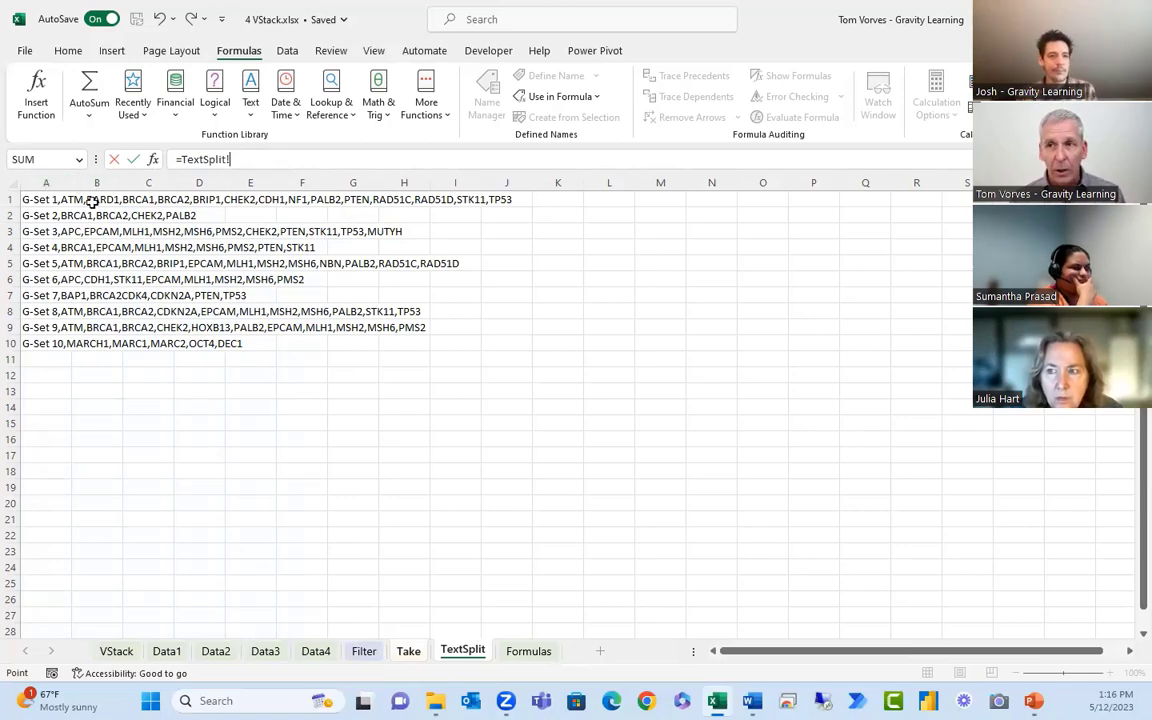
click(92, 199)
key(Escape)
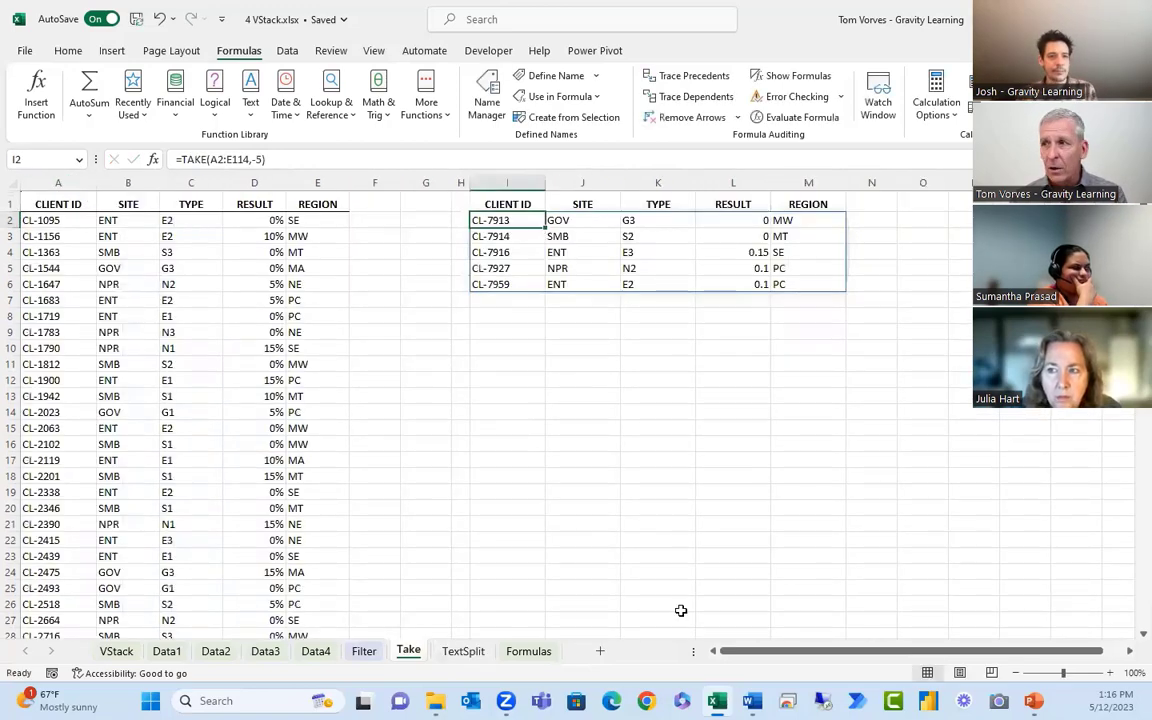
click(466, 652)
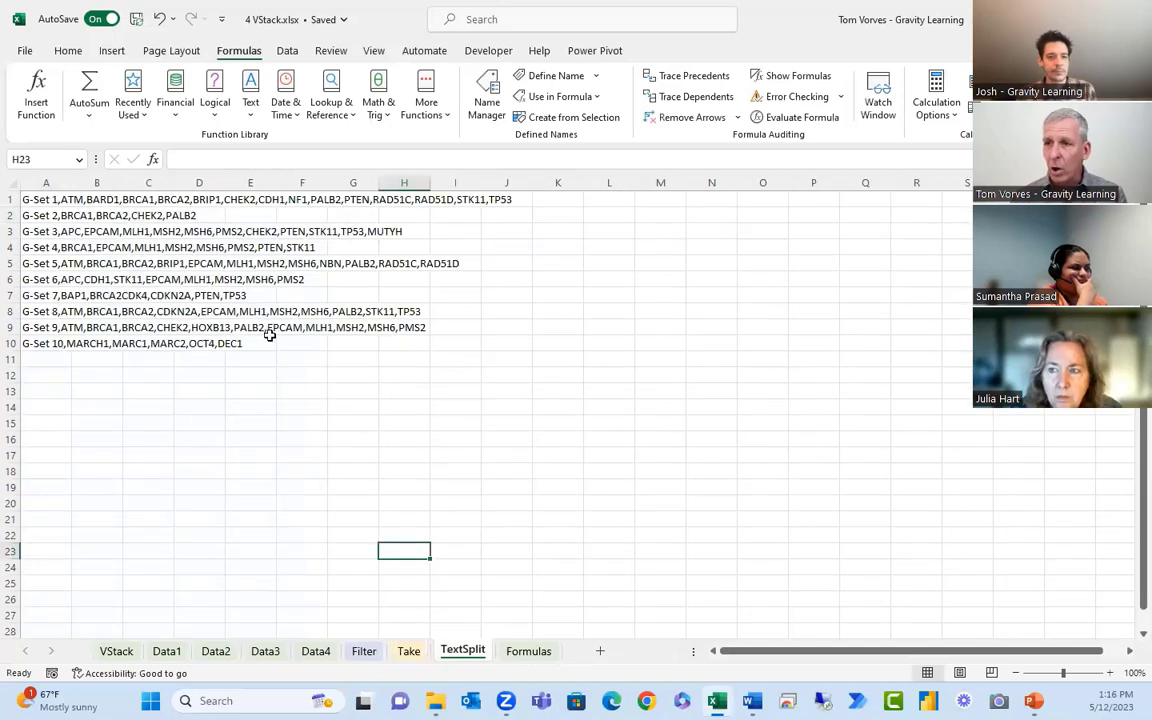
click(92, 199)
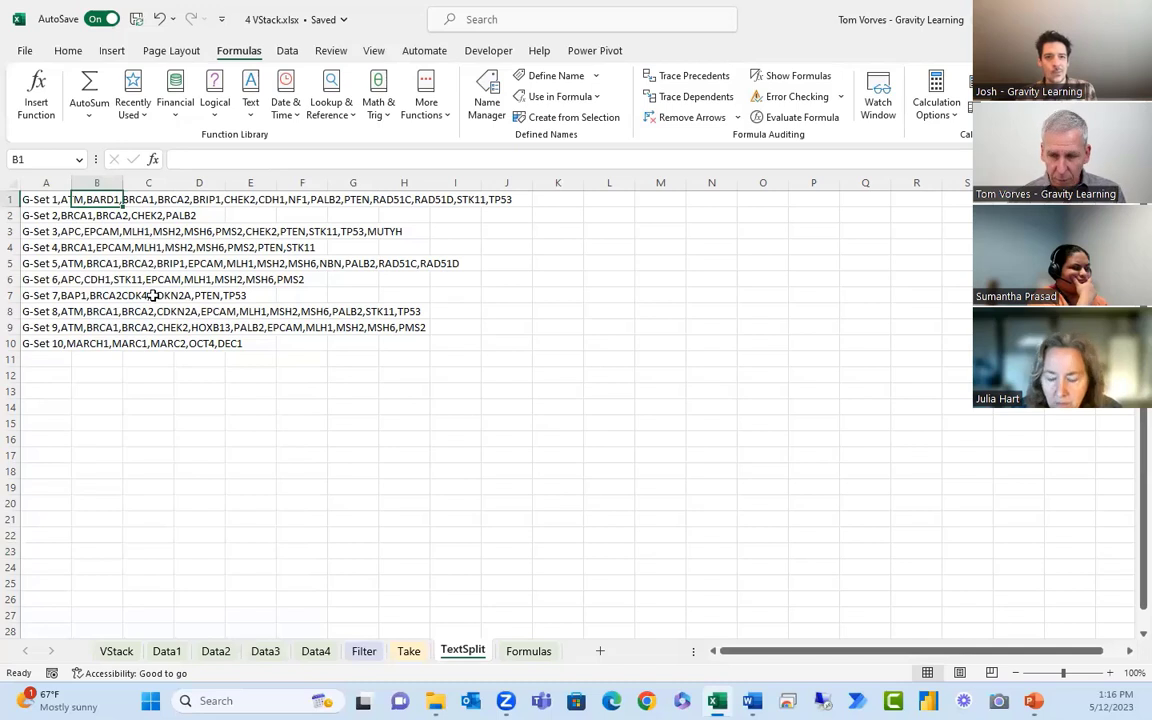
text(=spli)
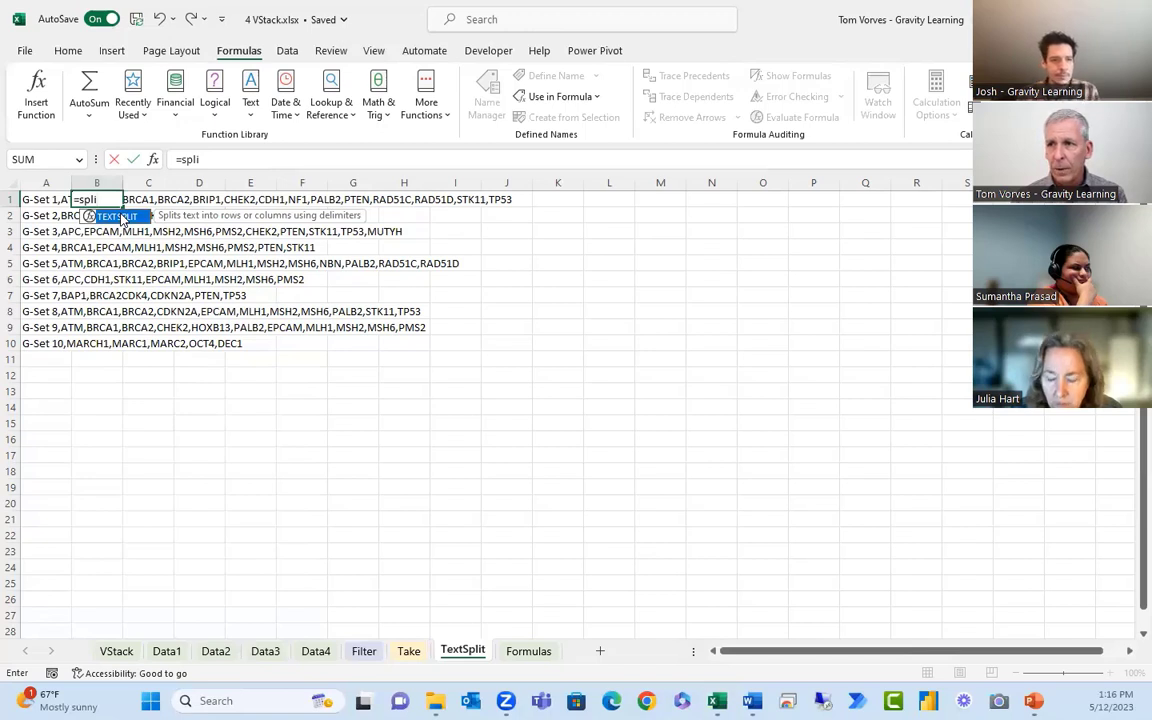
double_click(122, 219)
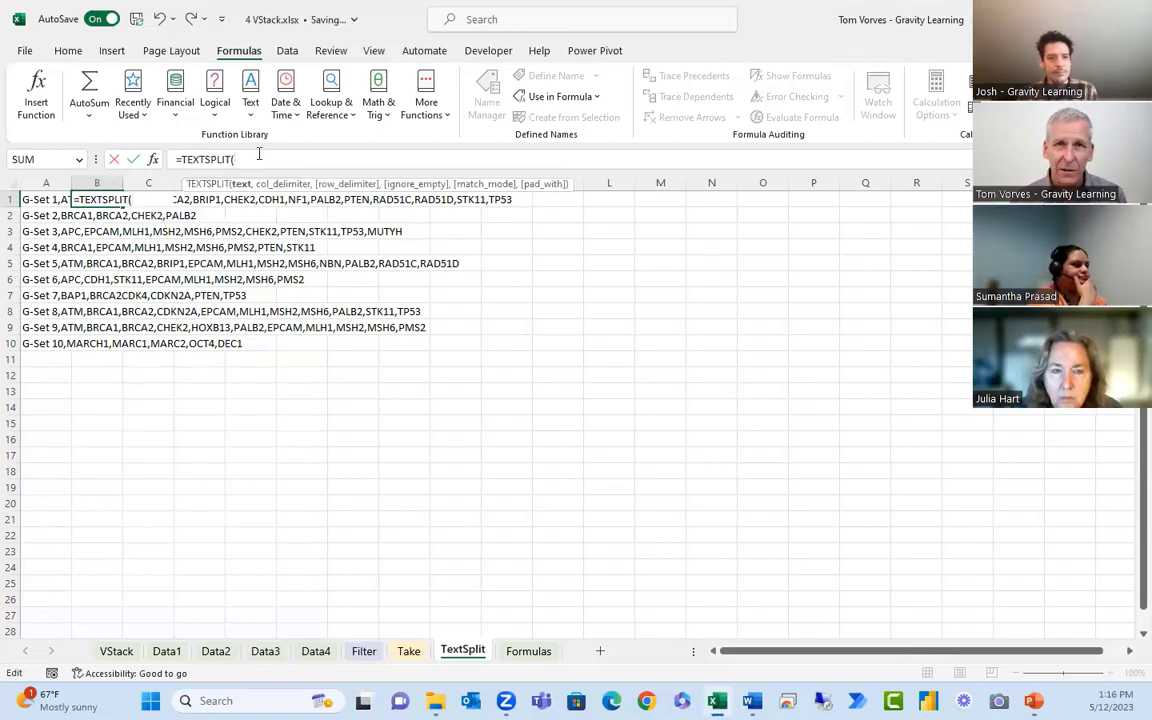
click(45, 199)
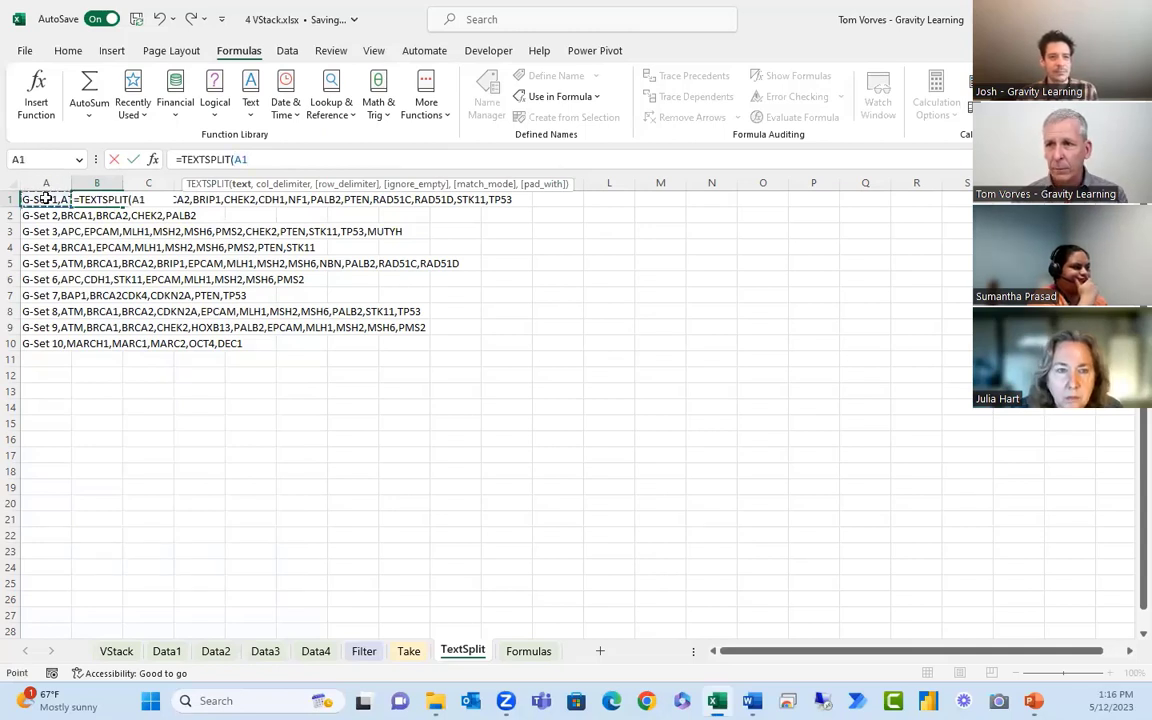
key(Escape)
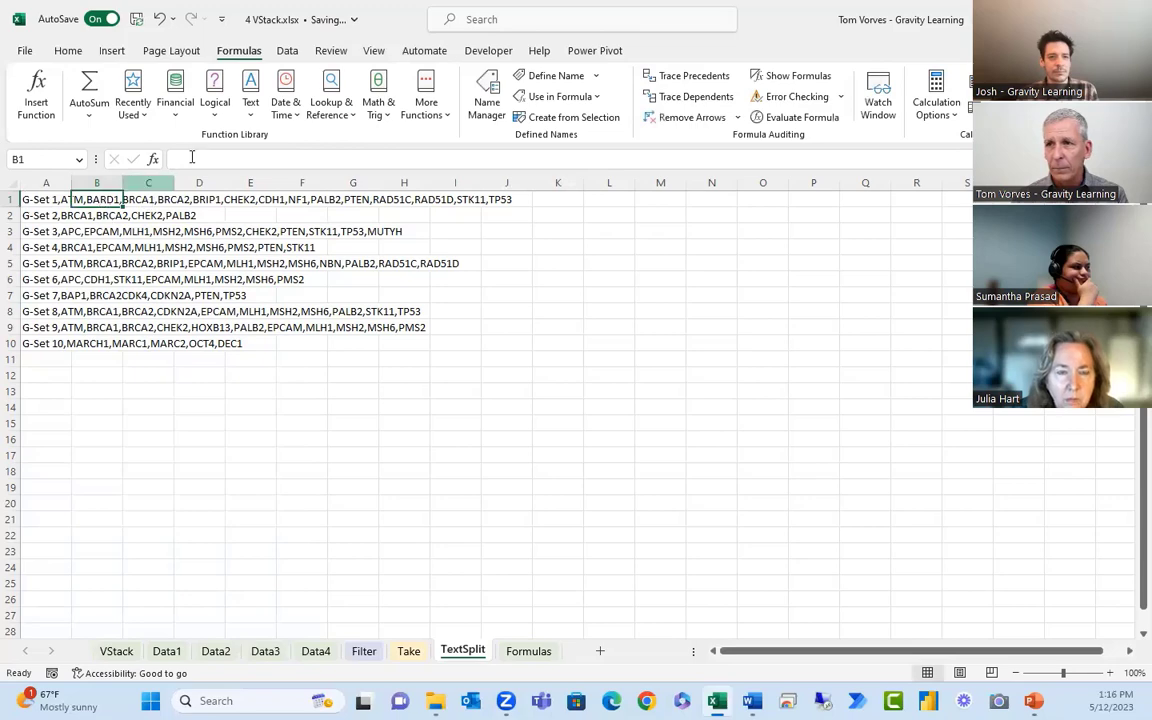
Enter =TEXTSPLIT(A1,",") in B1 to split the first gene set into columns at each comma
click(191, 157)
text(=)
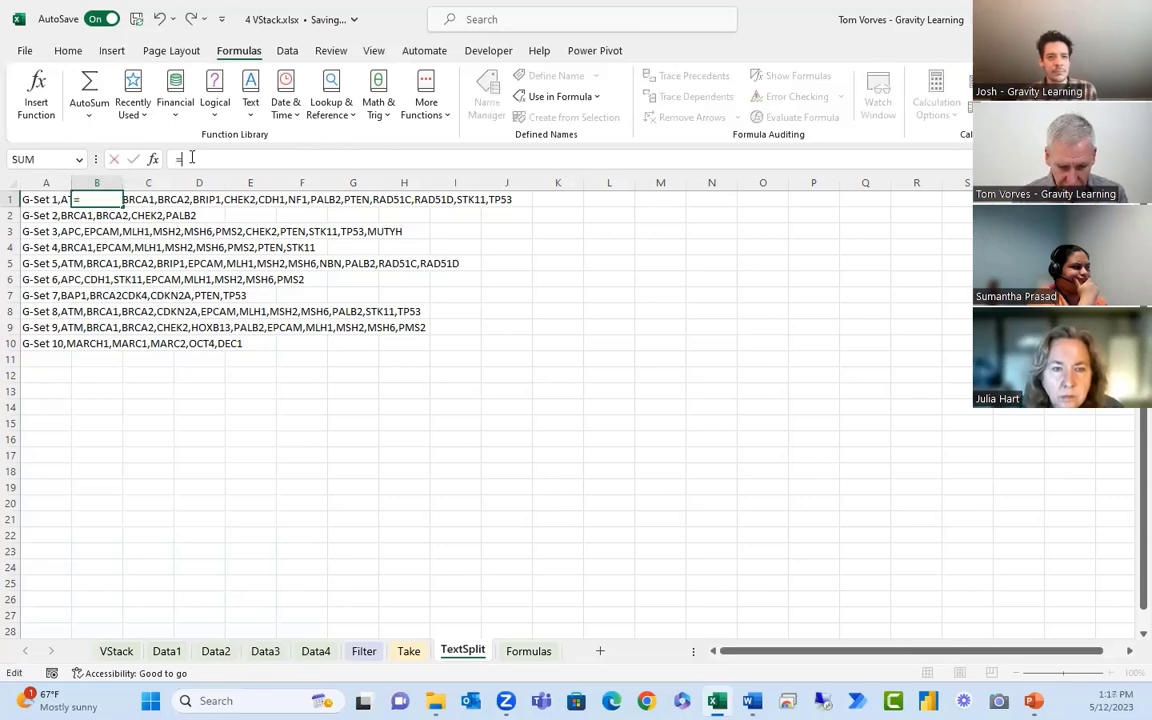
text(te)
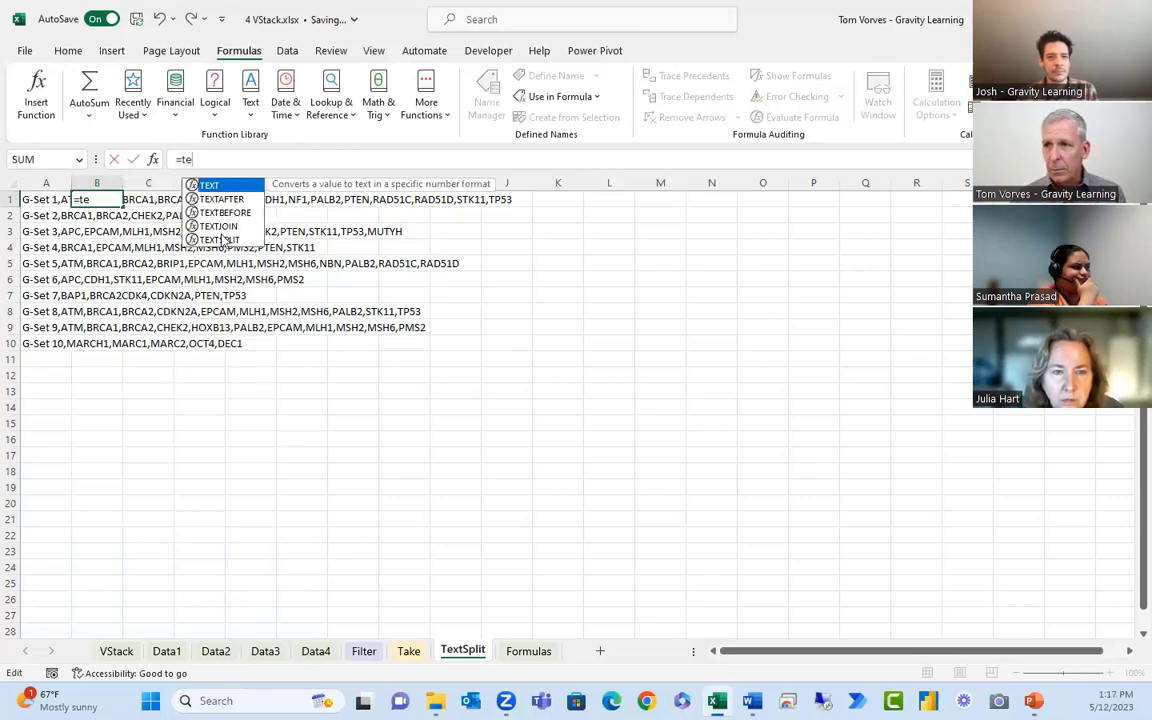
key(Tab)
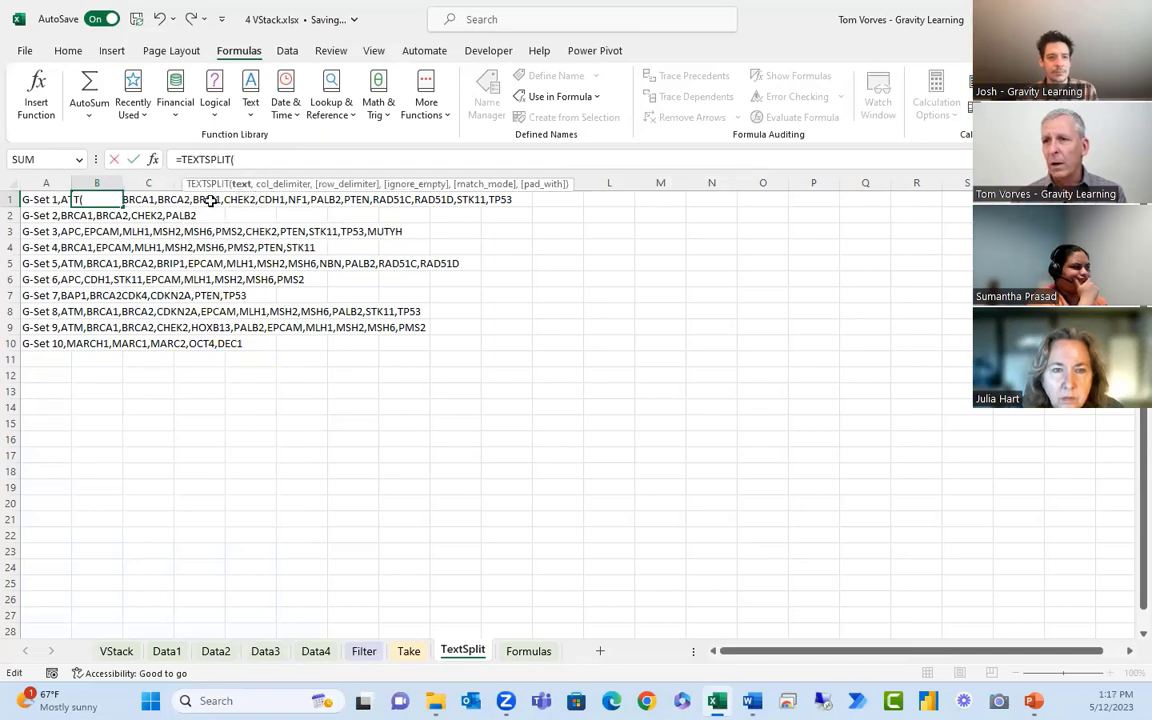
click(45, 200)
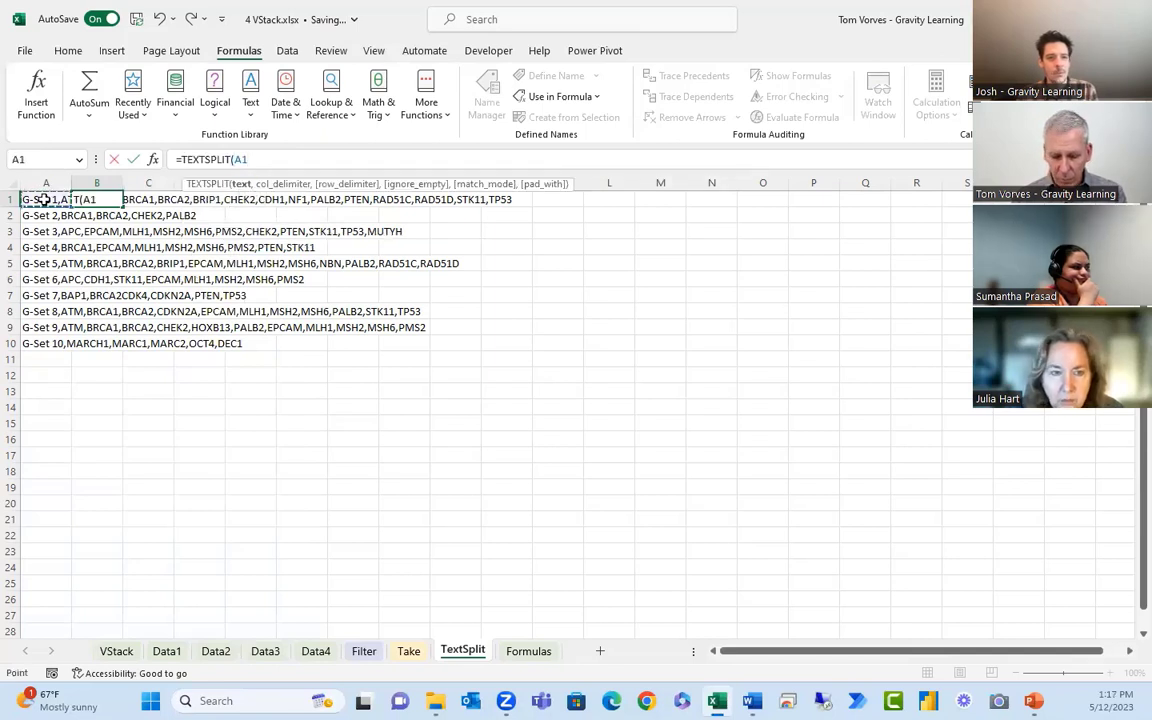
text(,")
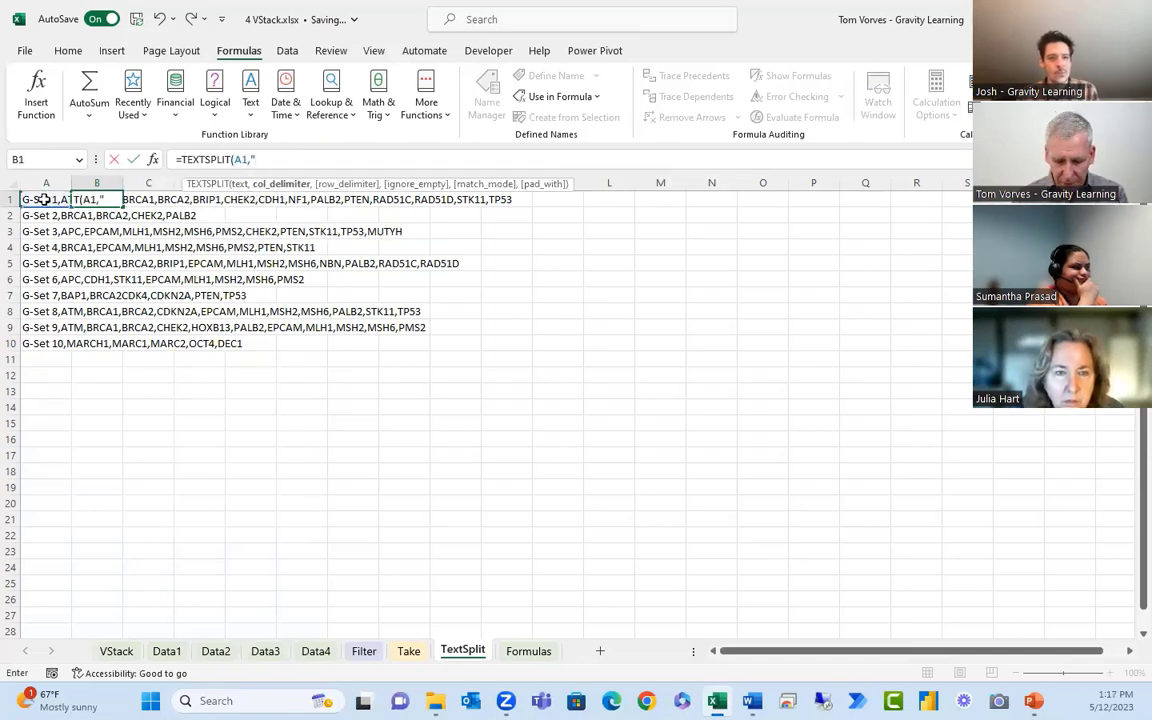
text(,")
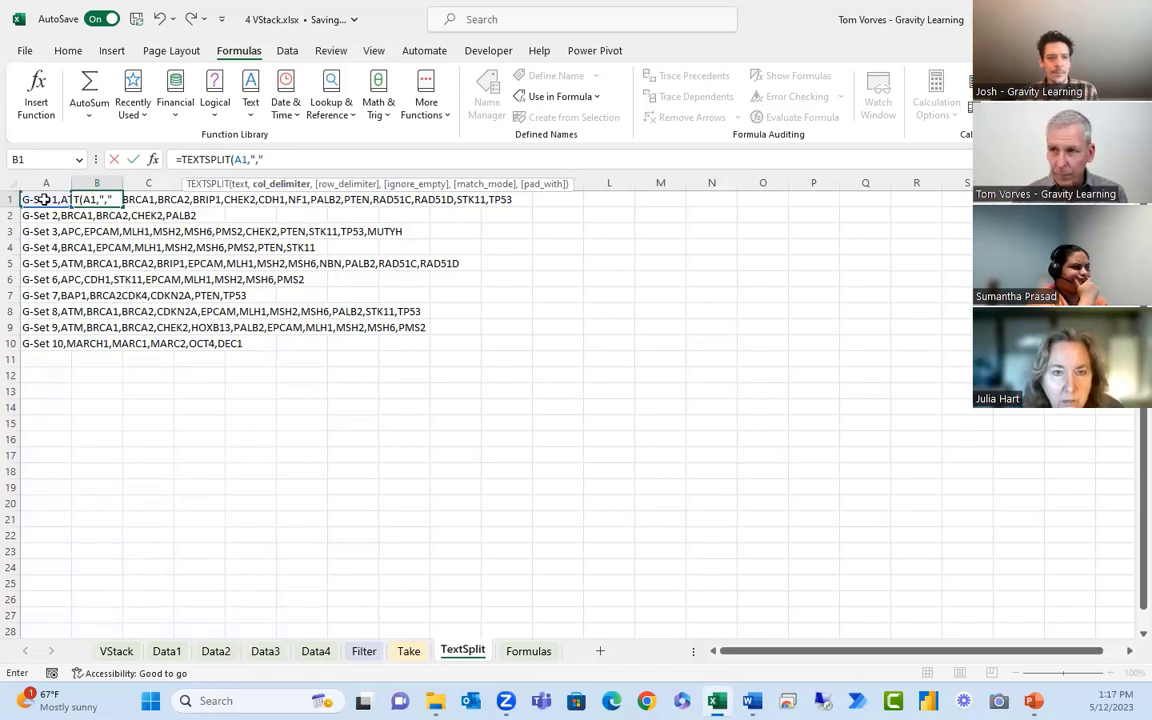
text())
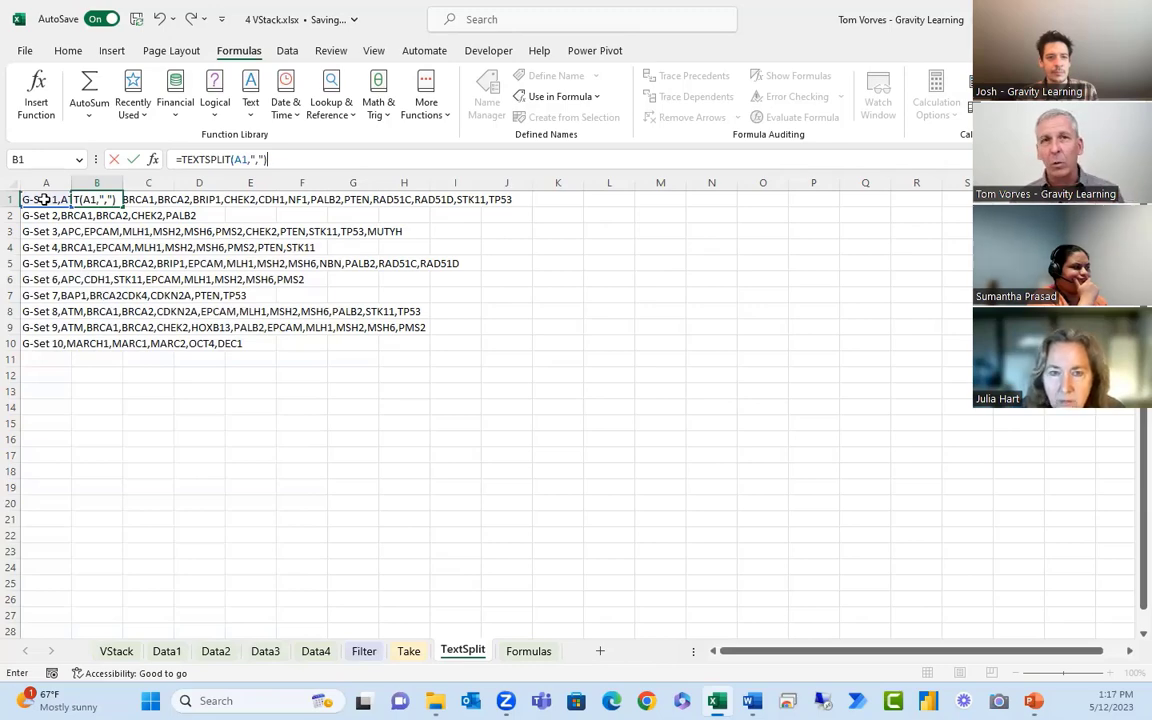
key(ctrl+Return)
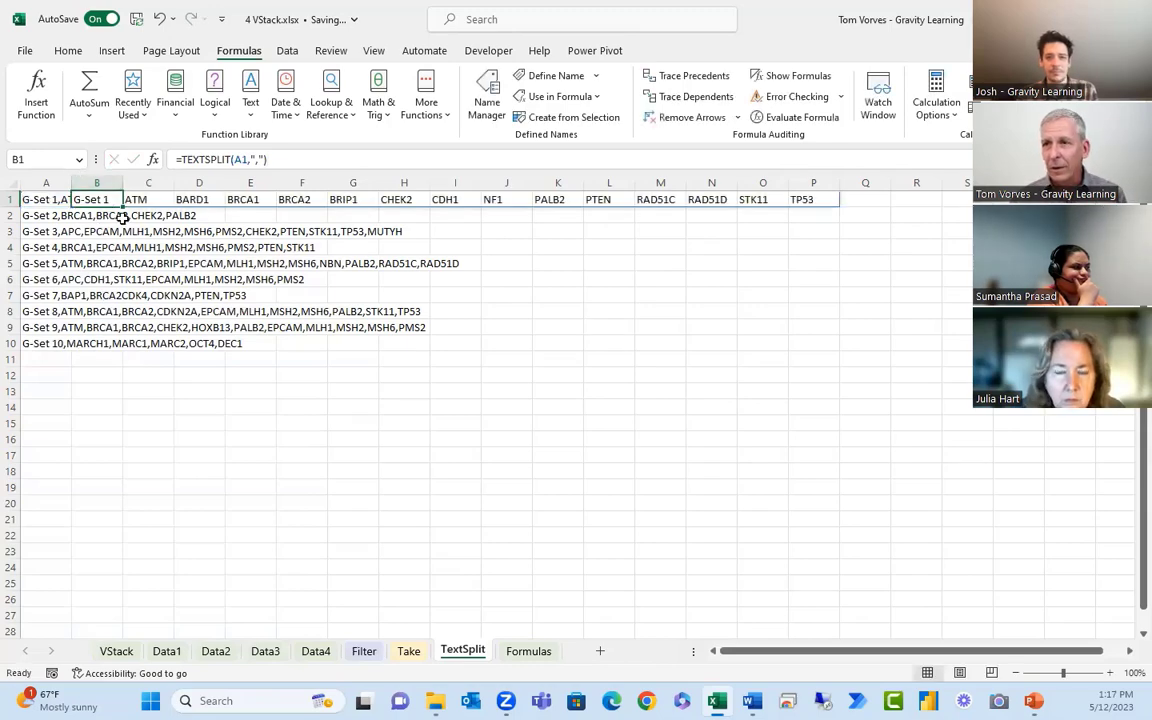
Fill the TEXTSPLIT formula down from B1 to B10 and select the split gene names in C10:G10
drag(121, 207, 118, 345)
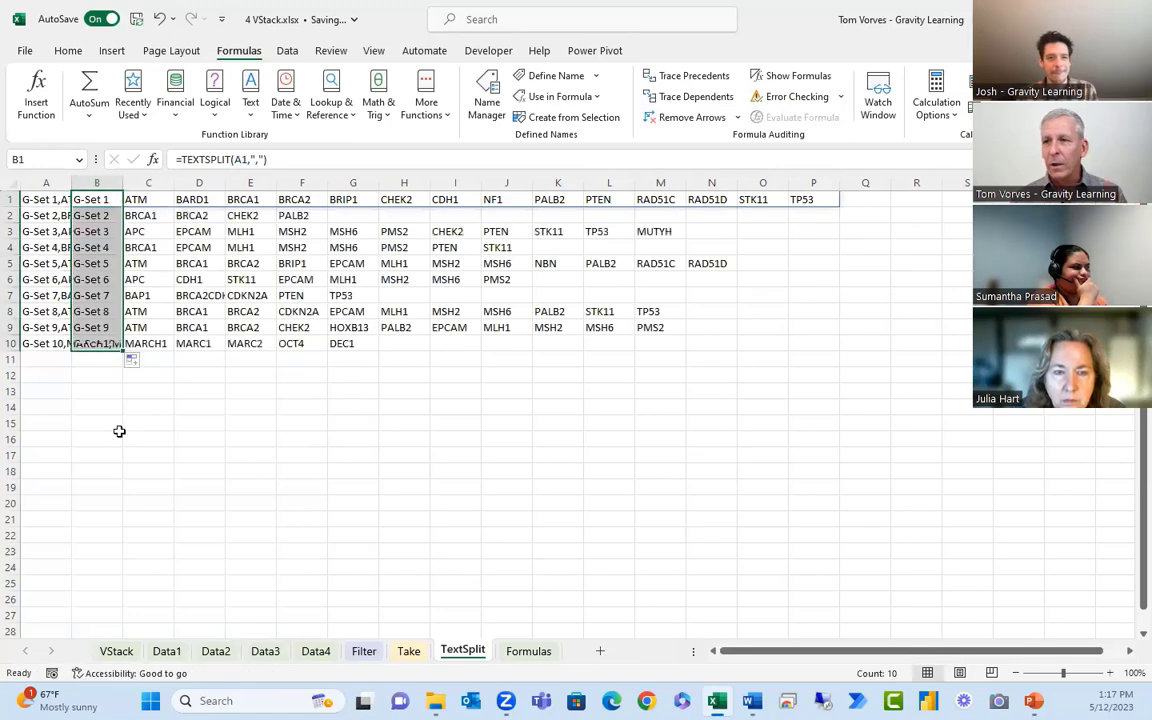
click(130, 345)
drag(222, 344, 344, 344)
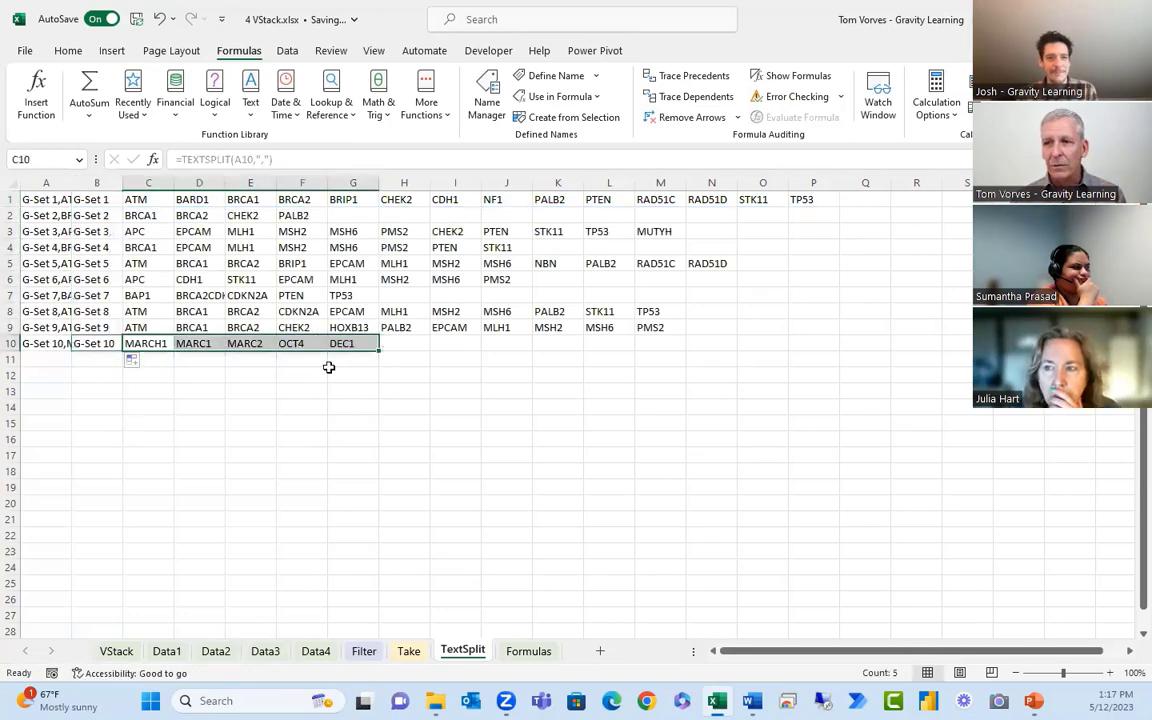
Review the full TEXTSPLIT formula in B1, keep it unchanged, and select cell C5 in the split results
click(305, 390)
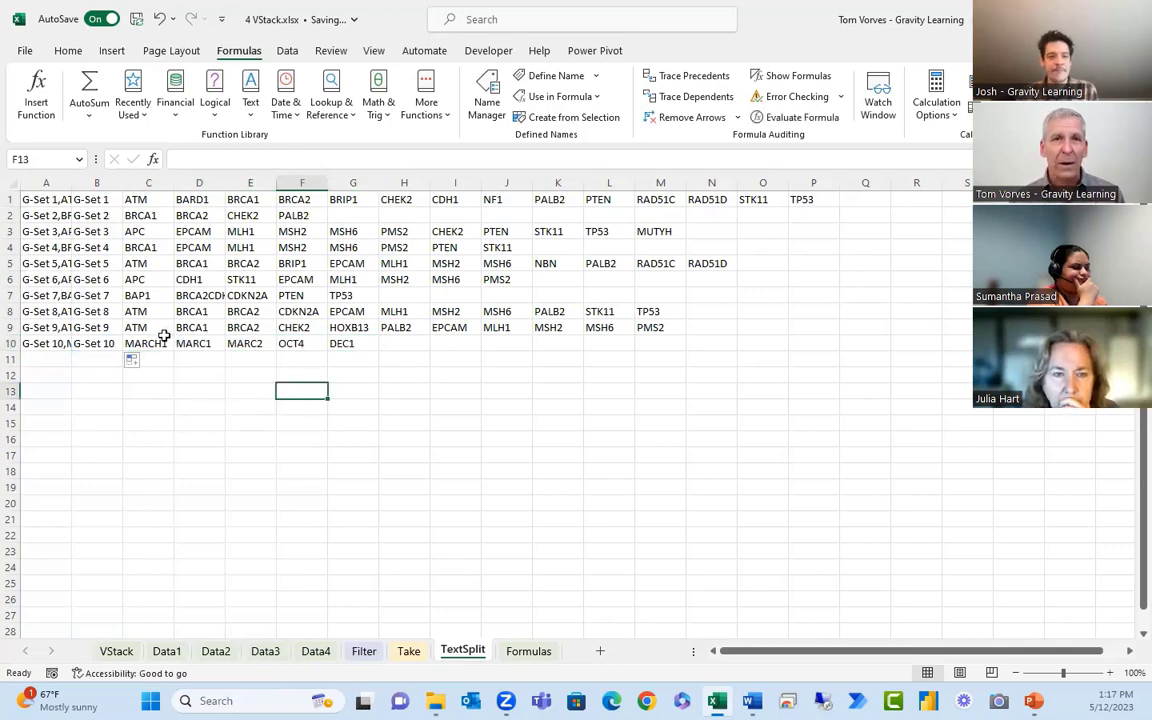
click(142, 198)
drag(148, 190, 96, 190)
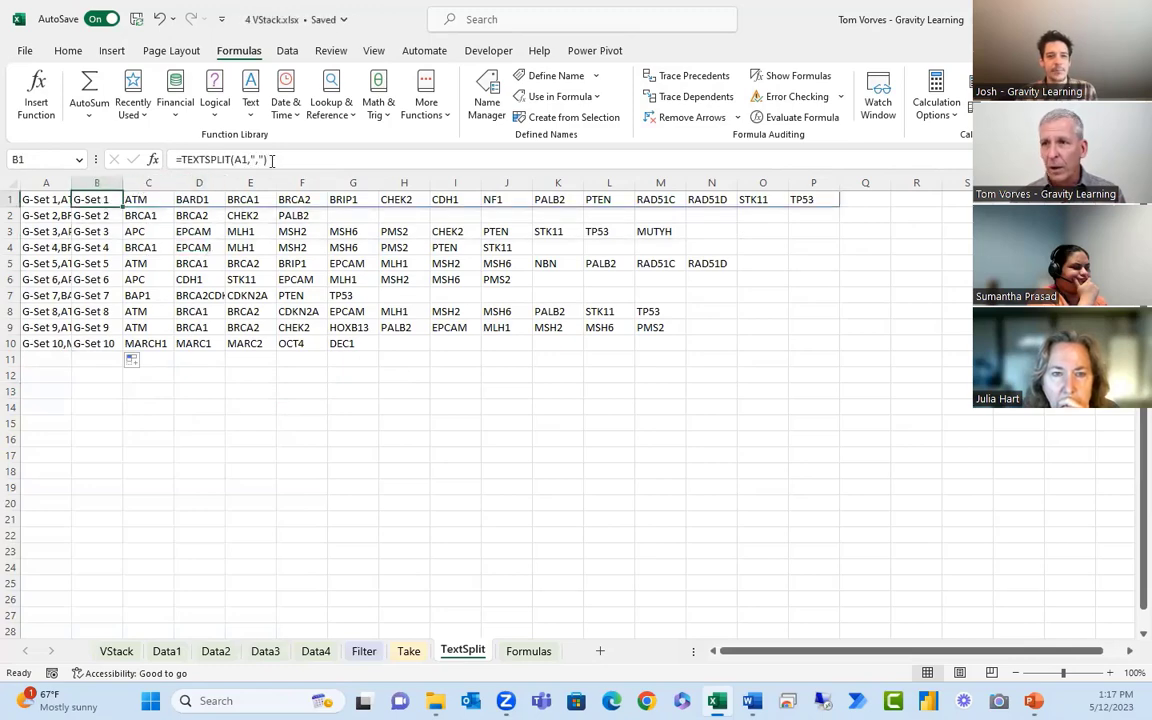
drag(268, 159, 133, 165)
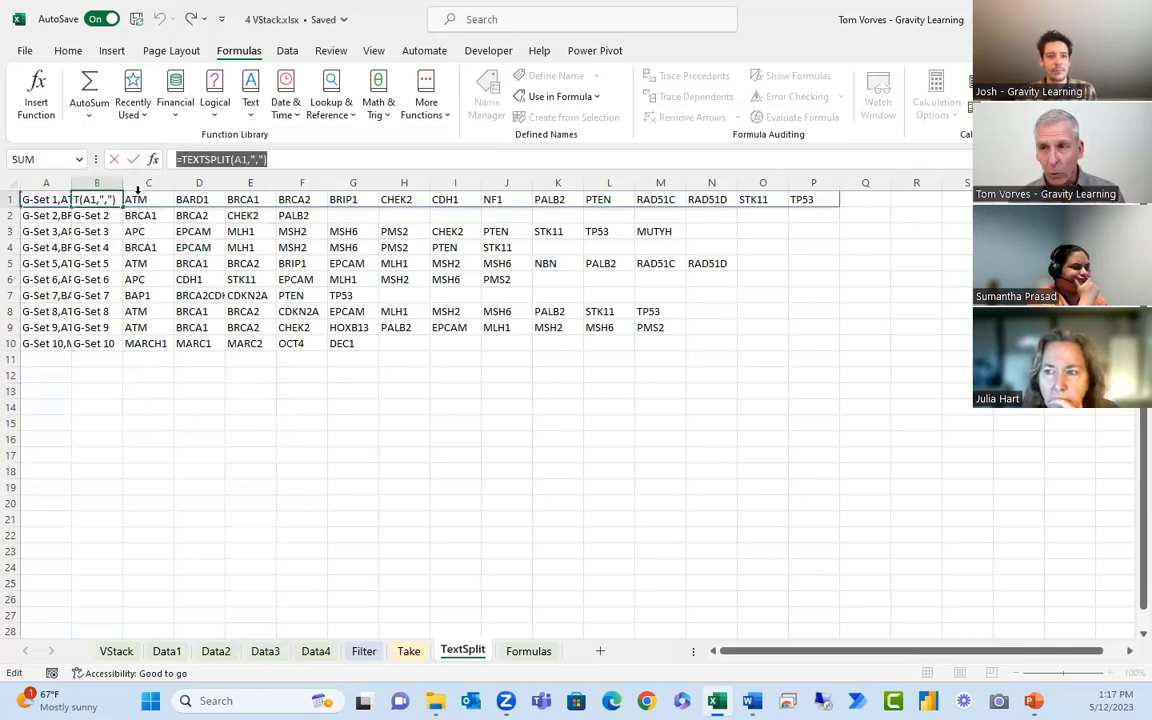
click(133, 160)
click(146, 264)
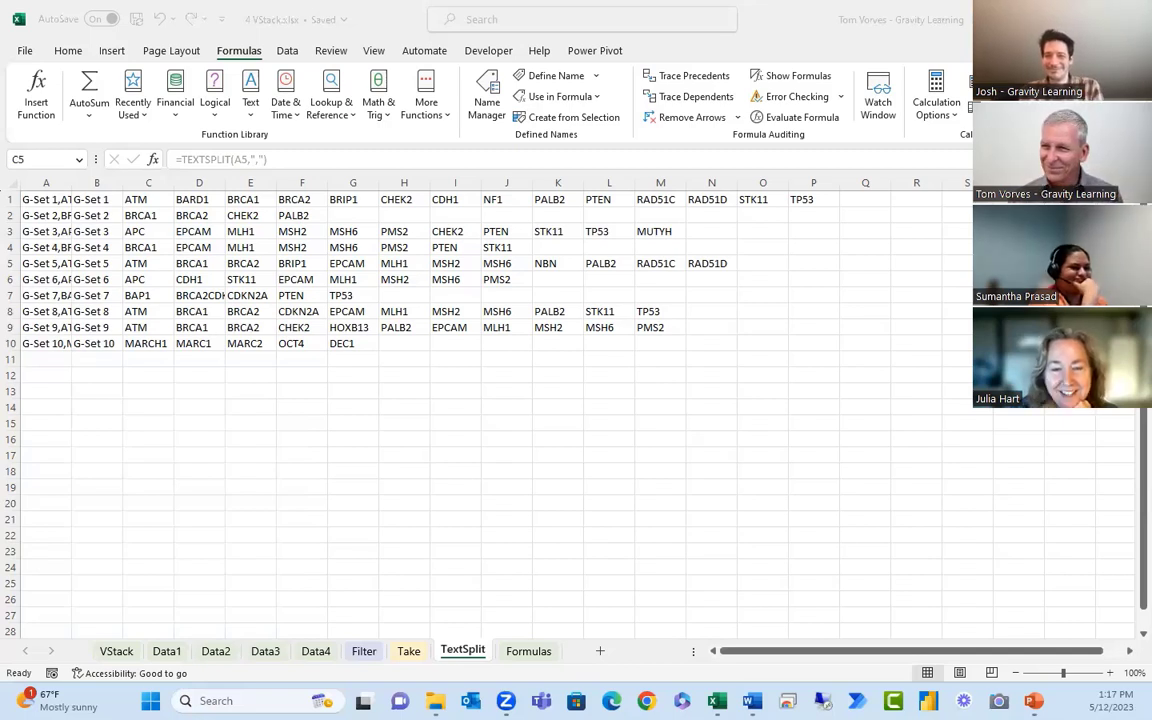
click(252, 279)
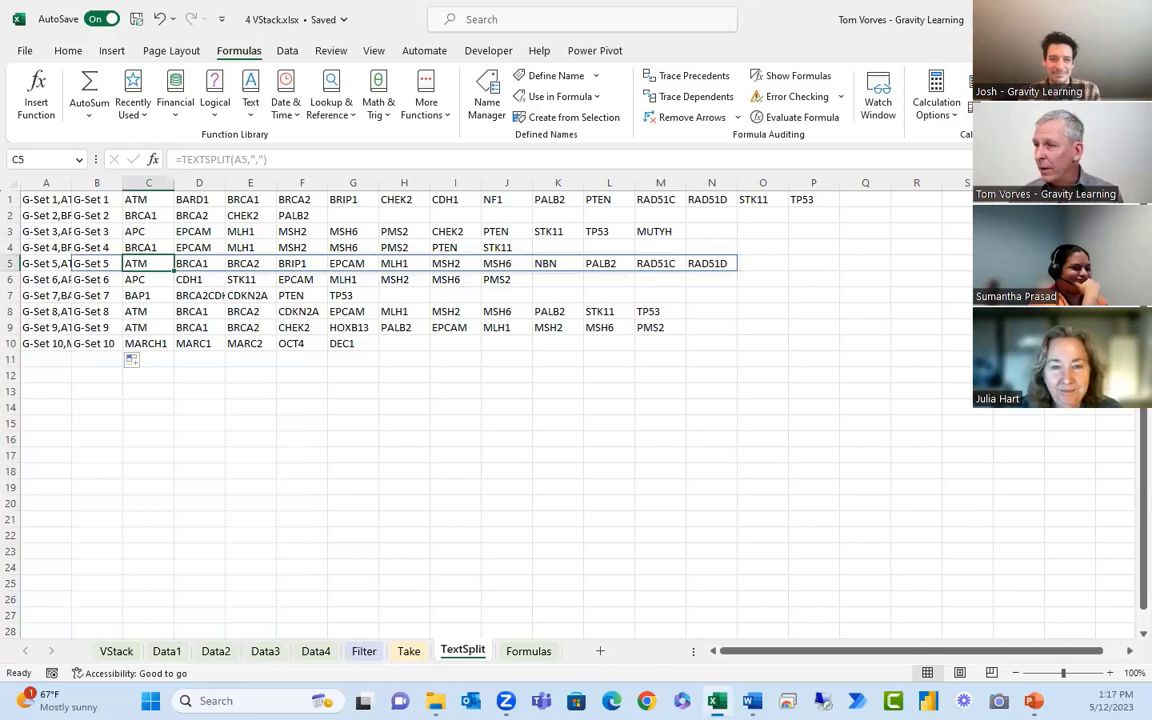
Close the 4 VStack.xlsx workbook, open 6 Regression Example.xlsx from the Excel for Scientists folder, and switch to its Regression sheet
key(alt+F4)
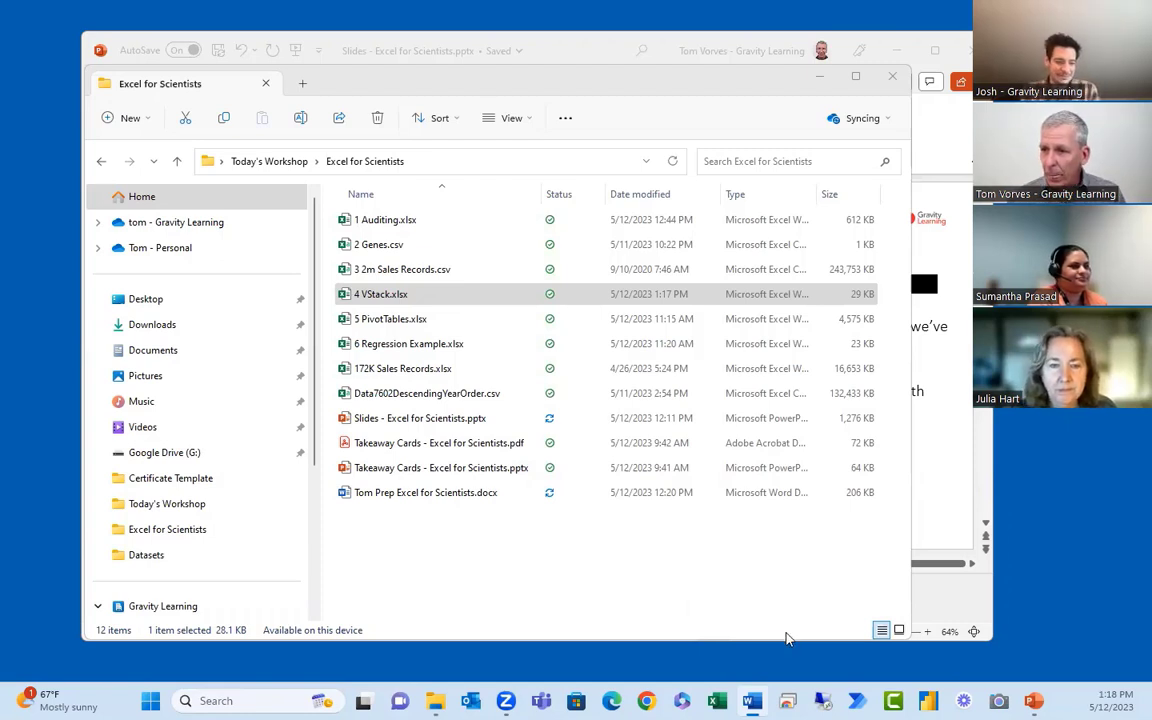
click(452, 558)
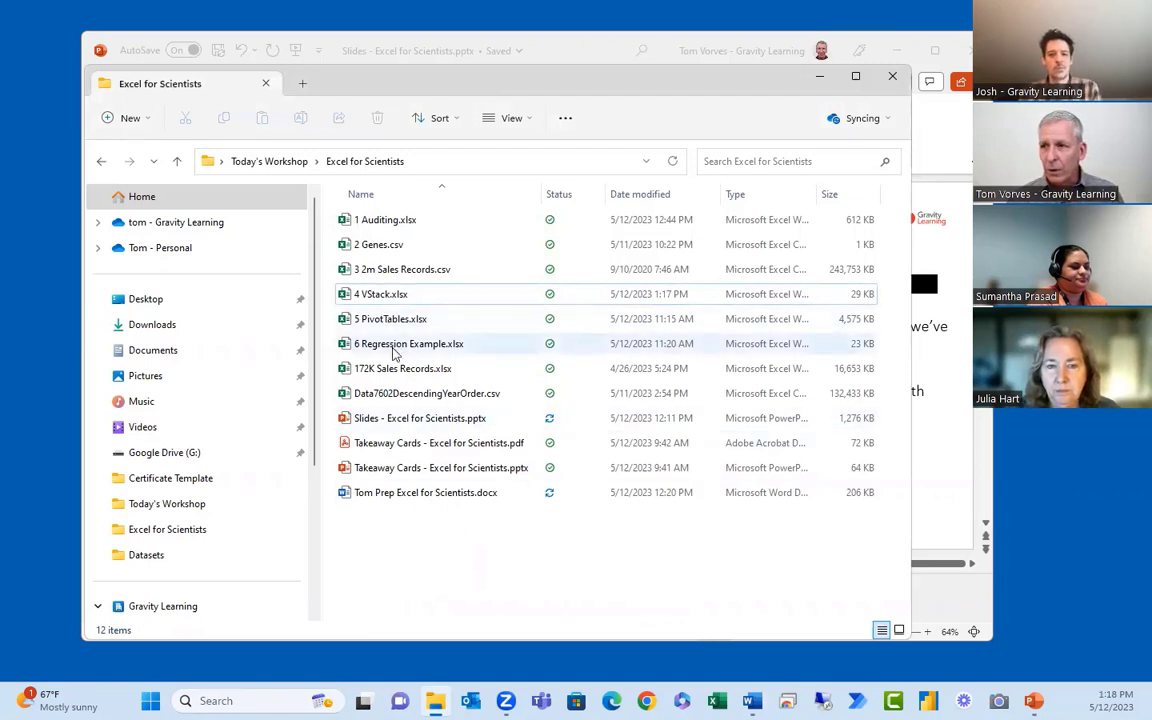
click(391, 345)
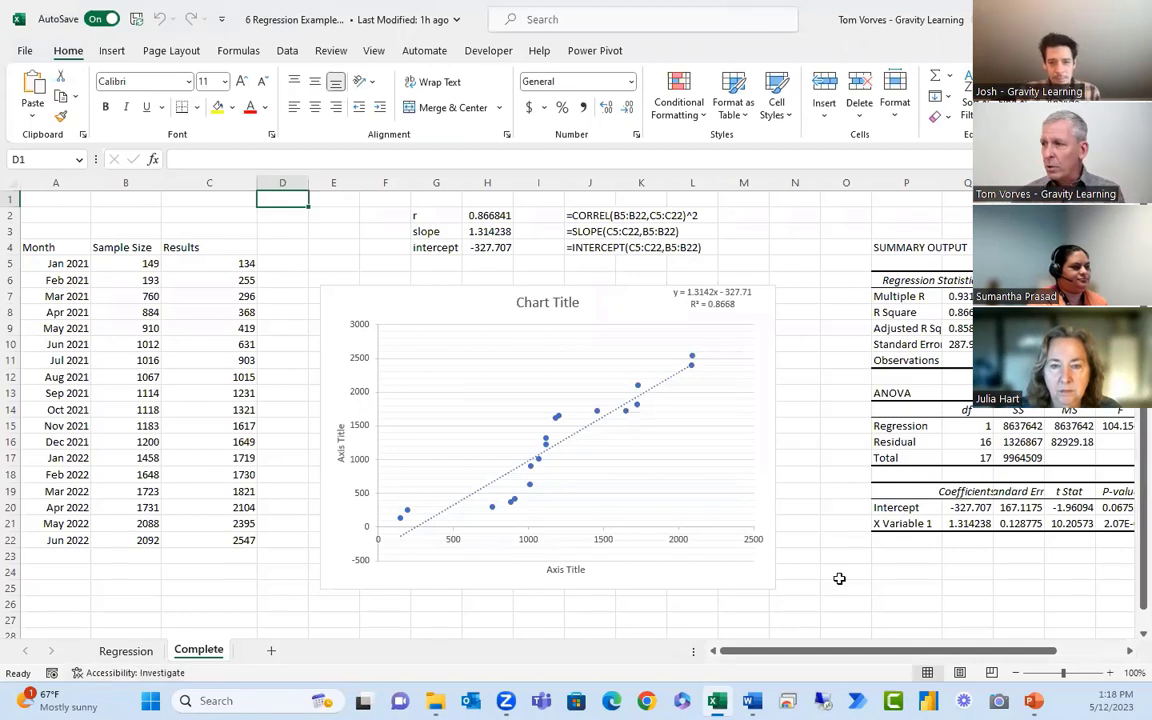
click(123, 651)
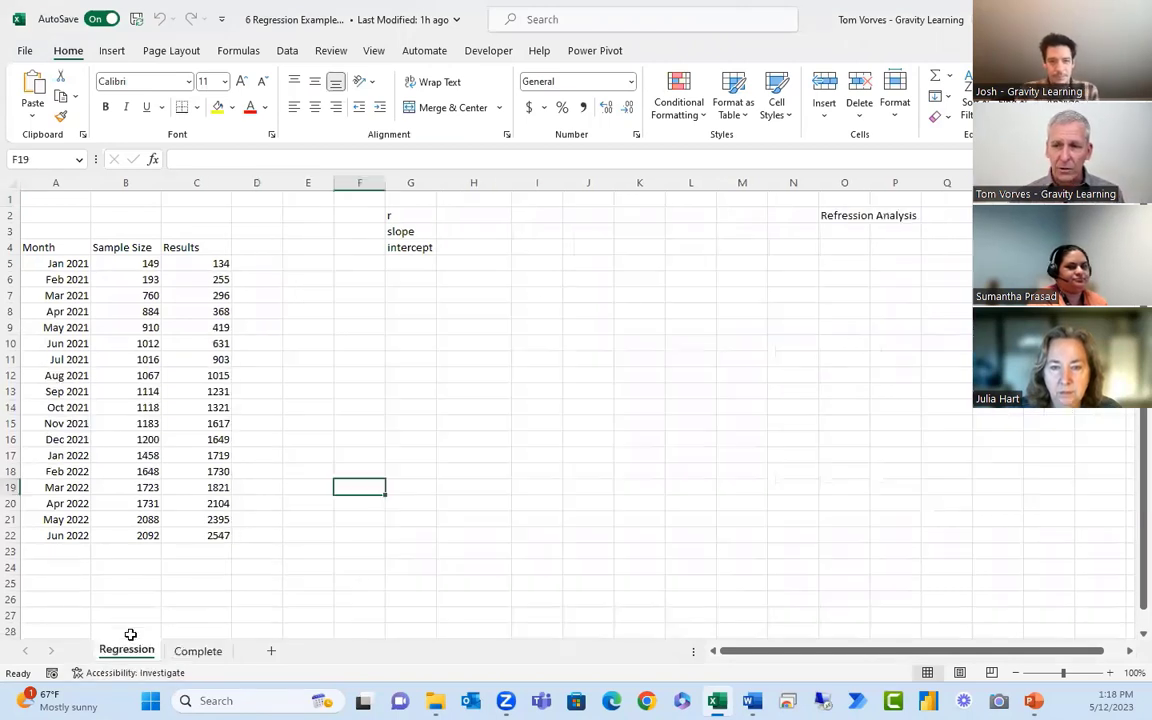
click(399, 408)
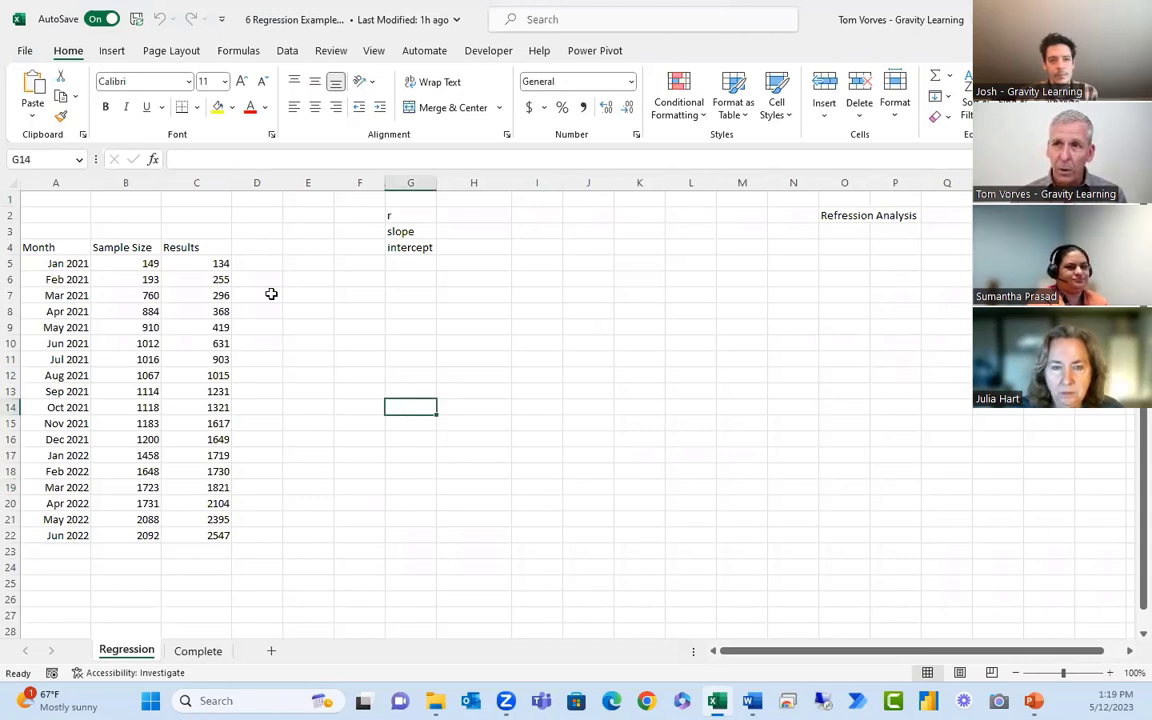
Bring up the data commands and point out where the Data Analysis command is located
click(287, 51)
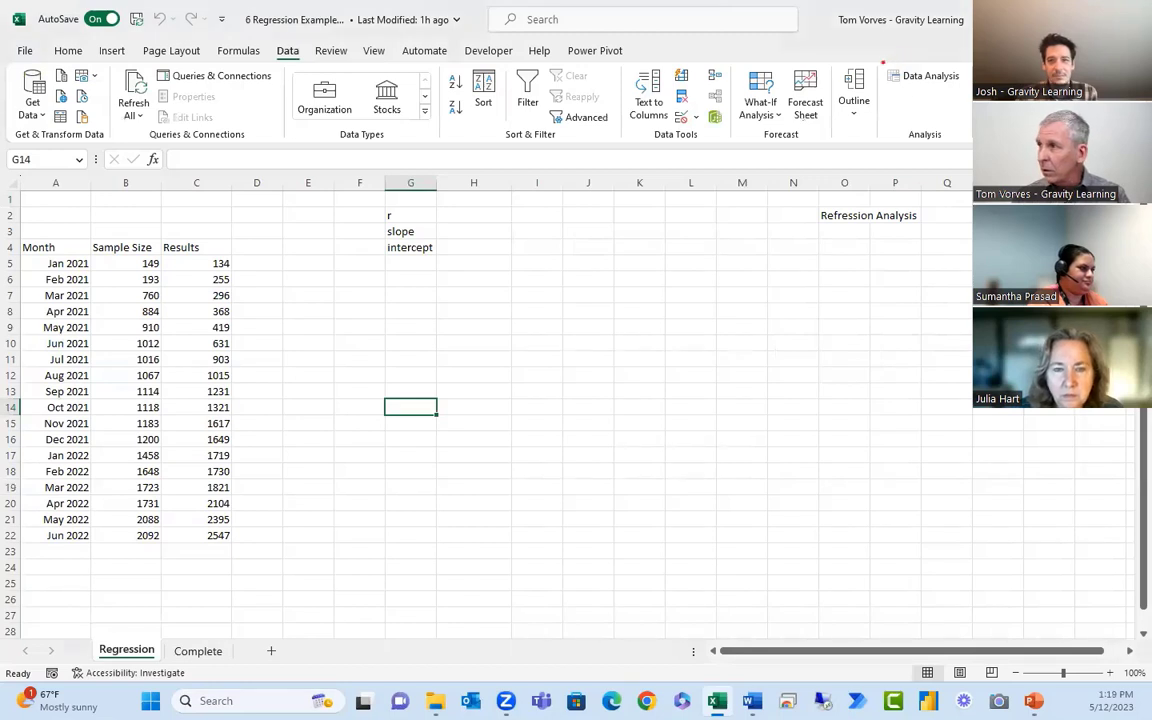
drag(880, 62, 972, 97)
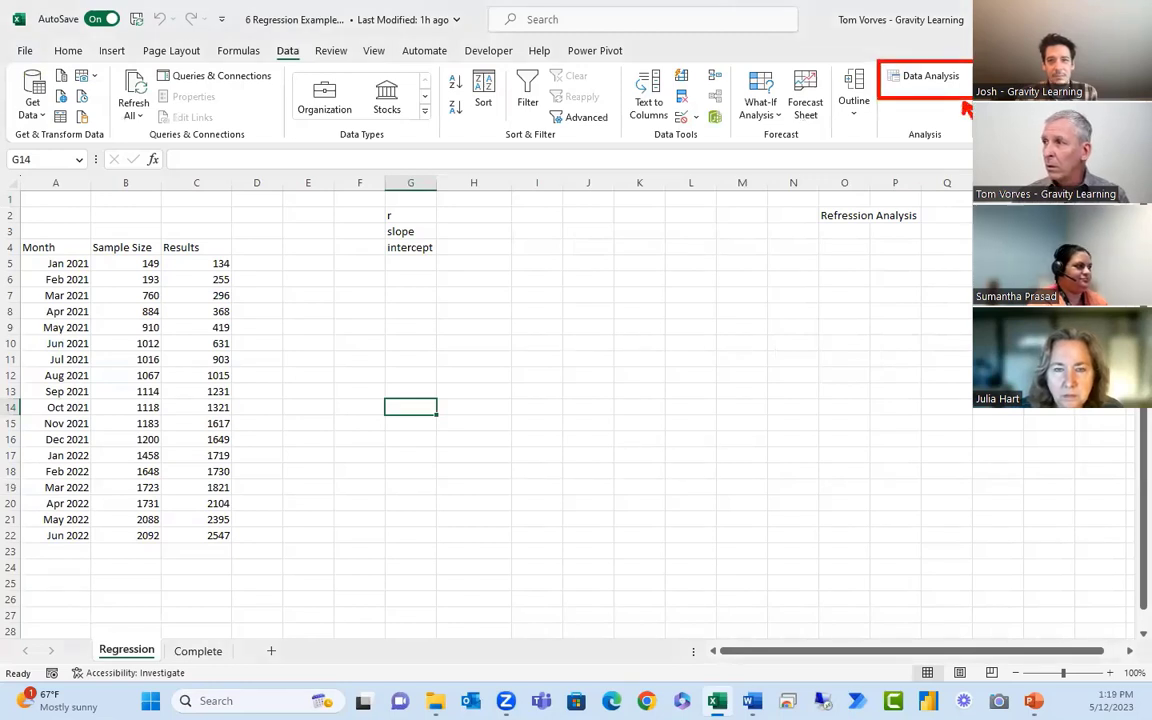
mouse_move(308, 36)
mouse_down()
mouse_move(277, 32)
mouse_move(318, 65)
mouse_move(296, 30)
mouse_up()
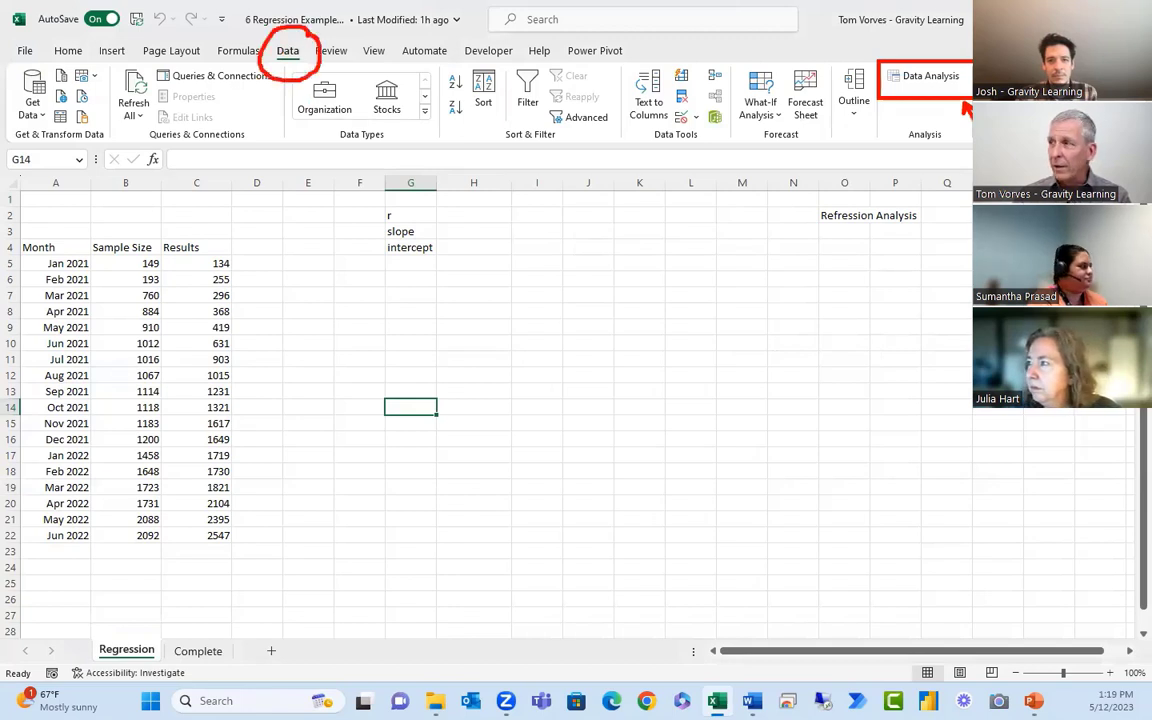
click(637, 379)
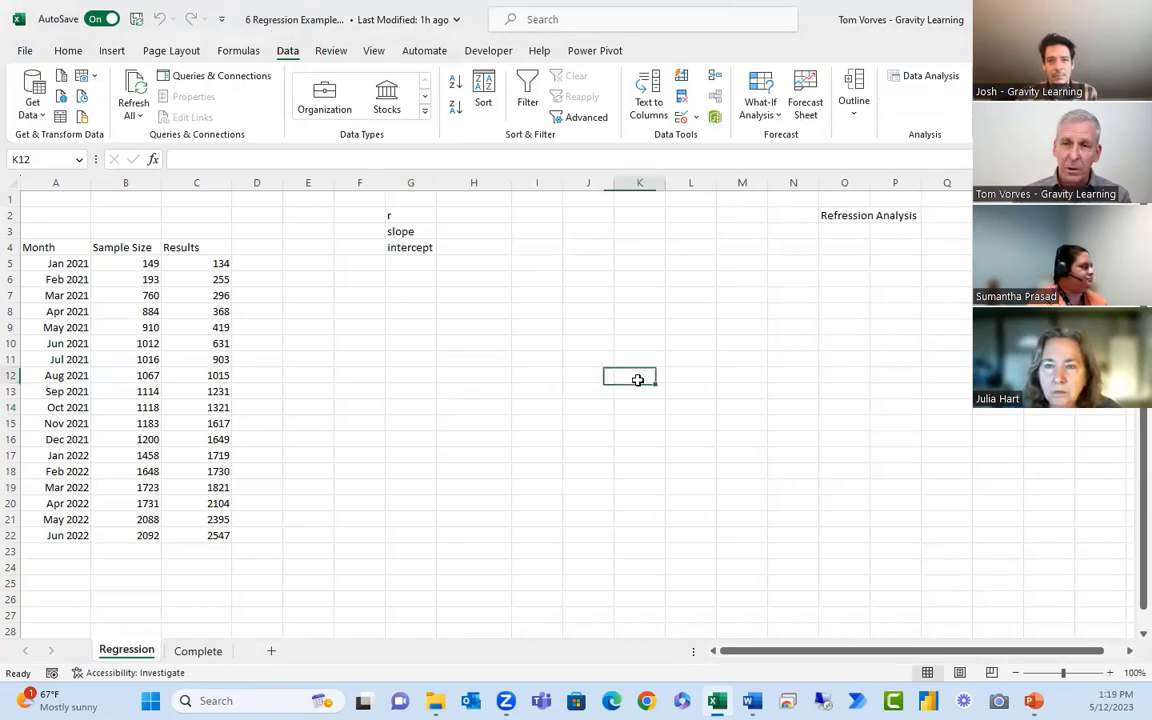
click(474, 349)
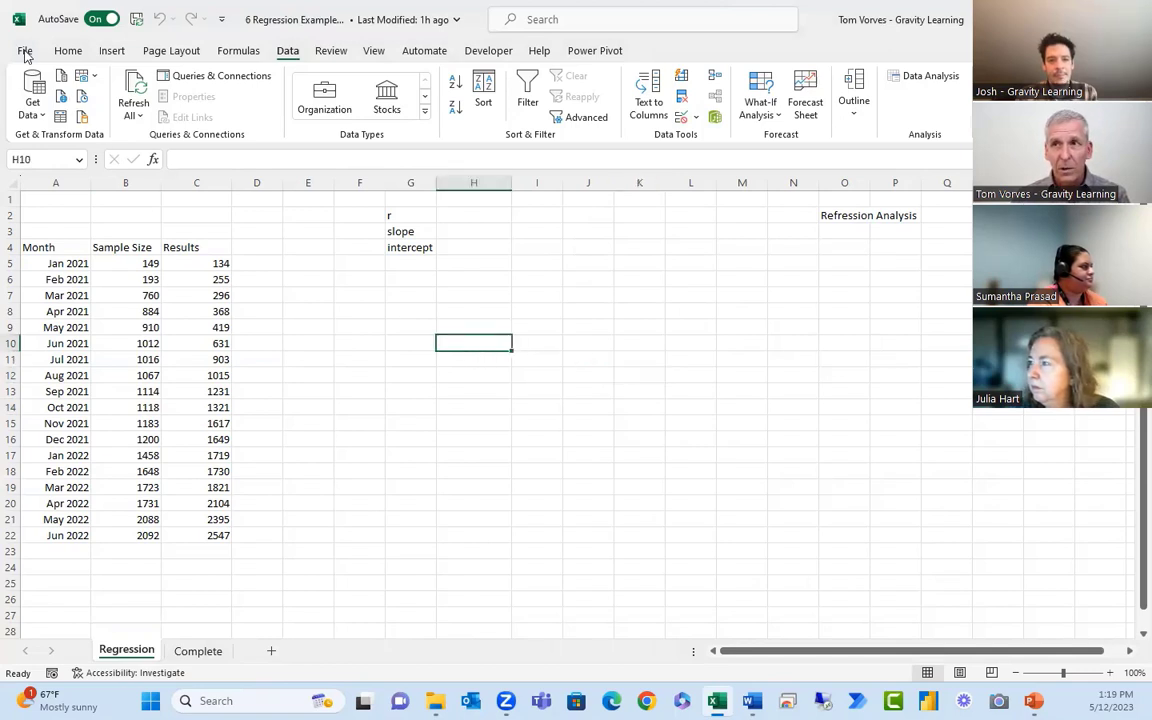
Browse the Data Analysis tools, highlight Regression in the list, and close the dialog without running an analysis
click(903, 80)
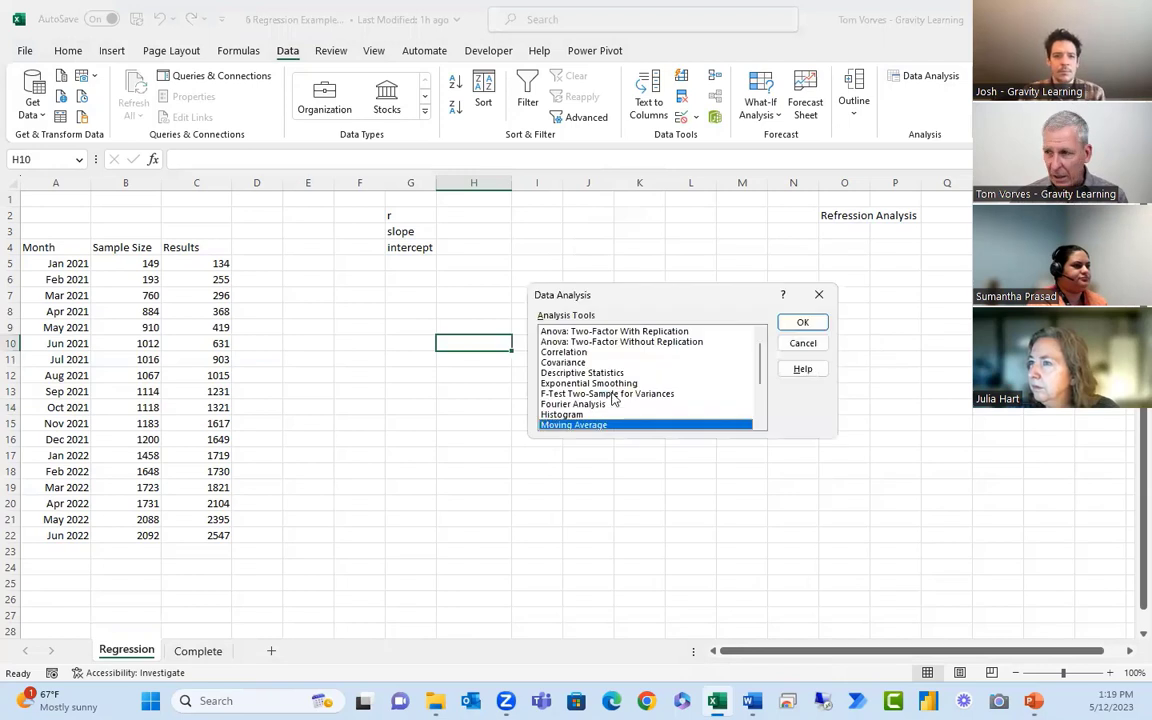
mouse_move(760, 372)
mouse_down()
mouse_move(761, 355)
mouse_move(761, 382)
mouse_up()
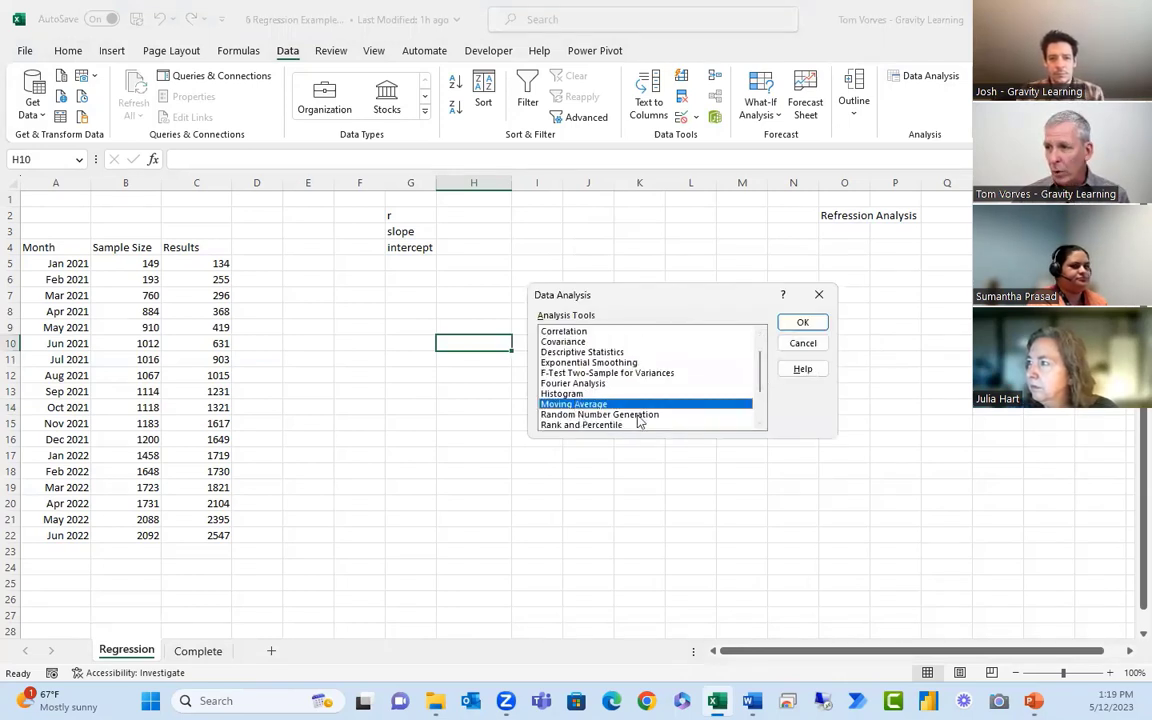
scroll(640, 422, down, 2)
click(598, 372)
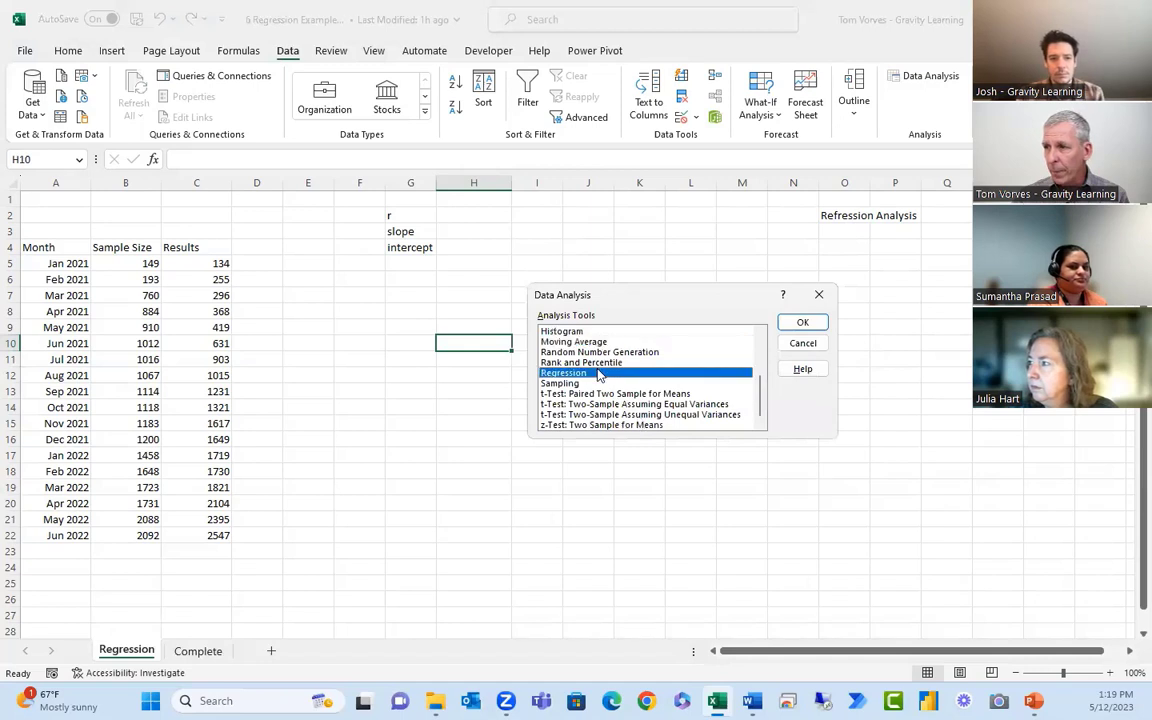
click(805, 343)
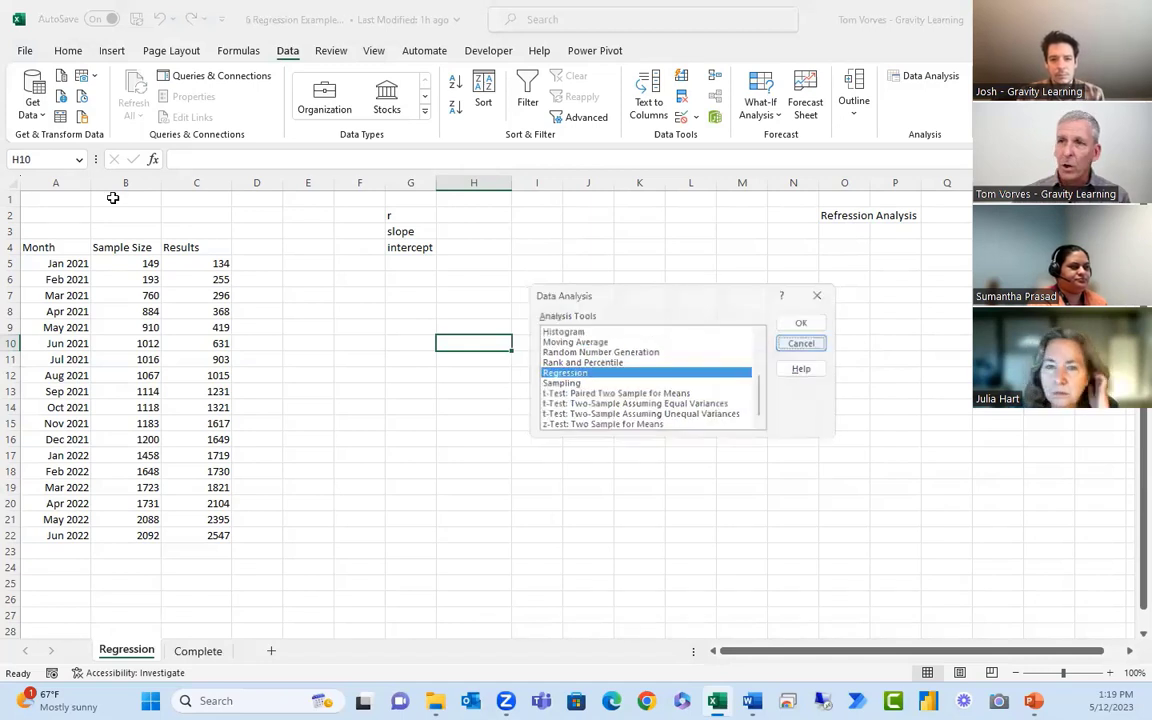
View the Add-ins page of Excel Options and point out Analysis ToolPak and the Excel Add-ins management setting
click(30, 52)
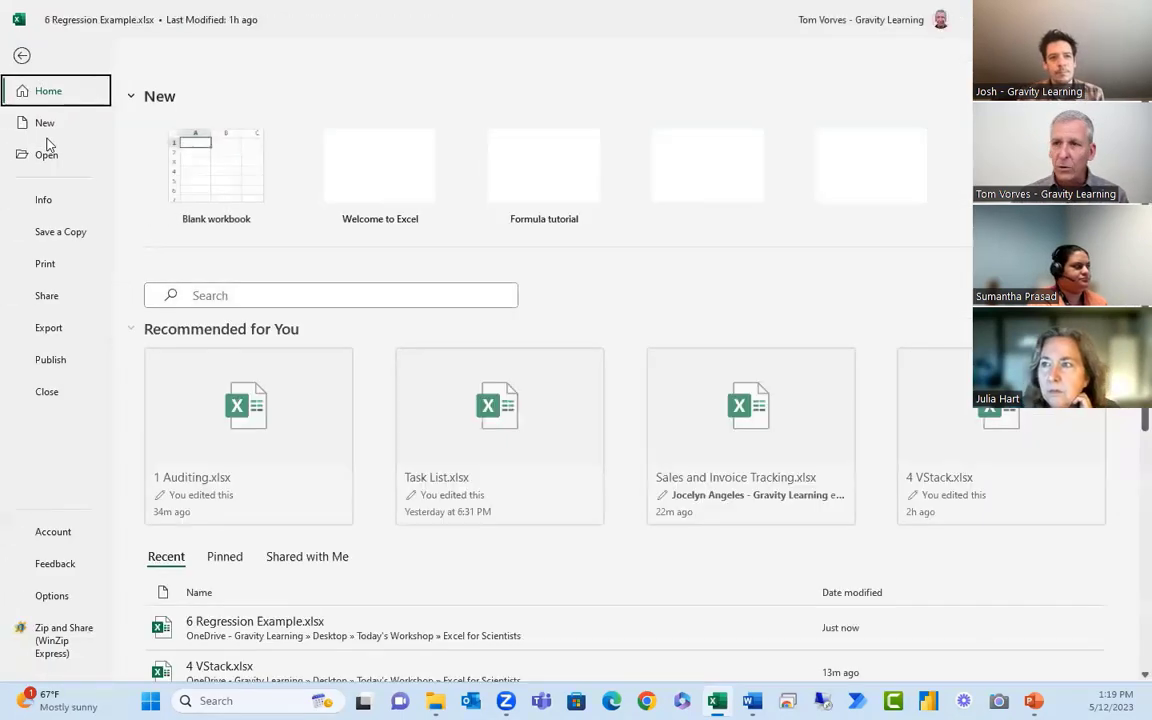
click(60, 596)
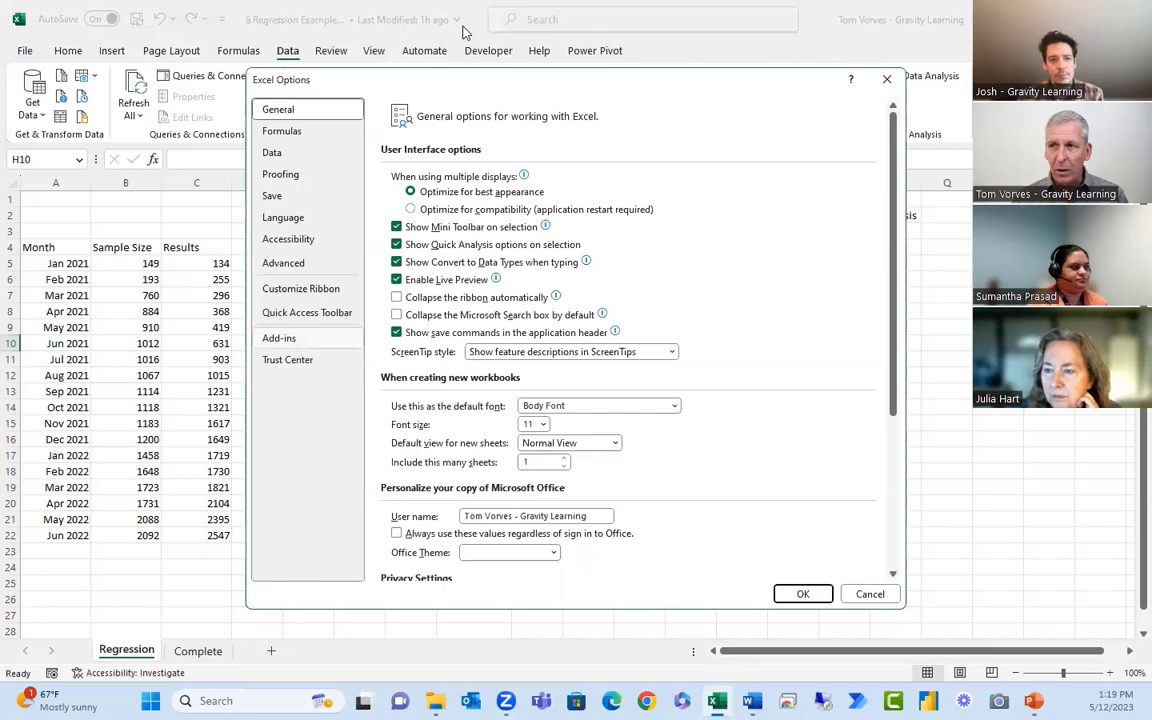
click(279, 340)
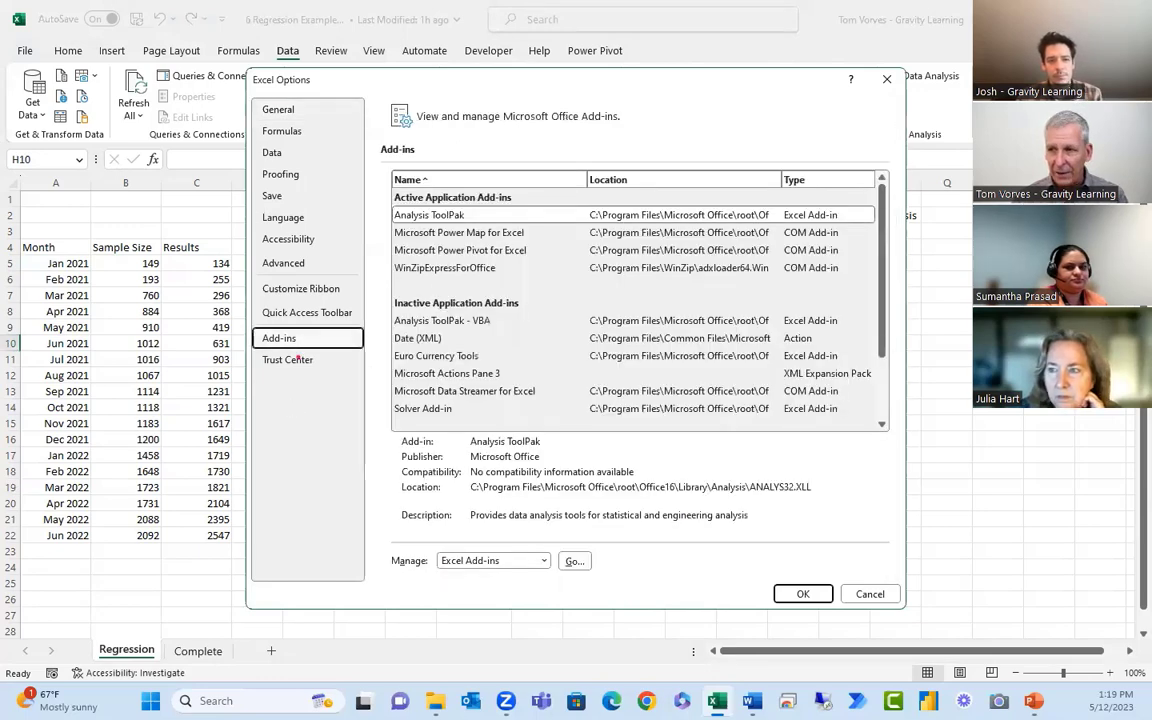
mouse_move(297, 356)
mouse_down()
mouse_move(302, 348)
mouse_move(452, 543)
mouse_up()
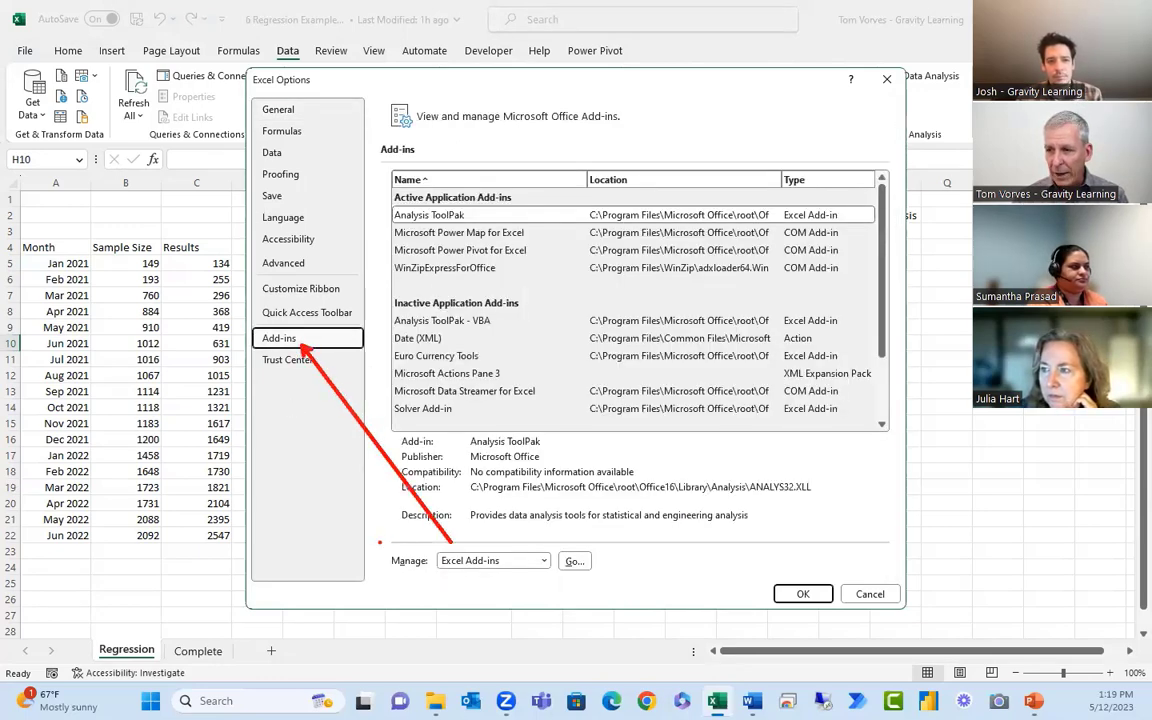
mouse_move(379, 542)
mouse_down()
mouse_move(488, 581)
mouse_move(555, 582)
mouse_up()
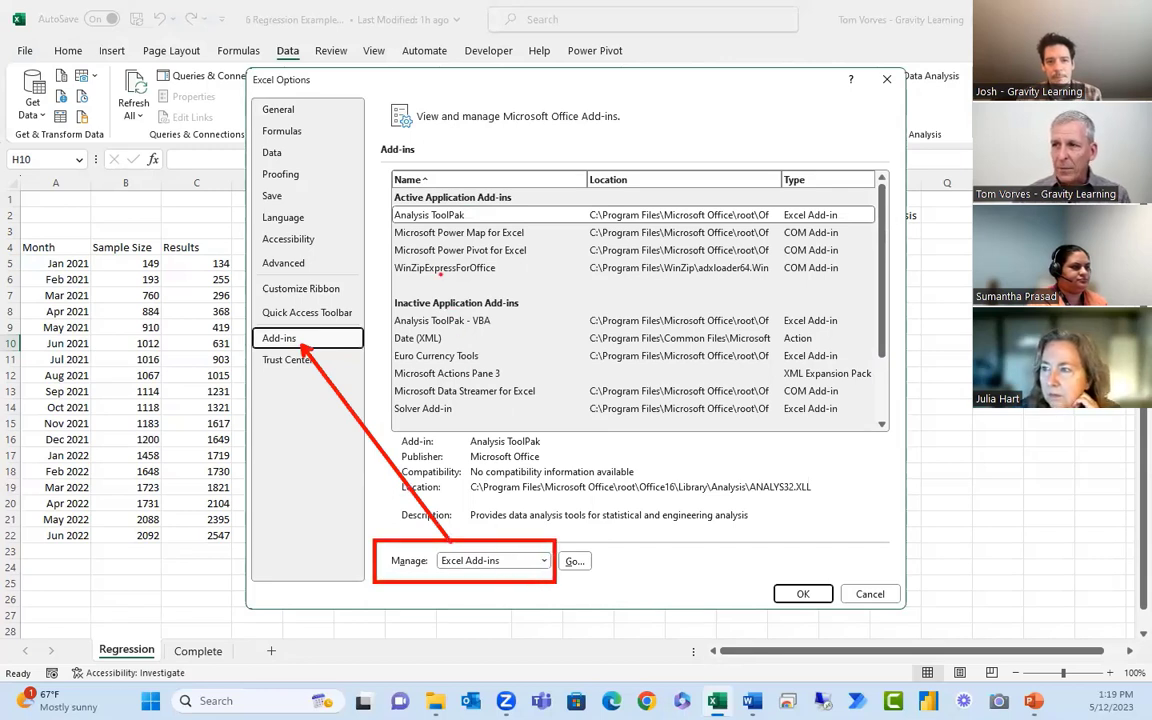
drag(382, 201, 503, 232)
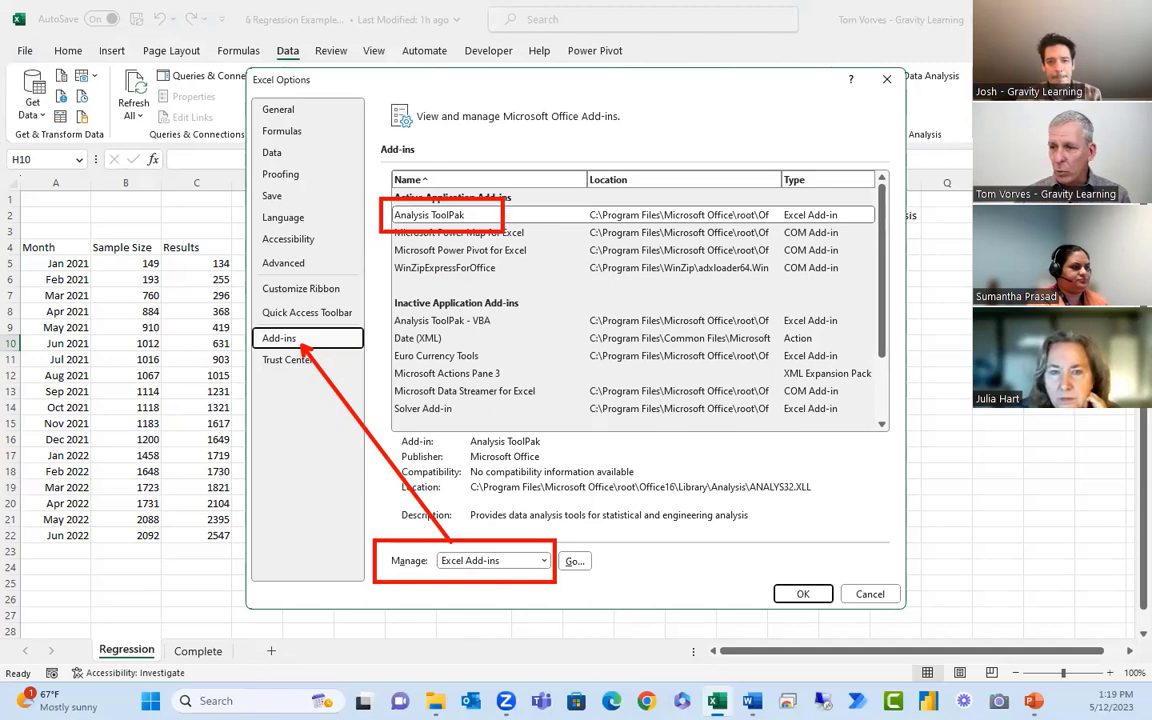
mouse_move(588, 562)
mouse_down()
mouse_move(548, 572)
mouse_move(596, 550)
mouse_up()
key(Escape)
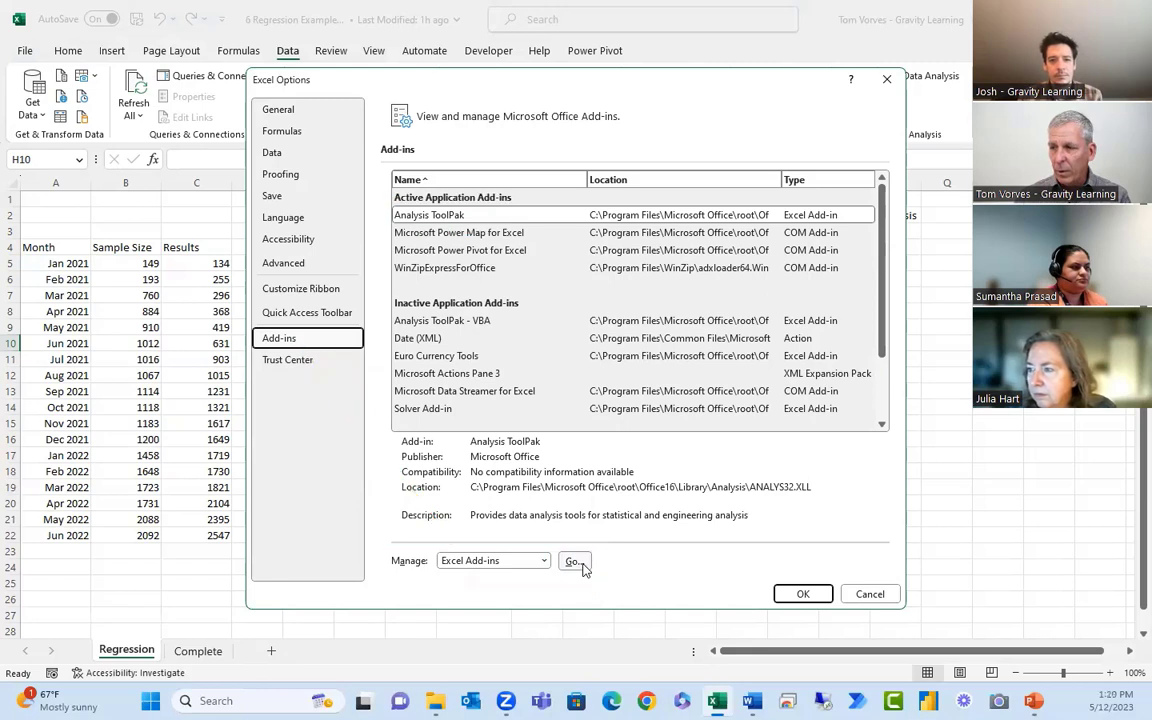
Inspect the available Excel add-ins for Analysis ToolPak and close the list without changes
click(575, 560)
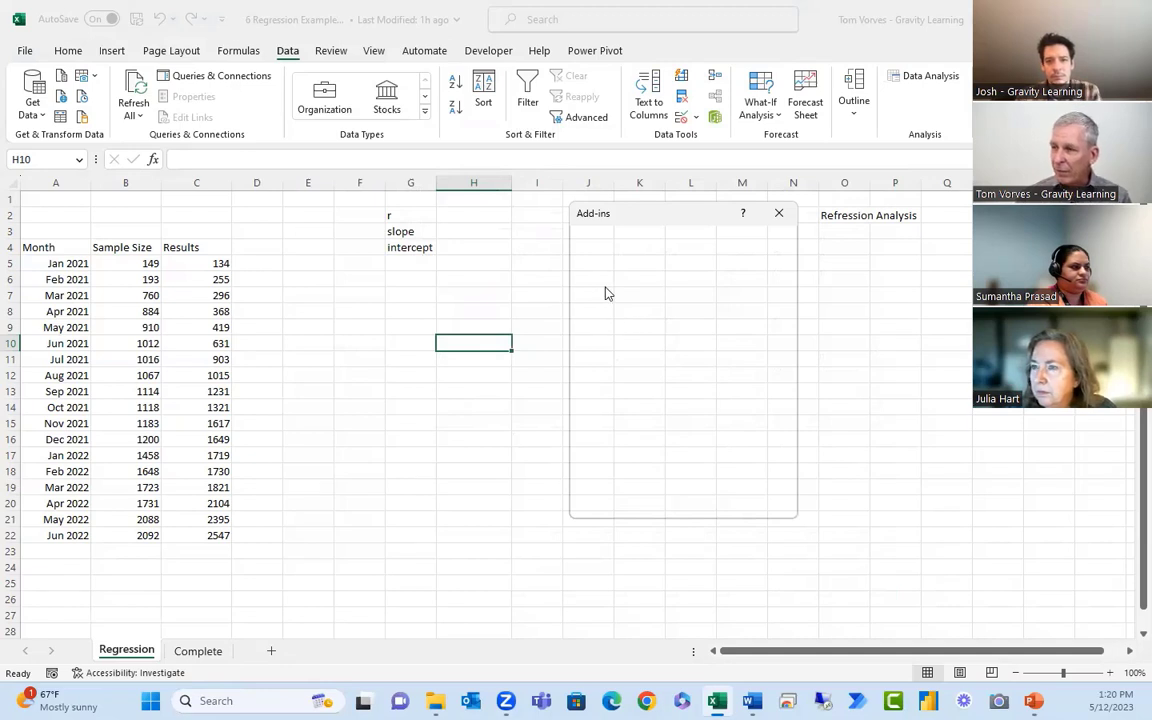
drag(679, 222, 620, 235)
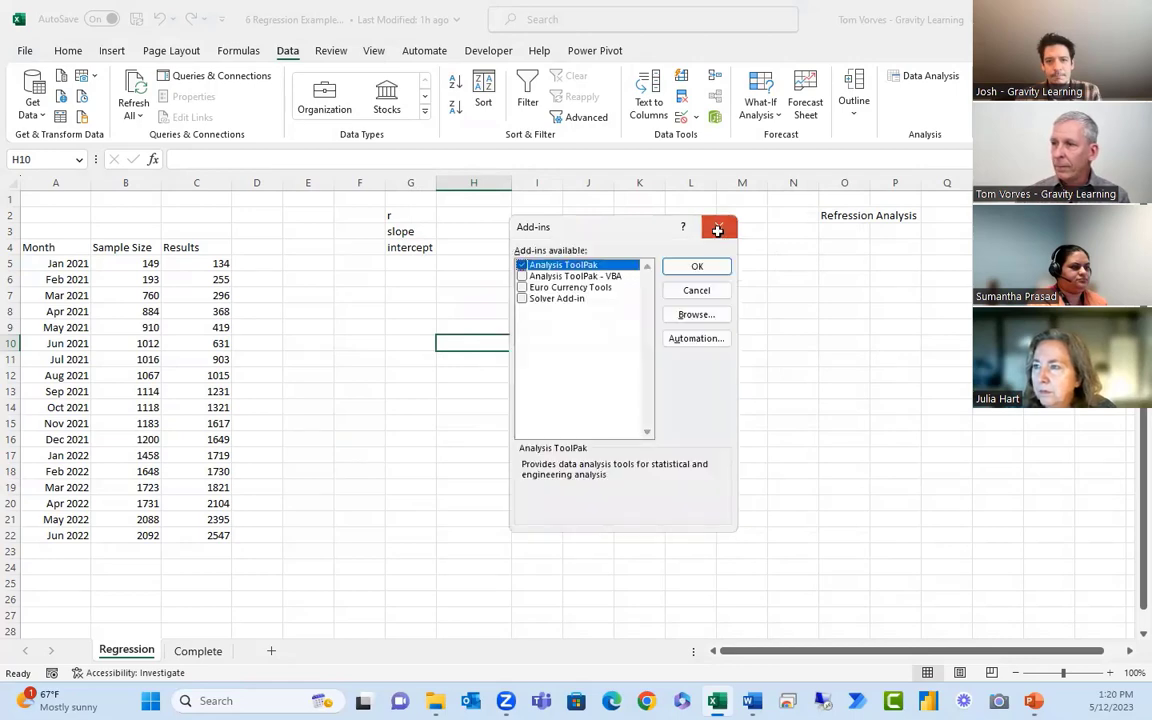
click(717, 230)
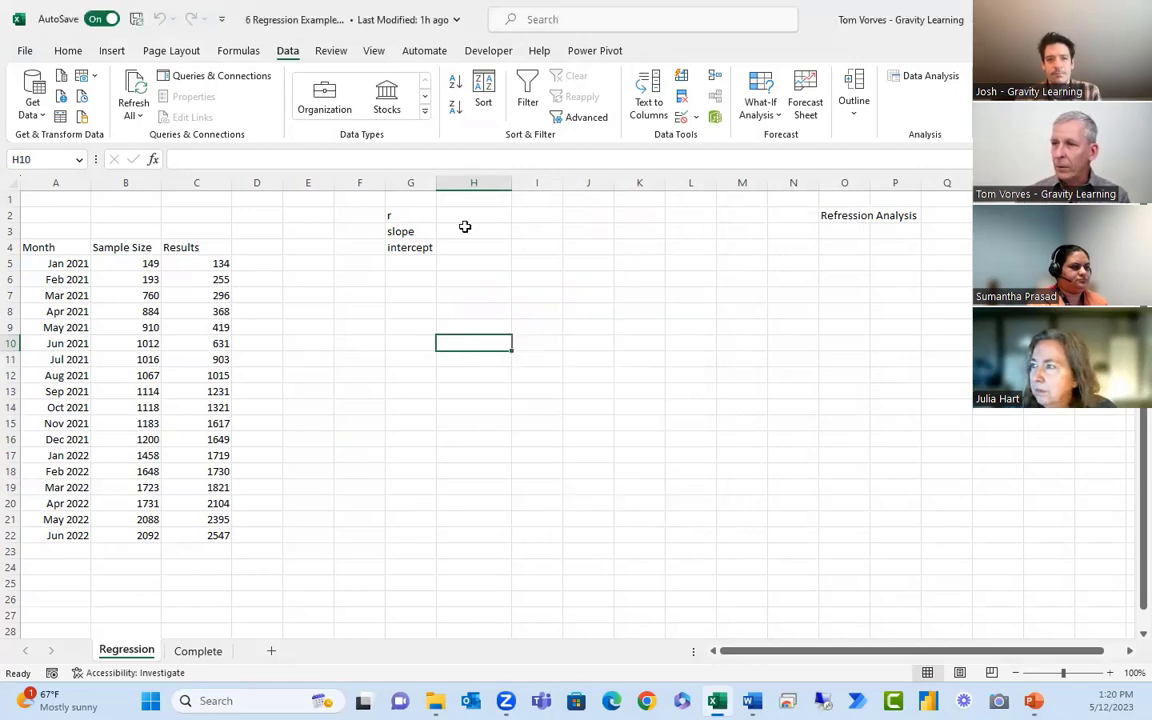
Revisit the Excel Add-ins list through Excel Options, check the Analysis ToolPak entry, cancel, and select cell G18 on the Regression sheet
click(36, 53)
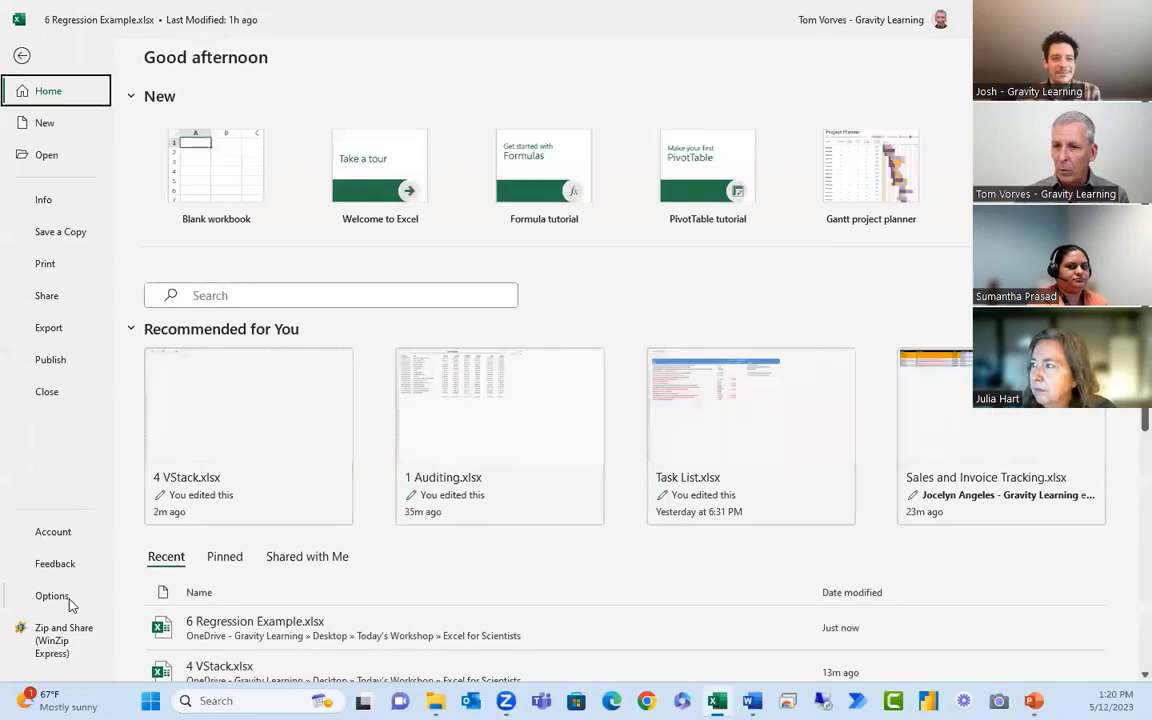
click(71, 604)
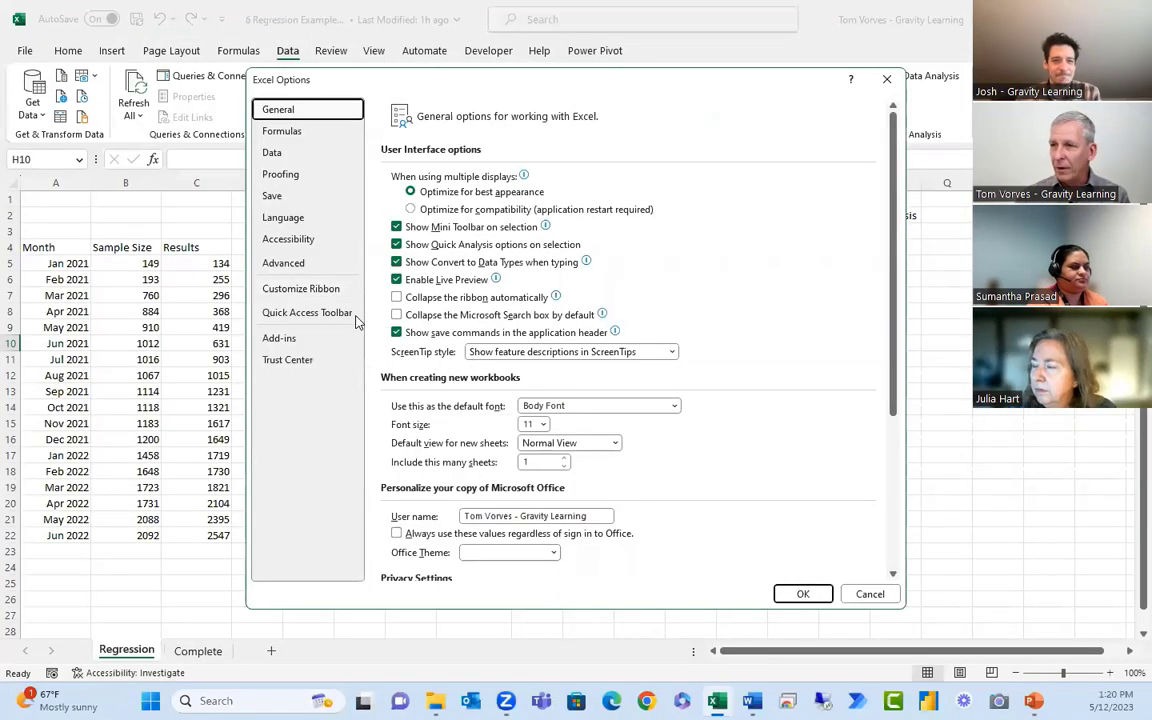
click(280, 338)
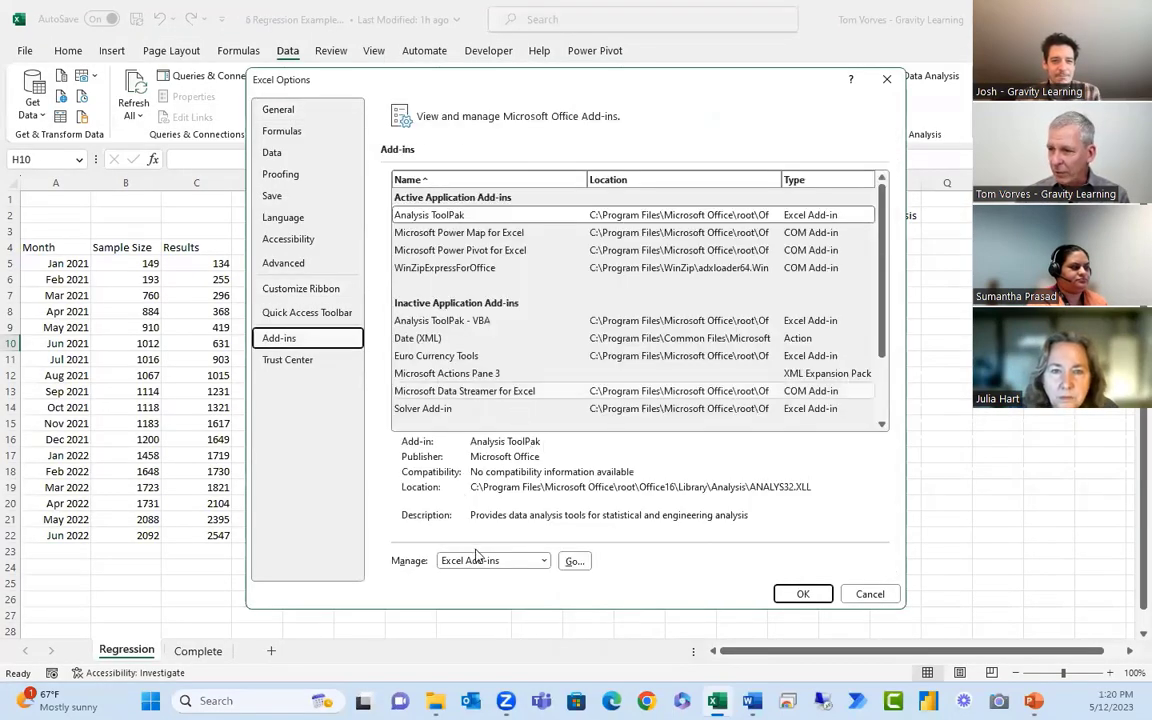
click(575, 563)
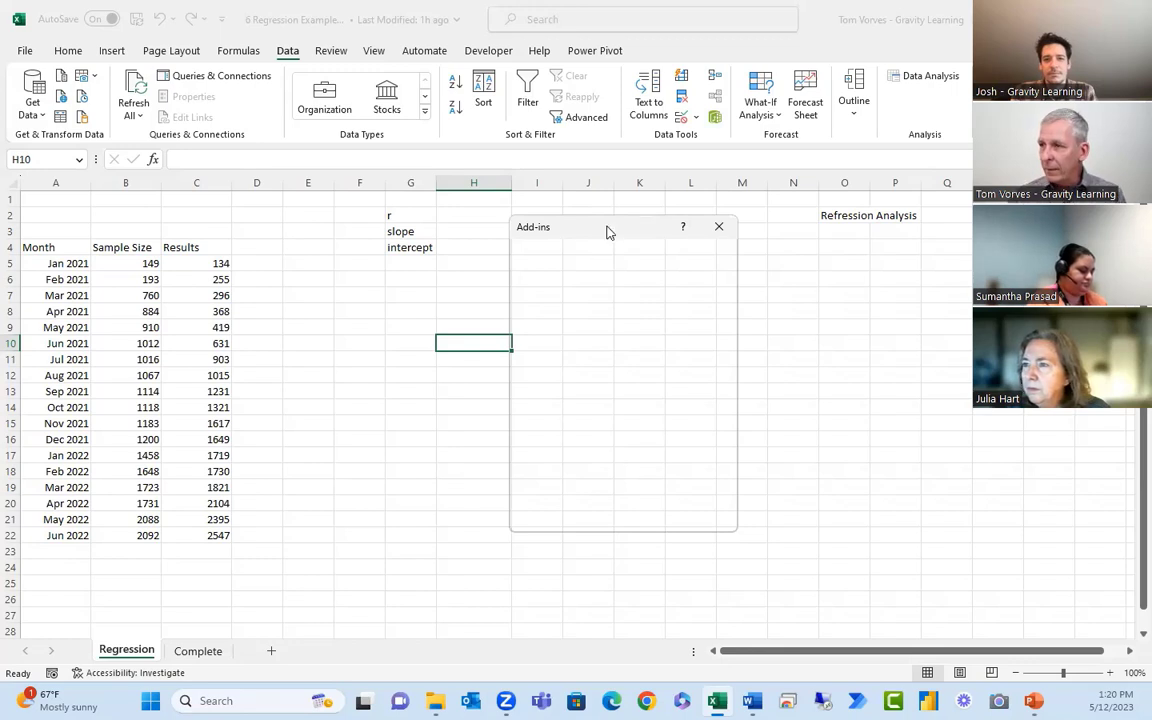
drag(607, 231, 627, 273)
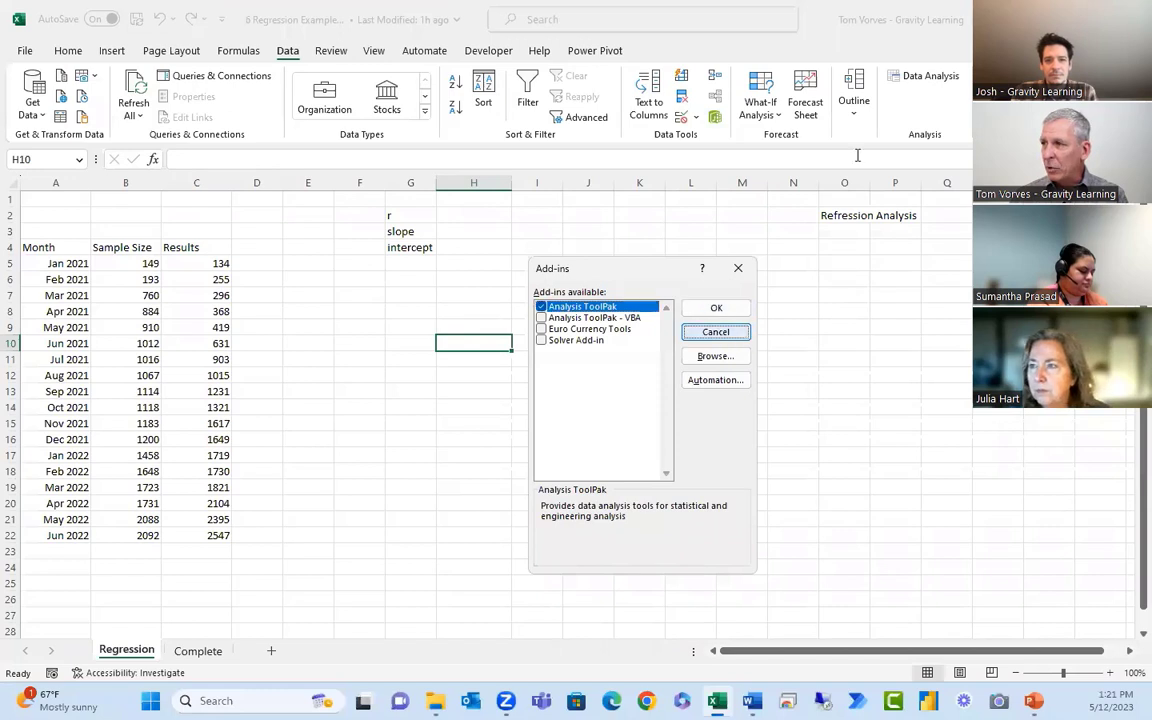
click(399, 468)
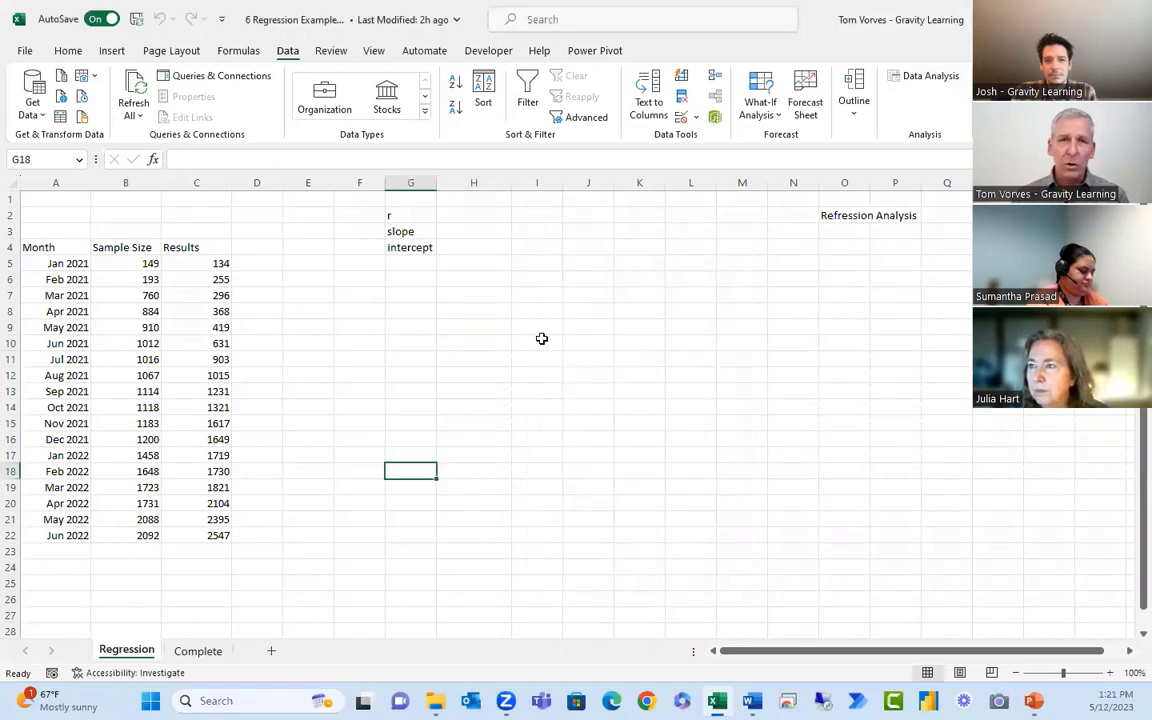
Set up a Regression analysis with Results C5:C22 as the Y range and Sample Size B5:B22 as the X range
click(916, 80)
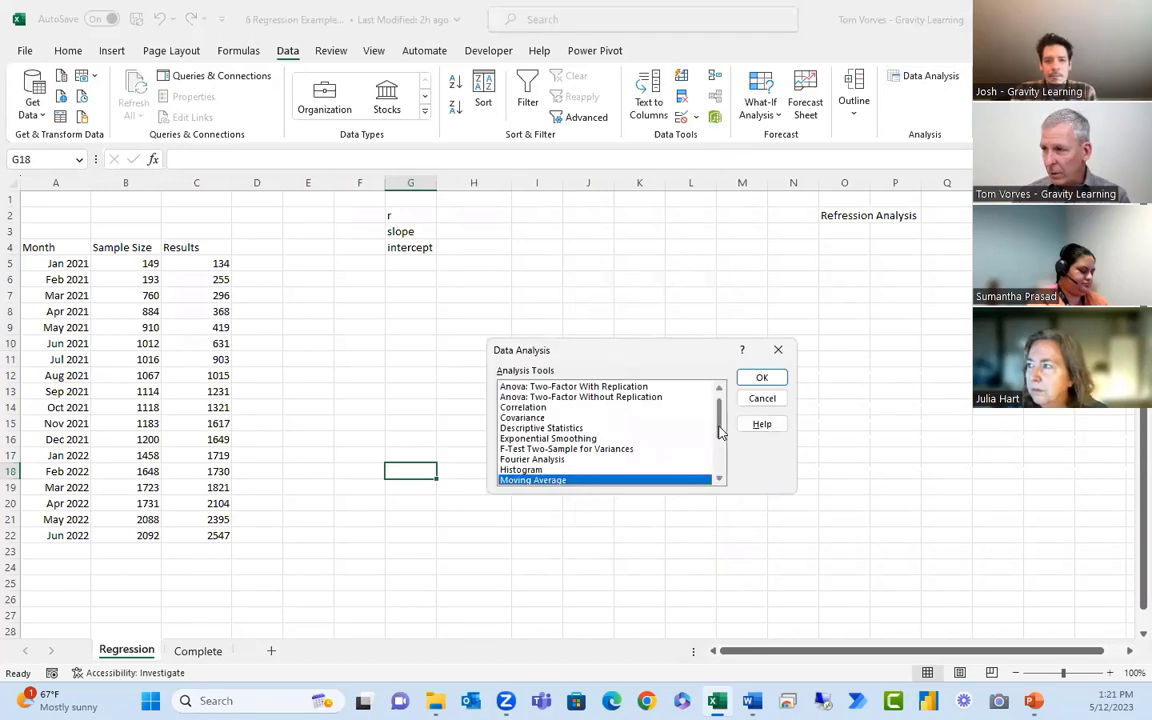
scroll(719, 430, down, 2)
click(555, 470)
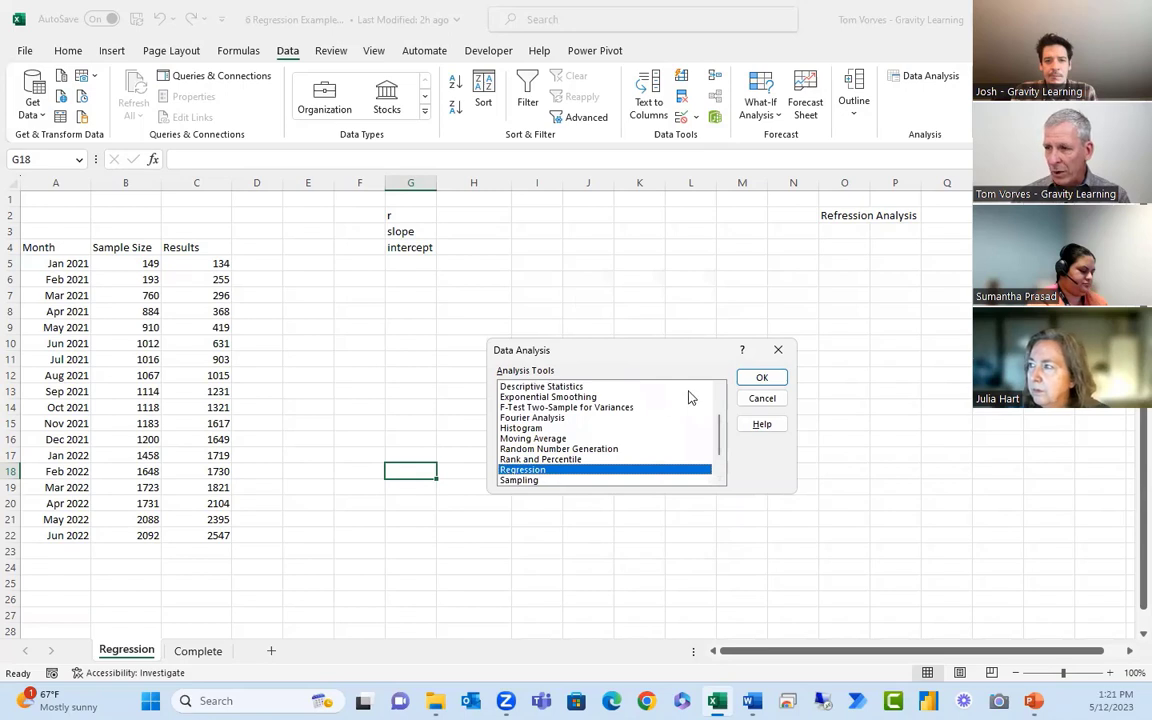
click(762, 378)
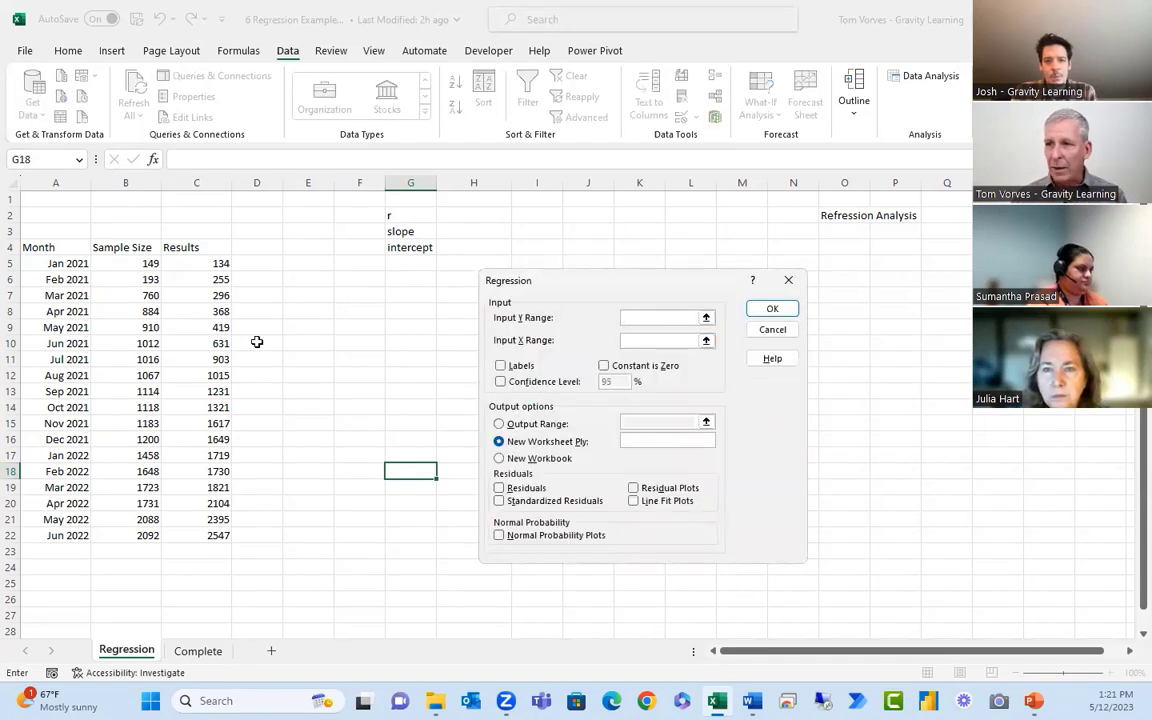
drag(219, 265, 203, 537)
click(671, 341)
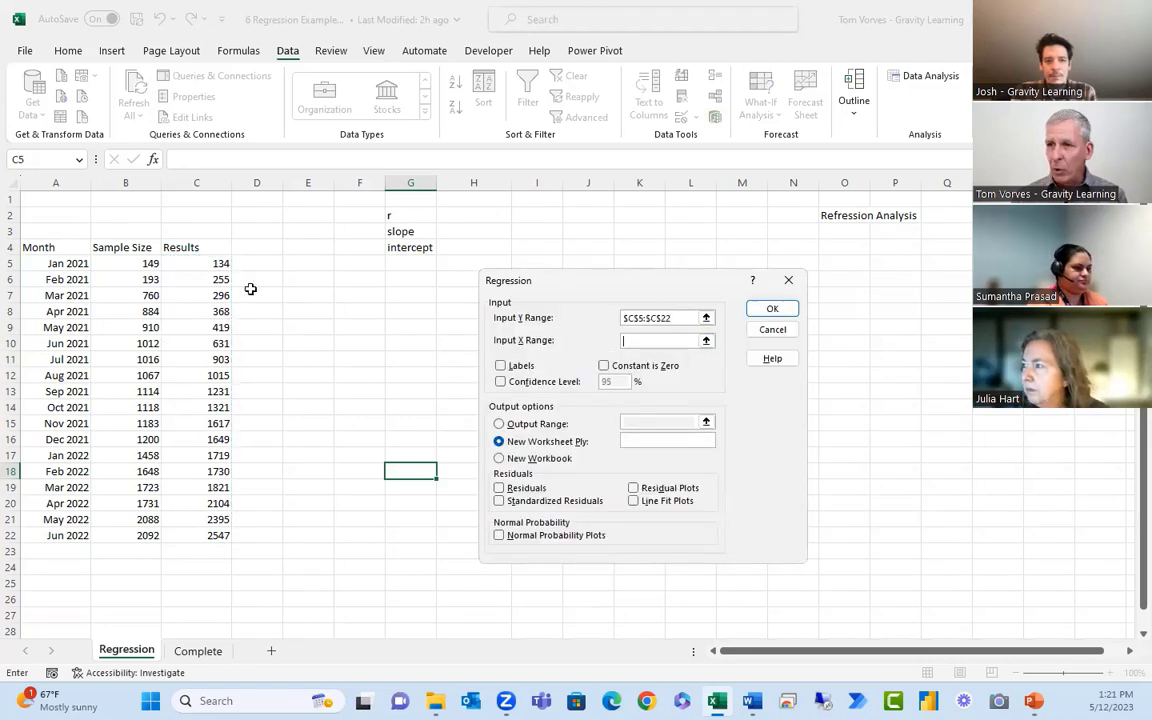
drag(128, 263, 131, 535)
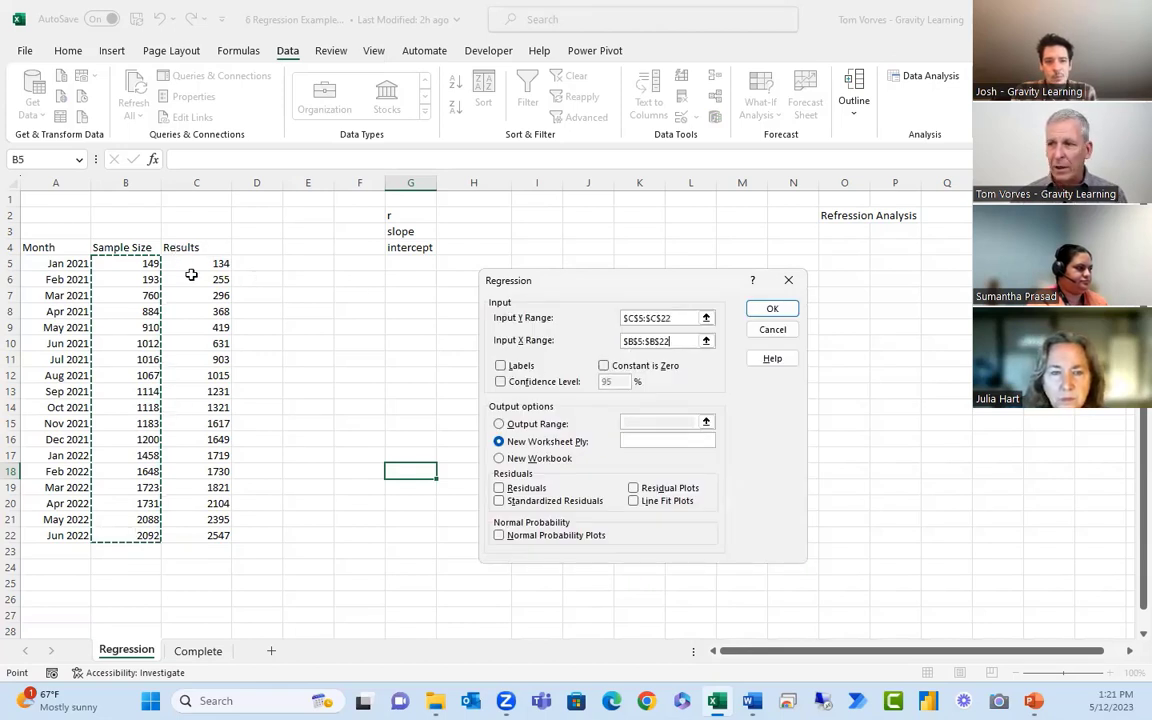
Run the regression with Residuals included and its output range starting at cell O4, and look over the output tables
click(499, 424)
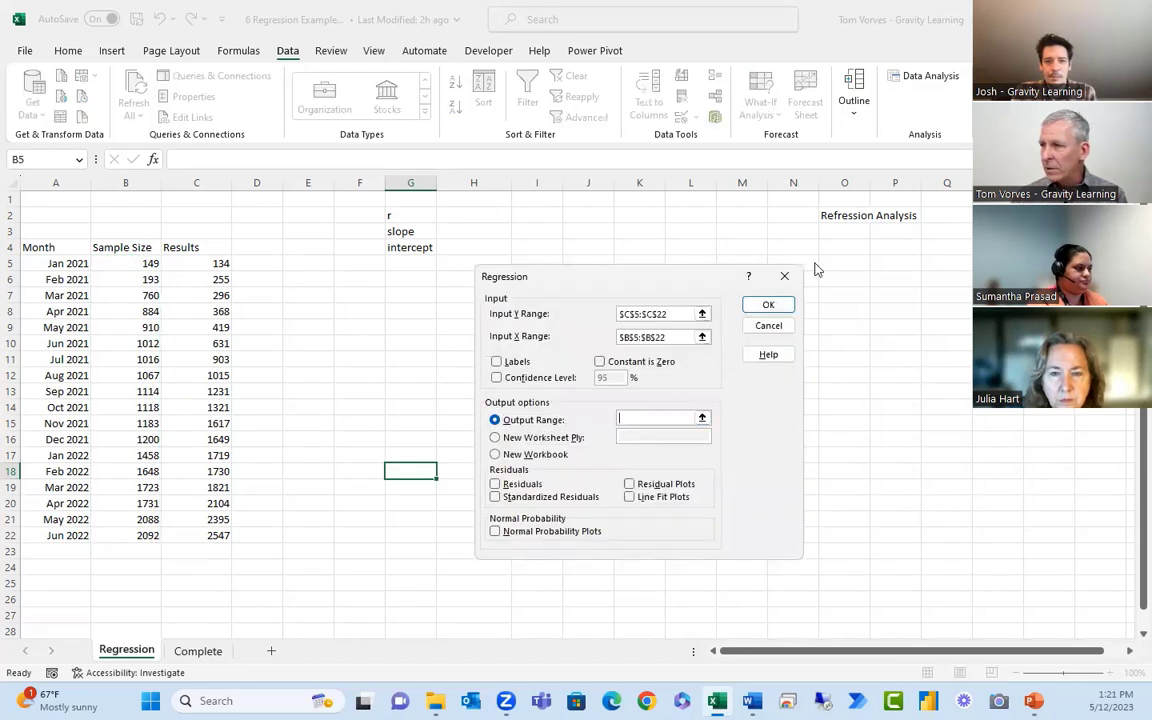
click(845, 248)
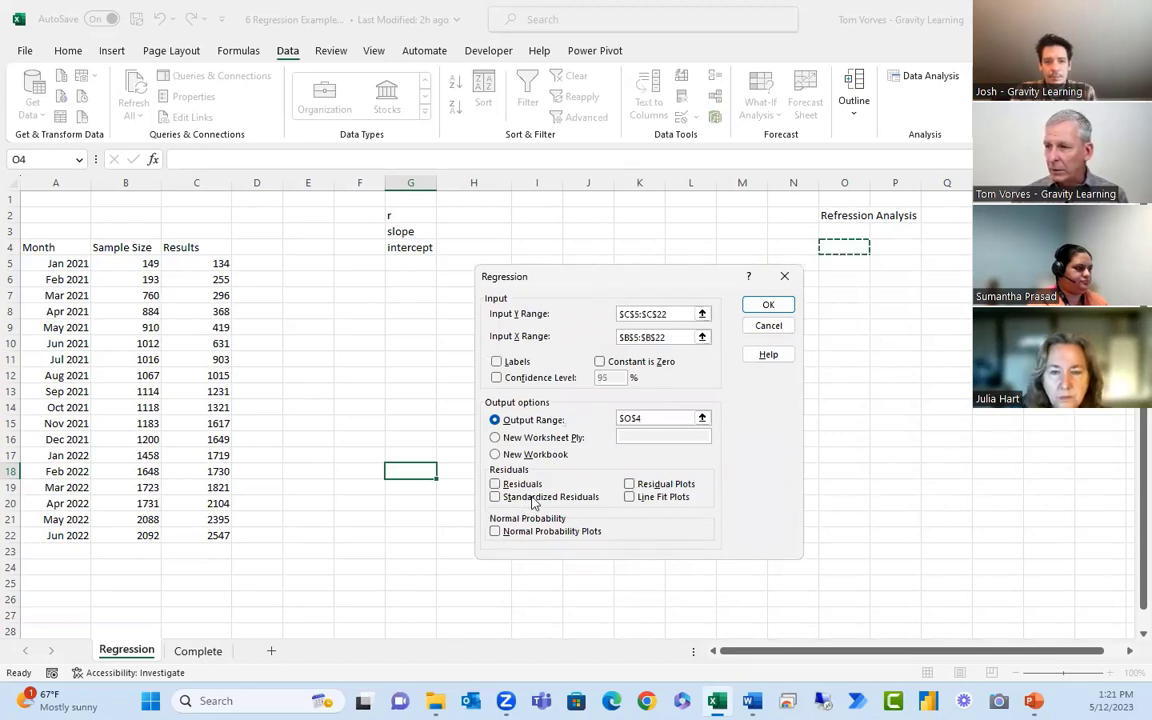
click(500, 484)
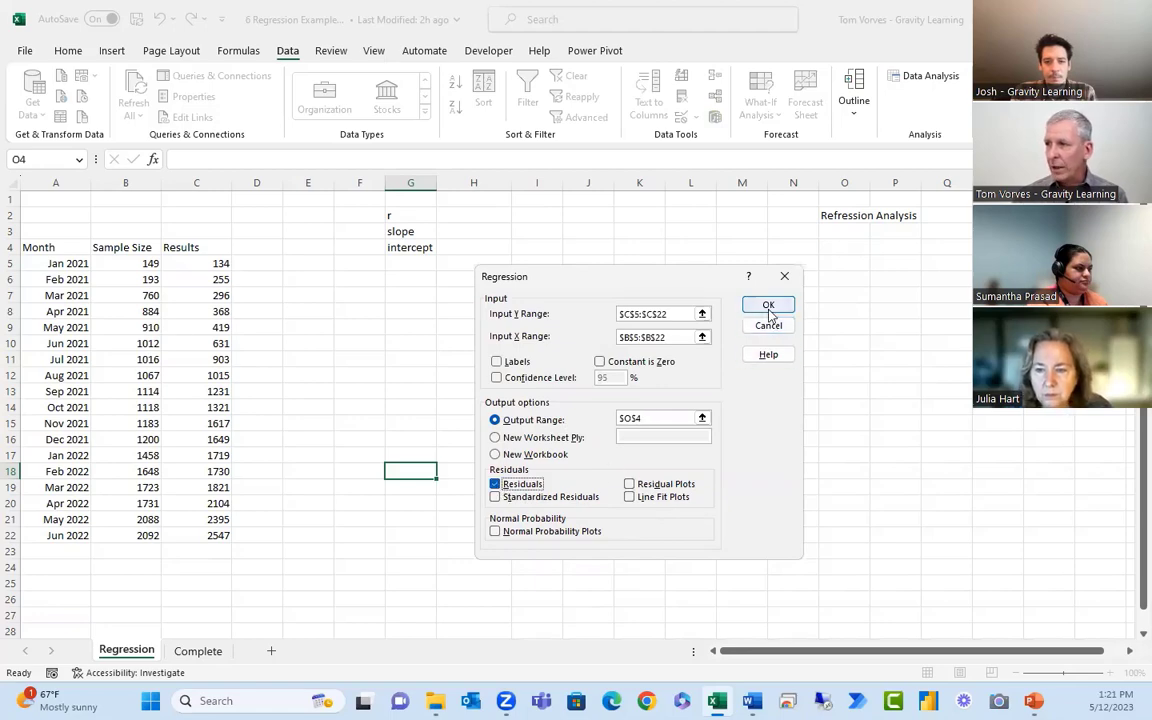
click(768, 306)
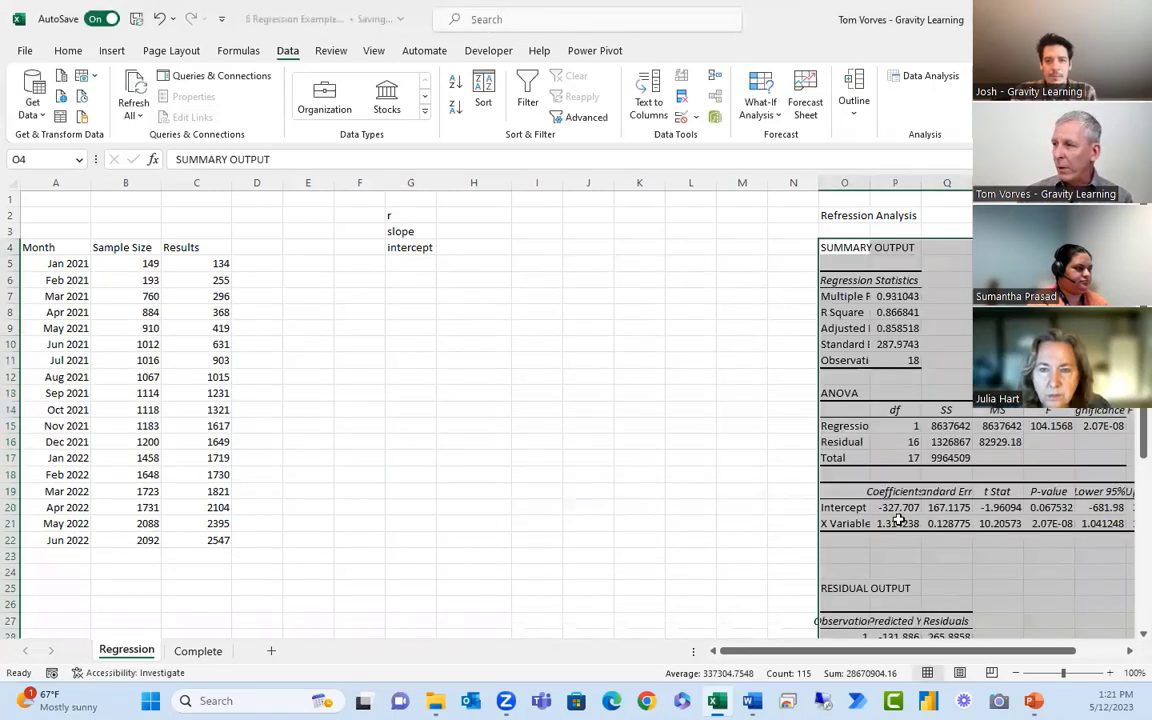
click(752, 537)
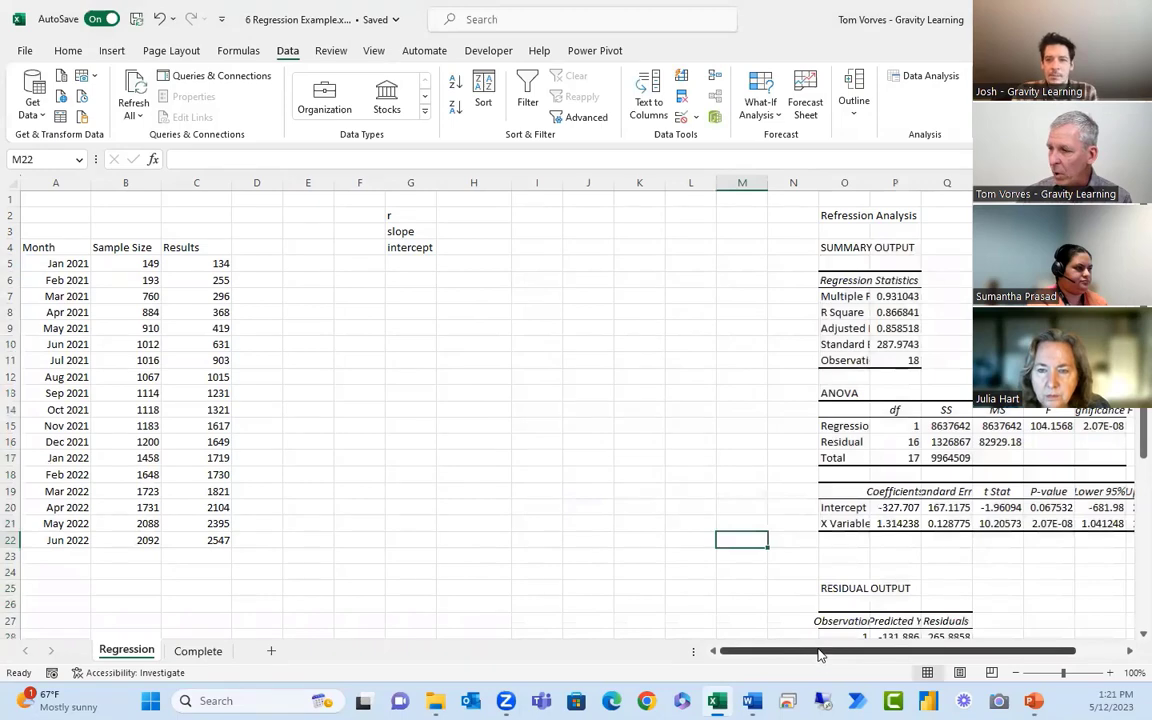
scroll(800, 595, right, 3)
click(932, 617)
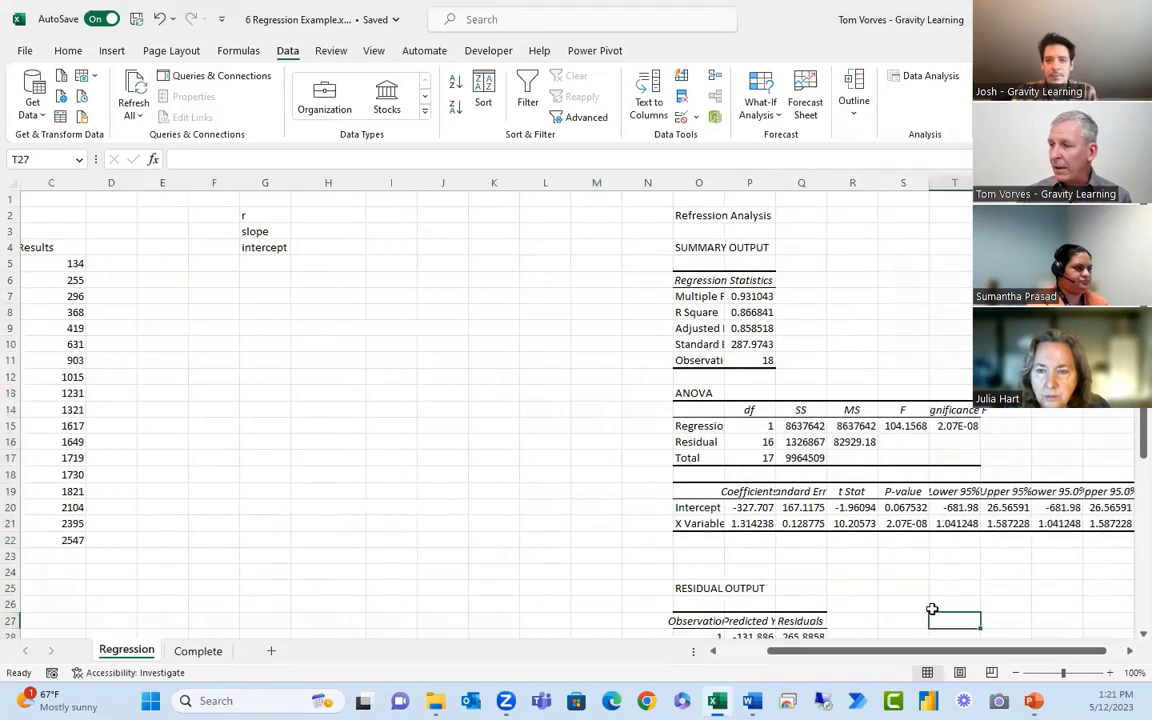
scroll(931, 608, down, 3)
scroll(931, 608, up, 3)
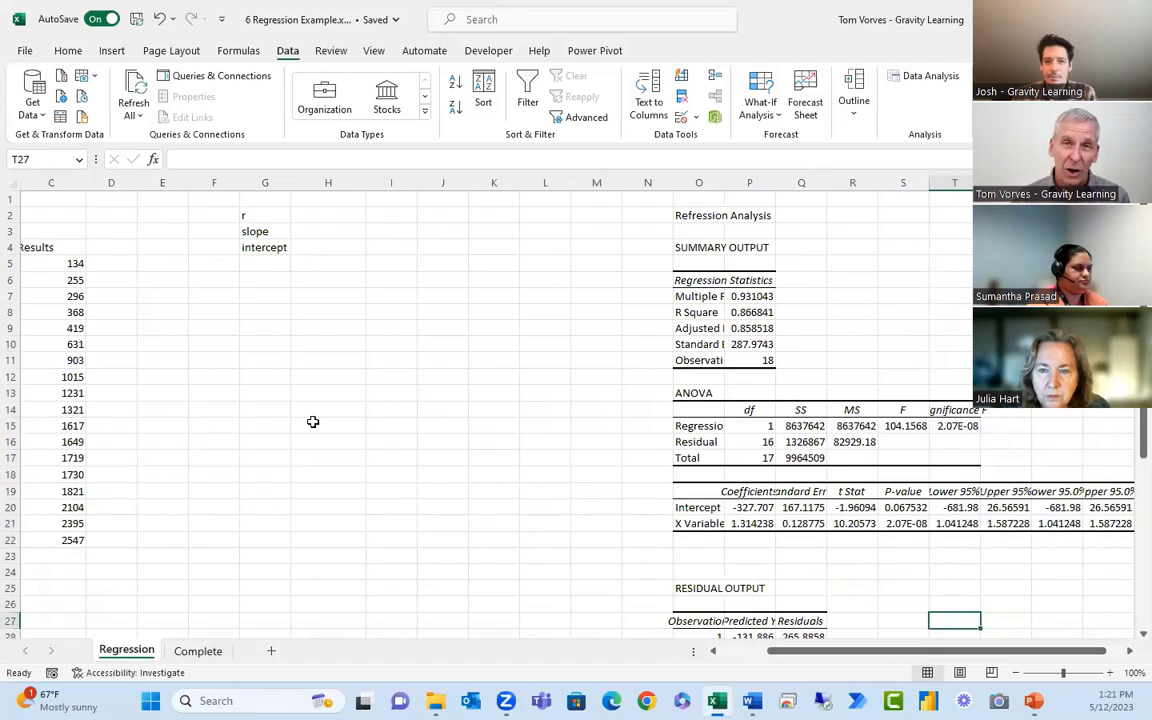
click(318, 214)
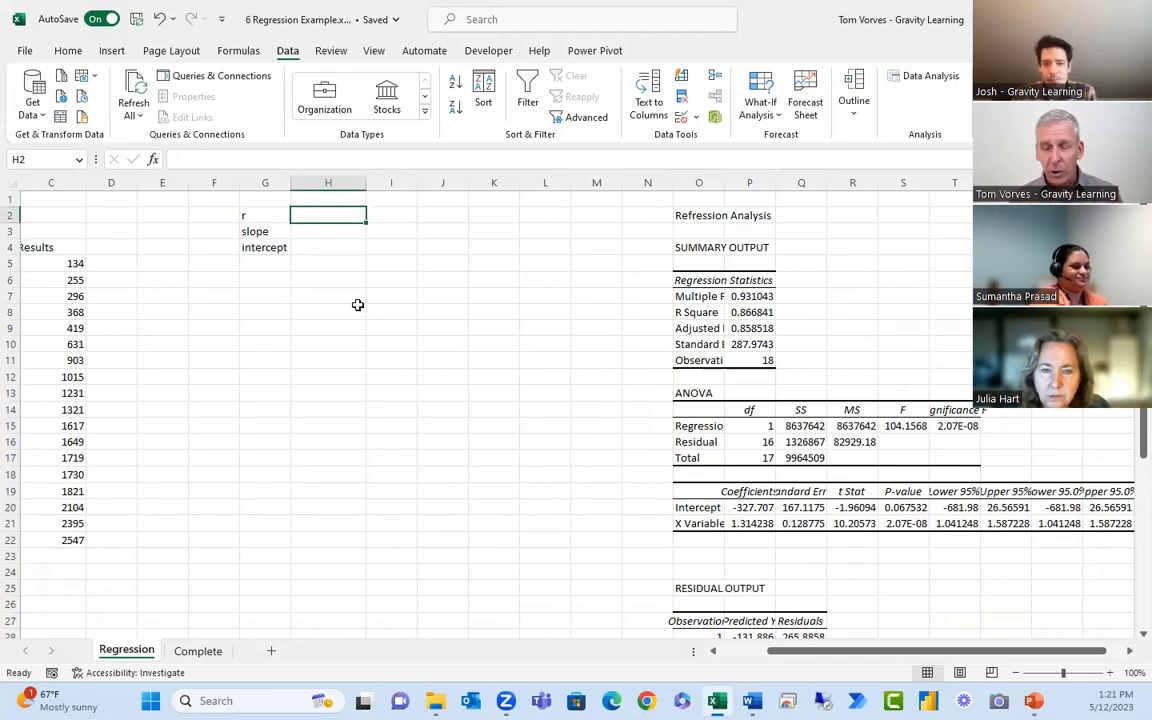
text(=)
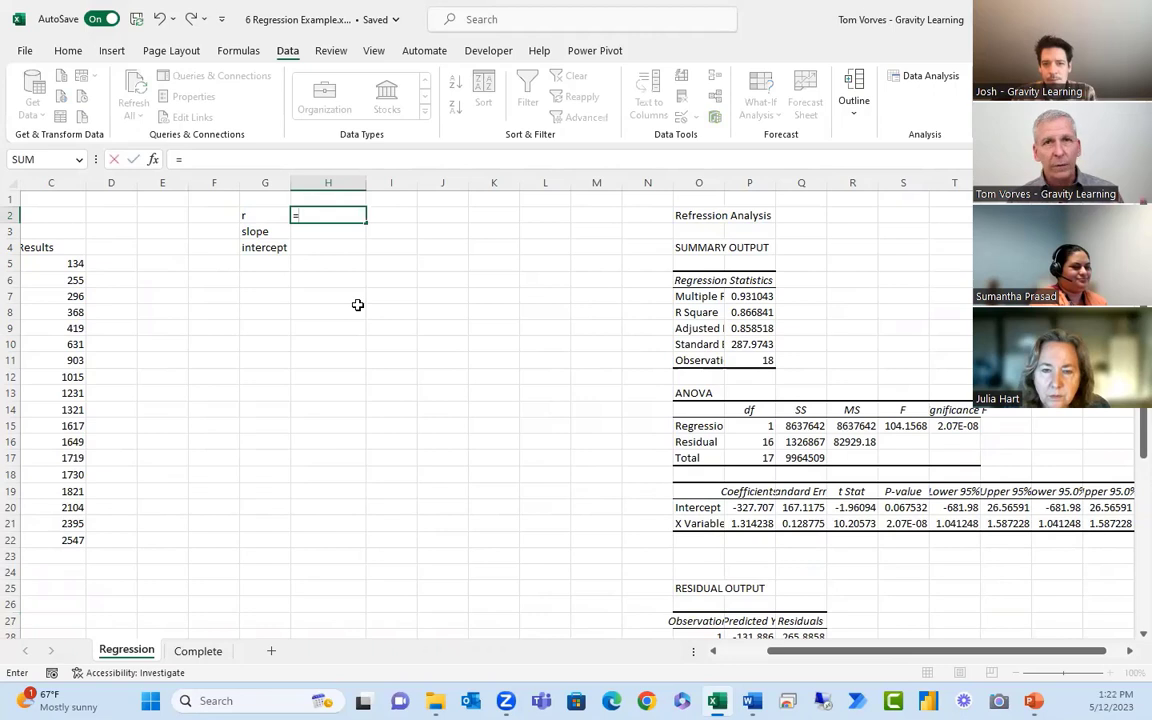
text(slo)
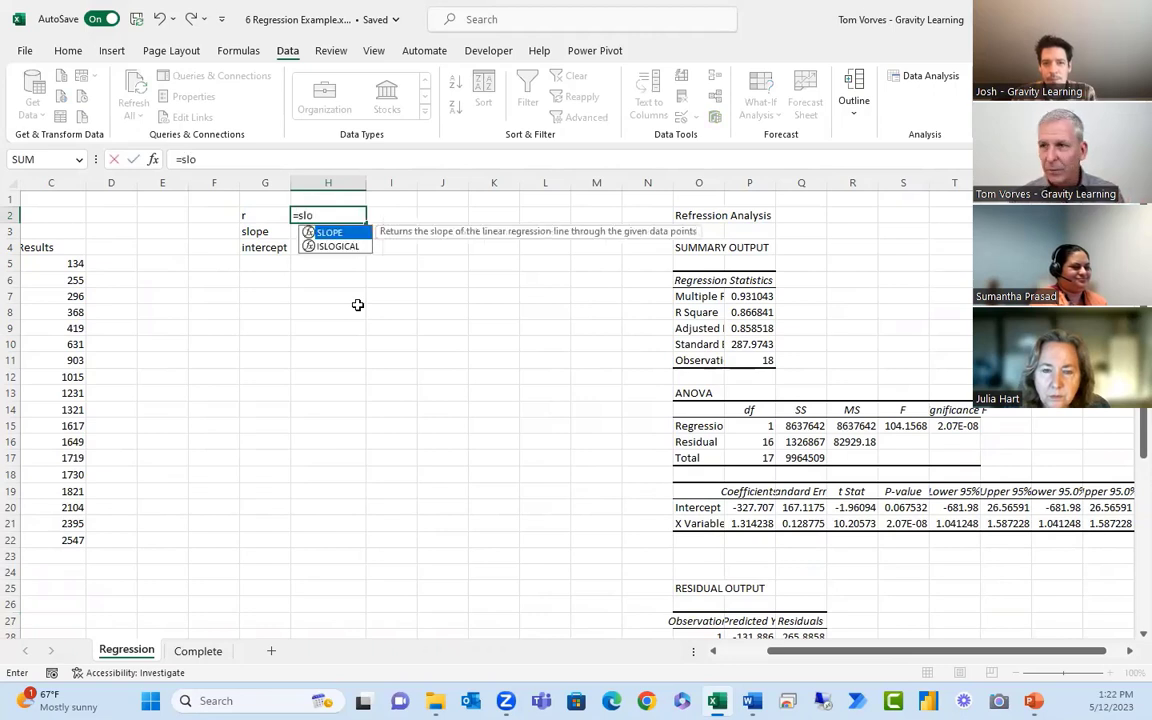
key(BackSpace)
key(BackSpace)
key(BackSpace)
key(BackSpace)
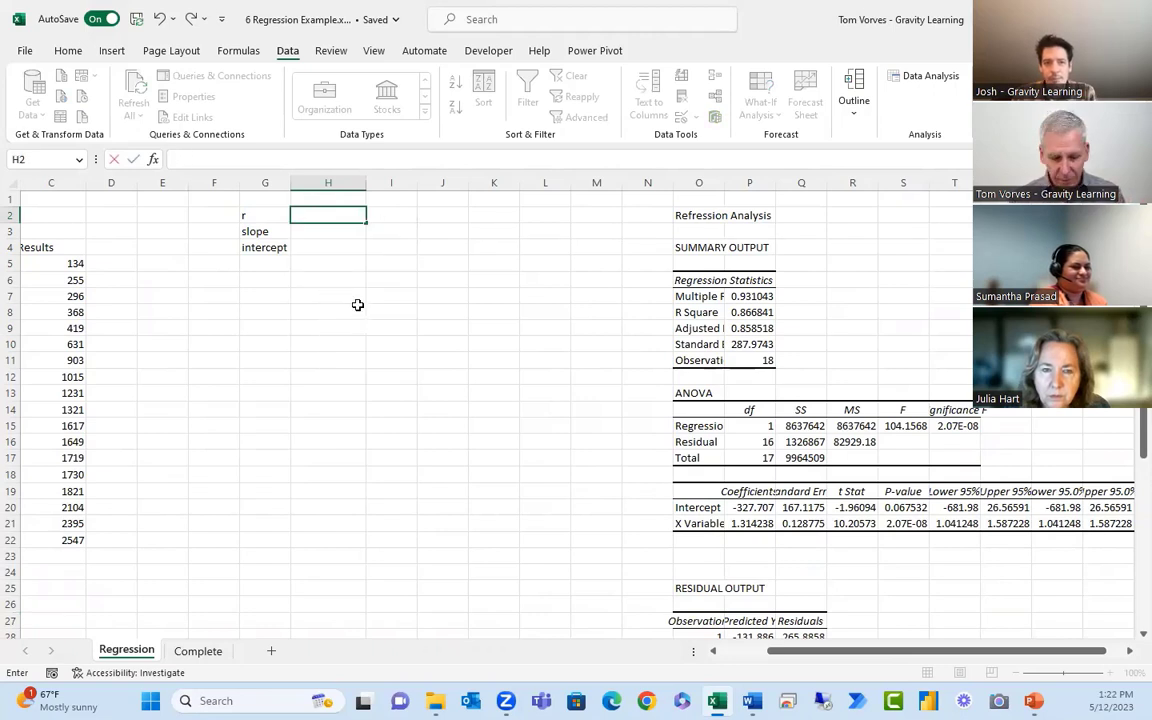
text(=c)
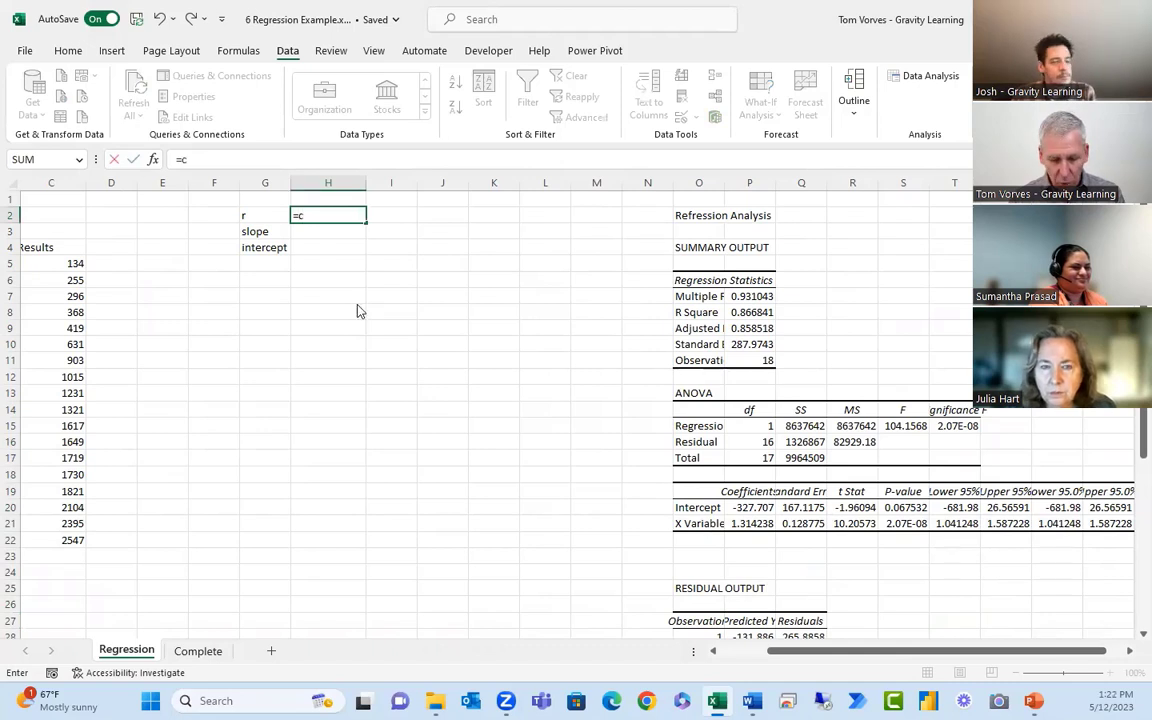
text(ore)
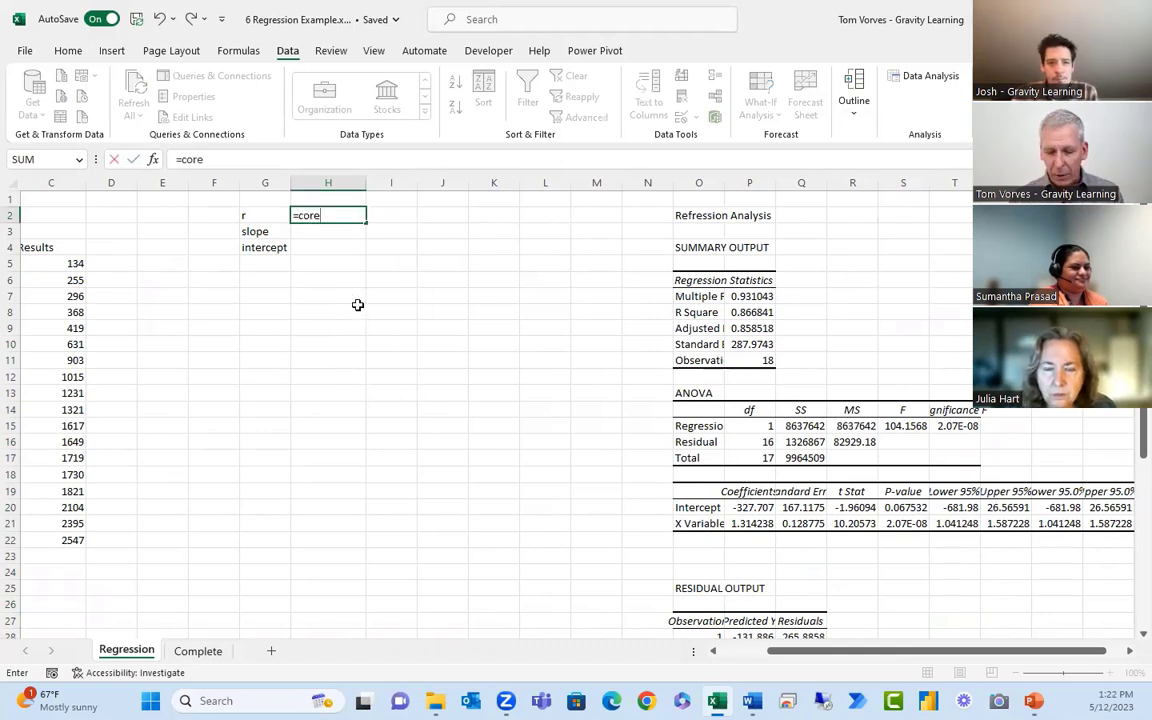
key(BackSpace)
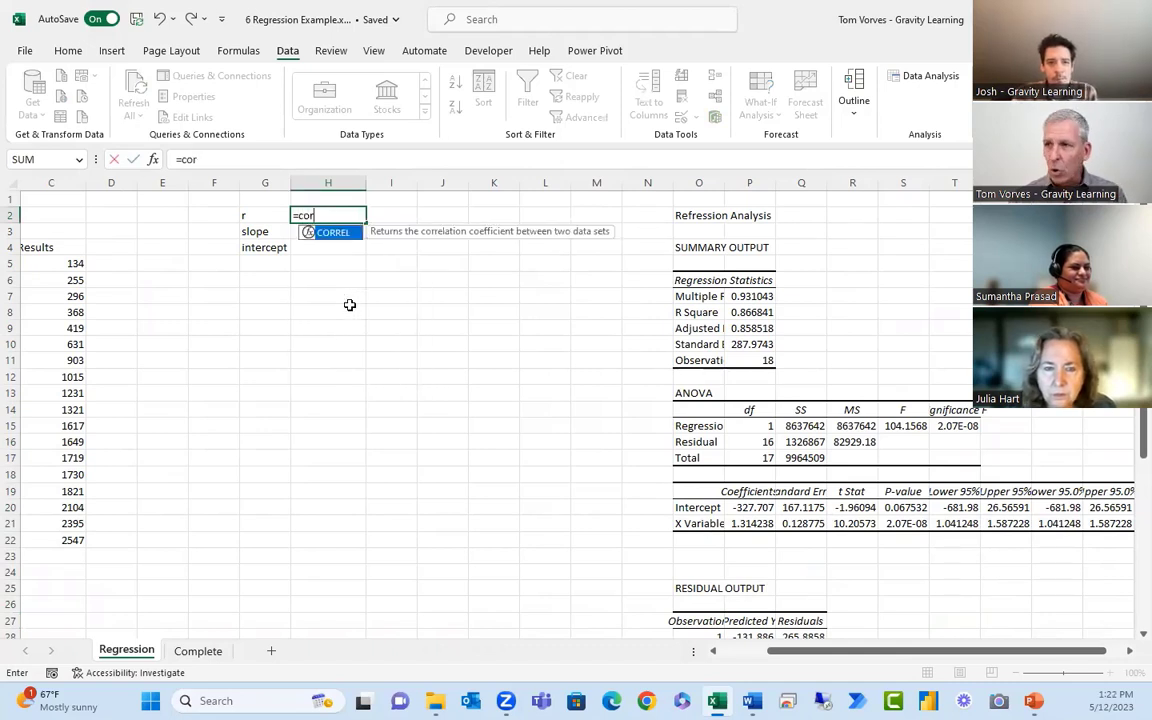
double_click(343, 236)
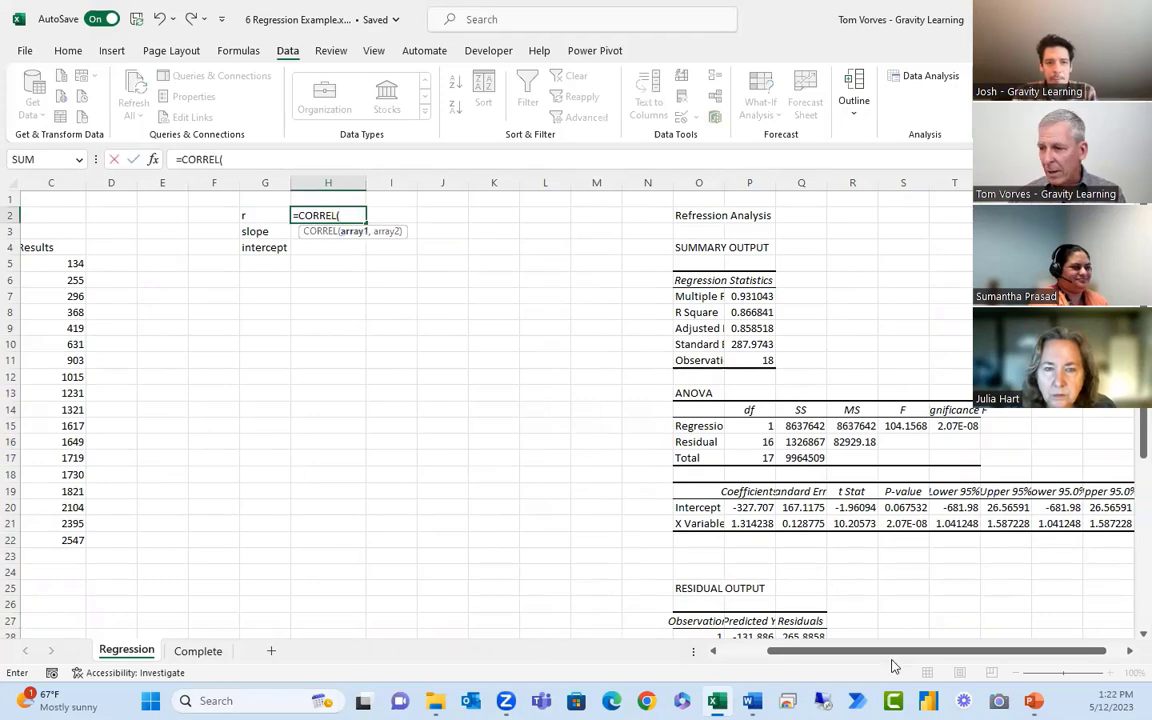
scroll(785, 570, left, 2)
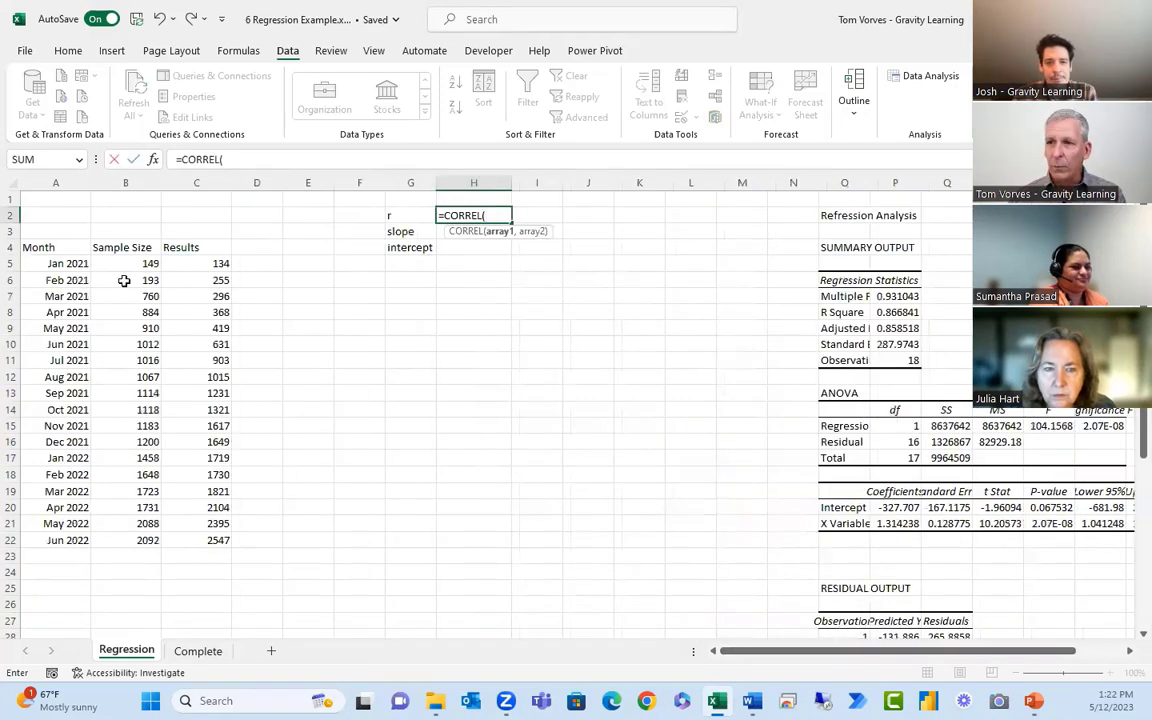
drag(129, 265, 121, 533)
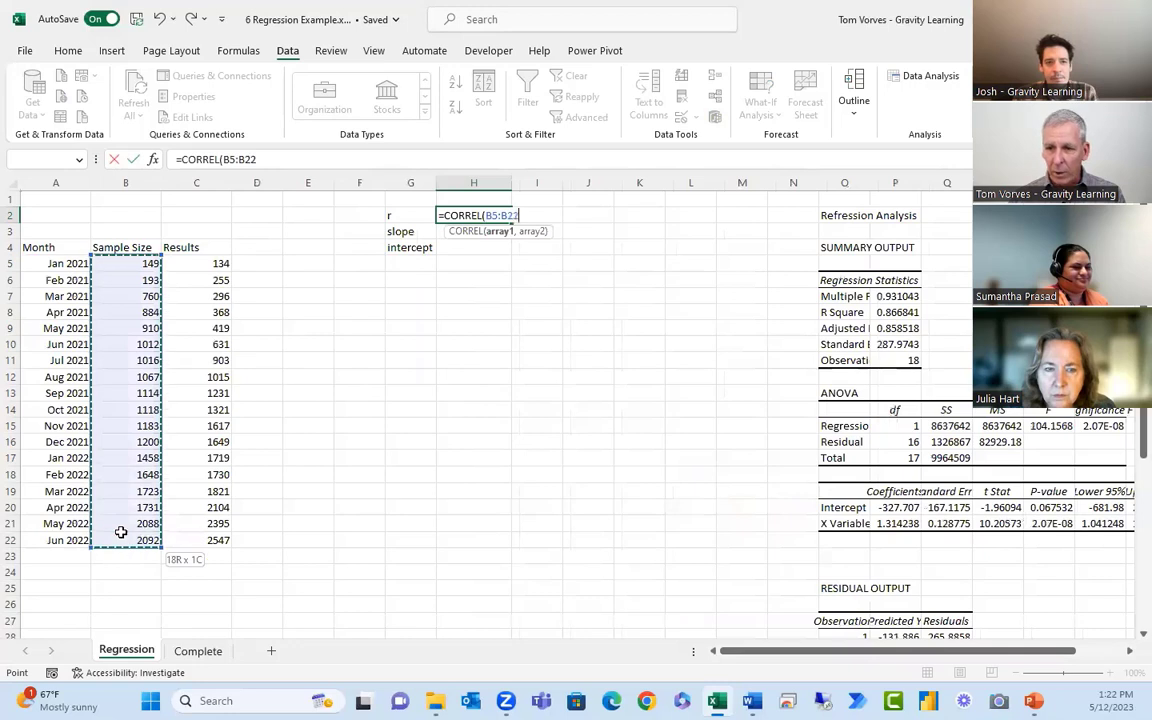
text(,)
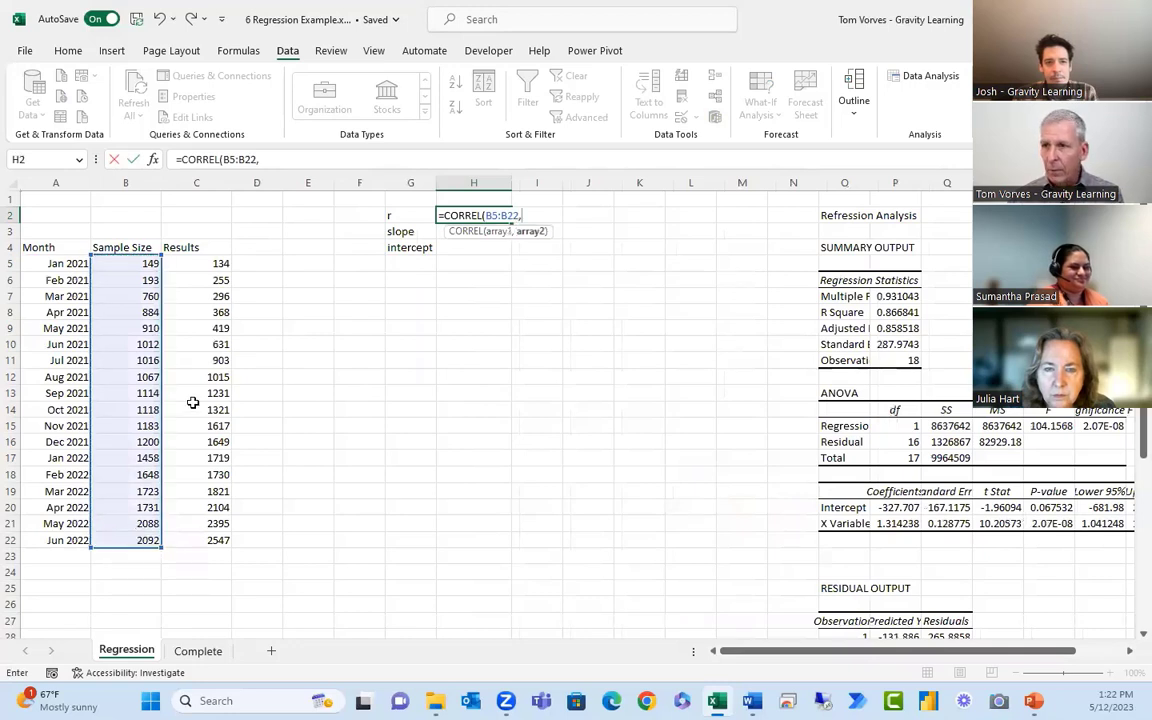
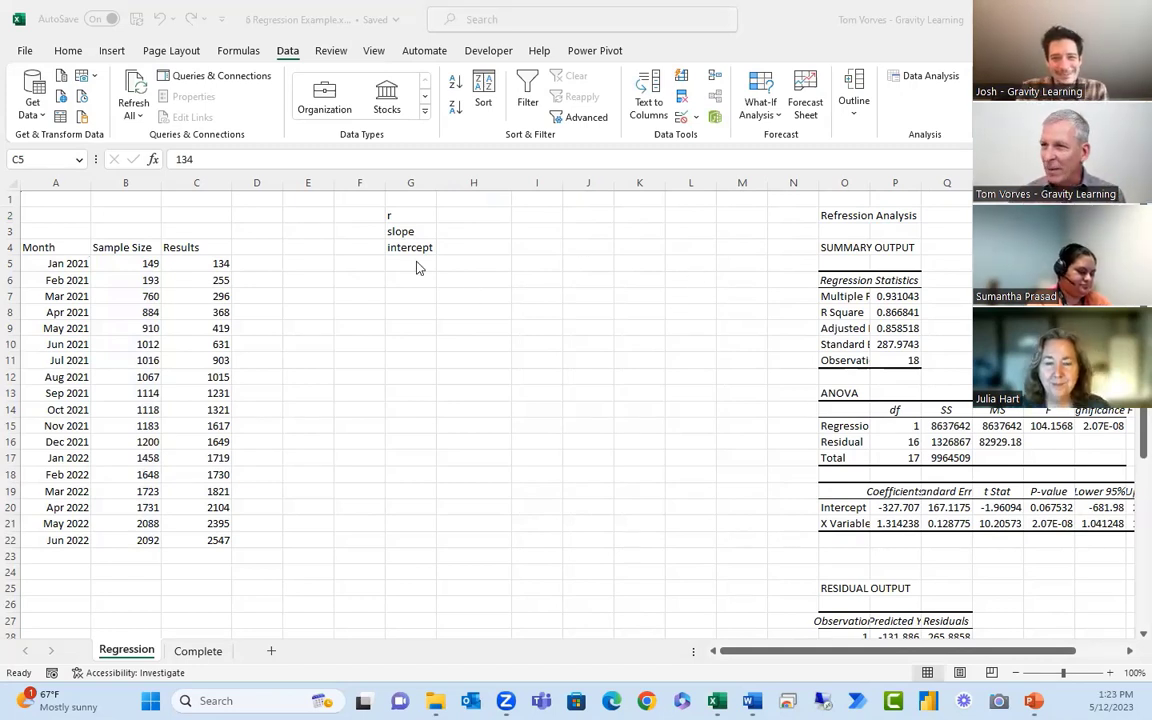
Calculate r in H2 with =CORREL(B5:B22,C5:C22) and point out the matching Multiple R value in the regression output
click(473, 218)
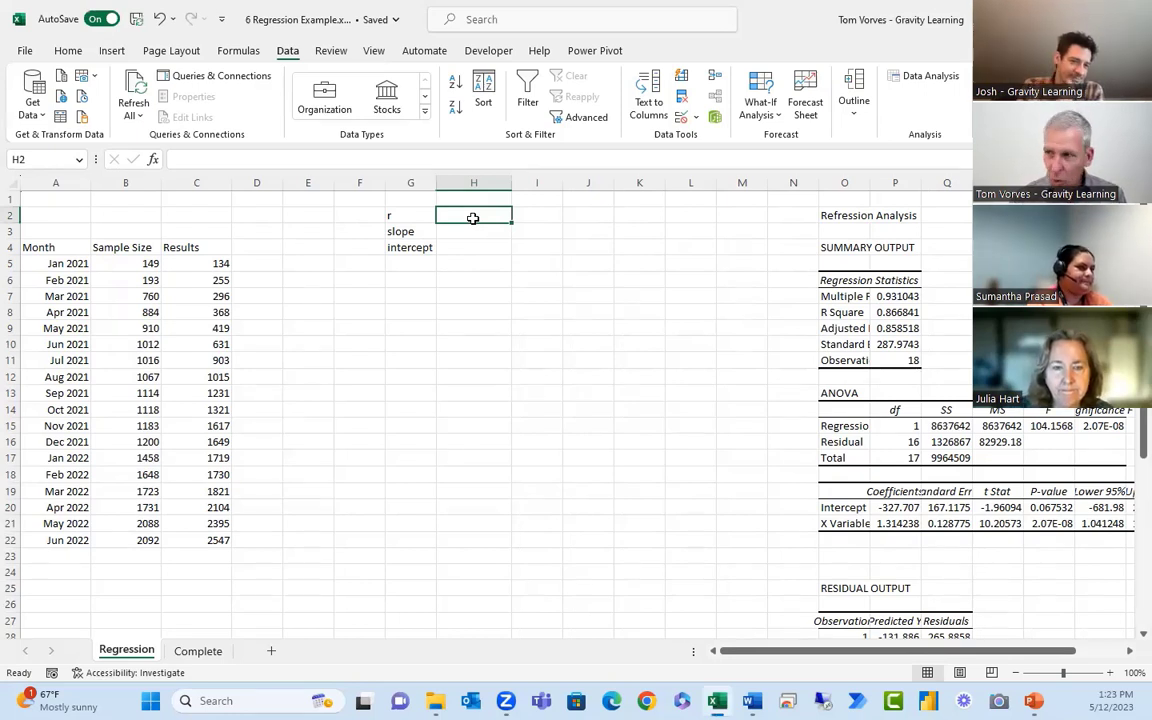
text(=corre)
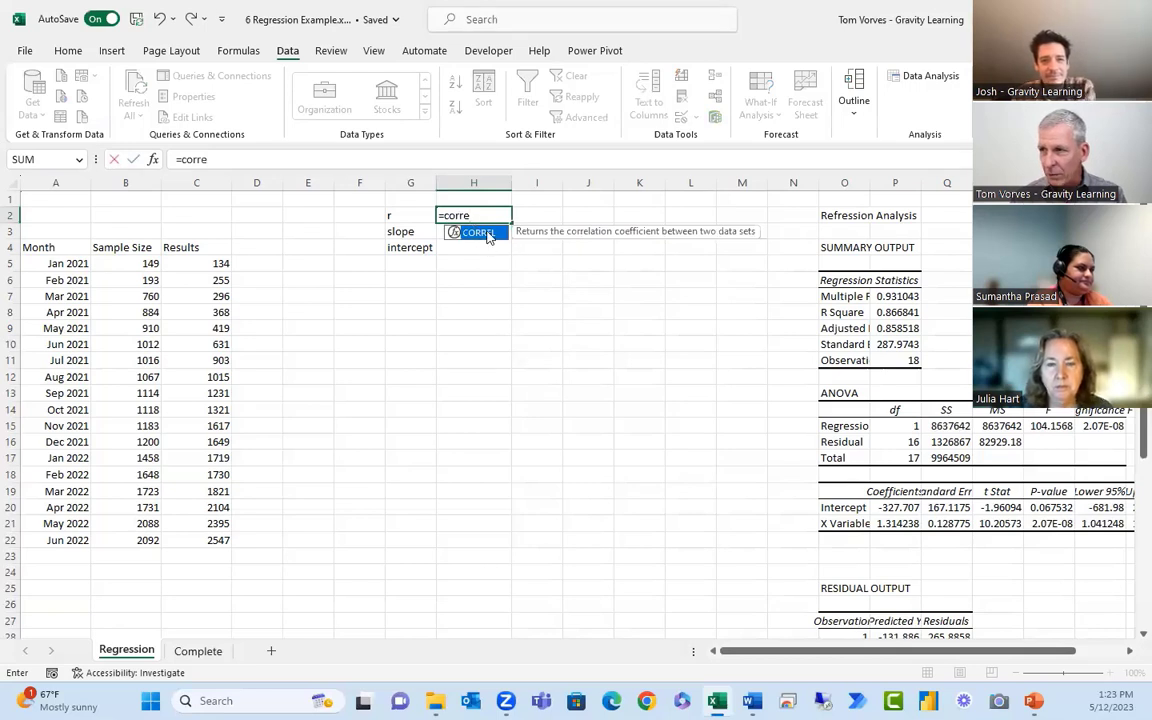
double_click(484, 233)
drag(140, 263, 126, 540)
text(,)
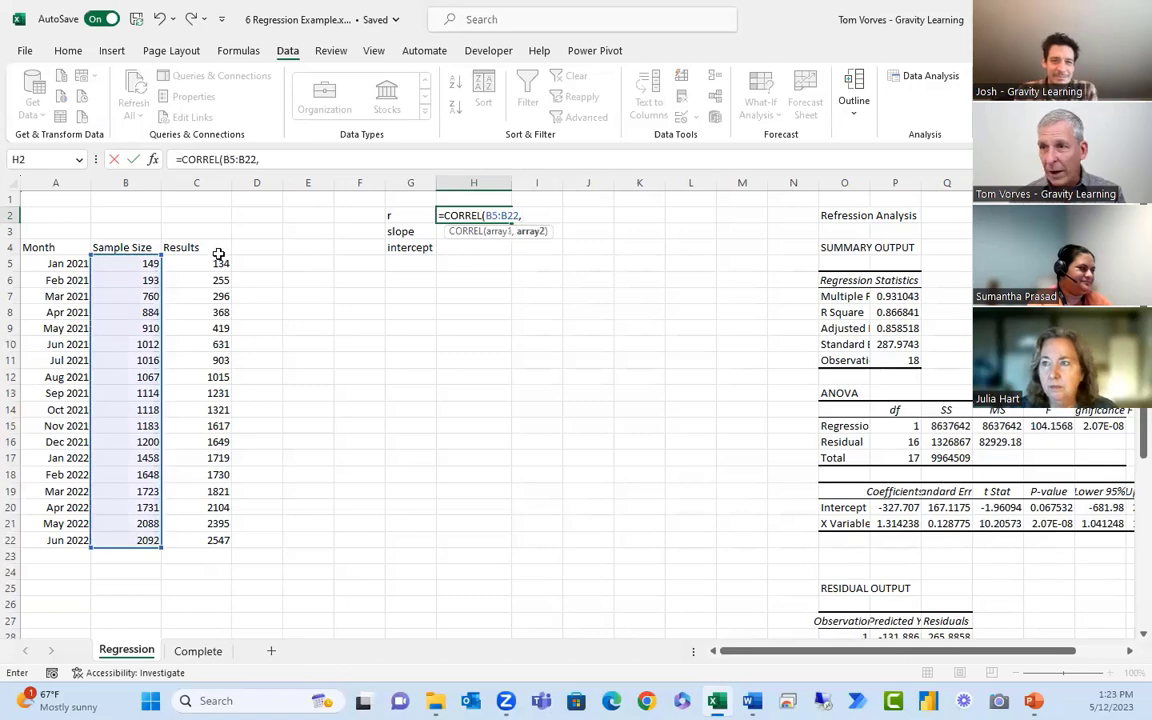
drag(205, 263, 196, 535)
text(,)
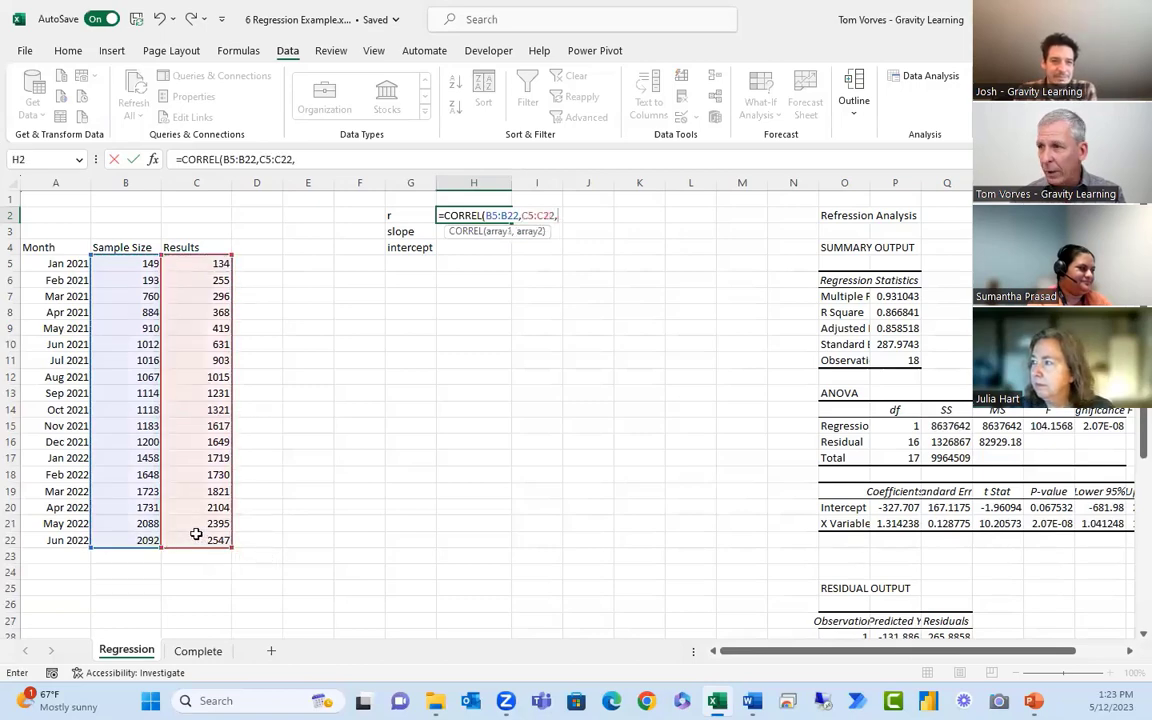
key(BackSpace)
text())
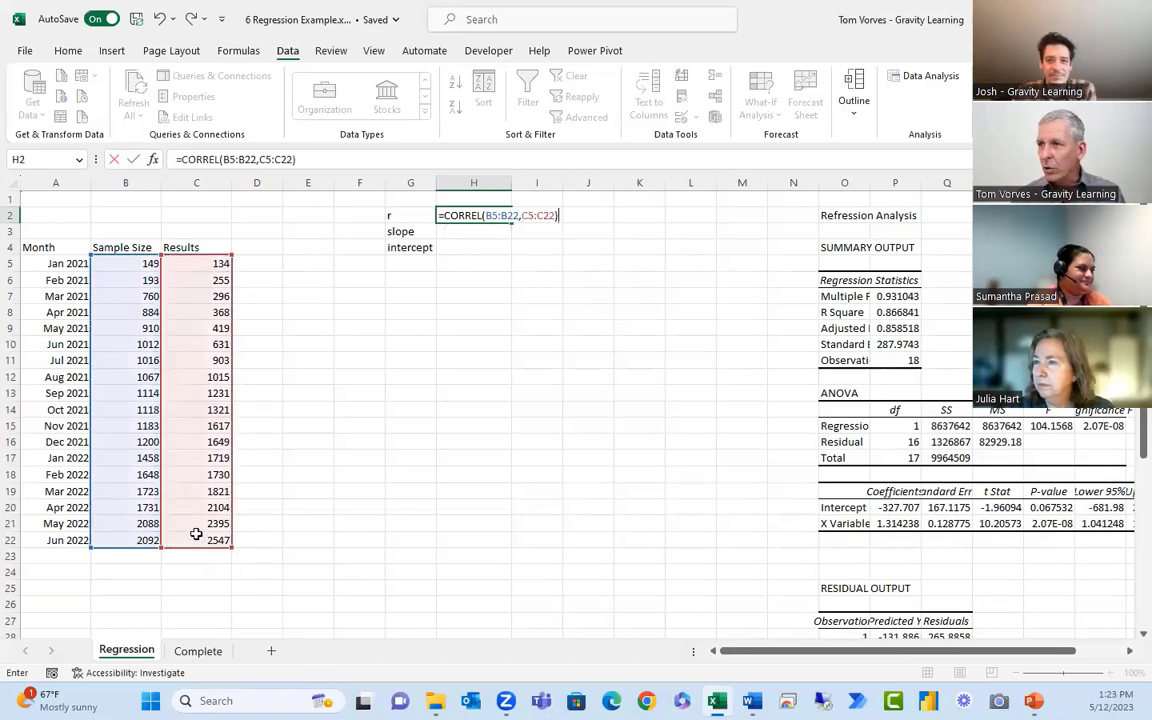
key(ctrl+Return)
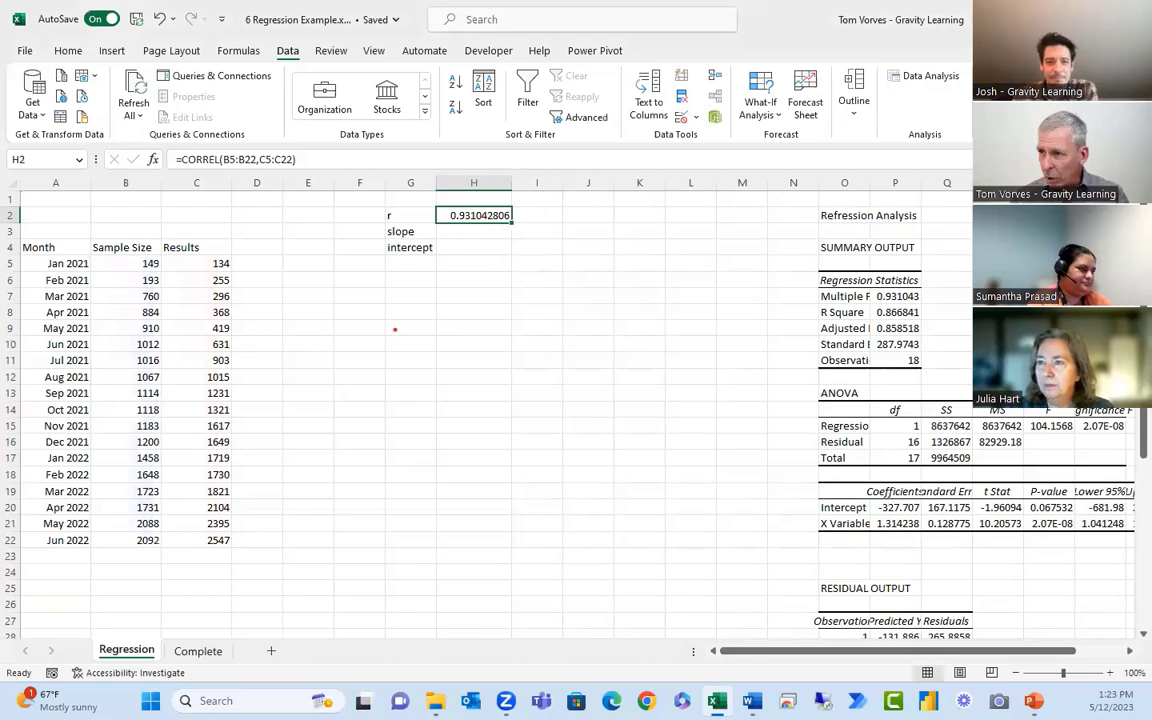
mouse_move(445, 203)
mouse_down()
mouse_move(517, 230)
mouse_move(802, 206)
mouse_move(894, 293)
mouse_up()
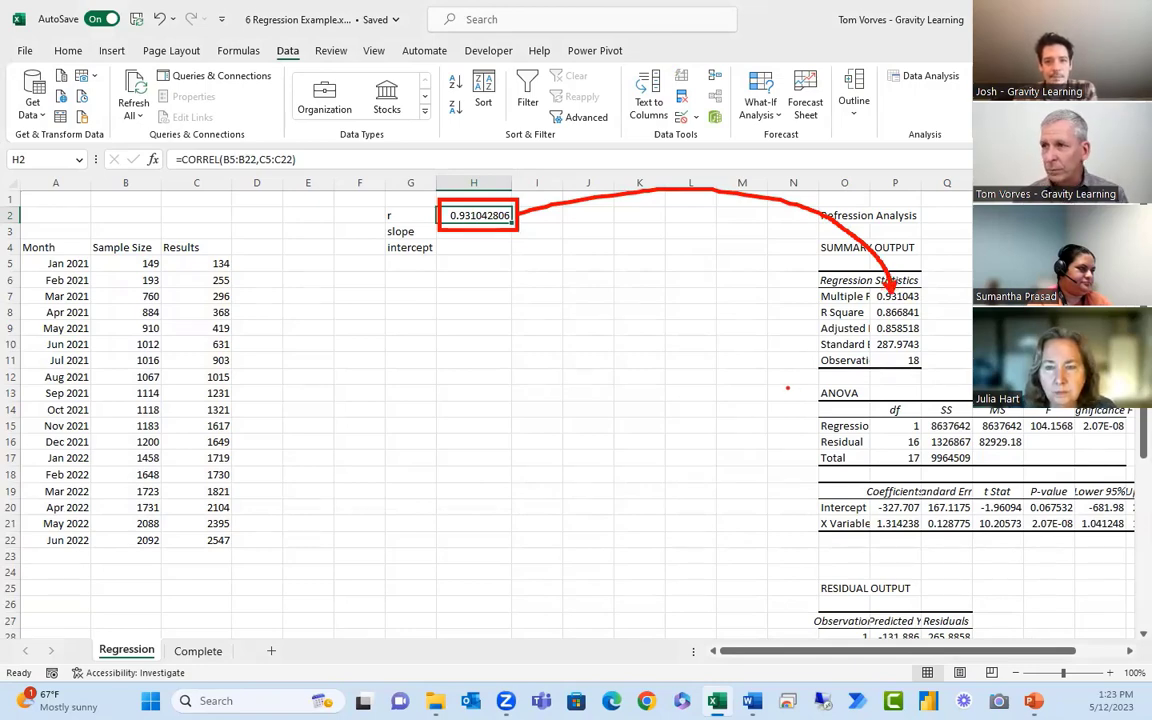
key(Escape)
Calculate the slope in H3 with =SLOPE(C5:C22,B5:B22), using Results as known y's and Sample Size as known x's
click(481, 231)
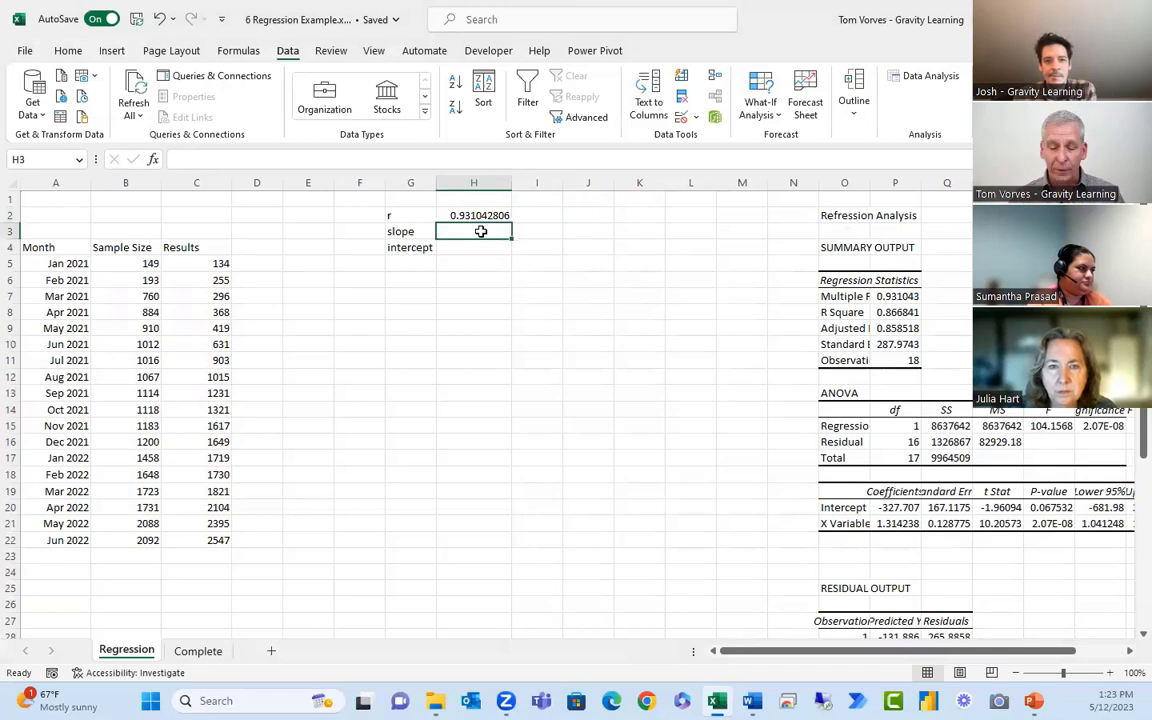
text(=sl)
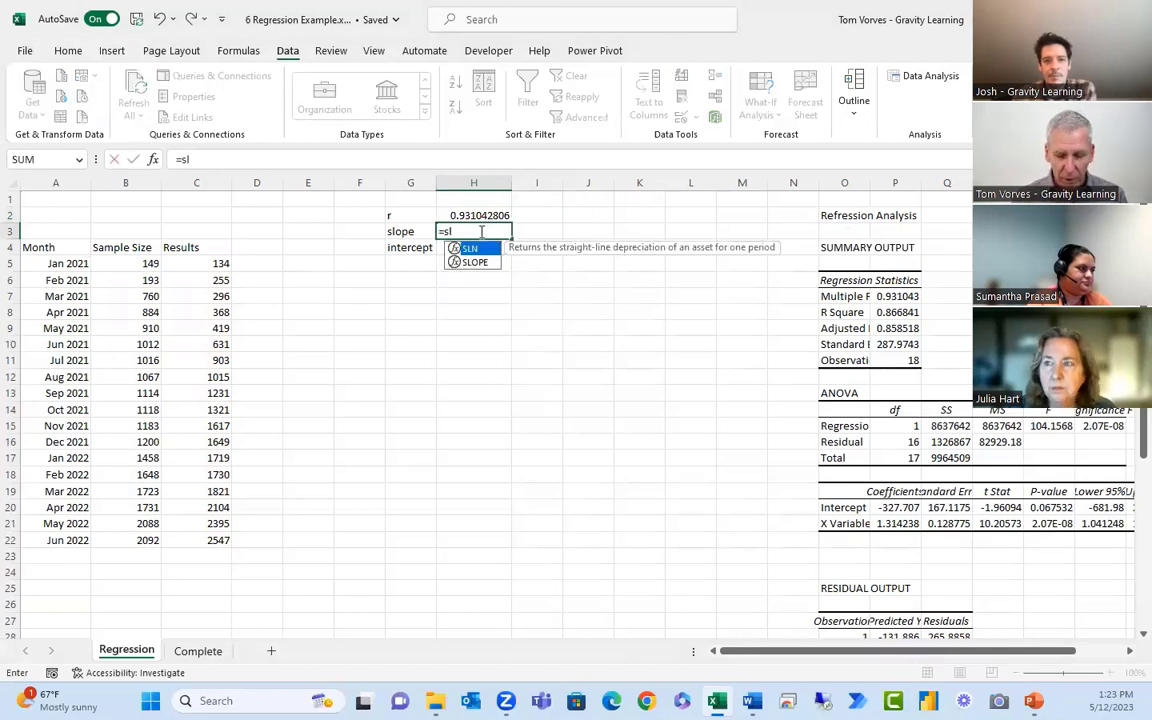
text(ope()
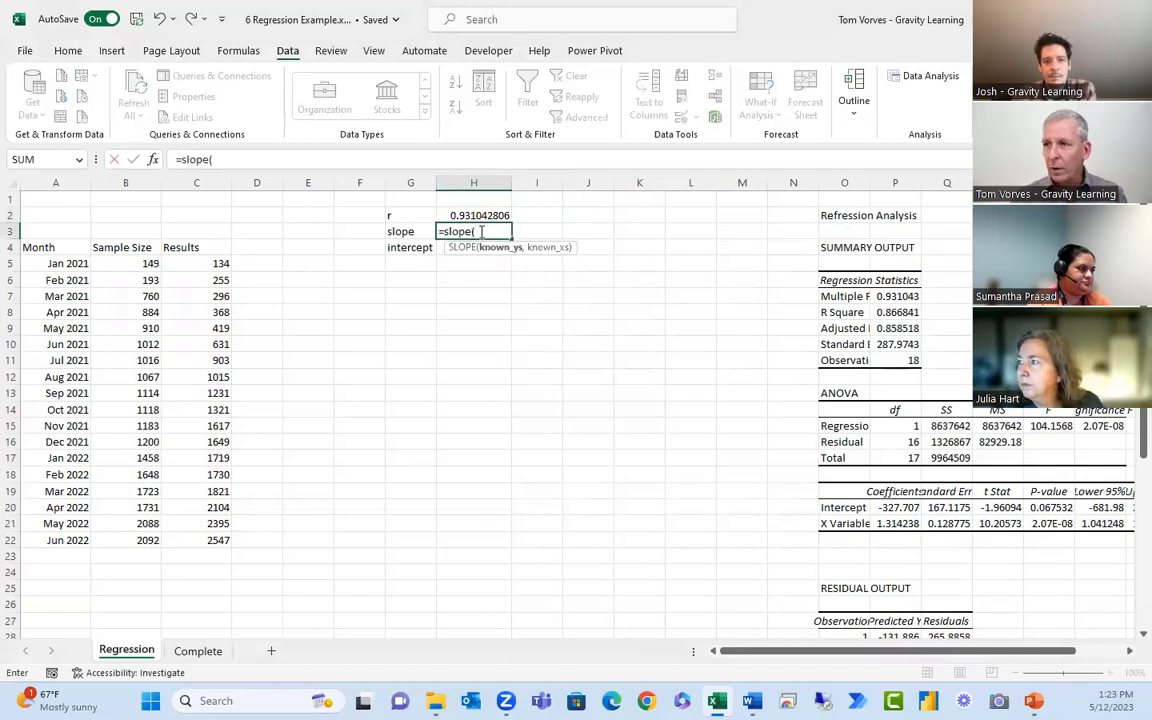
drag(208, 263, 185, 543)
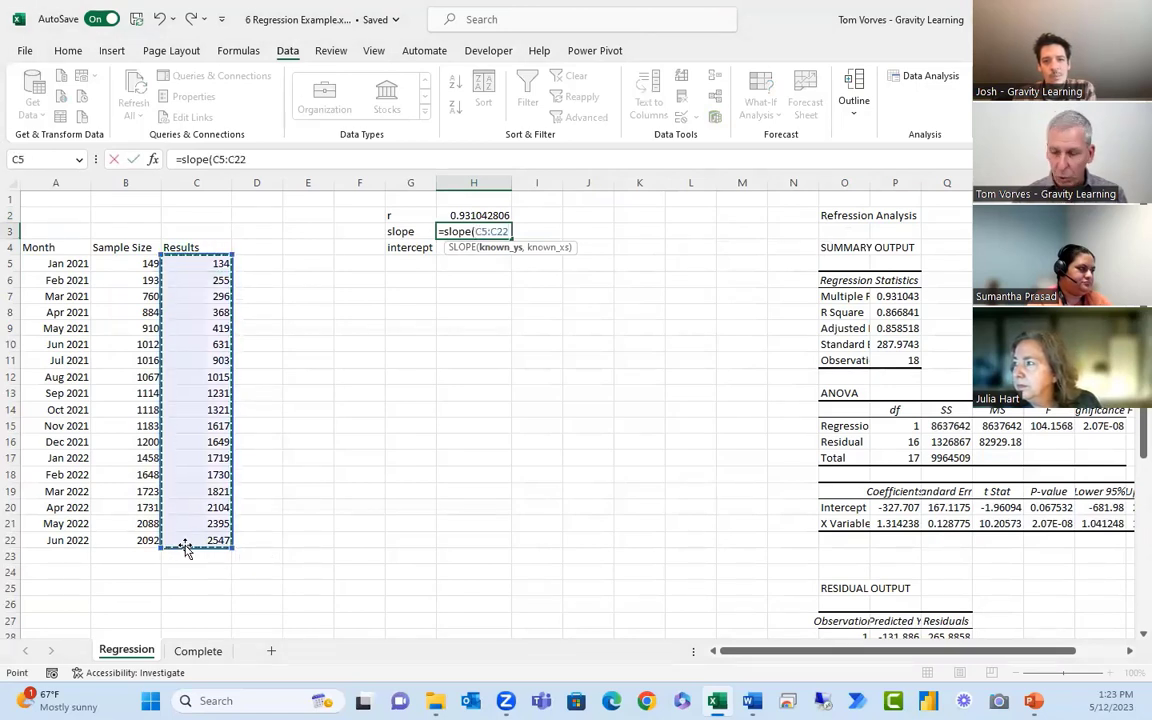
text(,)
drag(130, 268, 132, 535)
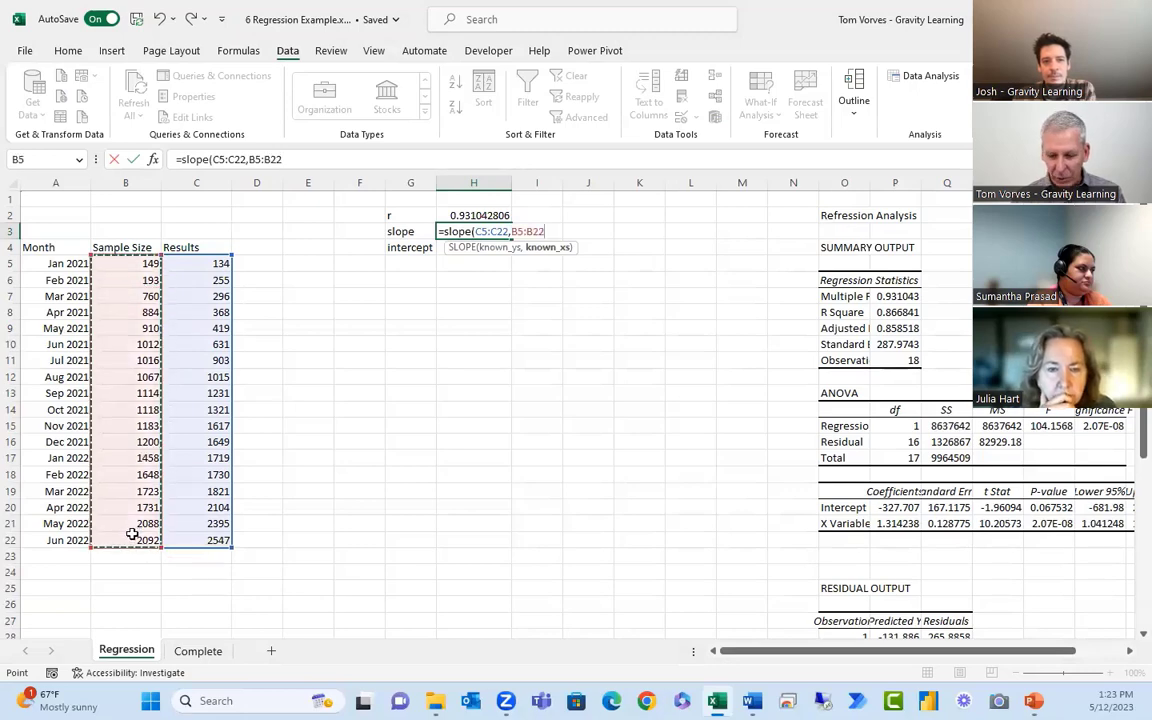
text())
key(ctrl+Return)
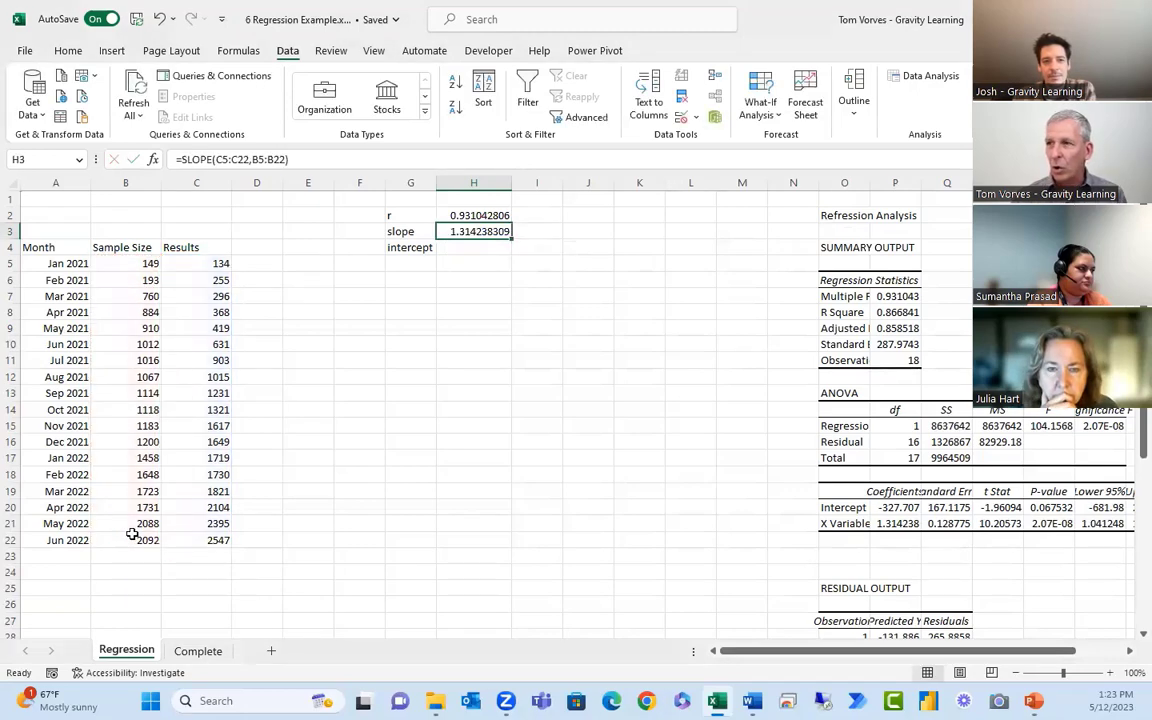
Show the CORREL formula in H2 and the SLOPE formula in H3, highlighting the full text of each
double_click(480, 215)
drag(557, 215, 440, 216)
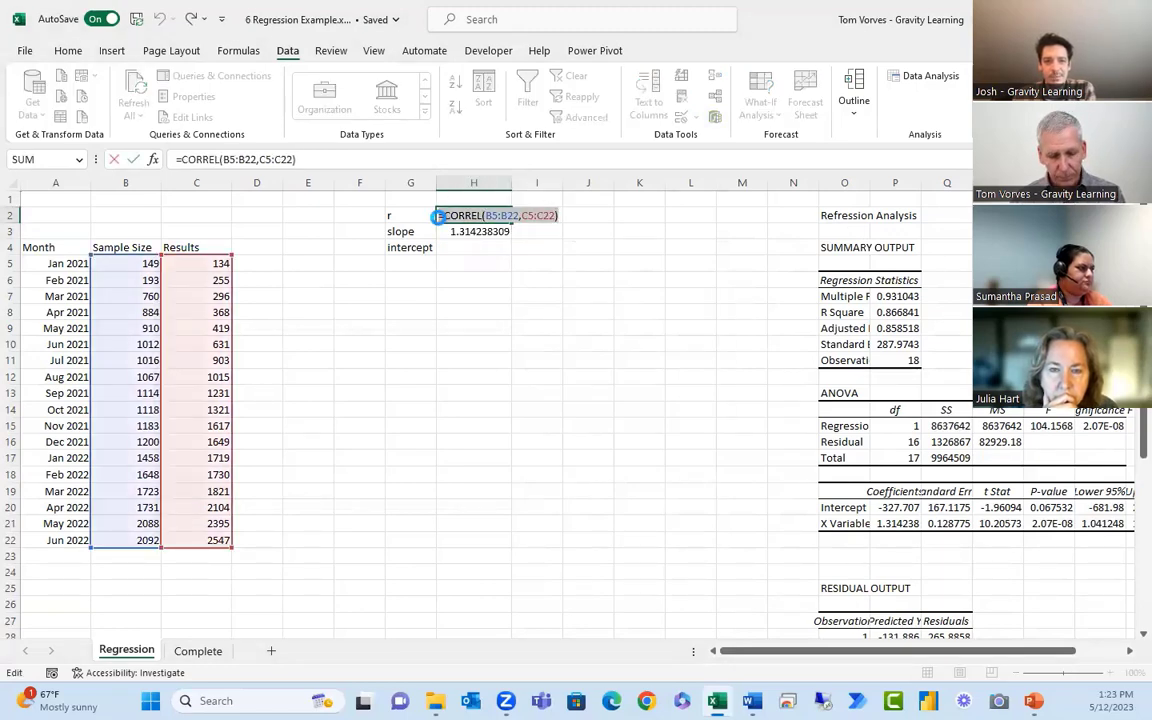
key(Escape)
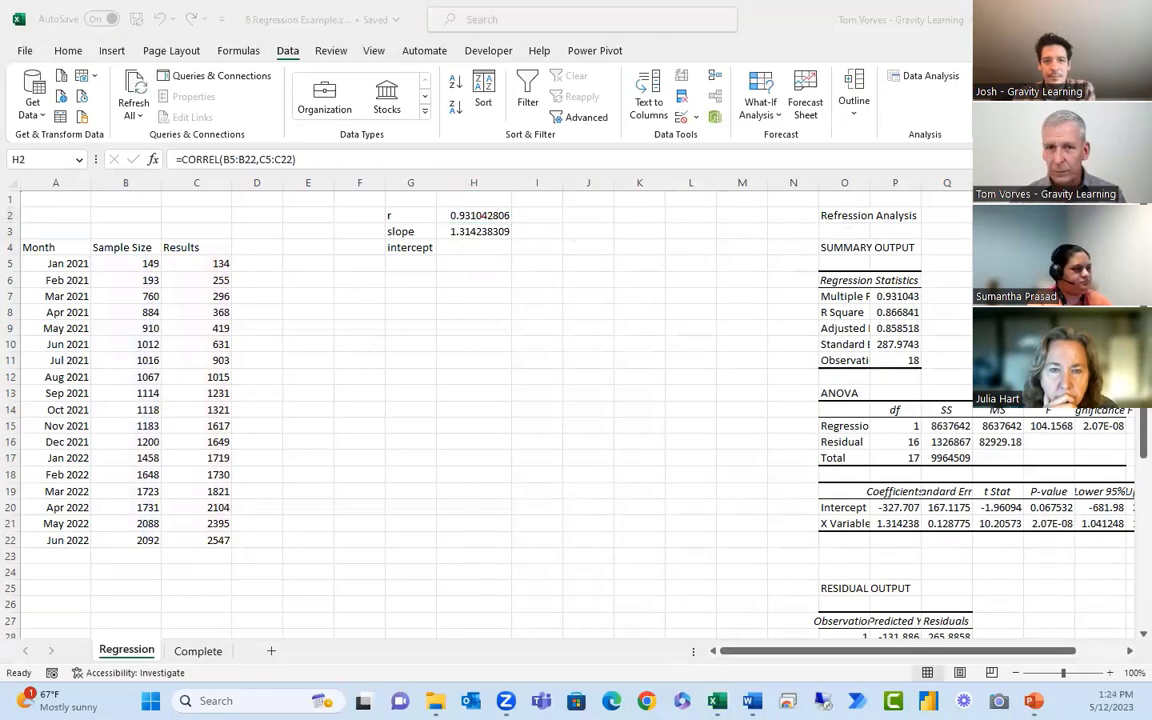
click(468, 216)
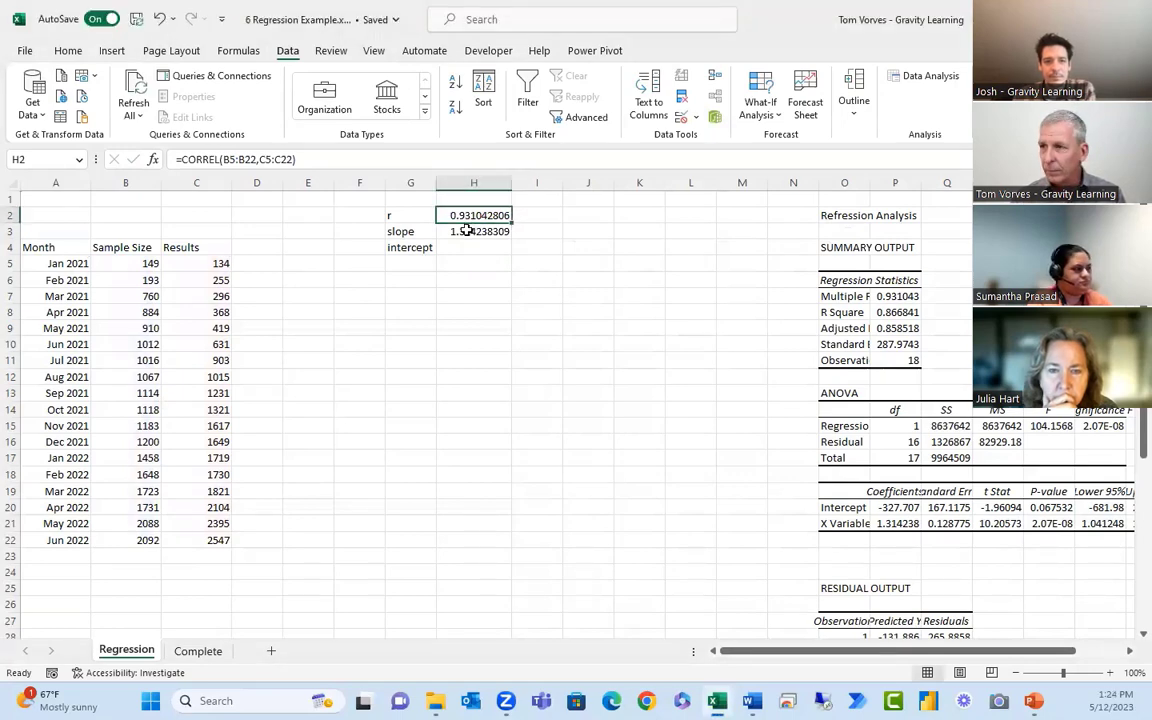
double_click(473, 231)
drag(550, 231, 410, 231)
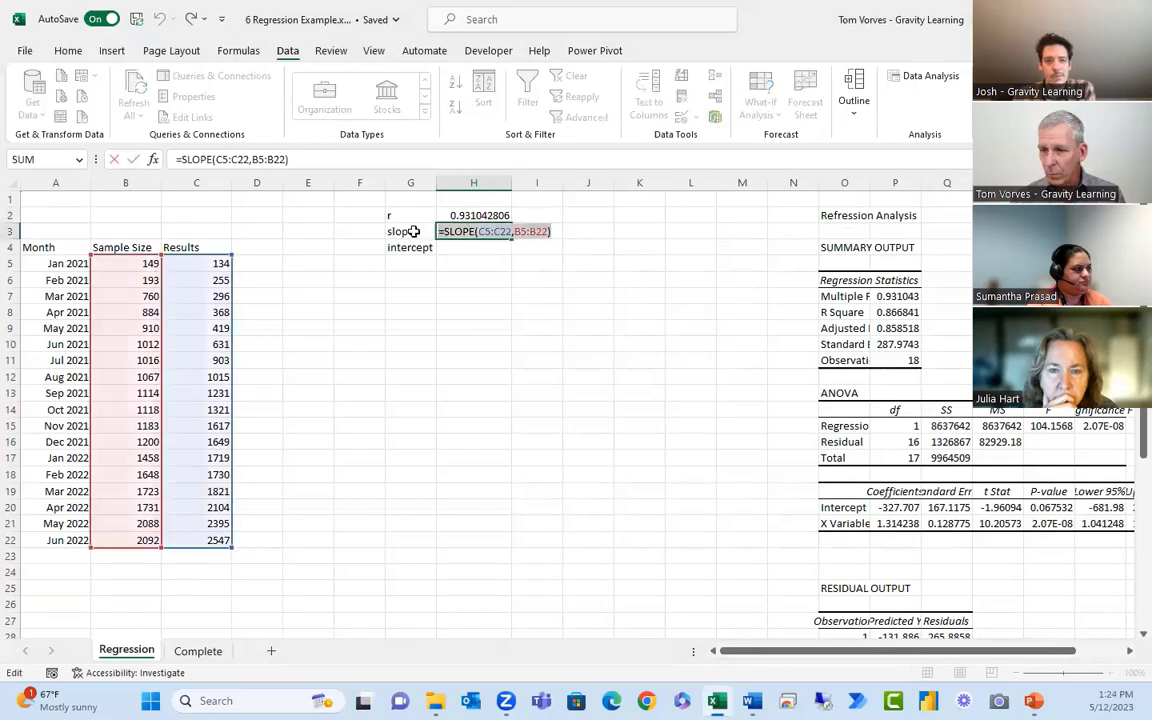
key(Escape)
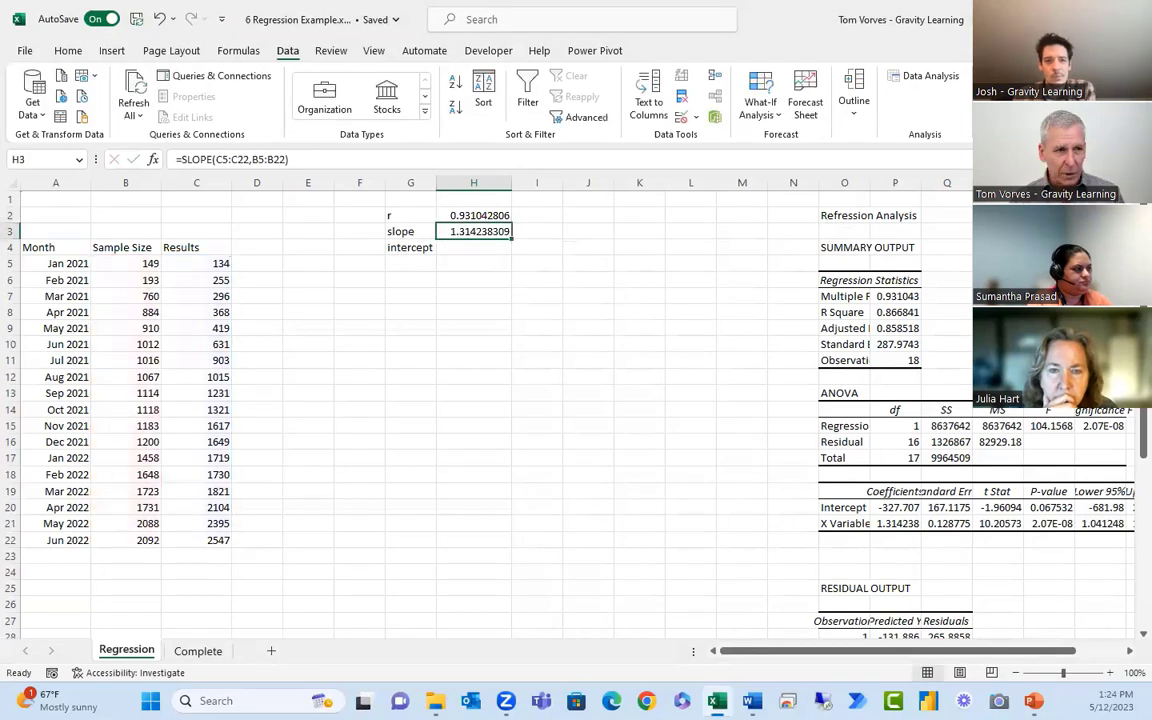
key(alt+Tab)
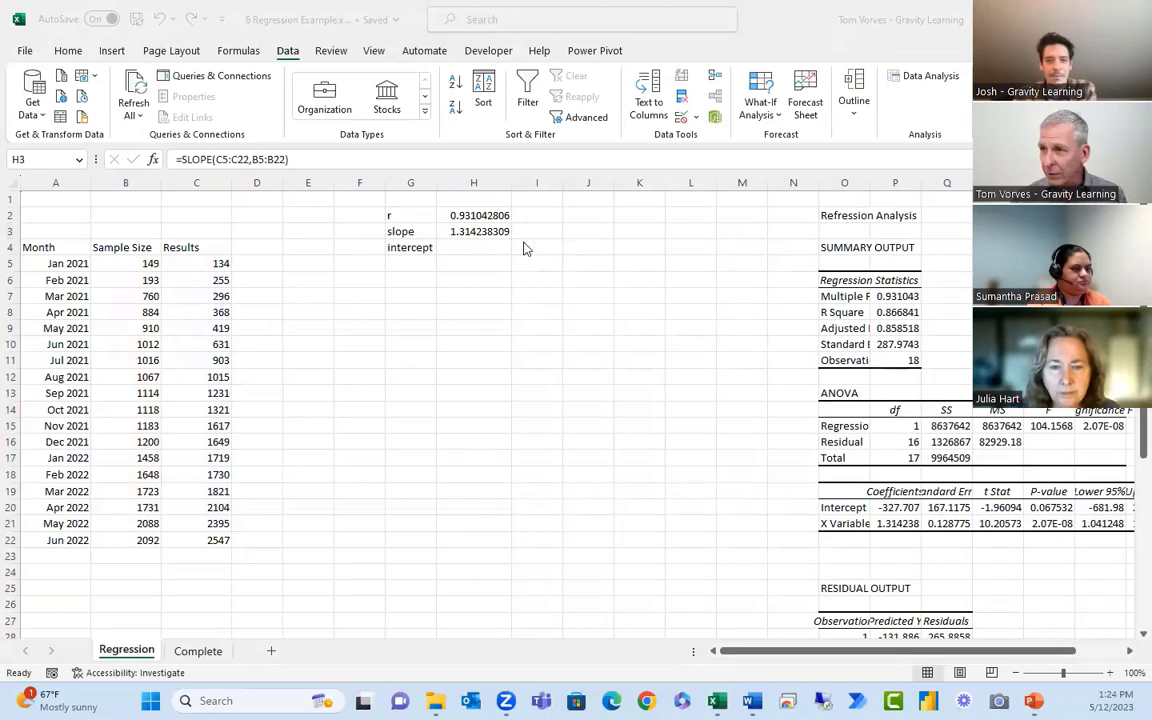
Calculate the intercept in H4 with =INTERCEPT(C5:C22,B5:B22)
click(490, 246)
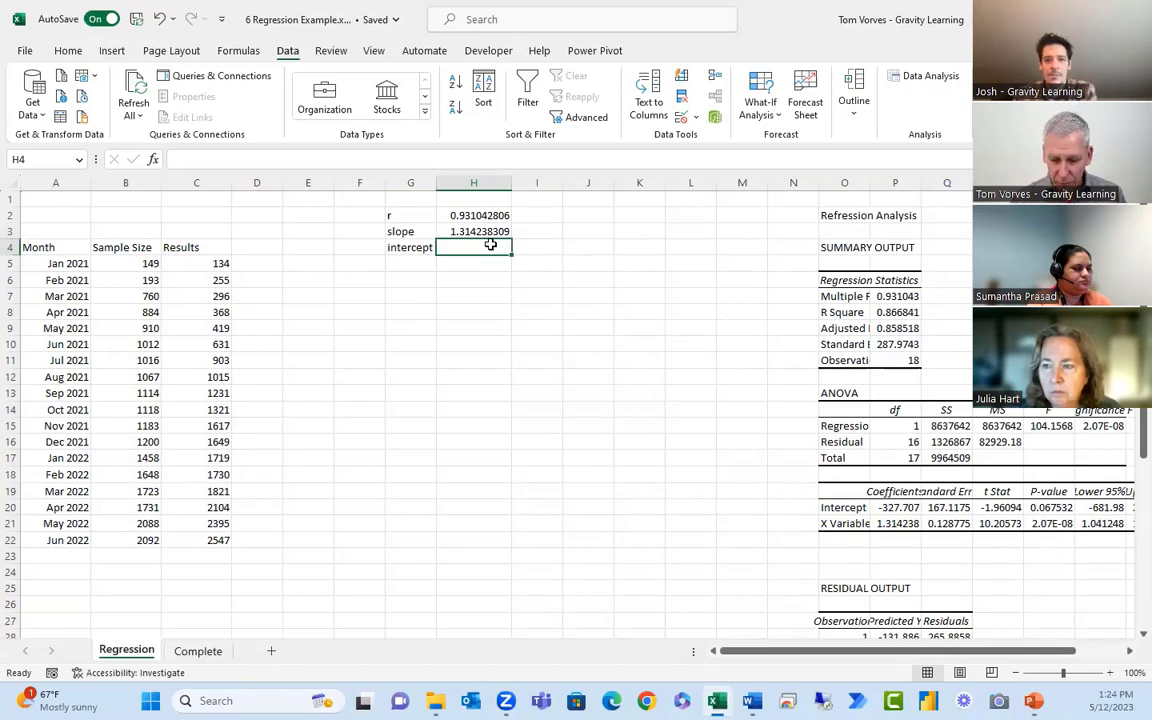
text(=)
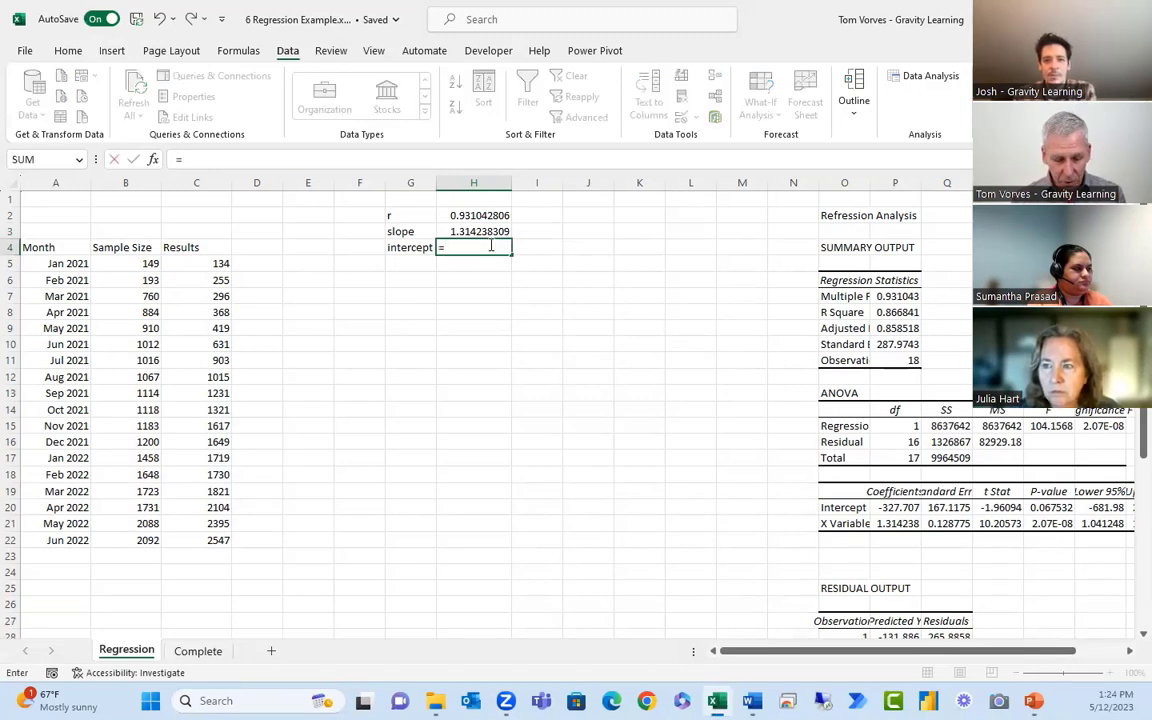
text(in)
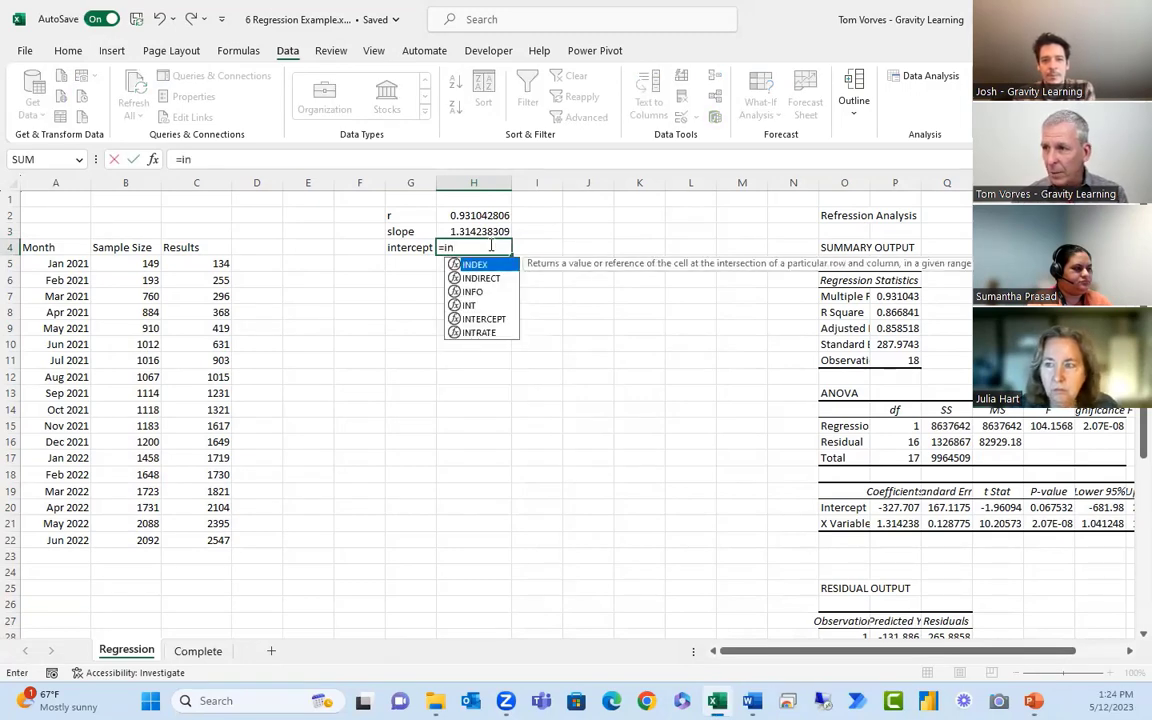
double_click(492, 318)
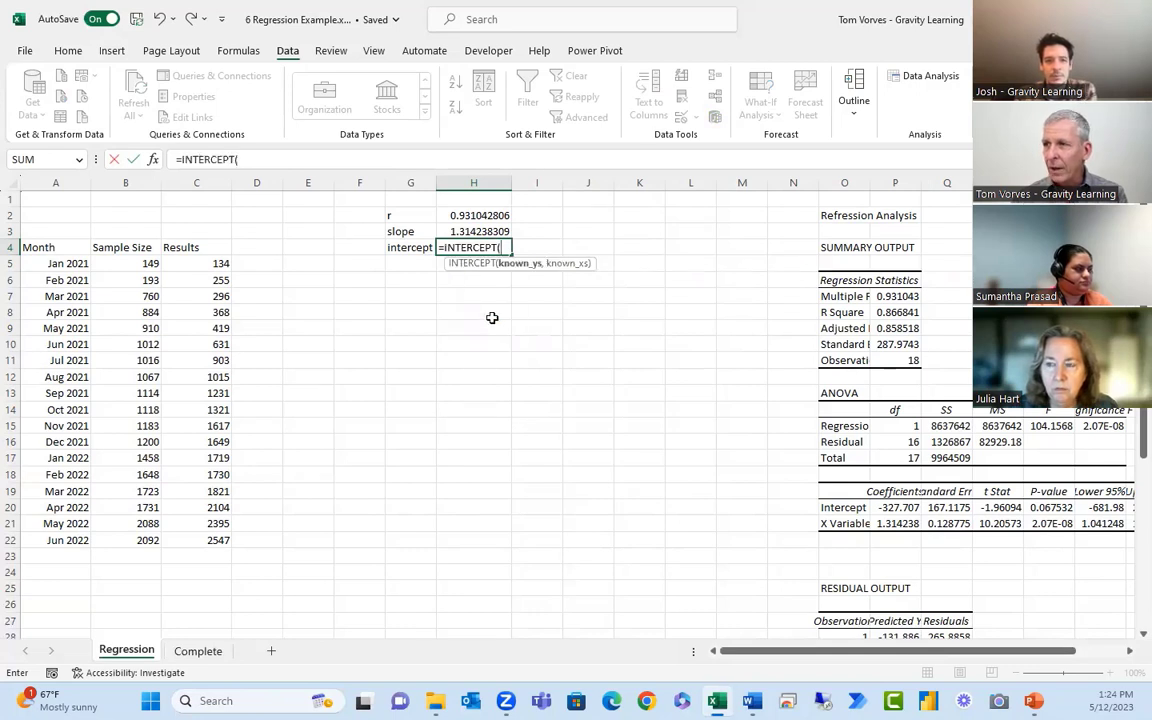
drag(216, 263, 217, 552)
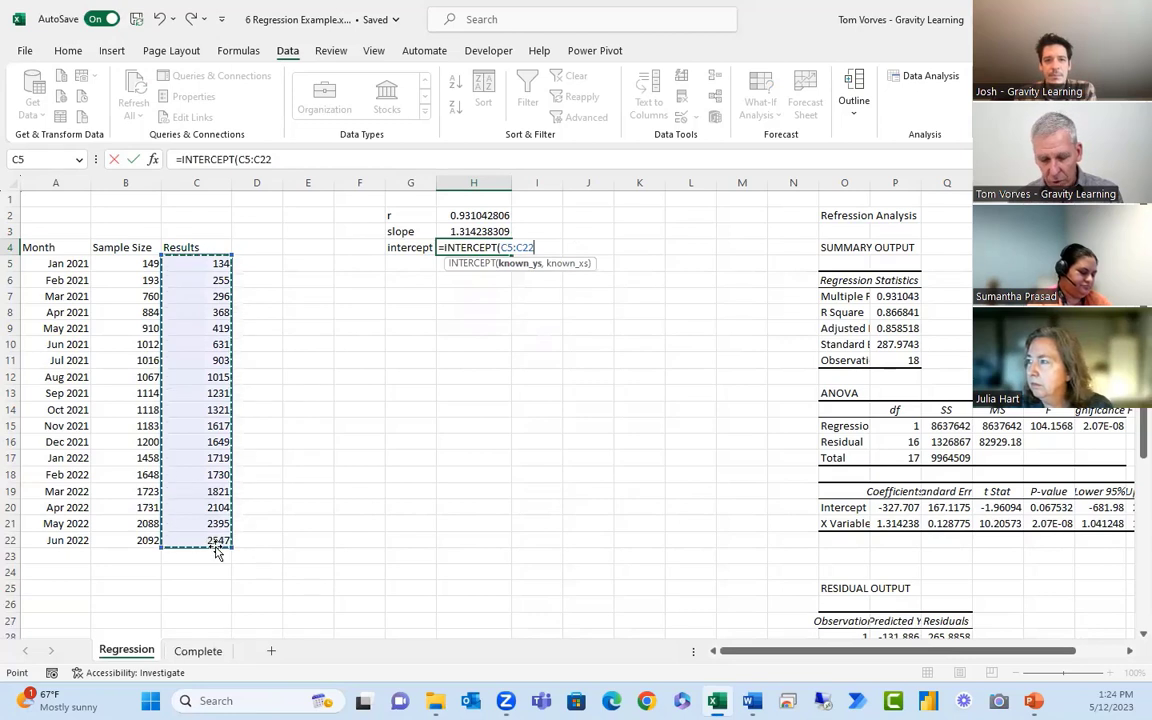
text(,)
drag(145, 264, 135, 537)
text())
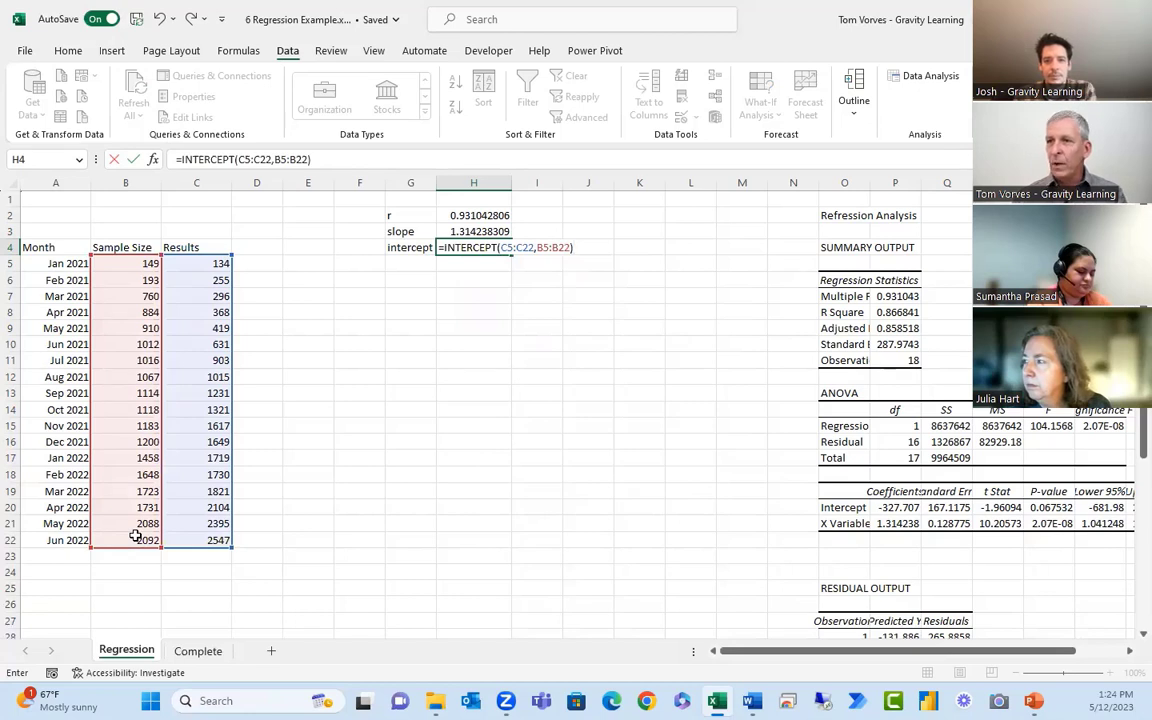
key(Return)
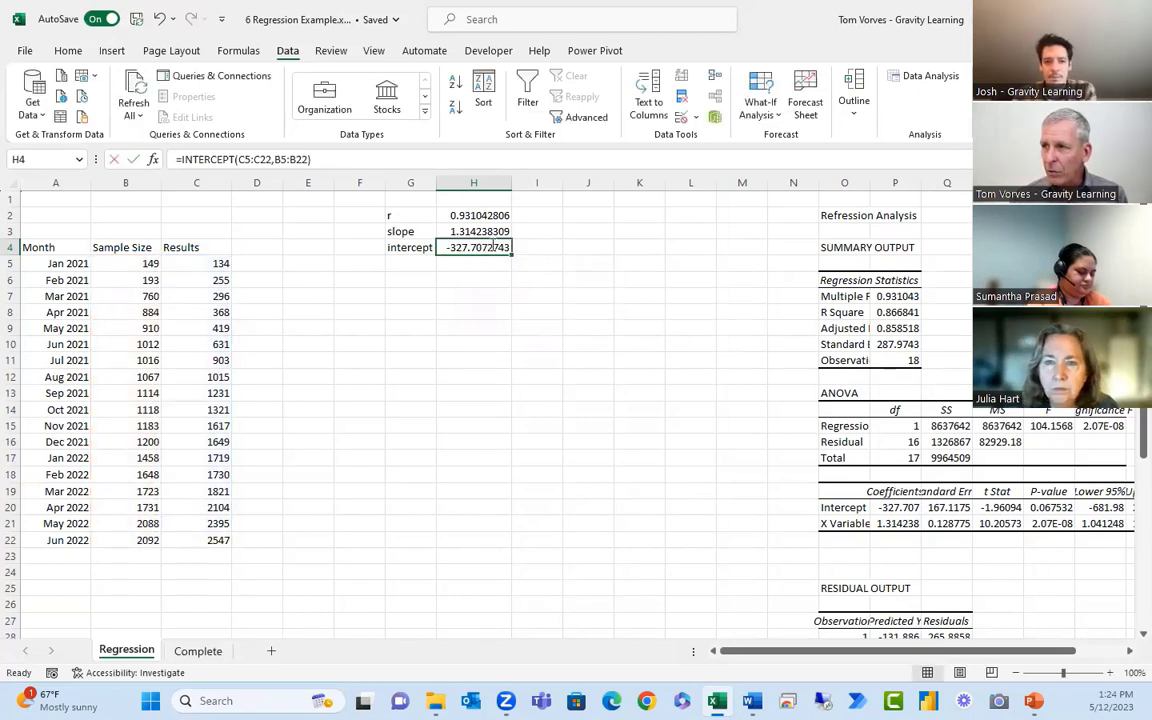
Show the INTERCEPT formula in H4 with its full text highlighted, and leave cell editing
double_click(484, 246)
drag(500, 247, 438, 247)
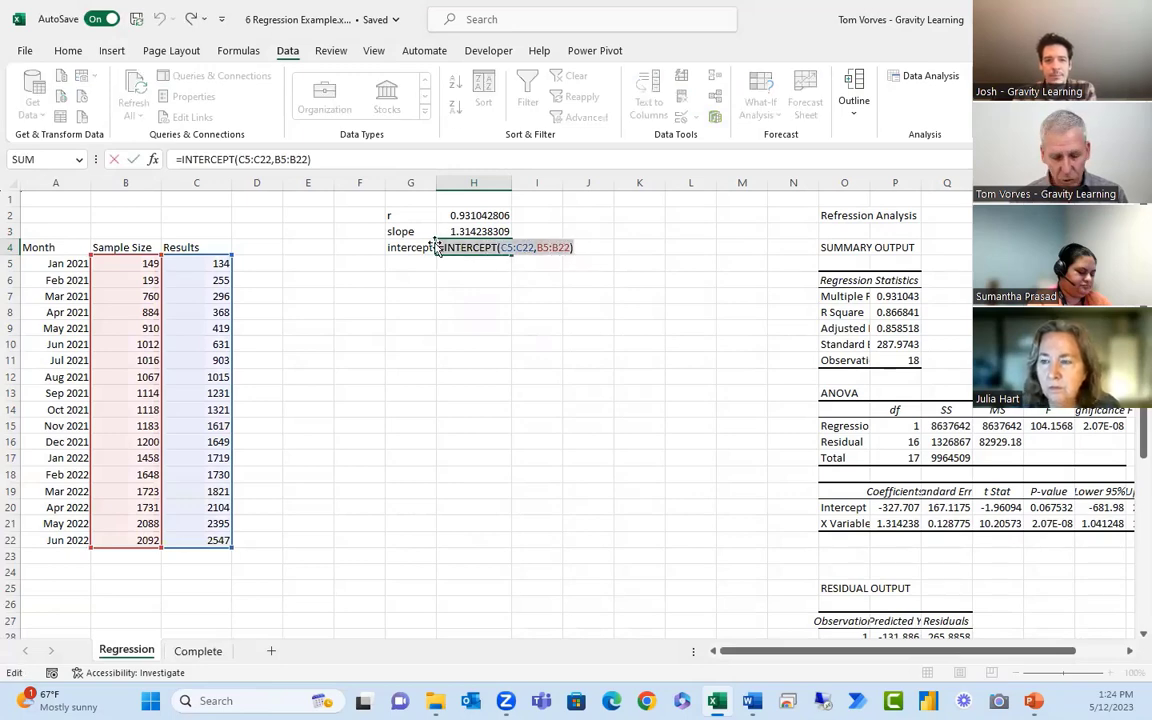
key(Escape)
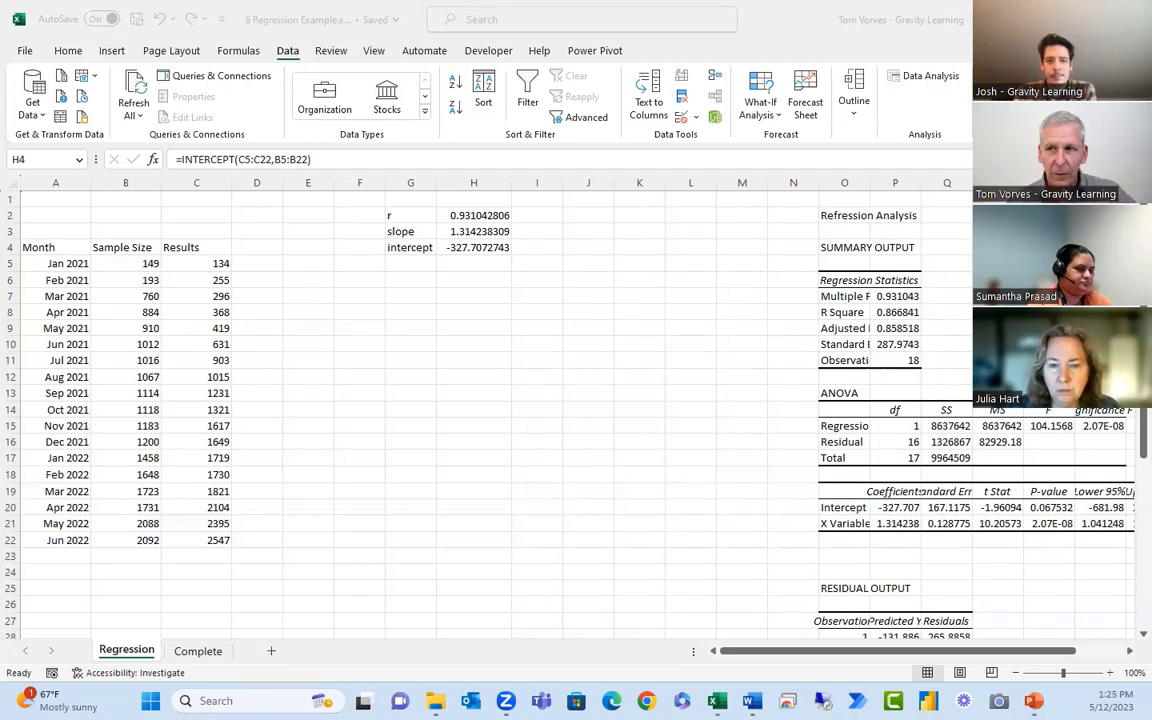
Insert a markers-only scatter chart of B5:C22, and move and enlarge it beside the data, below the r, slope and intercept cells
click(120, 270)
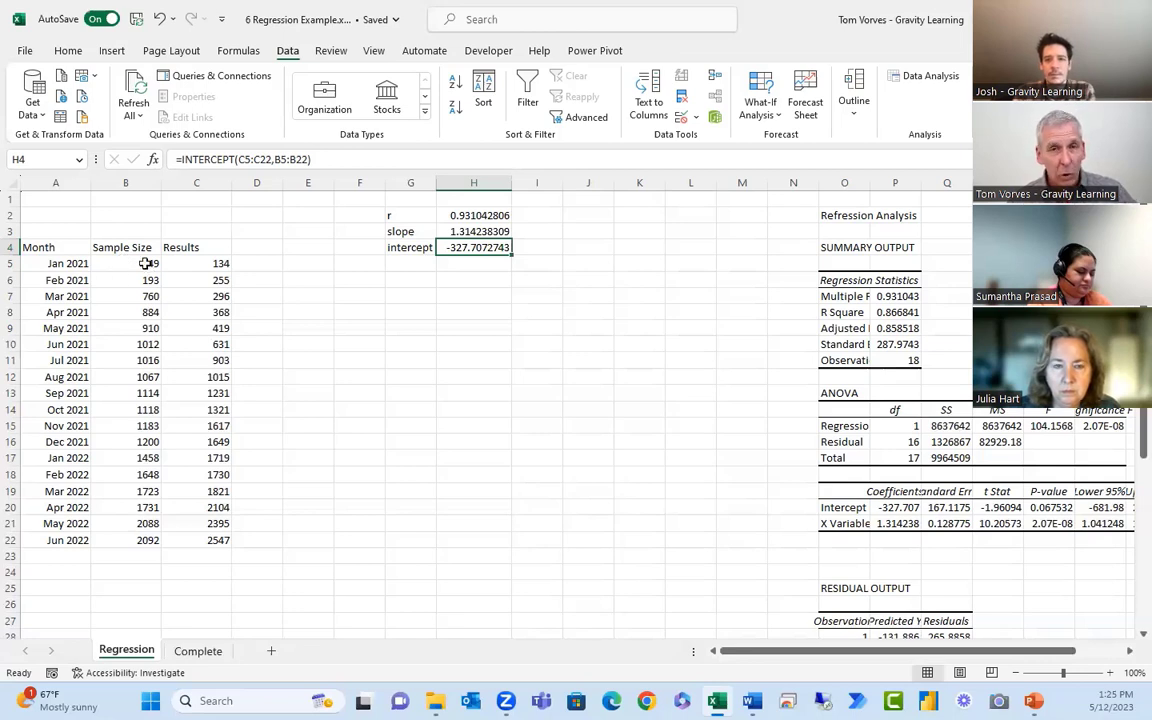
drag(146, 263, 190, 556)
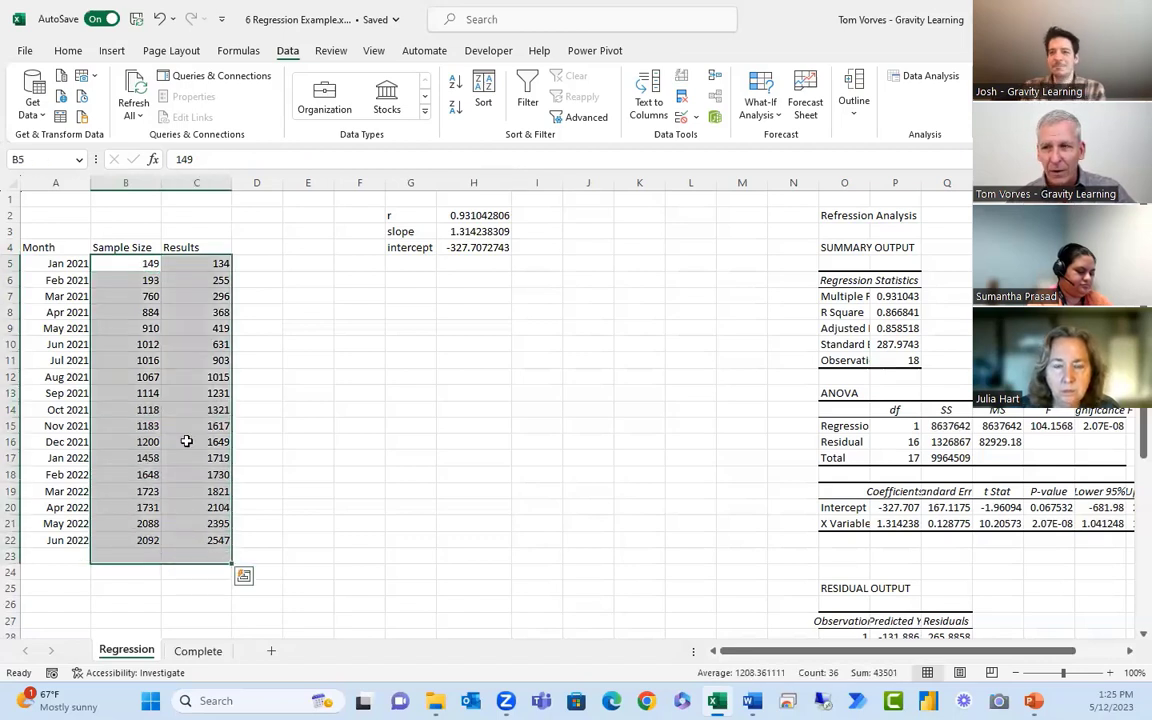
key(shift+Up)
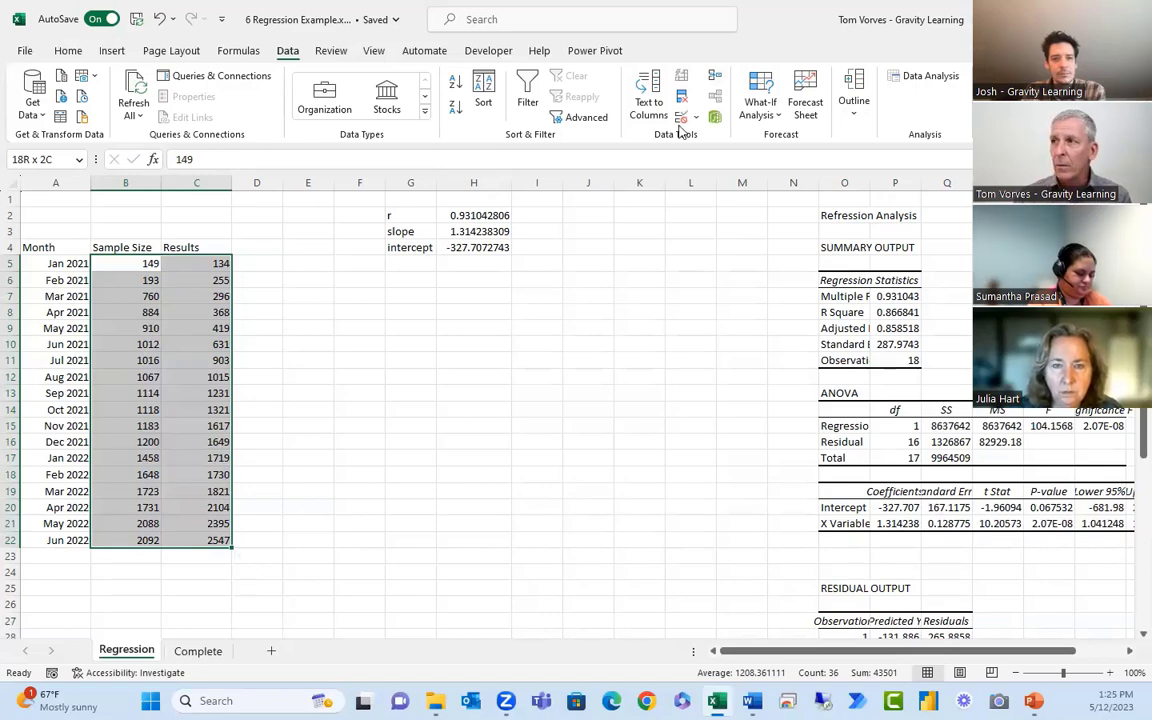
click(112, 51)
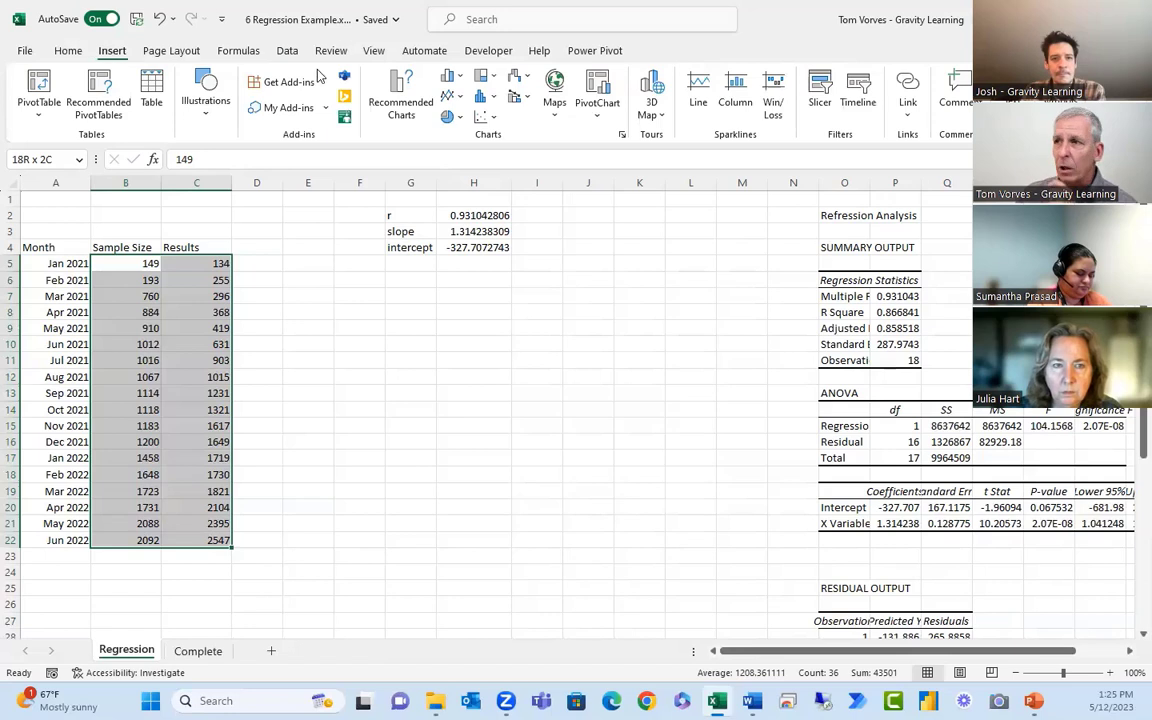
click(496, 121)
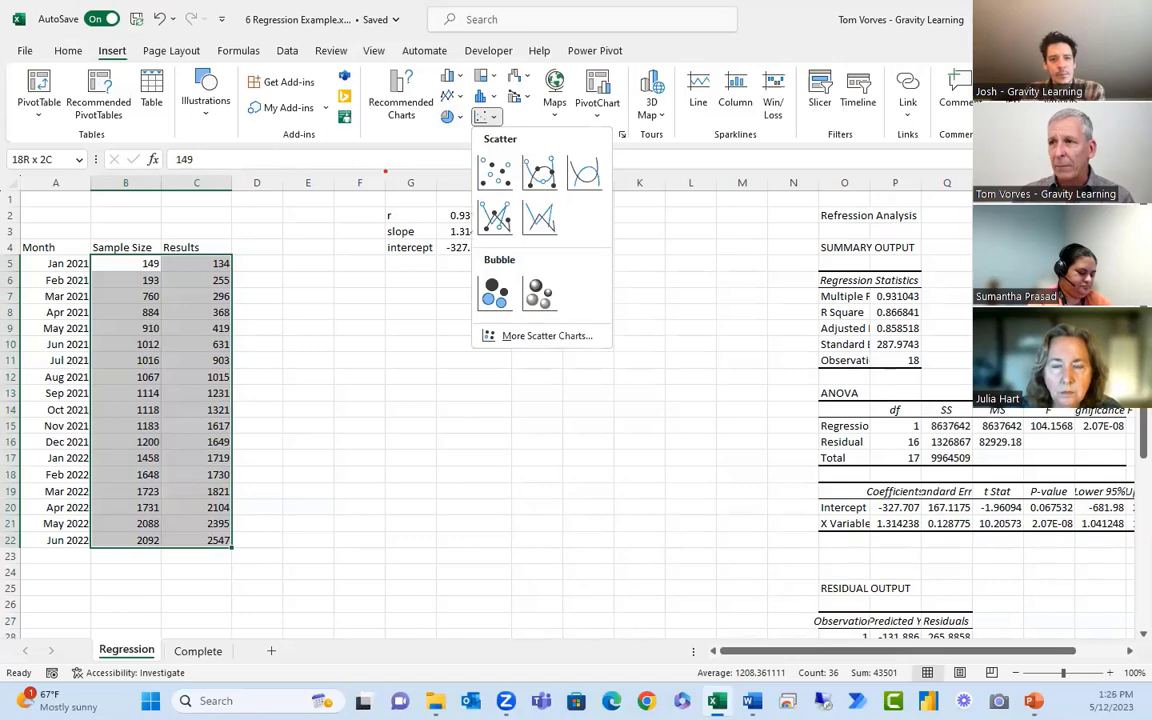
drag(403, 125, 436, 205)
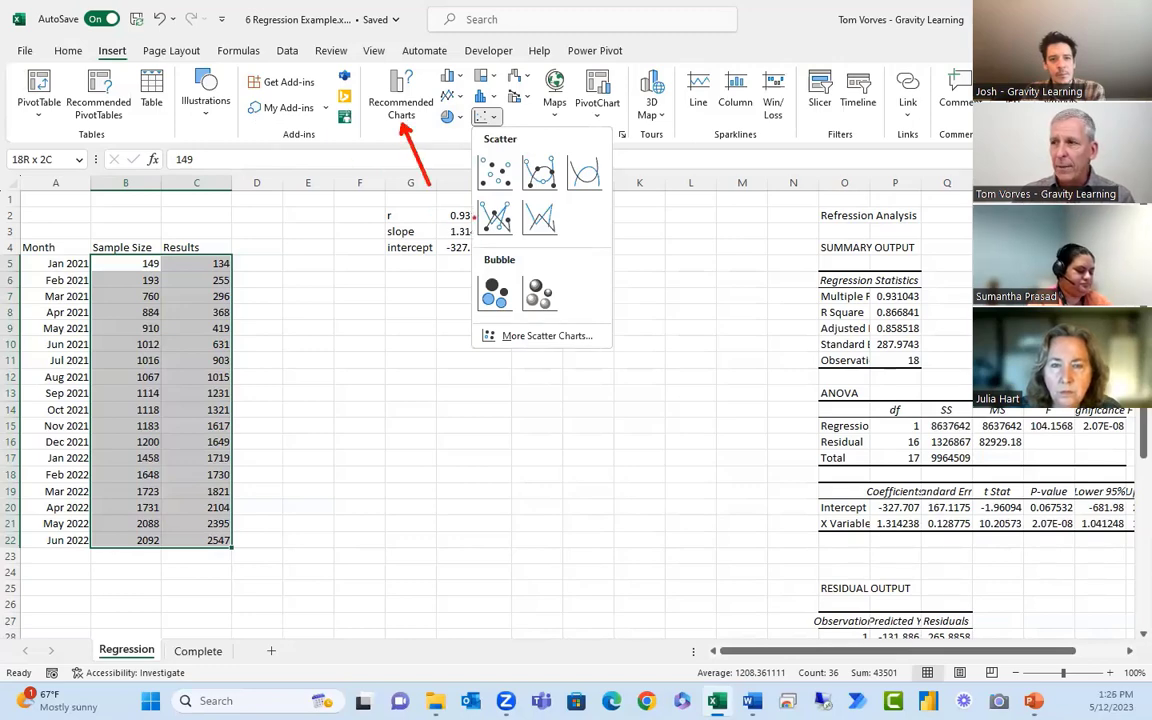
key(Escape)
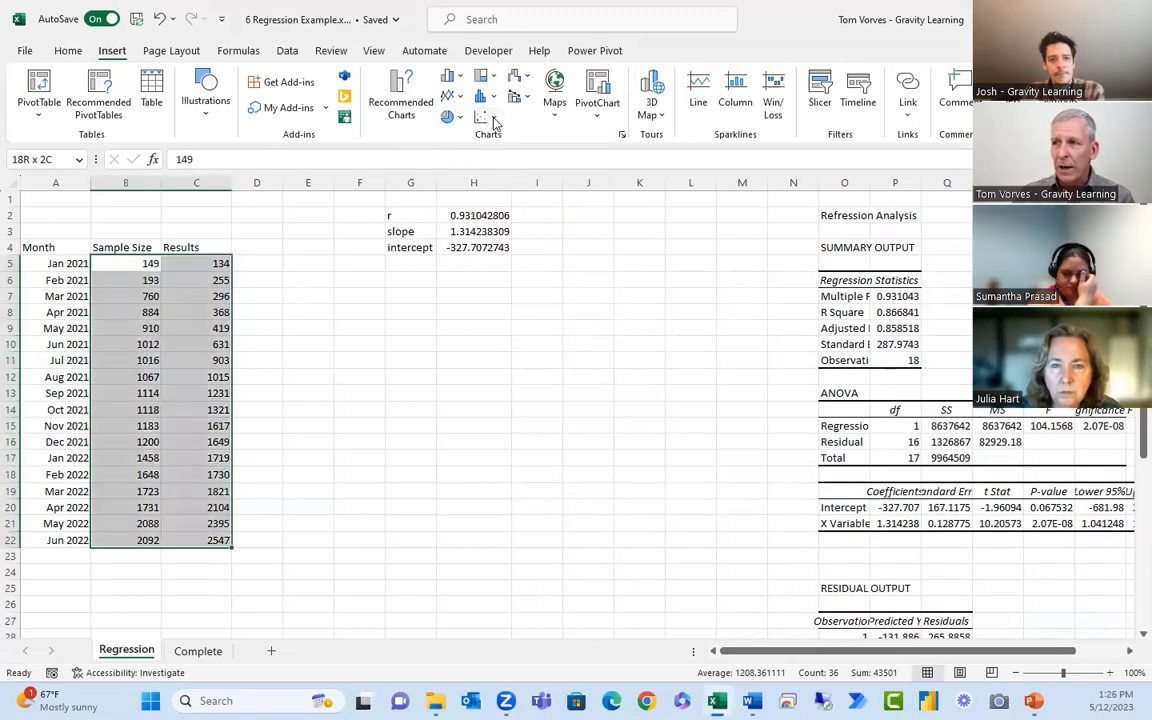
click(493, 120)
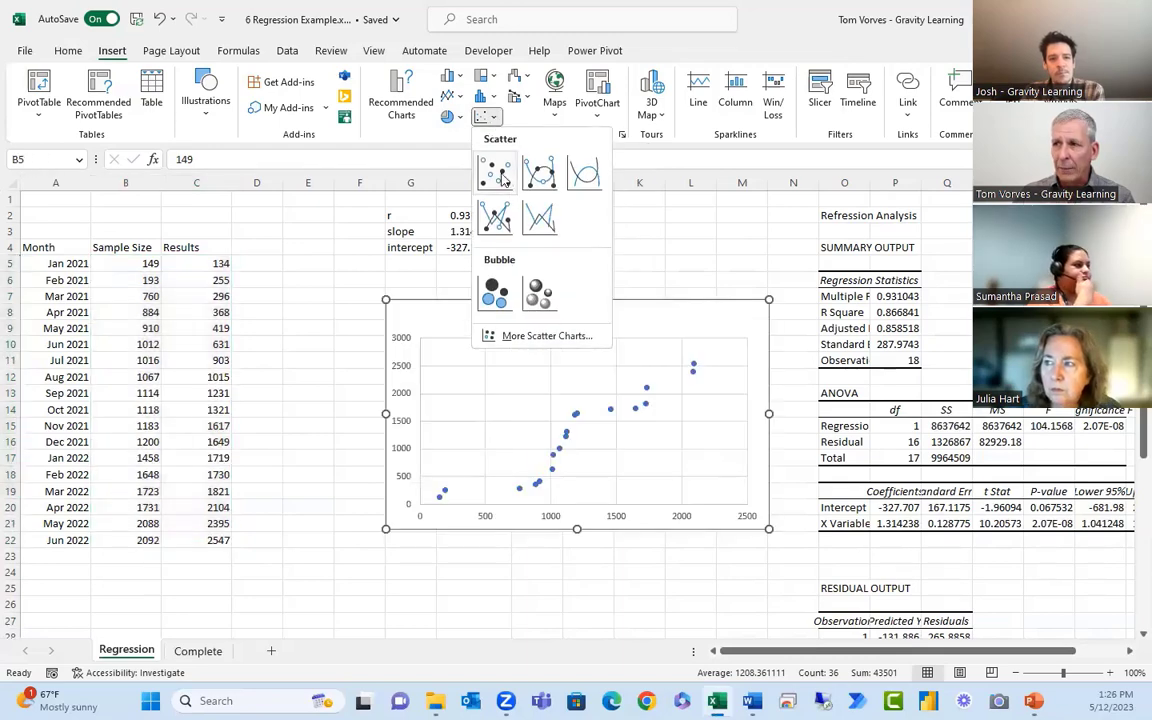
click(501, 176)
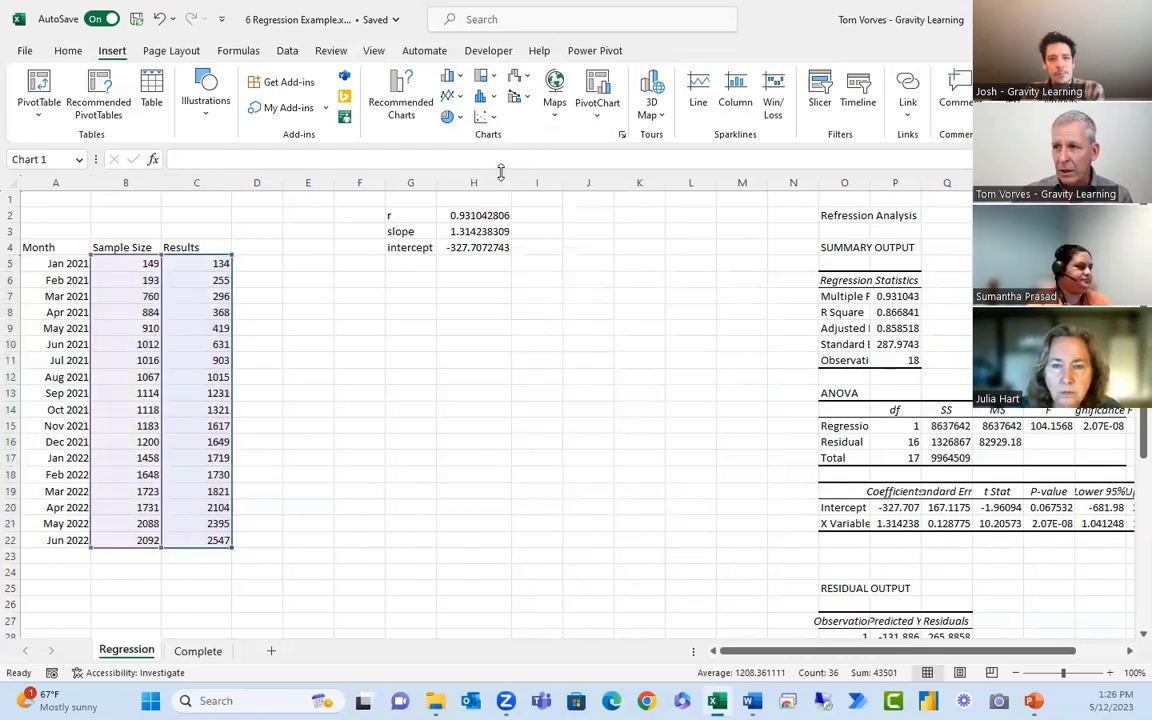
drag(717, 308, 617, 305)
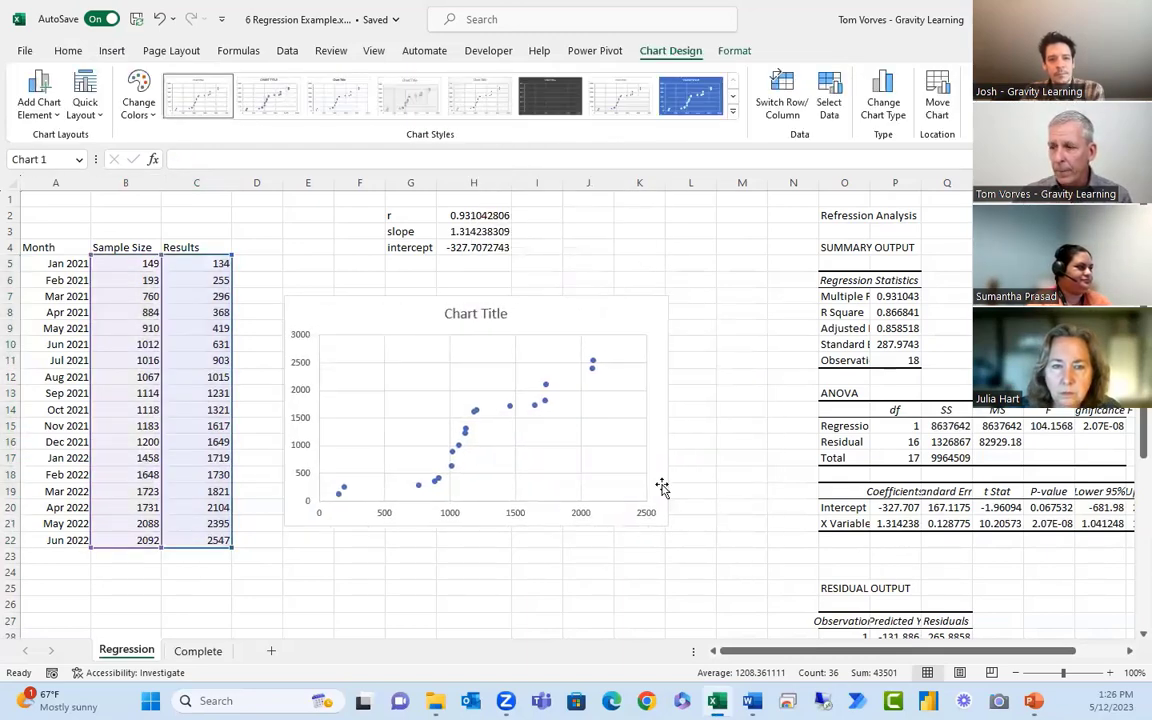
drag(677, 535, 722, 557)
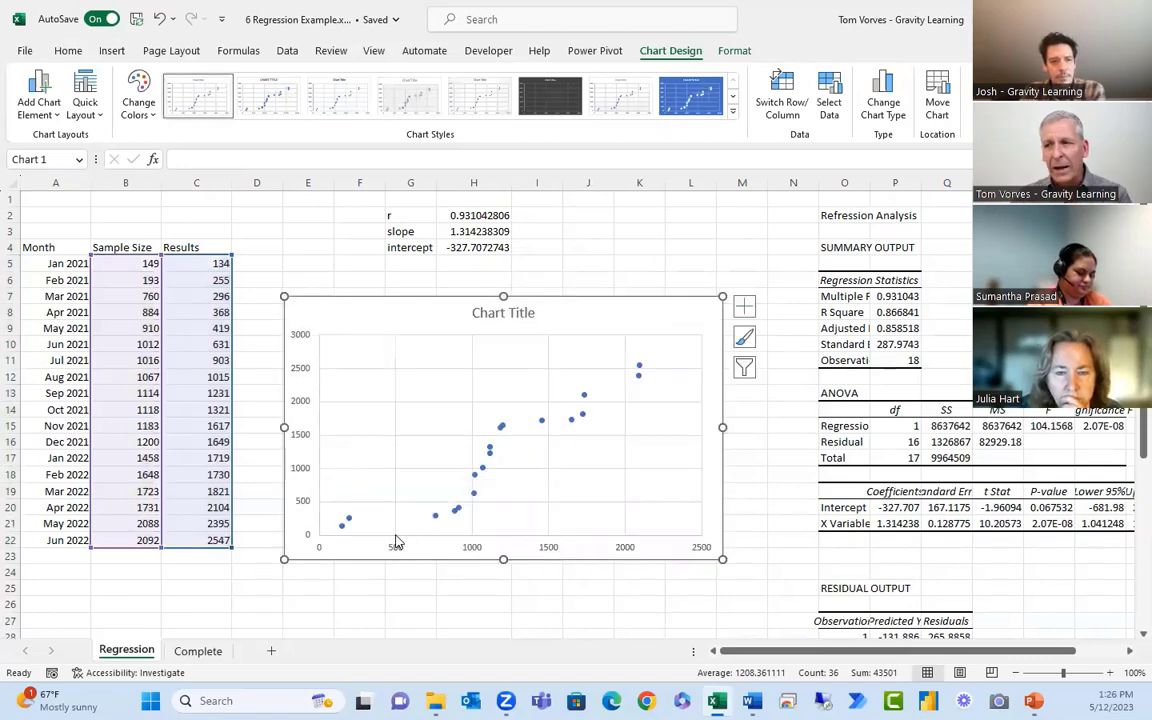
Add a linear trendline to the scatter chart's data series and shift the chart slightly up and toward the data
right_click(453, 515)
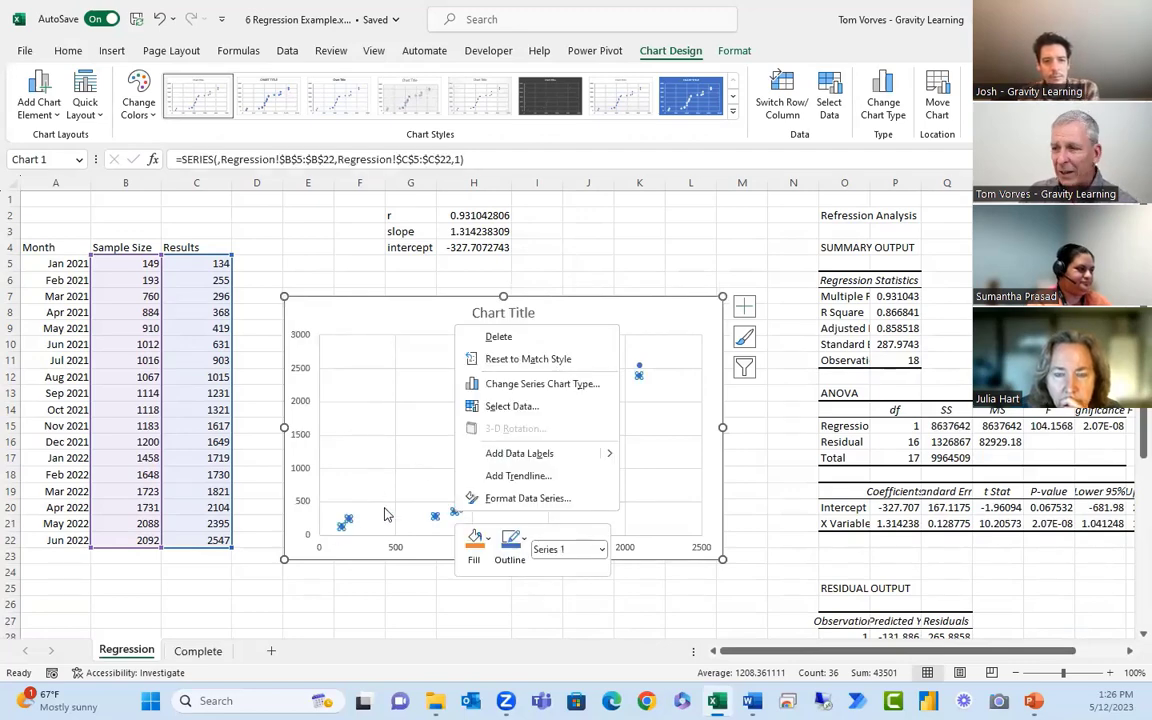
click(527, 481)
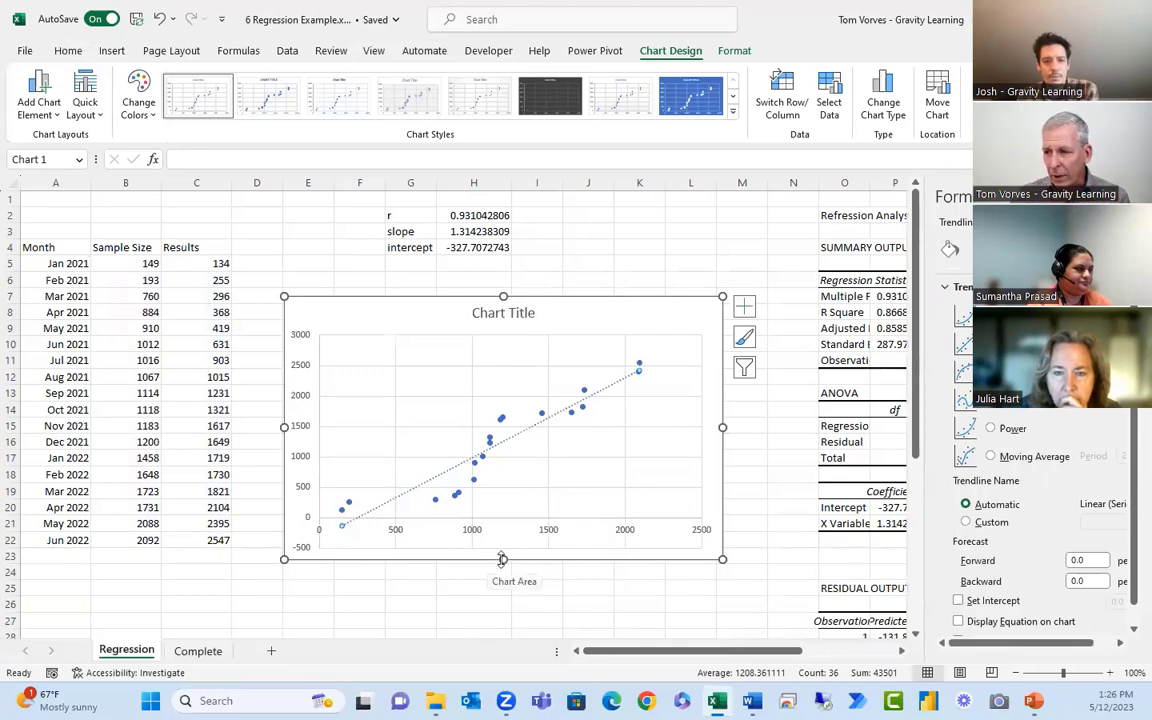
drag(543, 298, 532, 283)
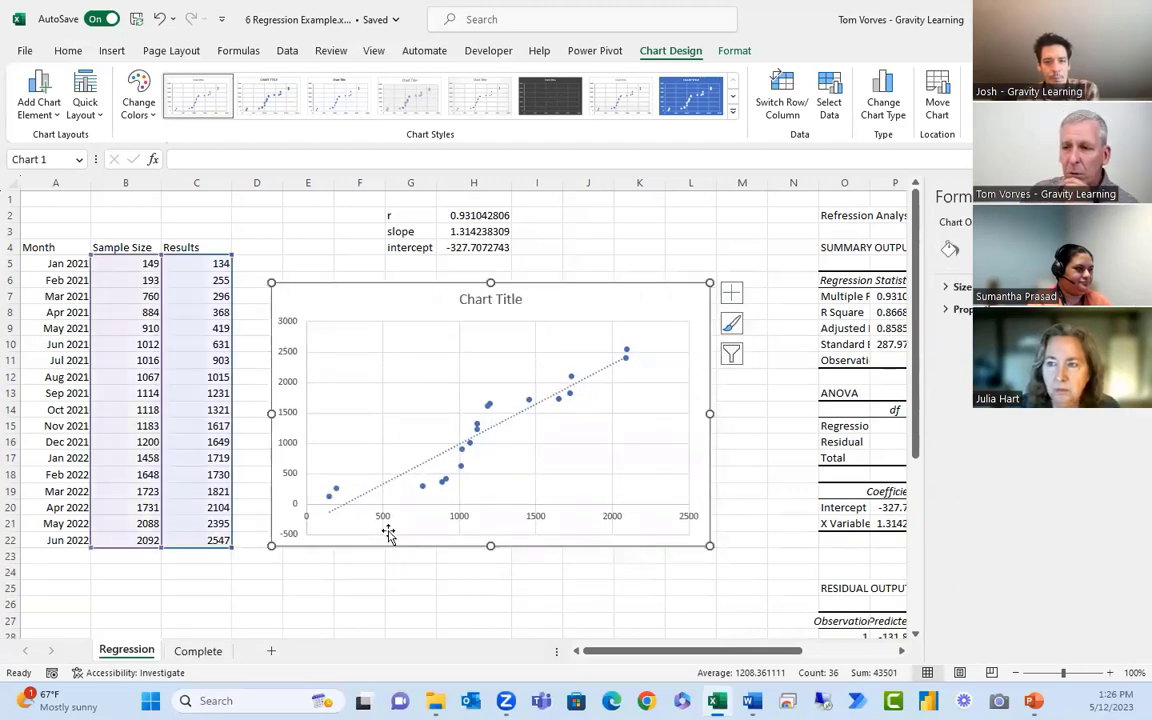
Extend the Month series in column A from May and Jun 2022 down to Oct 2022 in A26
click(260, 581)
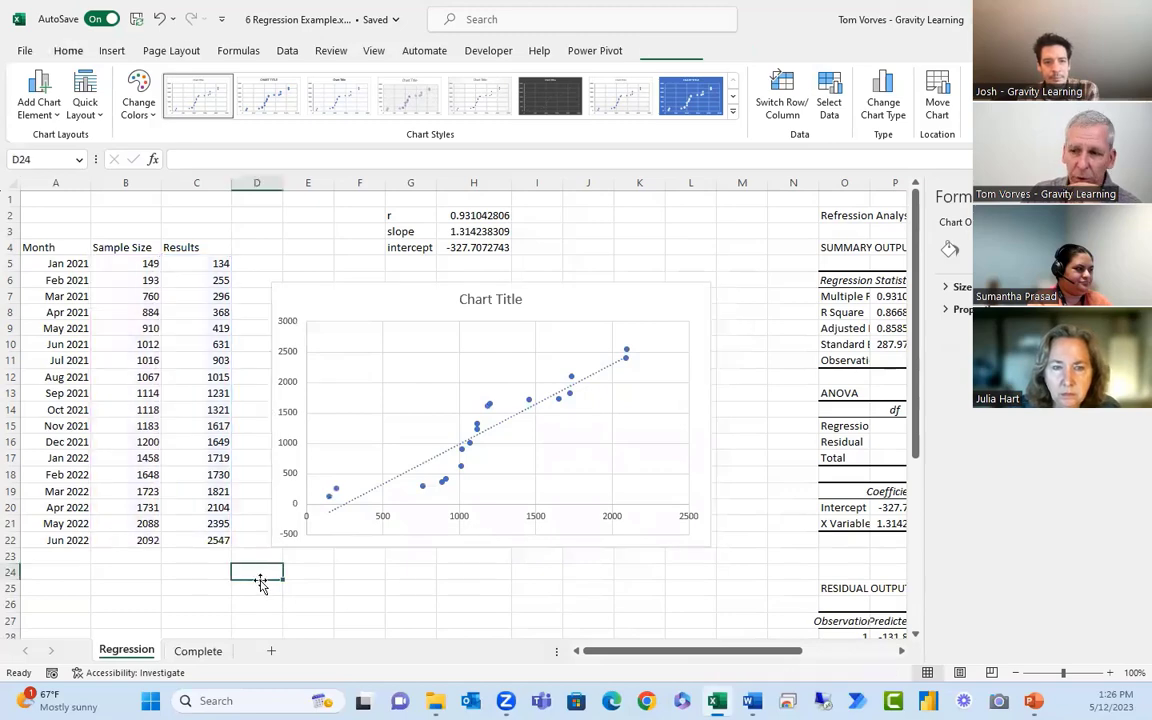
click(73, 540)
mouse_move(89, 548)
mouse_down()
mouse_move(92, 522)
mouse_move(85, 537)
mouse_up()
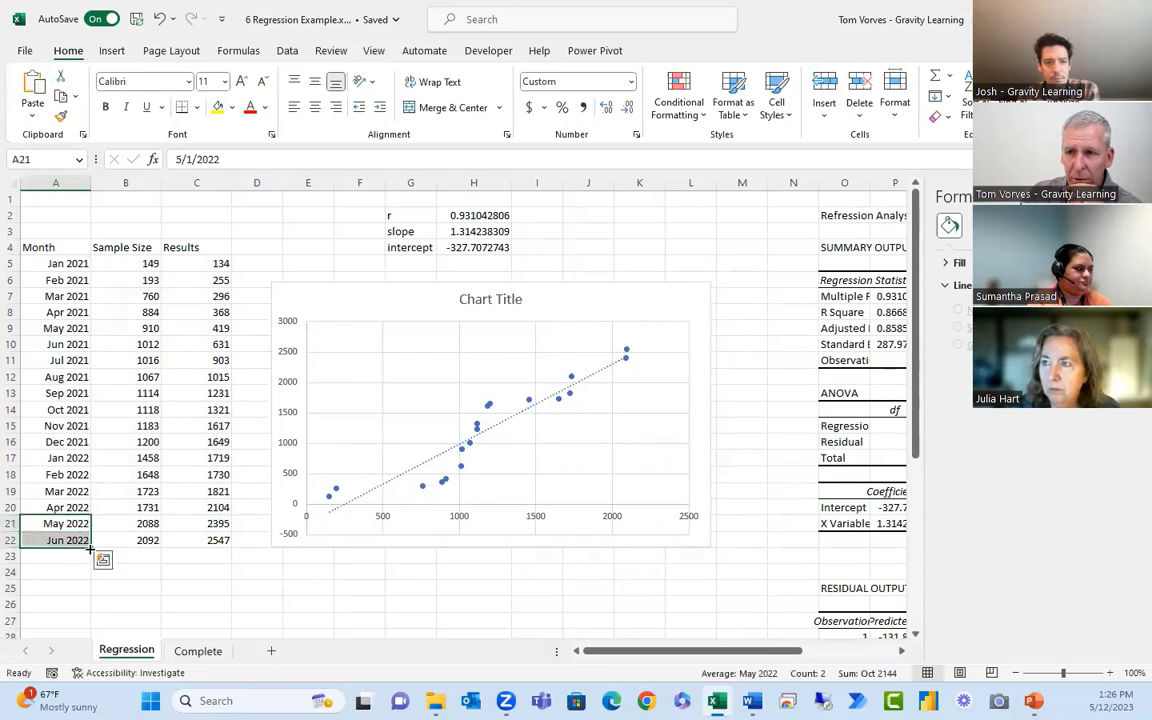
drag(88, 606, 89, 608)
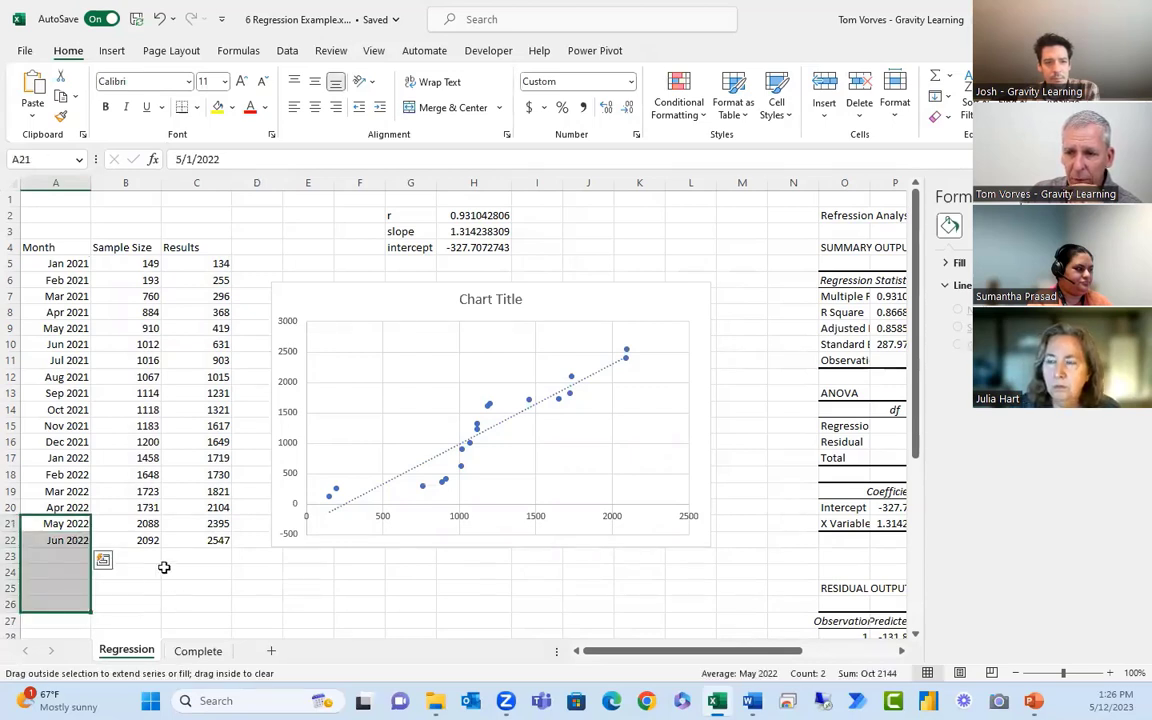
Copy the sample sizes and results in B13:C15 into B23:C25 for the Jul to Sep 2022 rows
drag(147, 390, 166, 428)
key(ctrl+c)
drag(116, 556, 205, 590)
key(ctrl+v)
click(129, 604)
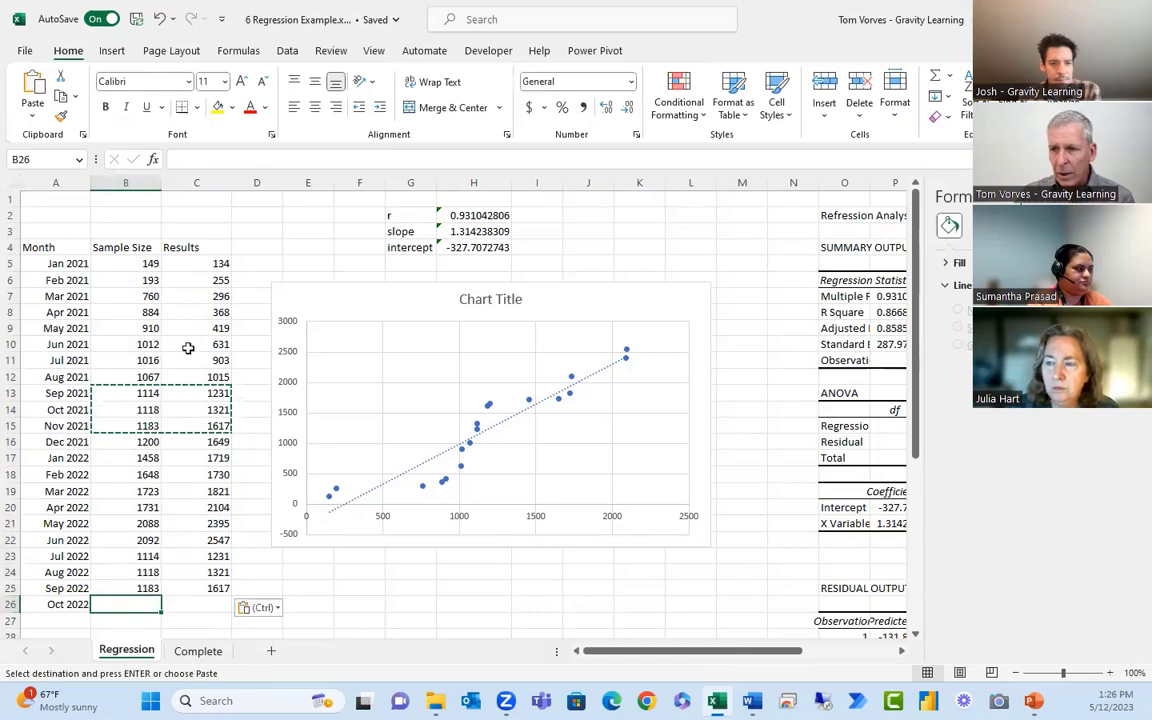
Copy the Jun 2021 values in B10:C10 into B26:C26 for Oct 2022, and clear the copy outline
drag(145, 344, 199, 344)
key(ctrl+c)
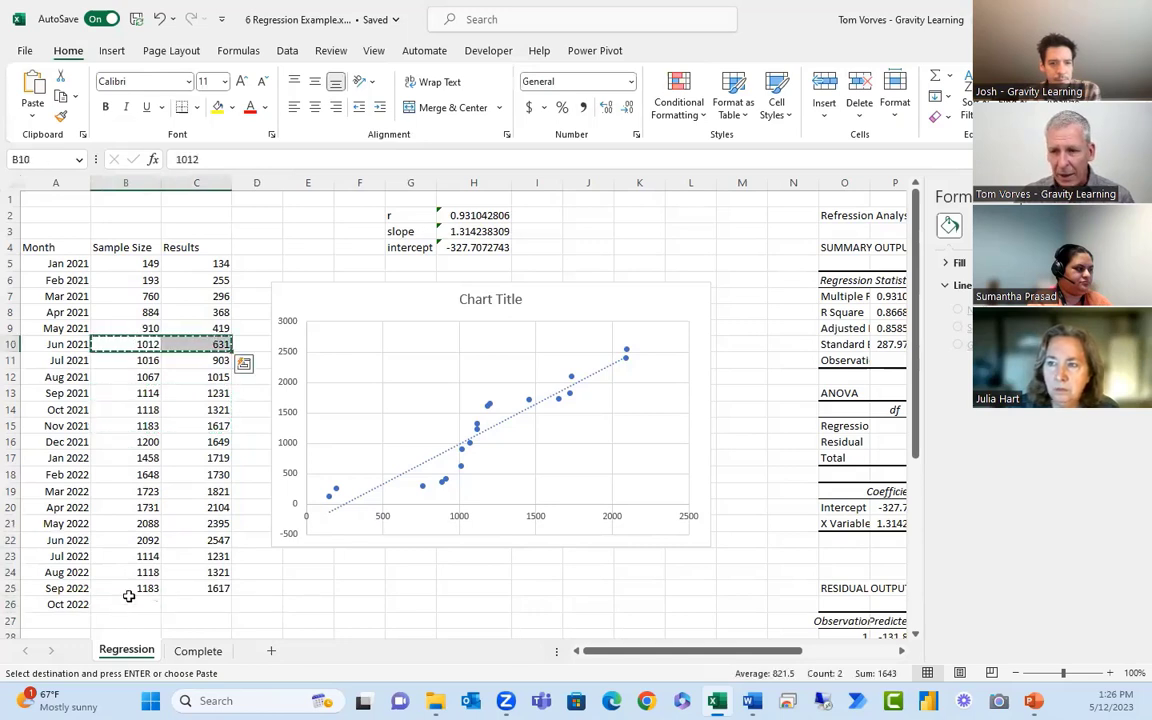
click(125, 604)
key(ctrl+v)
click(198, 540)
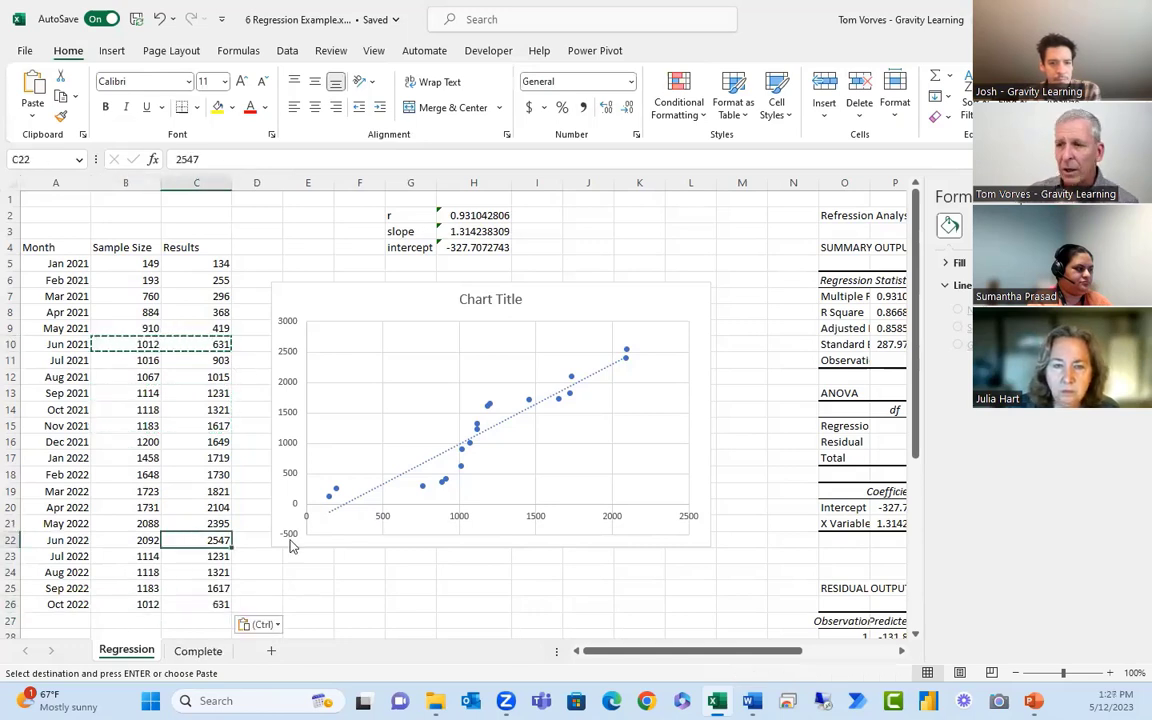
key(Escape)
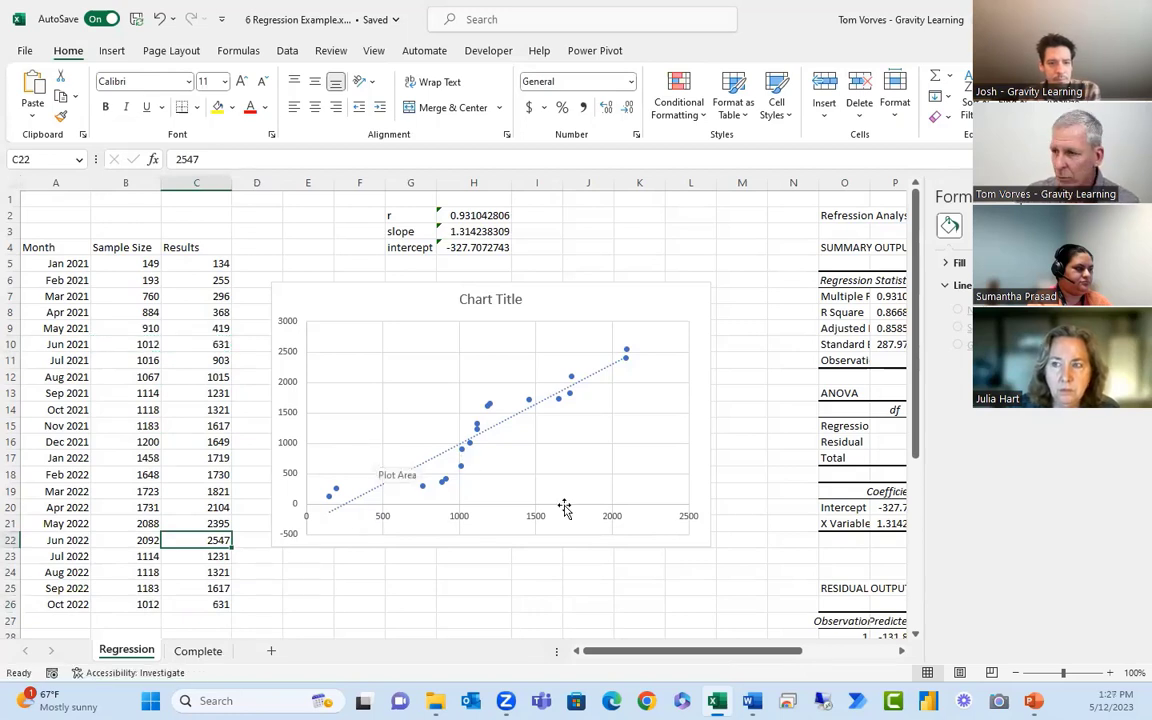
Show the scatter chart's source range in Select Data Source, and close it without changes
click(700, 540)
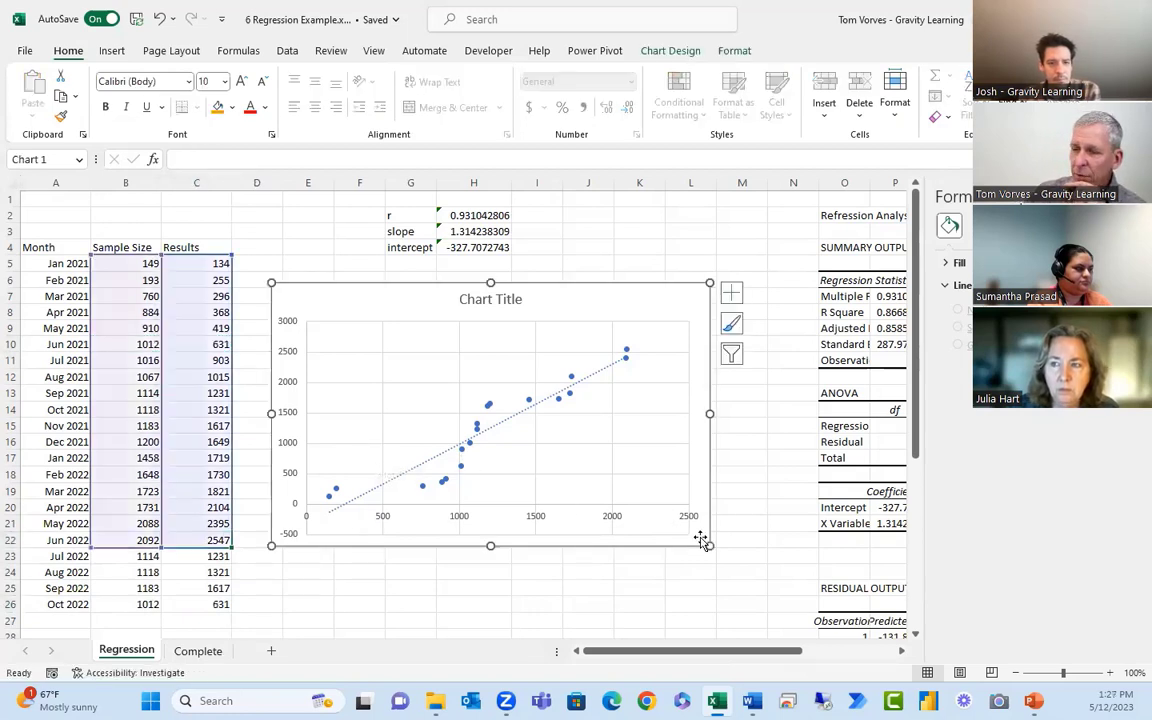
click(689, 455)
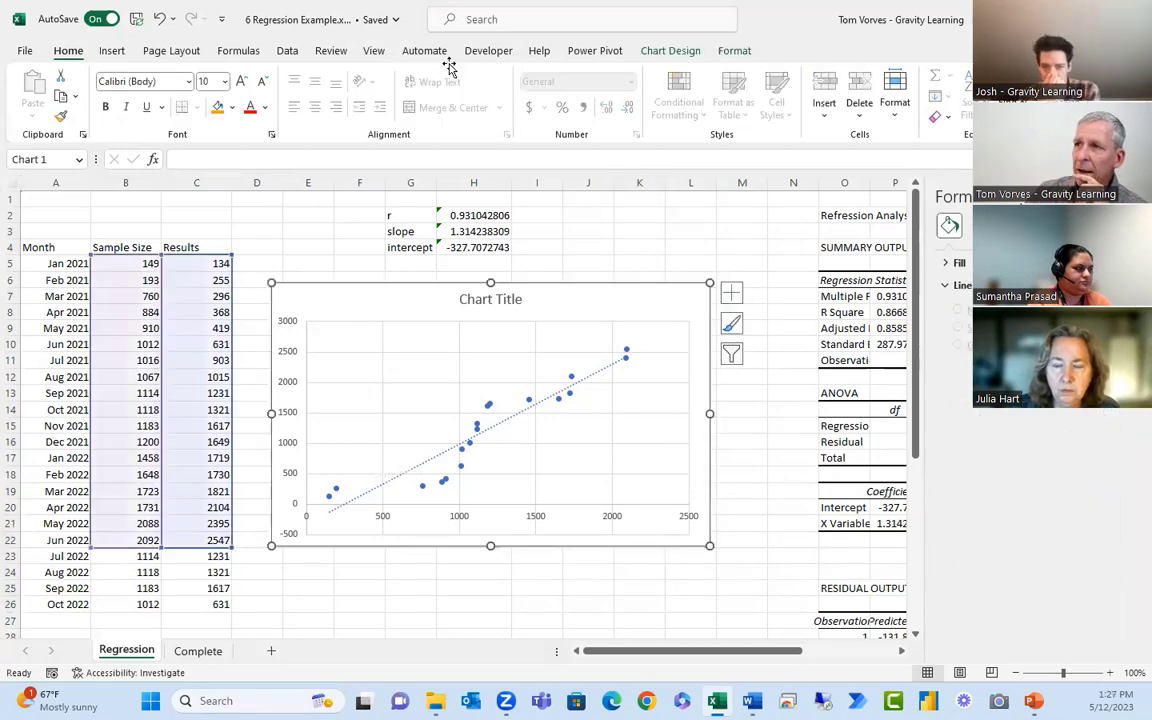
click(694, 51)
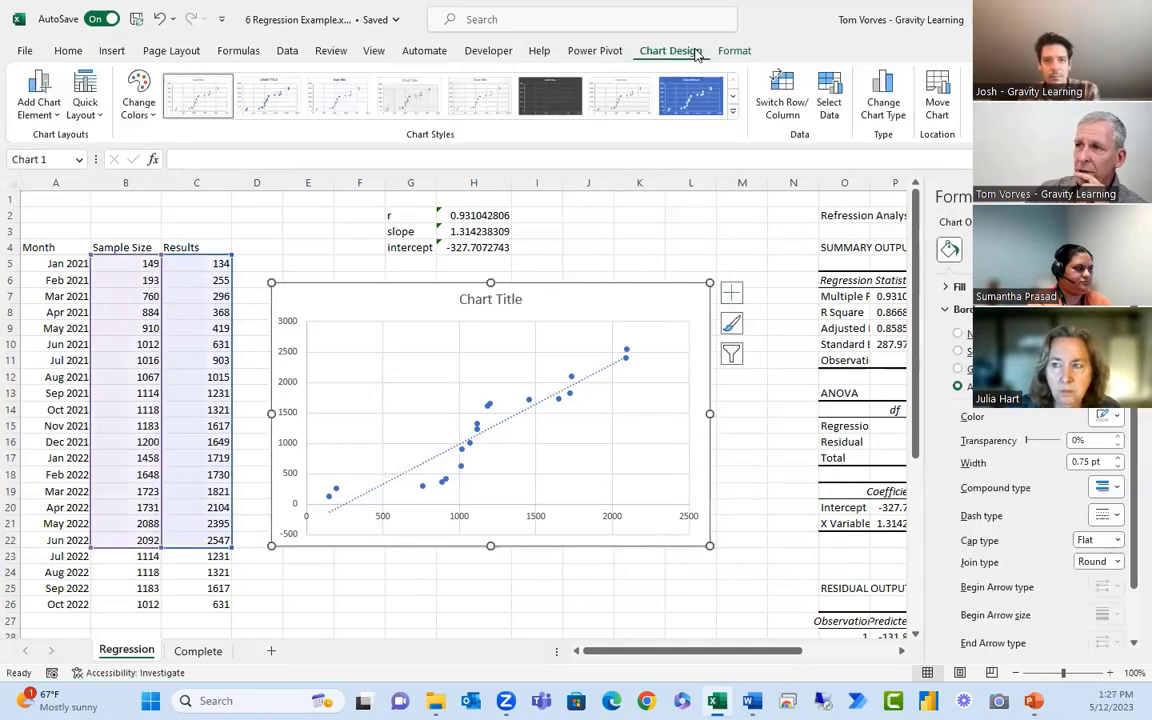
click(834, 93)
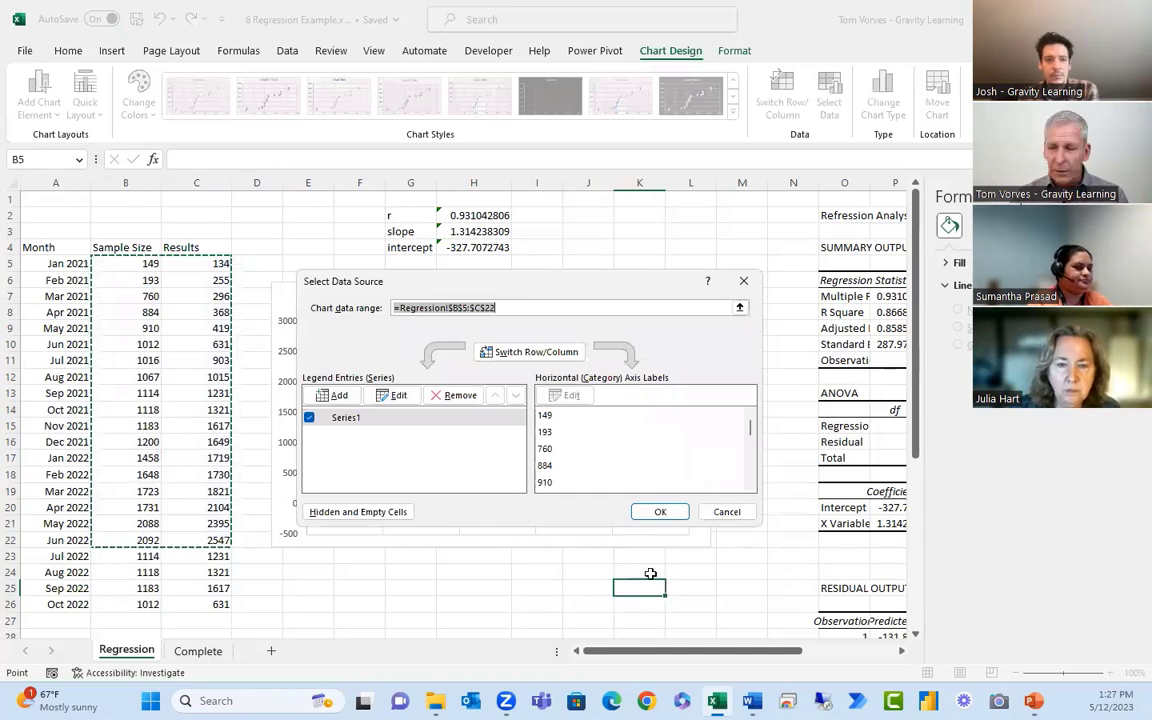
click(729, 519)
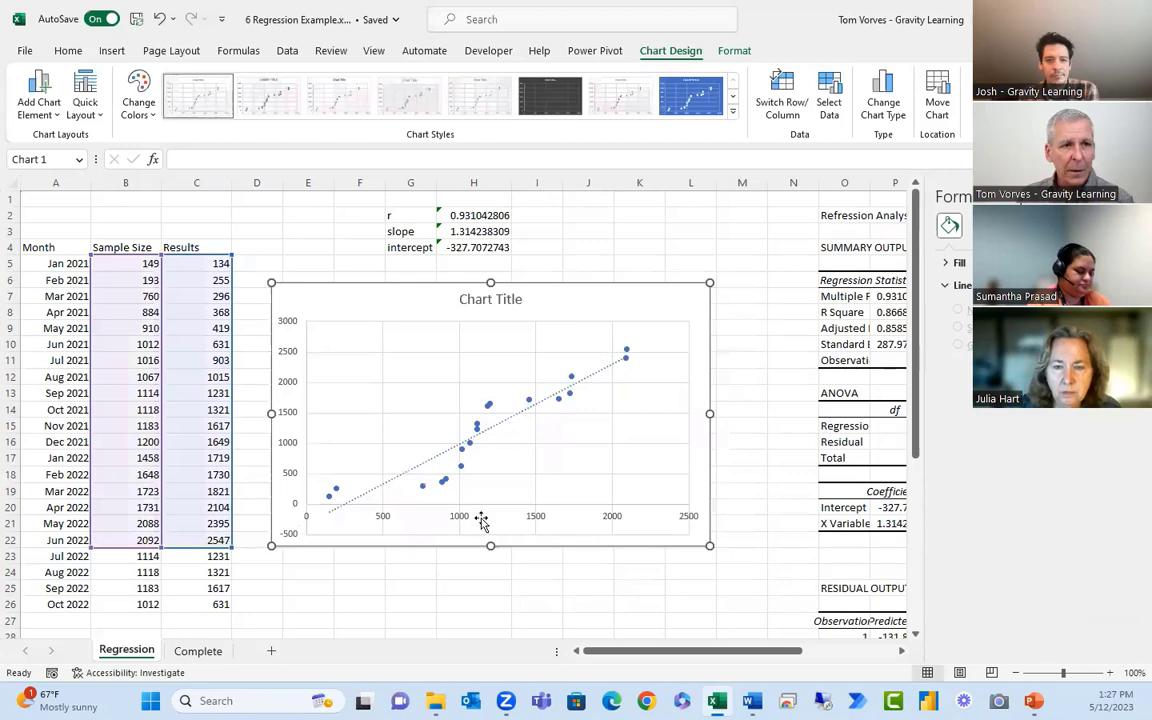
click(459, 486)
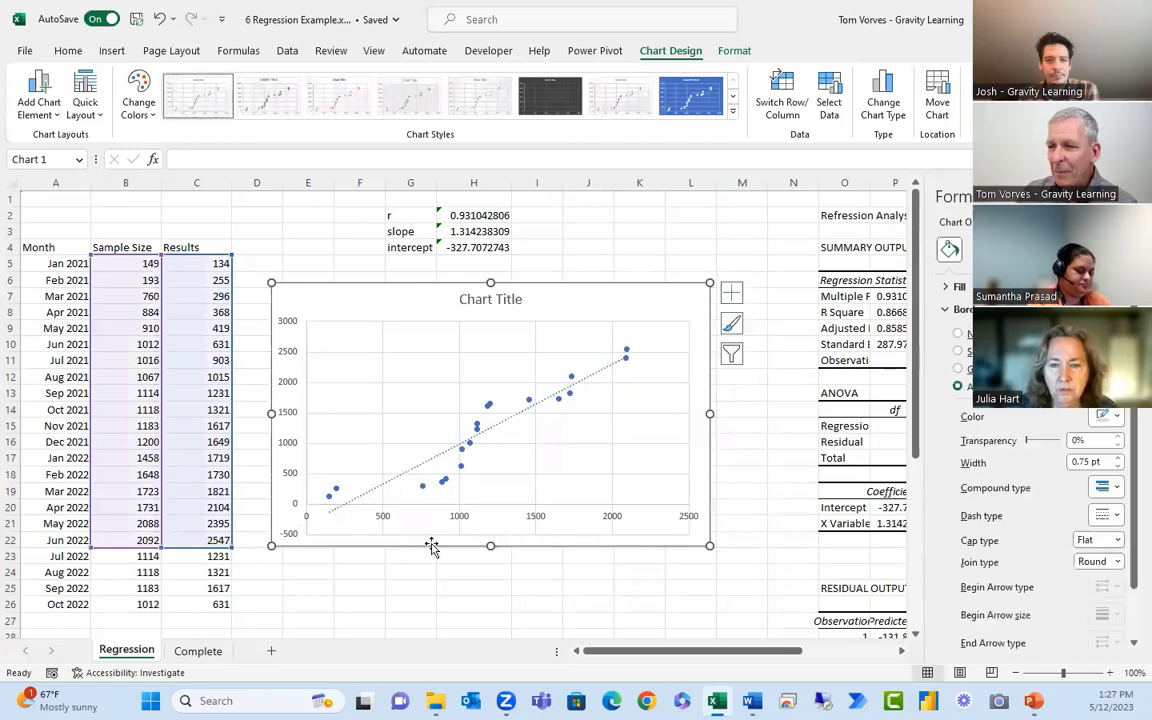
click(499, 620)
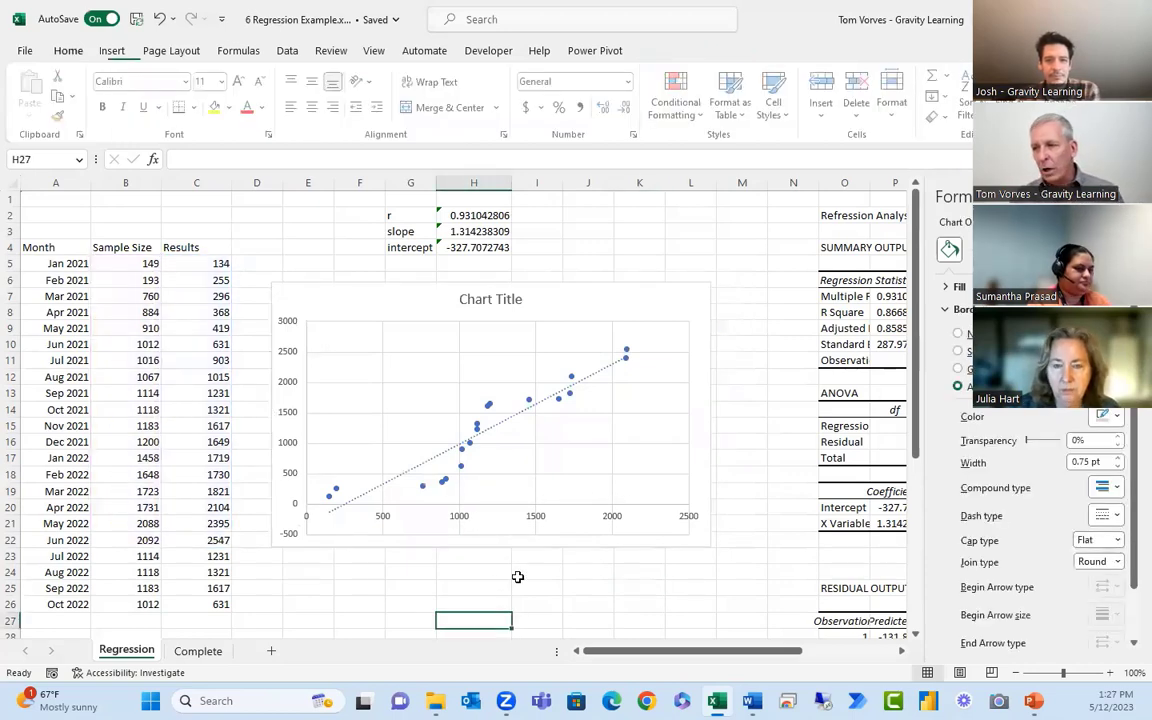
Select the chart and point out its outlined source range B5:C22 and the range's lower corner handles with on-screen annotations, clearing them when done
click(700, 542)
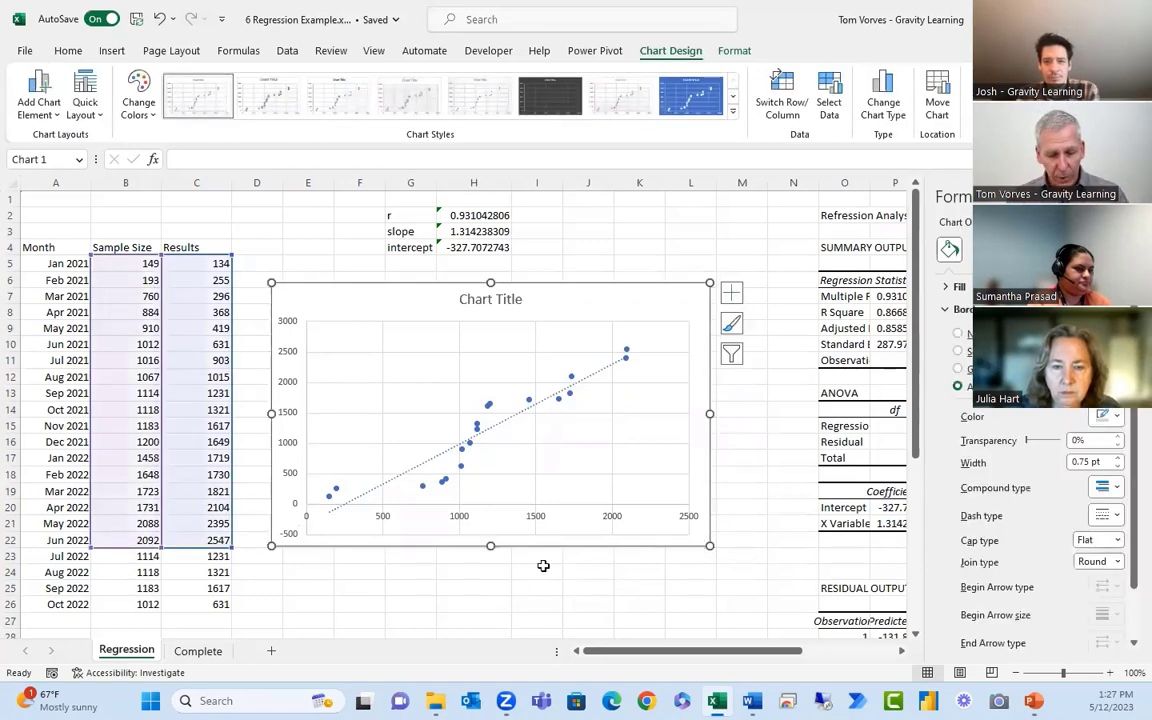
key(ctrl+2)
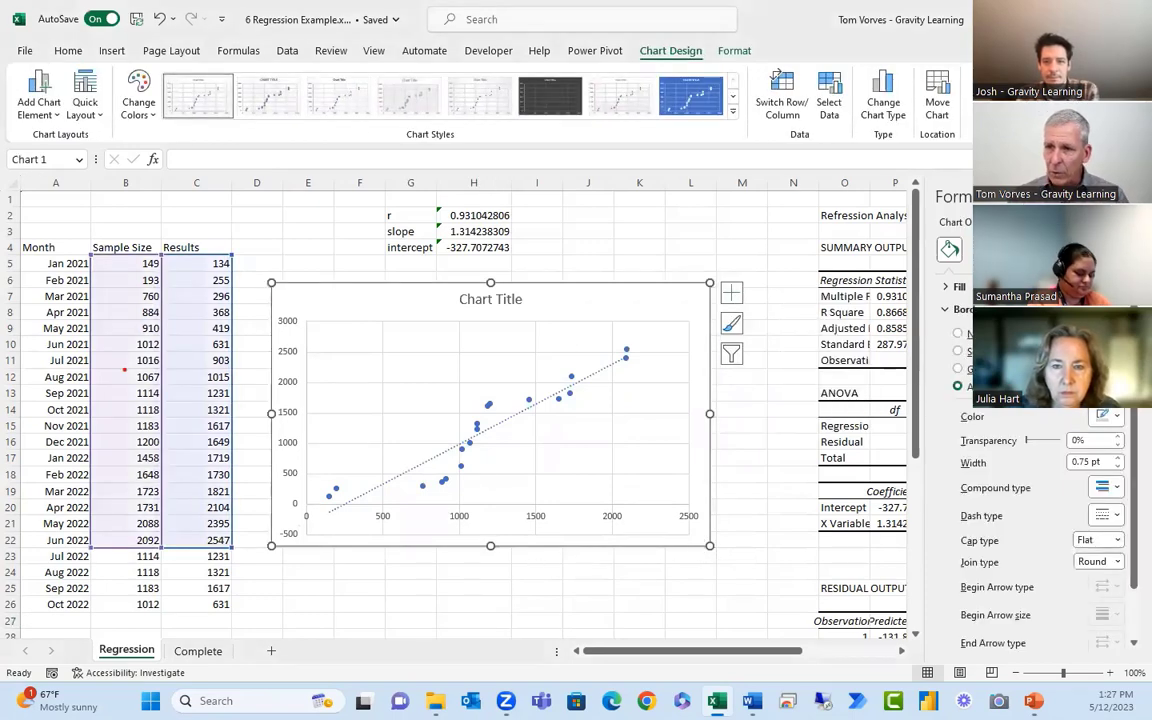
mouse_move(80, 240)
mouse_down()
mouse_move(176, 405)
mouse_move(240, 560)
mouse_up()
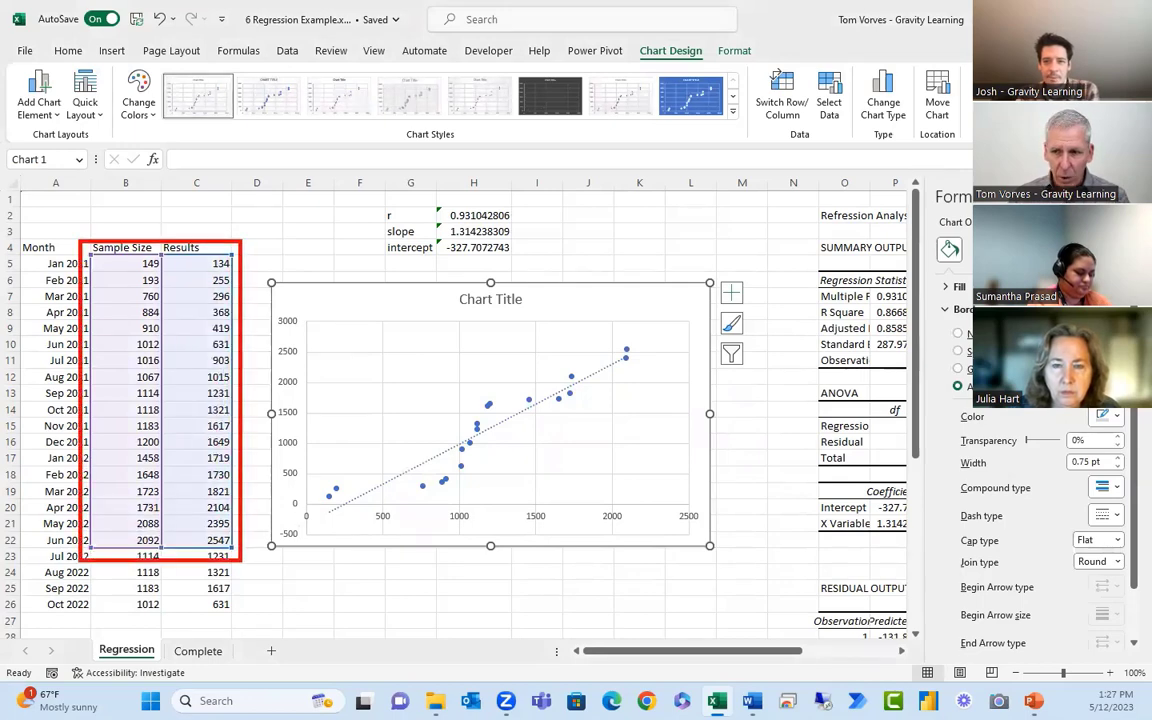
key(Escape)
key(ctrl+1)
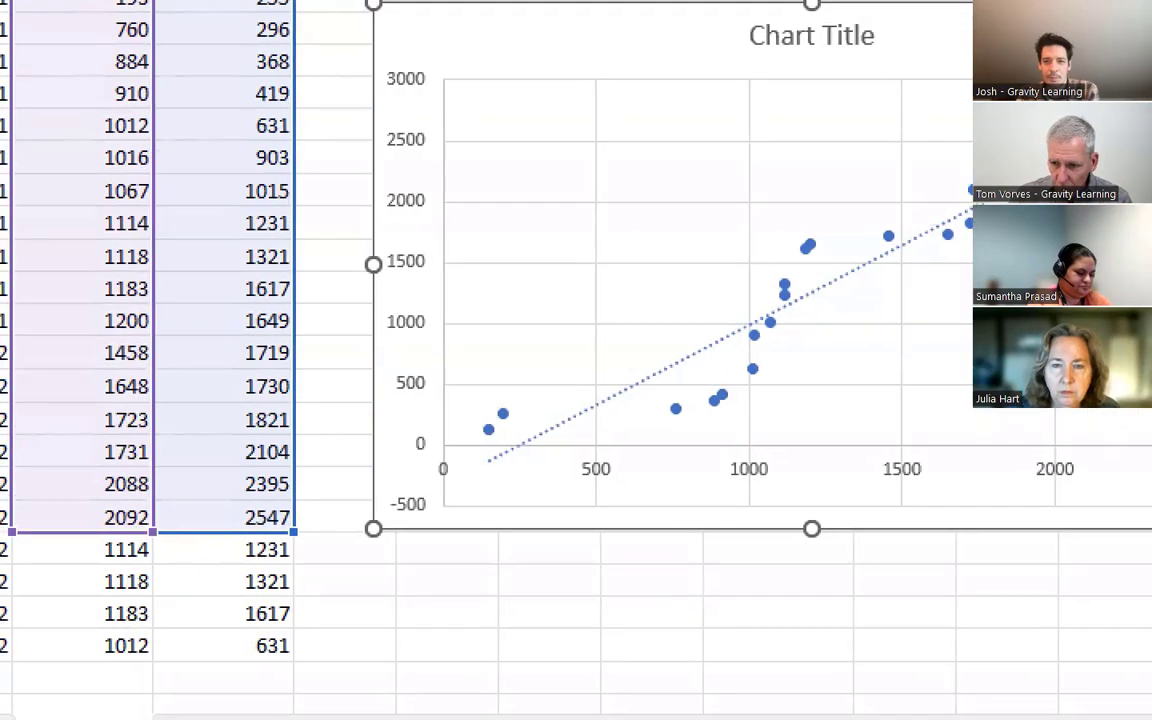
drag(297, 545, 310, 580)
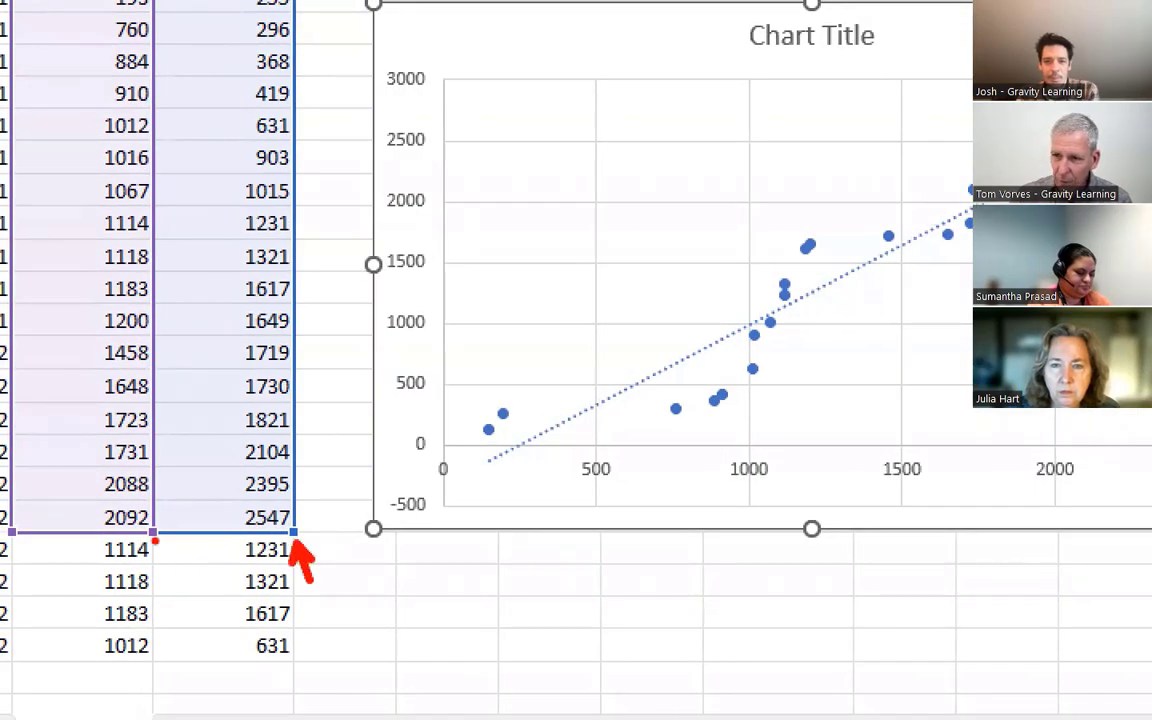
drag(155, 542, 176, 585)
key(Escape)
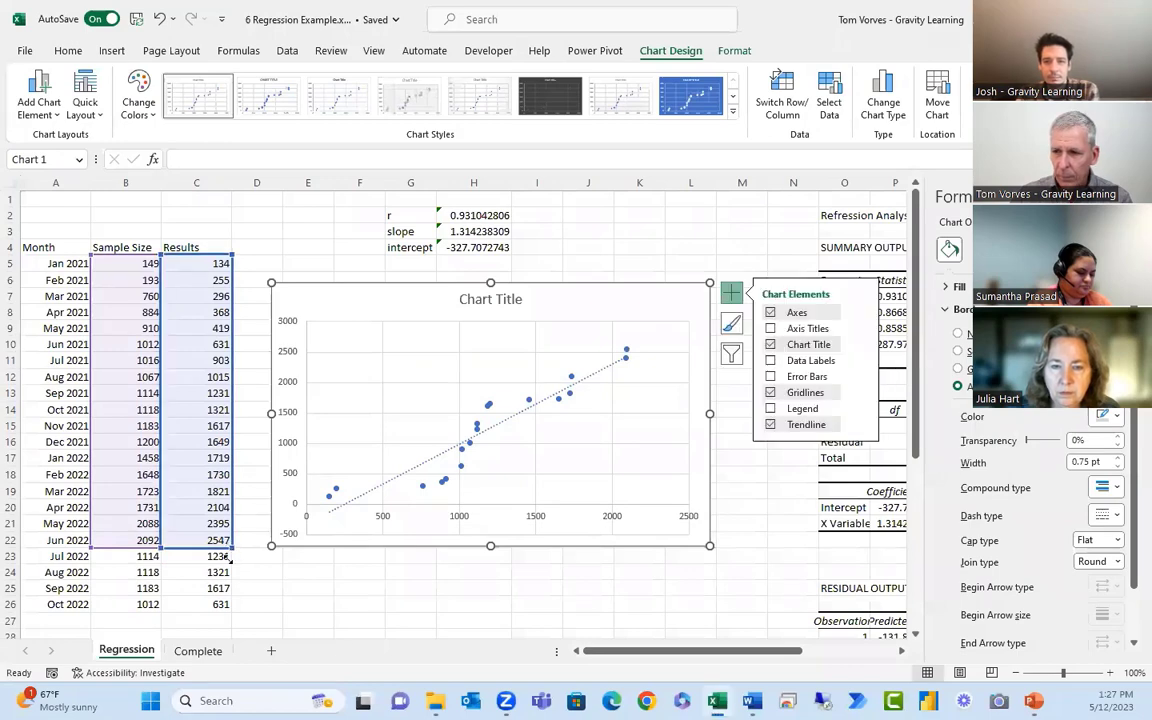
Extend the chart's source range on the sheet through row 26 to cover B5:C26, and reselect the chart
drag(233, 550, 222, 606)
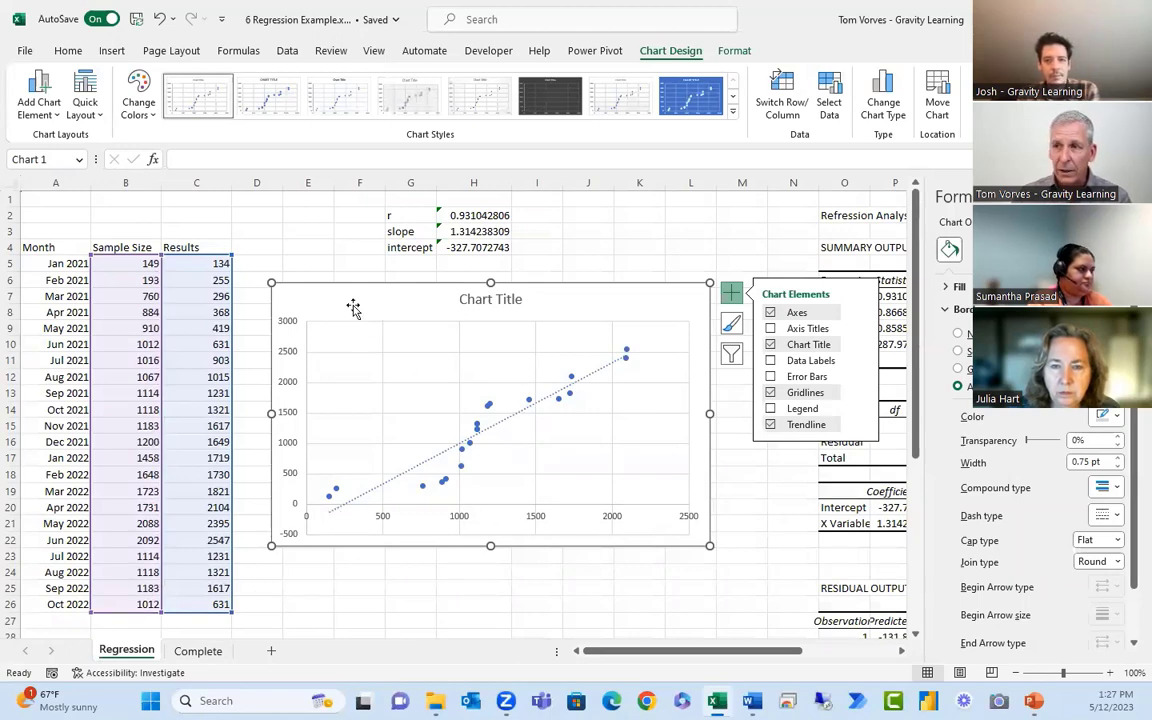
click(352, 606)
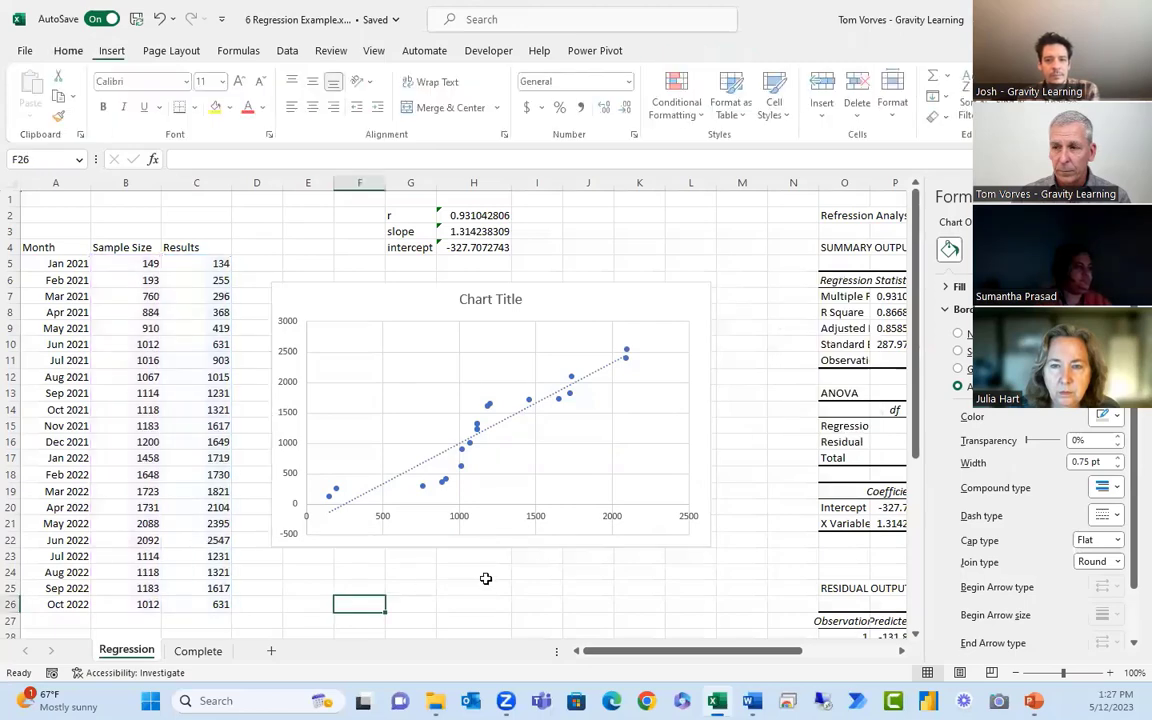
click(698, 538)
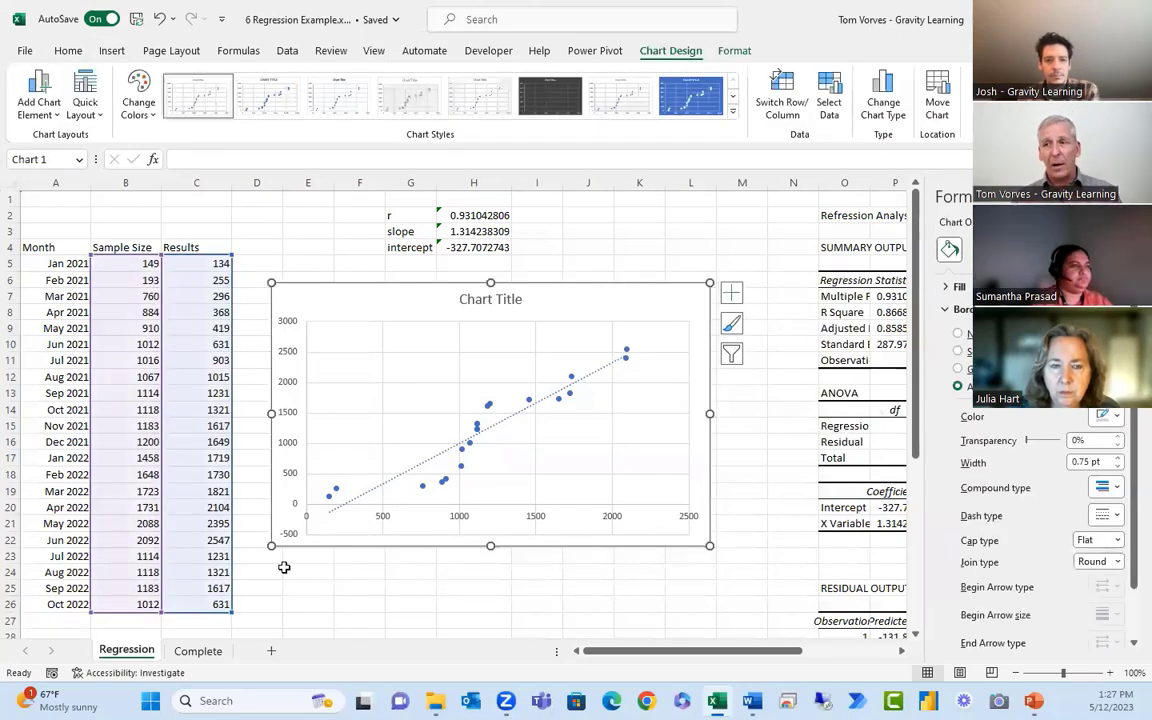
Move the chart slightly away from the data and shift its Y-value range from column C to E5:E26
drag(331, 295, 397, 297)
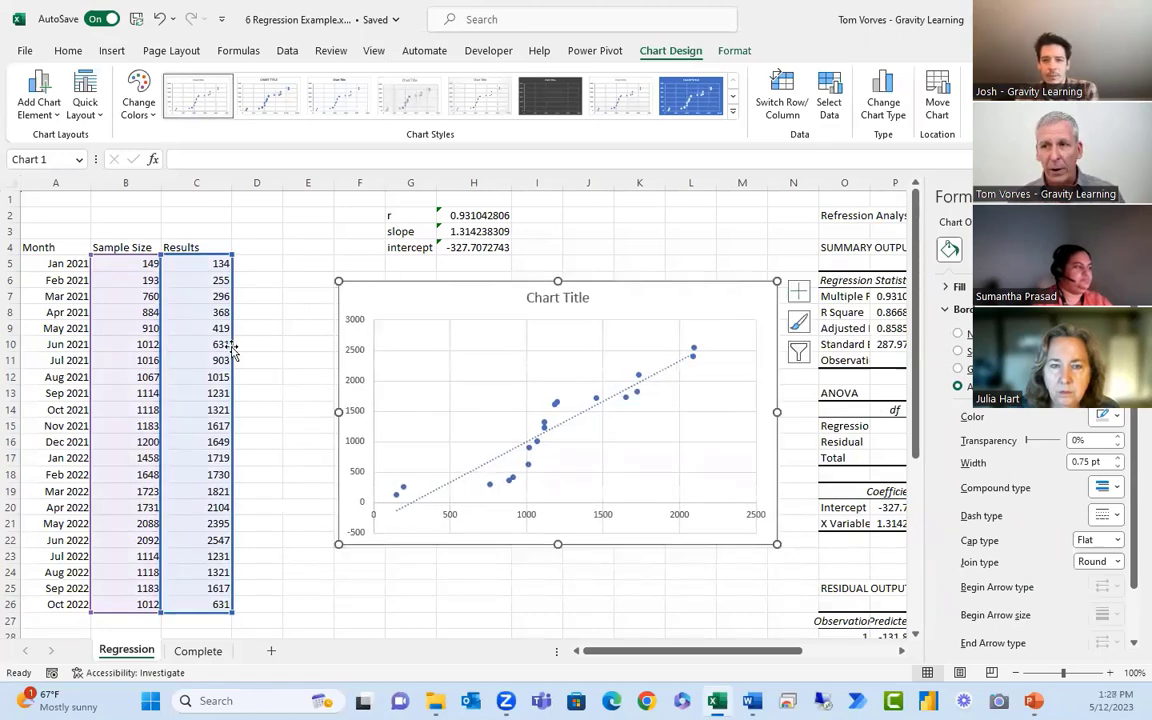
drag(232, 352, 266, 353)
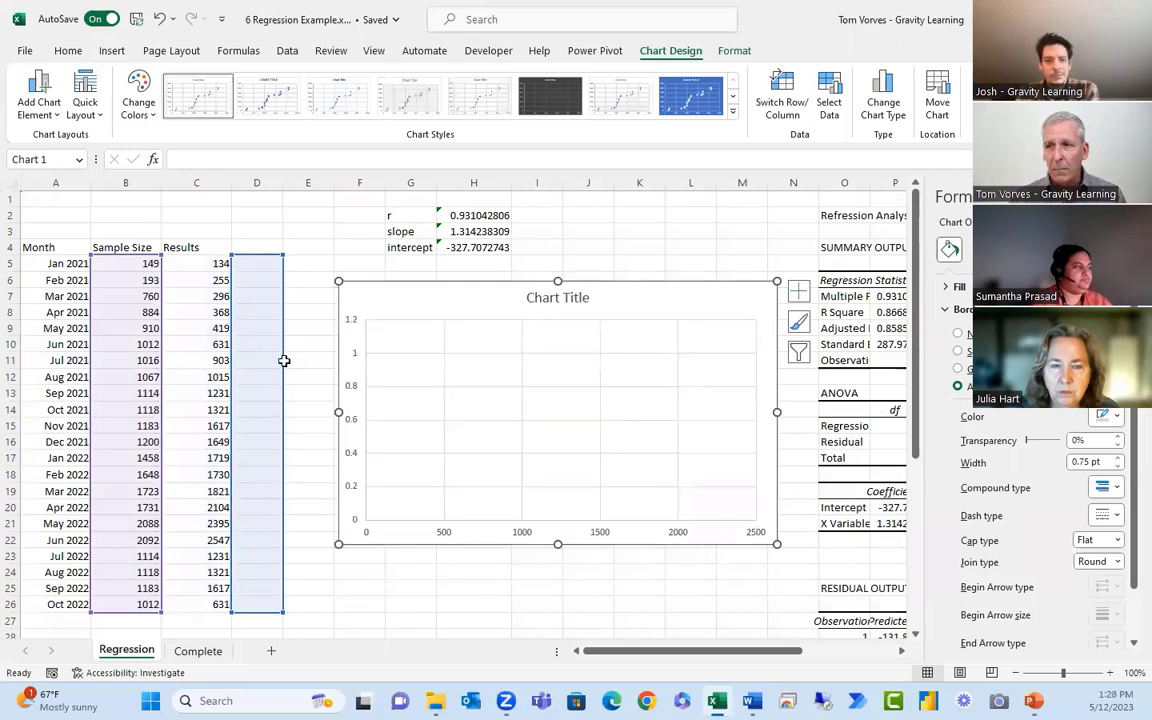
drag(285, 367, 314, 362)
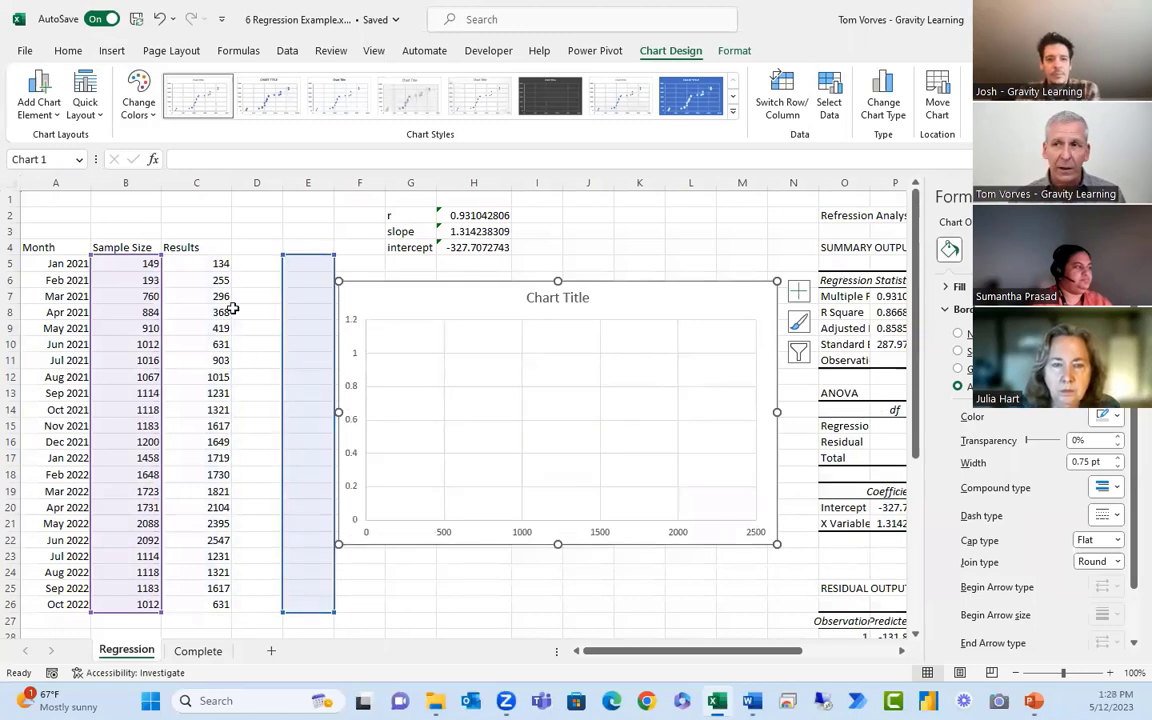
Rename the C4 header as Results1 and enter the header Results in E4
double_click(215, 247)
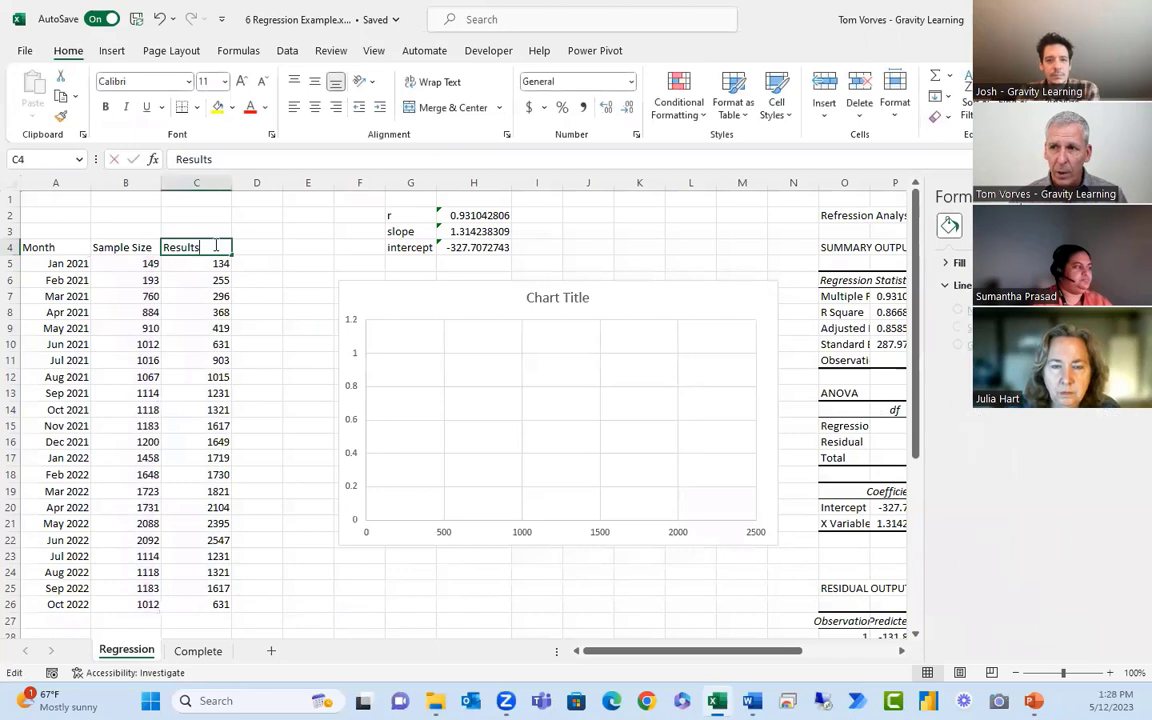
text(1)
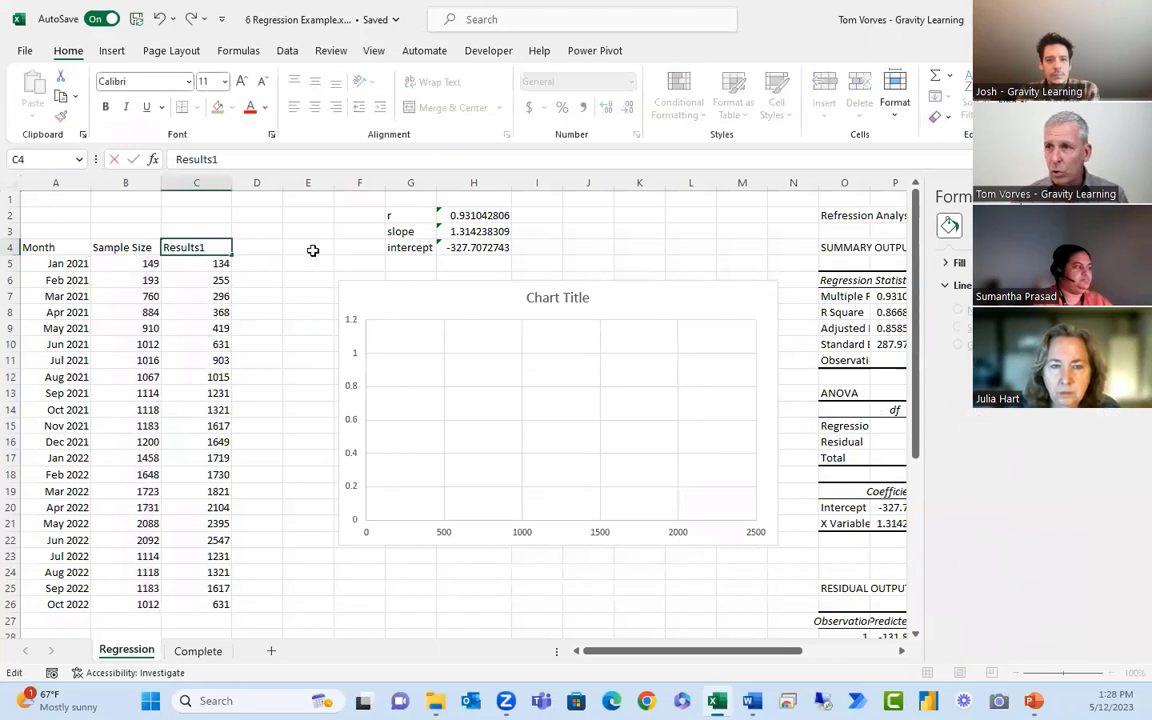
click(312, 250)
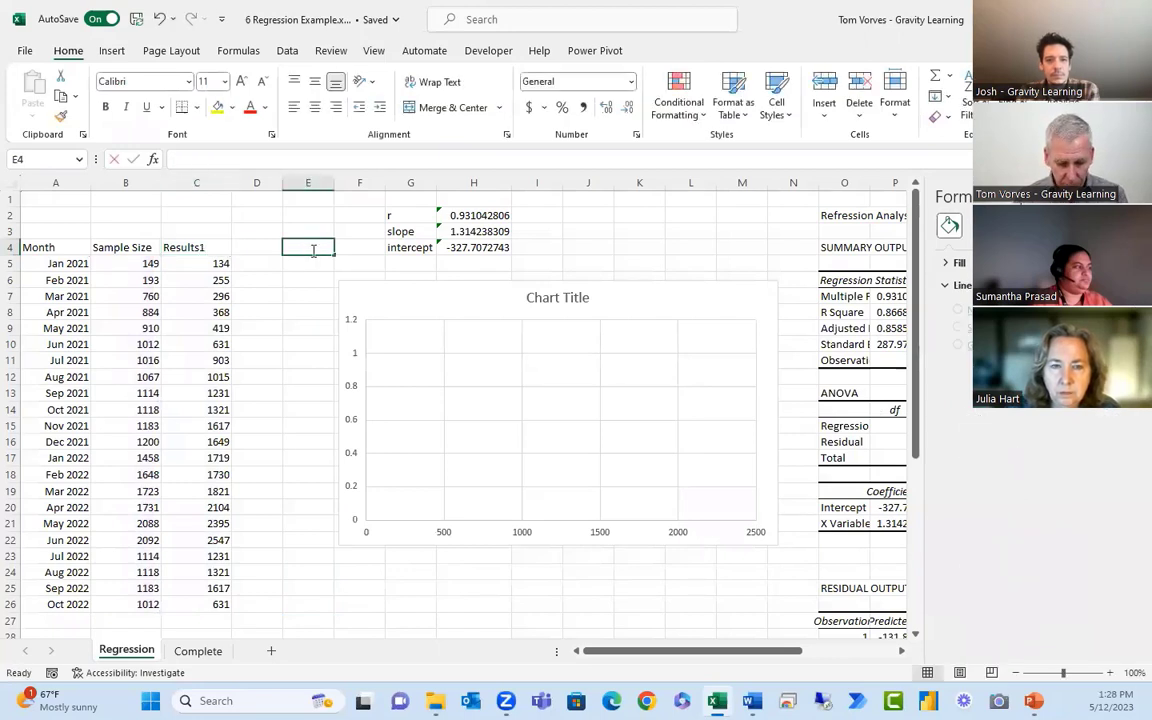
text(Results)
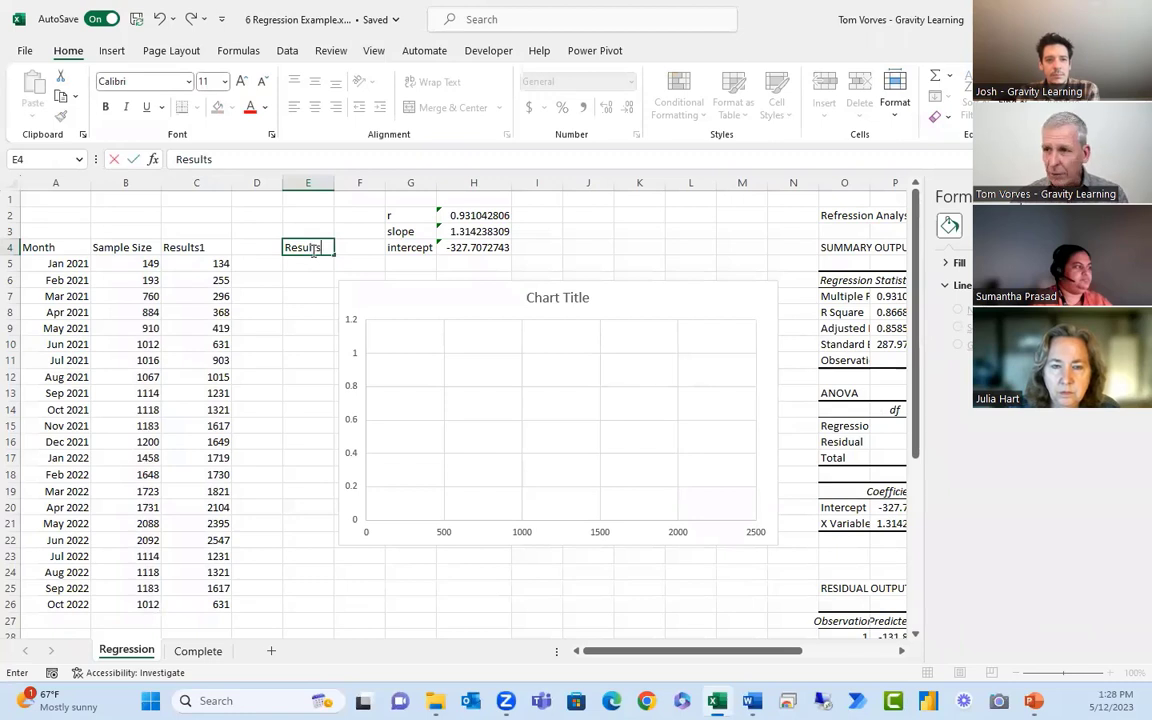
Fill E5:E26 with arbitrary test results, beginning 53, 534, 6, 36345 and ending with 34345 in E26
drag(314, 262, 319, 597)
text(53)
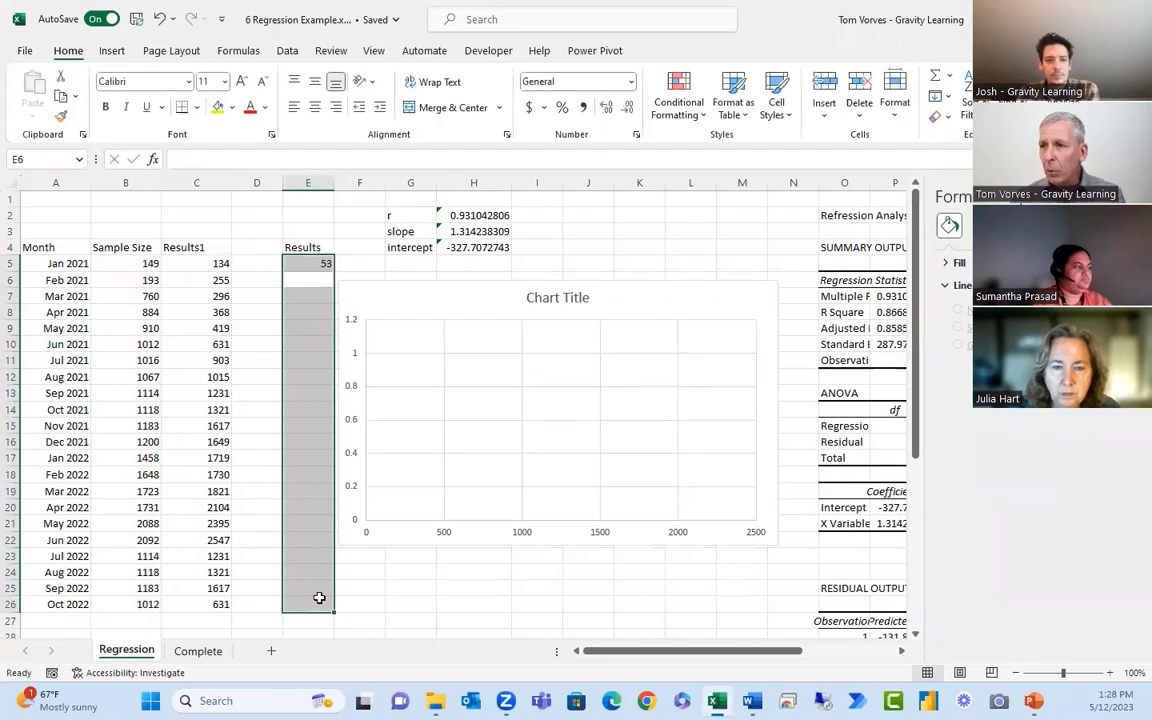
text( 534 6 36345 345 46634 343 4 453 456 456)
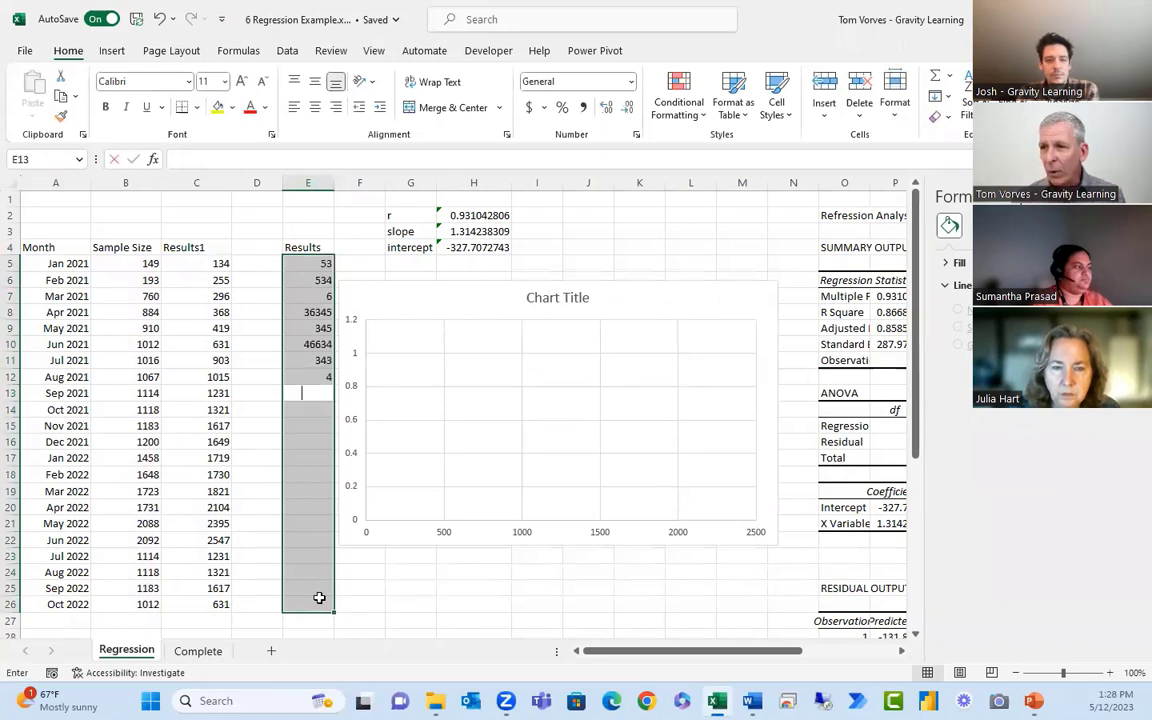
text(345 )
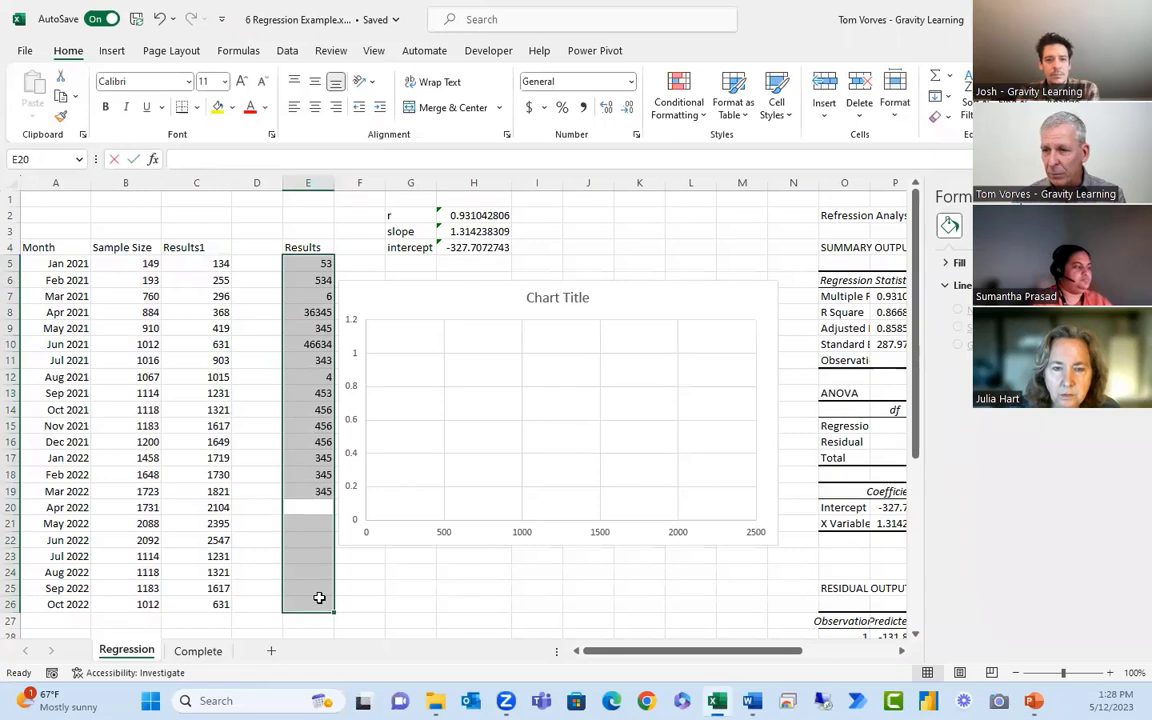
text(3453 466345 234453 4556 345 345)
key(Return)
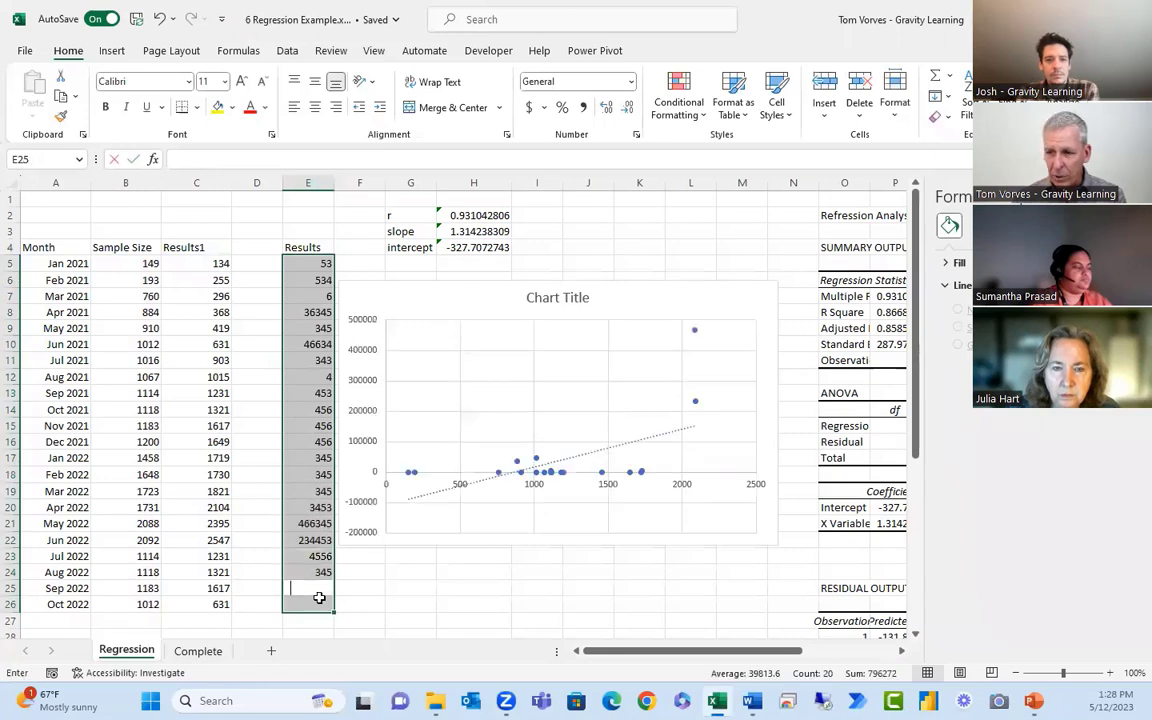
text(34345)
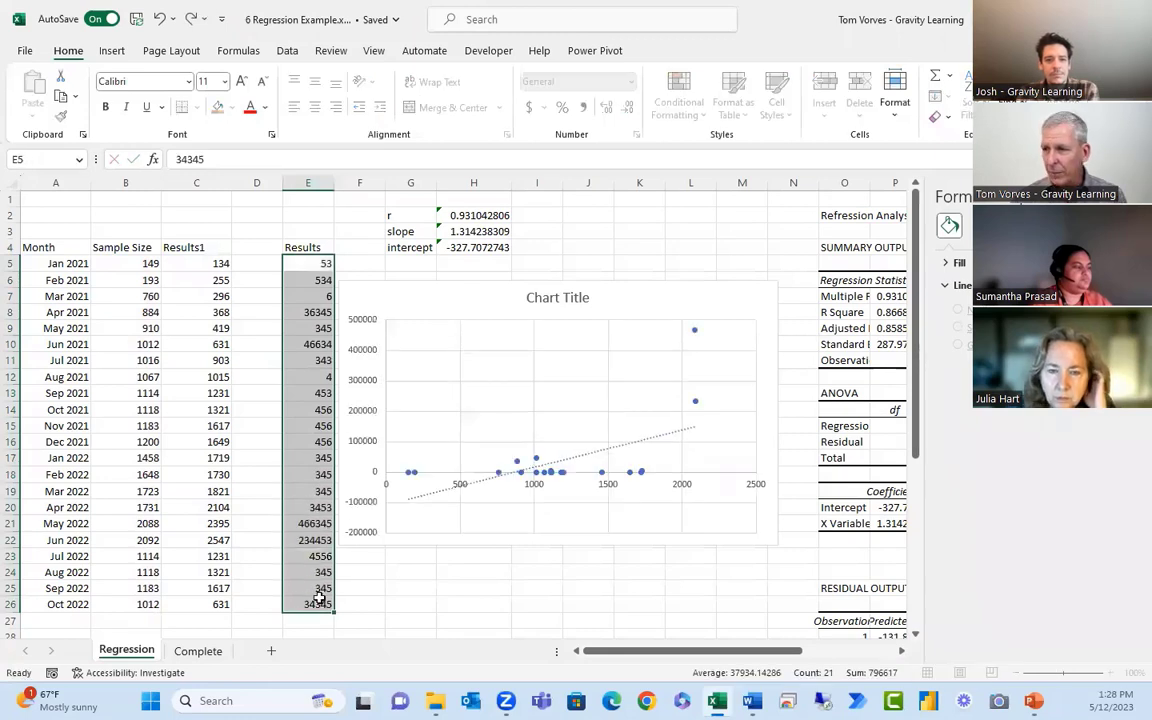
Shift the scatter chart's Y-value range from column E to C5:C26 and back to E5:E26
click(535, 574)
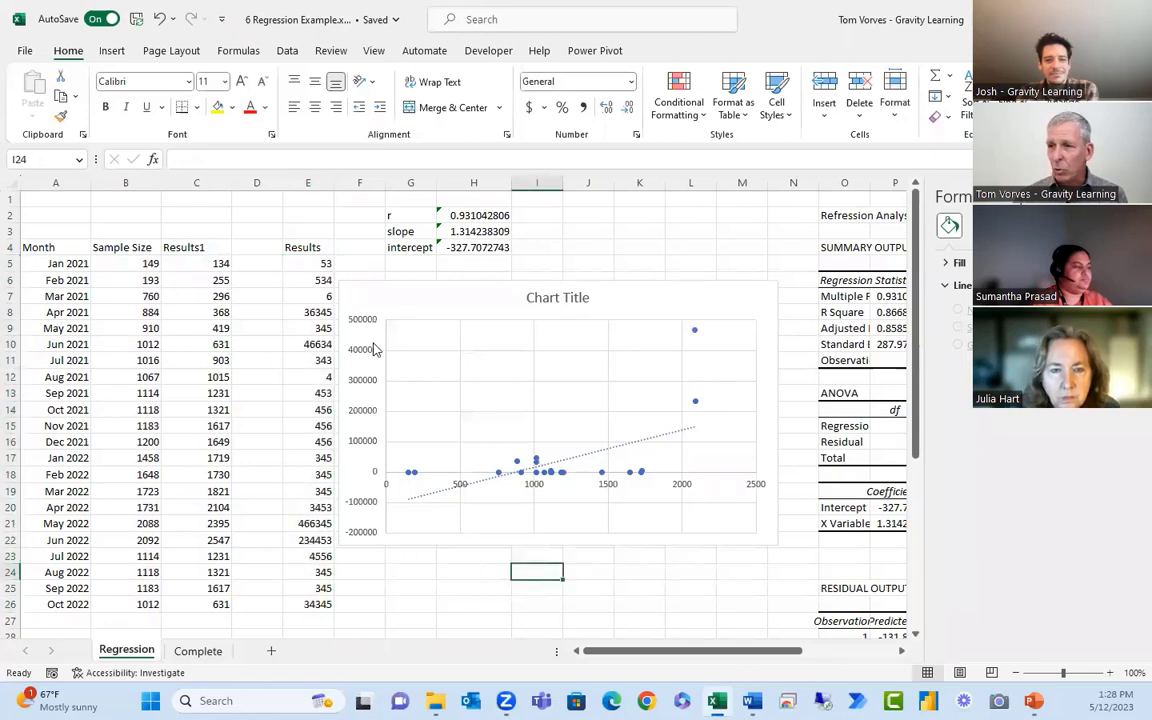
click(356, 286)
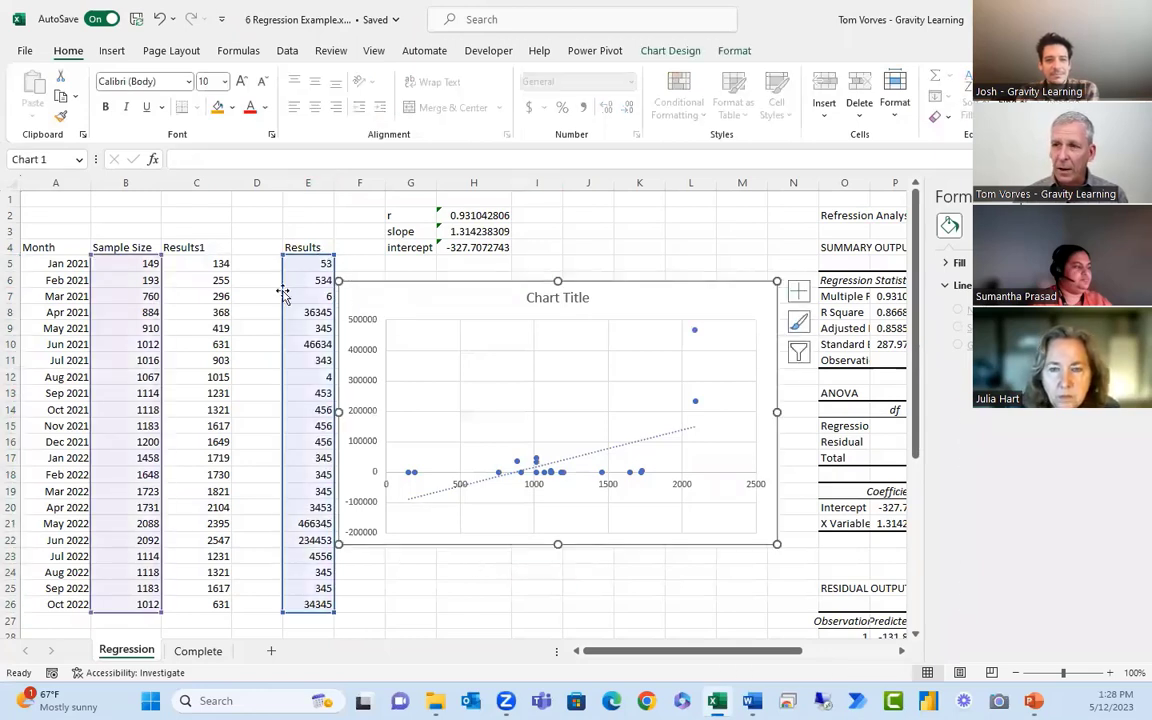
drag(250, 289, 218, 312)
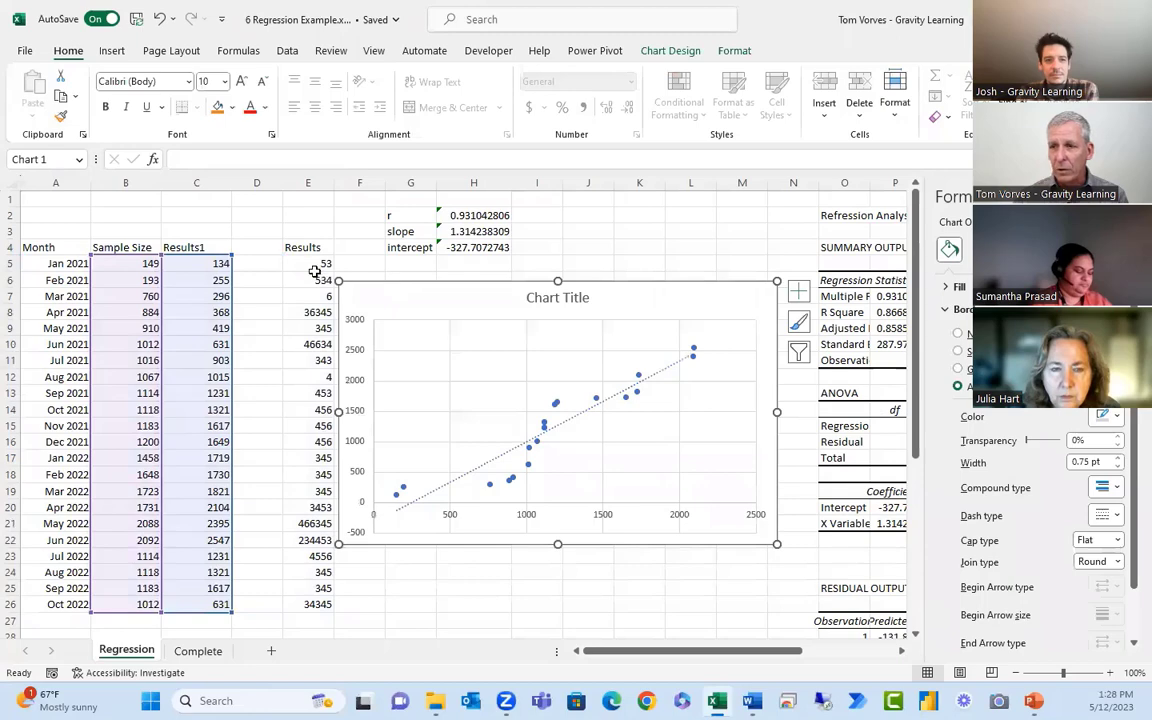
drag(222, 332, 330, 332)
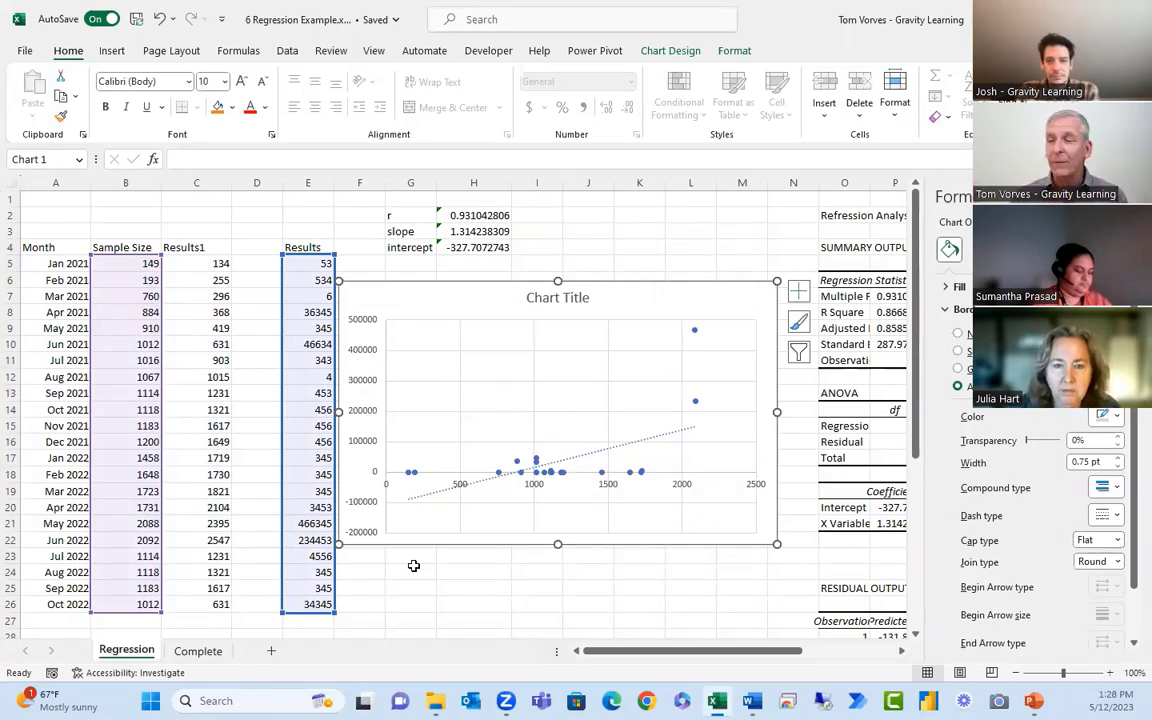
key(Escape)
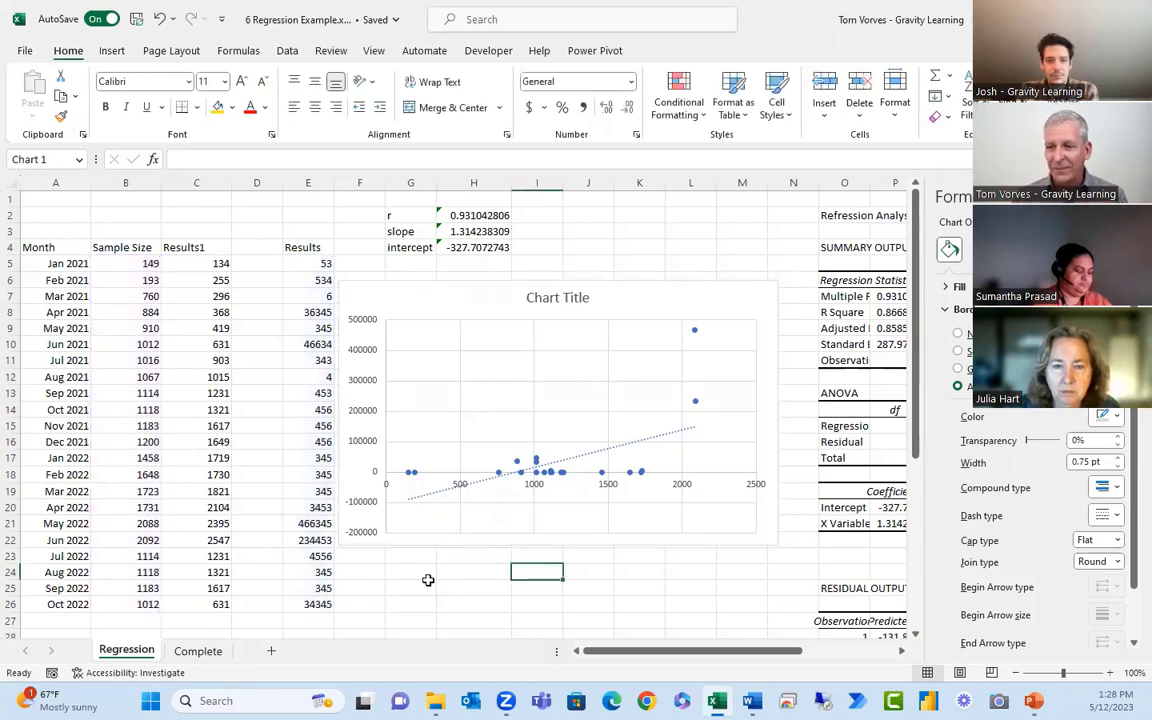
click(428, 583)
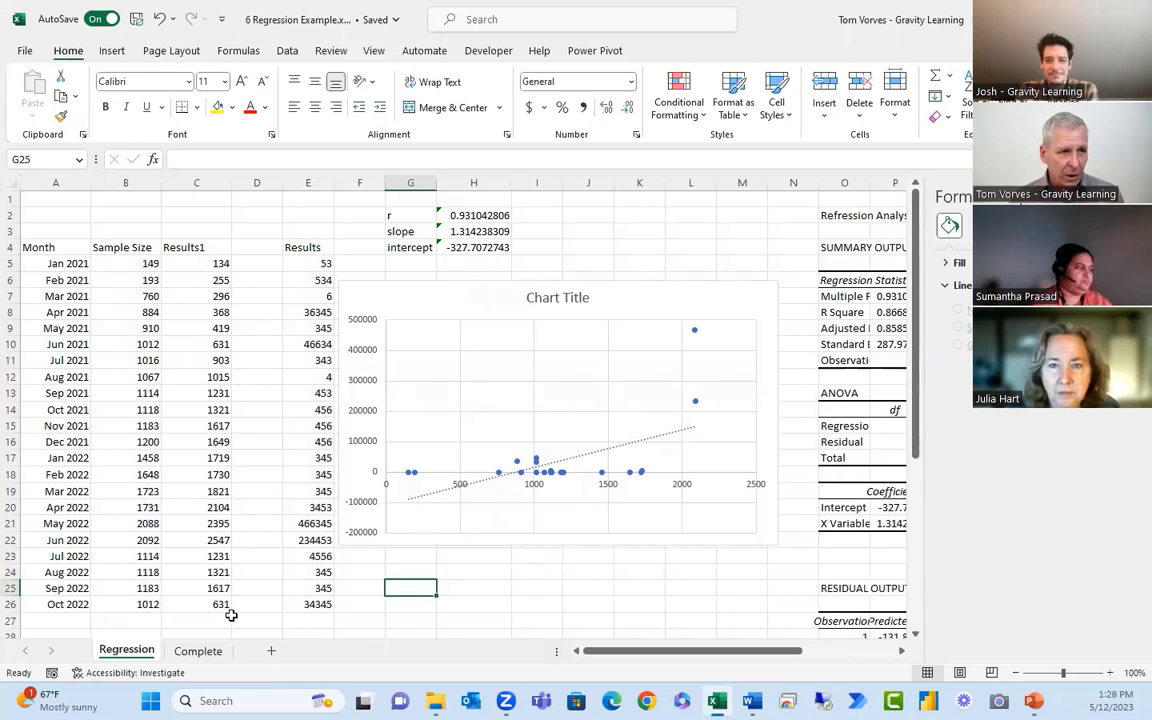
Switch to the Complete sheet and narrow the Results column C
click(198, 651)
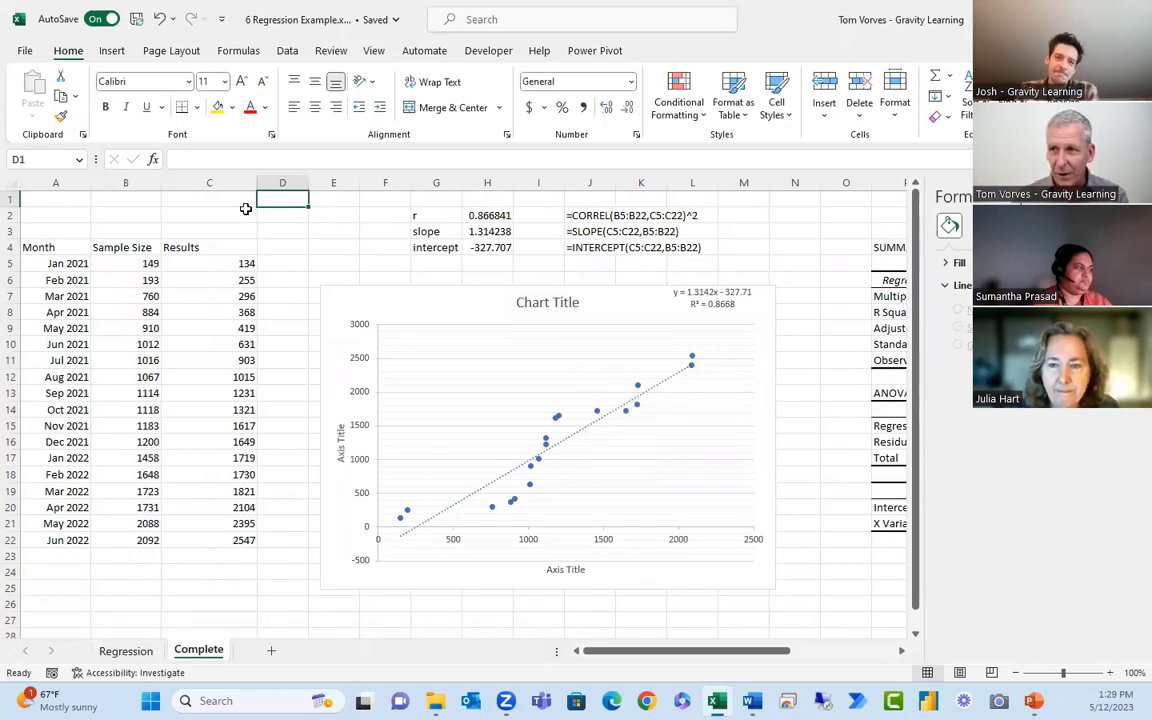
drag(257, 182, 147, 329)
click(146, 330)
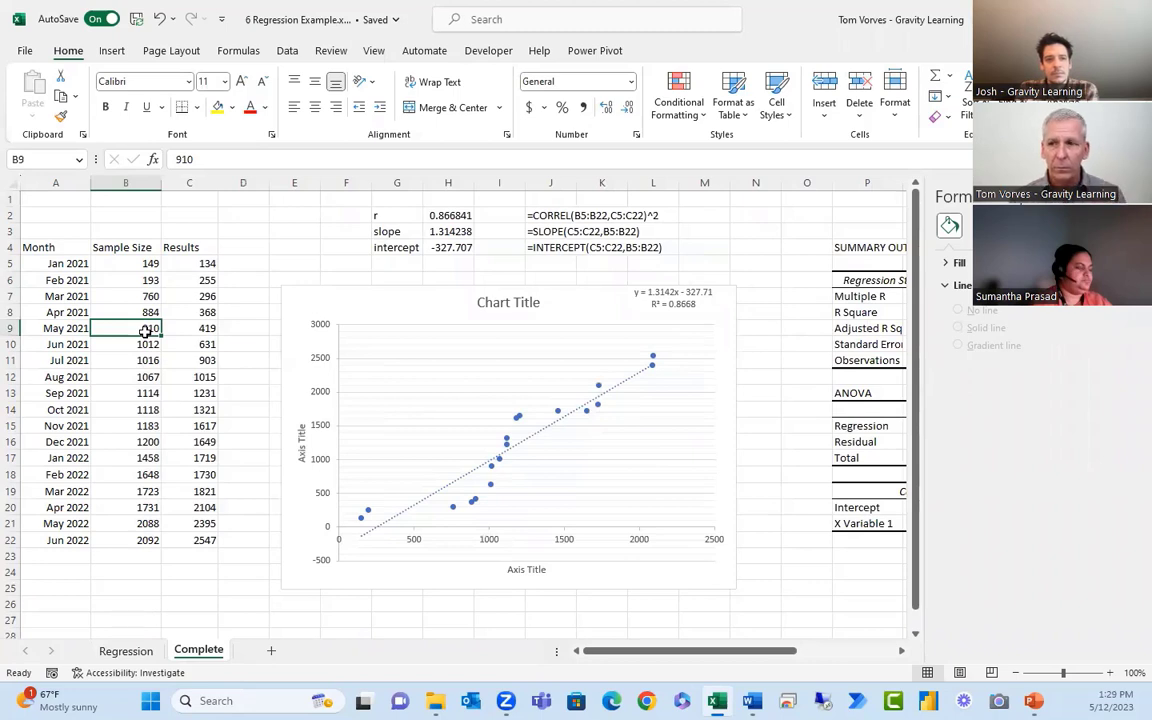
click(198, 332)
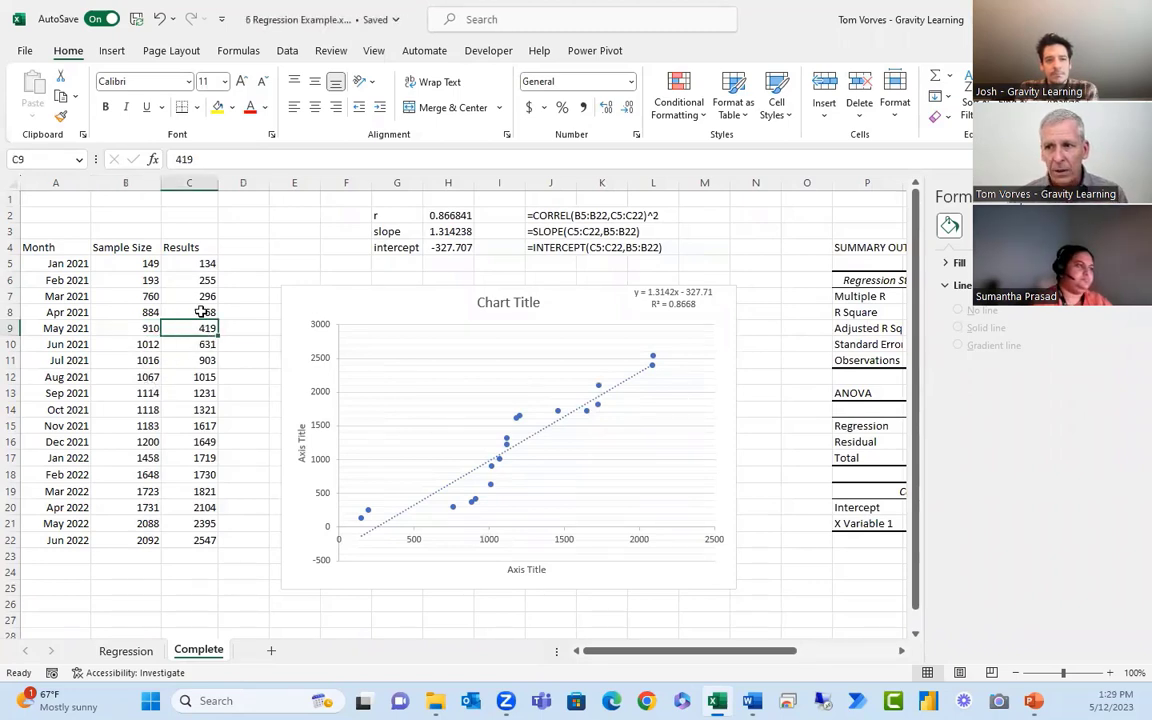
Add a what-if scenario named Most Likely with changing cells C5:C22, keeping the current Results values
drag(203, 263, 198, 553)
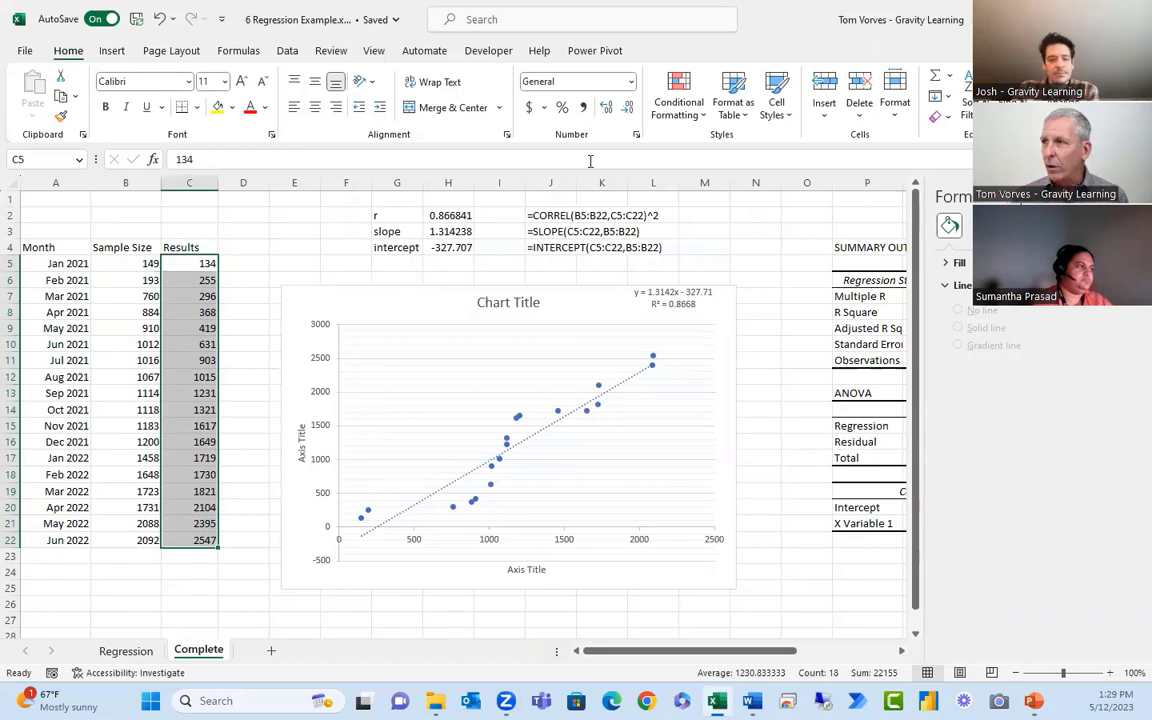
click(287, 51)
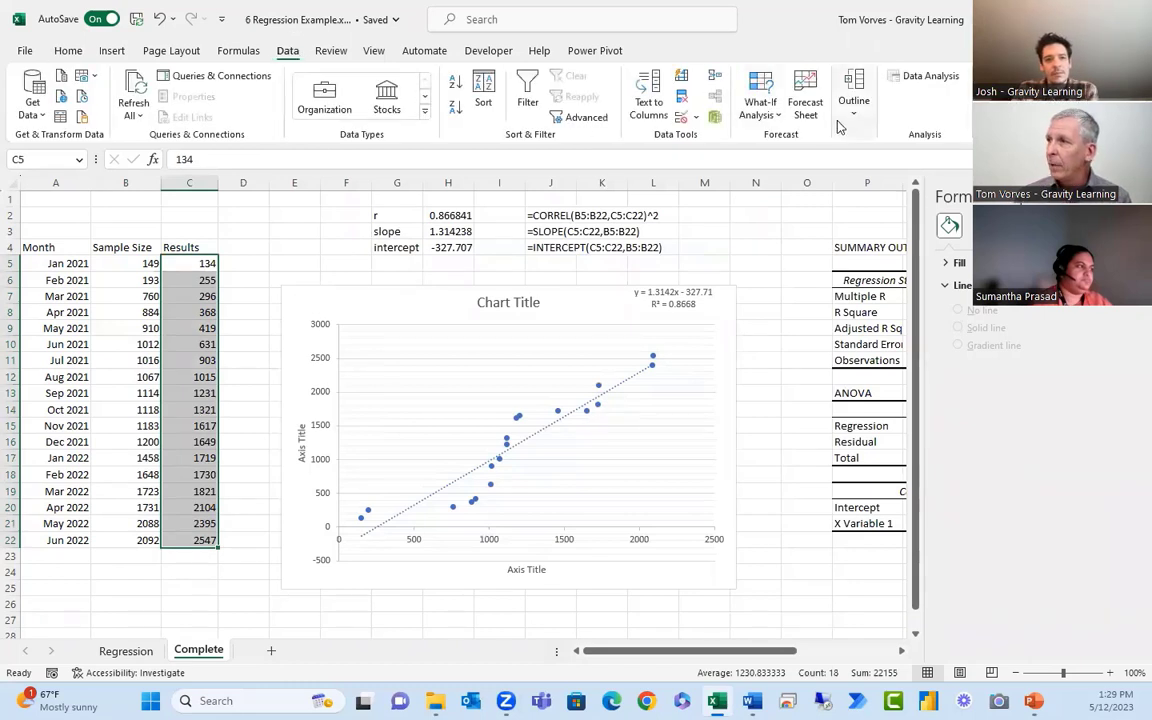
click(773, 122)
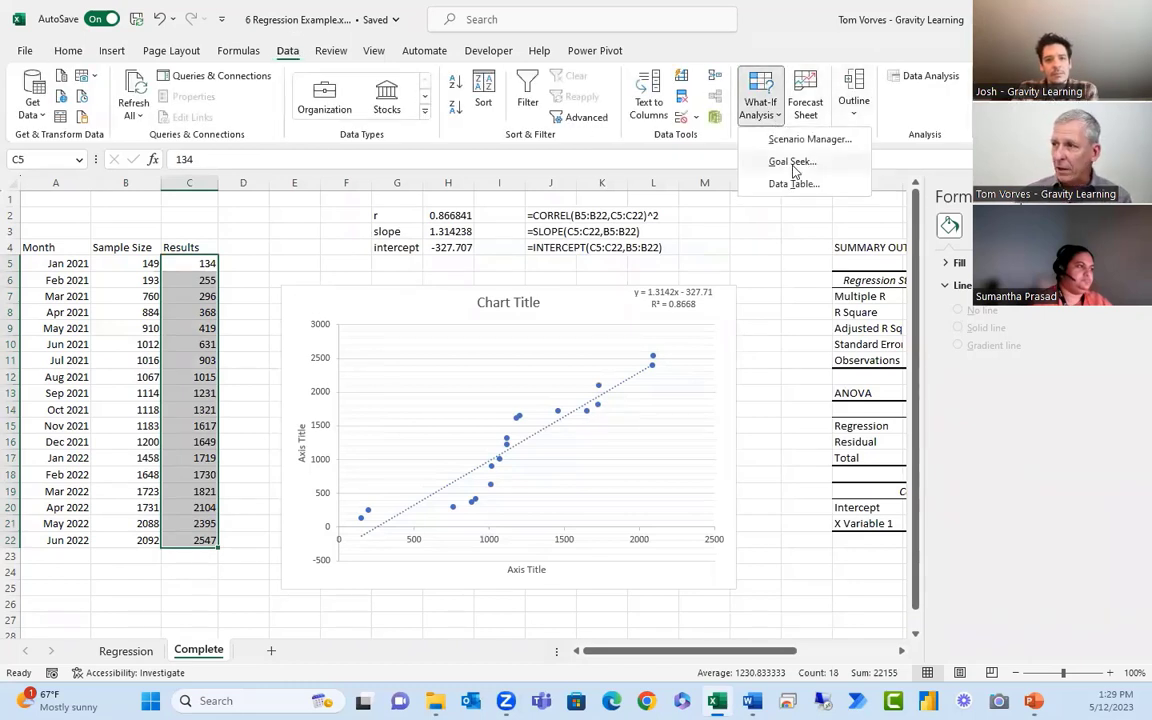
click(797, 145)
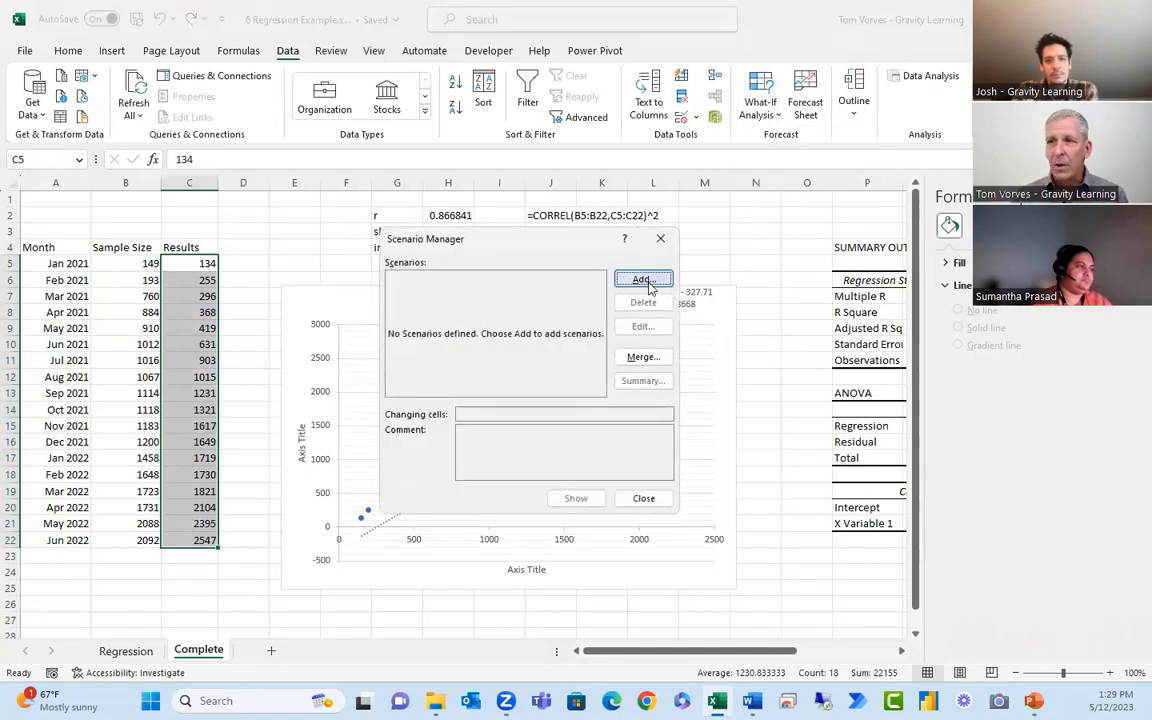
click(643, 280)
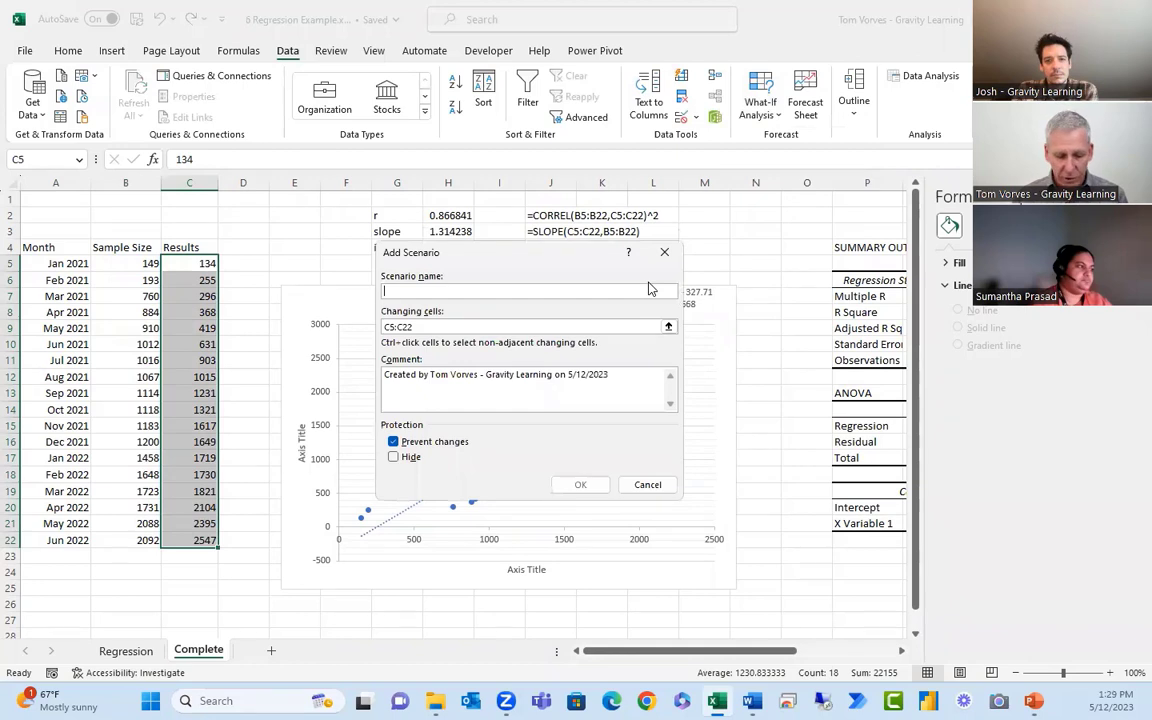
text(Most L)
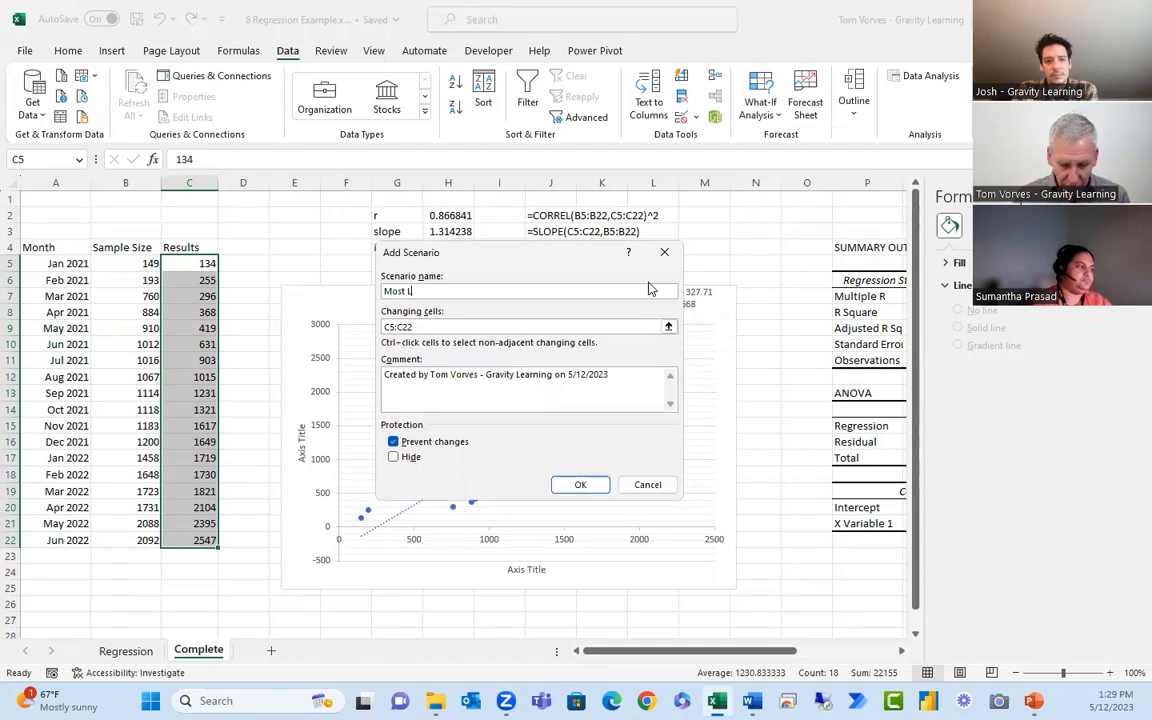
text(ike)
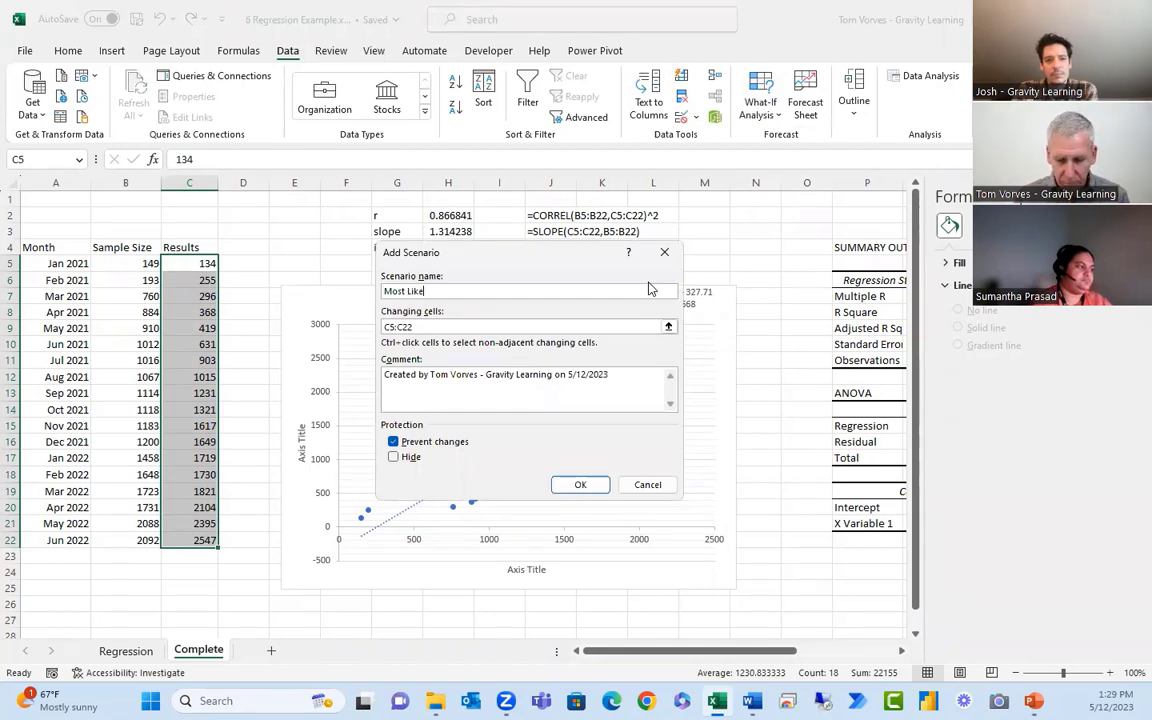
text(ly)
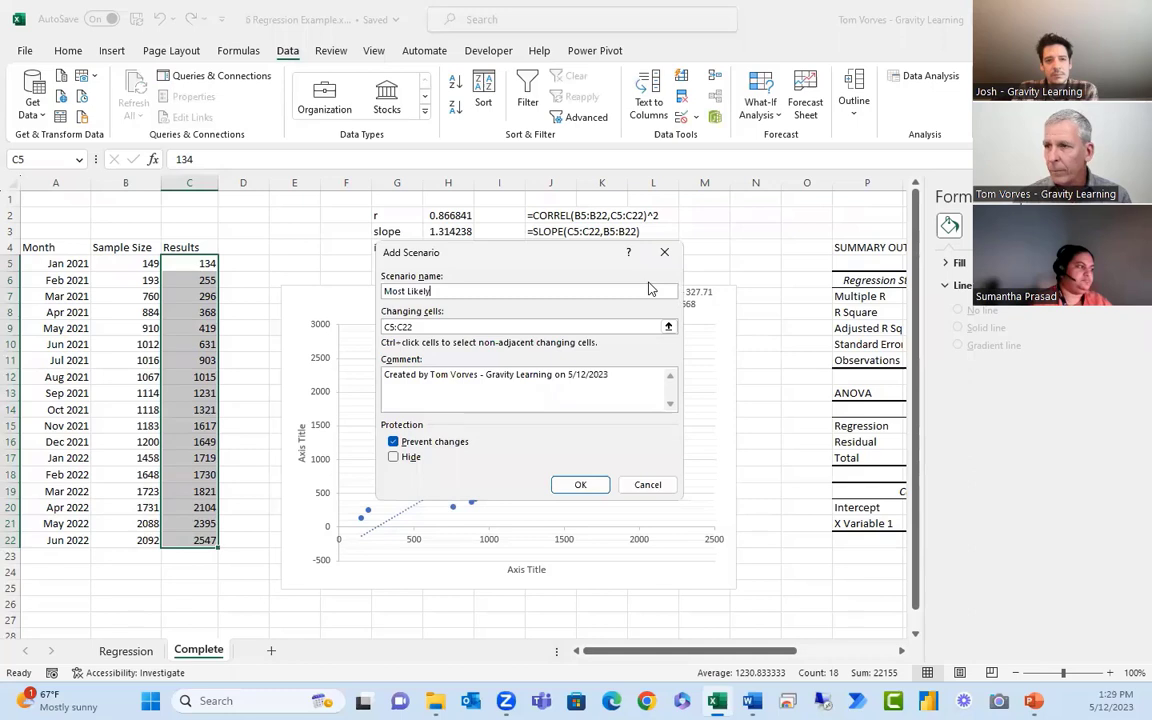
click(581, 485)
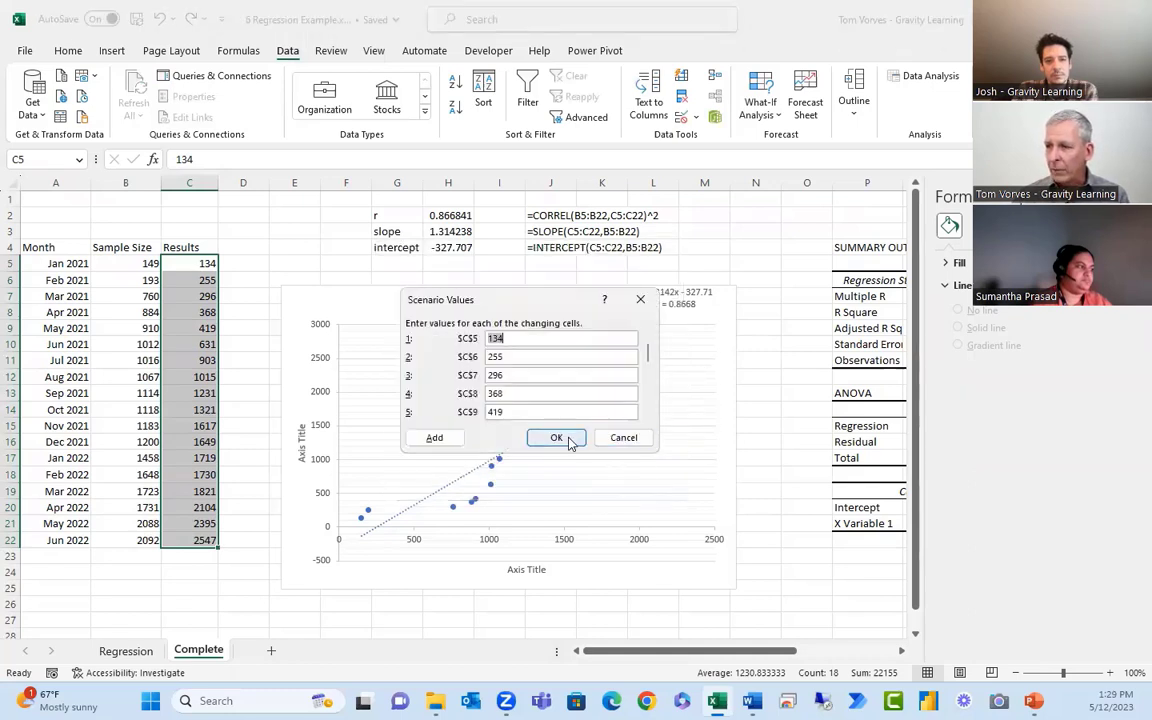
click(567, 440)
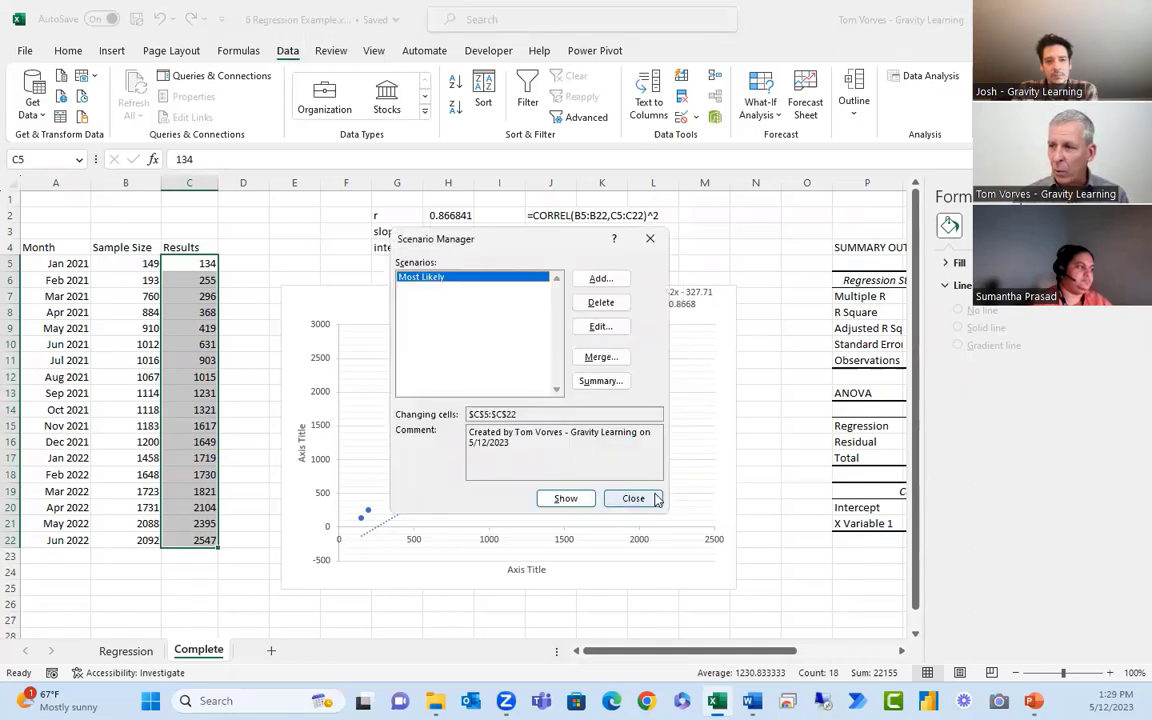
key(Escape)
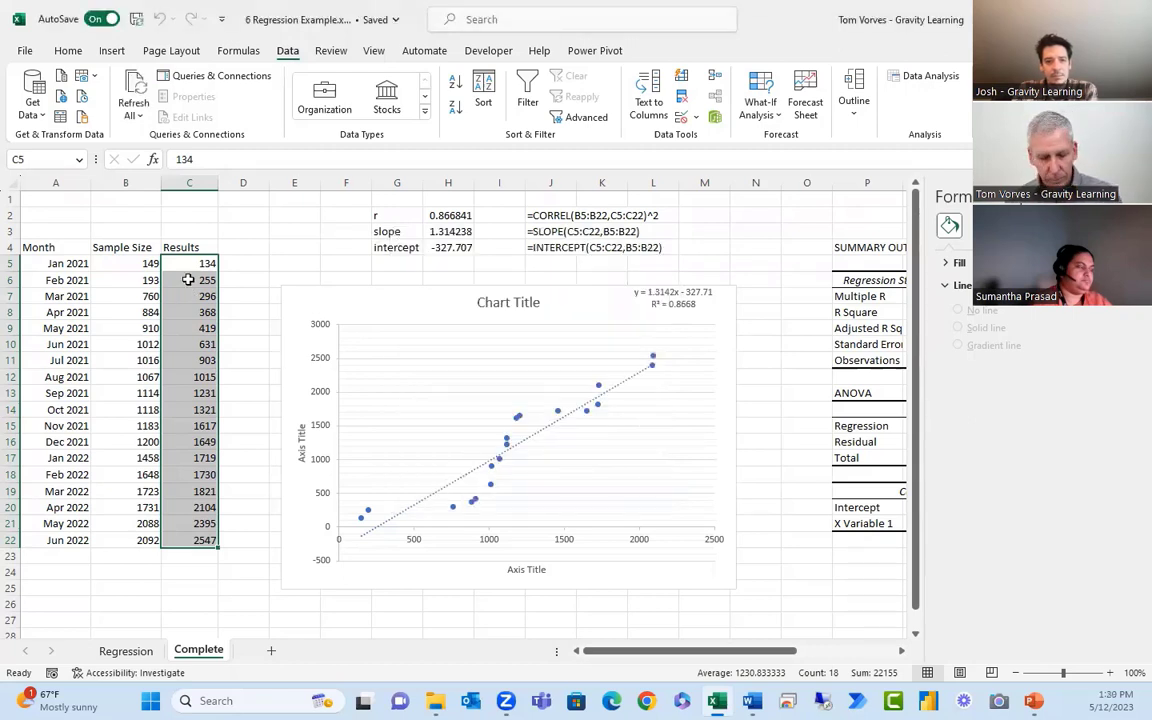
Overwrite C5:C22 with arbitrary test results, beginning 345, 35, 646, 456 and ending with 2345, 3453, 5
text(345 35 646 456 456 )
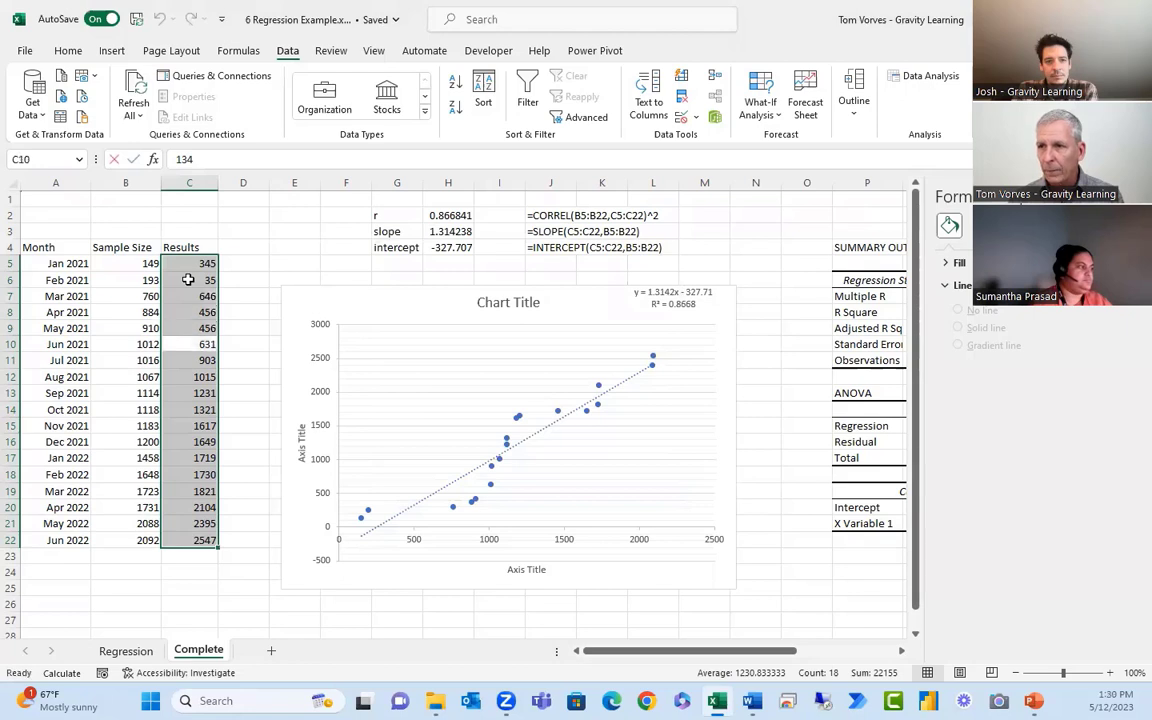
text(46 5645 5634 45 2345 345 3453 )
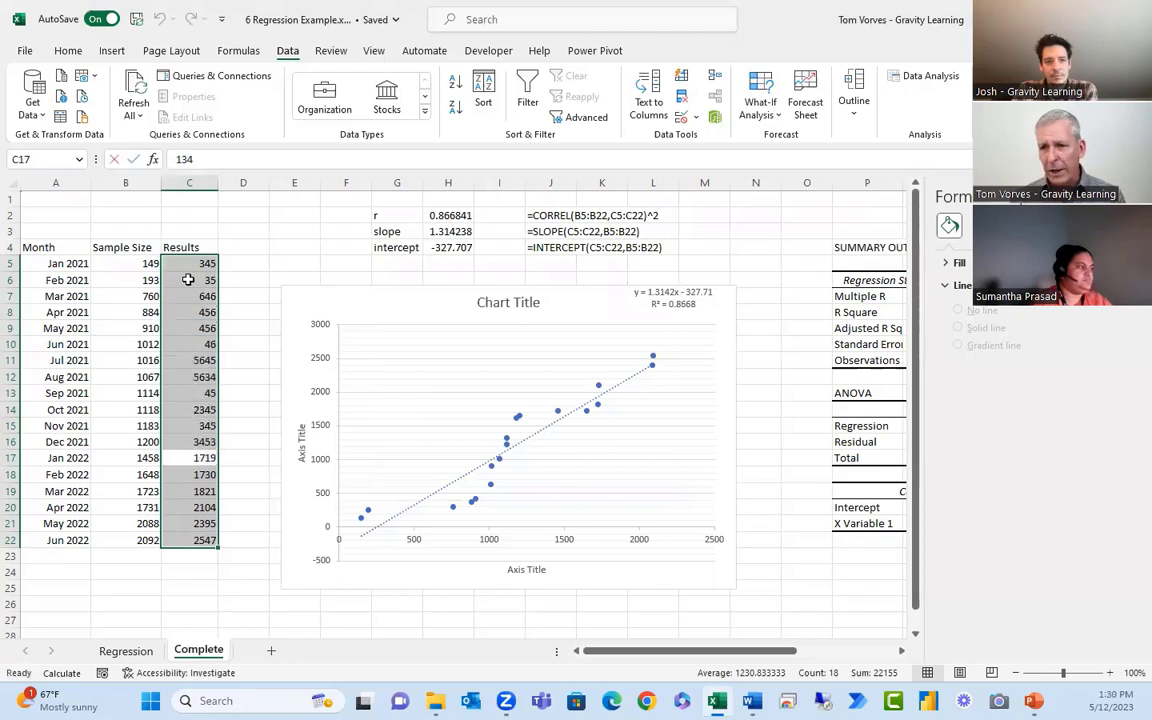
text(5356 34 345 2345 3453 5)
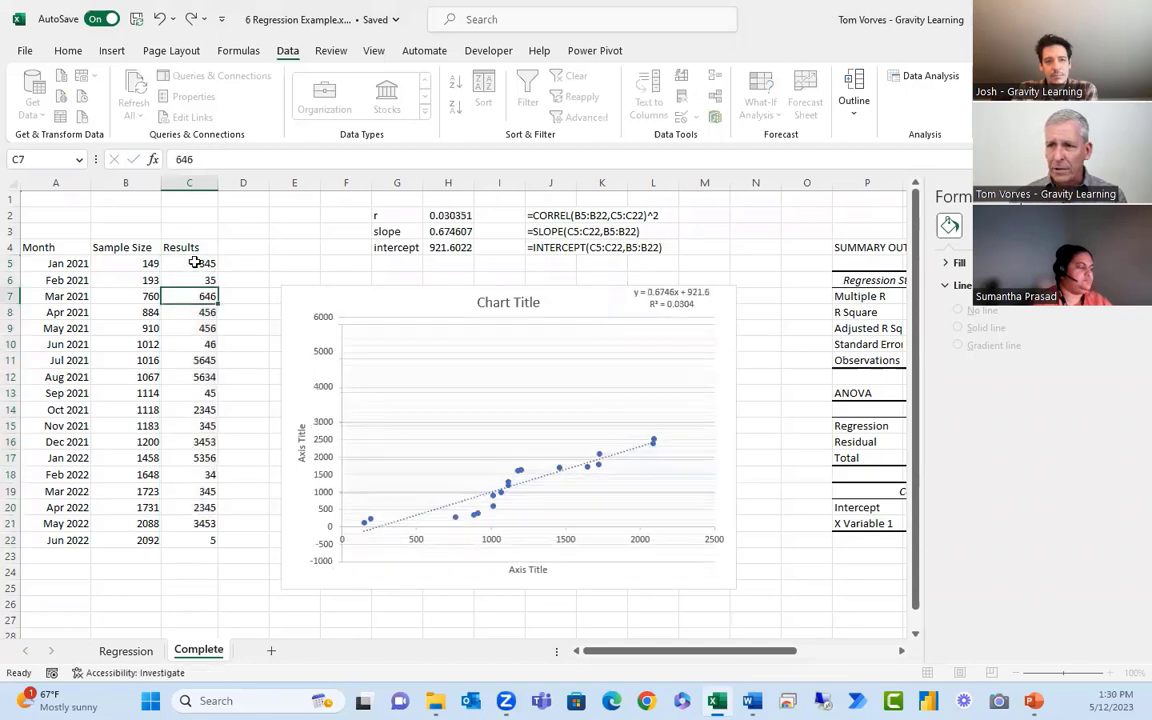
Add a second what-if scenario named Best Case for C5:C22, storing the new Results values
drag(206, 263, 193, 540)
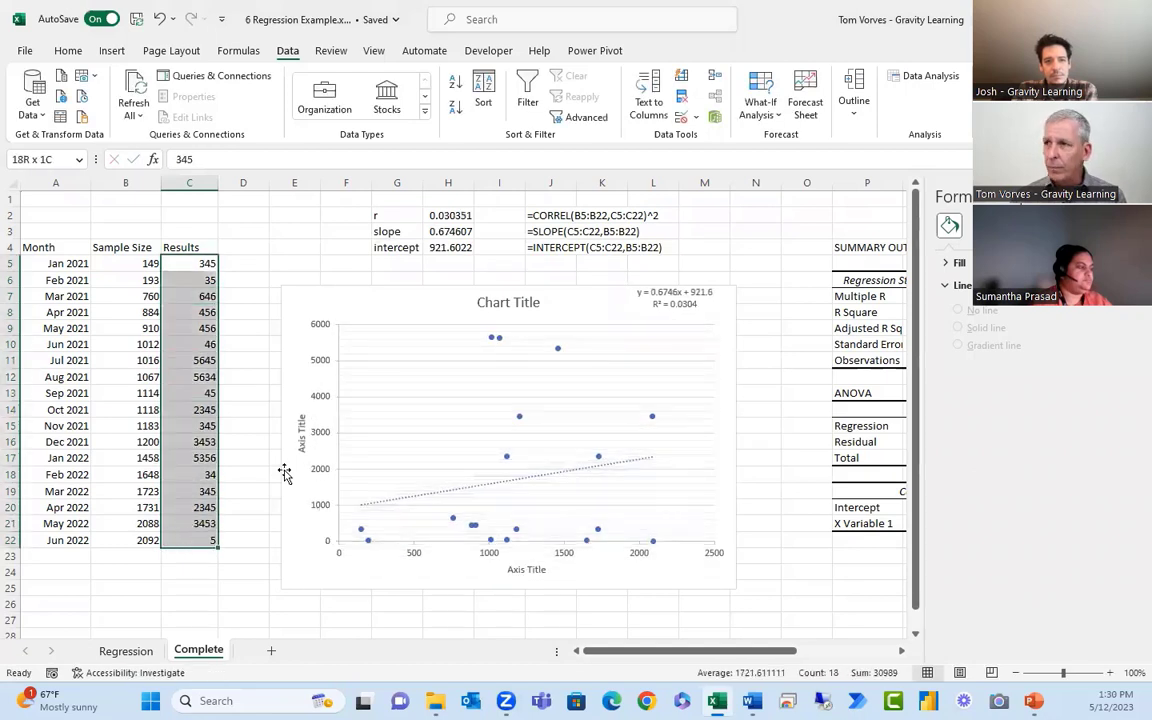
click(754, 117)
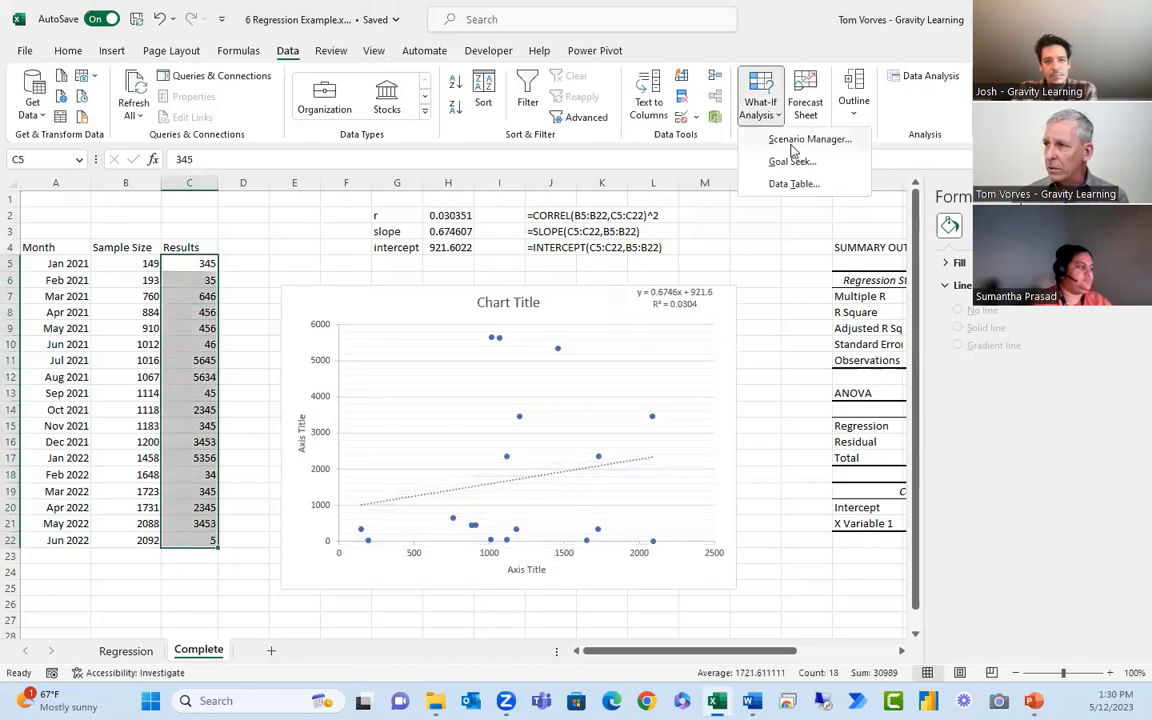
click(565, 292)
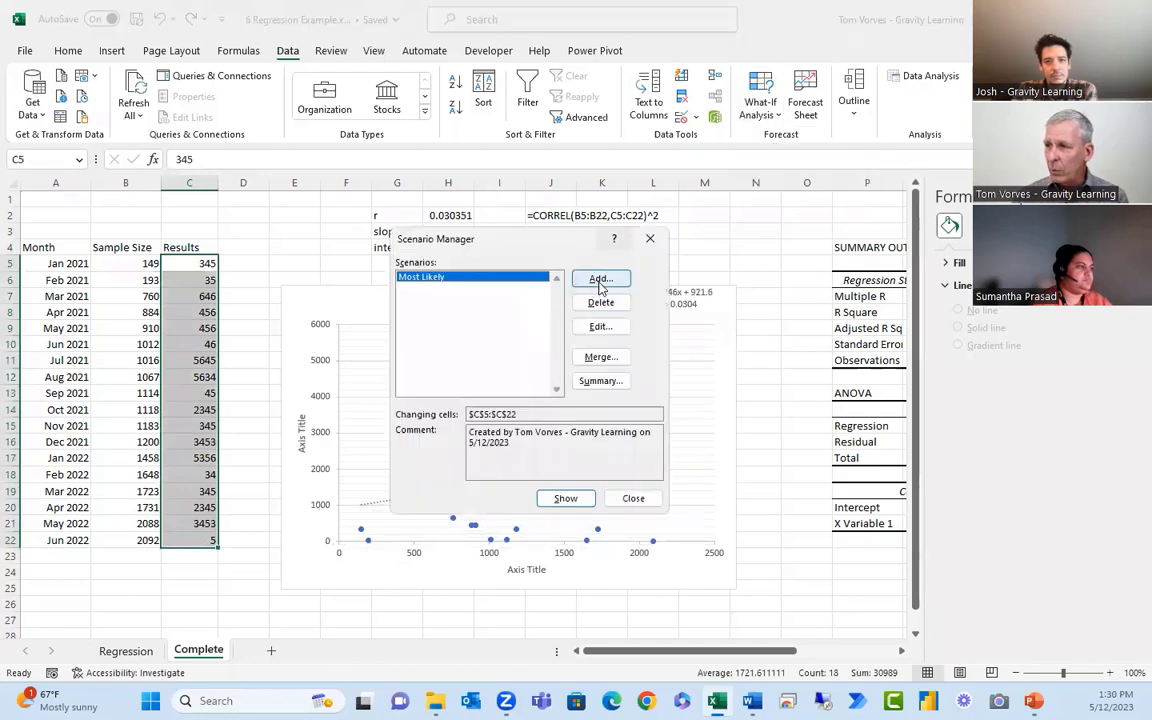
click(599, 281)
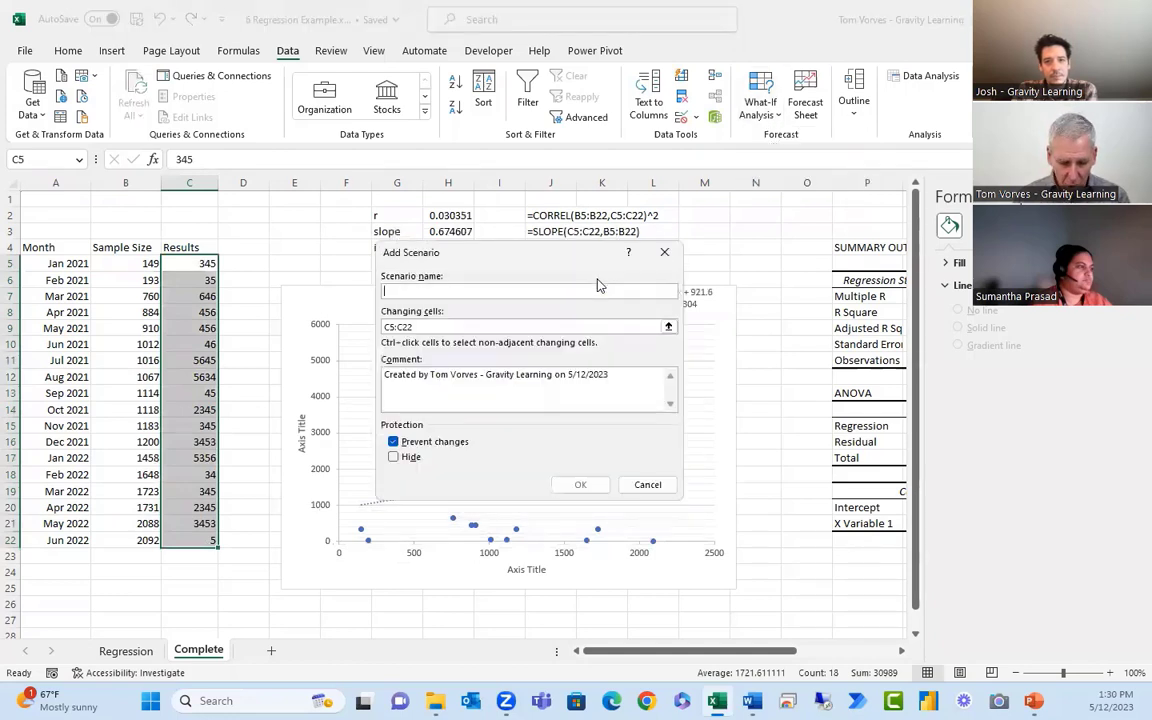
text(Best C)
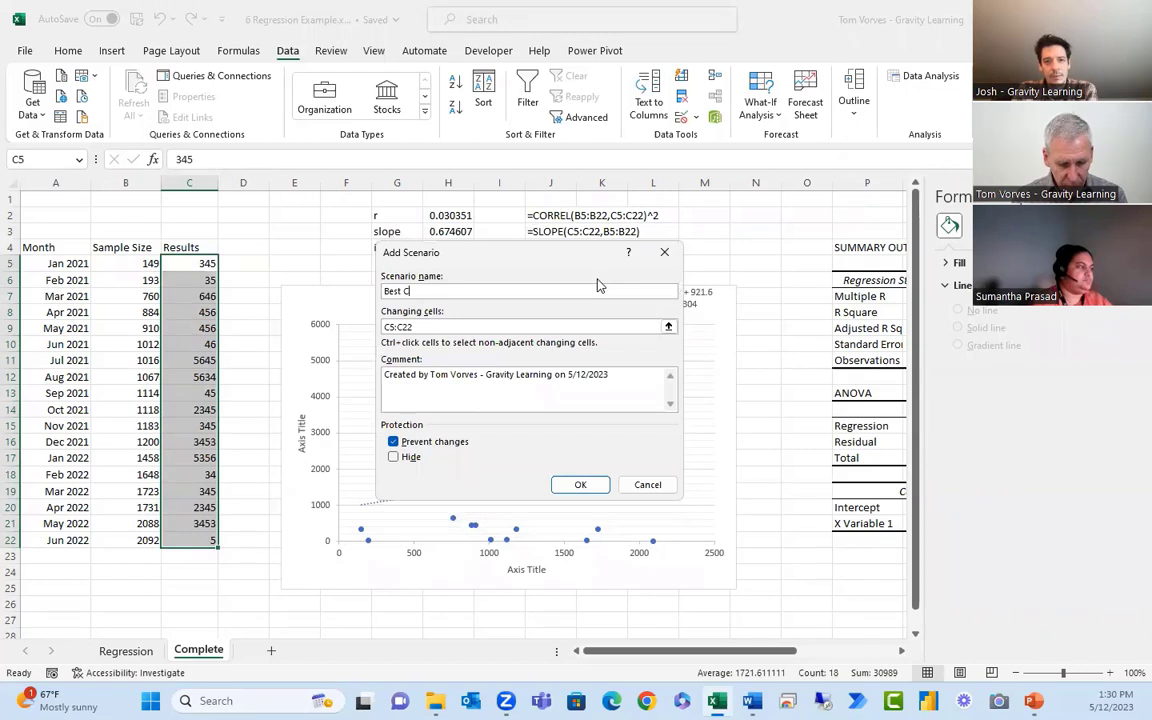
text(ase)
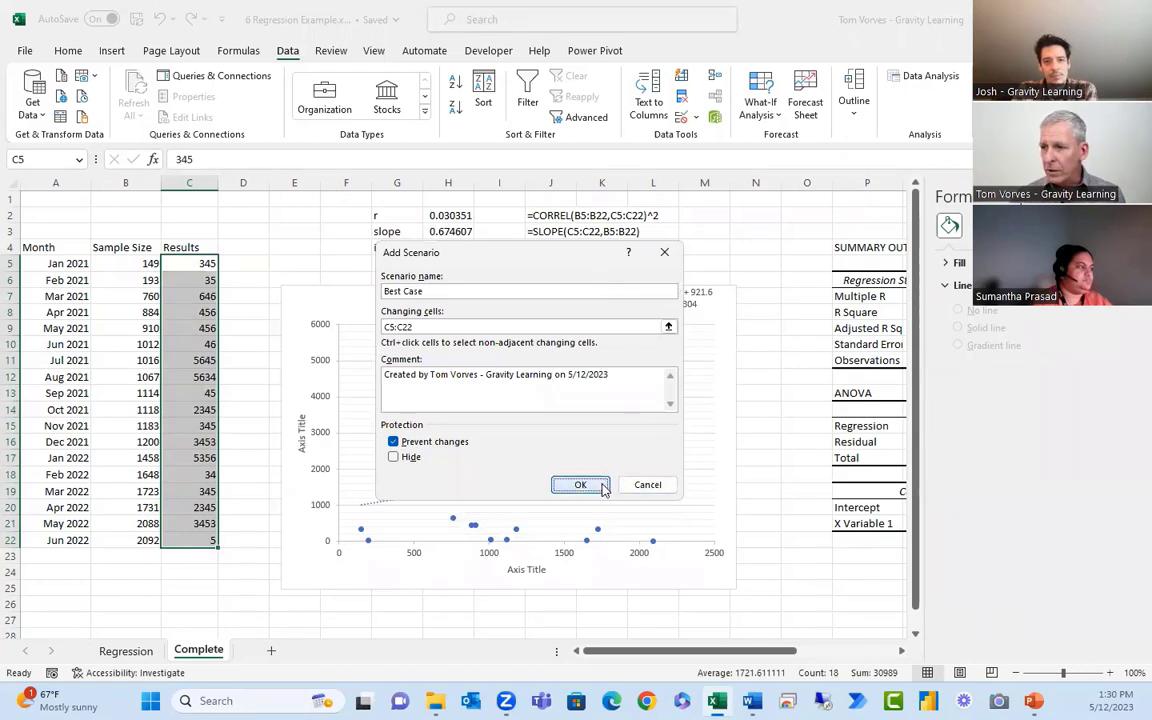
click(601, 485)
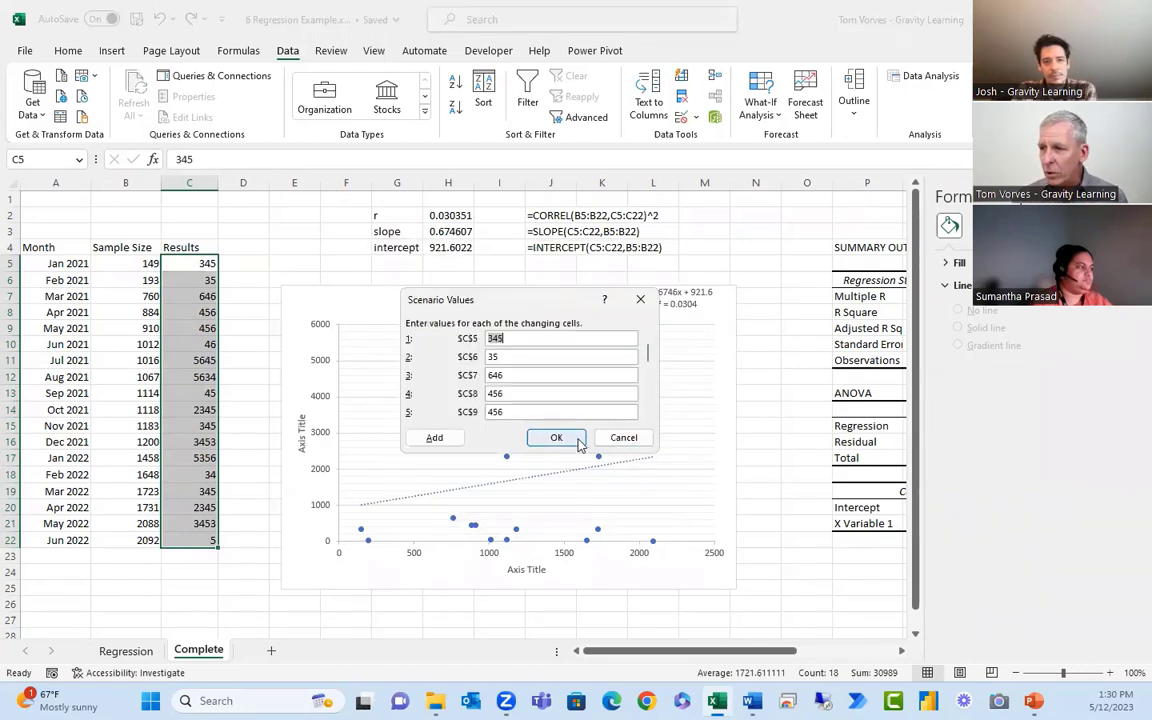
click(557, 439)
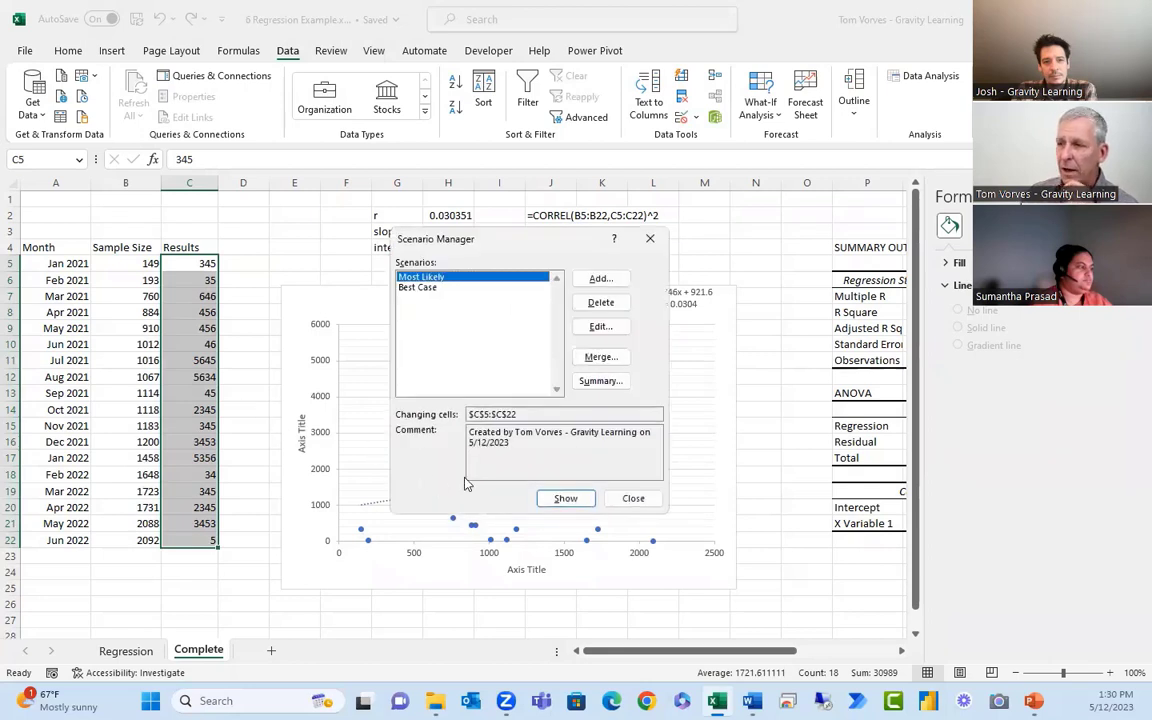
click(630, 498)
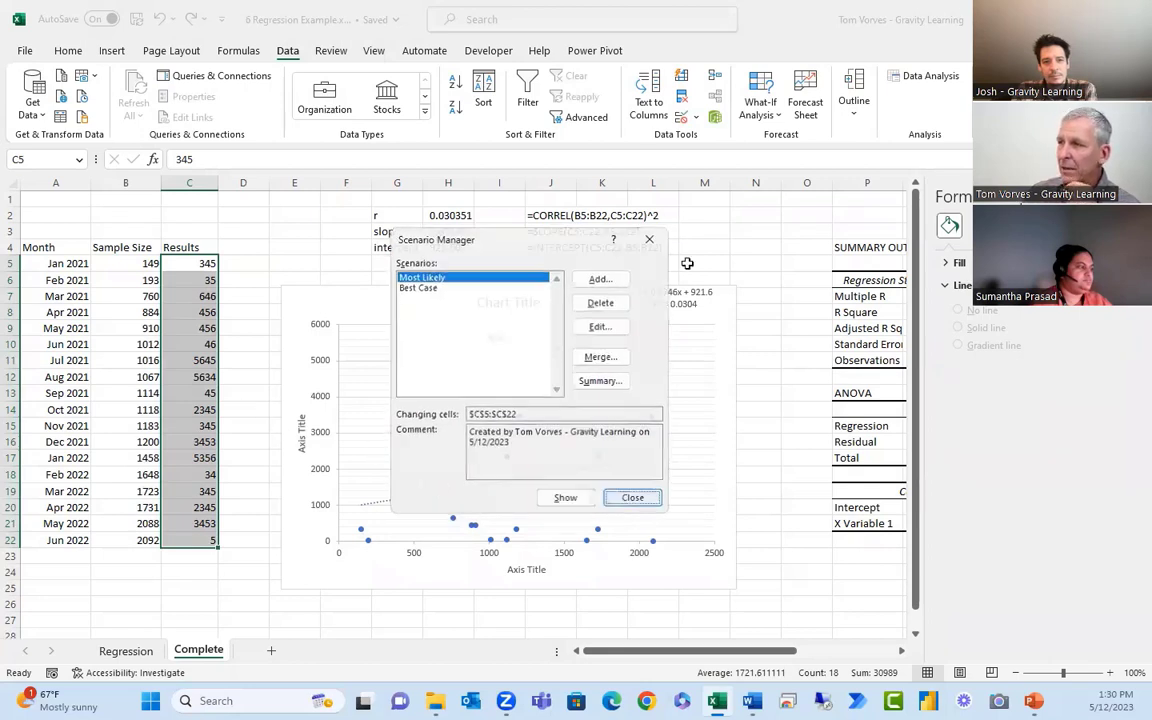
Reopen the Scenario Manager, move it off the data, select the Best Case scenario and close the manager
click(768, 108)
click(792, 146)
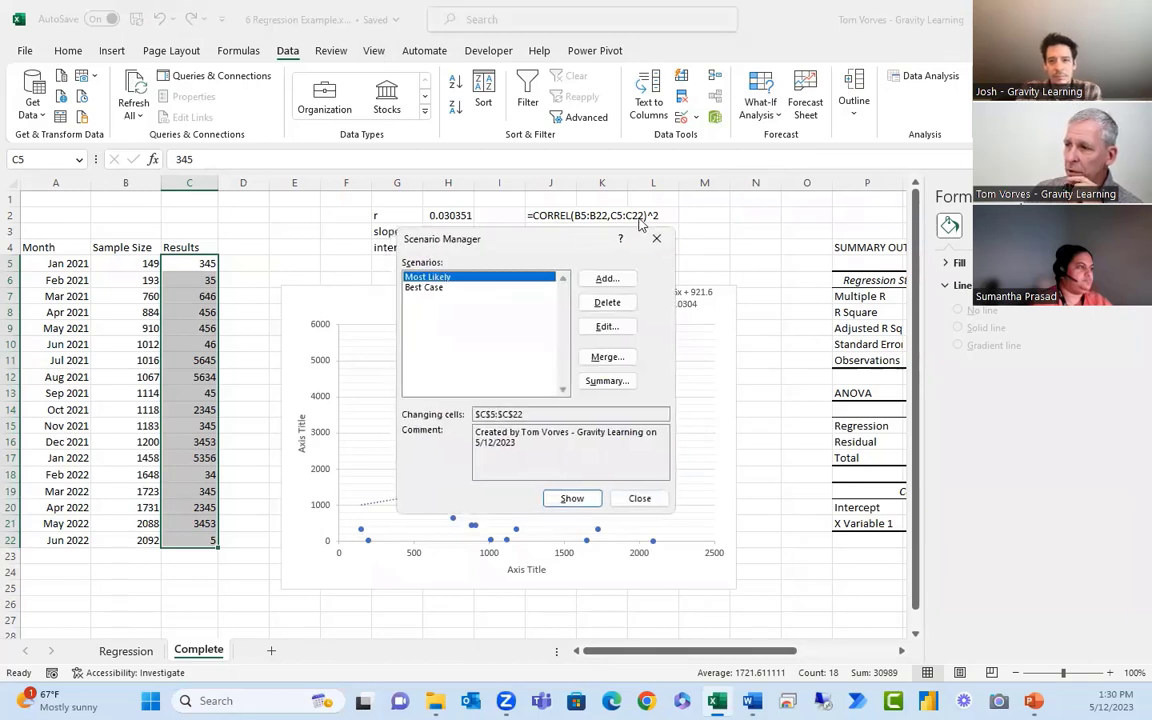
click(598, 271)
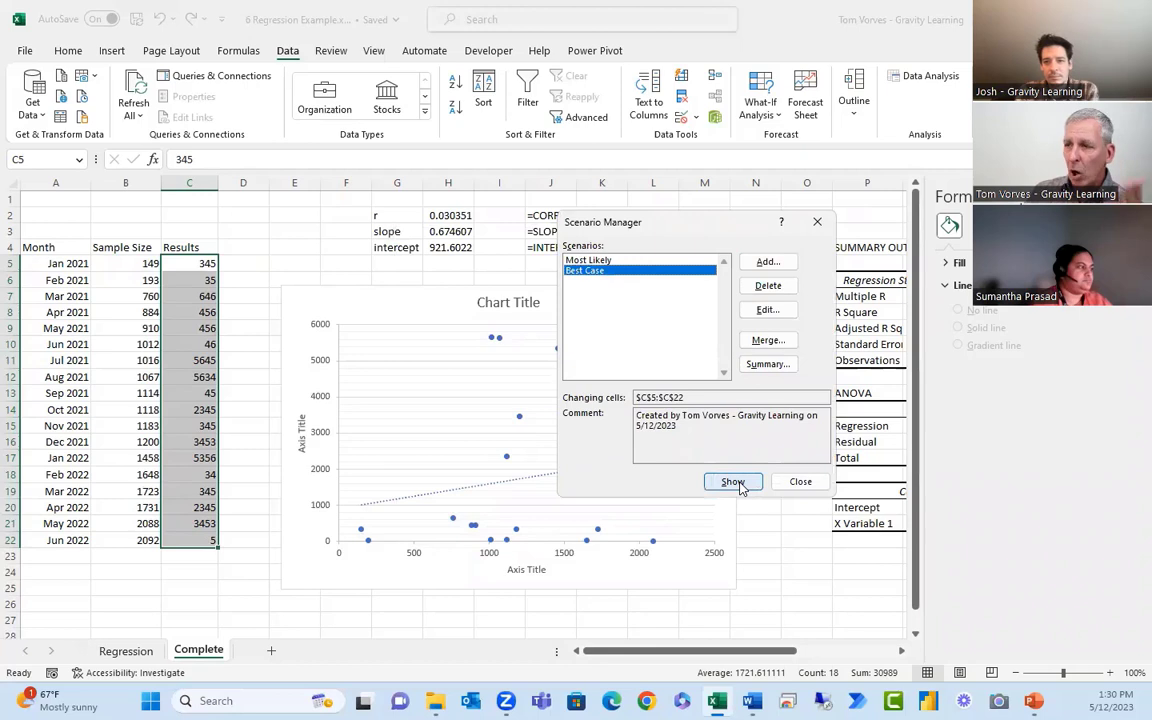
click(797, 482)
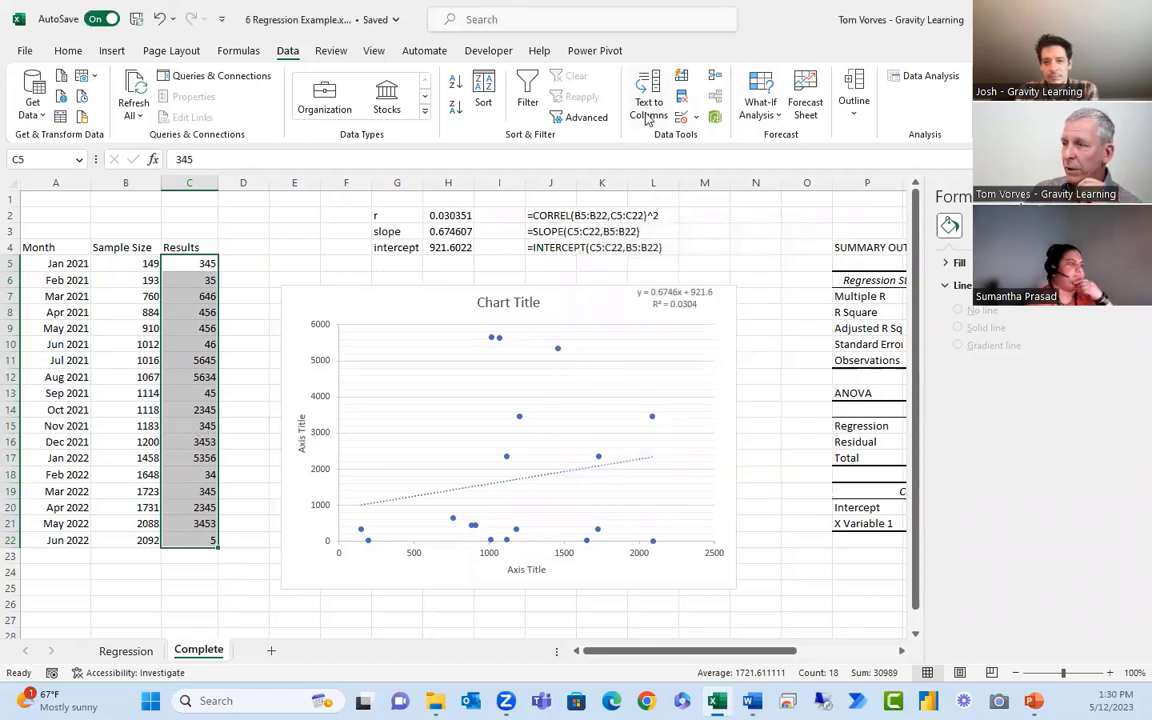
Apply the stored Most Likely scenario to the Results values in C5:C22 from the Scenario Manager
click(770, 110)
key(Escape)
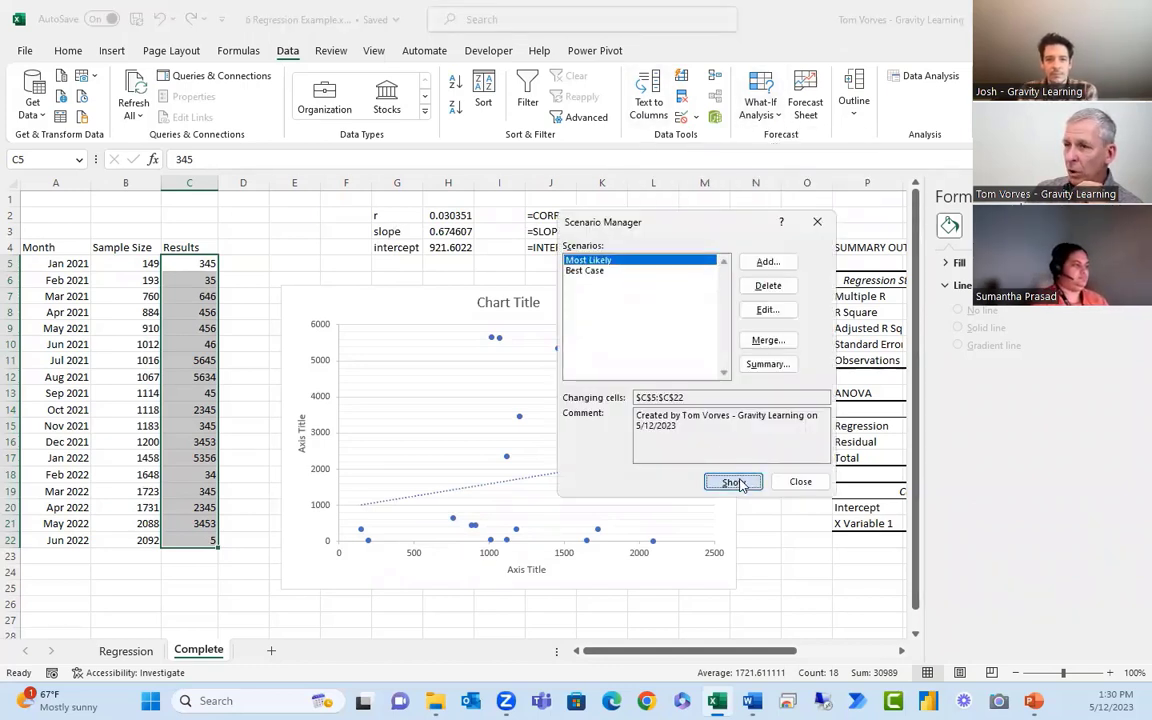
click(736, 482)
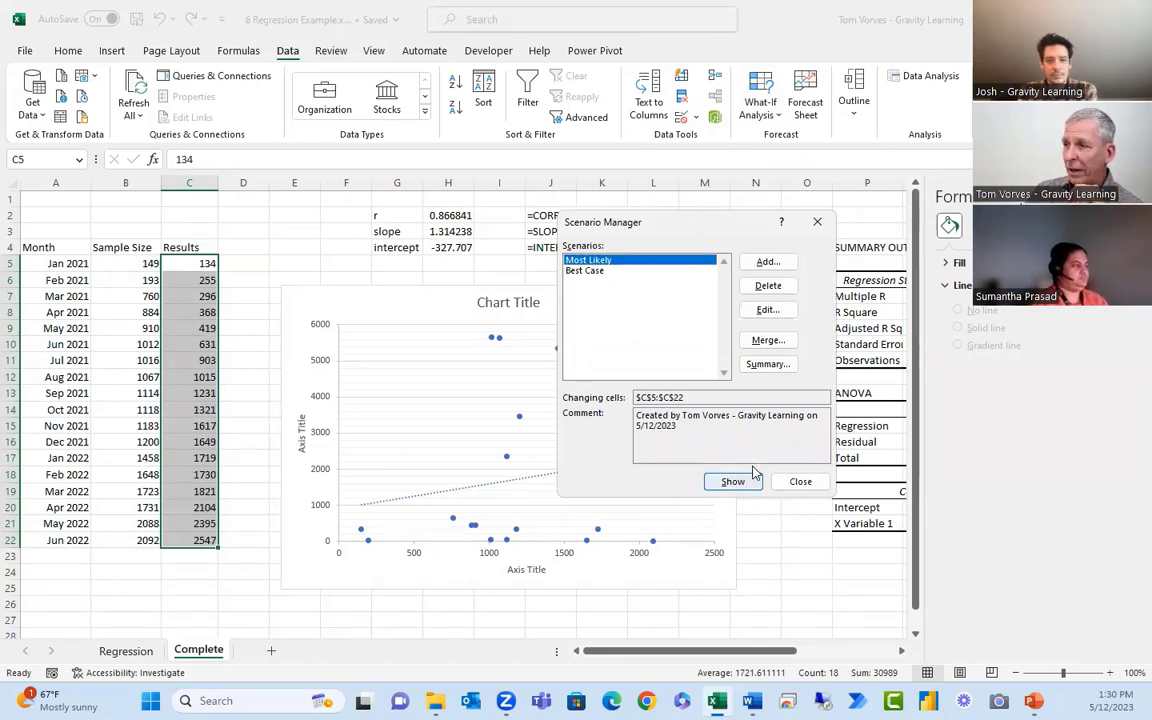
Swap the Results values to the Best Case scenario, restore the Most Likely scenario and close the Scenario Manager
click(612, 271)
click(733, 482)
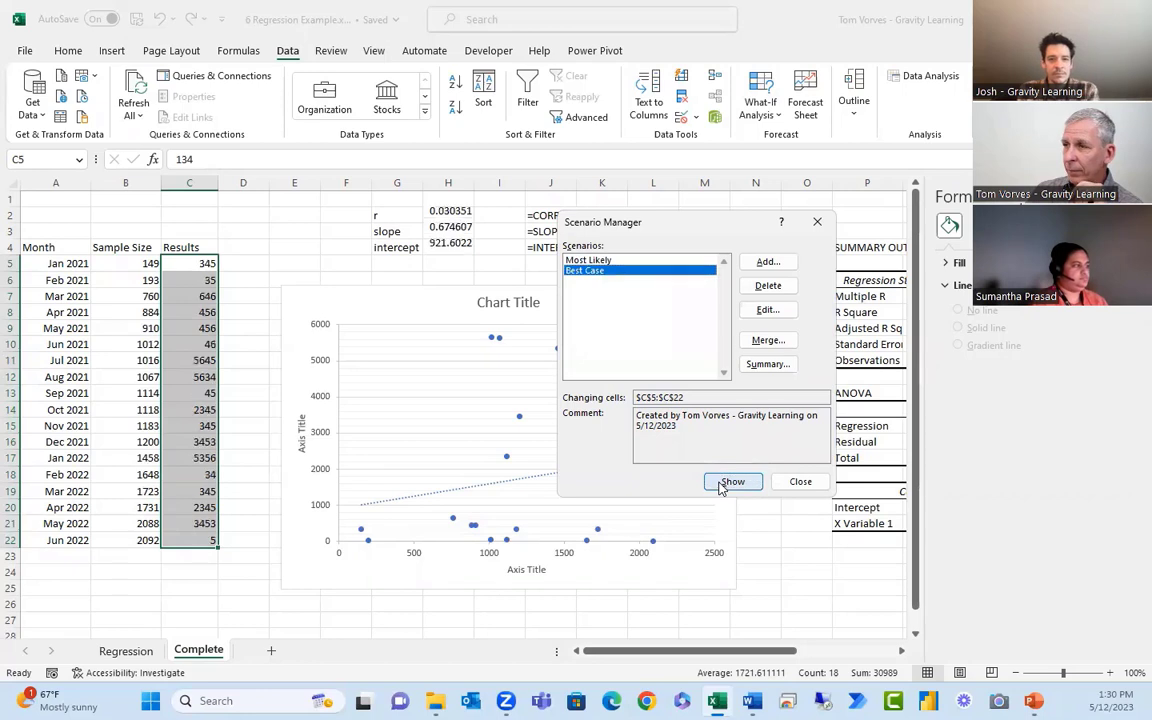
click(625, 260)
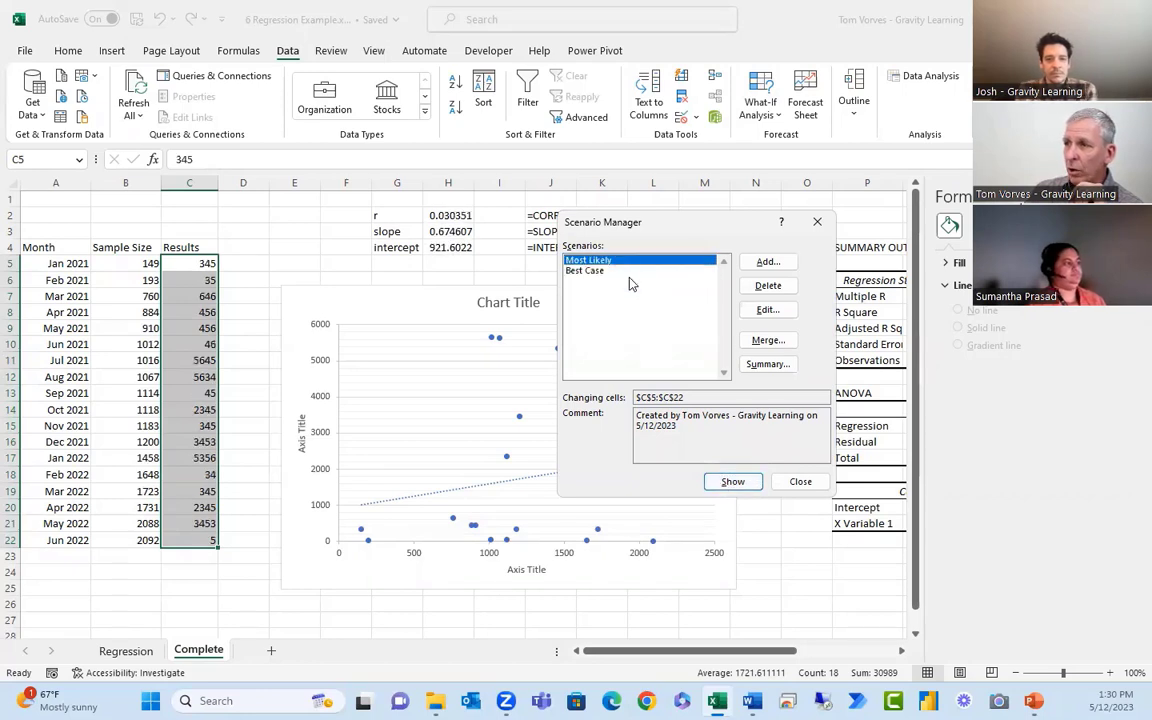
click(733, 482)
click(801, 482)
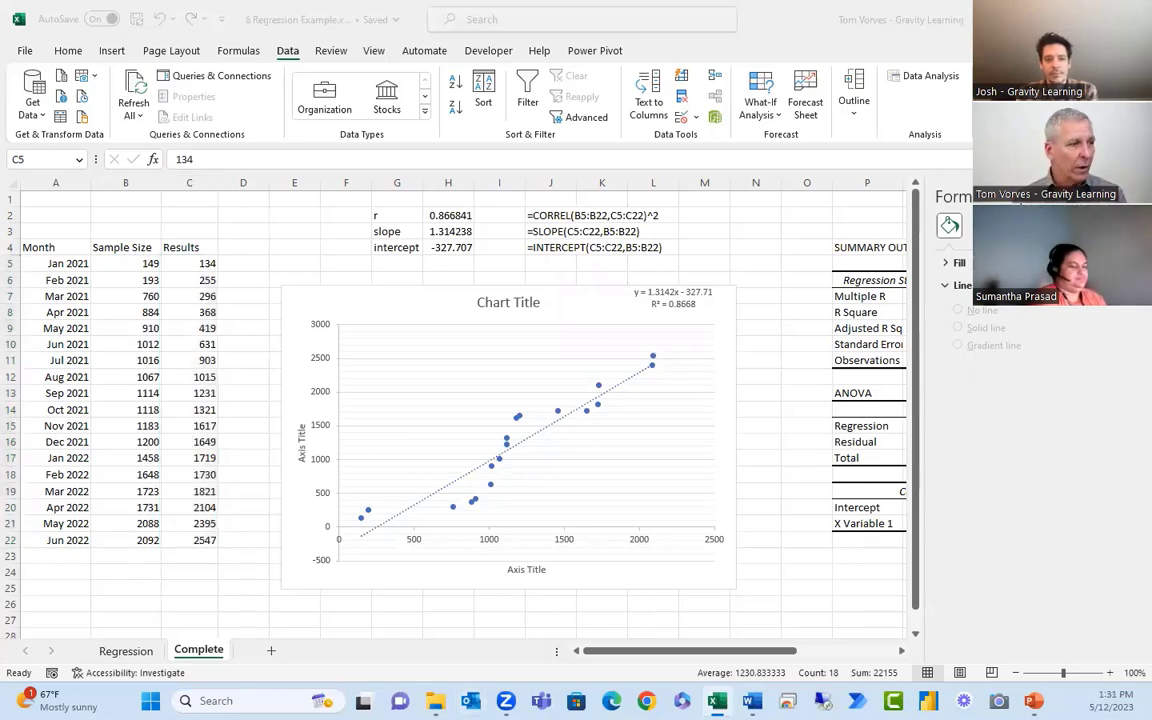
Switch to the Excel for Scientists presentation in PowerPoint and display its closing contact slide, slide 6
click(1034, 701)
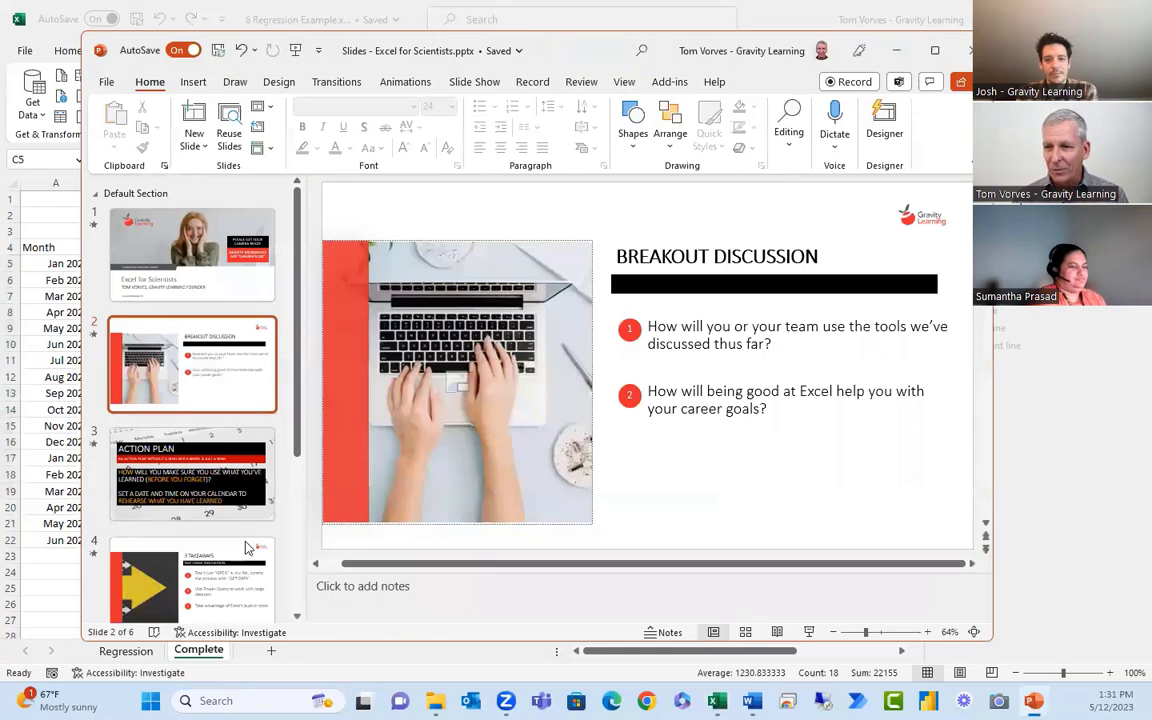
scroll(222, 600, down, 5)
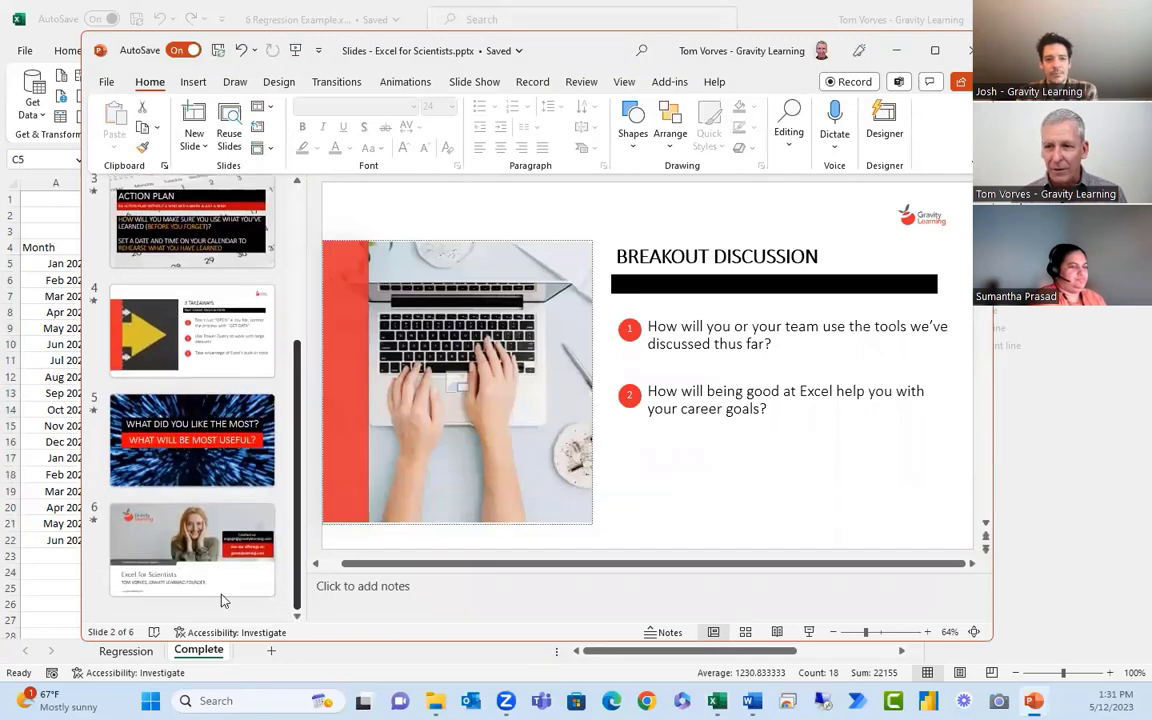
click(268, 560)
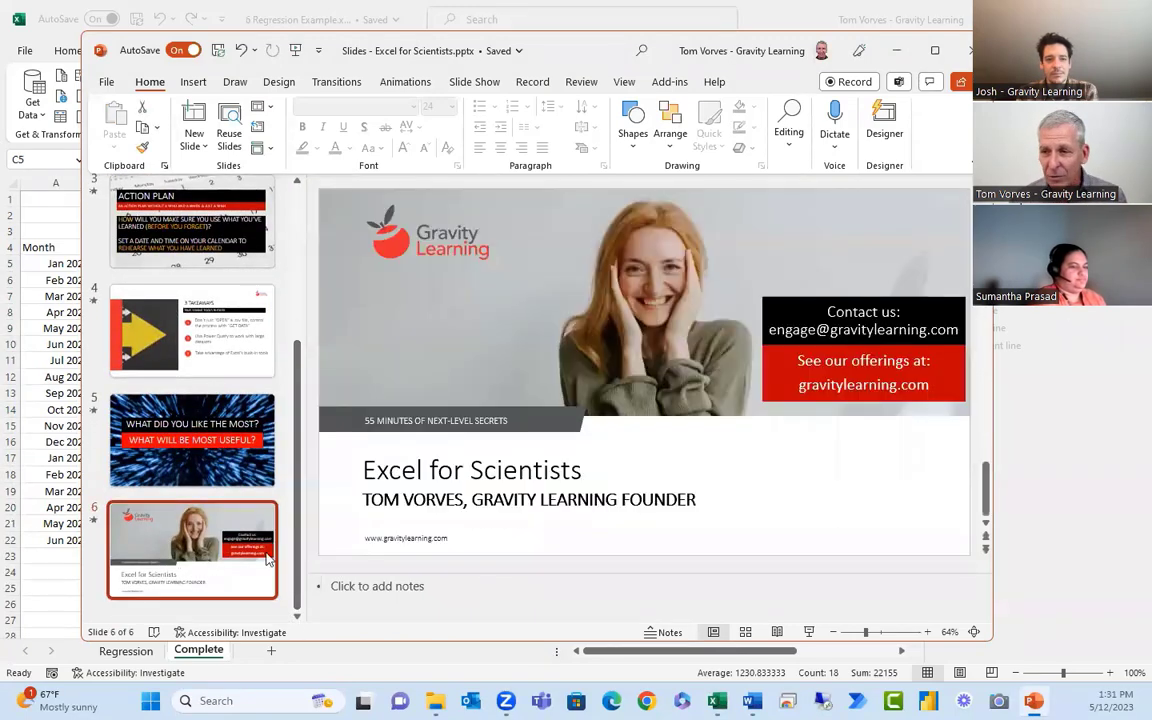